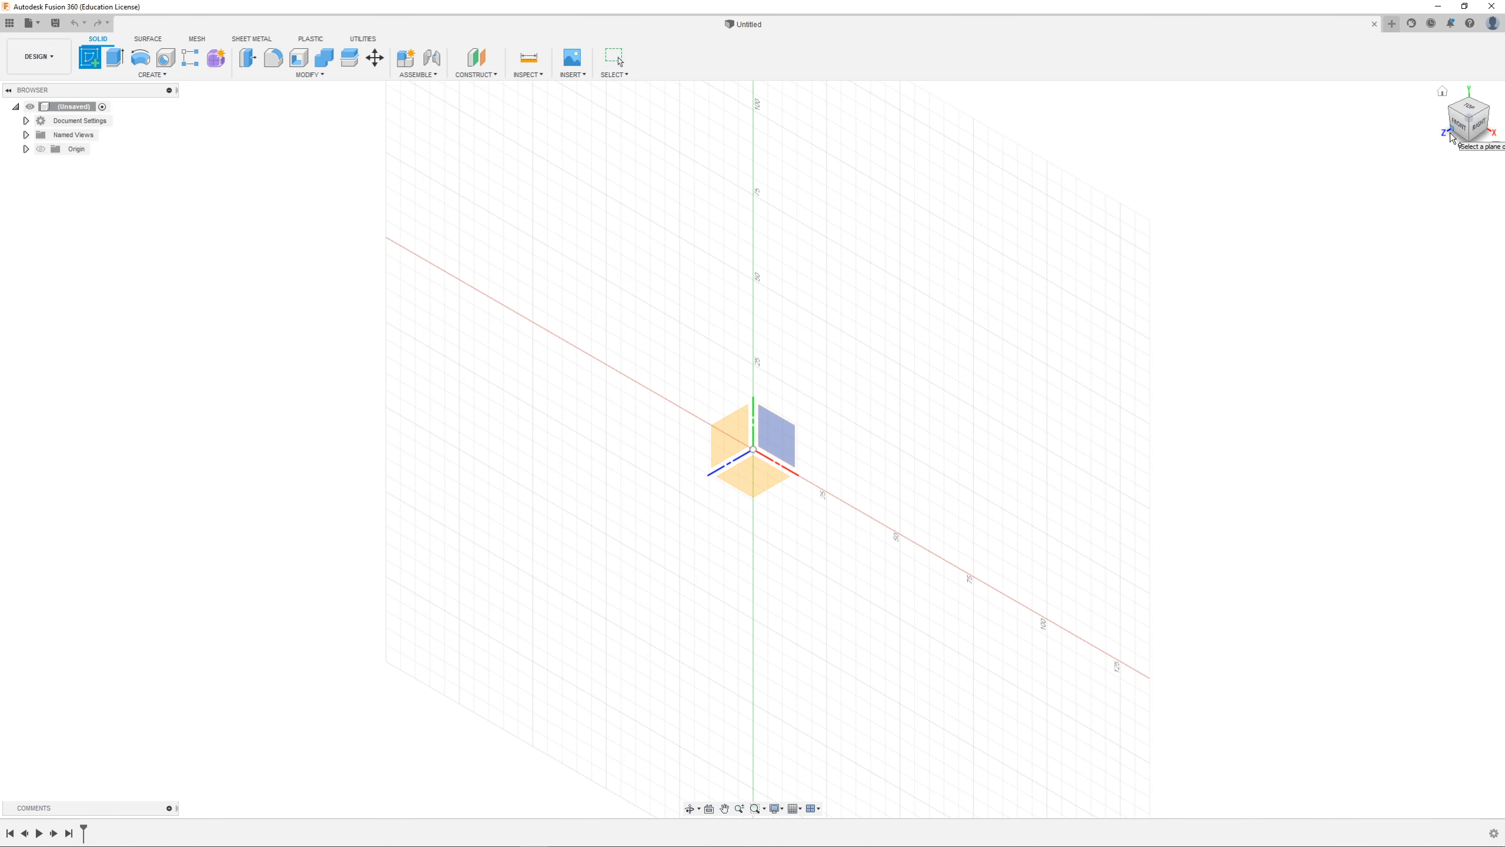
Step: Sketch a 200 by 100 mm rectangle on the horizontal plane with one corner at the origin, and finish the sketch
click(757, 477)
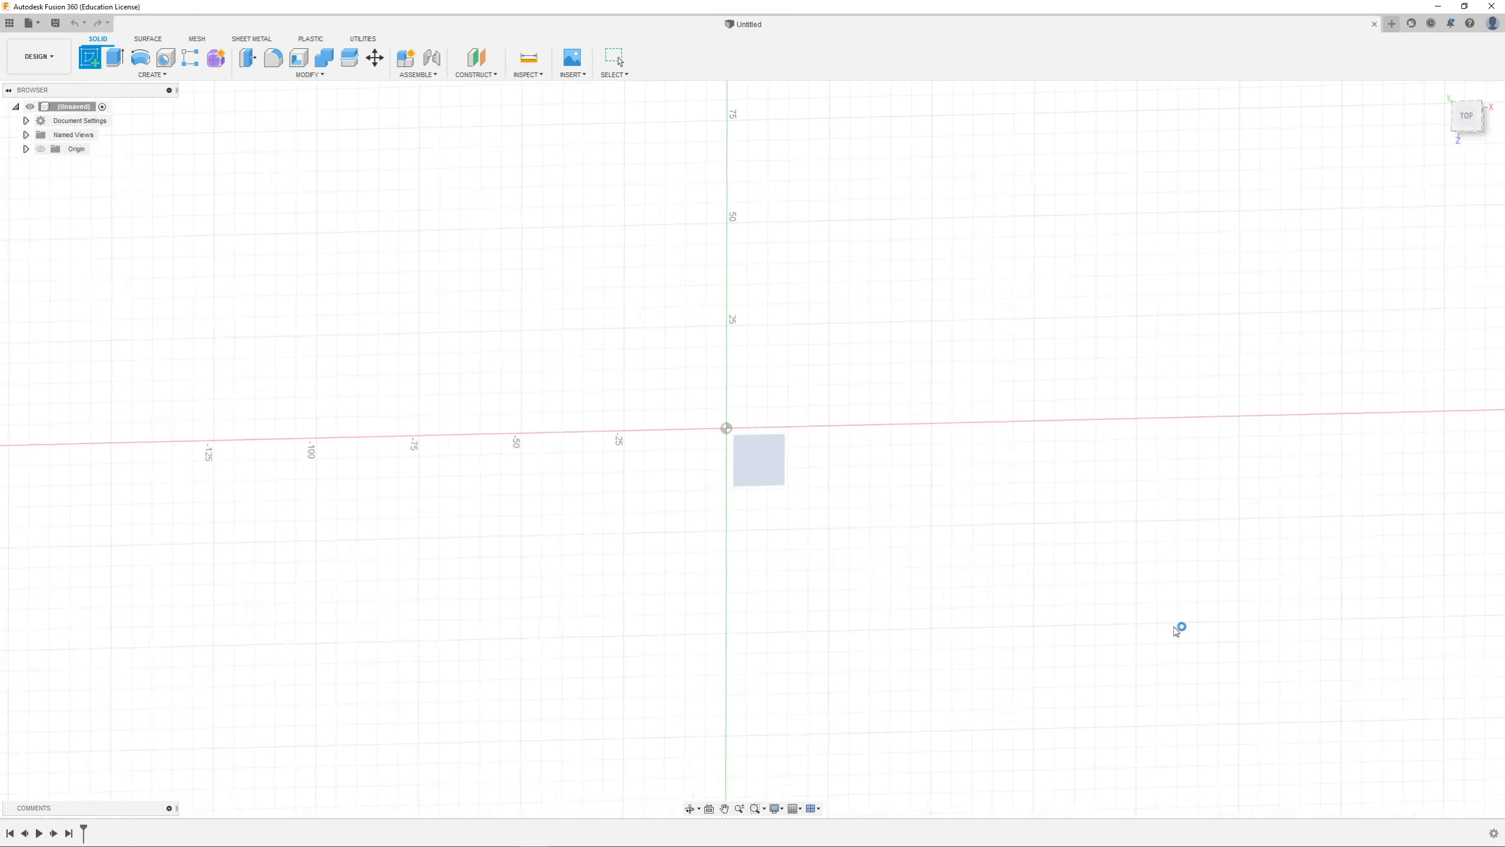
click(114, 60)
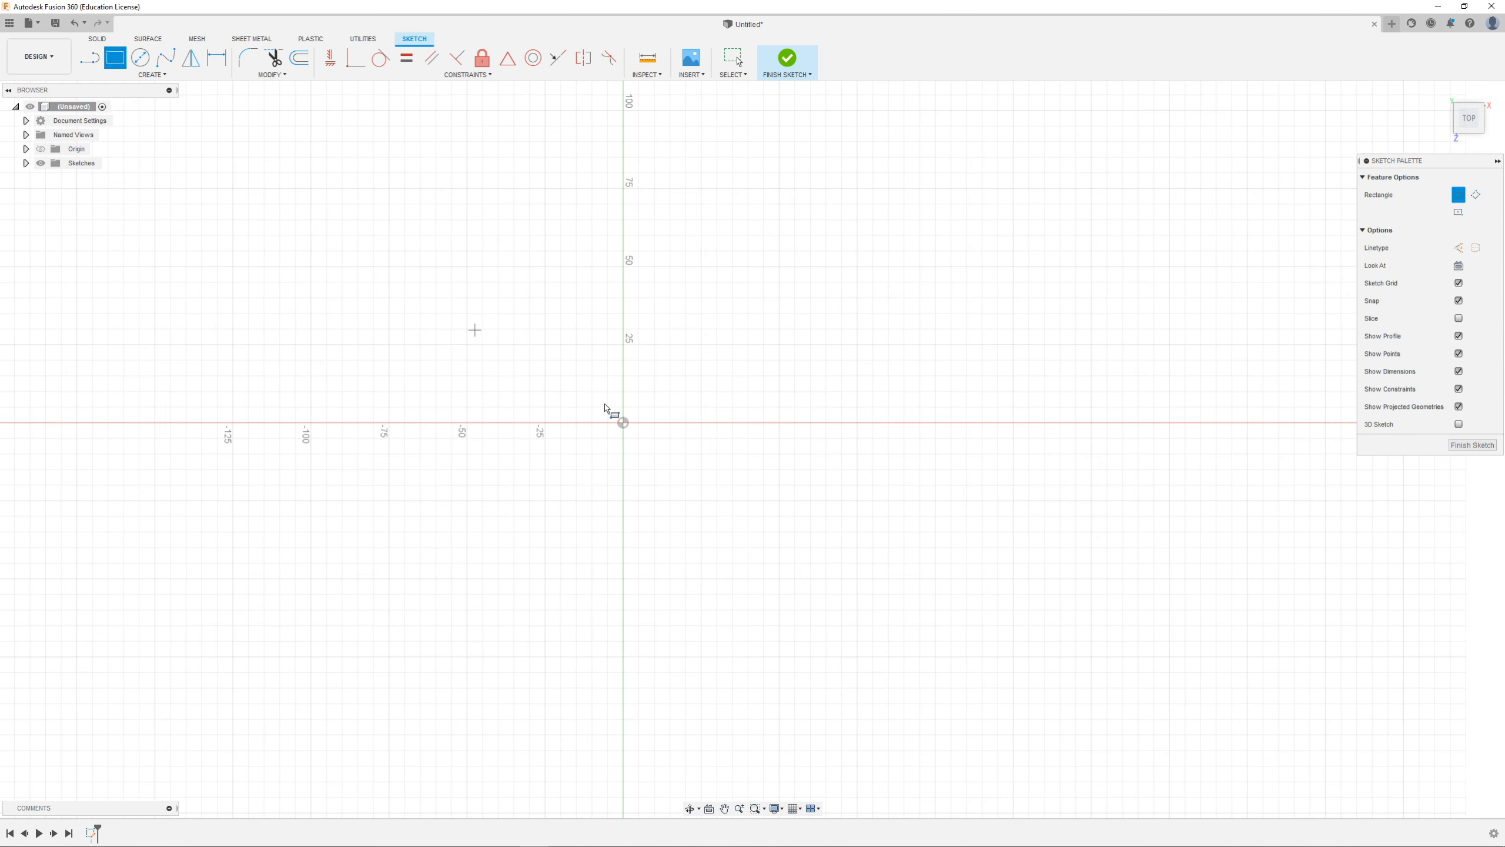
click(623, 422)
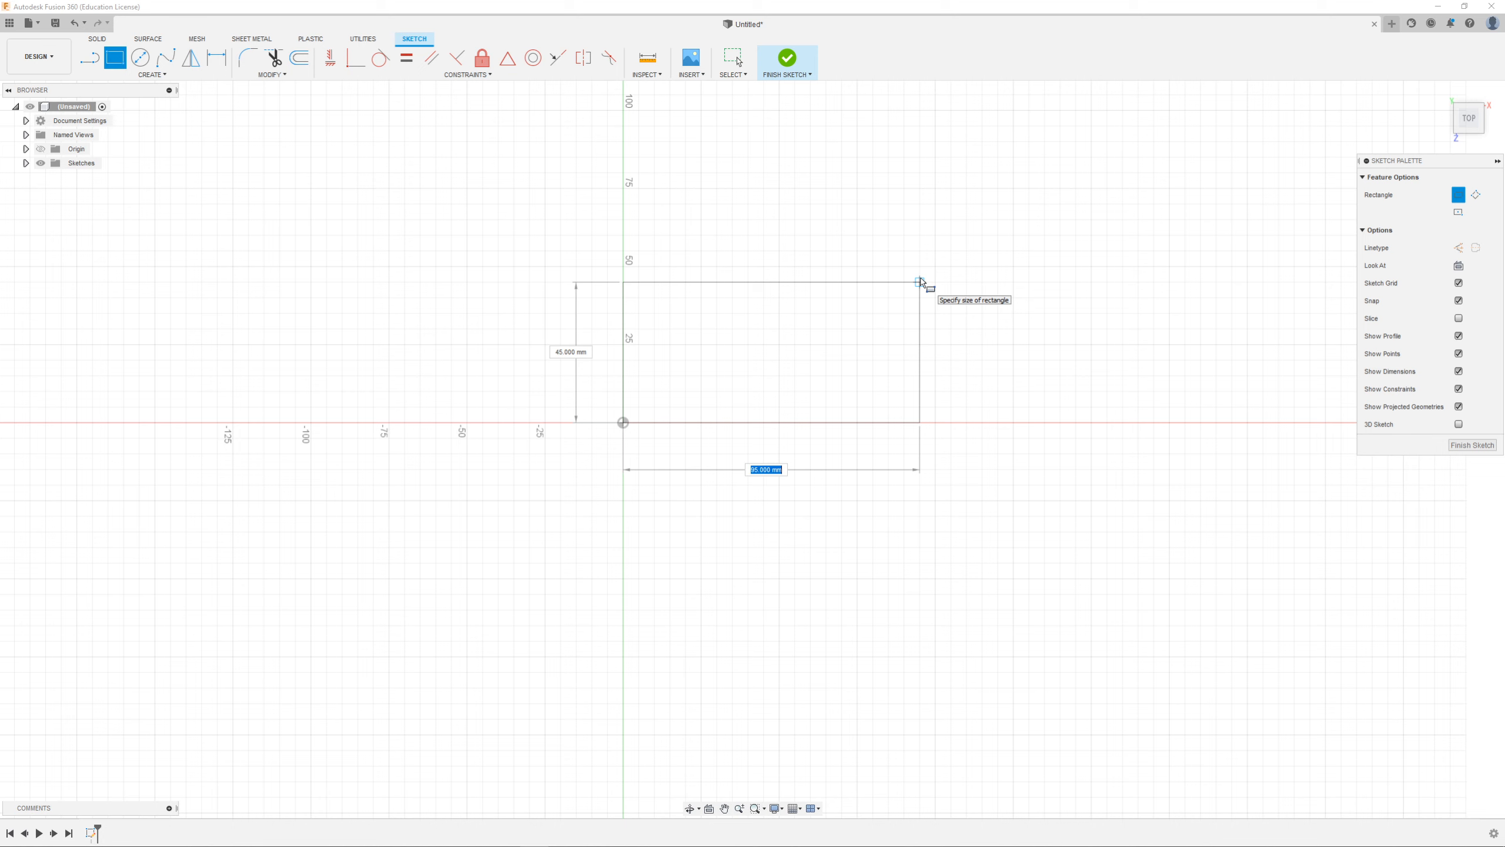
text(200)
key(Tab)
text(130)
scroll(548, 444, down, 1)
scroll(547, 444, down, 1)
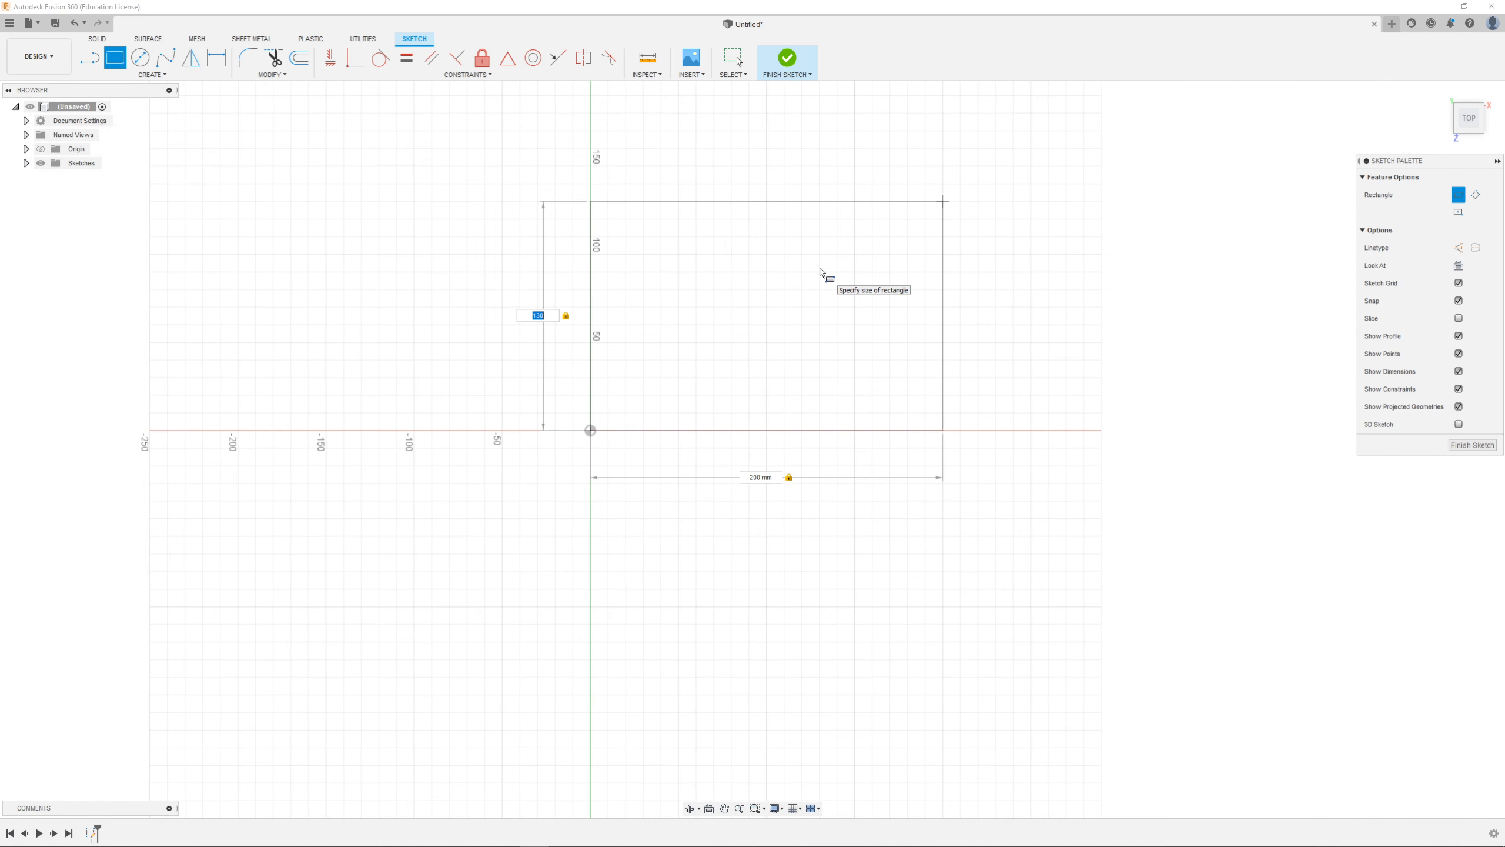
key(BackSpace)
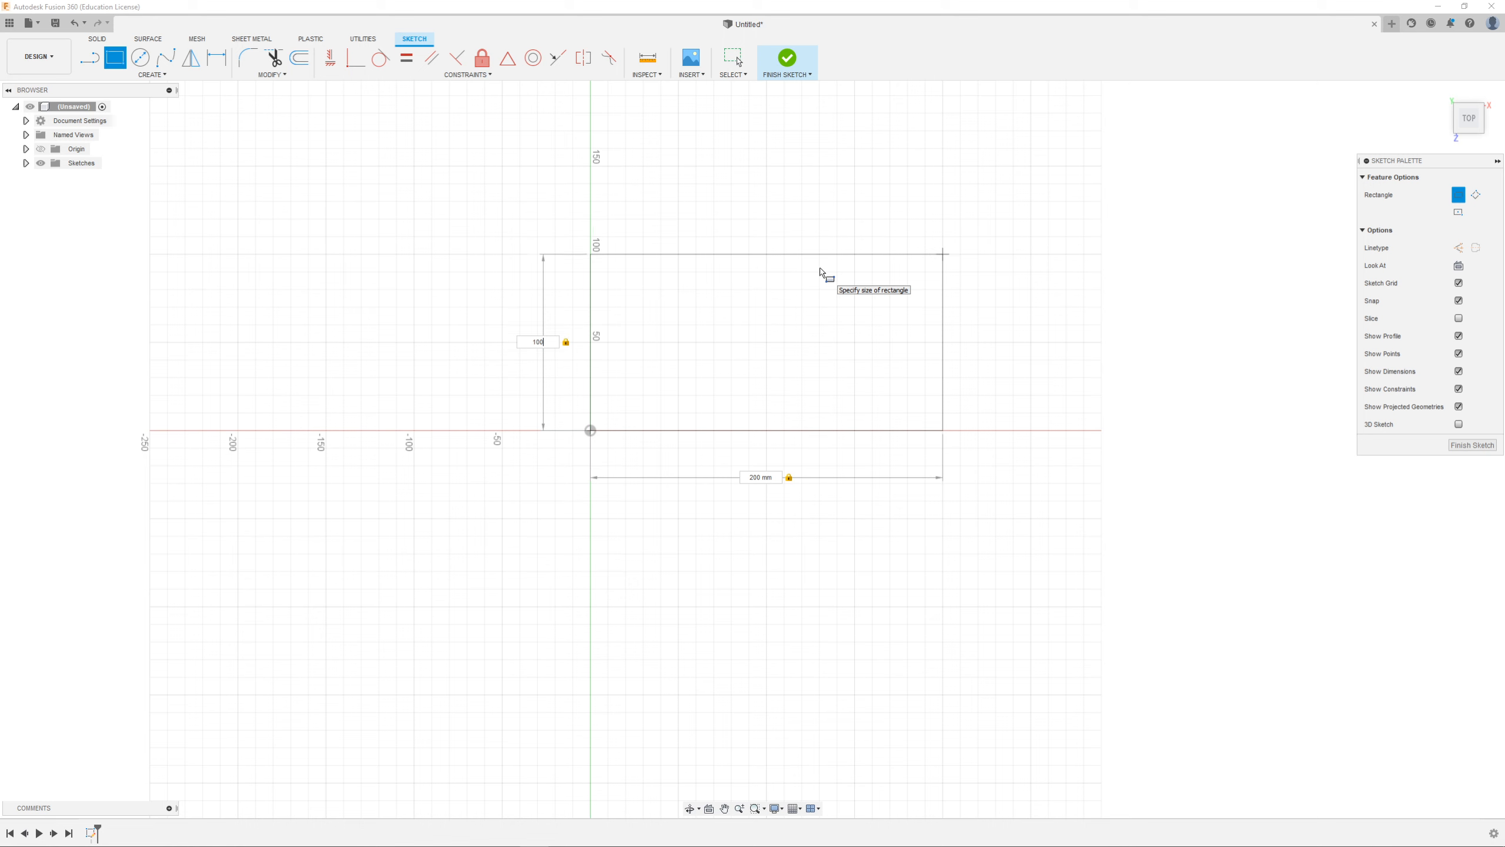
key(Return)
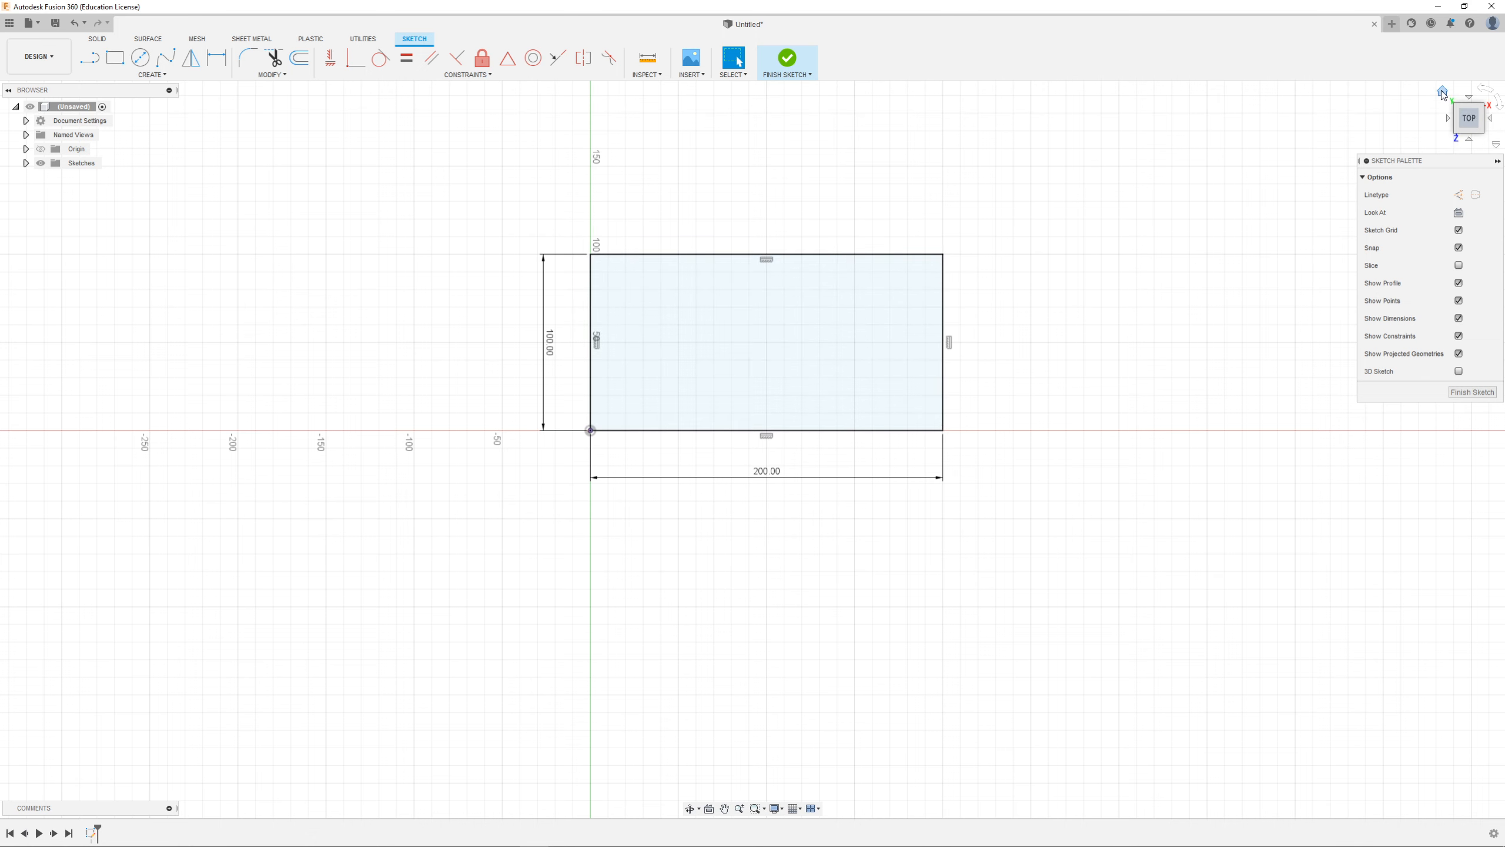
click(1442, 93)
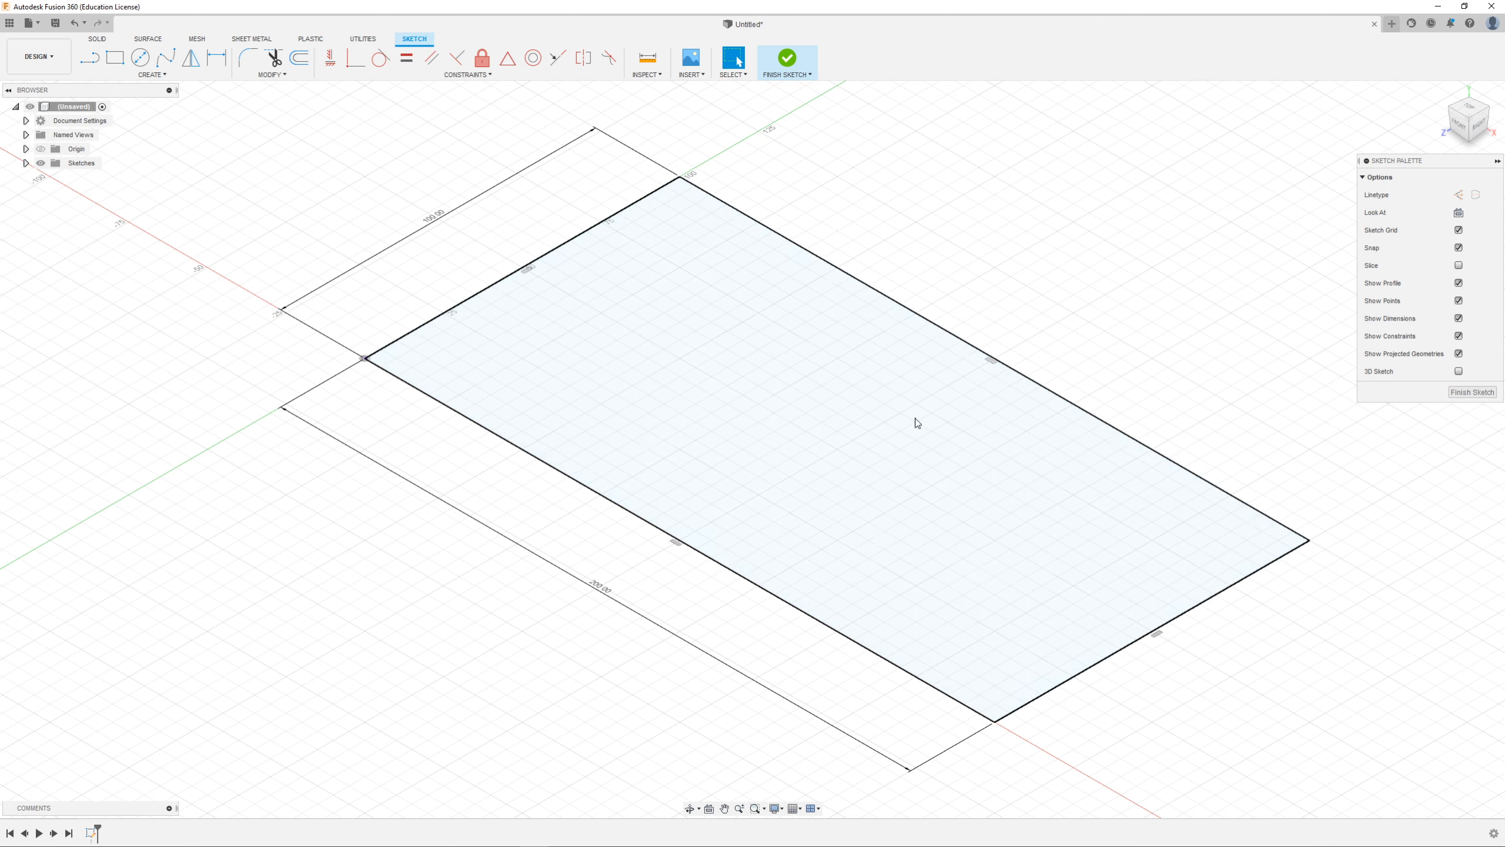
click(787, 58)
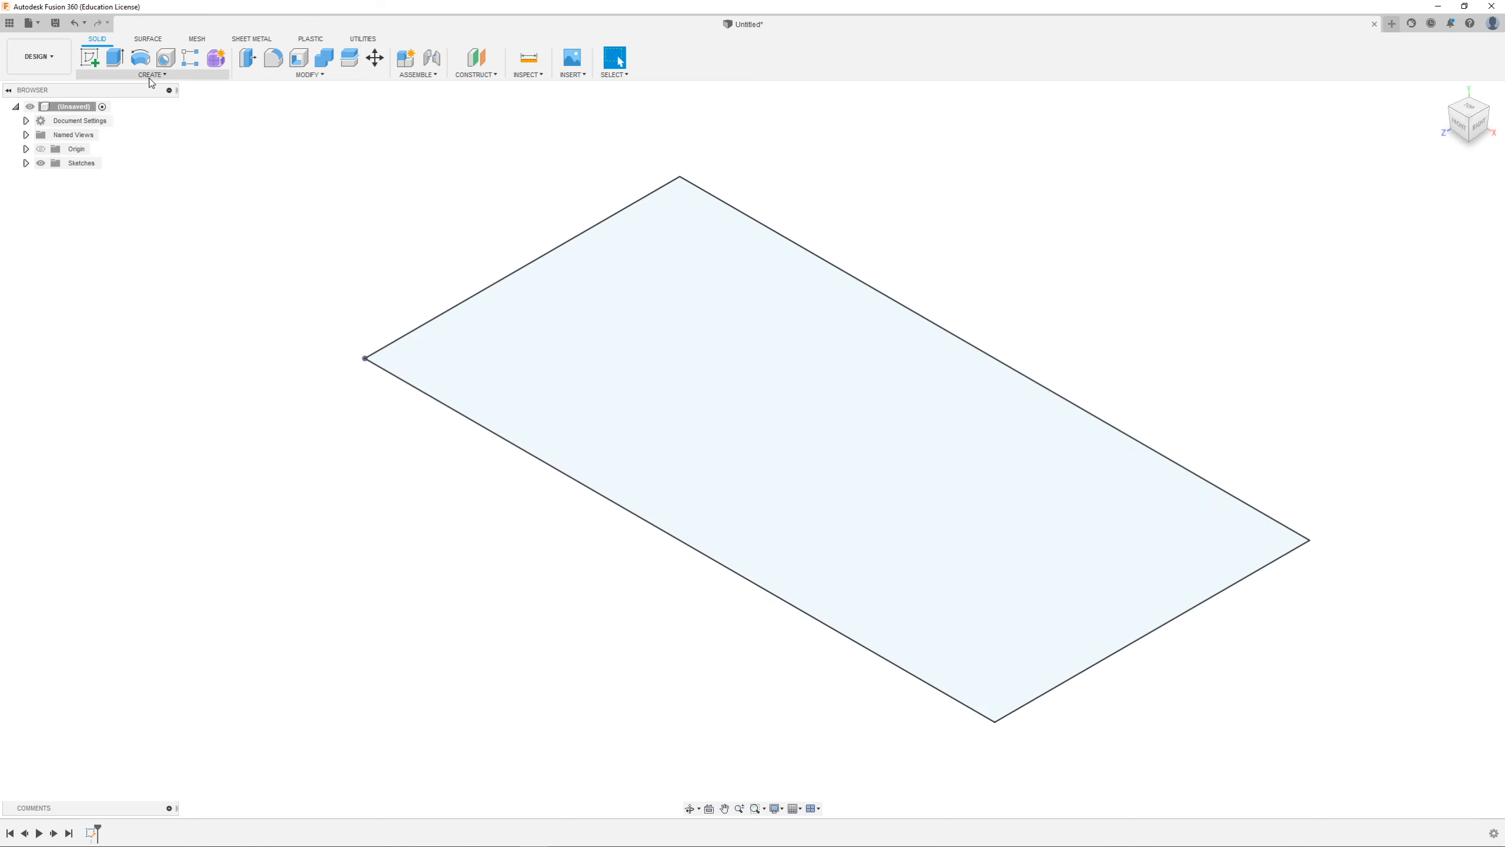
Step: Extrude the rectangular profile 5 mm upward as a new component
click(114, 59)
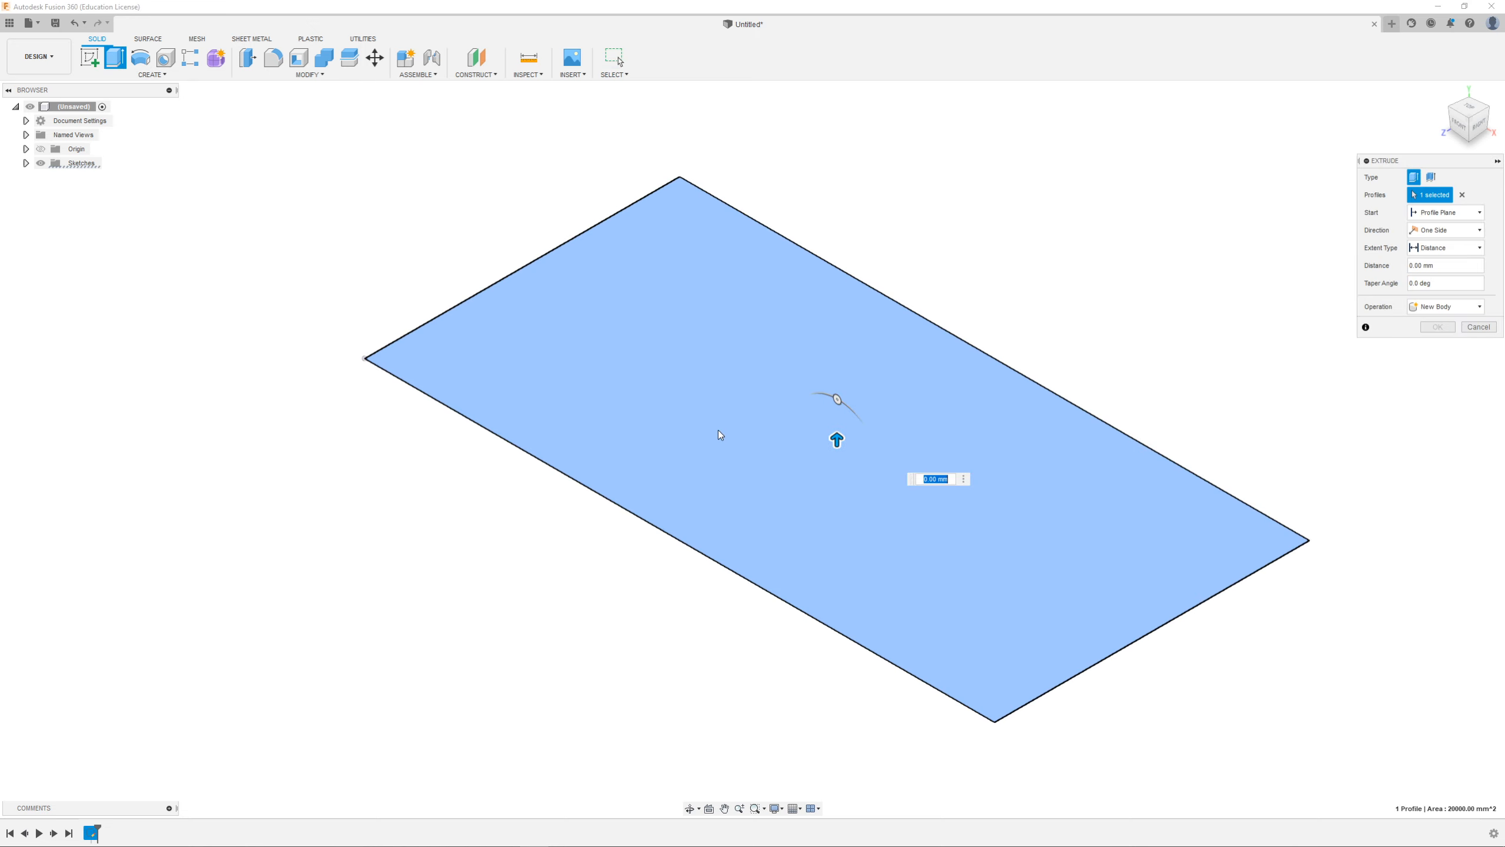
click(1477, 328)
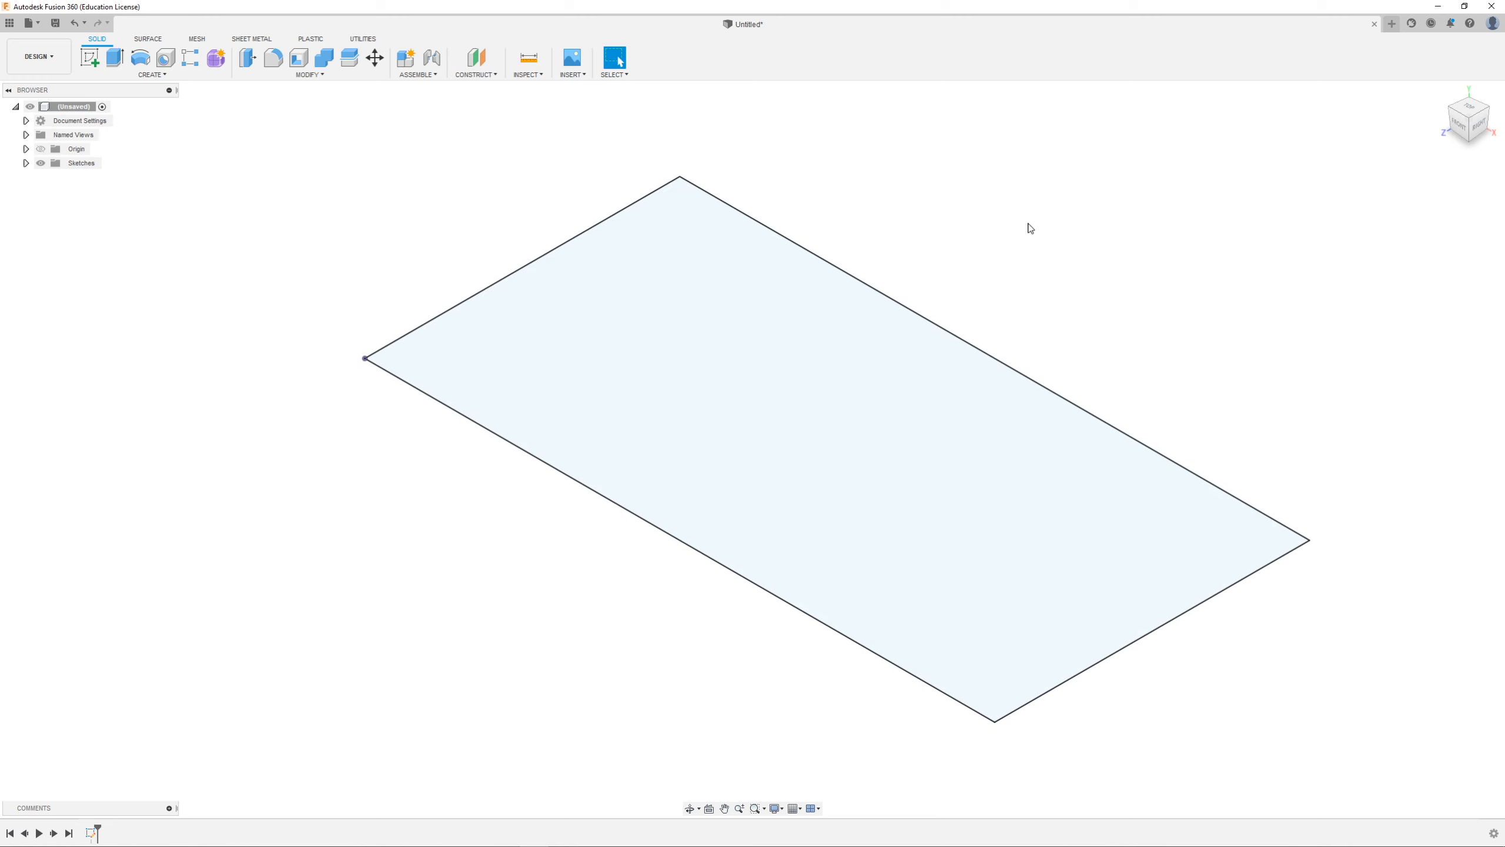
click(116, 59)
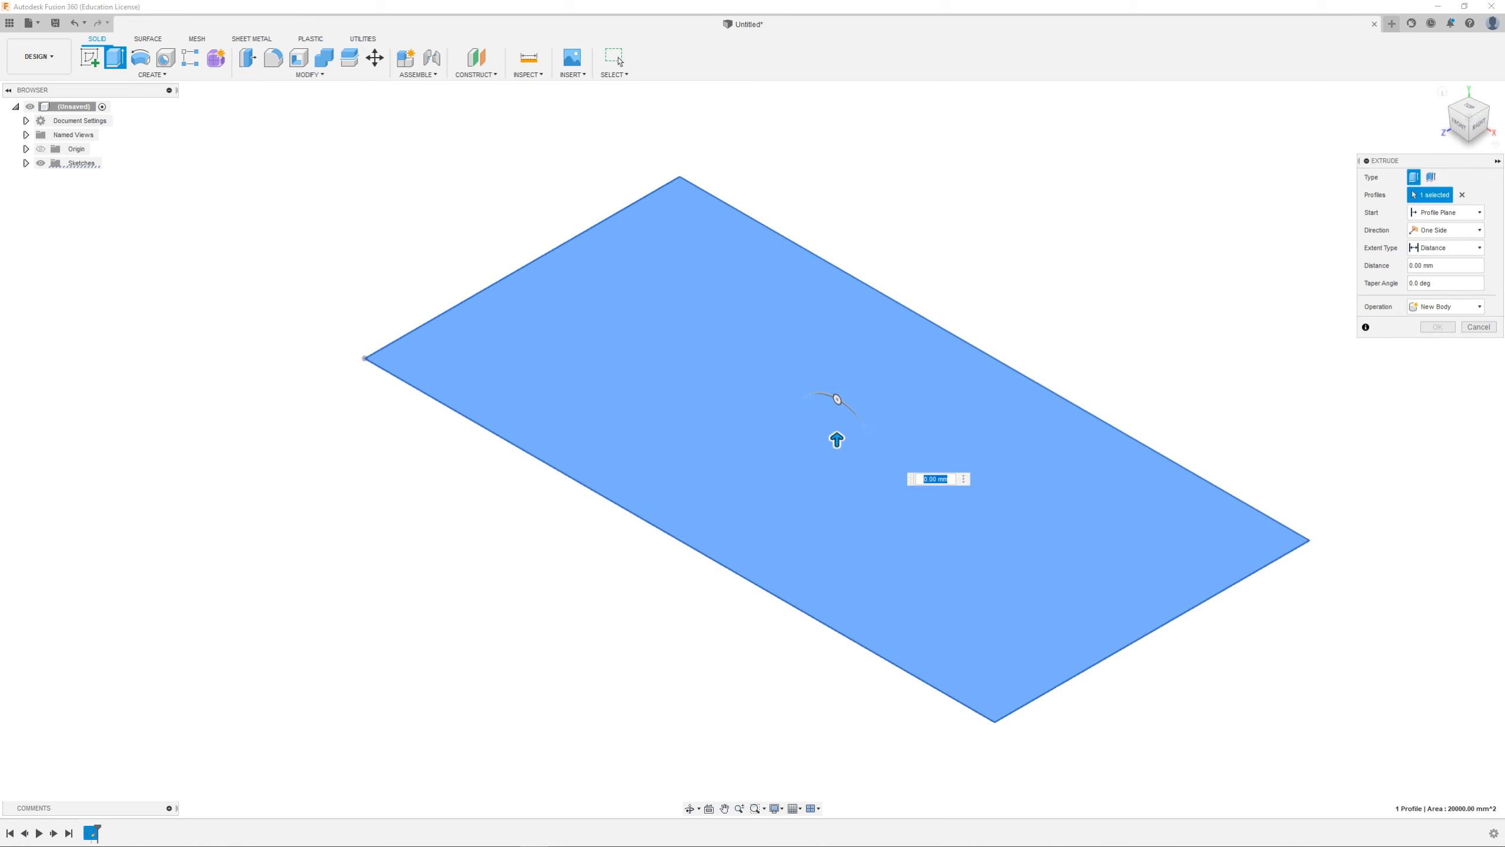
click(1461, 195)
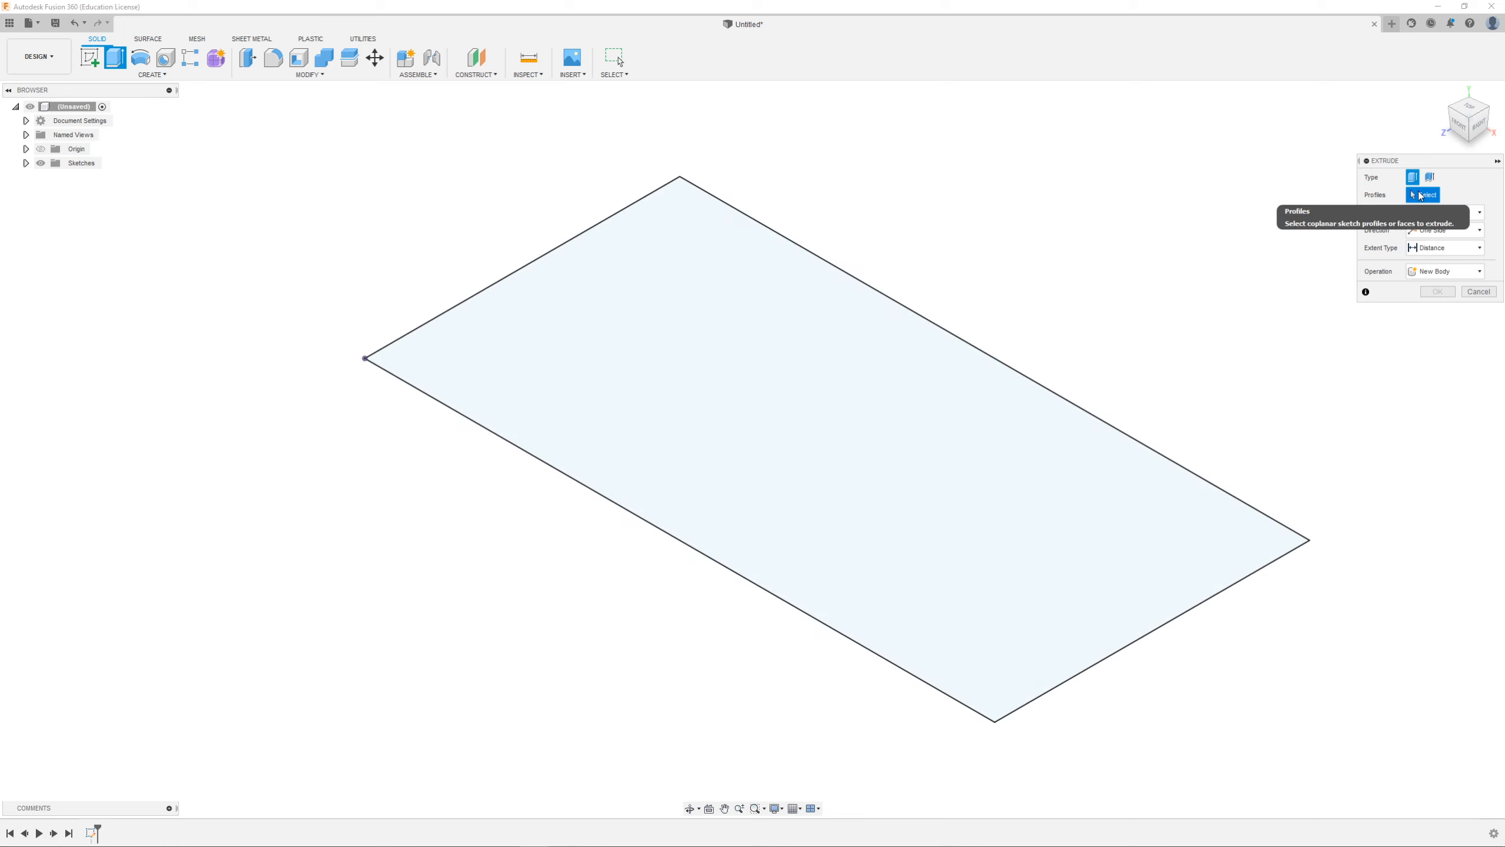
click(890, 419)
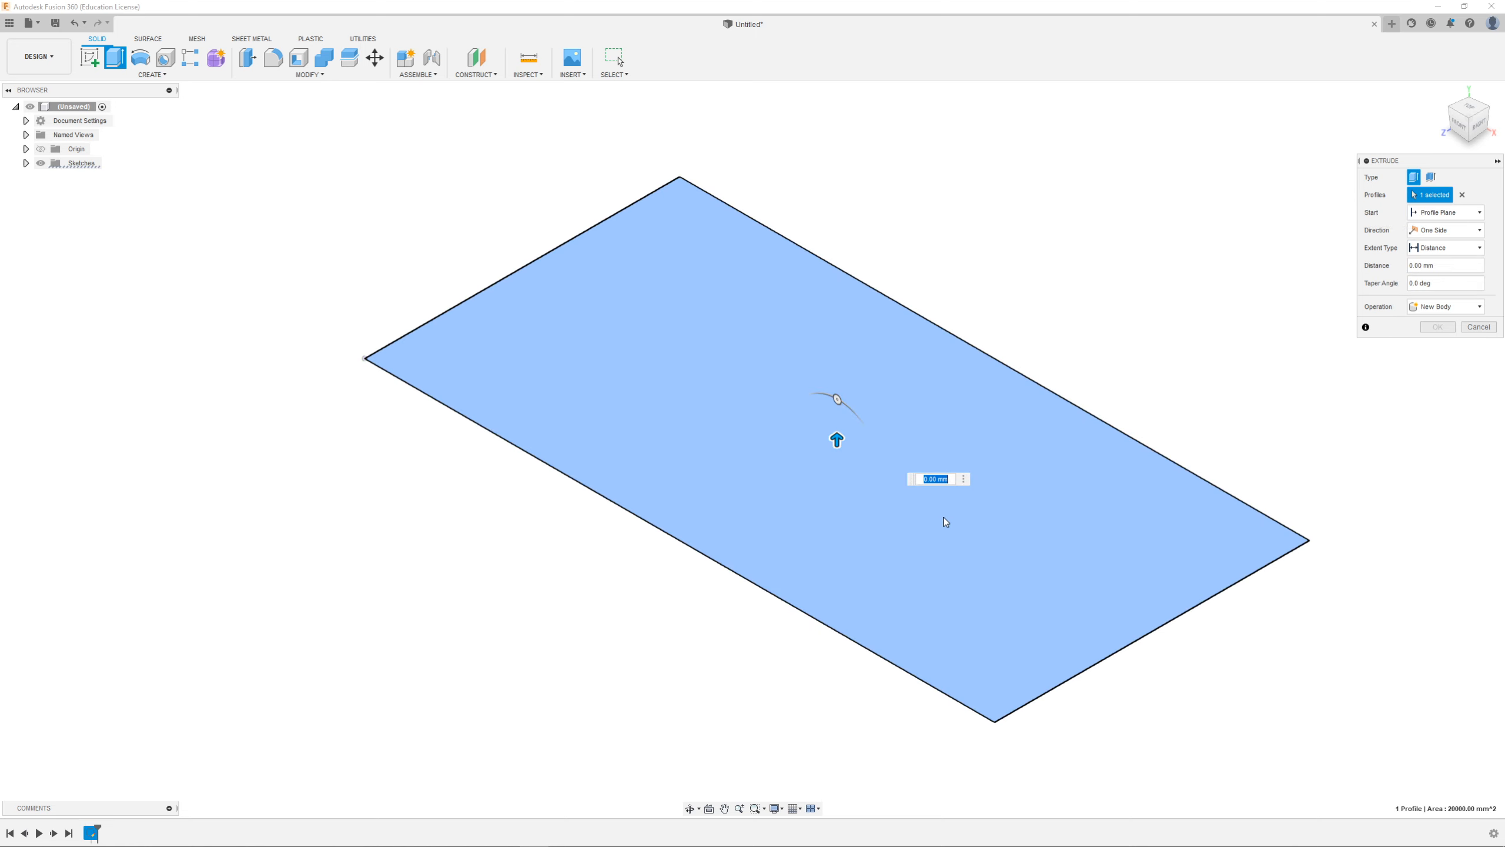
drag(836, 439, 832, 362)
text(5)
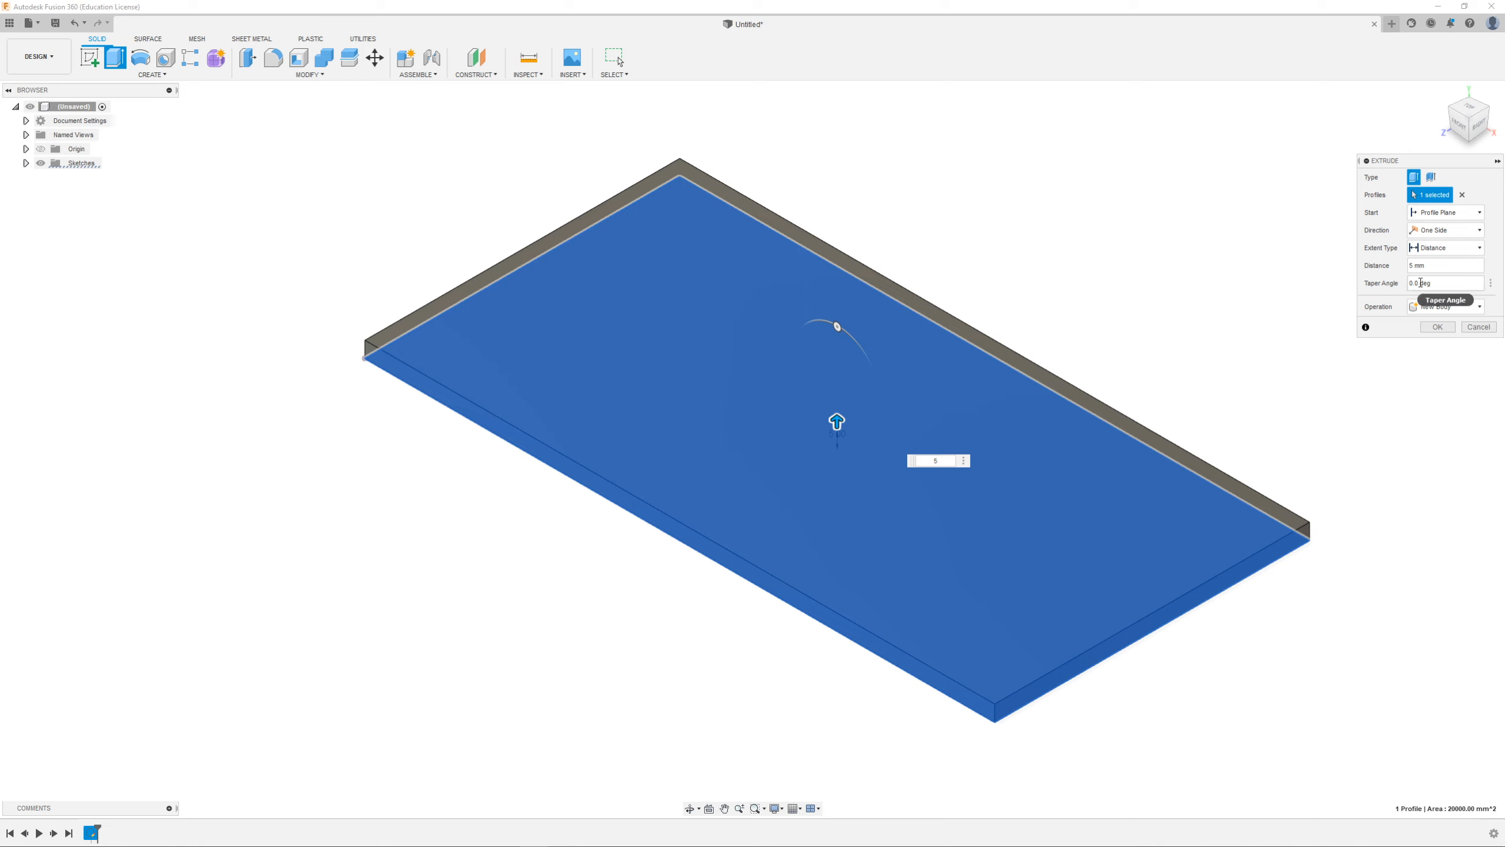
click(1434, 311)
click(1435, 313)
click(1436, 311)
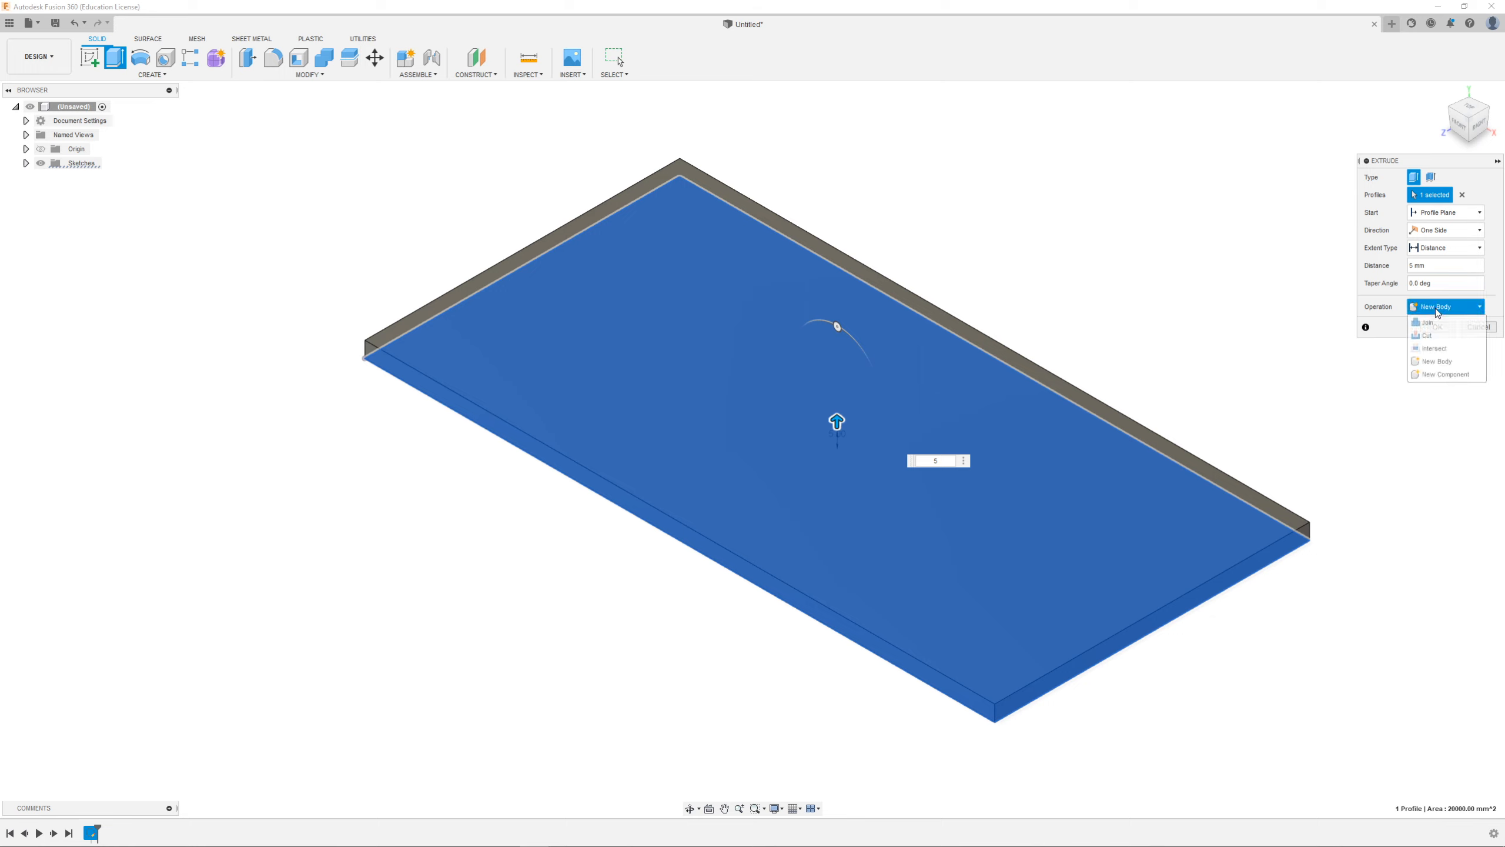
click(1442, 374)
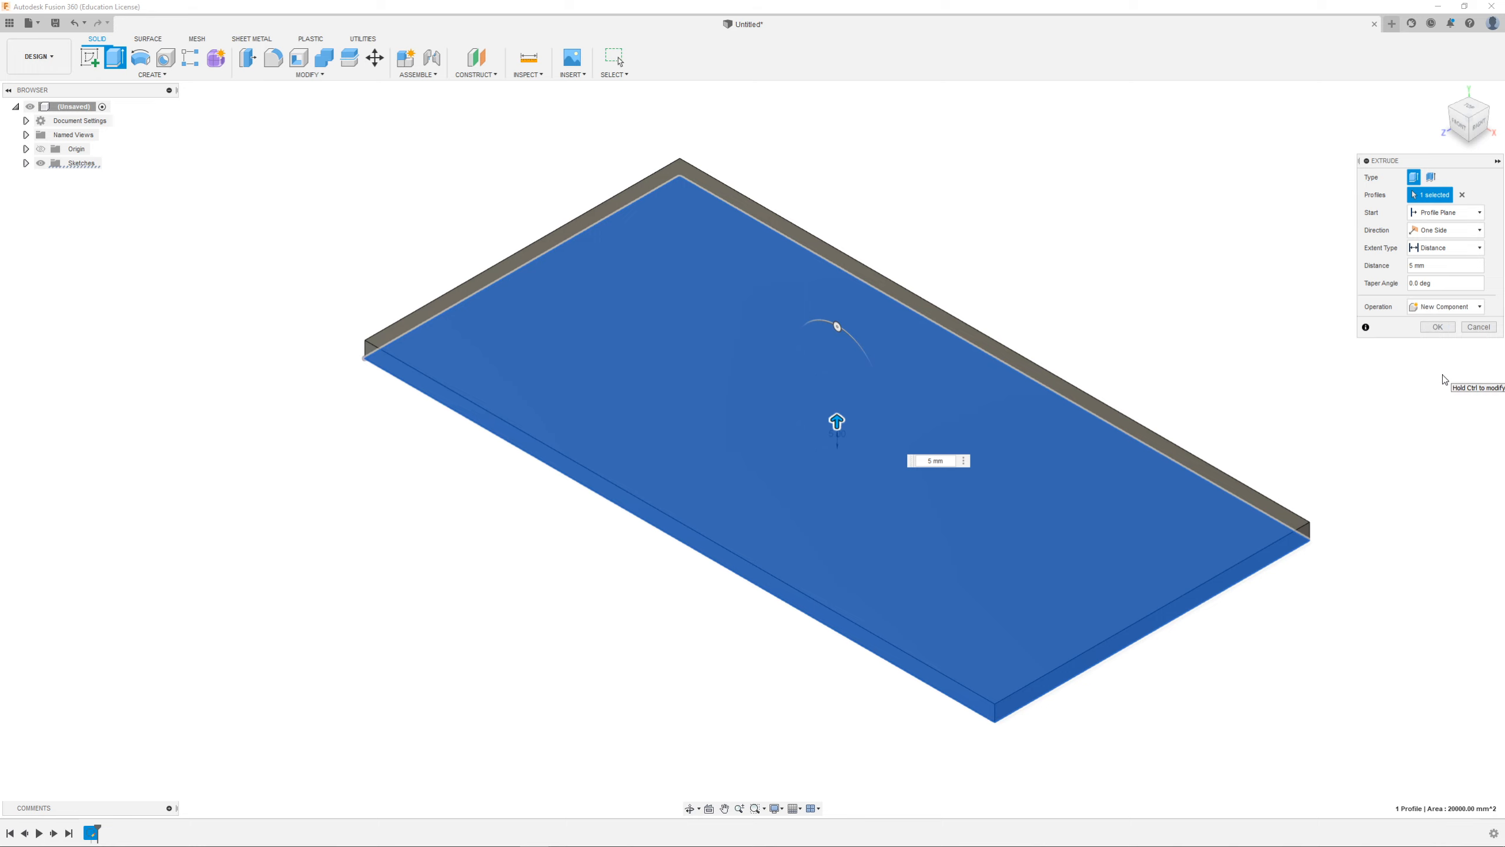
click(1438, 328)
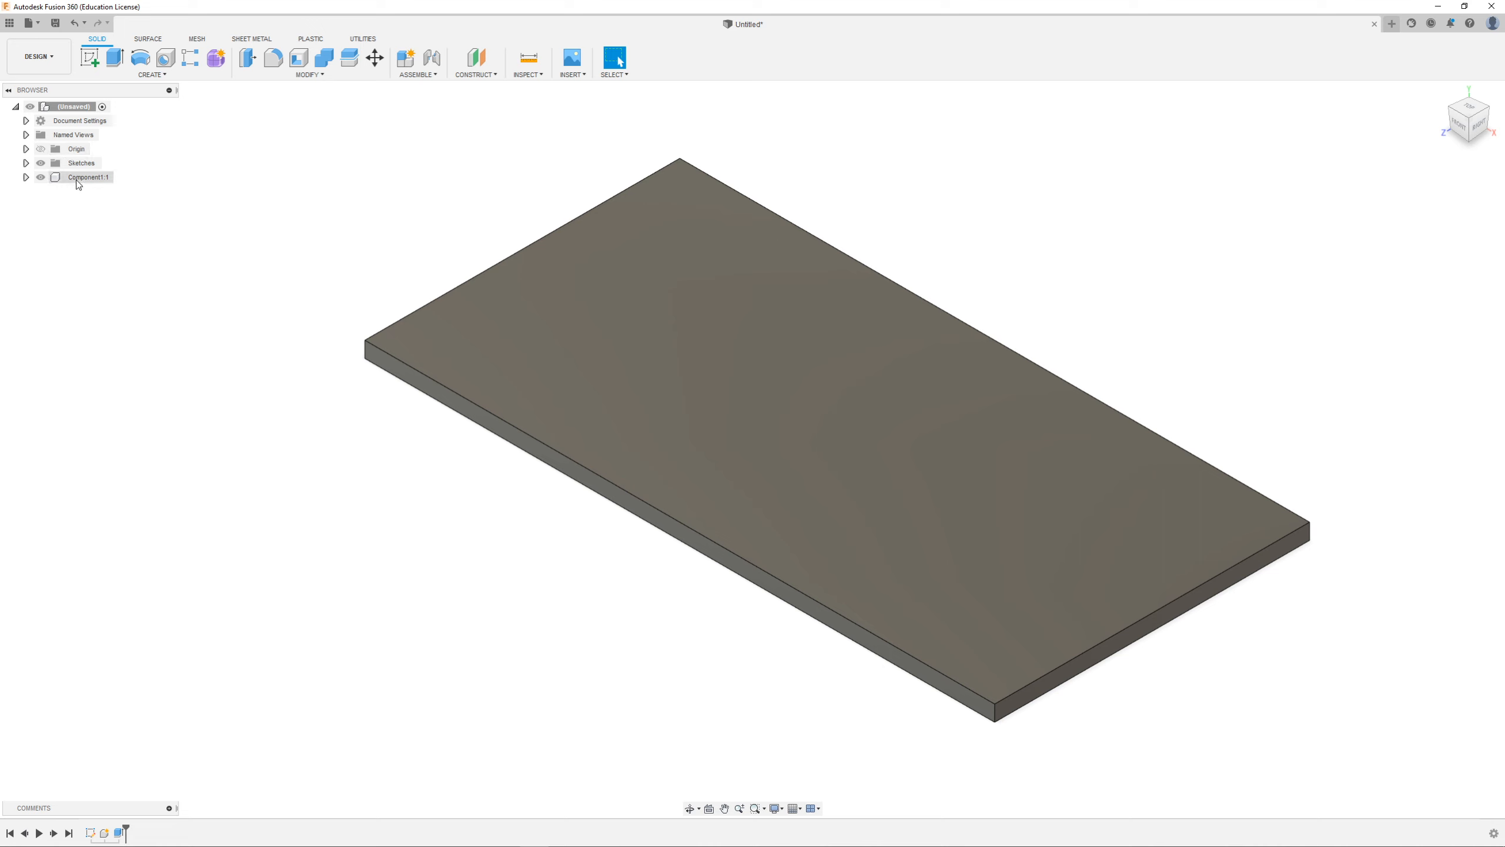
Step: Rename the plate's component as Base
click(26, 177)
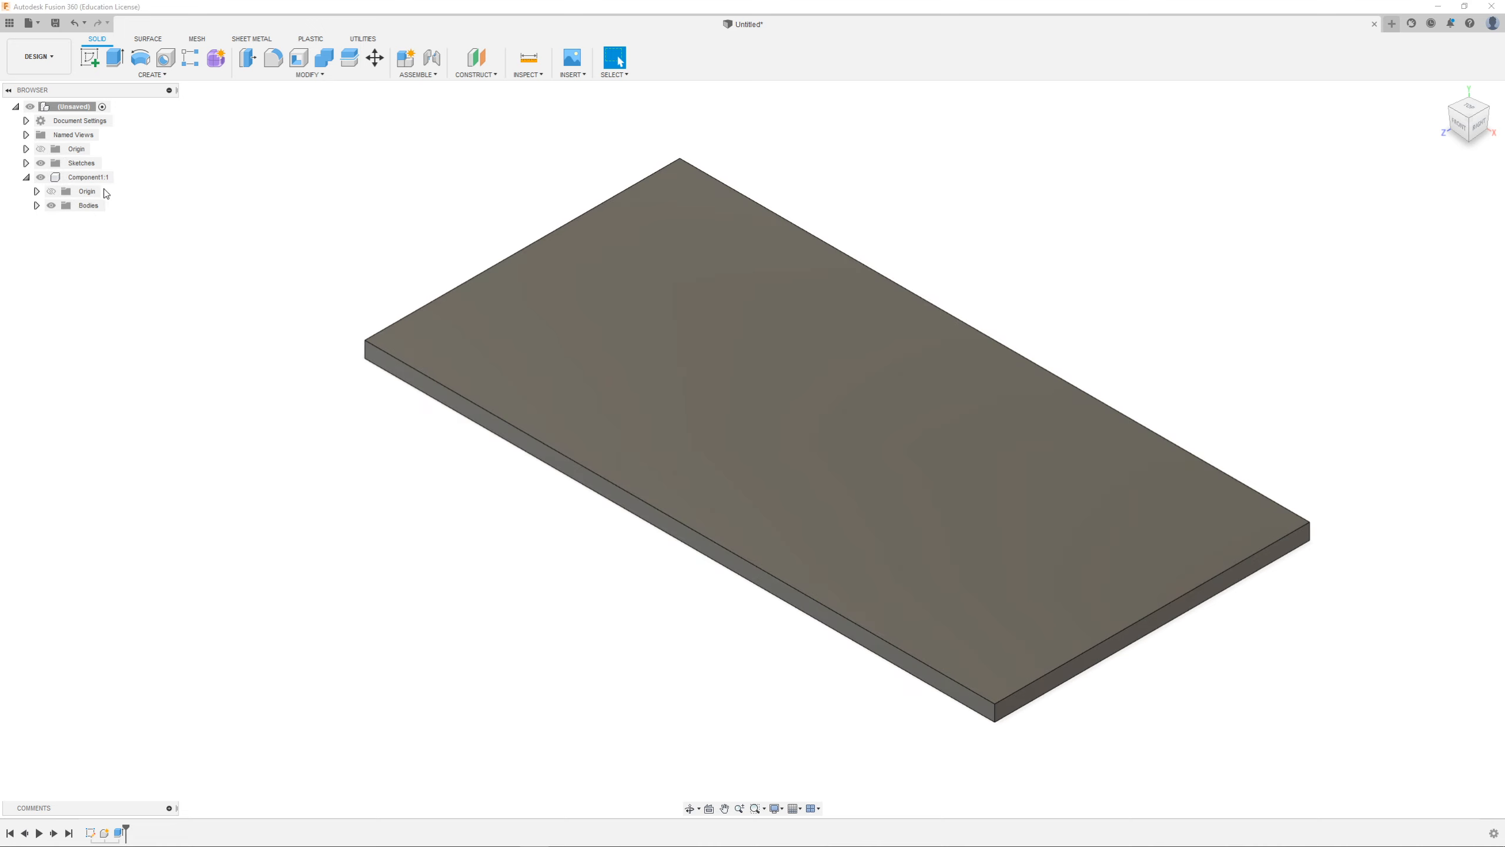
click(89, 177)
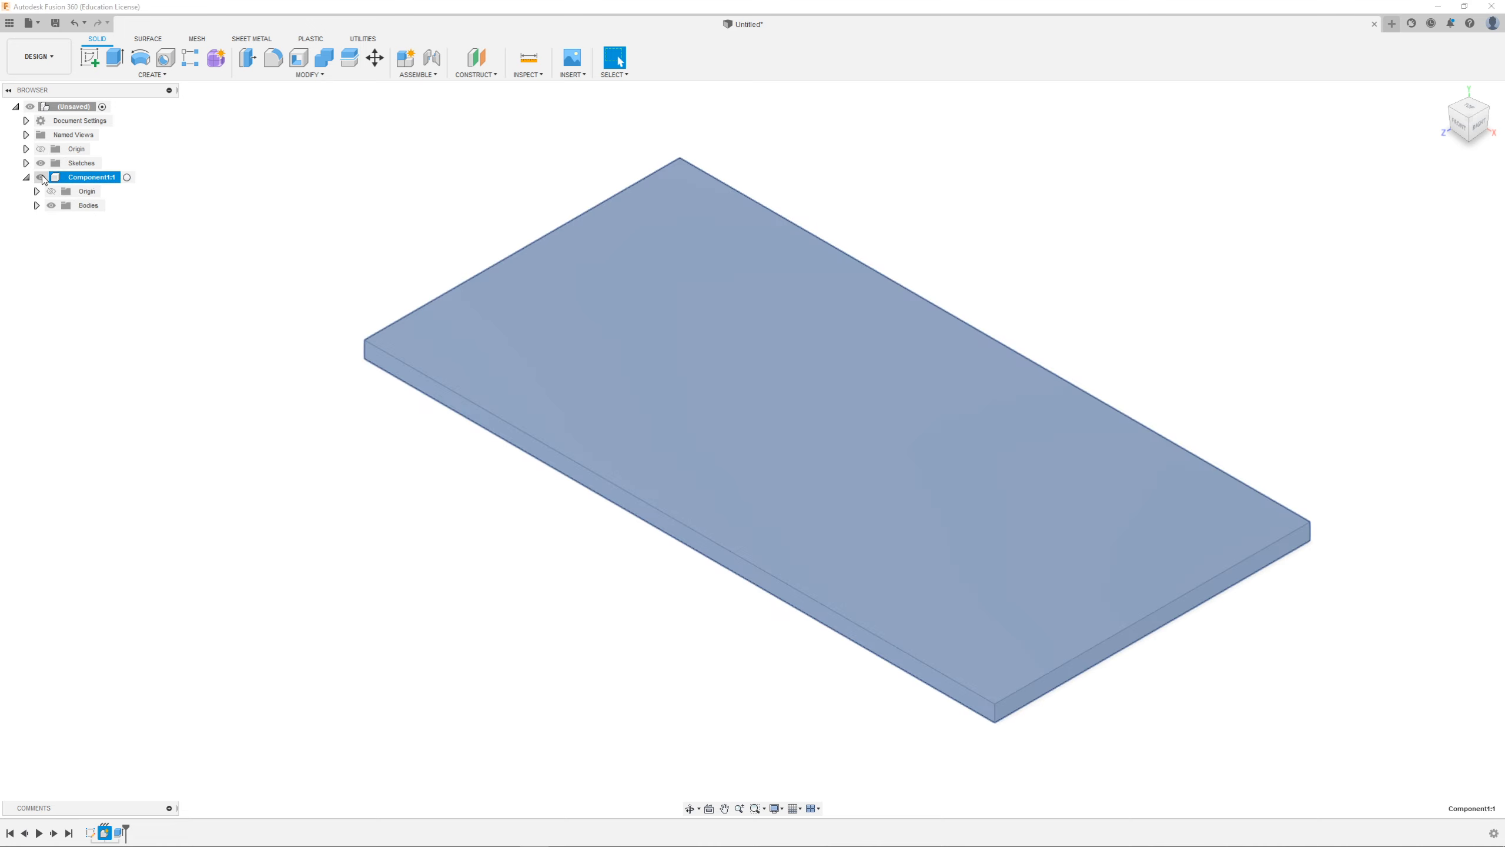
click(40, 177)
click(40, 177)
click(83, 177)
double_click(83, 177)
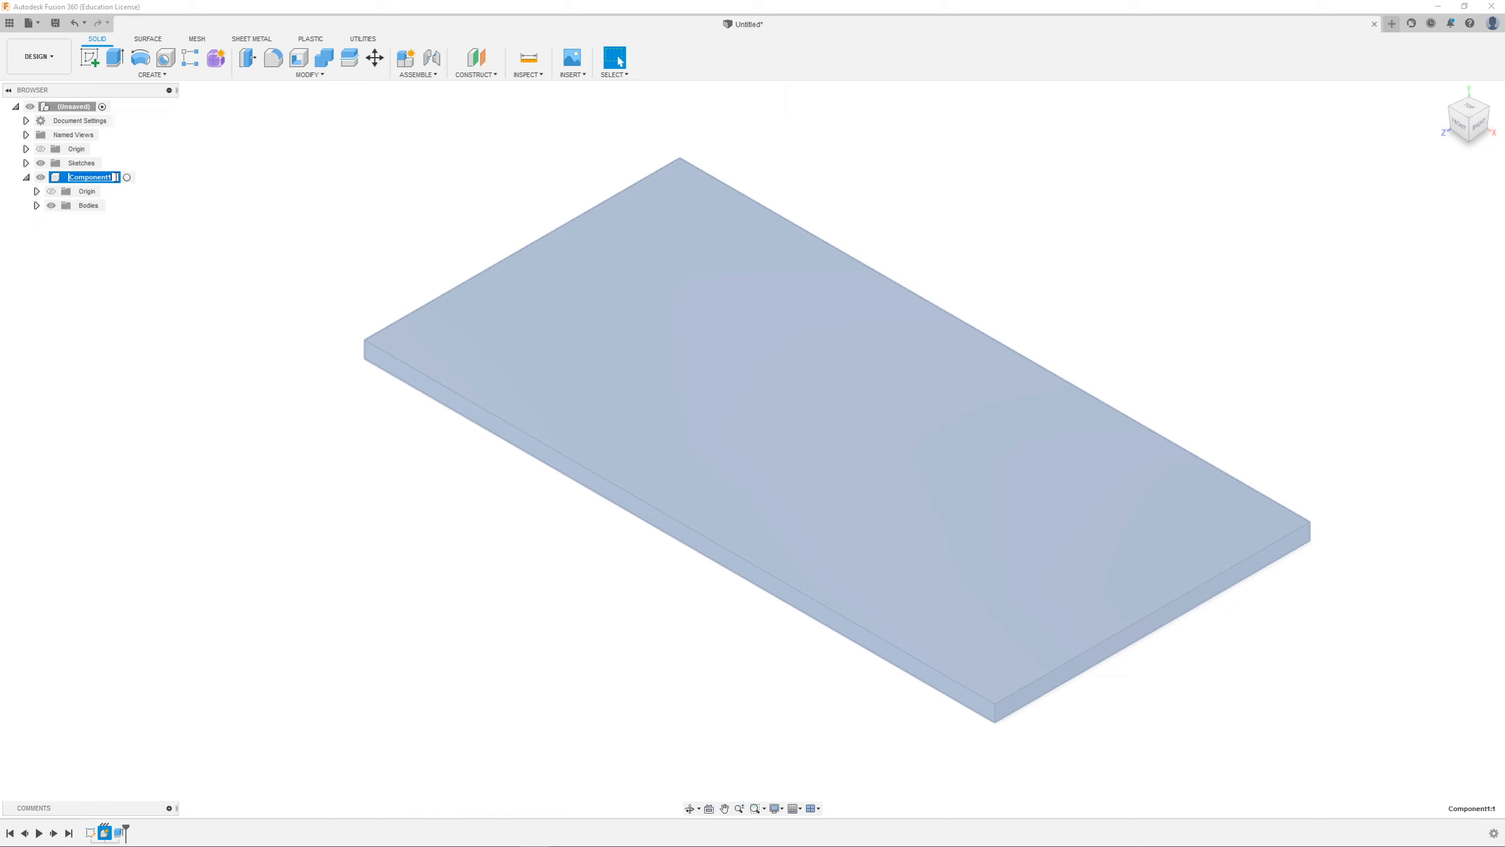
text(Bas)
click(149, 309)
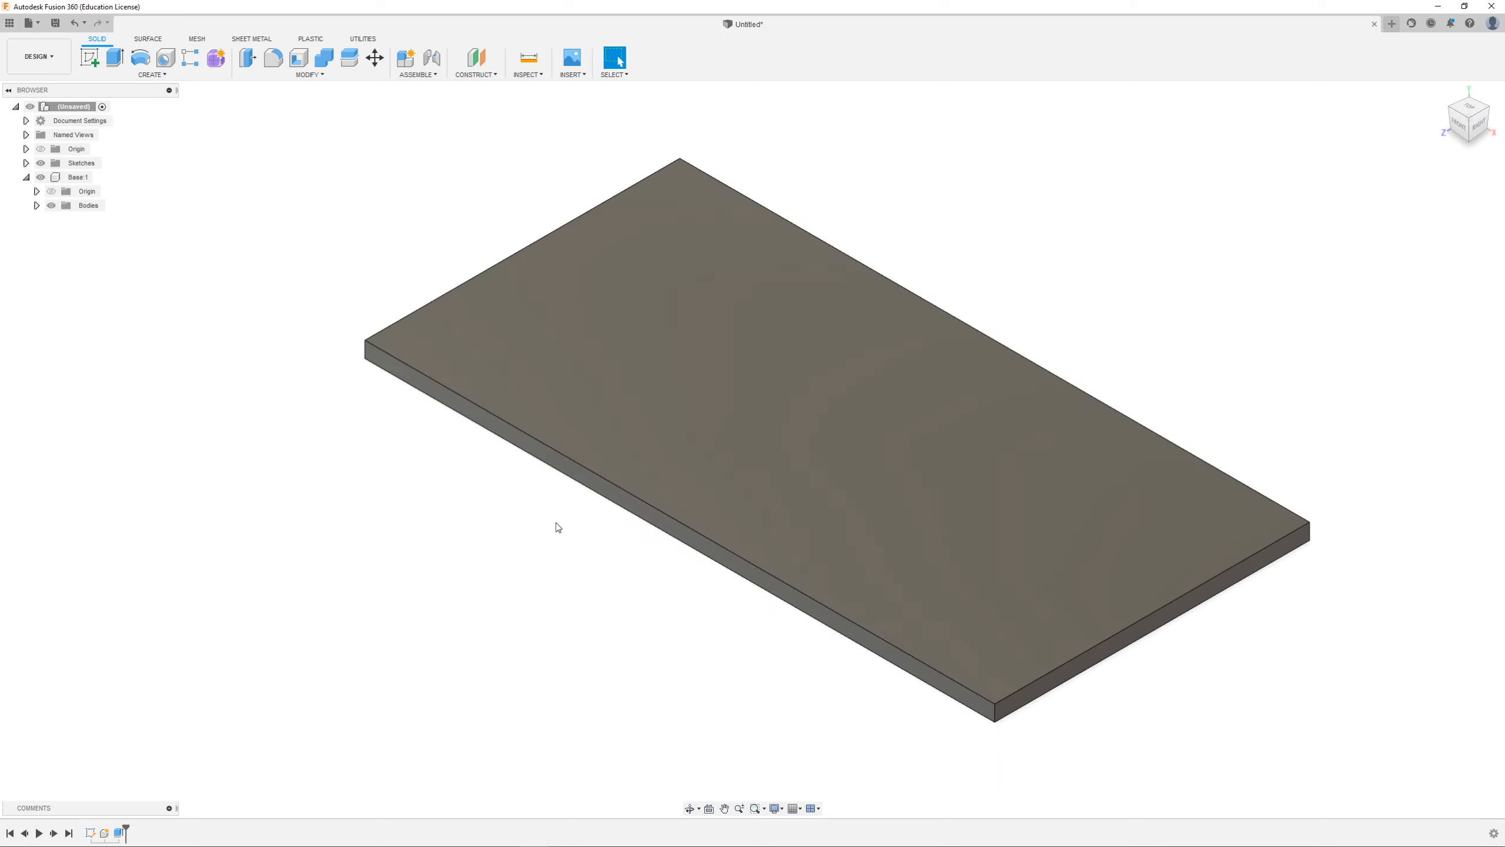
Step: Assign the physical material ABS Plastic from the Plastic category of the Fusion 360 Material Library to the Base component
scroll(552, 523, down, 3)
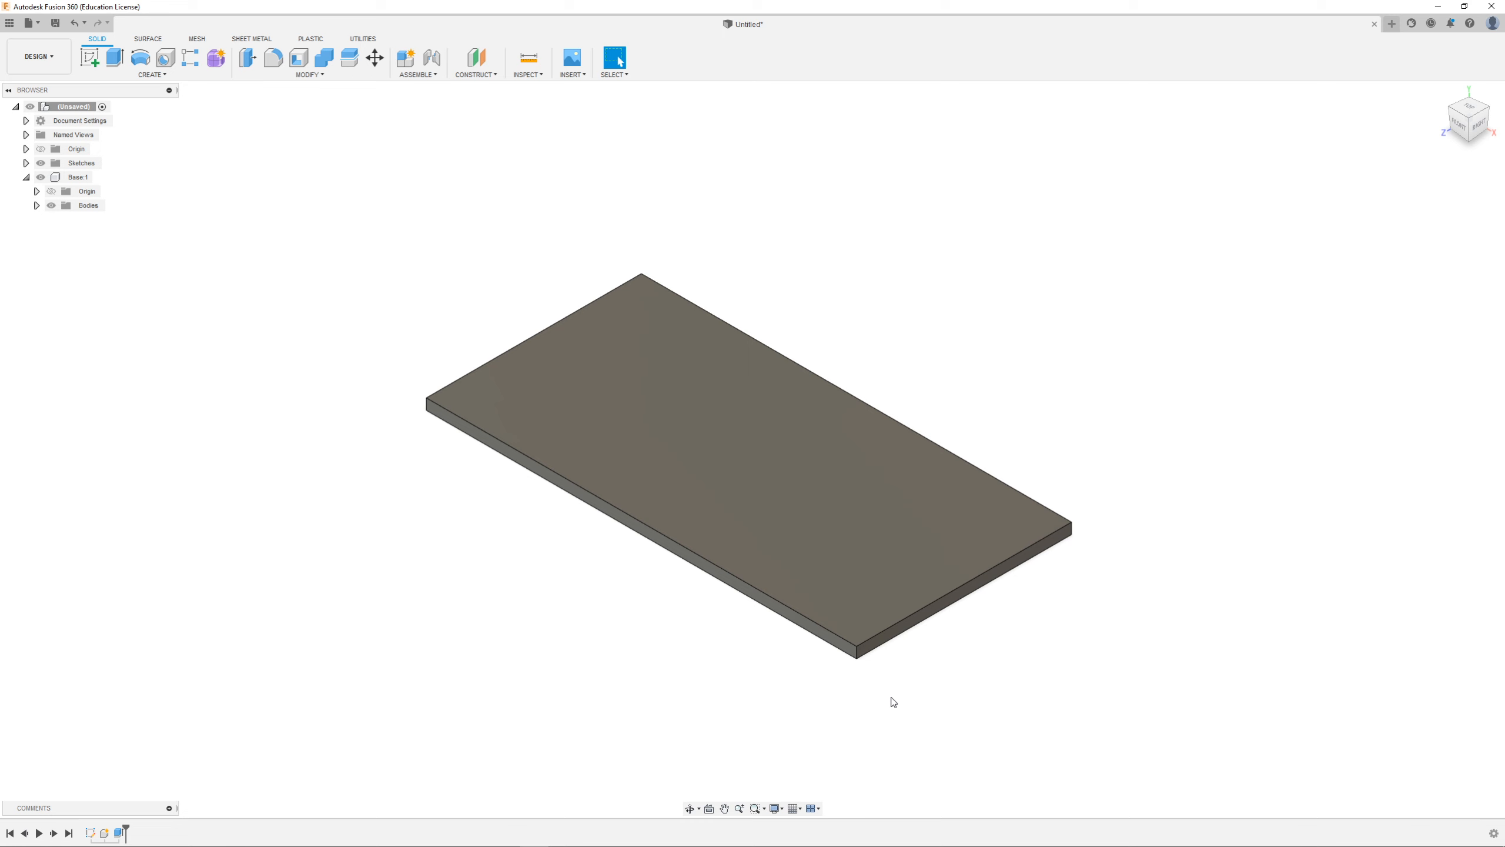
right_click(63, 179)
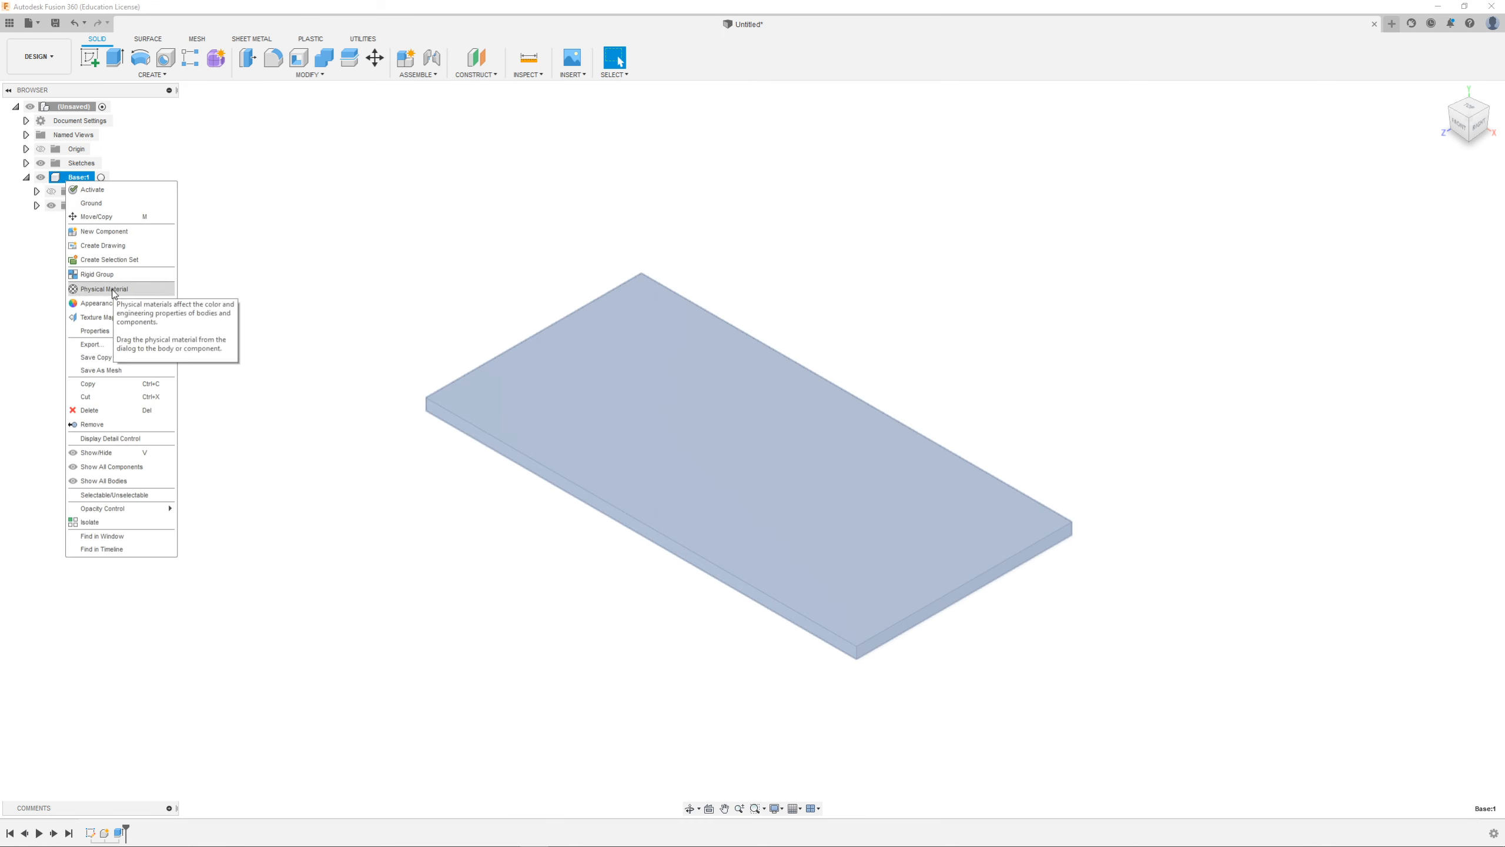
click(232, 198)
right_click(79, 176)
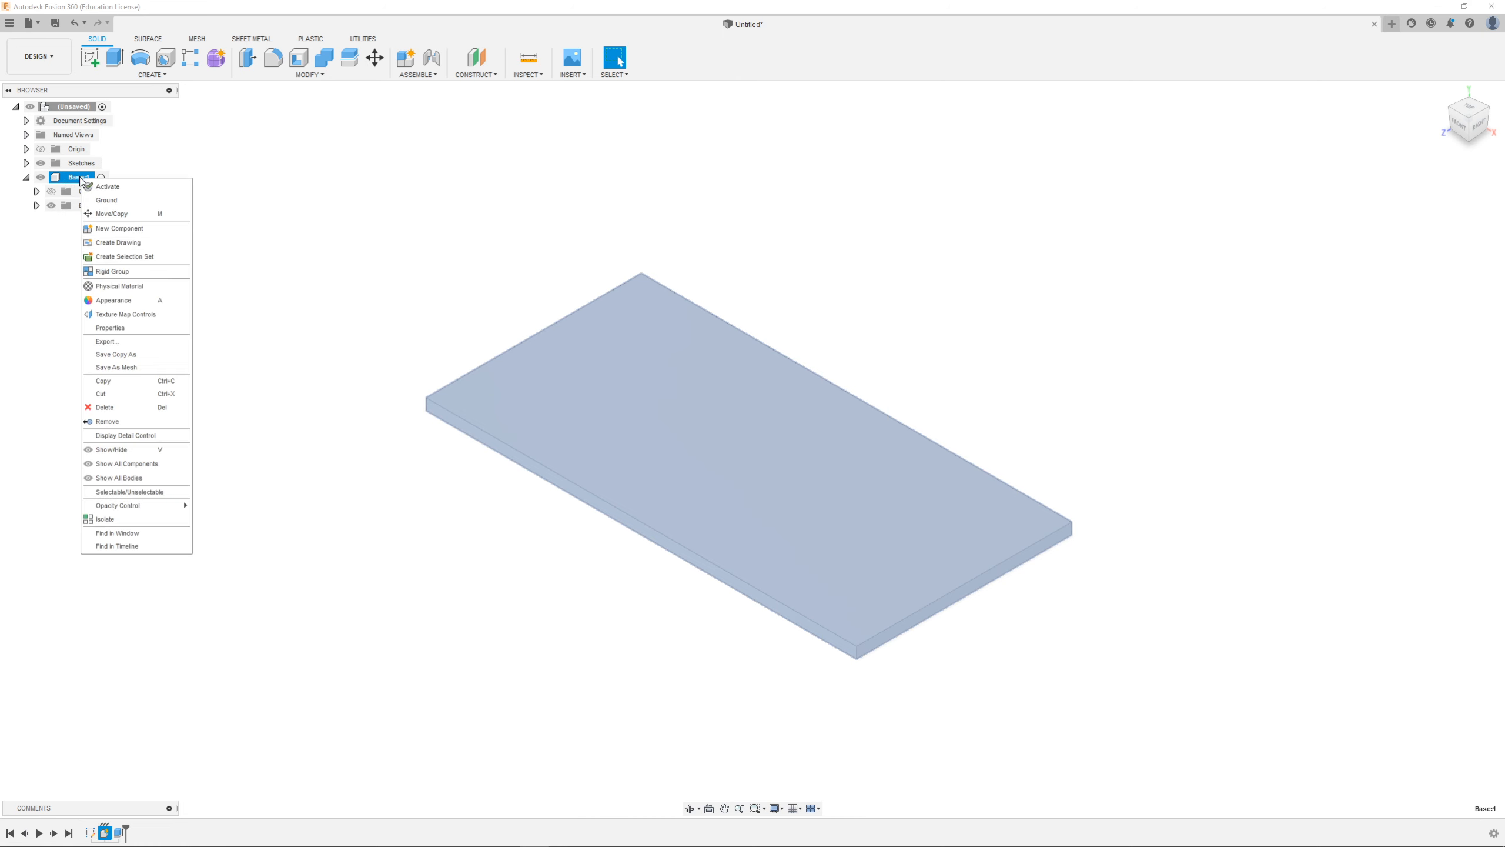
click(118, 289)
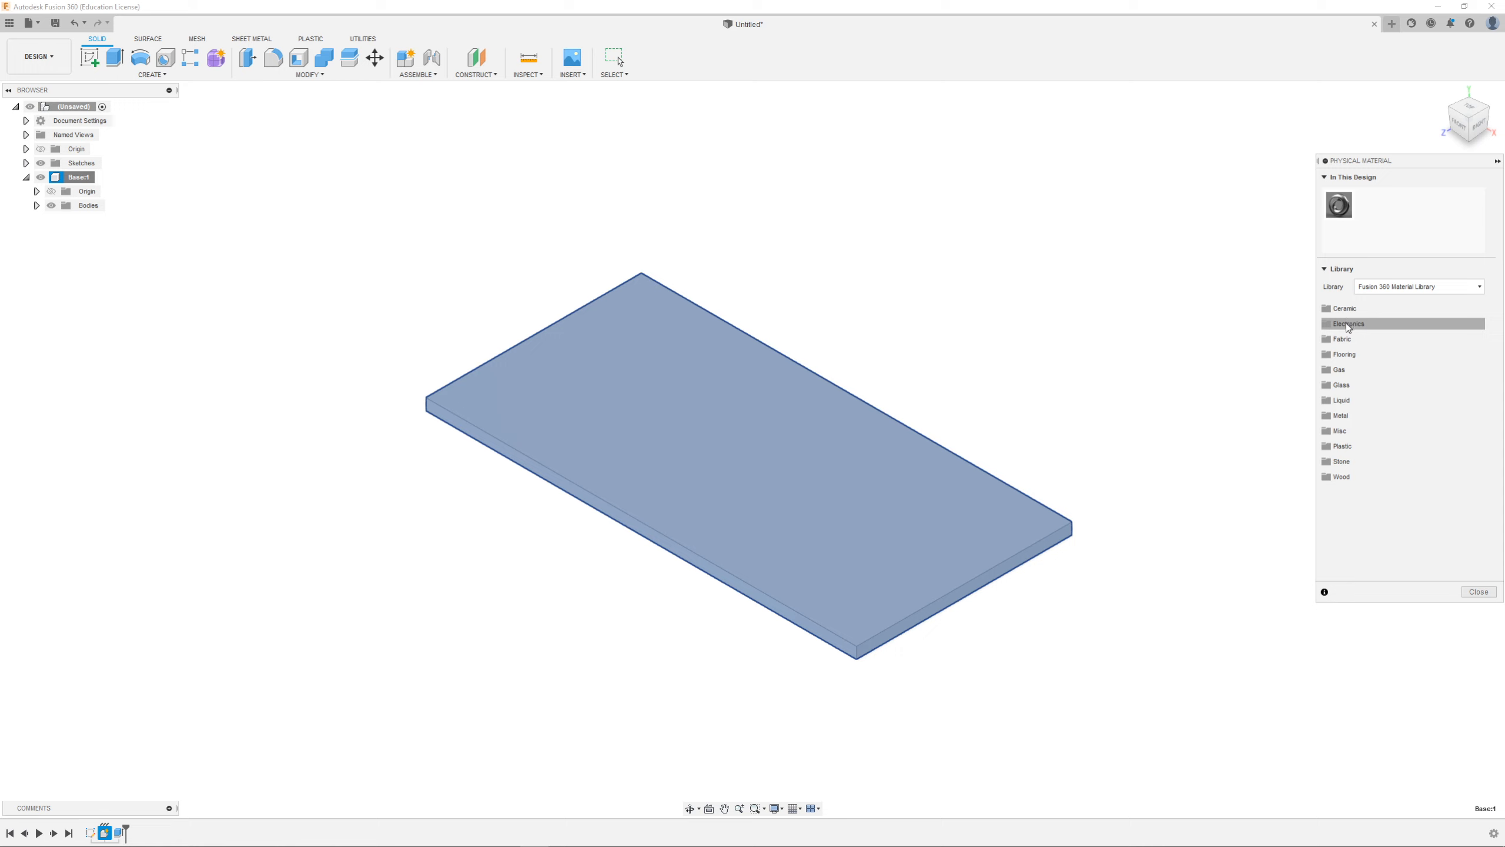
click(1342, 446)
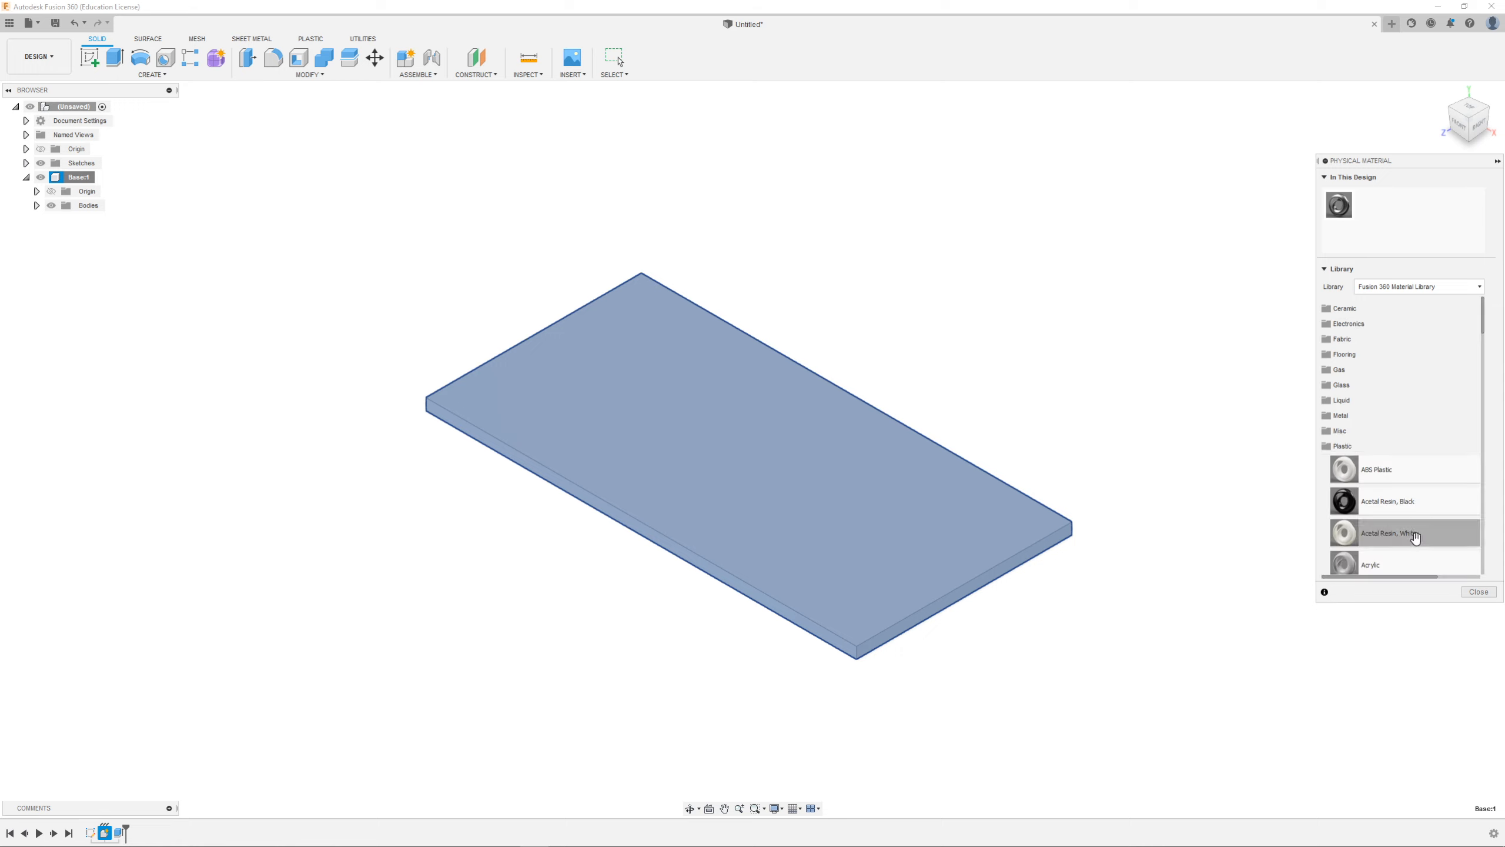
scroll(1413, 527, down, 5)
scroll(1411, 521, up, 3)
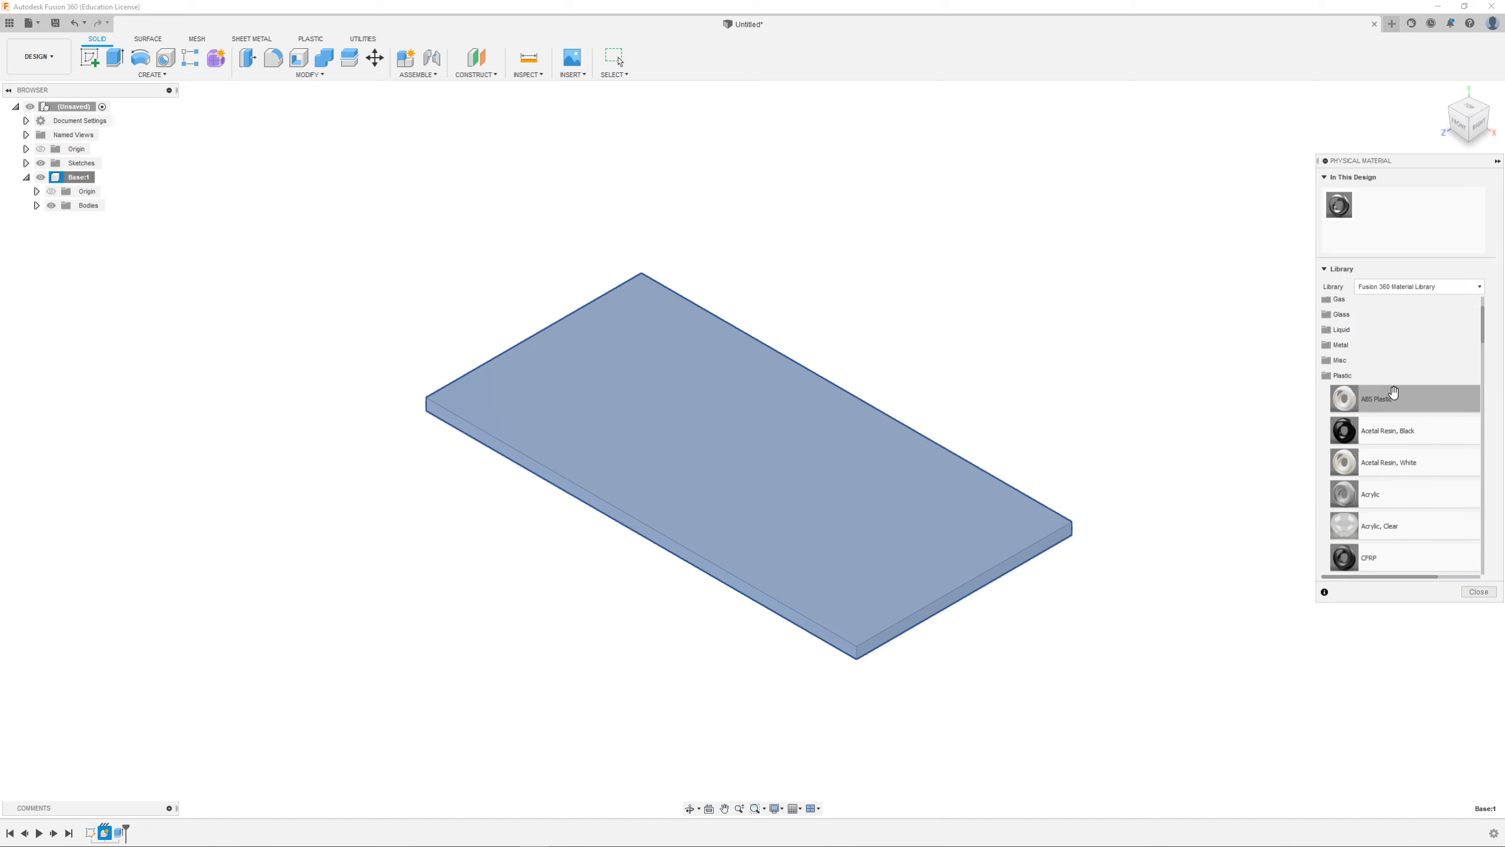
scroll(1394, 393, down, 10)
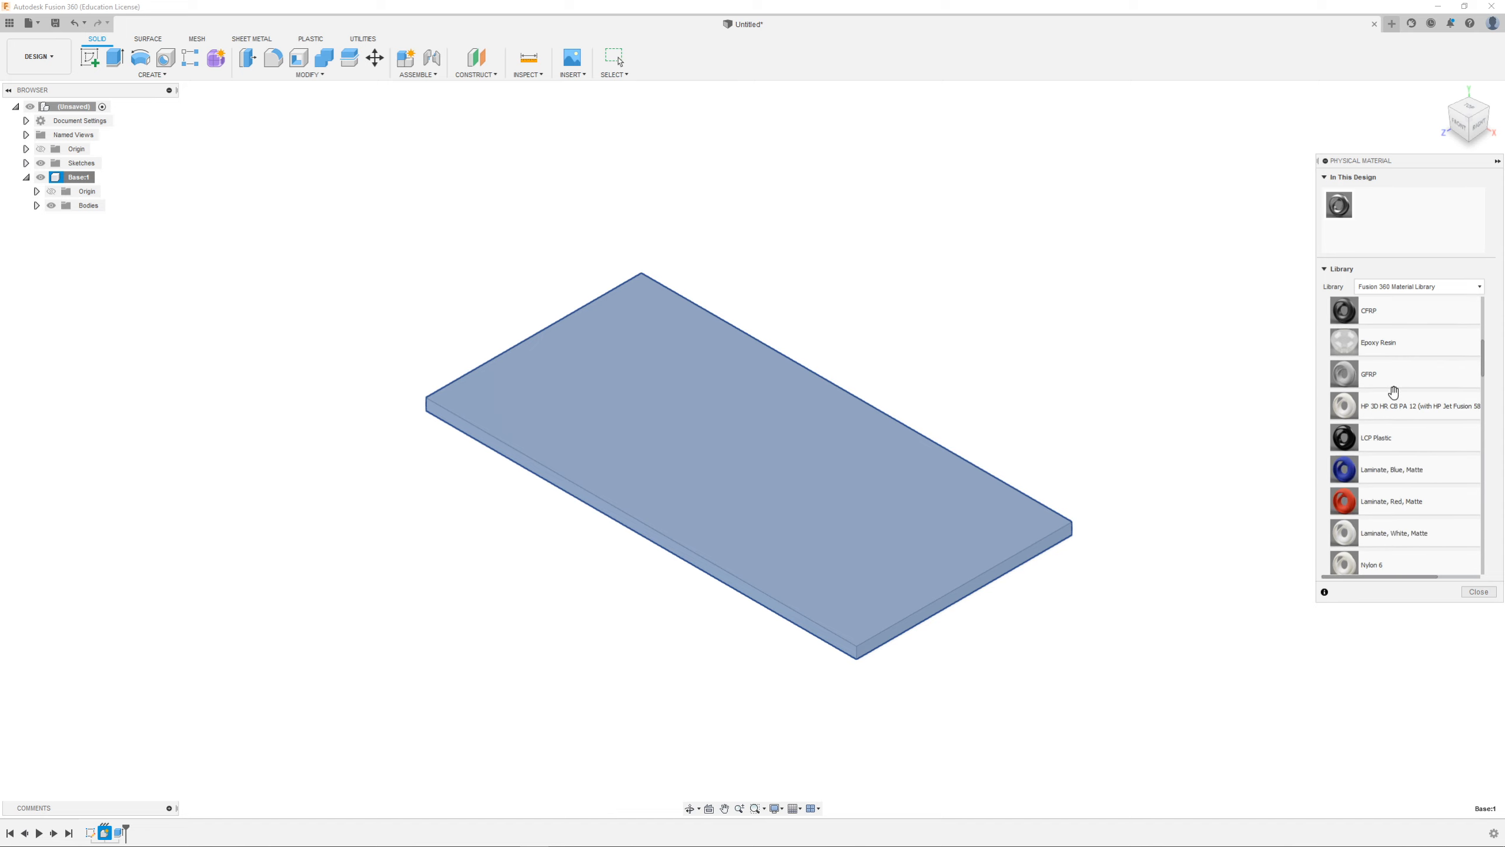
scroll(1394, 393, down, 6)
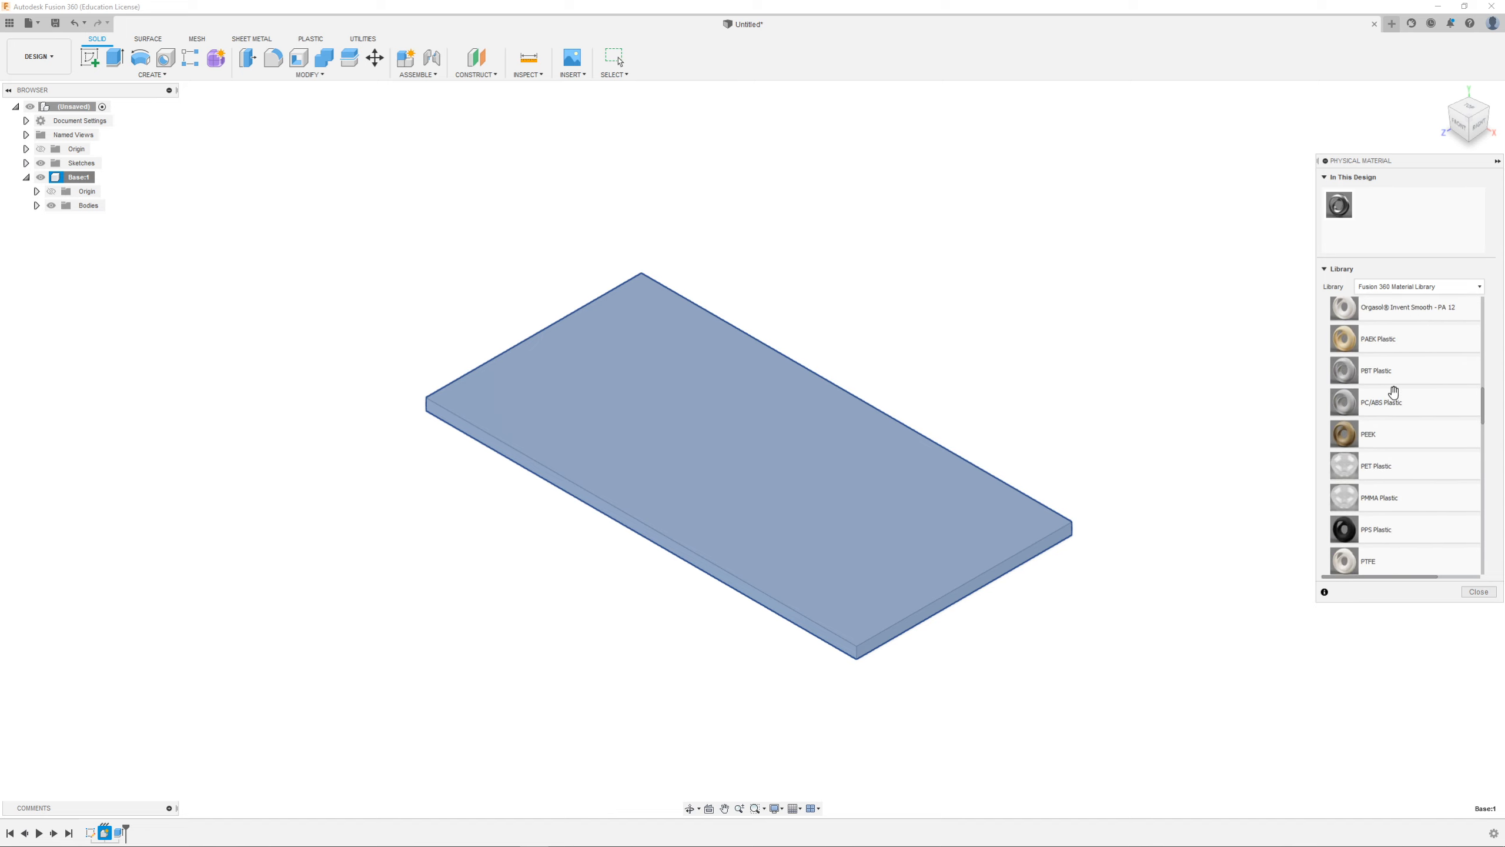
scroll(1394, 393, down, 8)
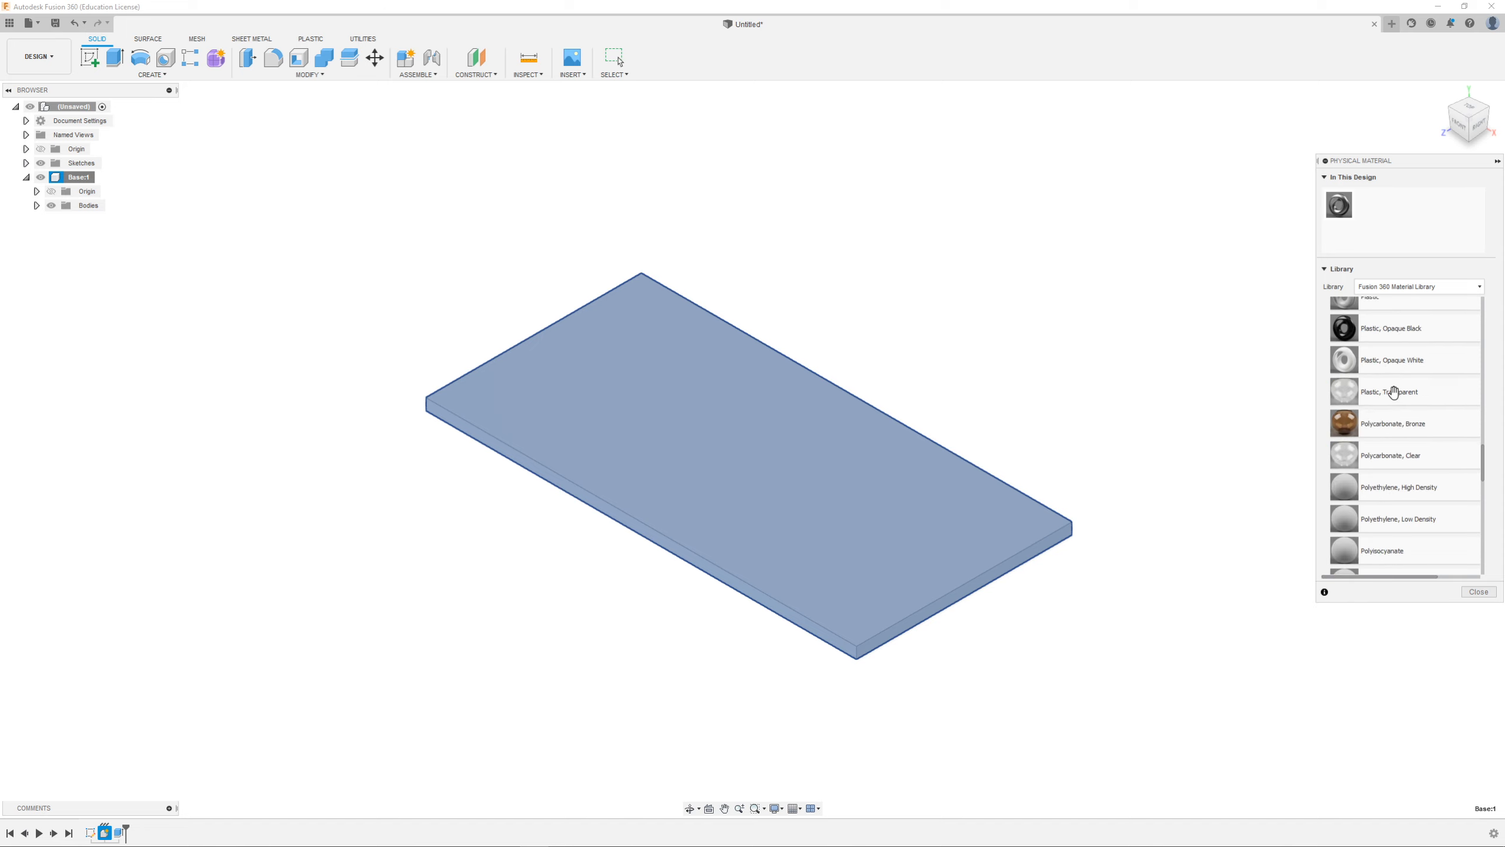
scroll(1394, 393, down, 8)
scroll(1394, 393, down, 7)
scroll(1394, 392, down, 3)
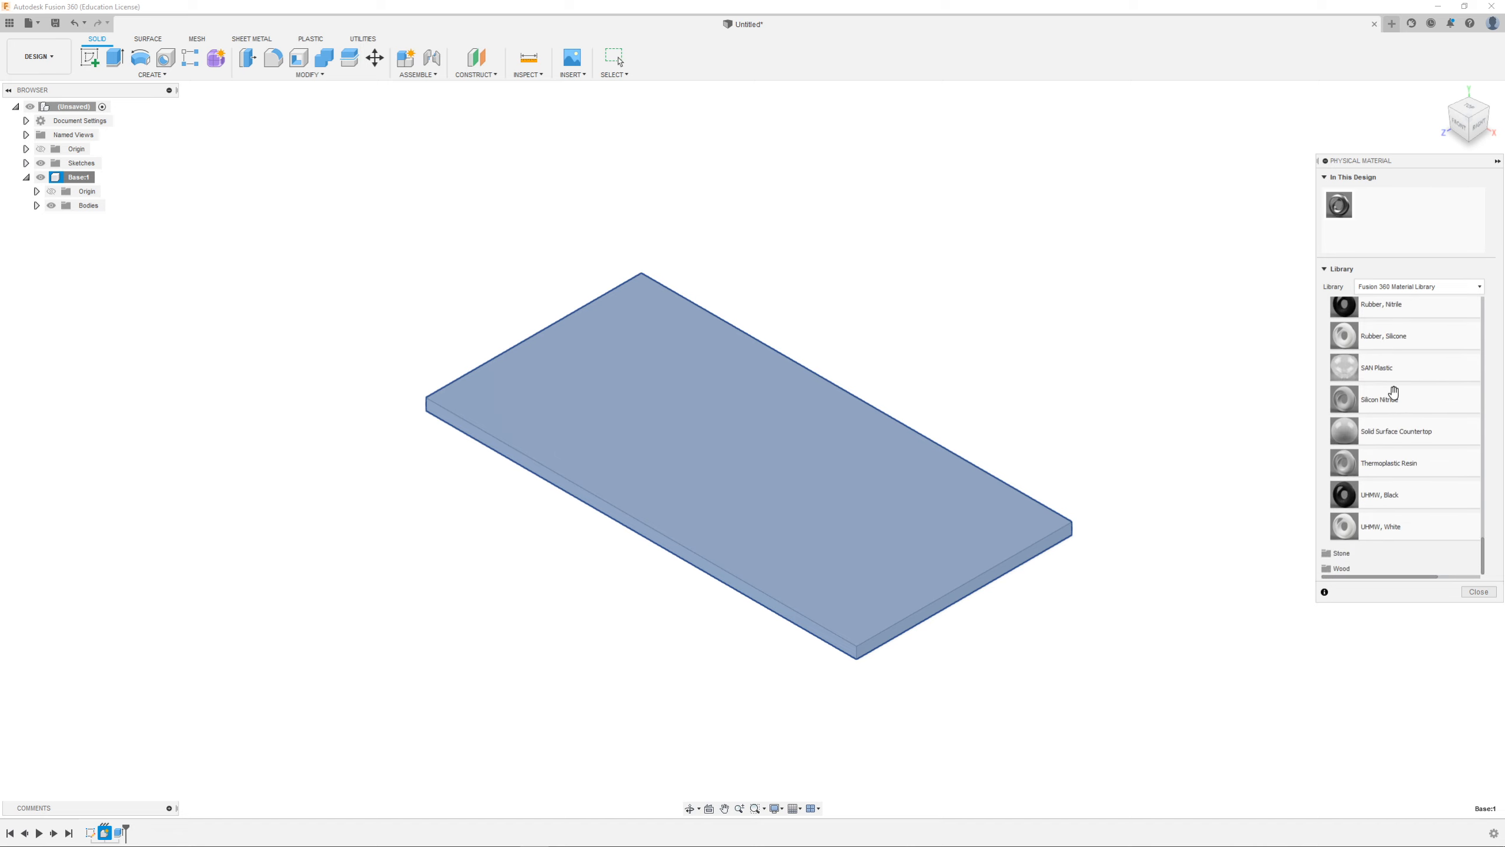
scroll(1394, 393, up, 20)
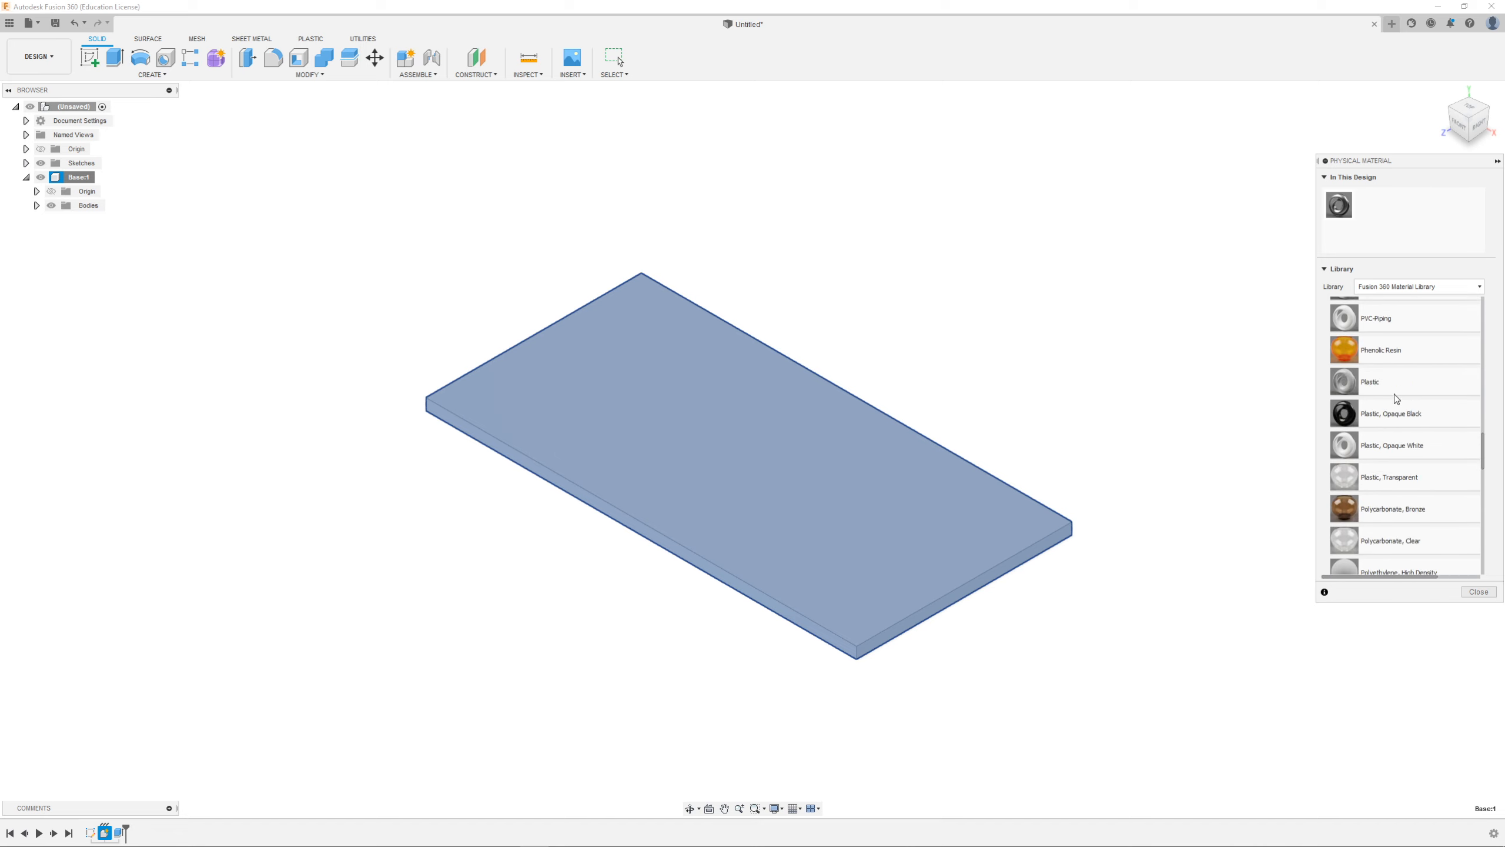
scroll(1395, 394, up, 10)
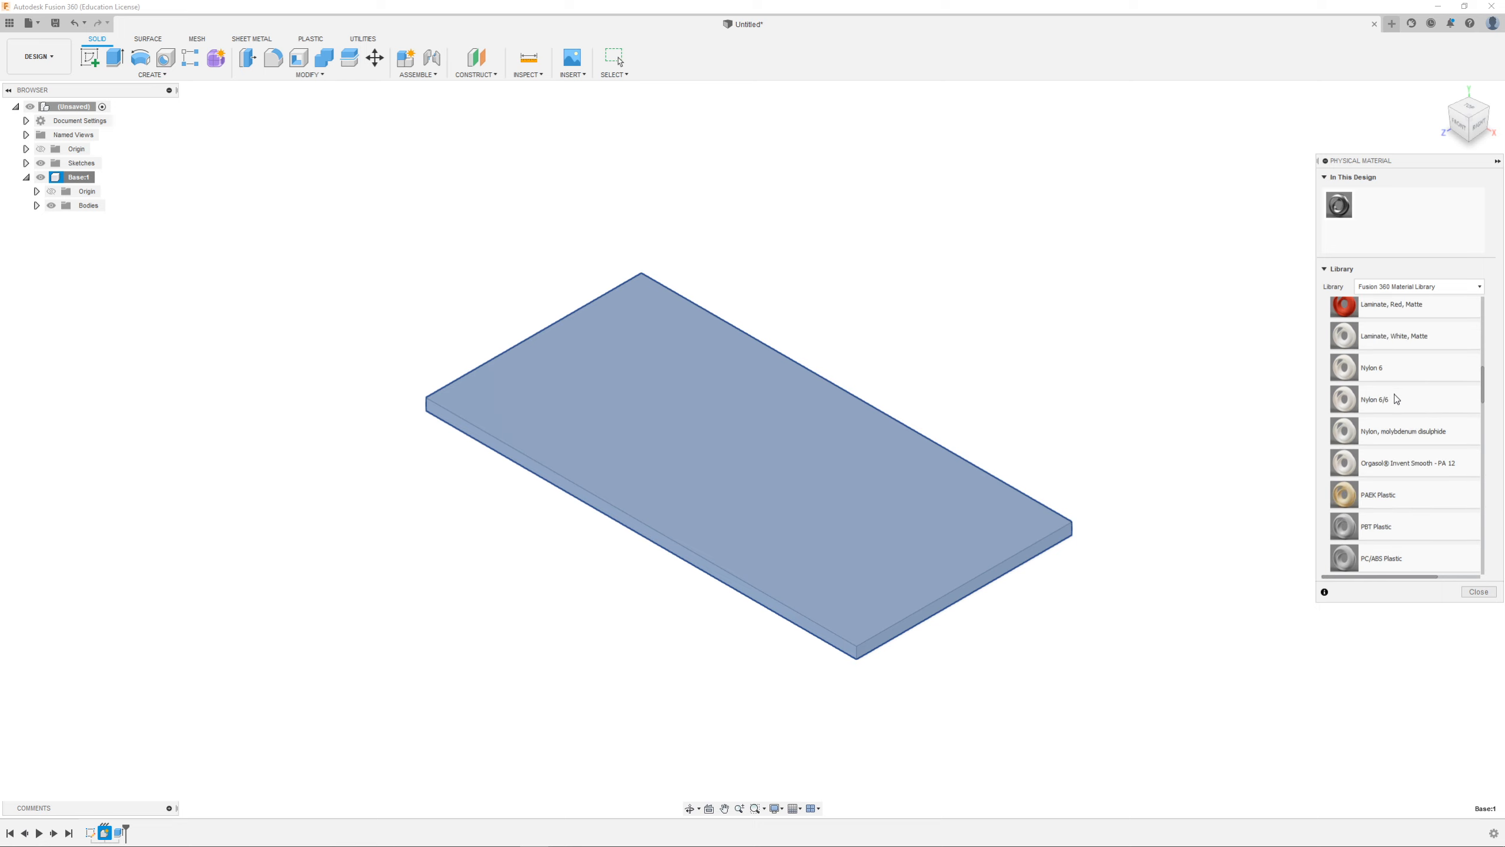
scroll(1395, 395, up, 3)
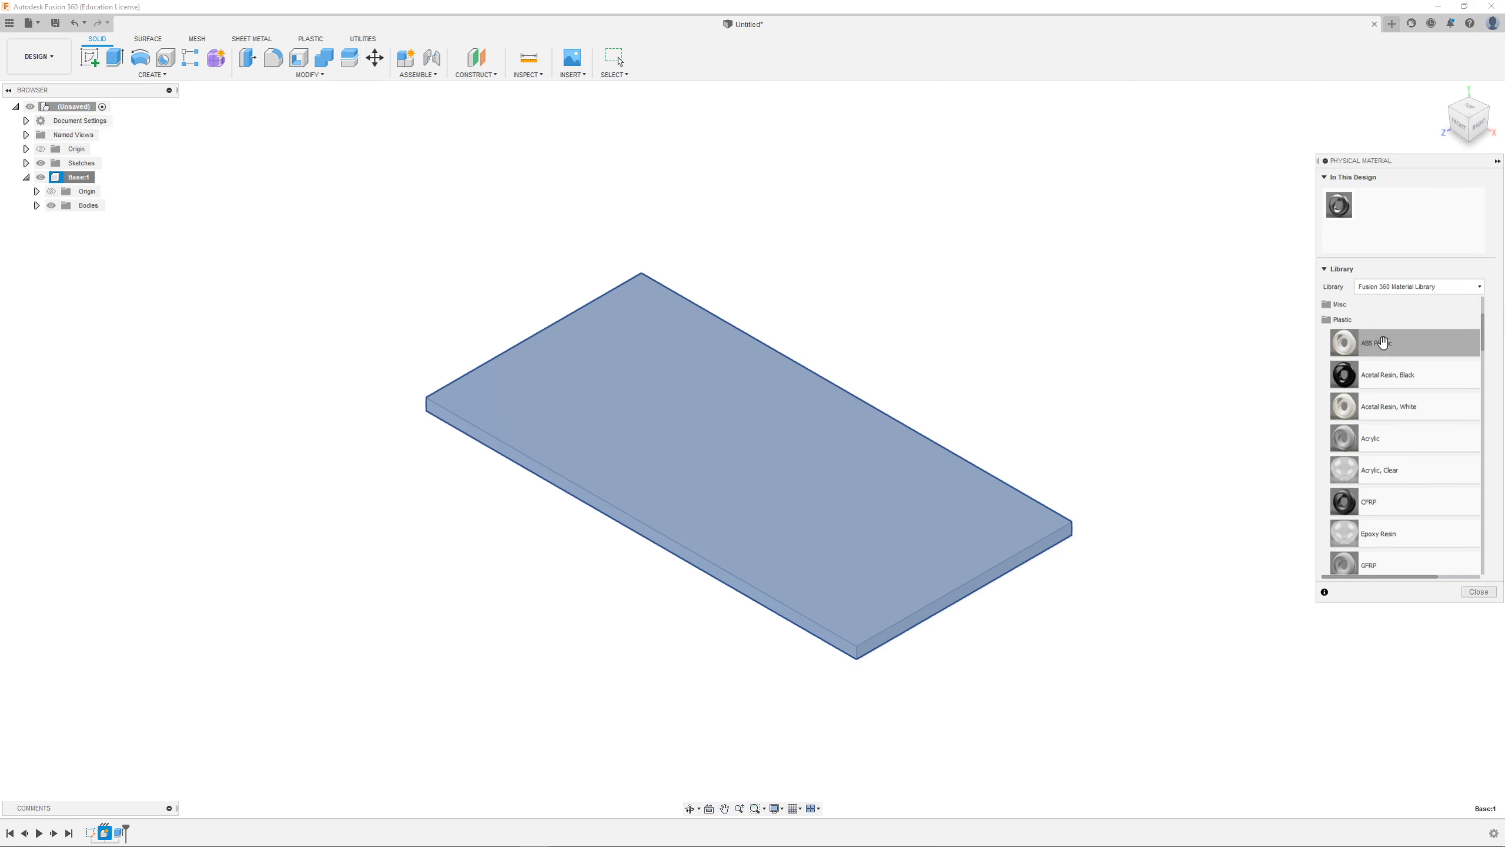
drag(1382, 343, 772, 458)
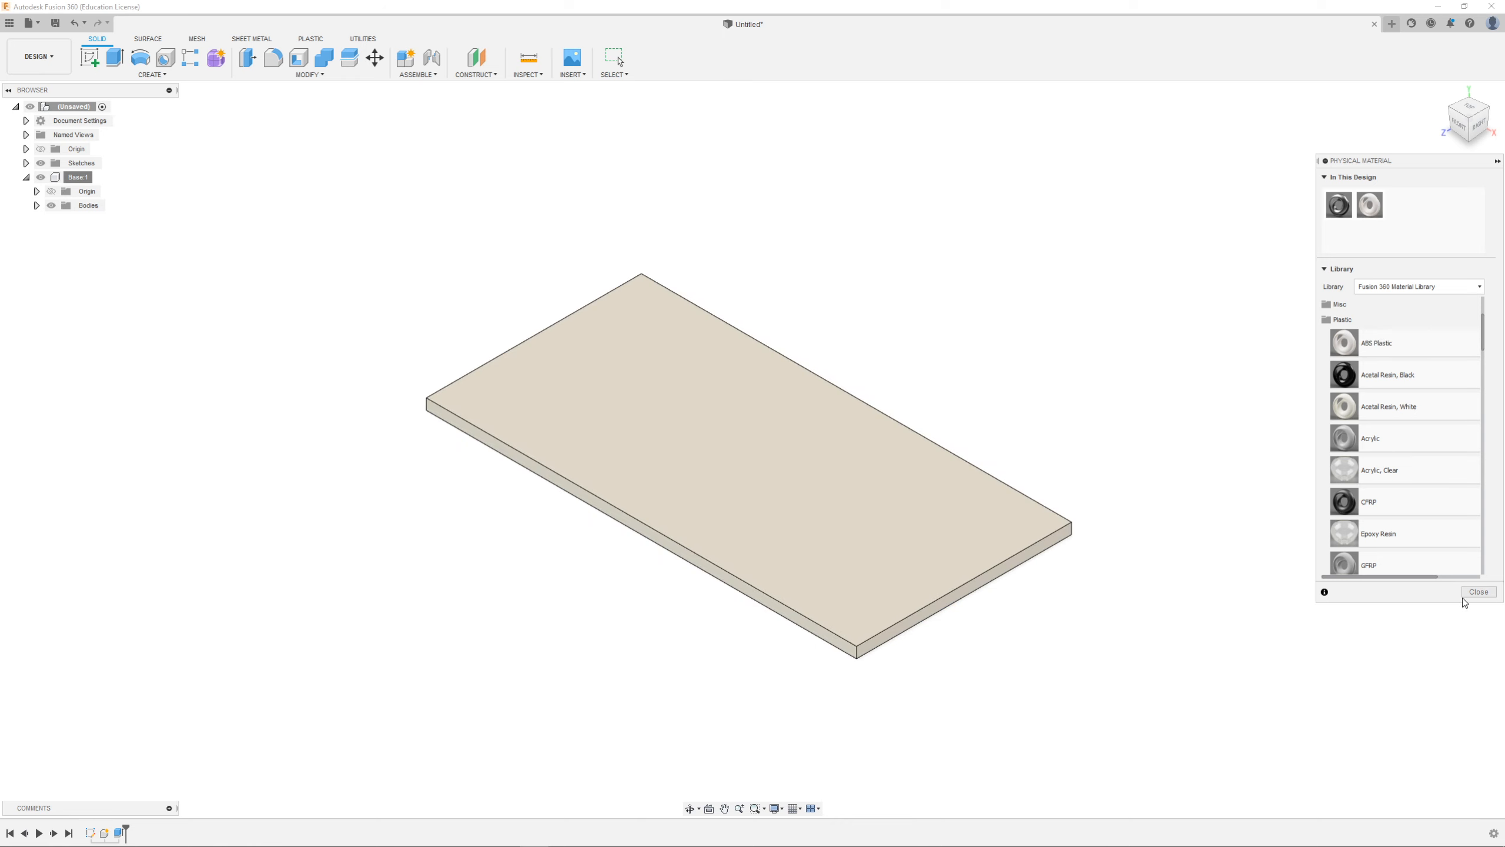
Step: Start a sketch on the plate's long front side face and draw a 5 by 5 mm square from that face's upper-left corner
click(1479, 591)
shift+middle_drag(609, 632, 557, 410)
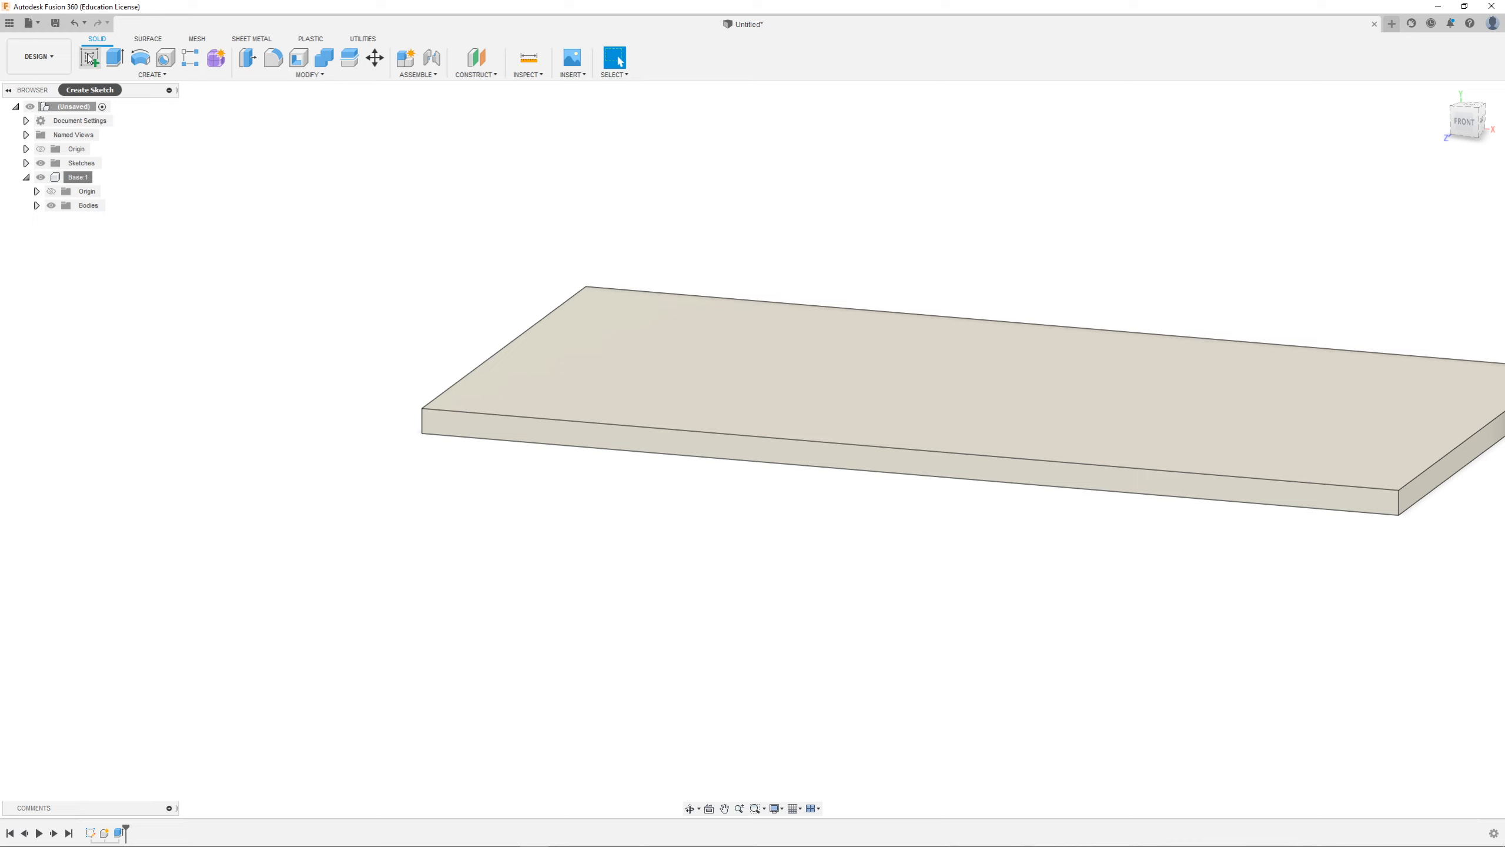
click(89, 58)
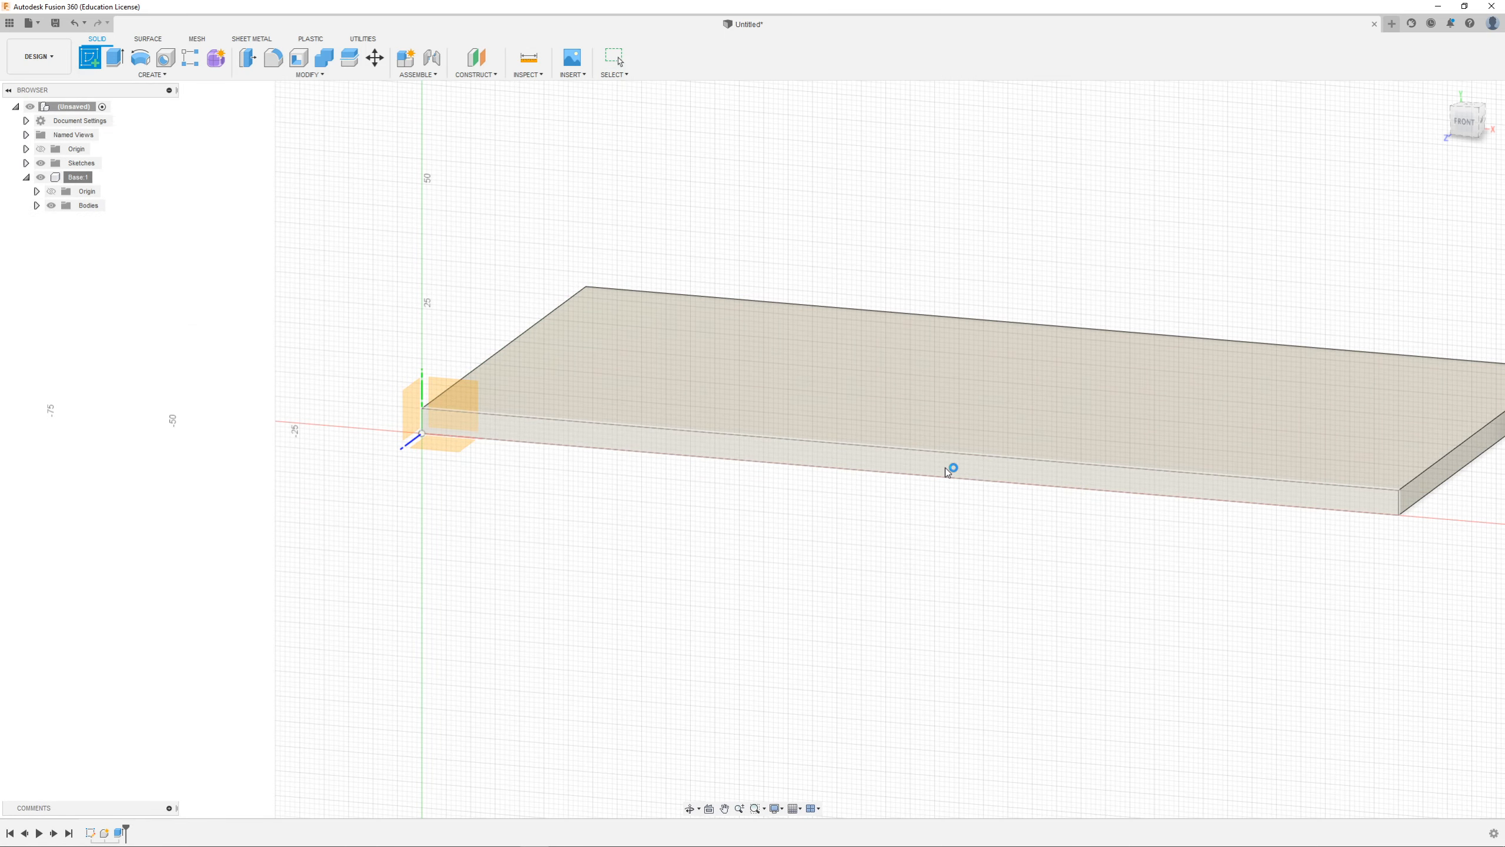
click(945, 469)
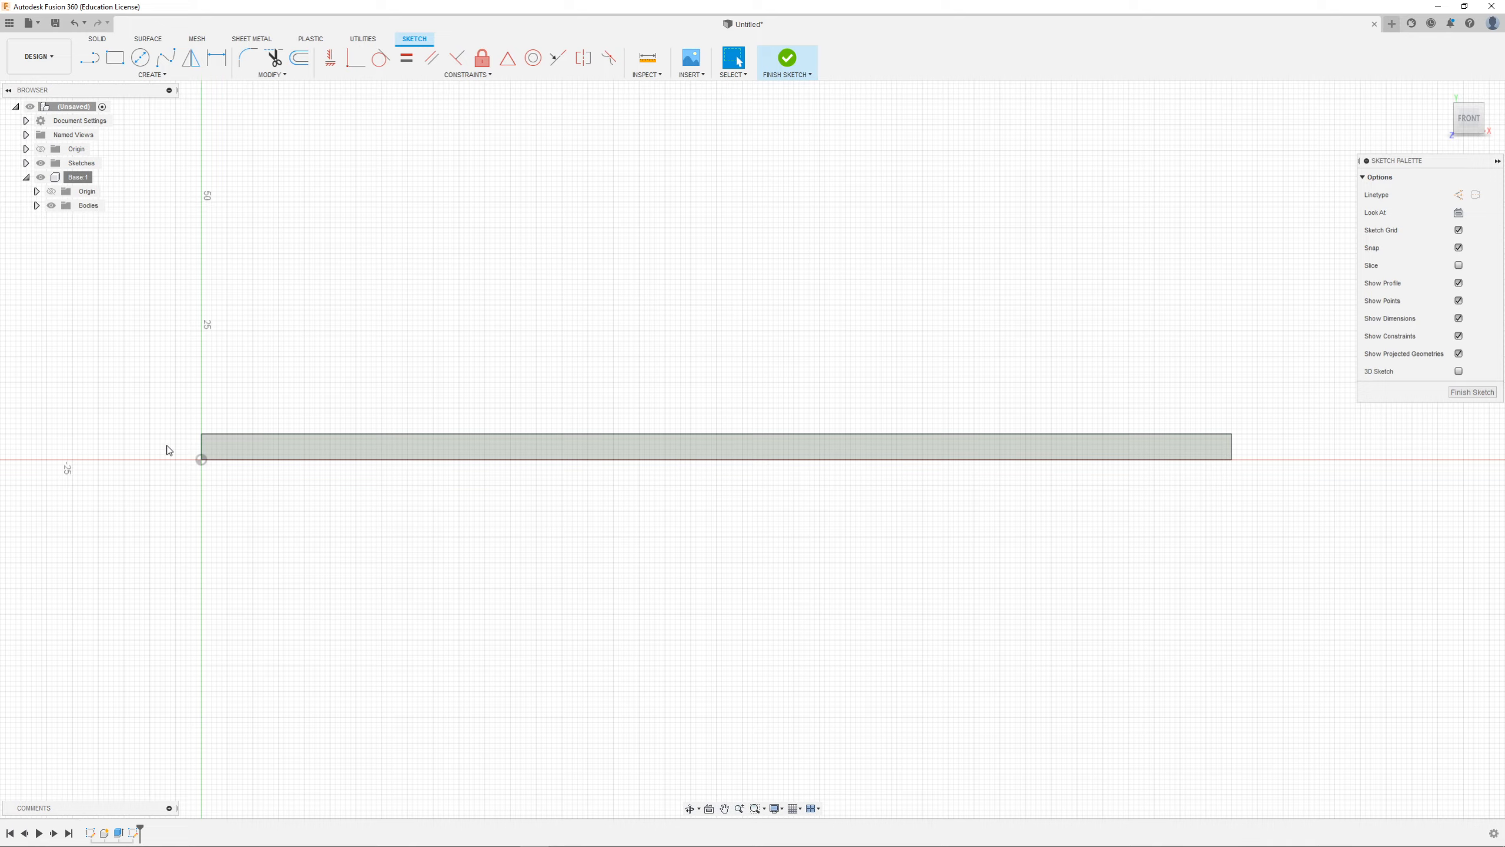
scroll(181, 447, up, 5)
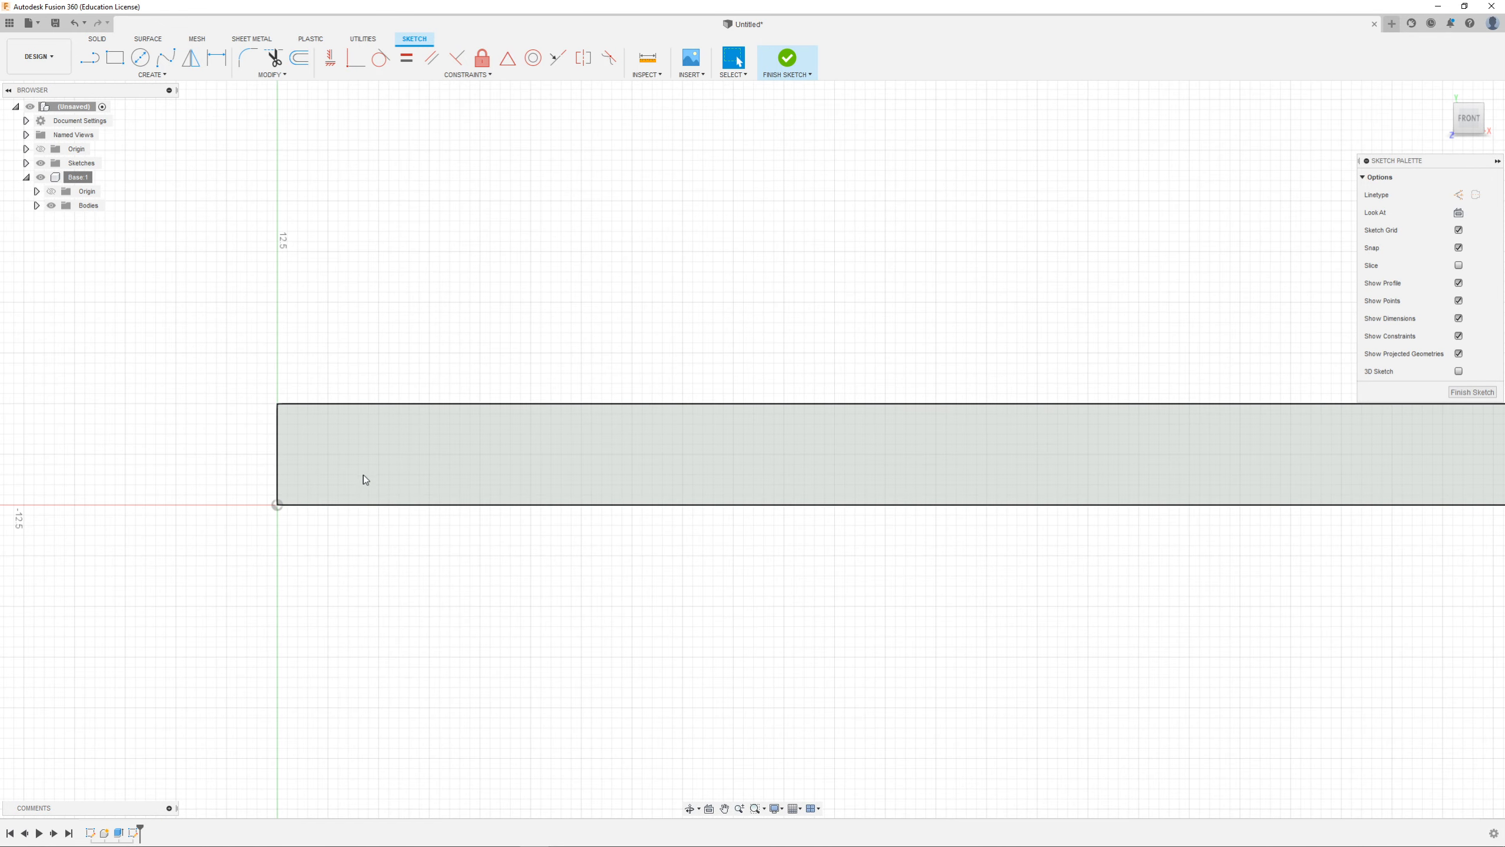
click(114, 58)
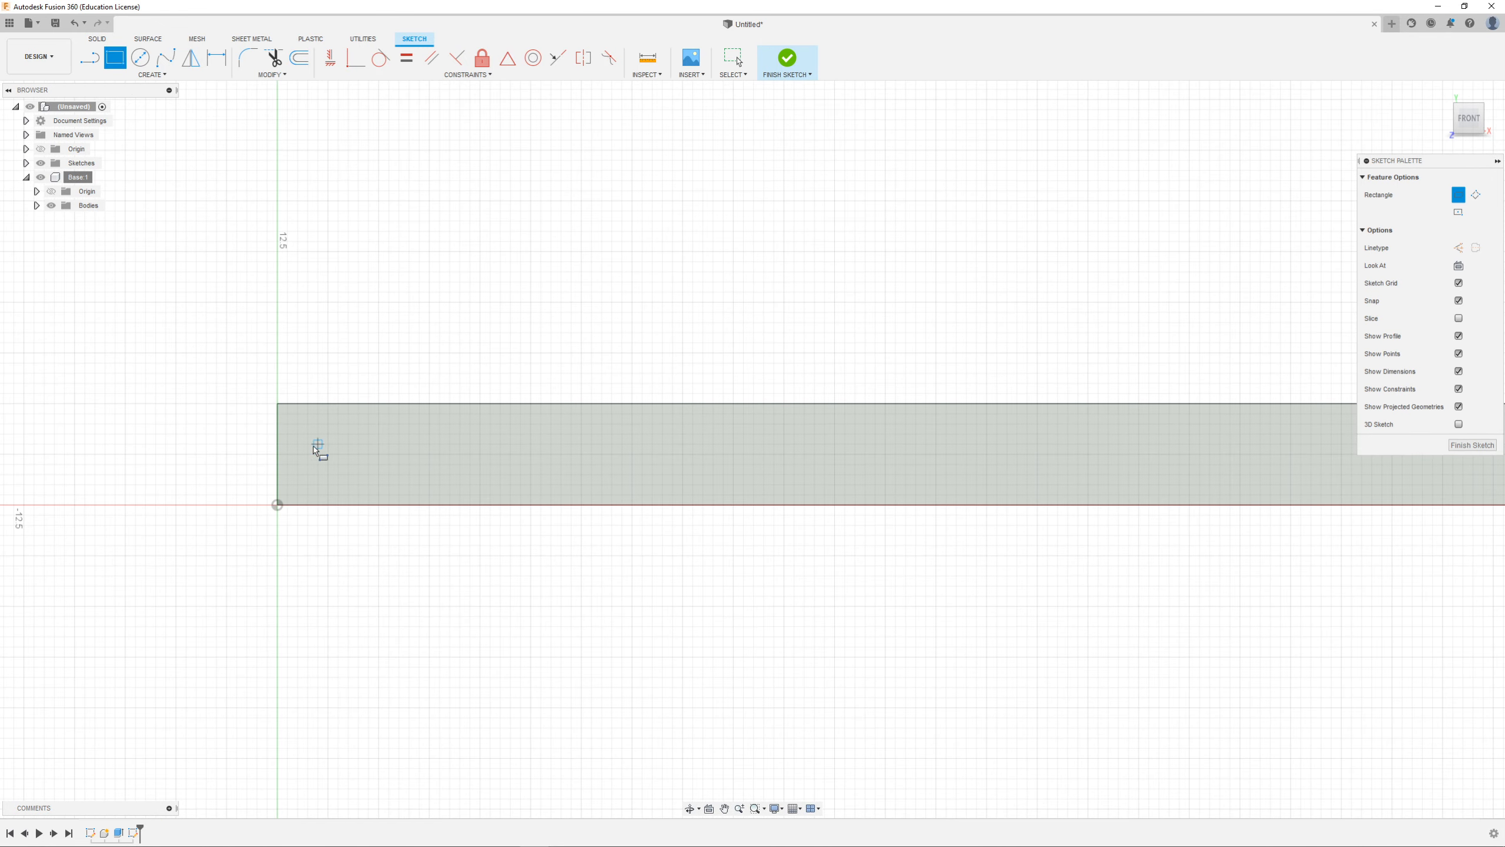
scroll(217, 393, up, 4)
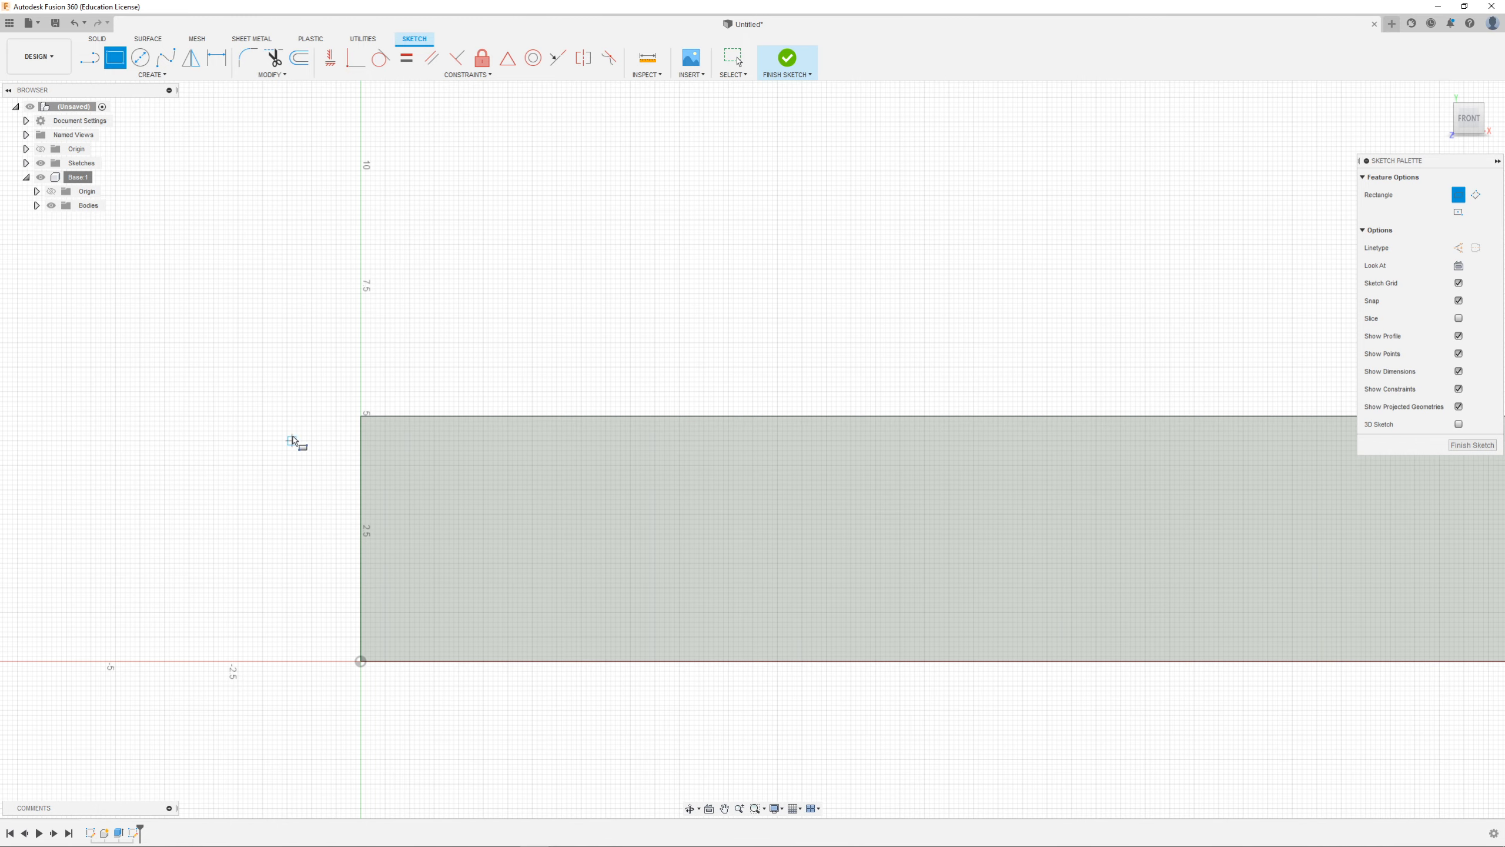
click(361, 416)
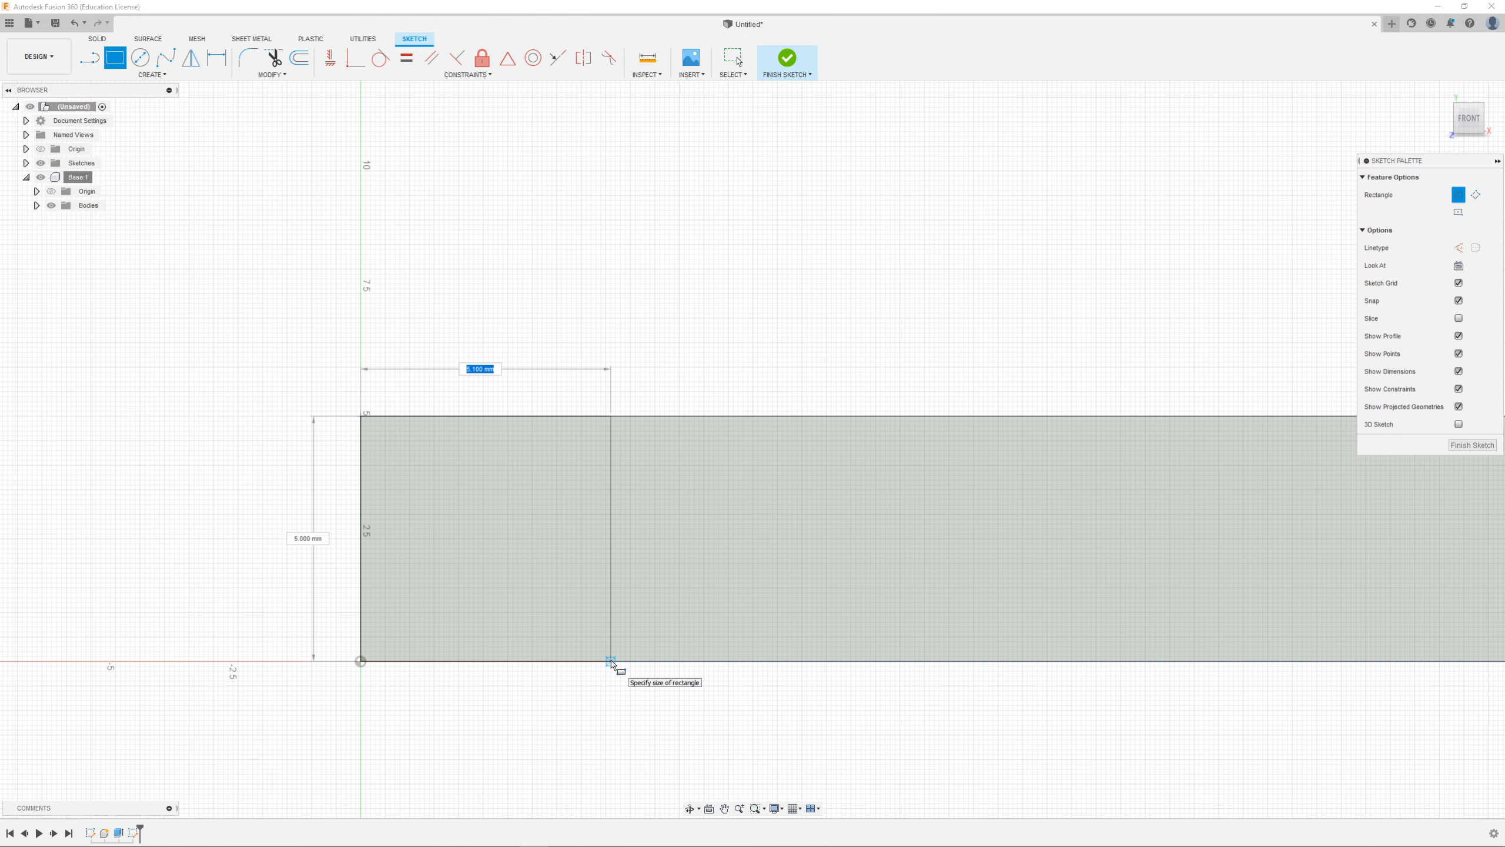
text(5)
key(Tab)
text(5)
key(Return)
key(Escape)
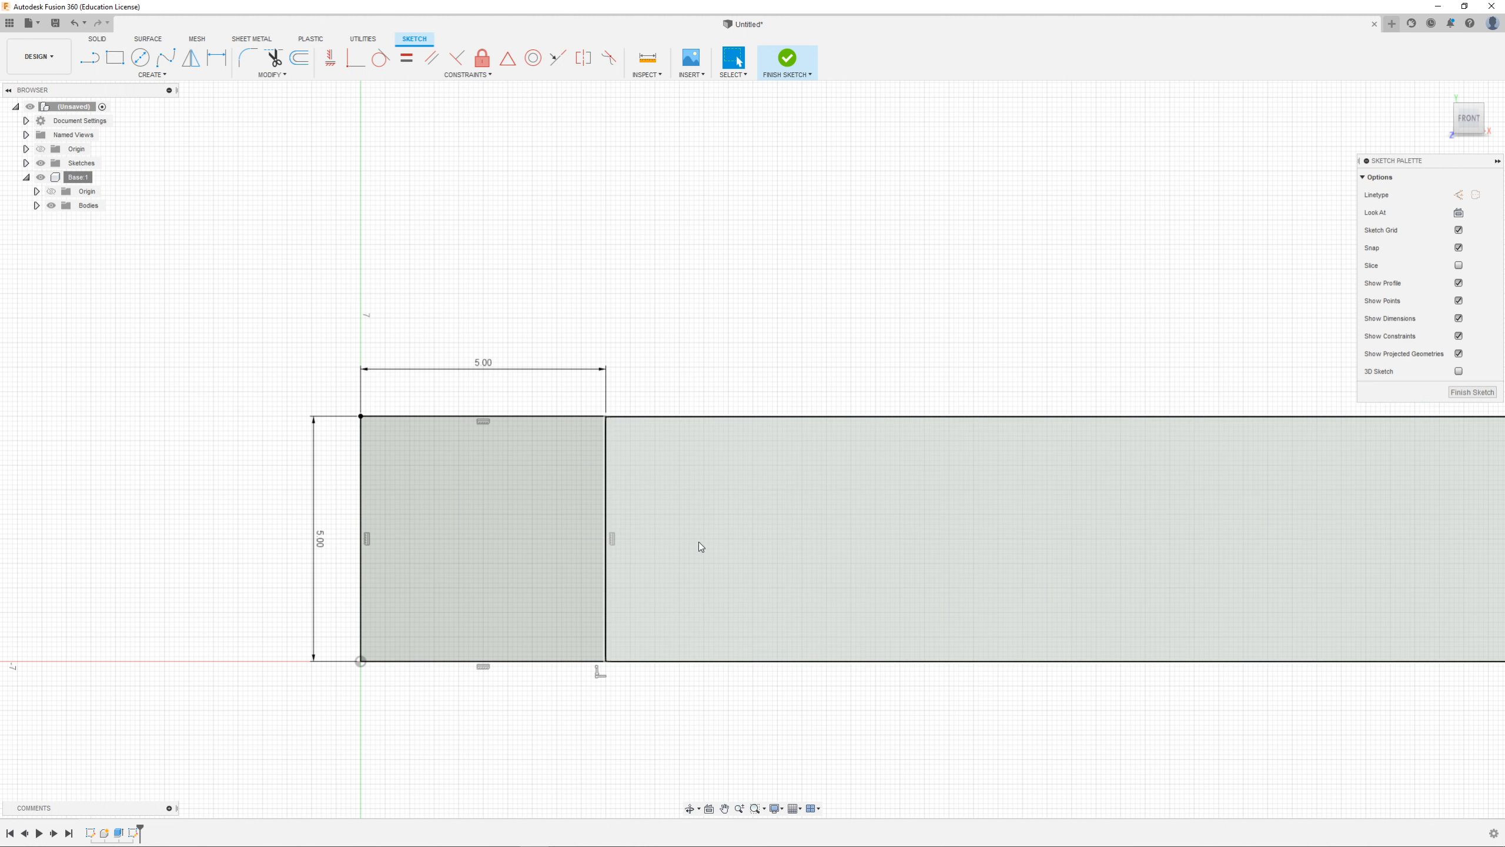
Step: Sketch a smaller rectangle inside the 5 mm square, about 0.5 mm in from its edges
scroll(397, 631, down, 2)
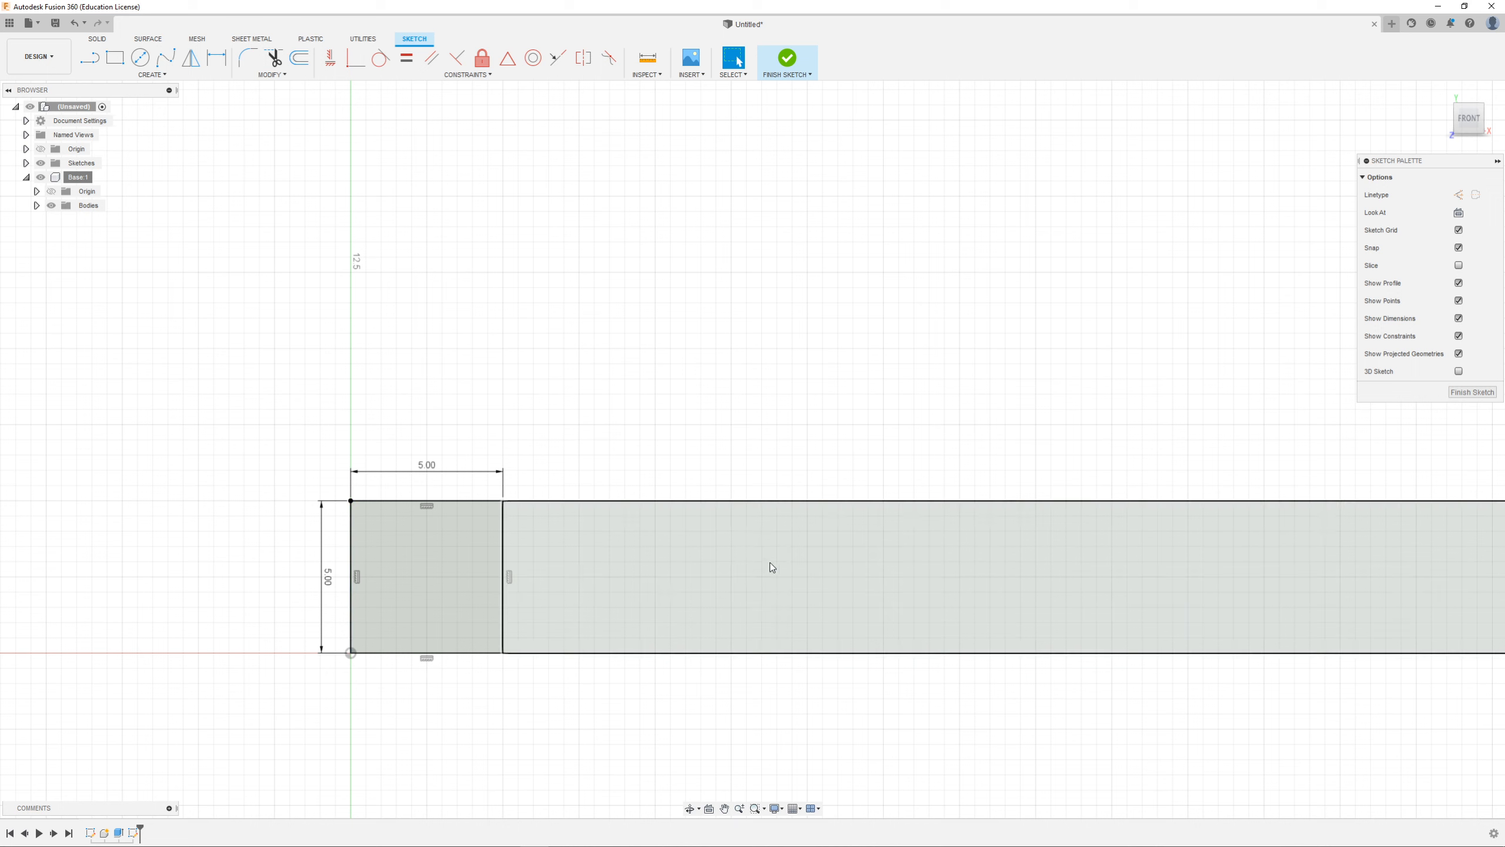
click(115, 60)
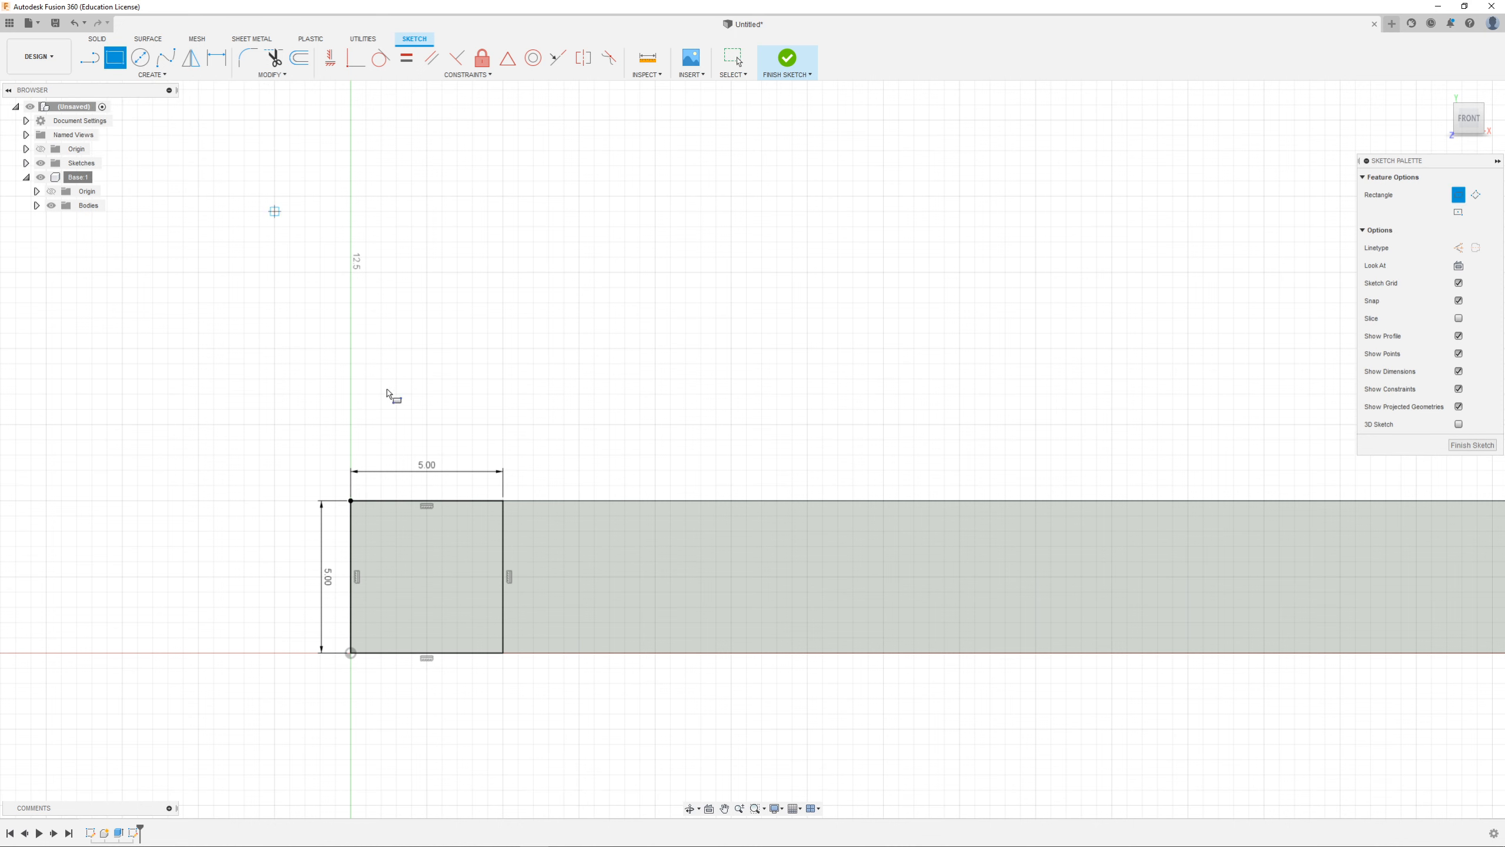
scroll(381, 549, up, 2)
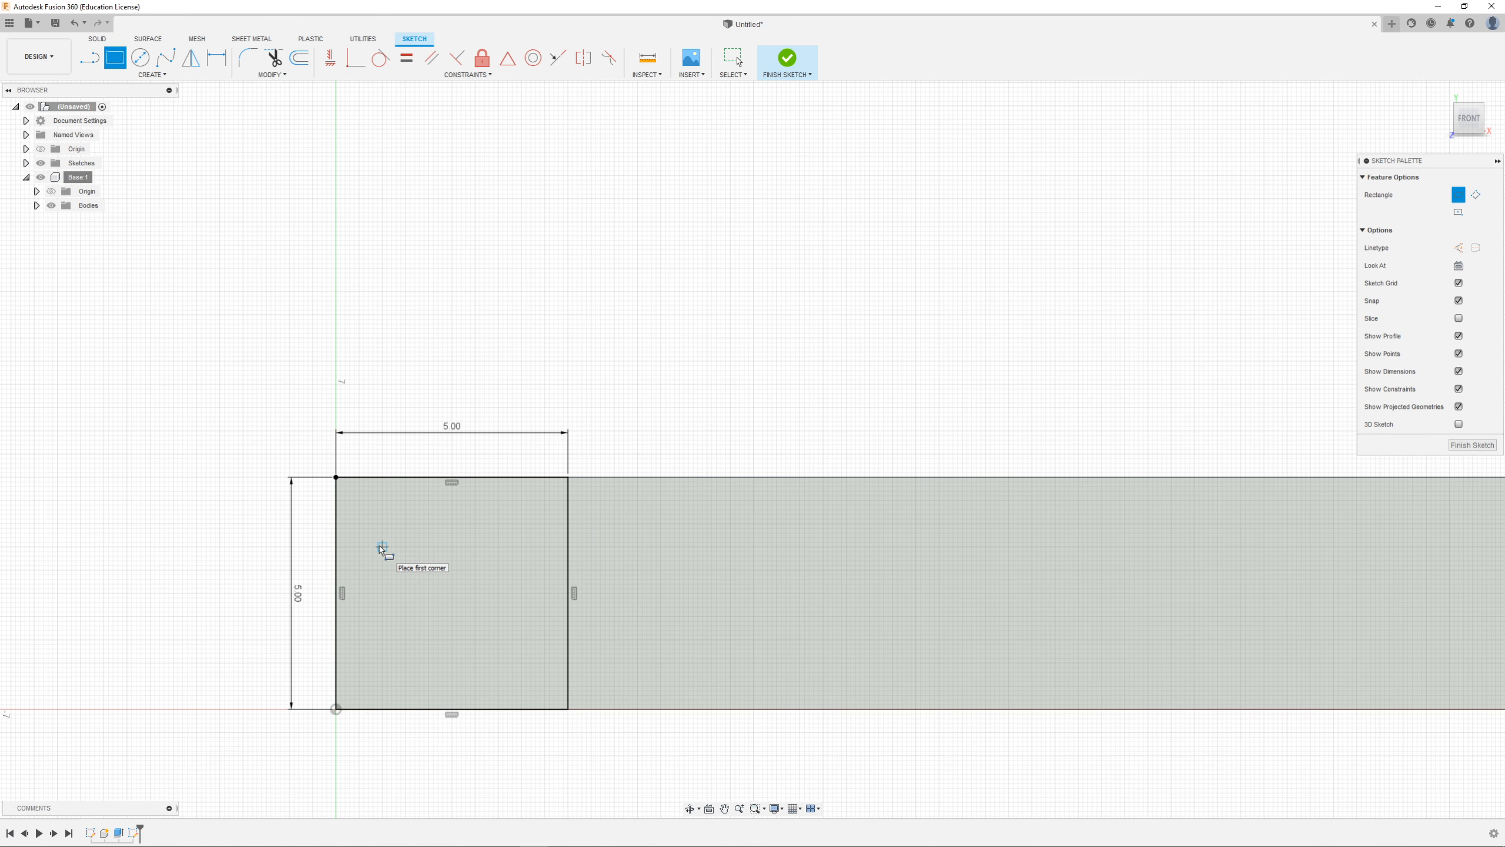
click(360, 501)
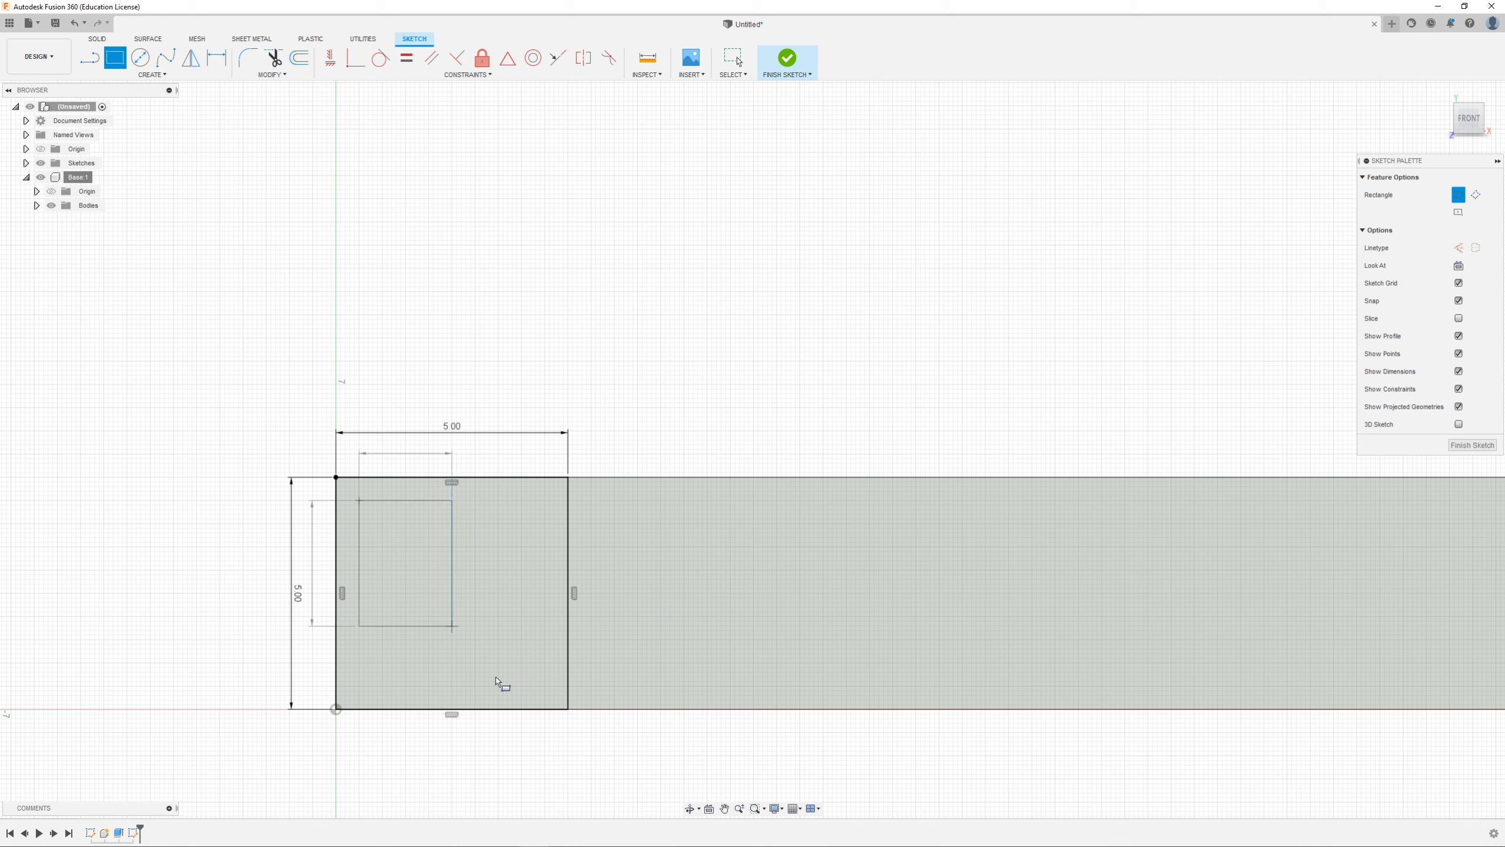
click(545, 686)
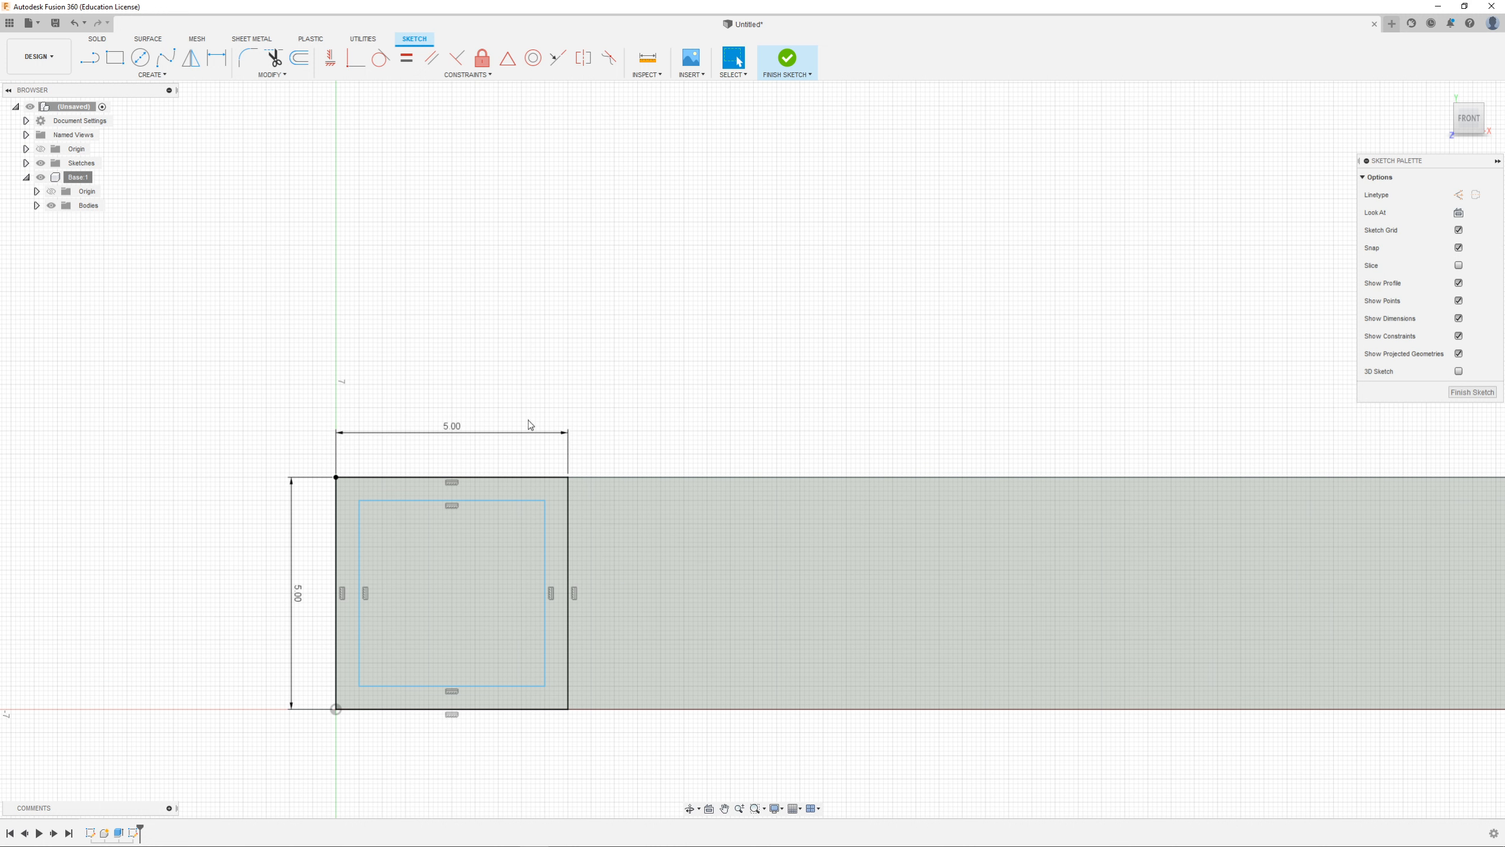
Step: Sketch a second rectangle of the same size as the inner one, just to the right of the 5 mm square
click(591, 500)
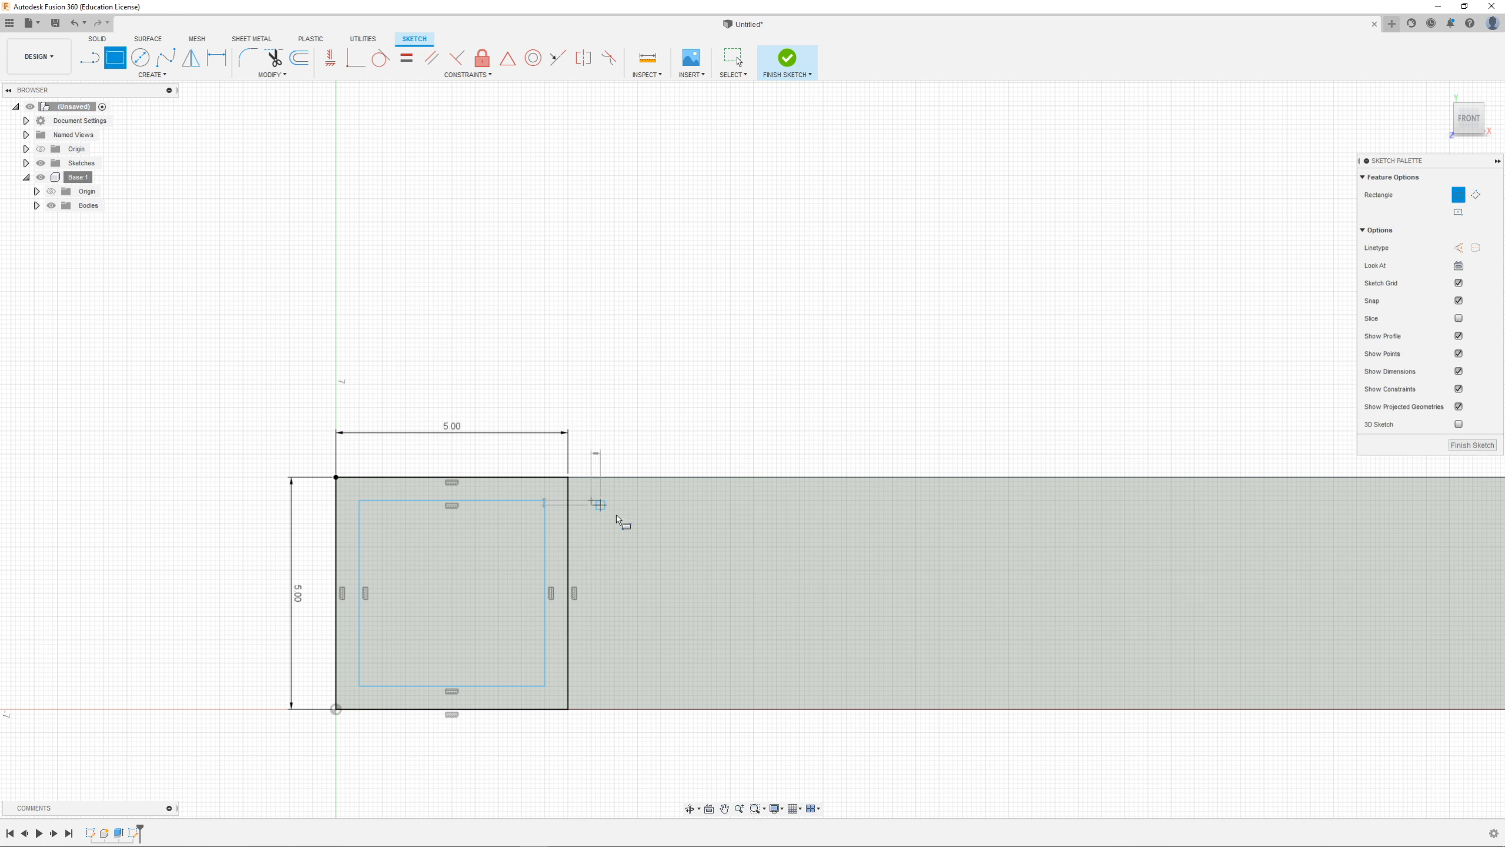
click(777, 687)
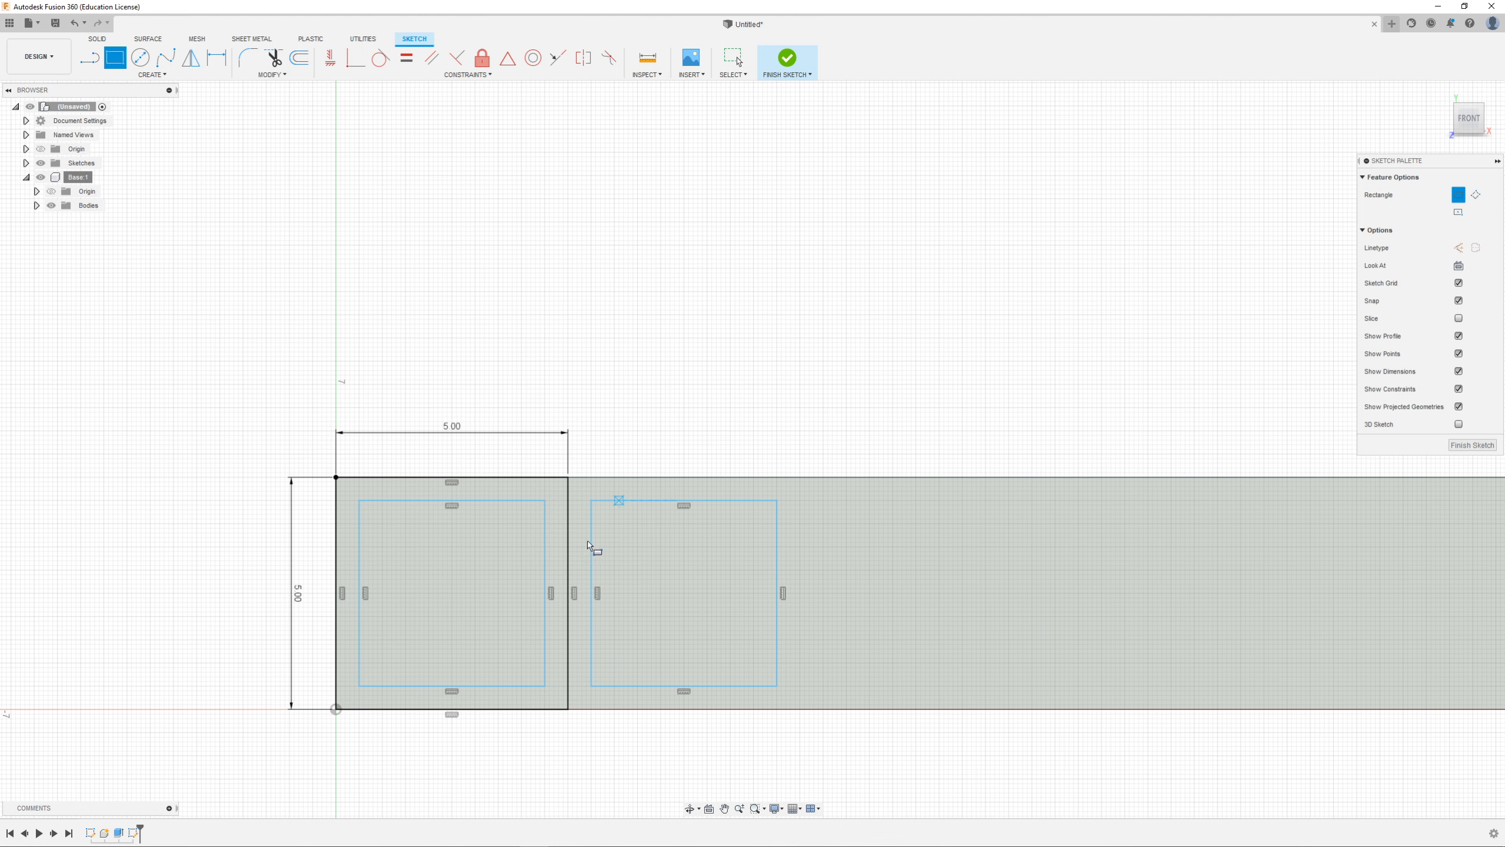
key(Escape)
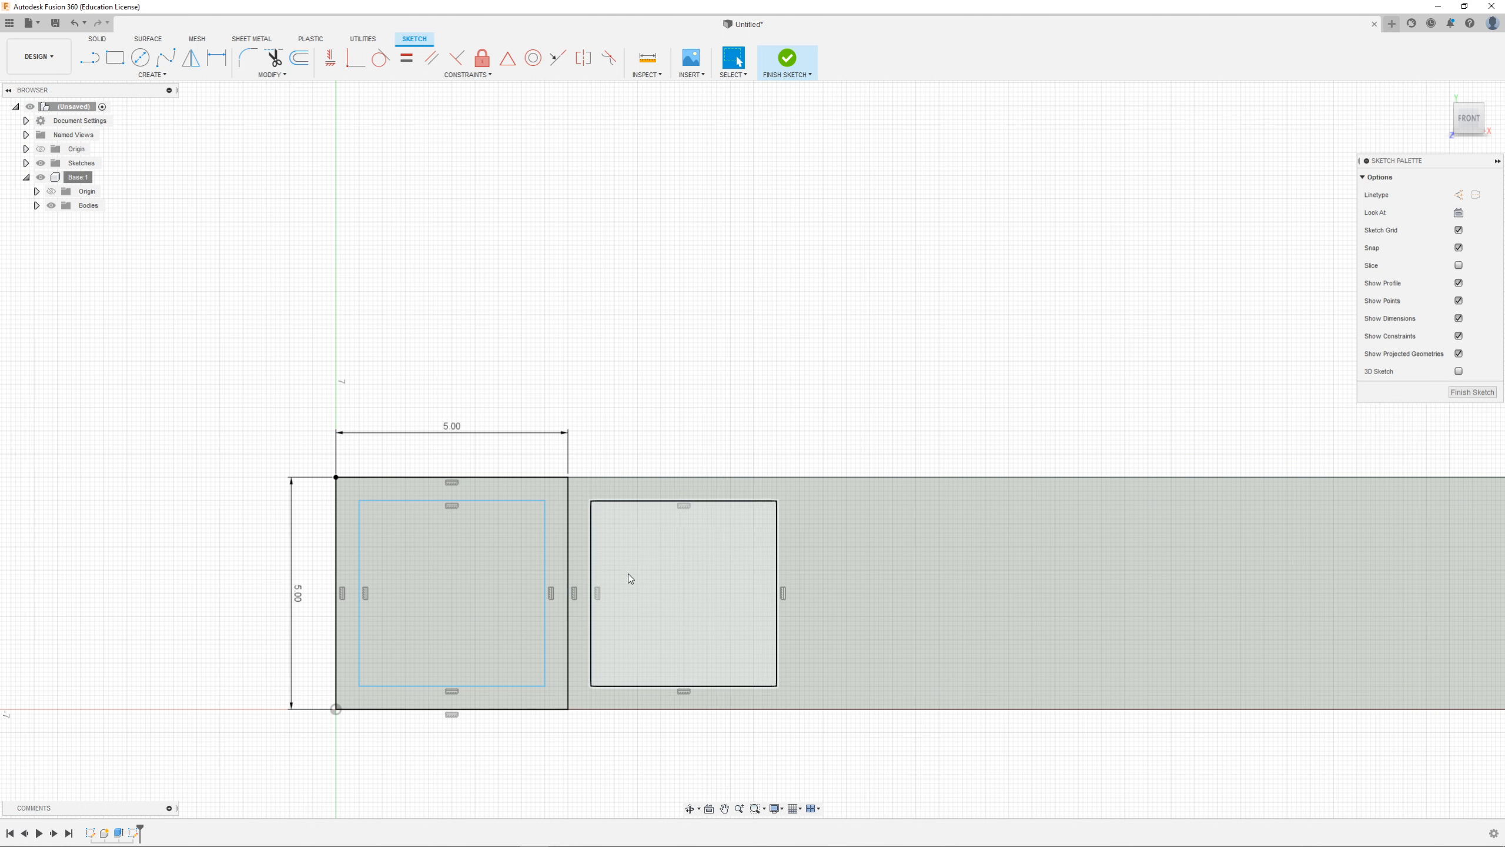
Step: Dimension the gap between the left edges of the 5 mm square and the inner rectangle to 0.25 mm
scroll(339, 535, up, 2)
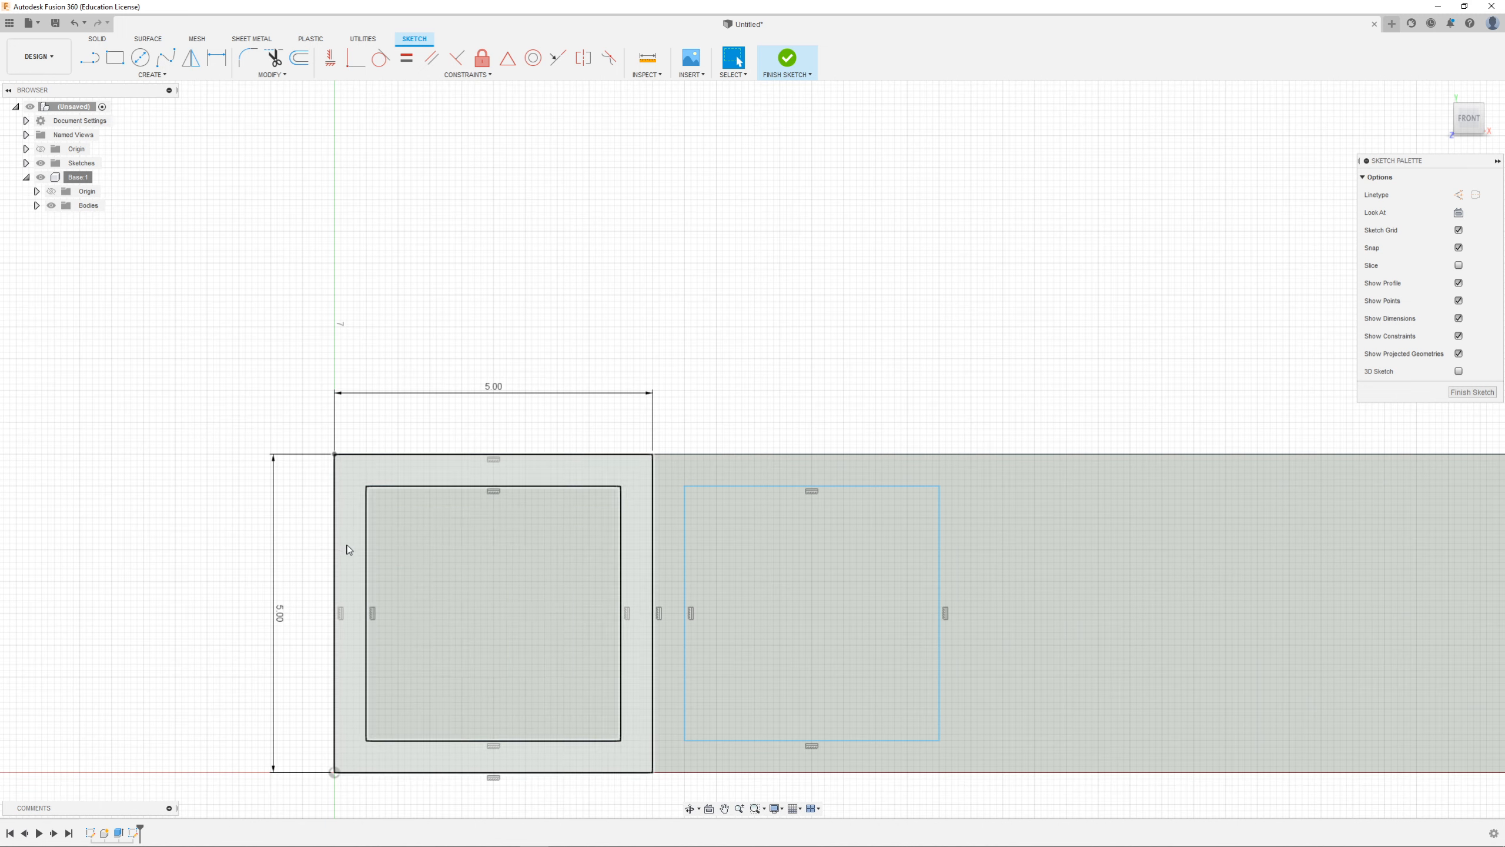
click(216, 57)
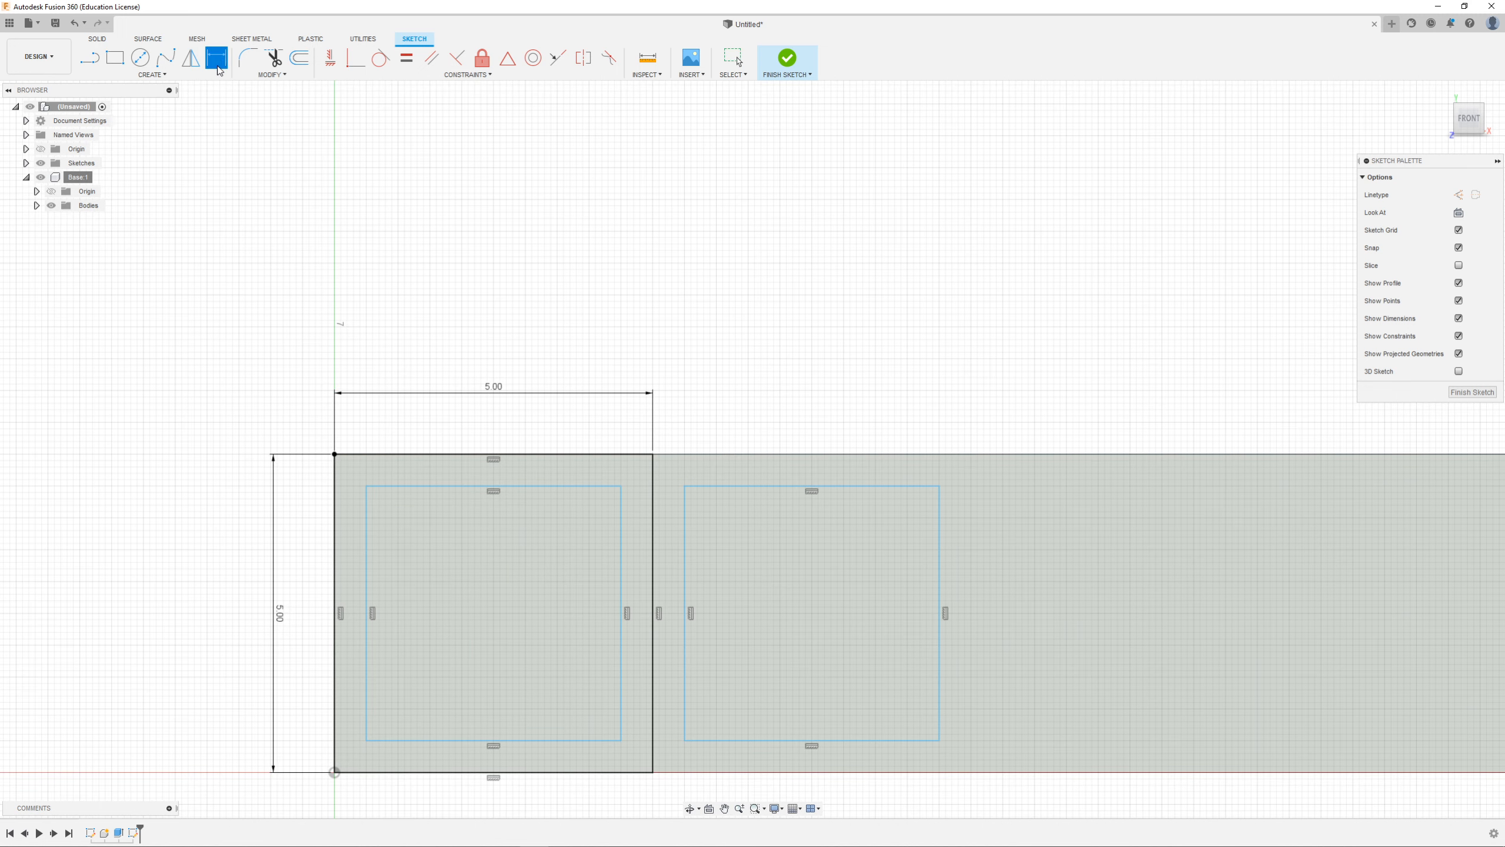
click(335, 505)
click(367, 515)
click(363, 422)
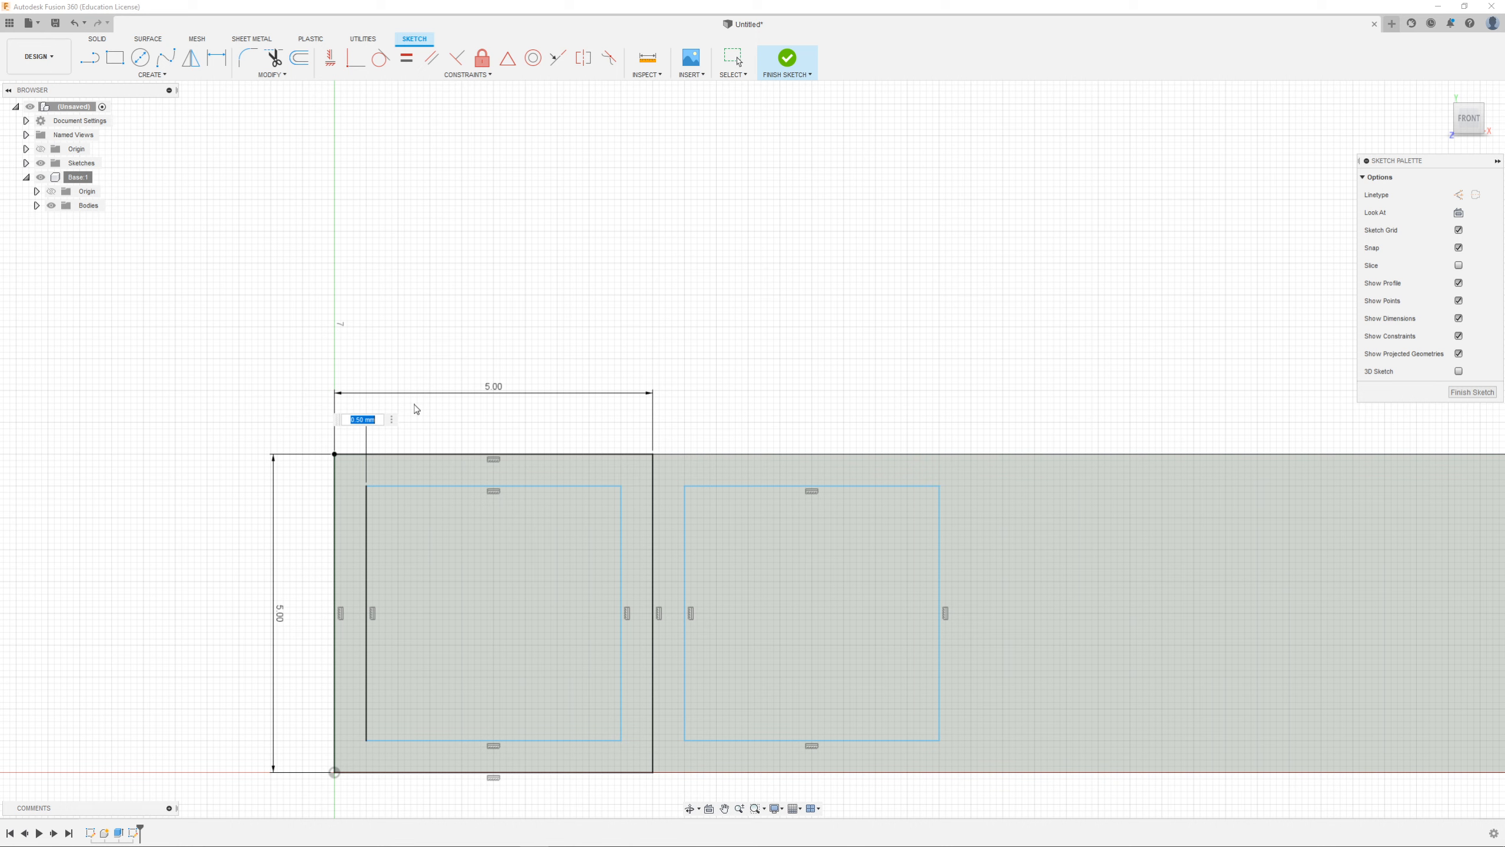
text(1)
key(Return)
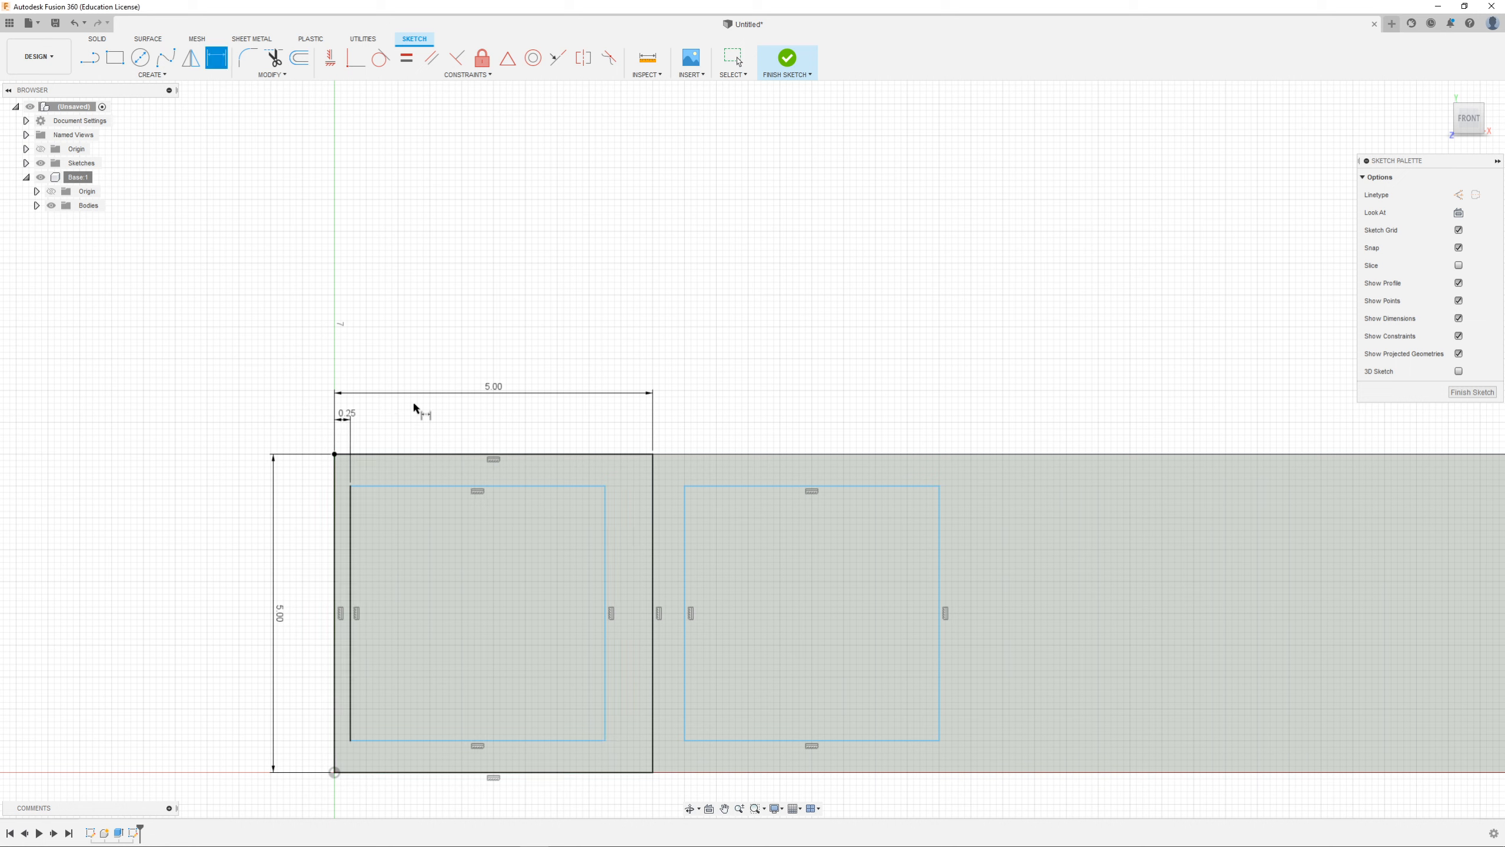
Step: Dimension the gap between the right edges of the inner rectangle and the 5 mm square to 0.25 mm
click(604, 530)
click(652, 534)
click(630, 428)
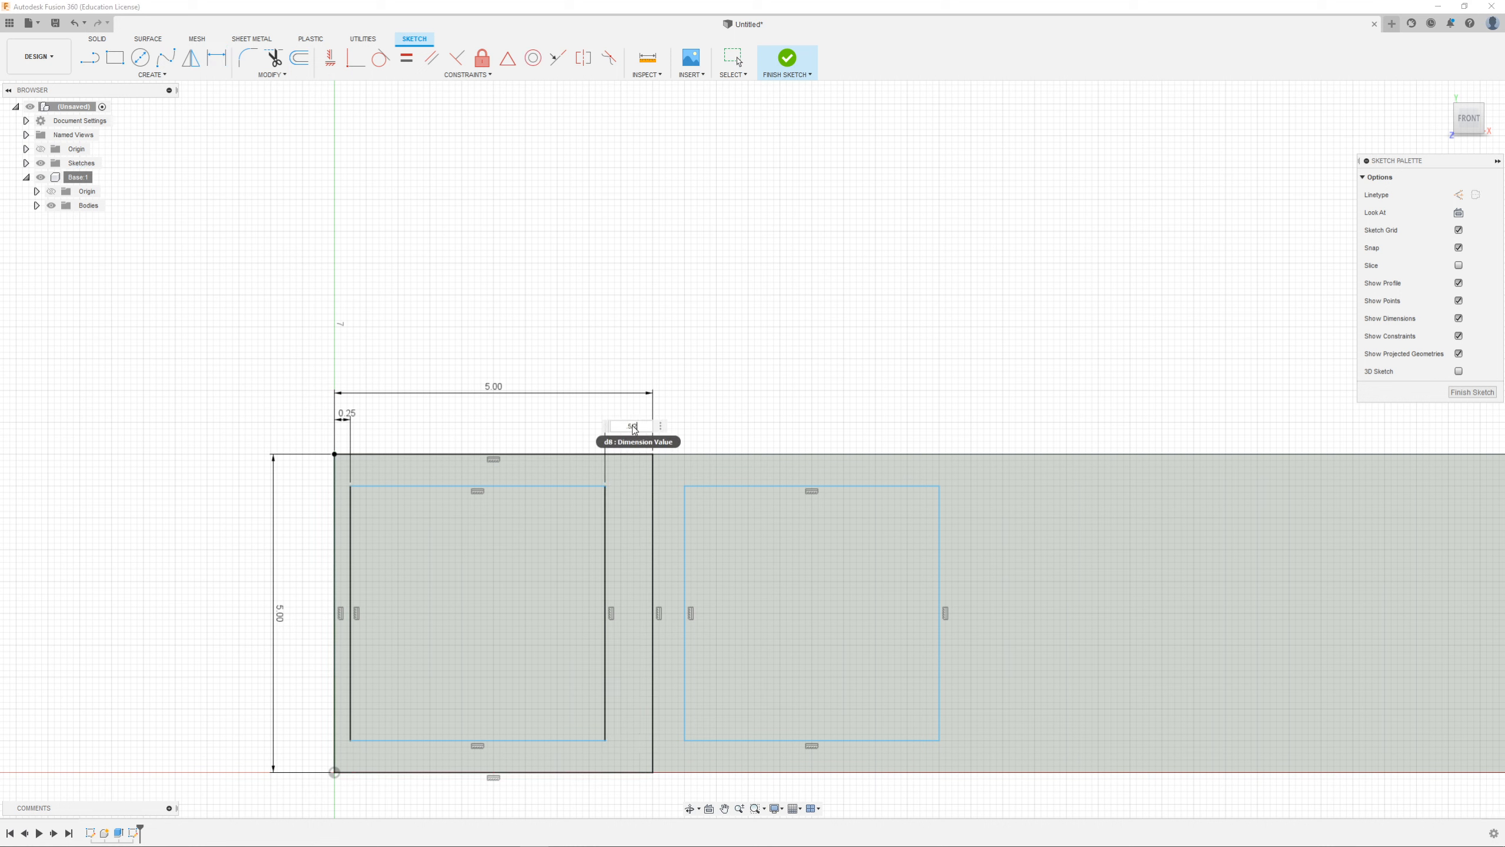
text(.5/2)
key(Return)
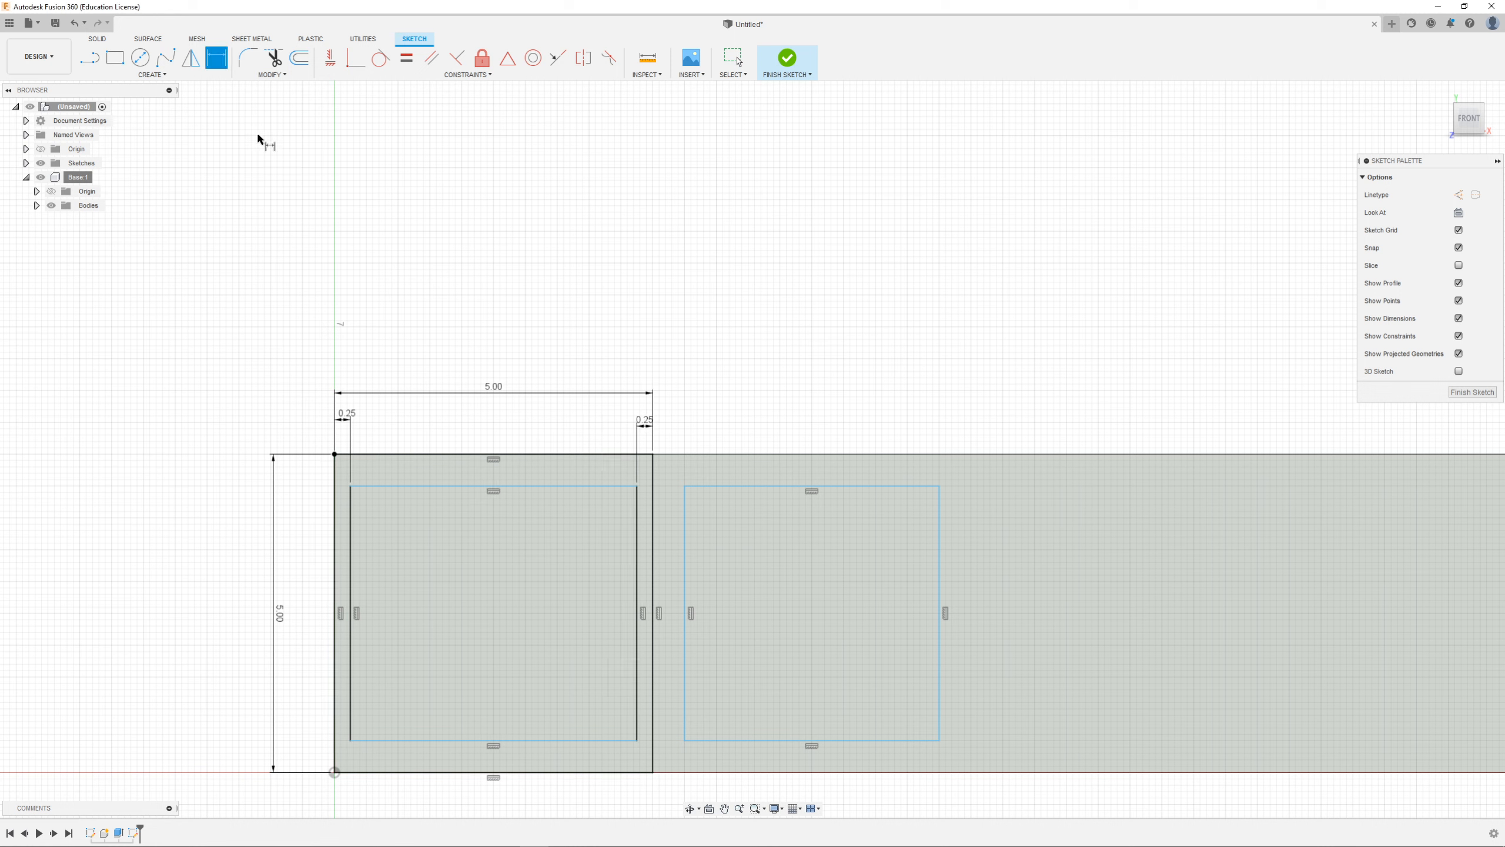
key(Escape)
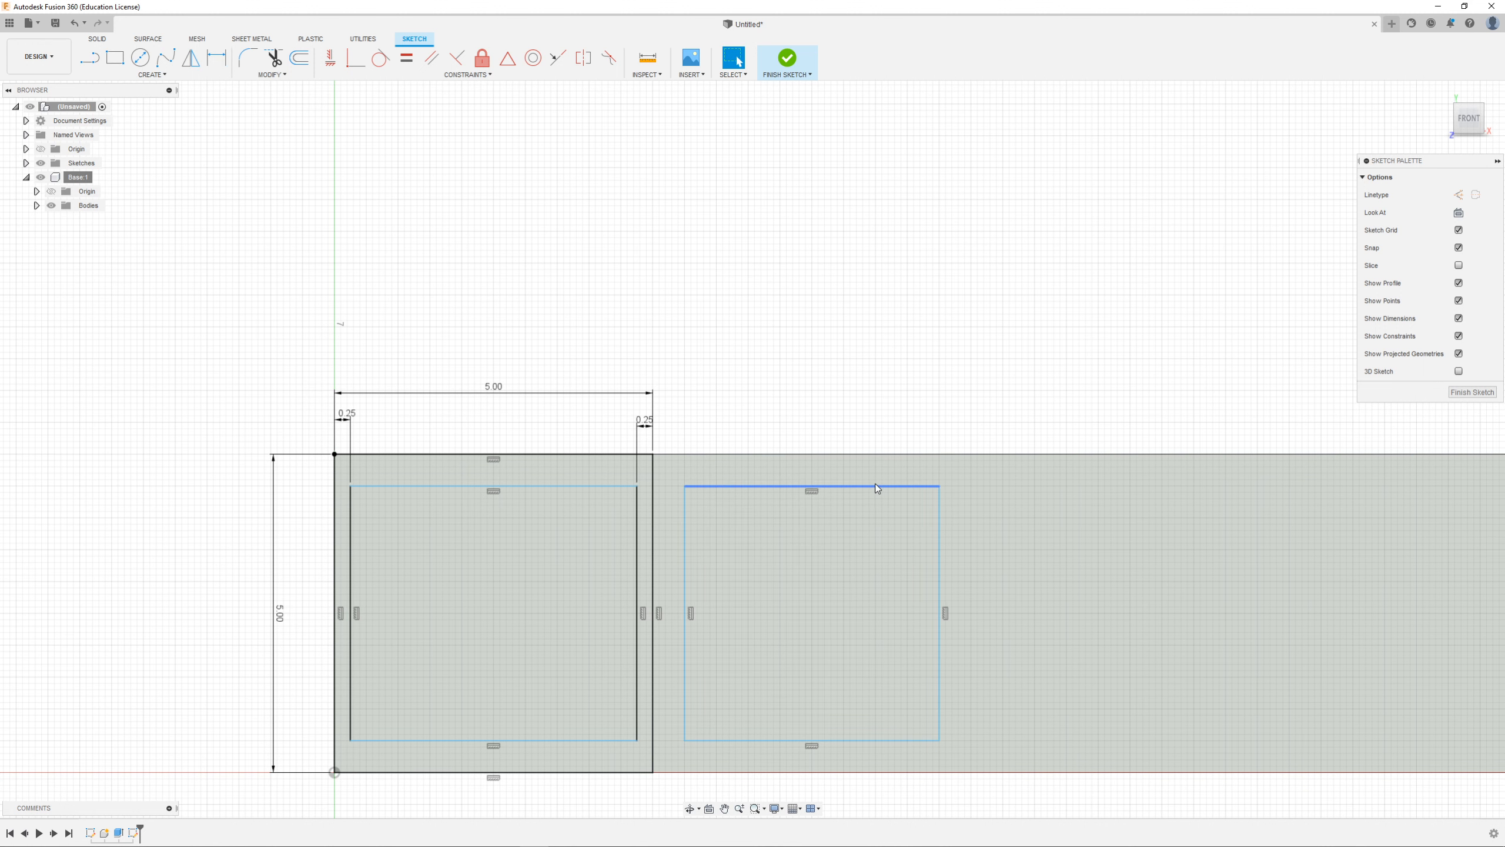
Step: Delete all four lines of the second rectangle to the right of the 5 mm square
click(878, 488)
key(Delete)
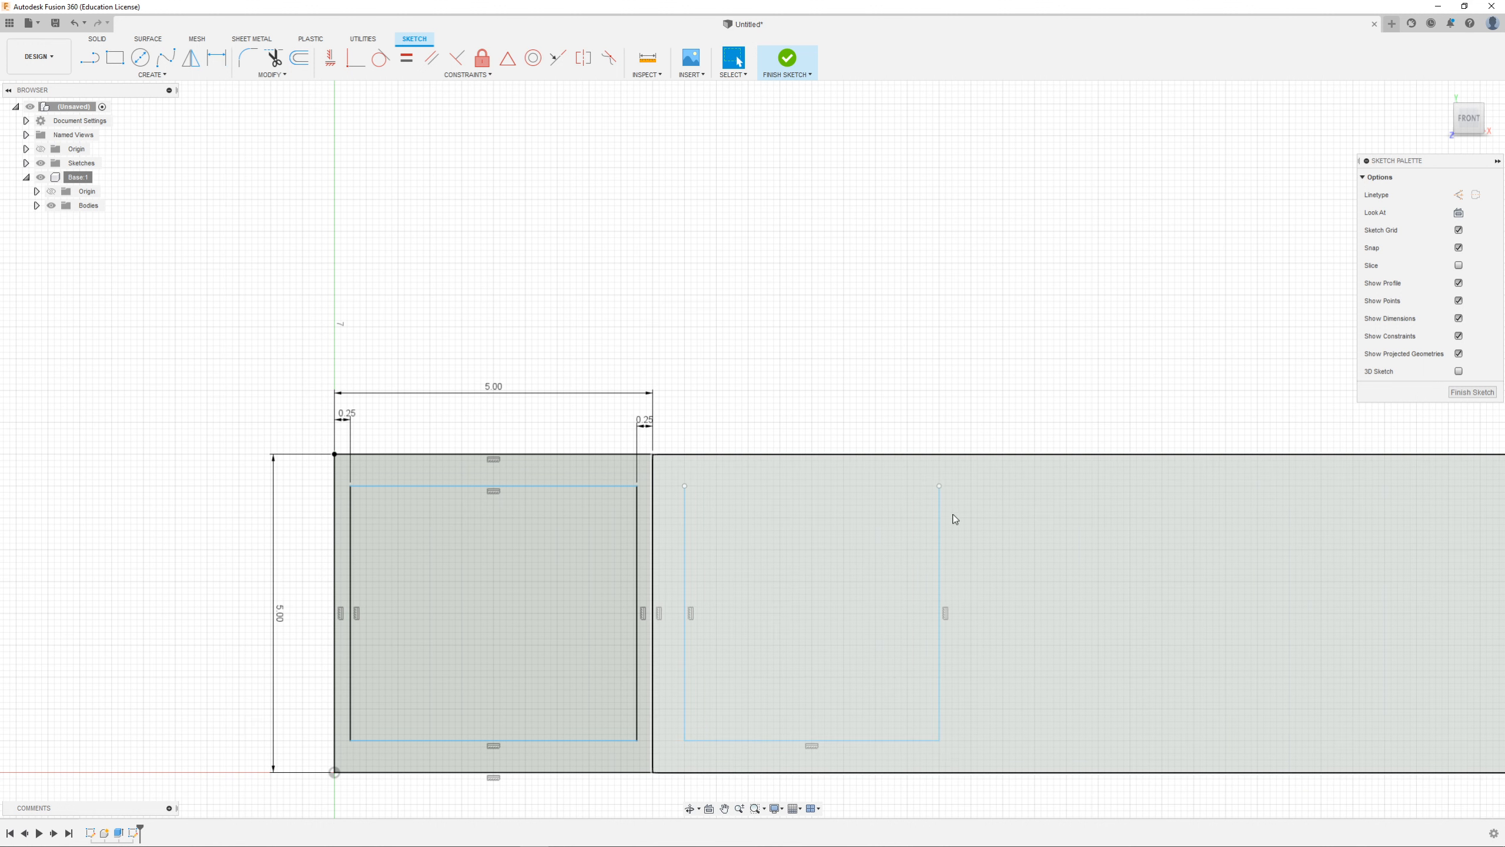
click(939, 521)
key(Delete)
click(865, 740)
key(Delete)
click(686, 691)
key(Delete)
scroll(688, 534, down, 2)
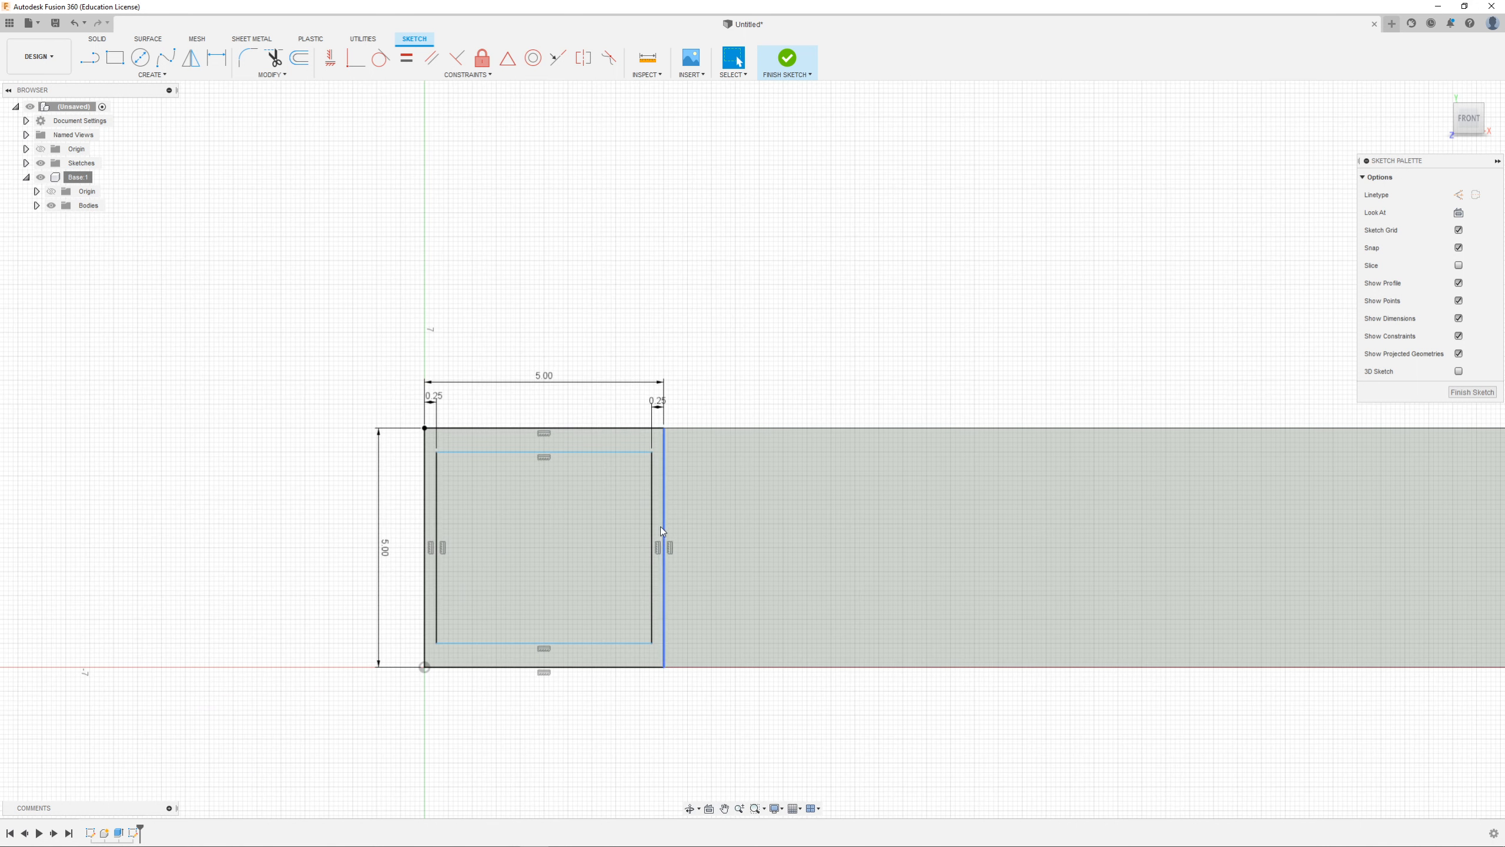
Step: Delete the four lines of the outer 5 mm square, keeping only the inner rectangle
scroll(641, 539, up, 2)
click(675, 610)
key(Delete)
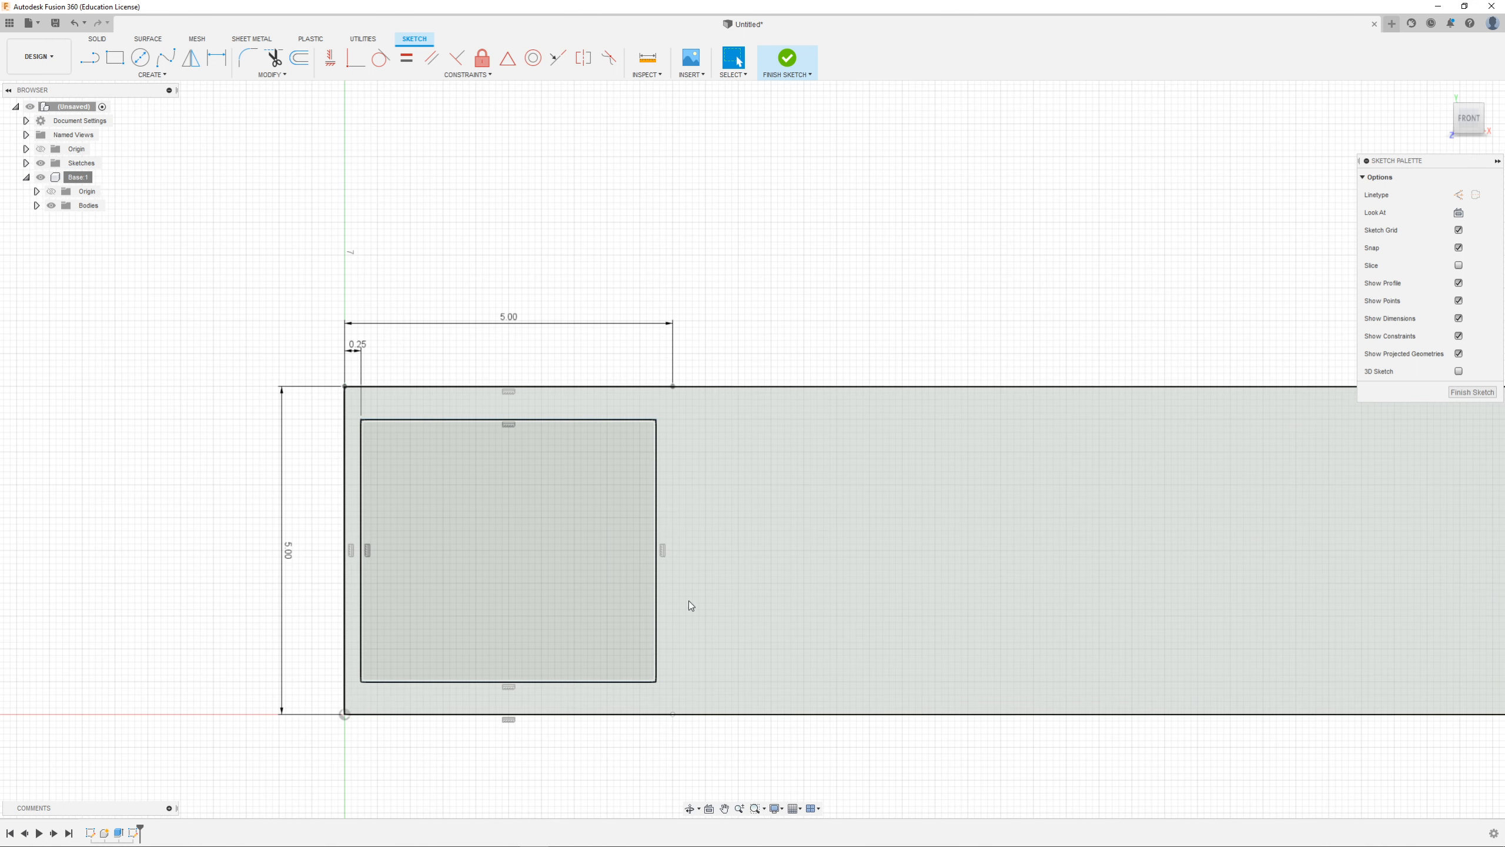
click(620, 387)
key(Delete)
click(347, 432)
key(Delete)
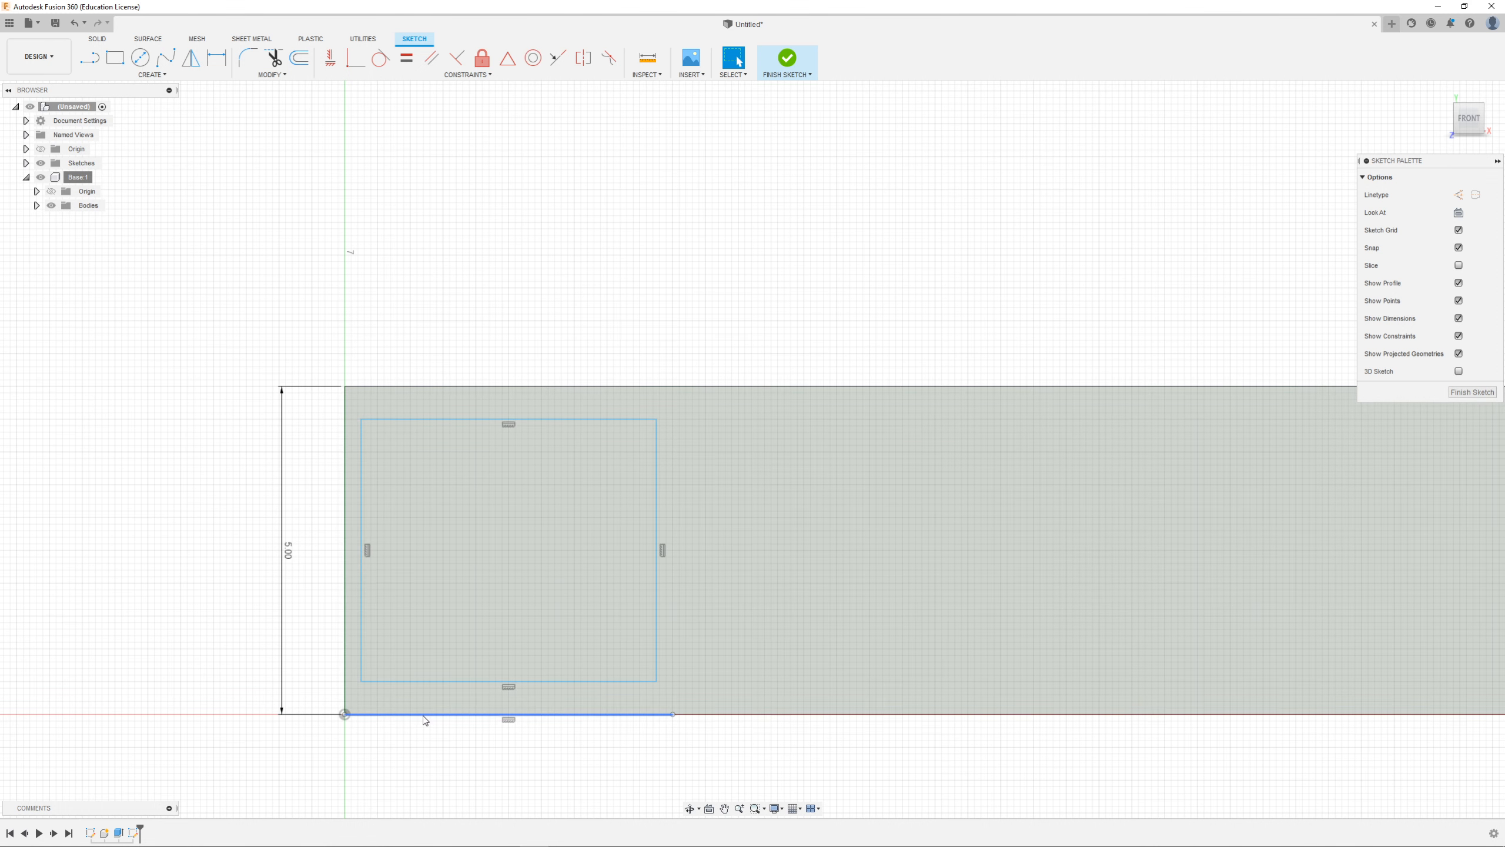
click(425, 715)
key(Delete)
scroll(391, 371, down, 2)
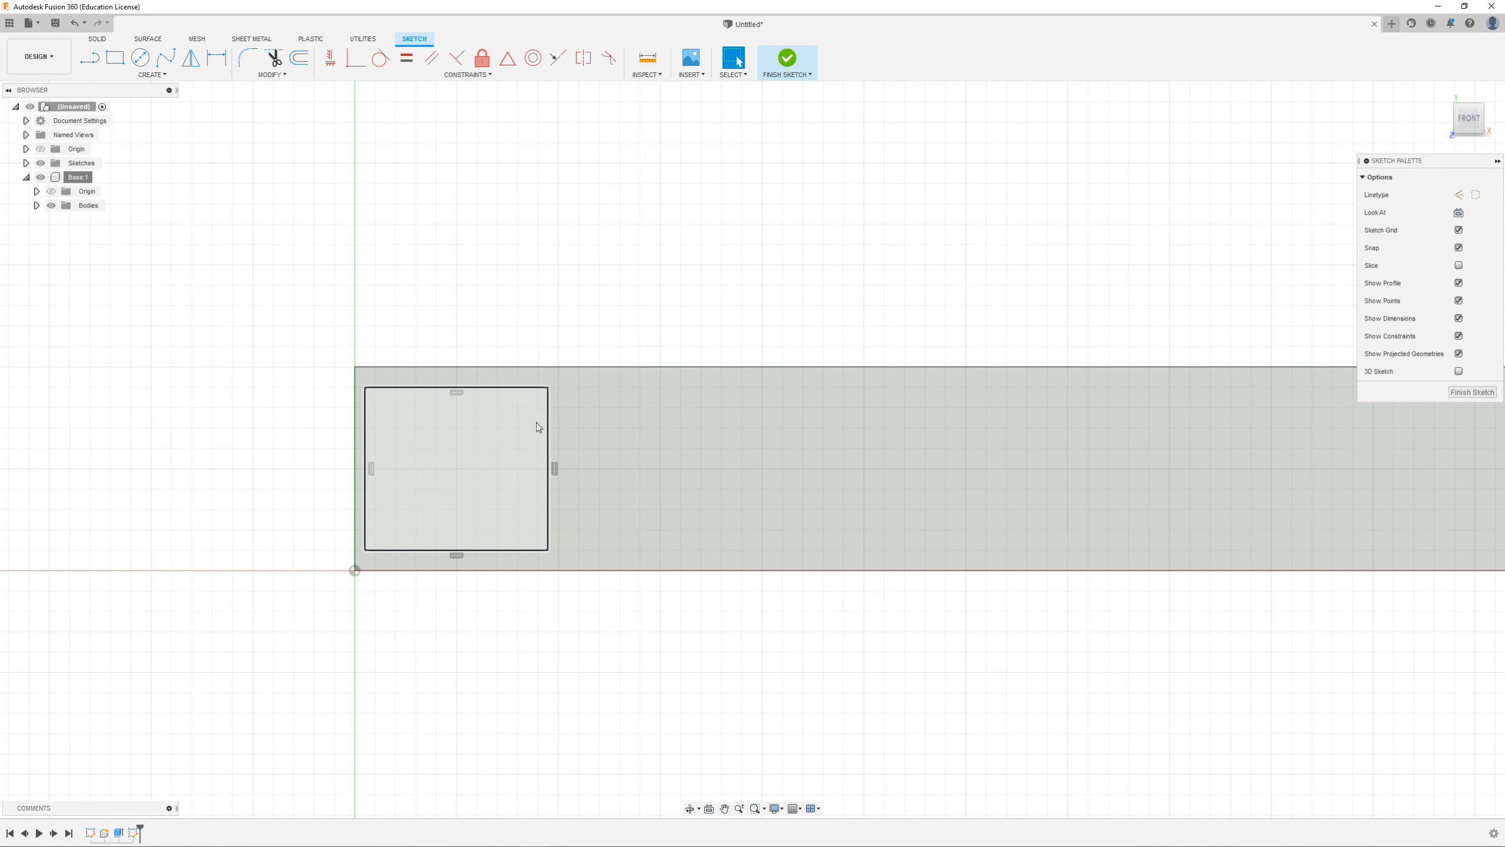
scroll(515, 375, up, 1)
scroll(515, 375, down, 2)
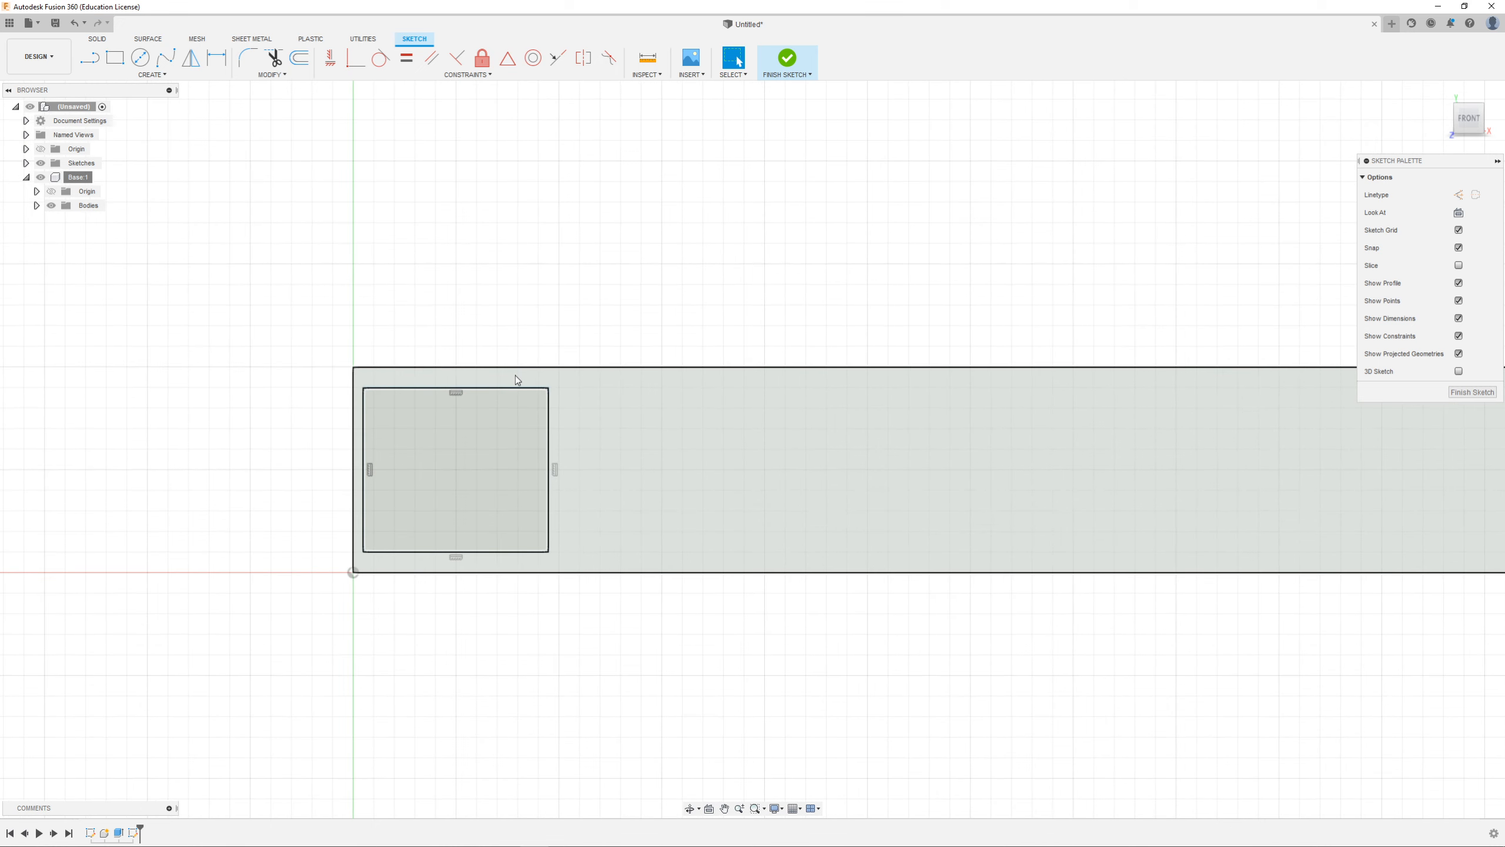
scroll(508, 375, down, 2)
scroll(423, 276, up, 2)
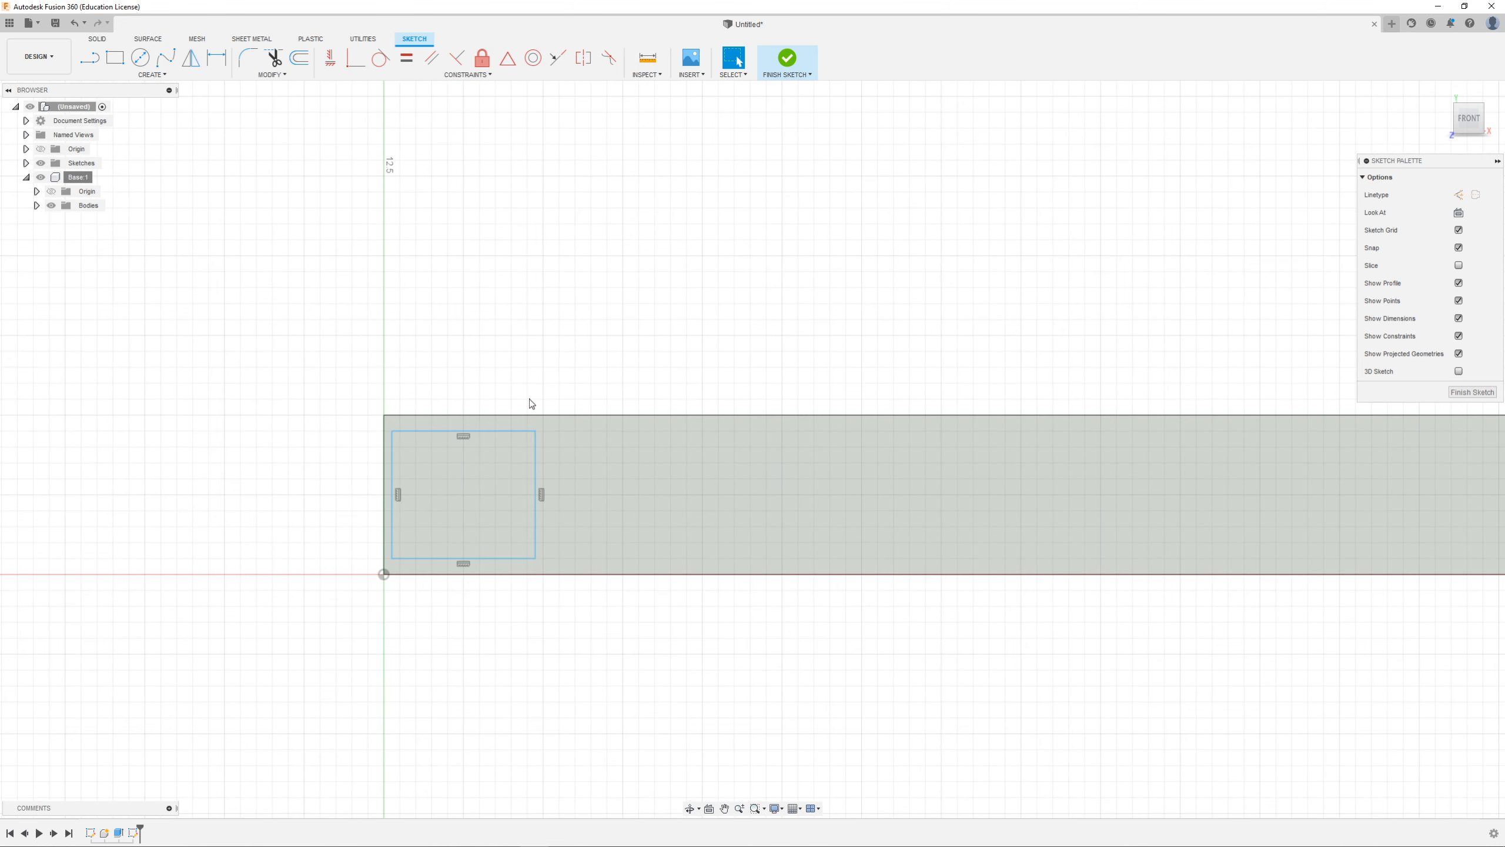
click(168, 77)
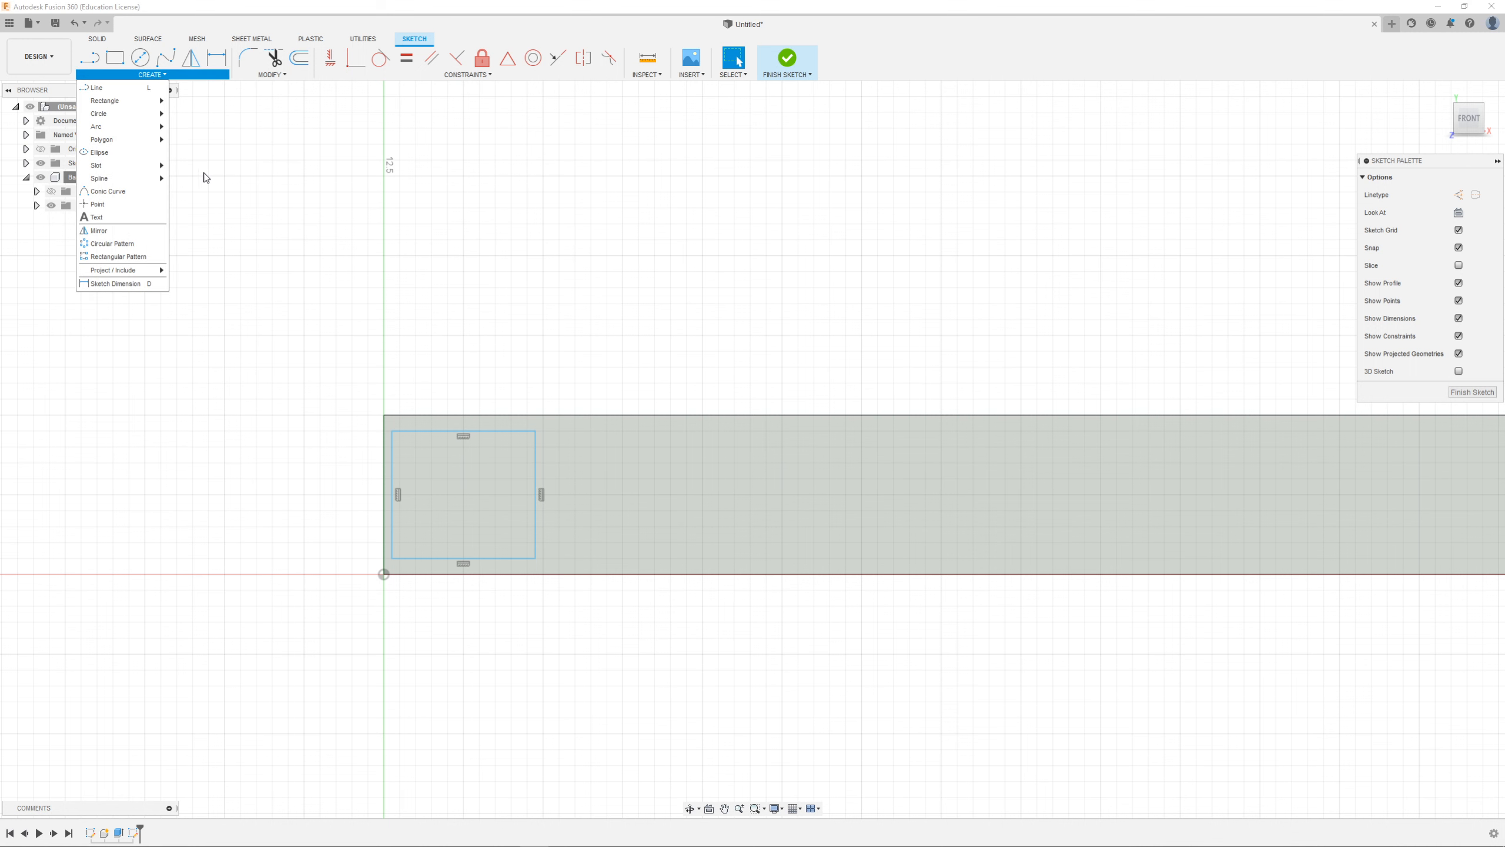
scroll(183, 696, down, 3)
scroll(182, 696, down, 1)
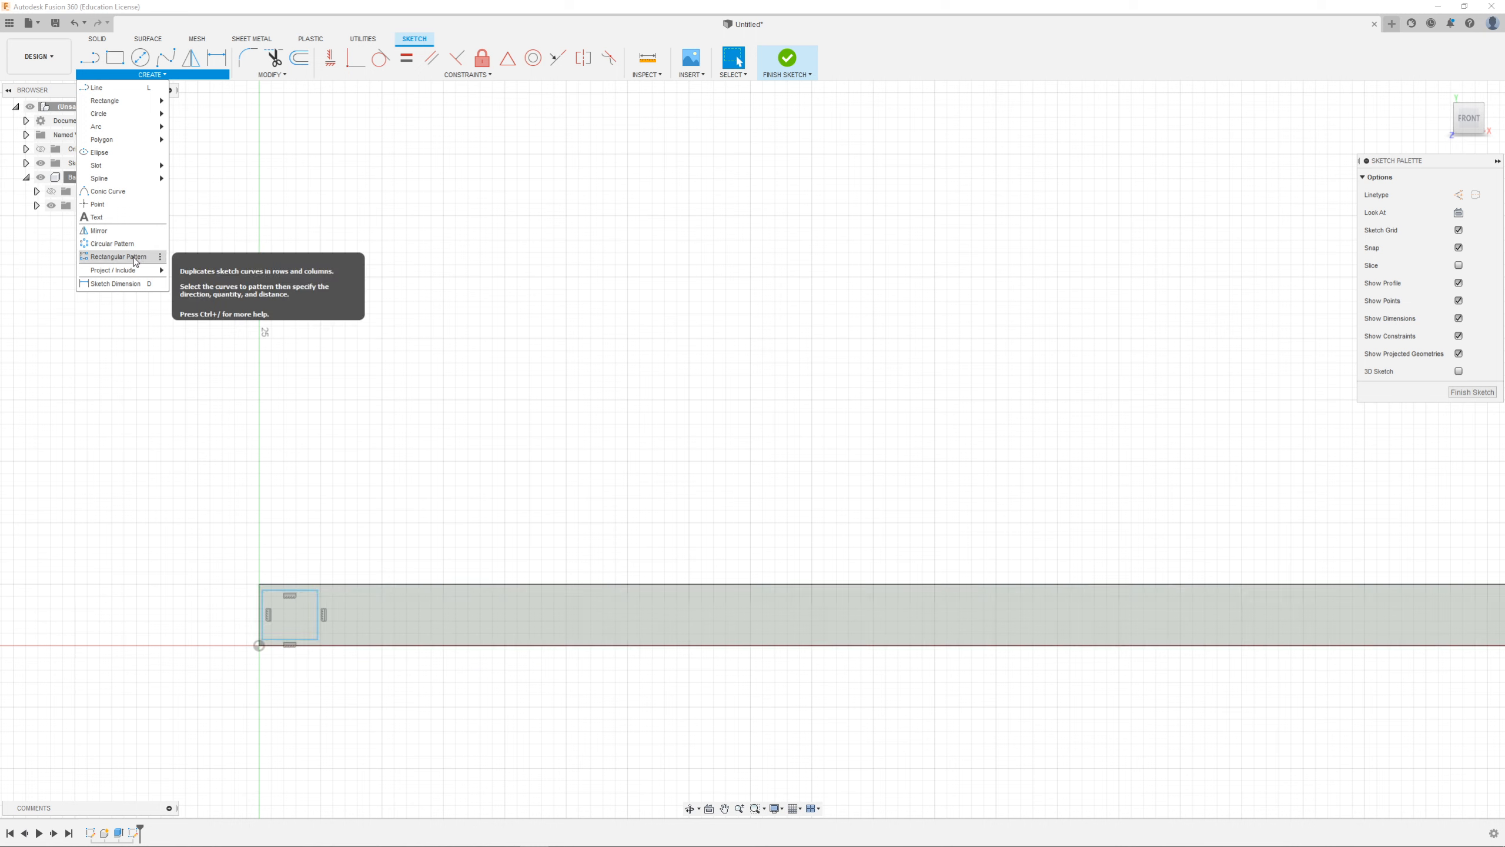
click(329, 250)
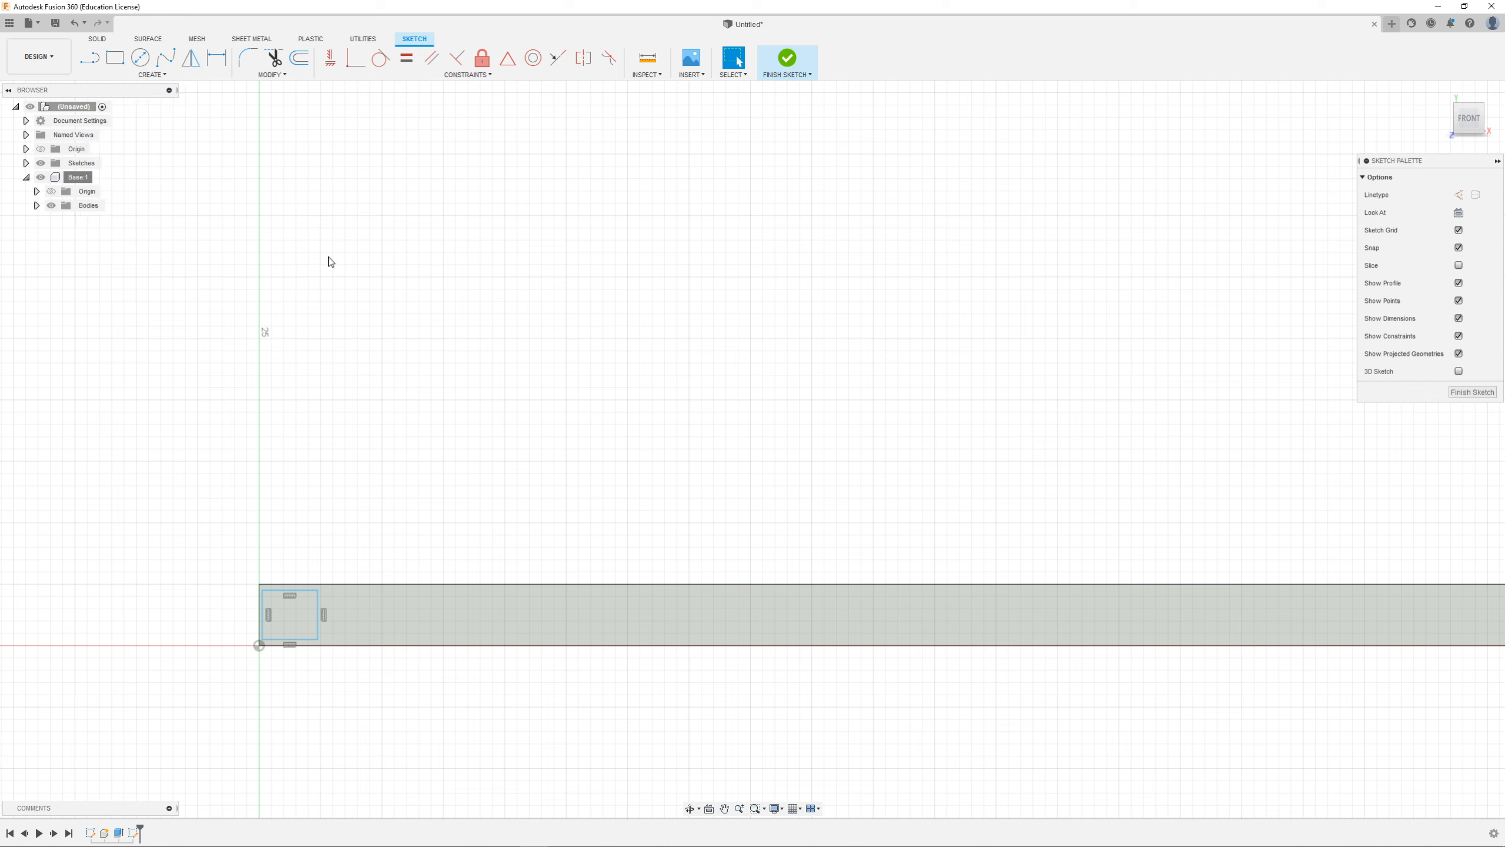
Step: Start a rectangular sketch pattern with all four lines of the small rectangle as the objects
click(154, 74)
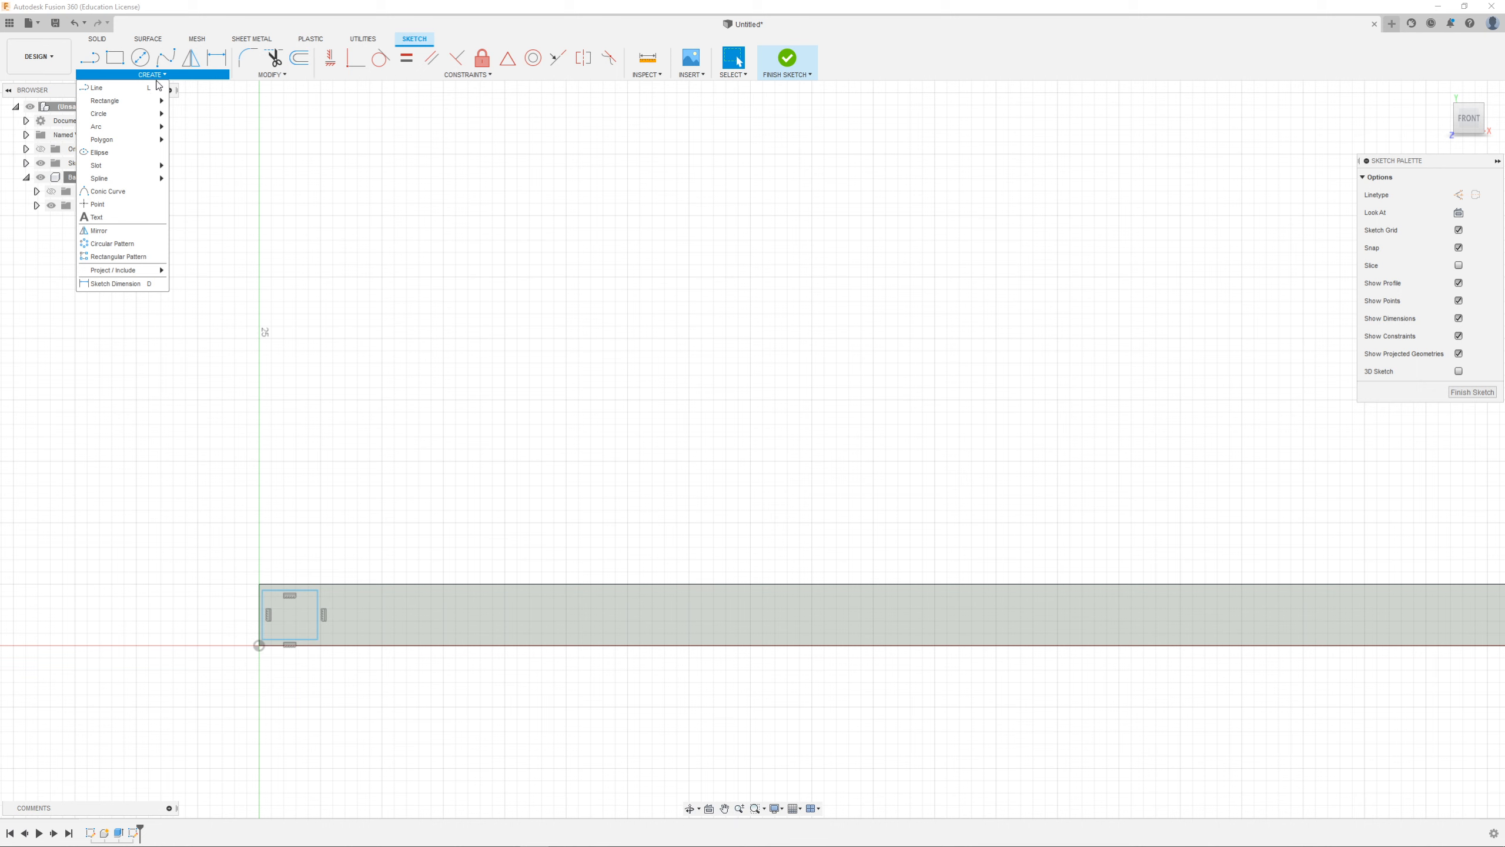
click(115, 257)
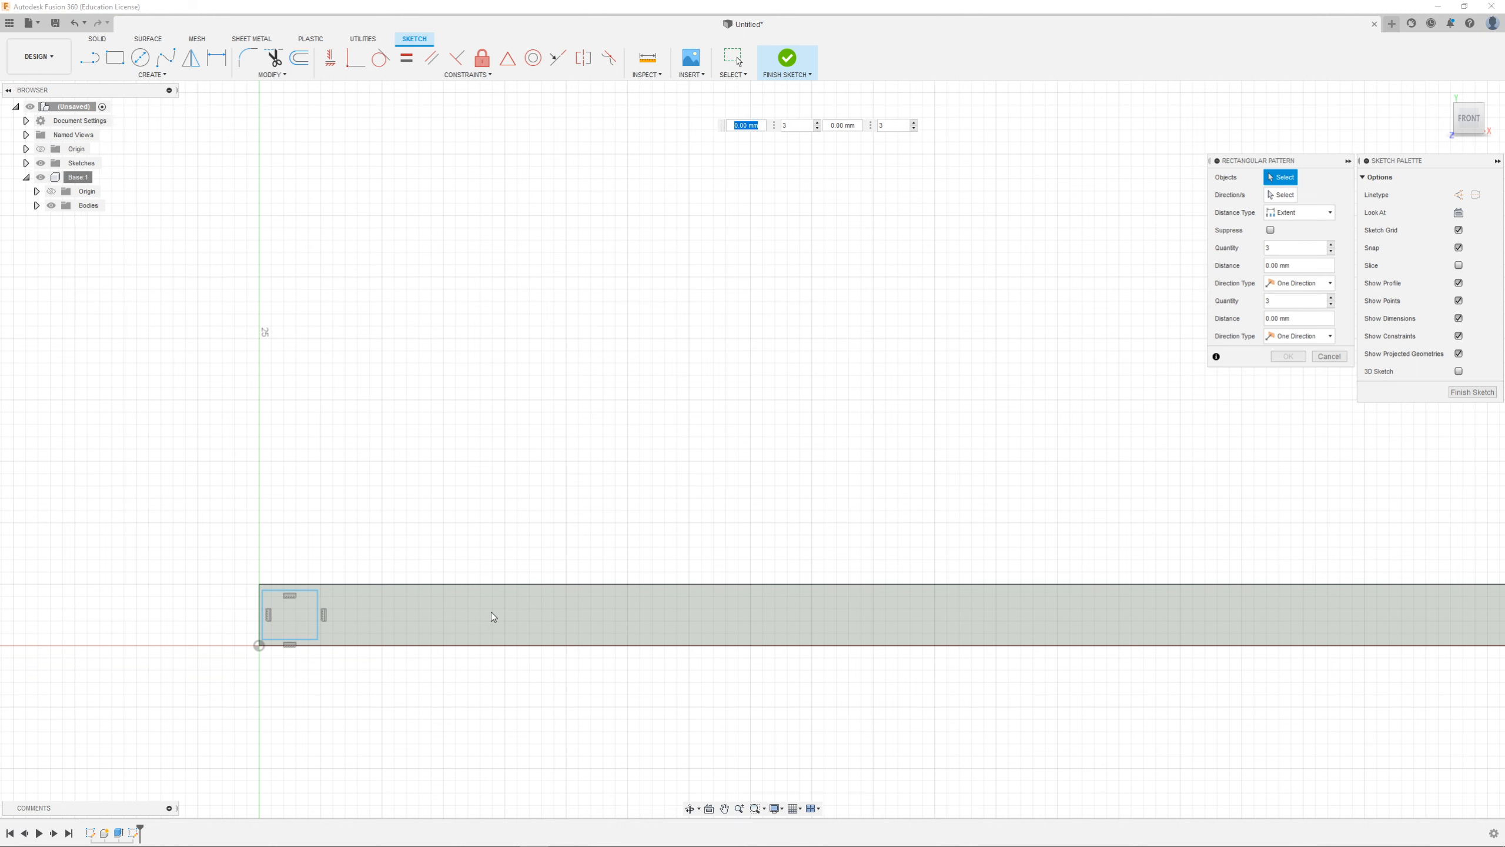
scroll(240, 658, up, 10)
click(360, 474)
click(460, 295)
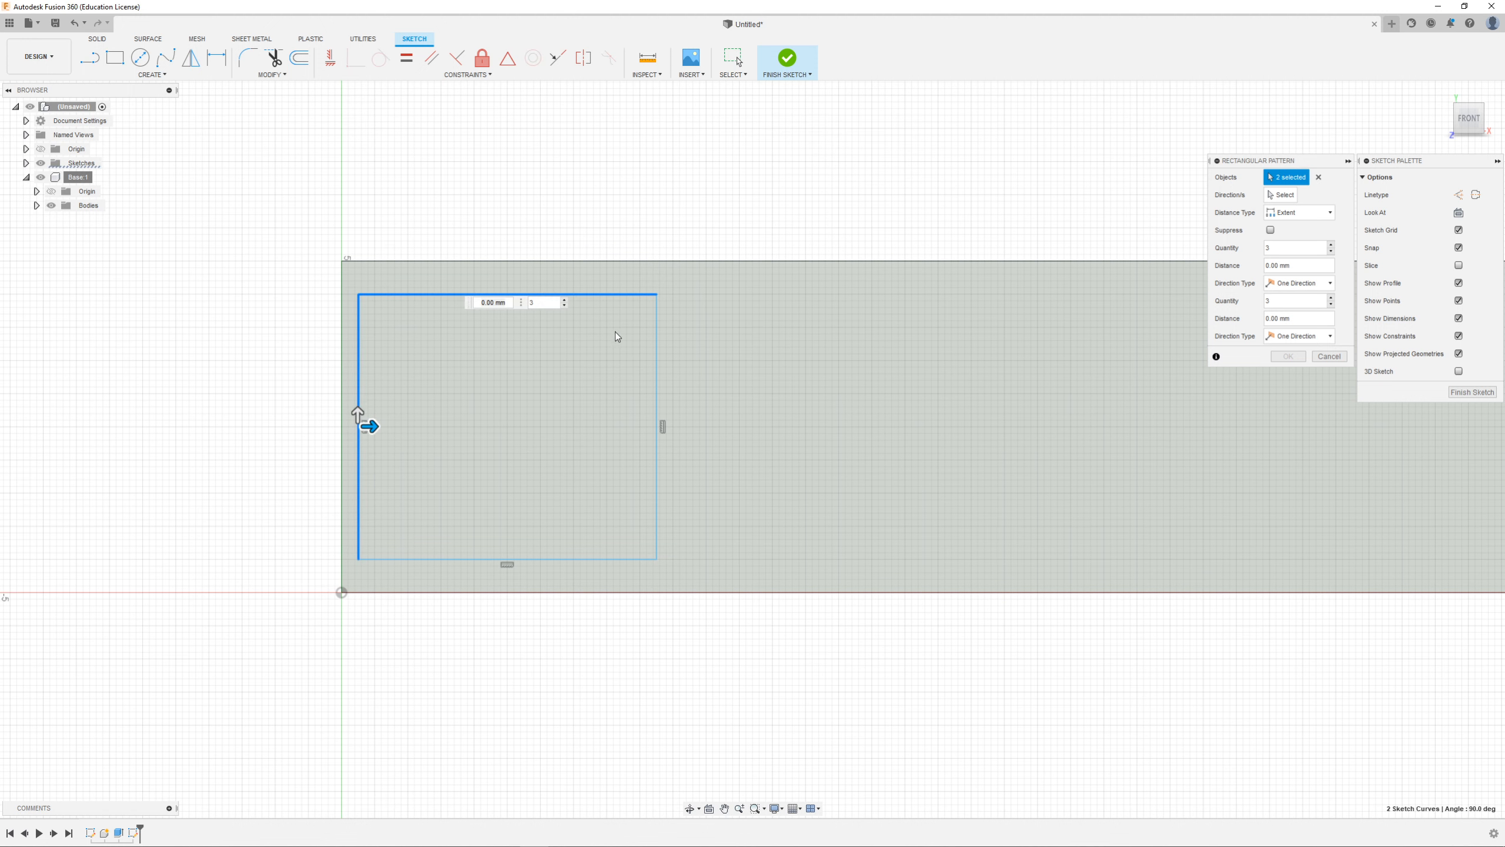
click(655, 341)
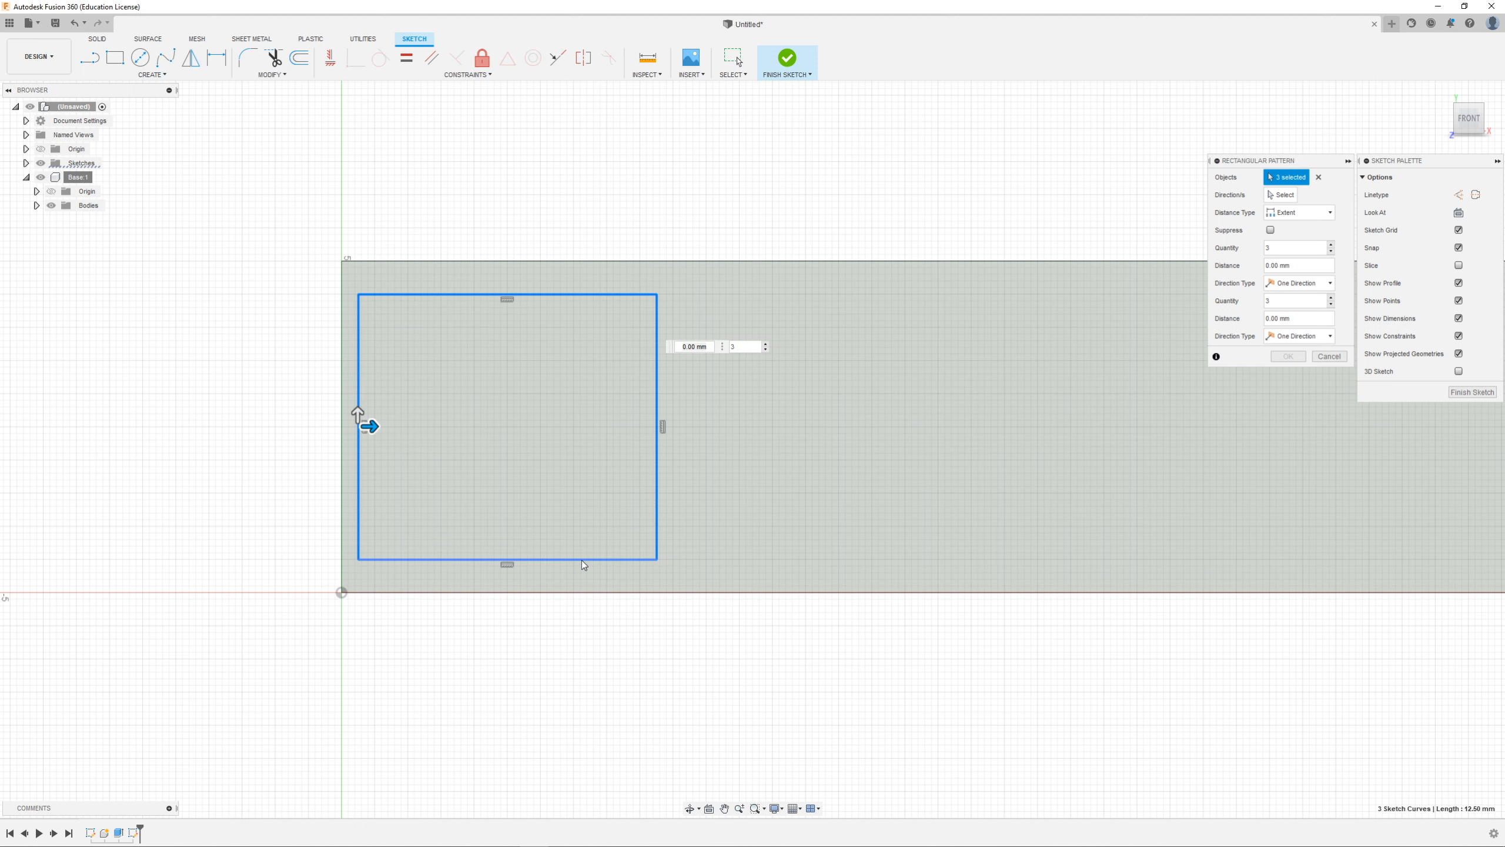
click(581, 560)
scroll(202, 510, down, 2)
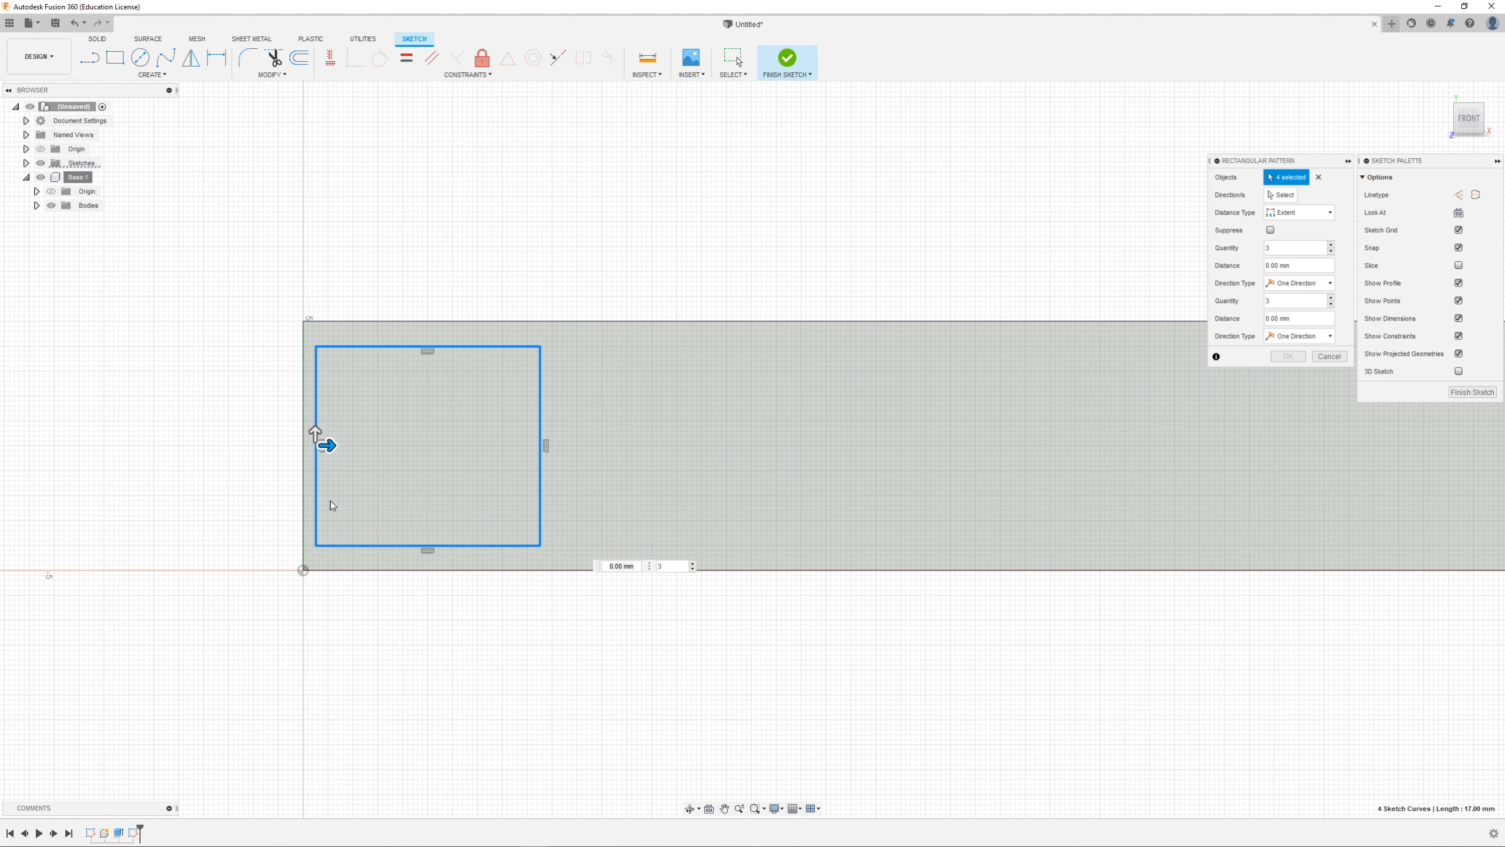
Step: Set the long lower edge of the plate's front face as the pattern direction
click(1281, 200)
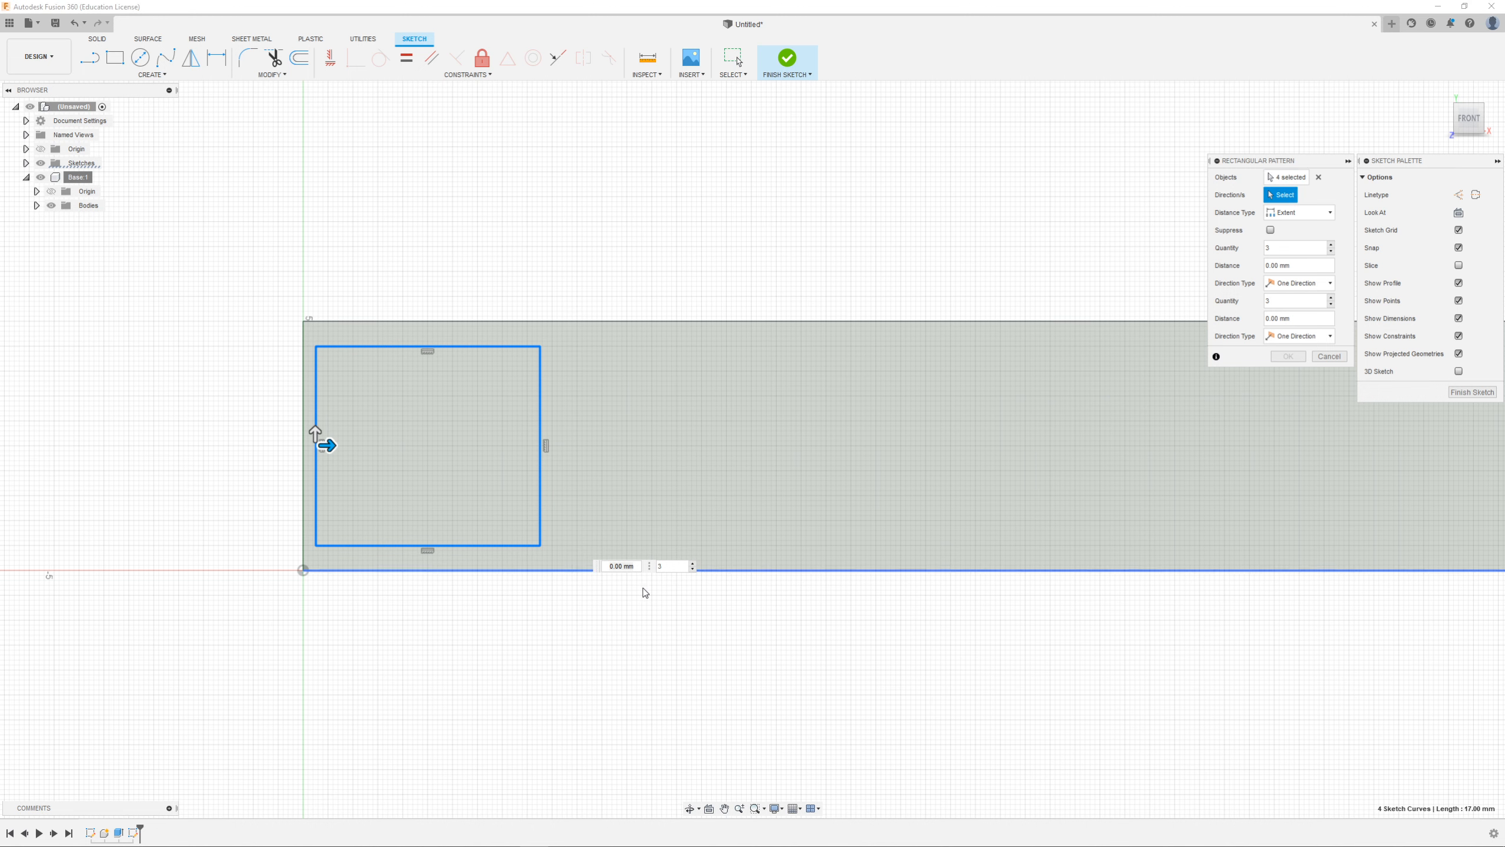
scroll(128, 400, down, 2)
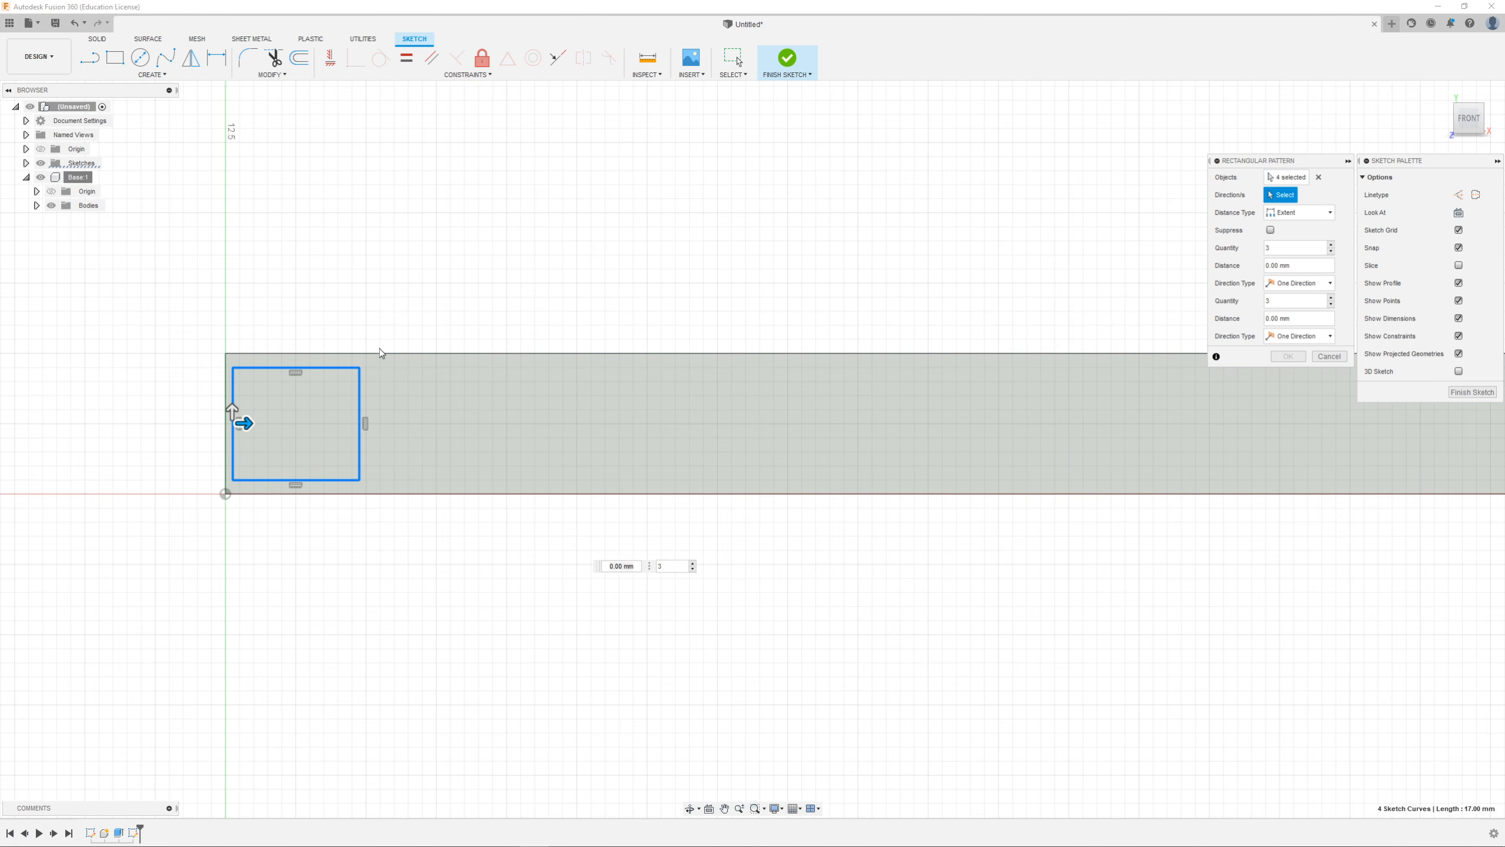
click(400, 494)
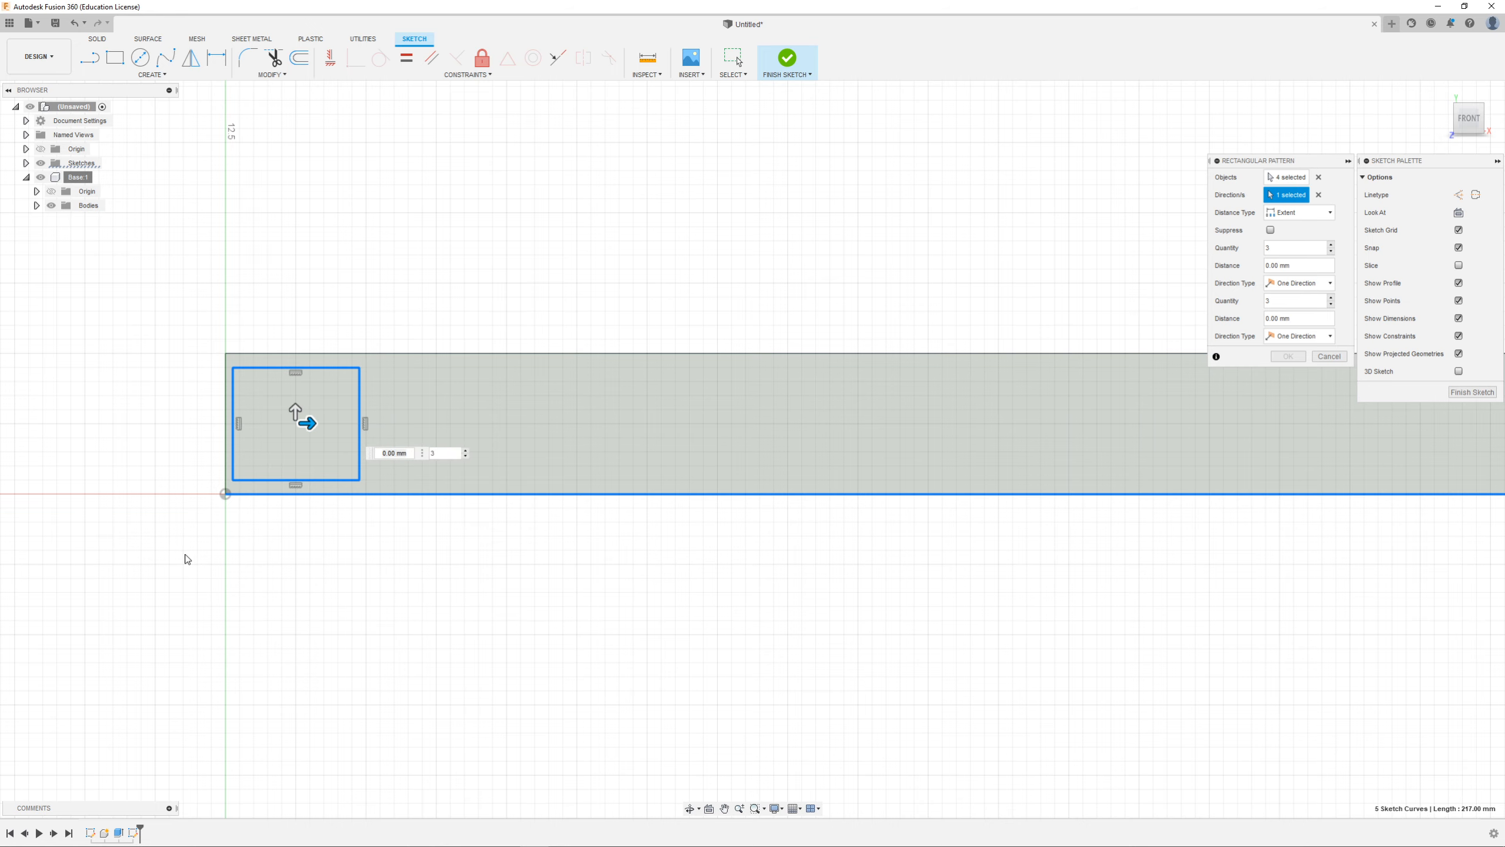
Step: Stretch the pattern of three rectangles to a 10 mm extent along the front face
scroll(198, 556, down, 2)
scroll(198, 354, down, 2)
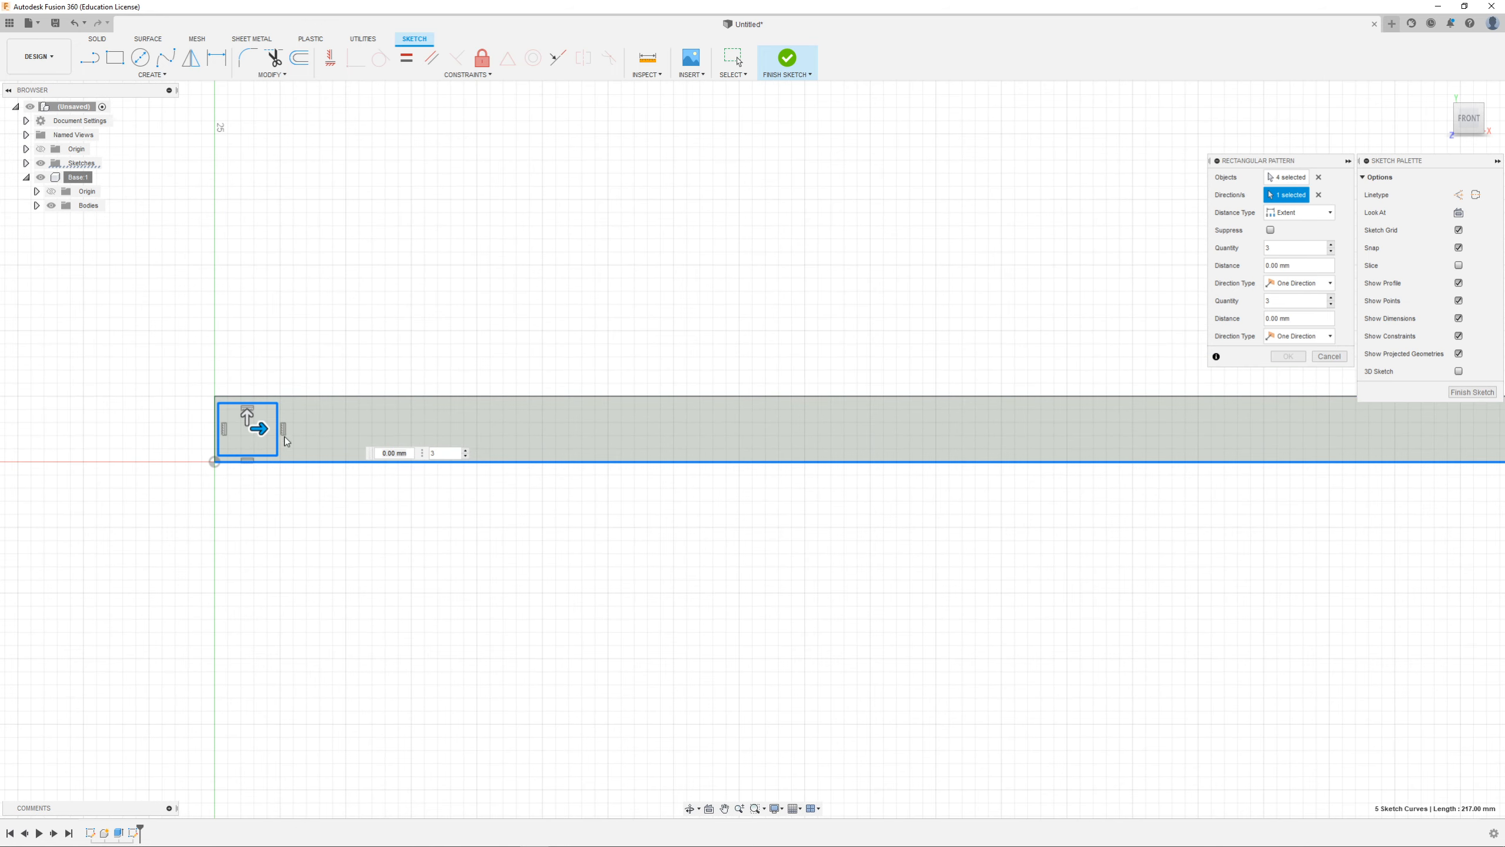
drag(265, 429, 394, 429)
scroll(155, 554, up, 1)
scroll(157, 558, up, 1)
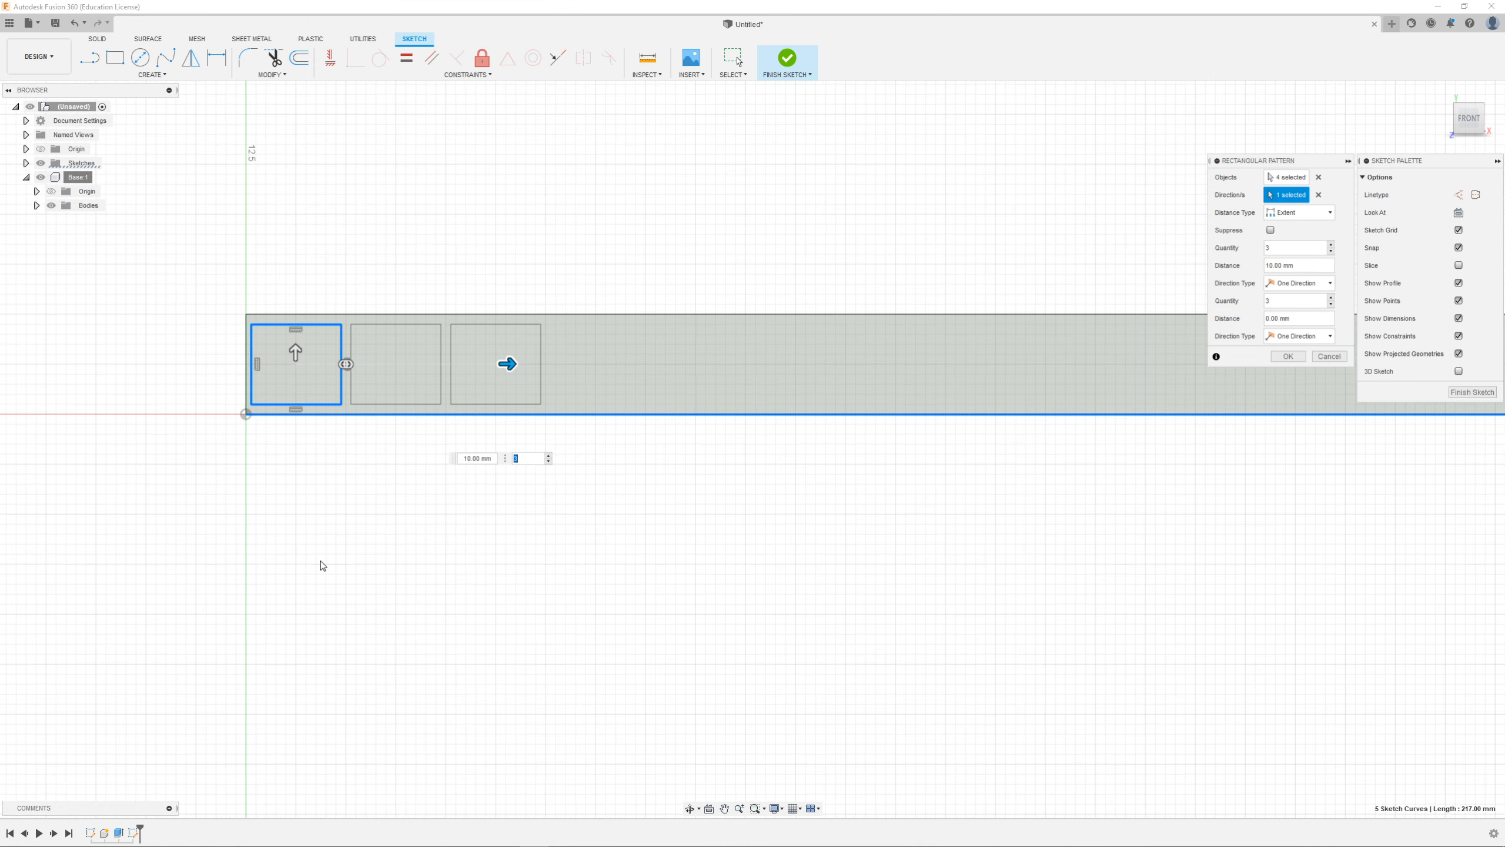
Step: Raise the pattern quantity to 9 and stretch its extent to 38.5 mm along the front face
key(Tab)
key(Tab)
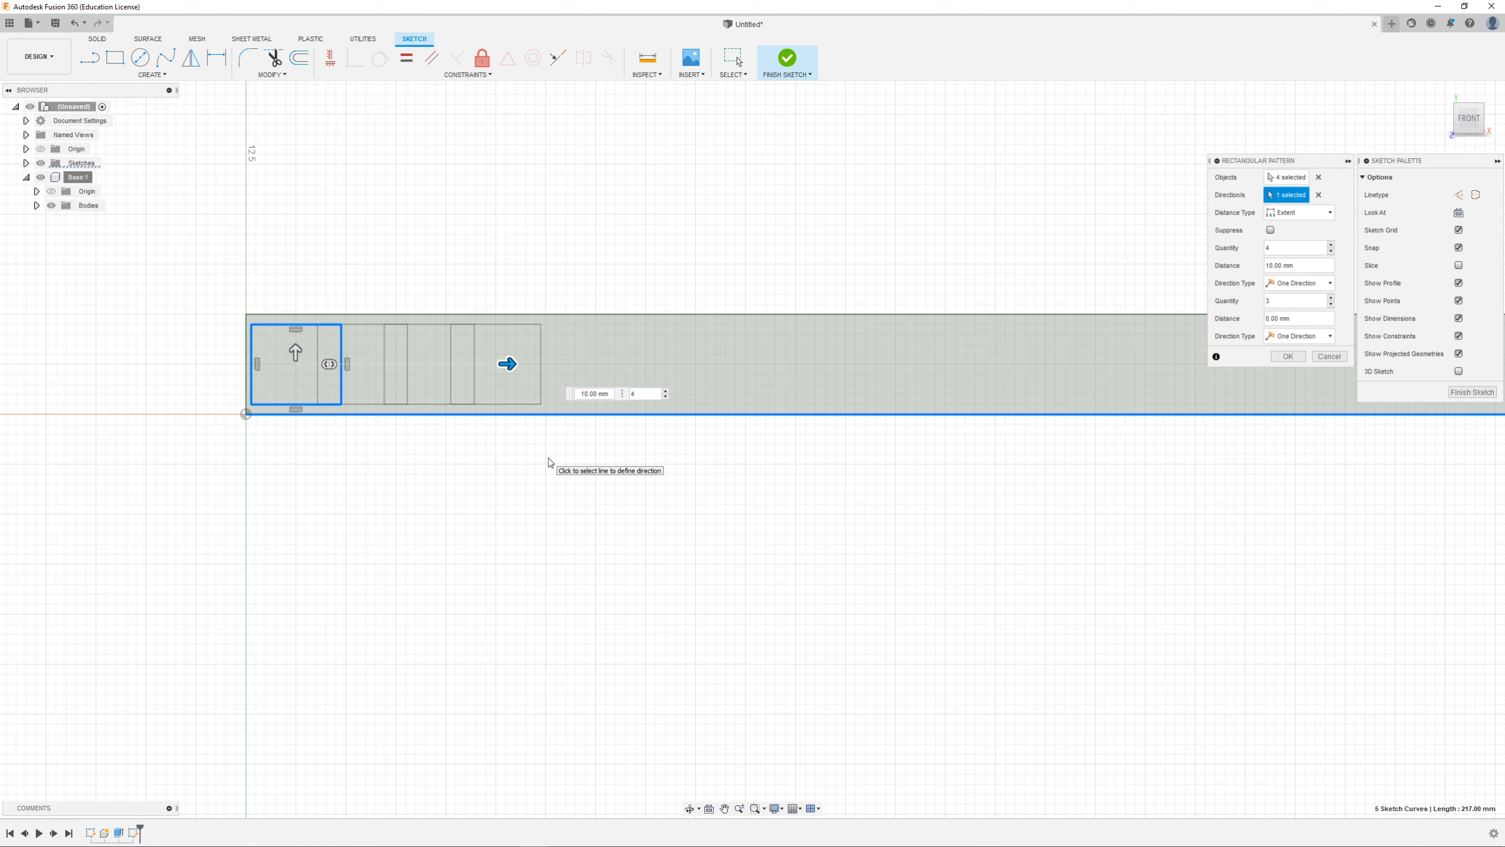
text(5)
click(665, 391)
click(665, 391)
click(666, 391)
click(665, 391)
drag(507, 363, 1077, 363)
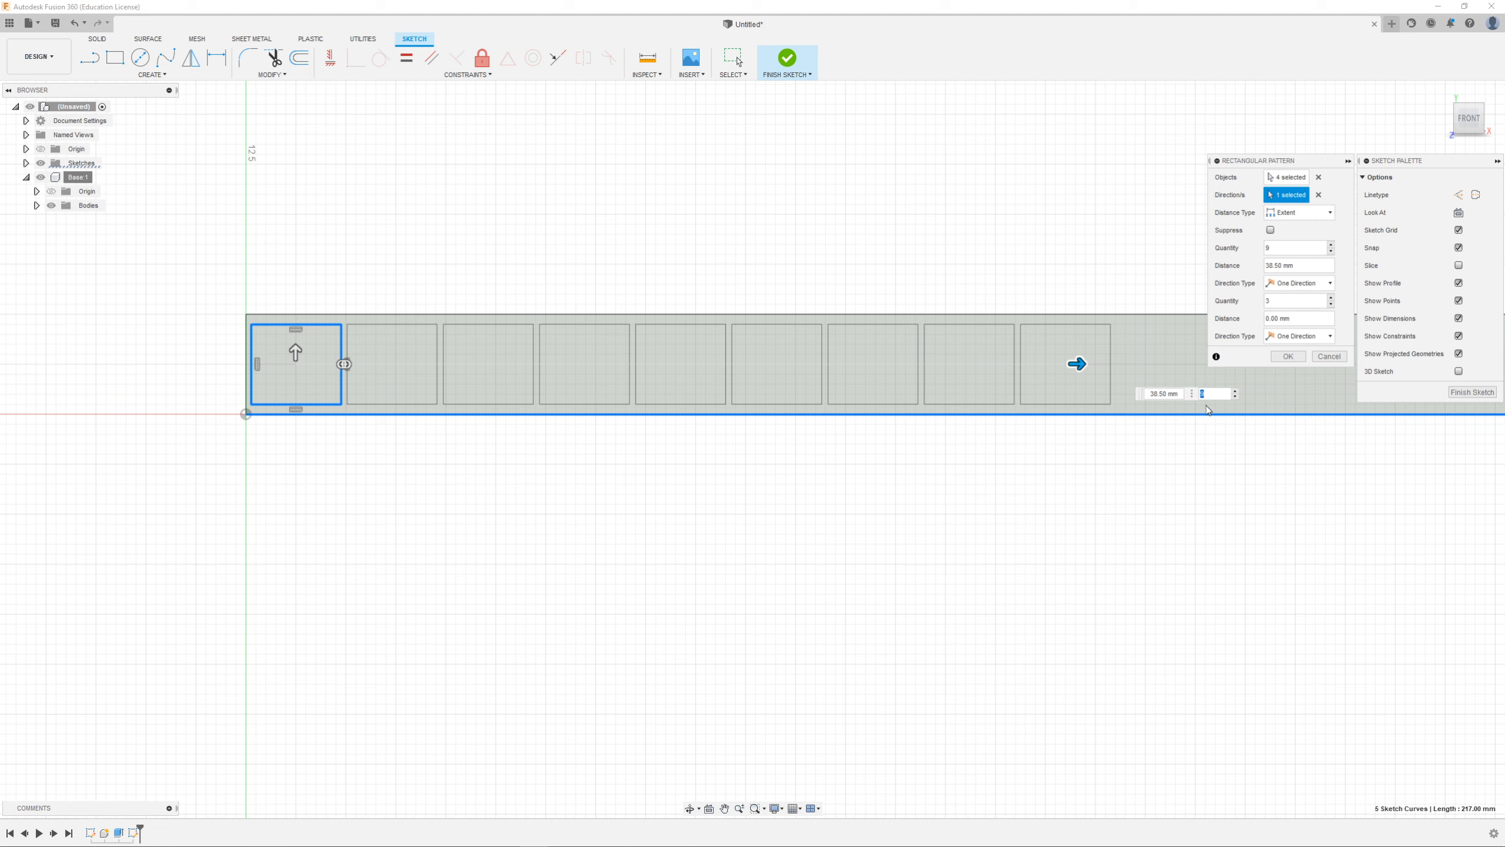
Step: Set the pattern's extent distance to 50 mm and its quantity to 11
drag(1179, 394, 1131, 391)
text(50)
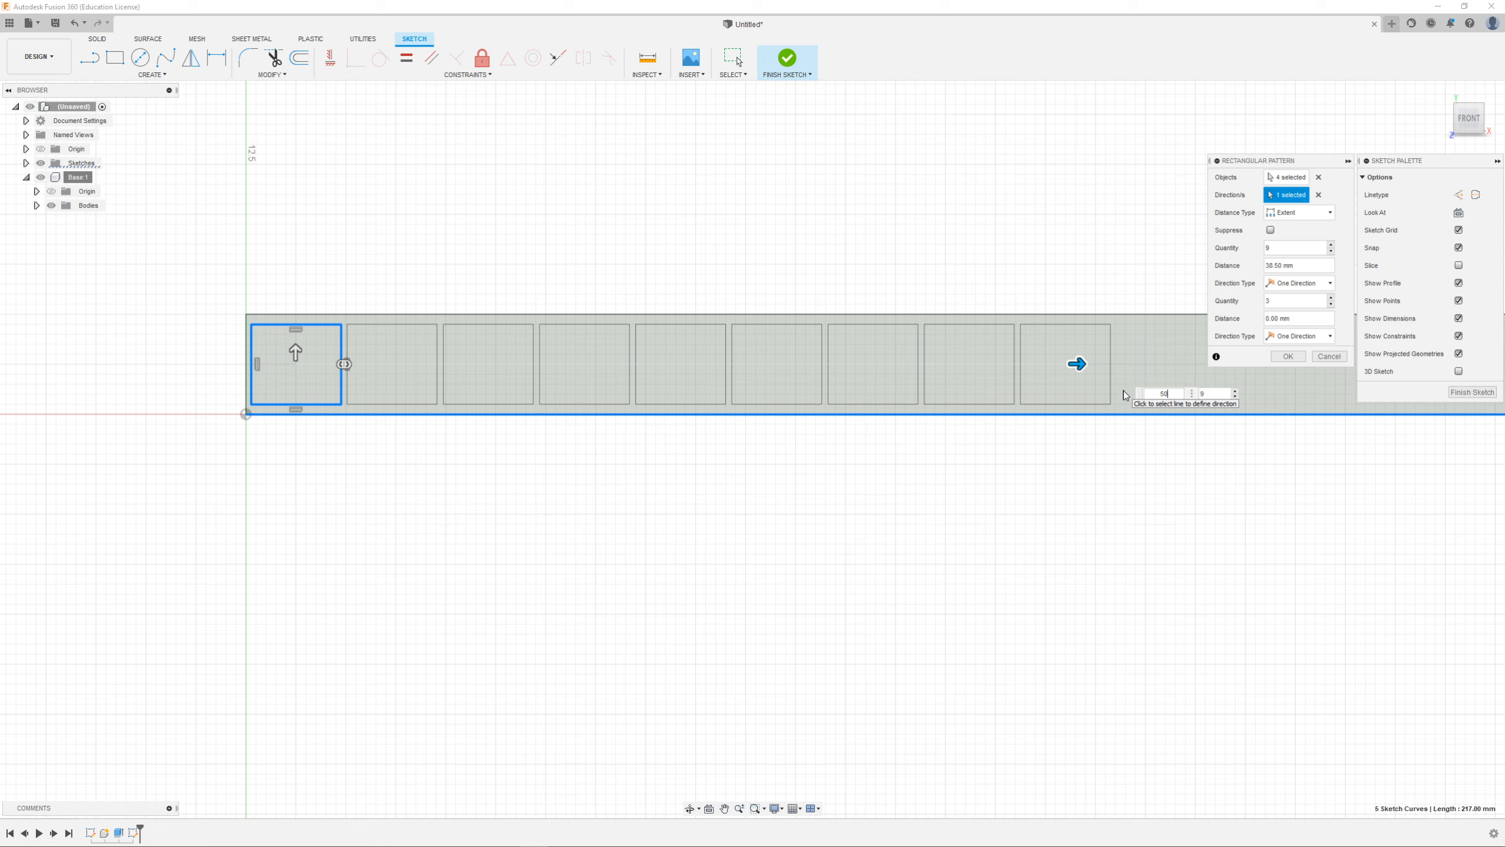
scroll(385, 558, down, 3)
scroll(486, 589, up, 1)
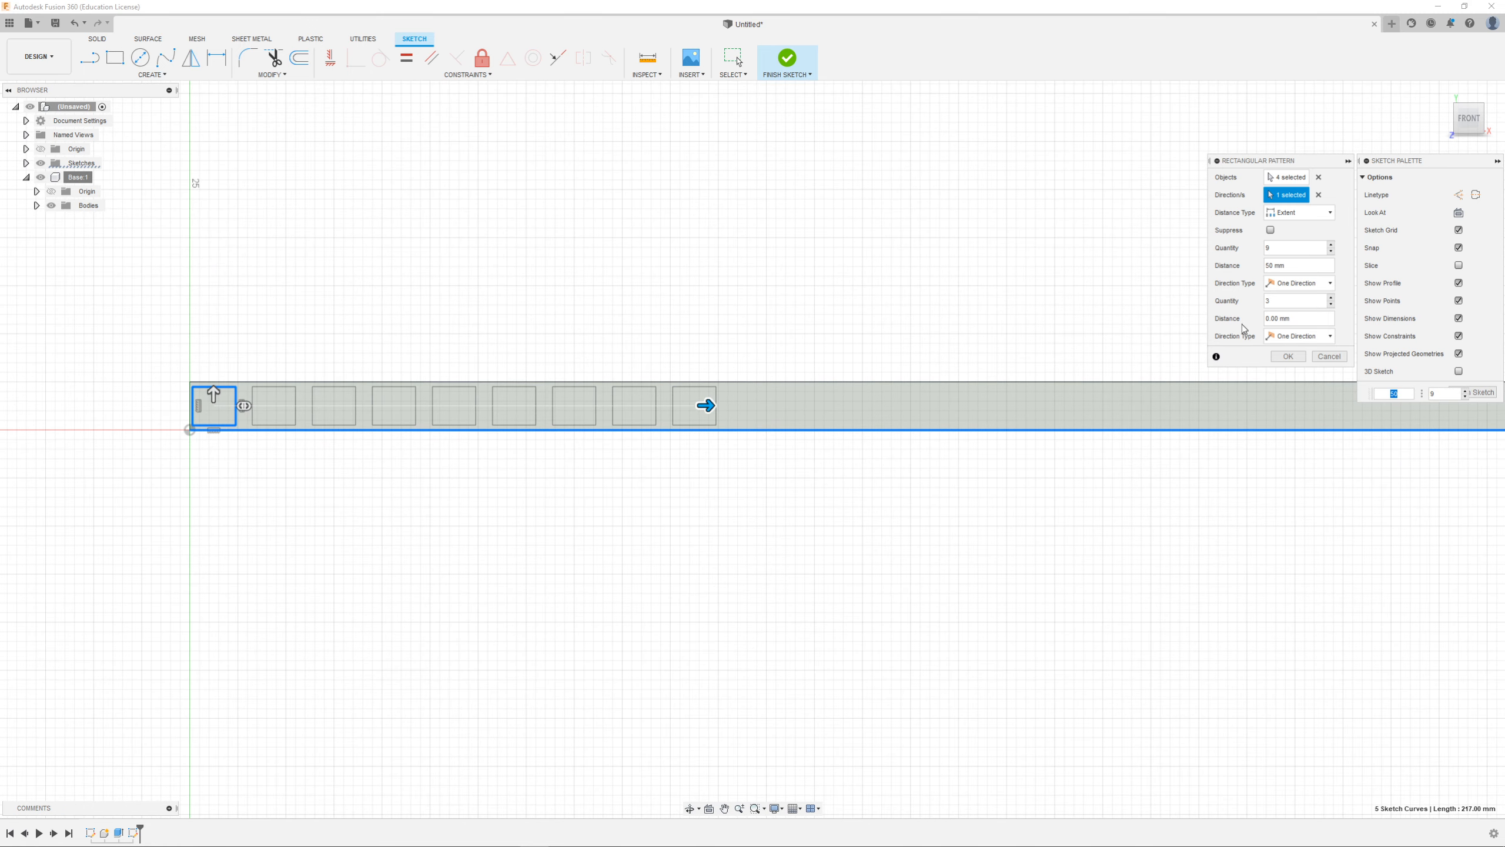
click(1331, 245)
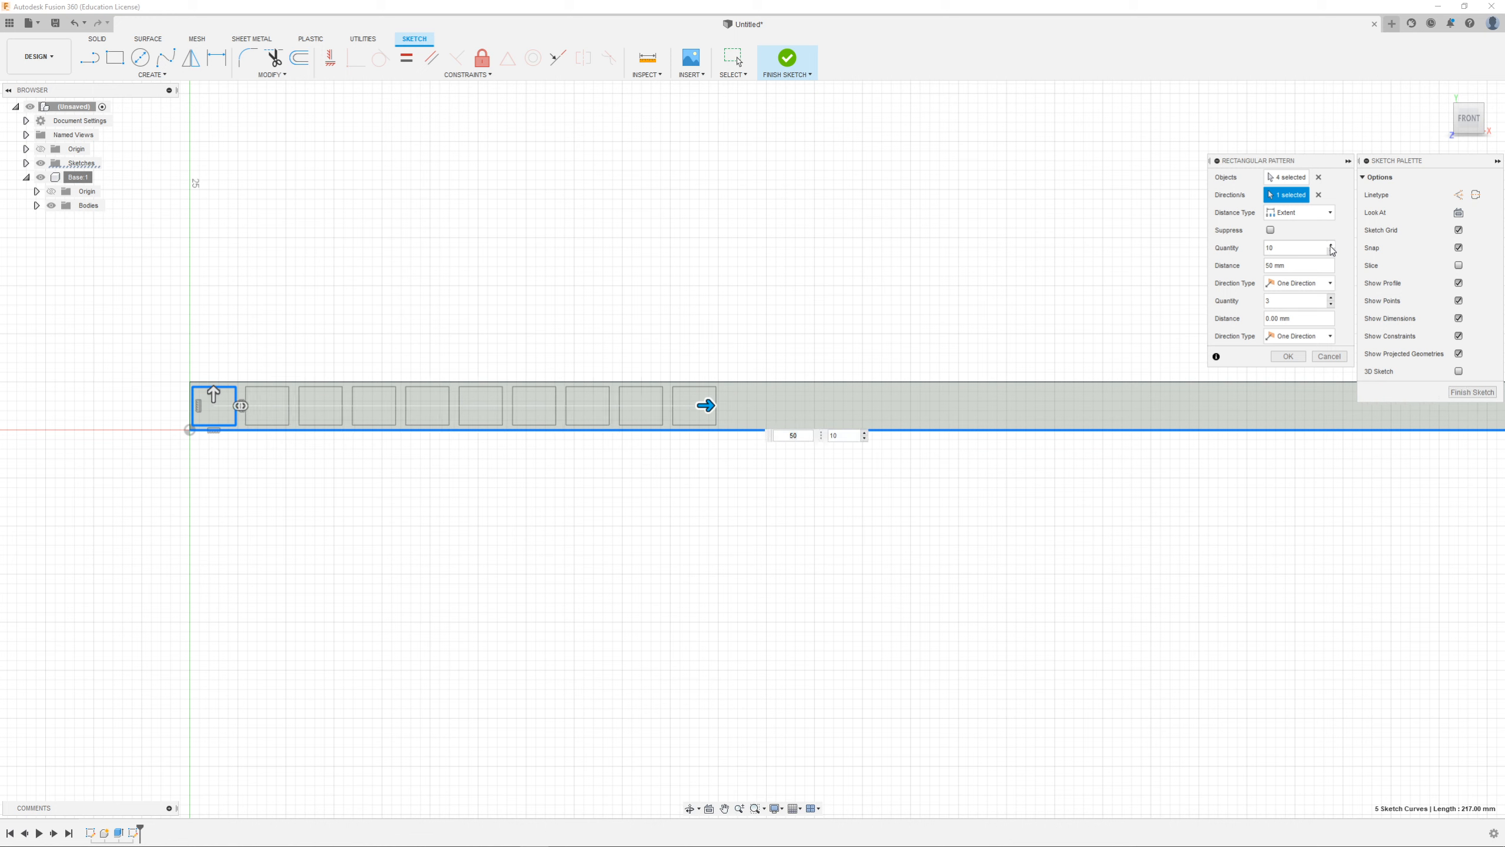
click(1331, 245)
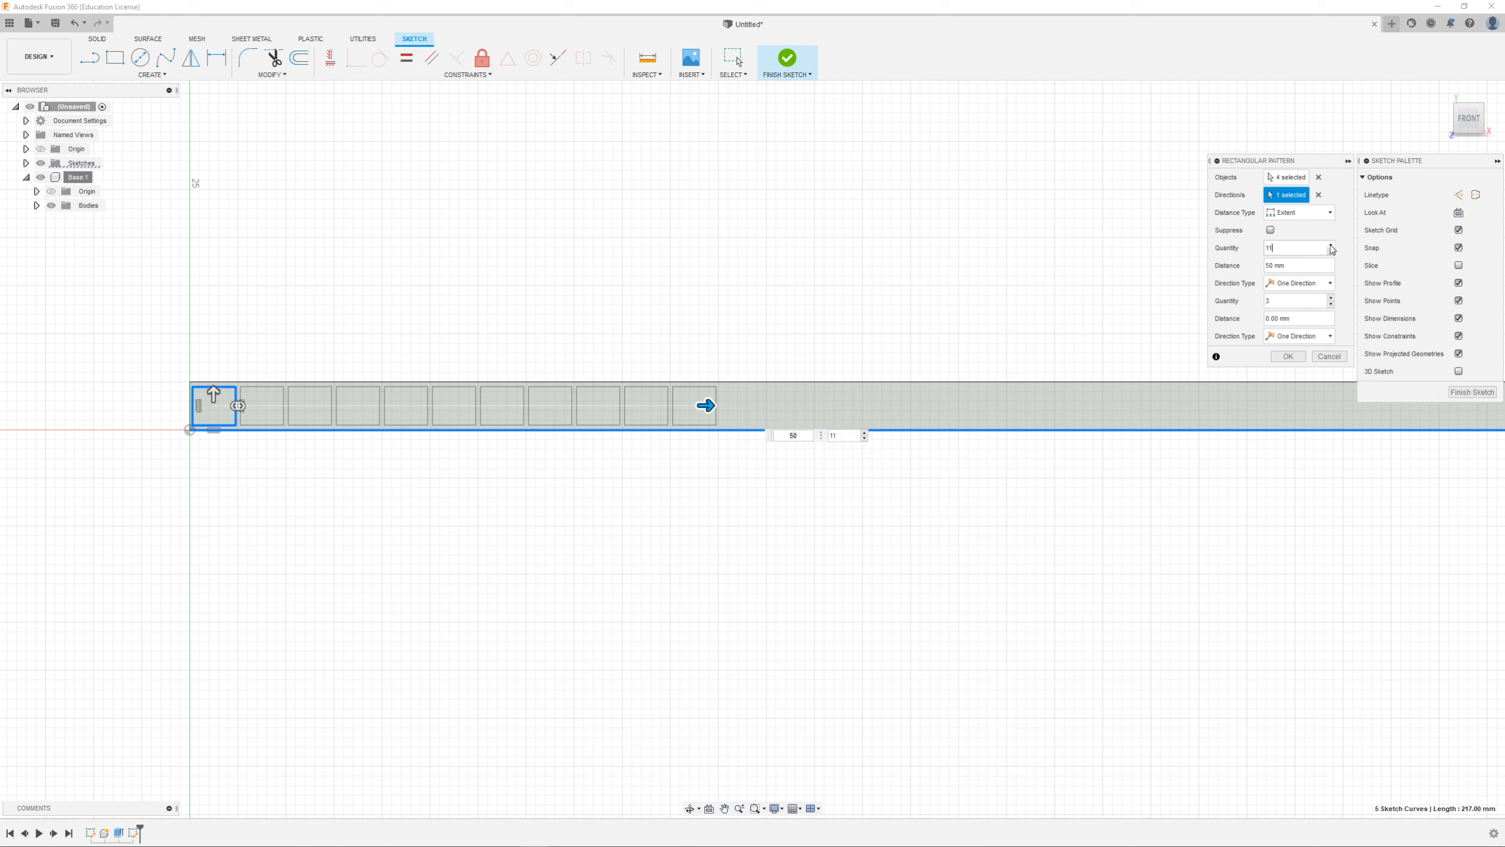
Step: Change the pattern's distance type to Spacing and set the spacing between rectangles to 5 mm
click(1306, 213)
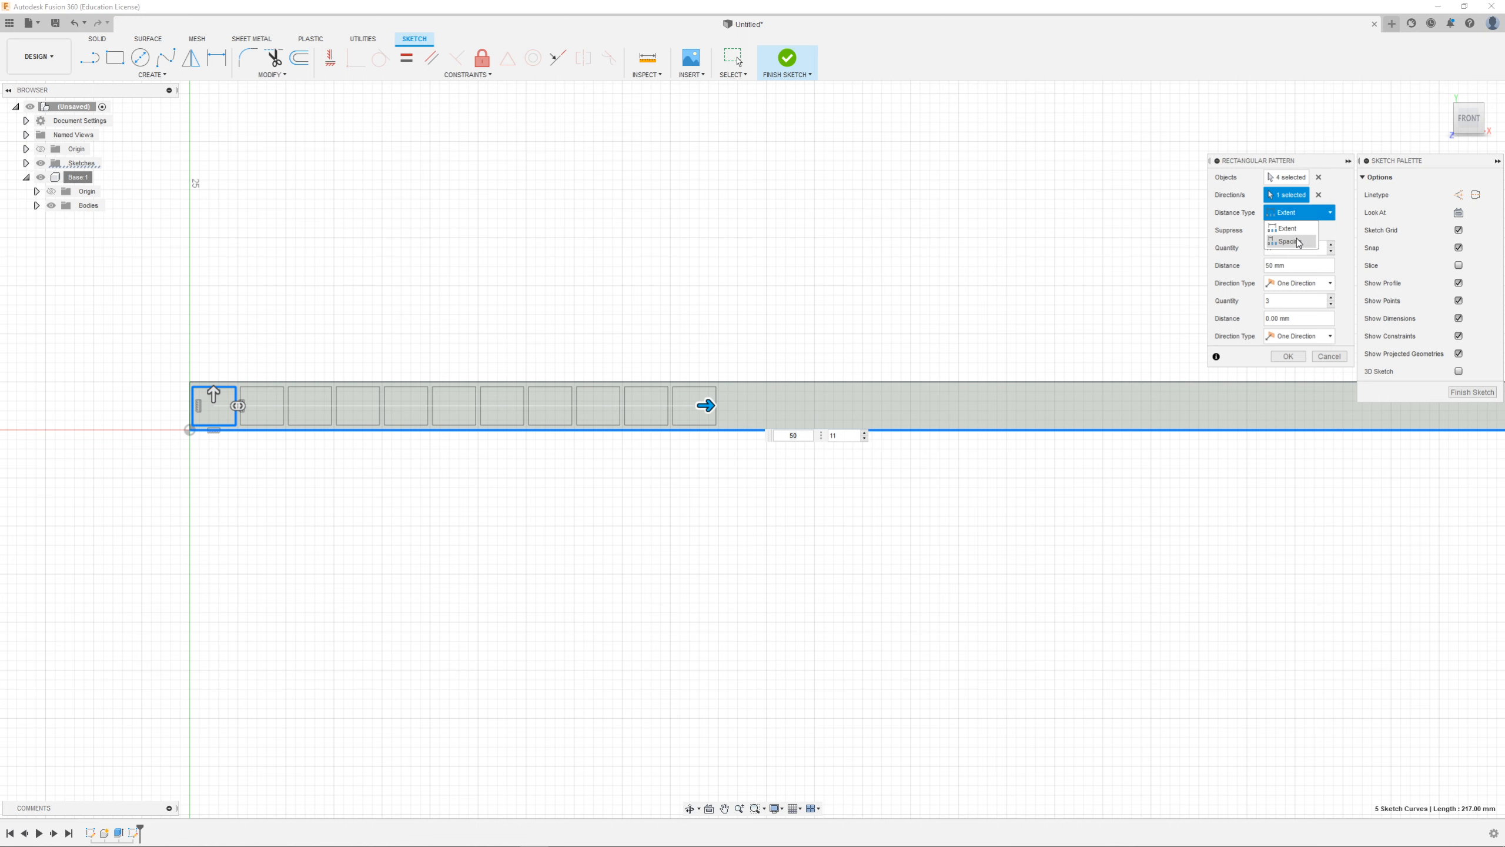
click(1297, 242)
scroll(186, 378, up, 5)
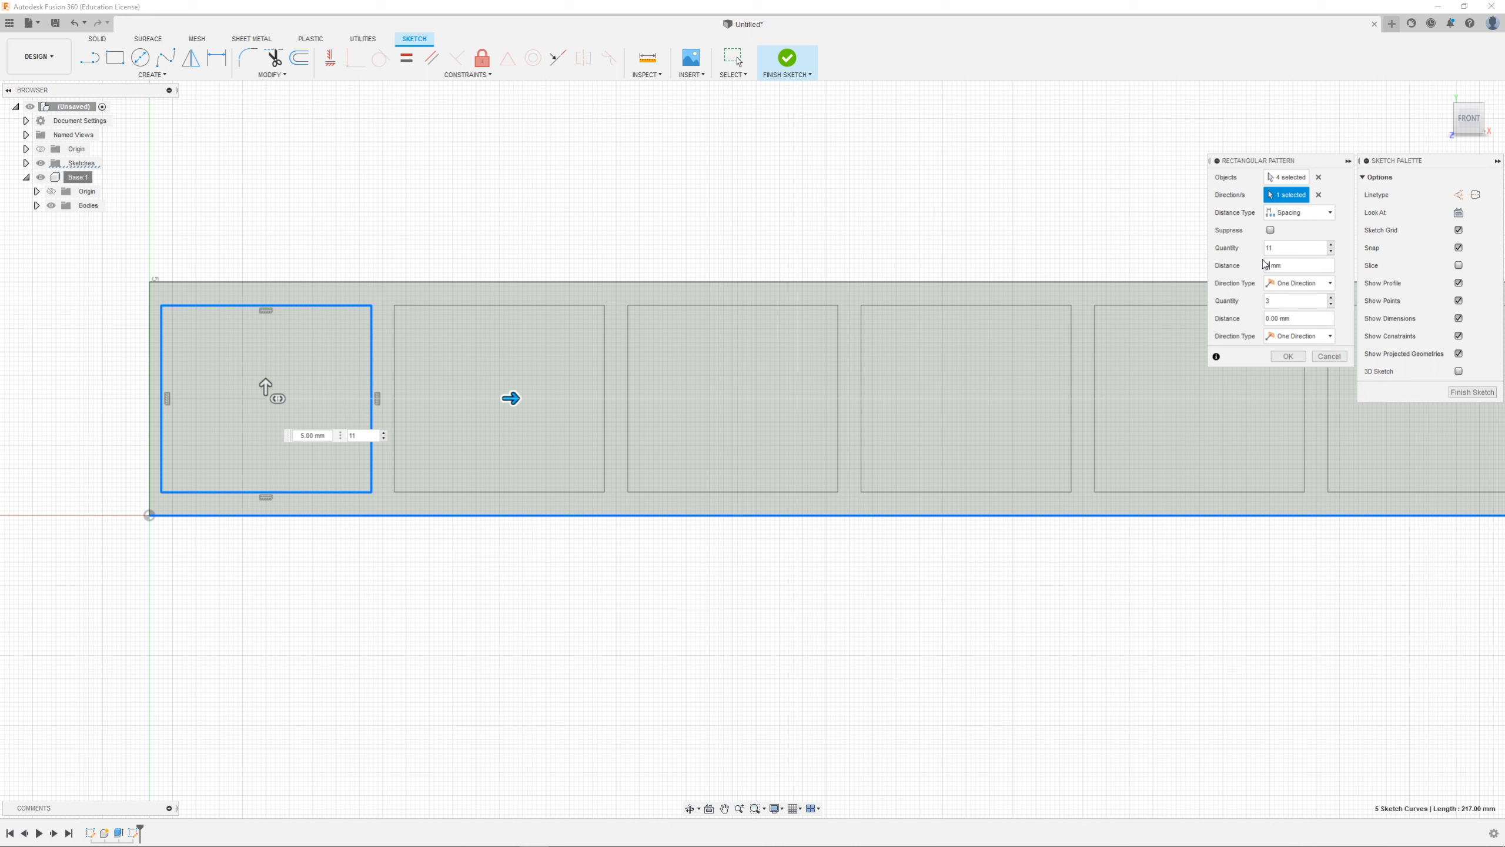
text(.)
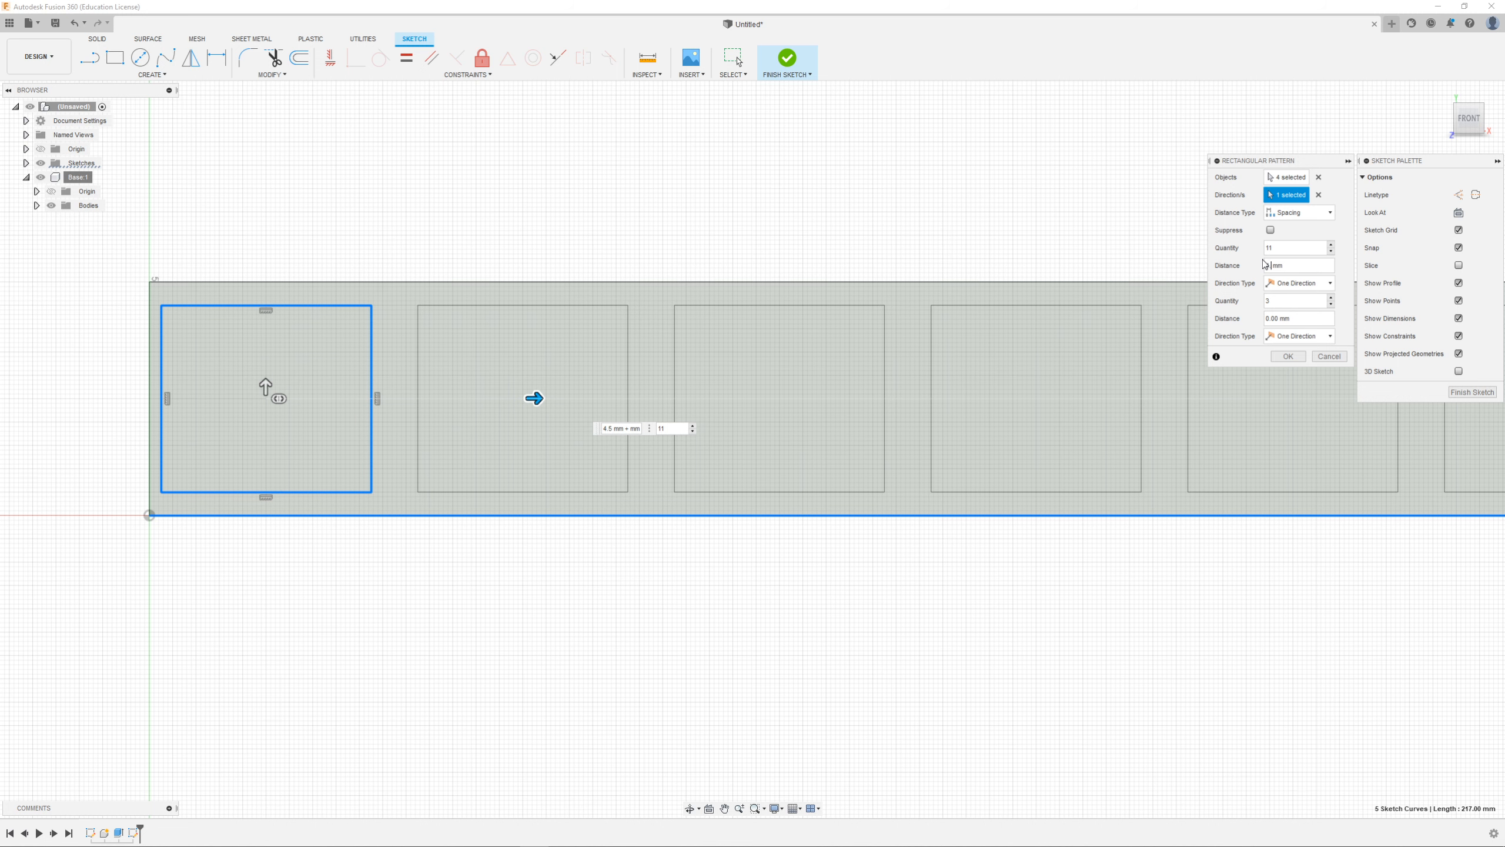
key(BackSpace)
text(5)
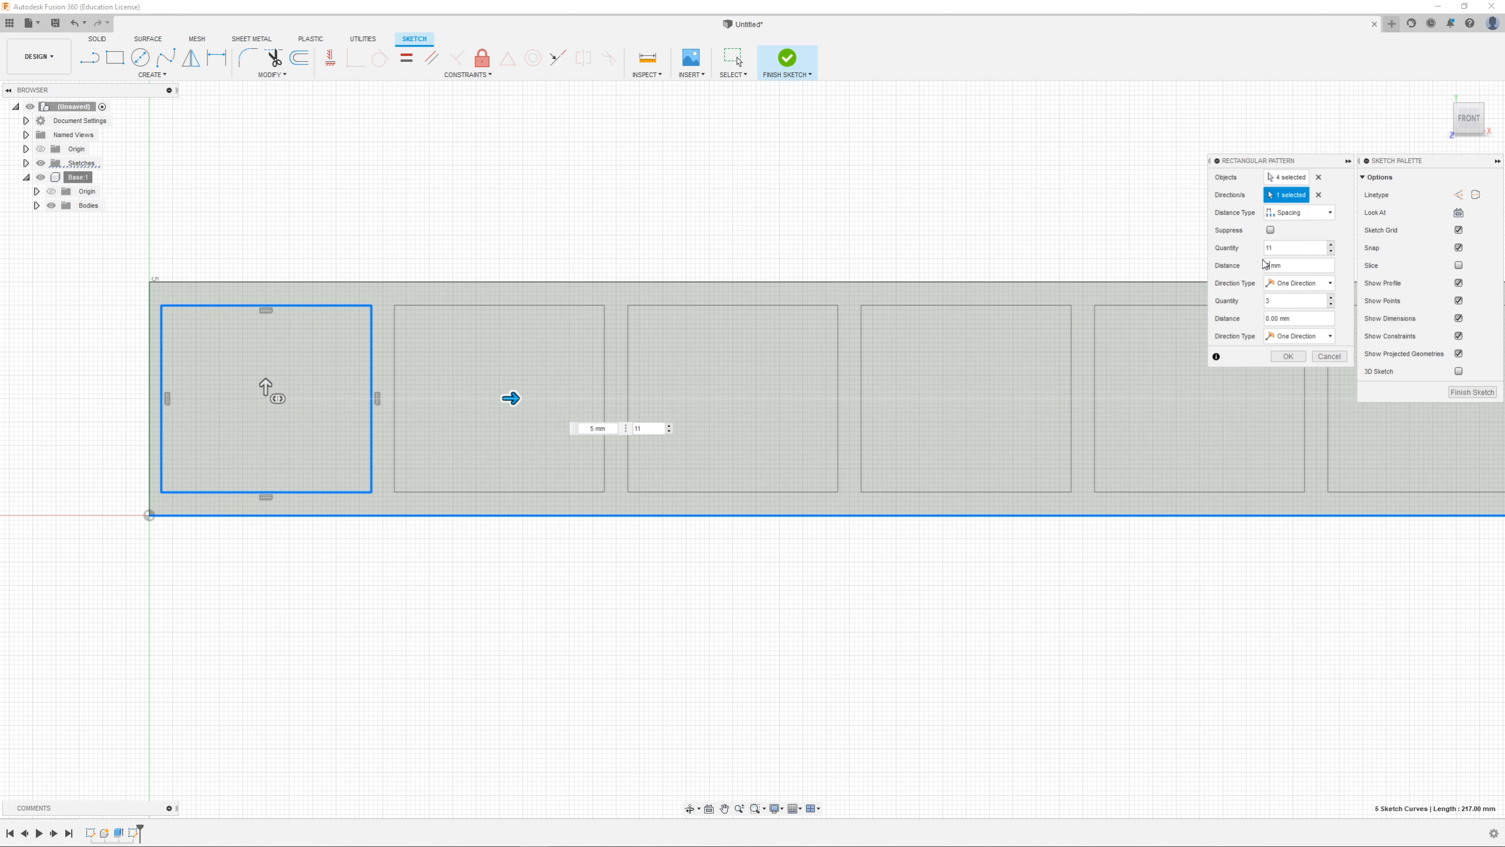
scroll(386, 646, down, 5)
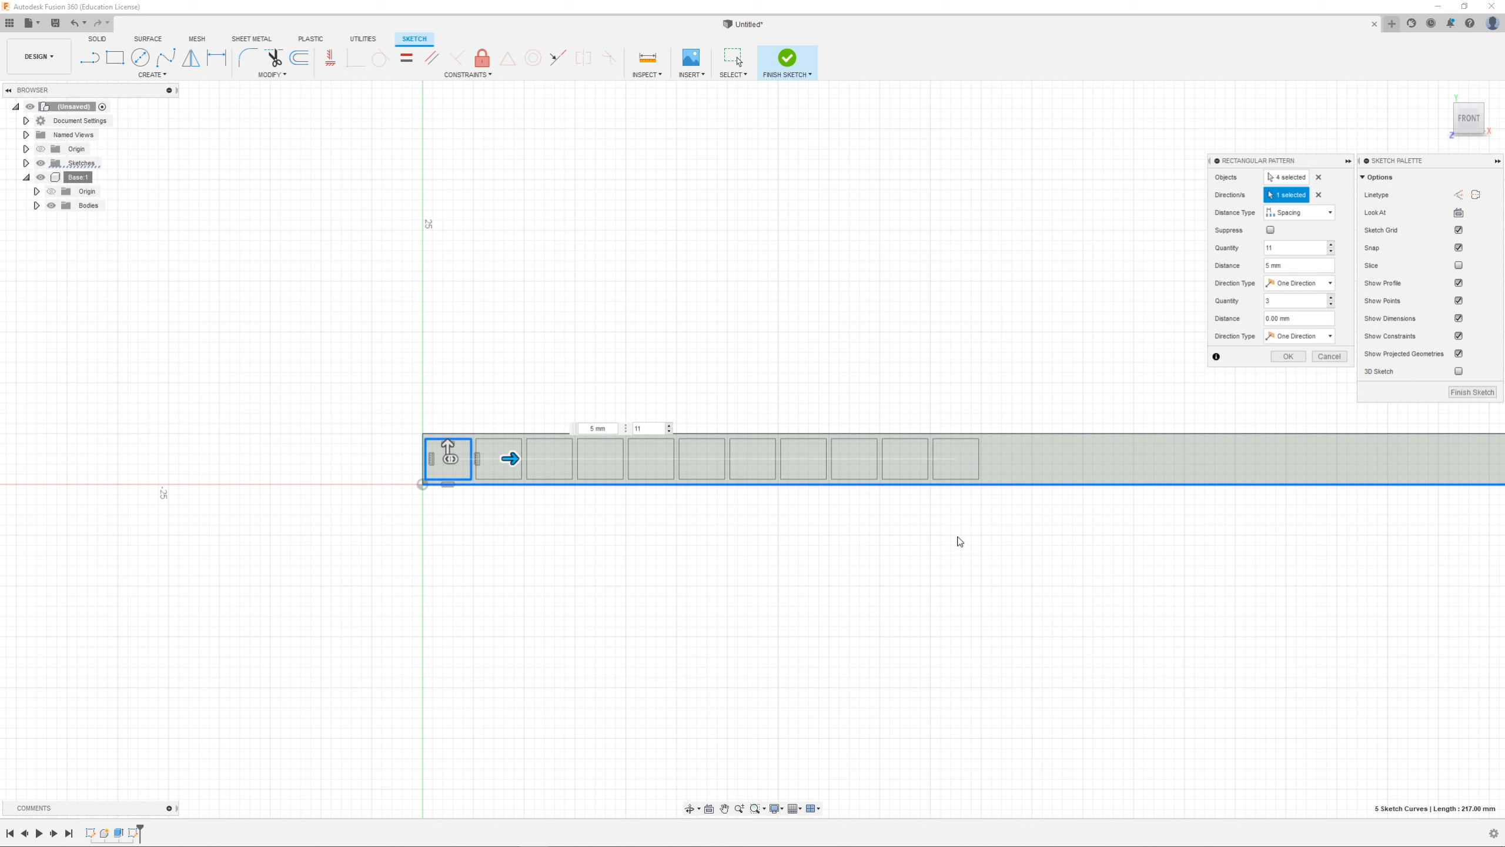
Step: Increase the pattern quantity to 40 to fill the whole front face, and create the pattern
click(1331, 245)
click(1331, 245)
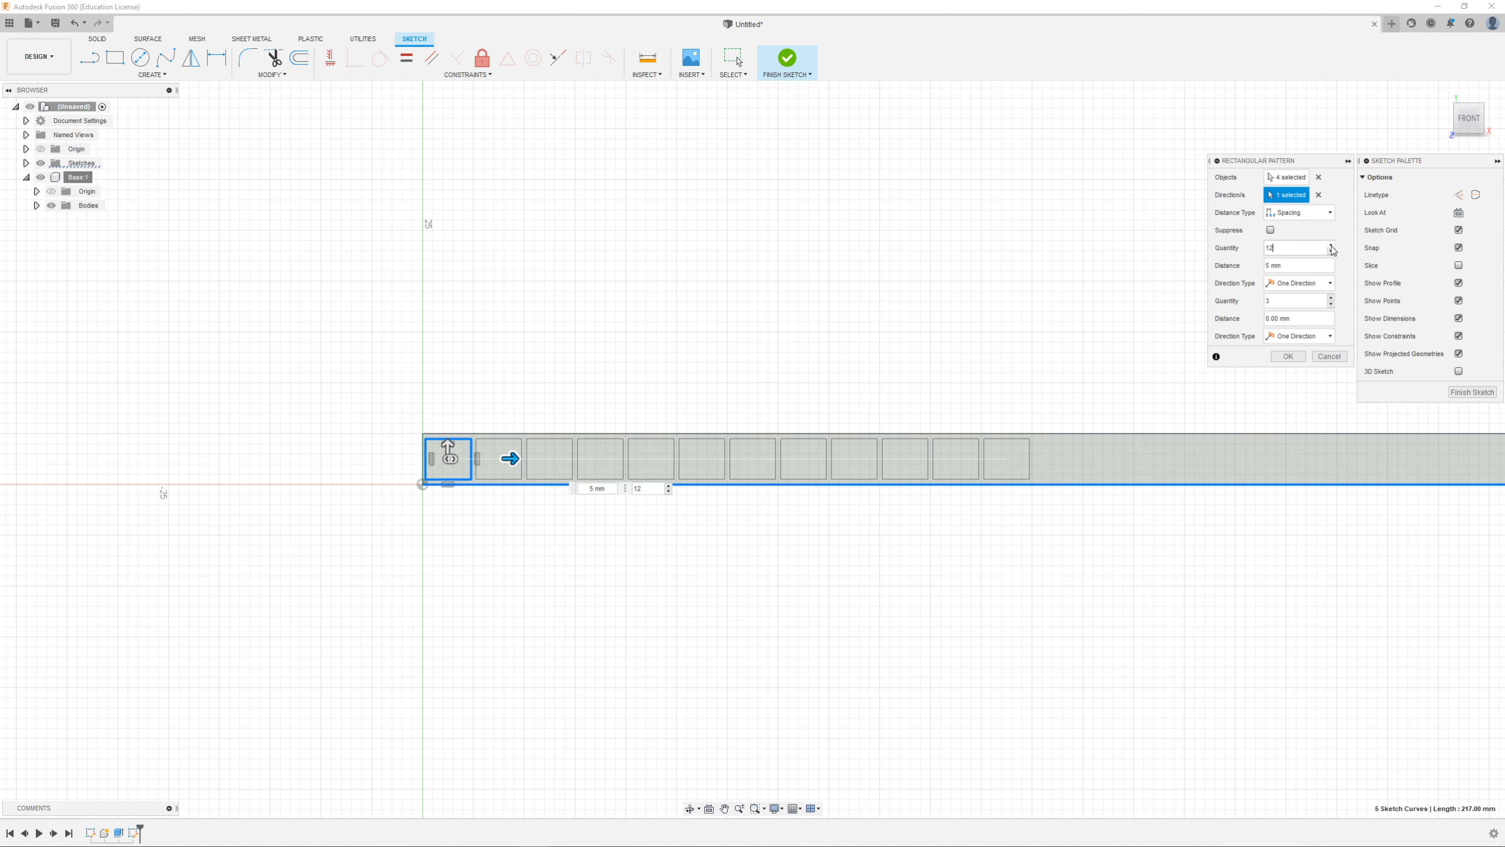
click(1331, 245)
click(1331, 244)
scroll(360, 514, down, 5)
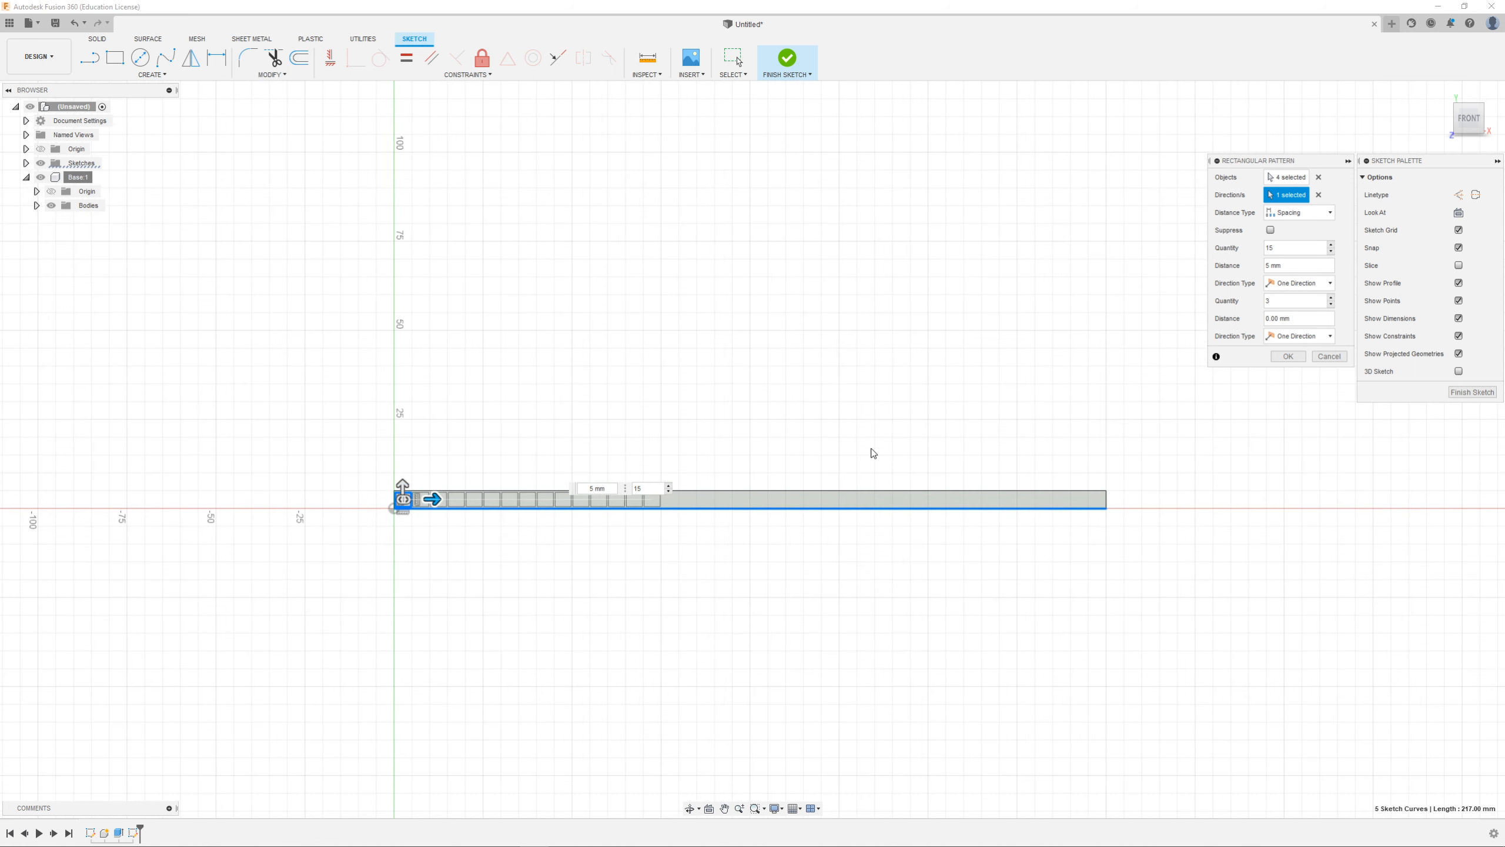
click(1331, 245)
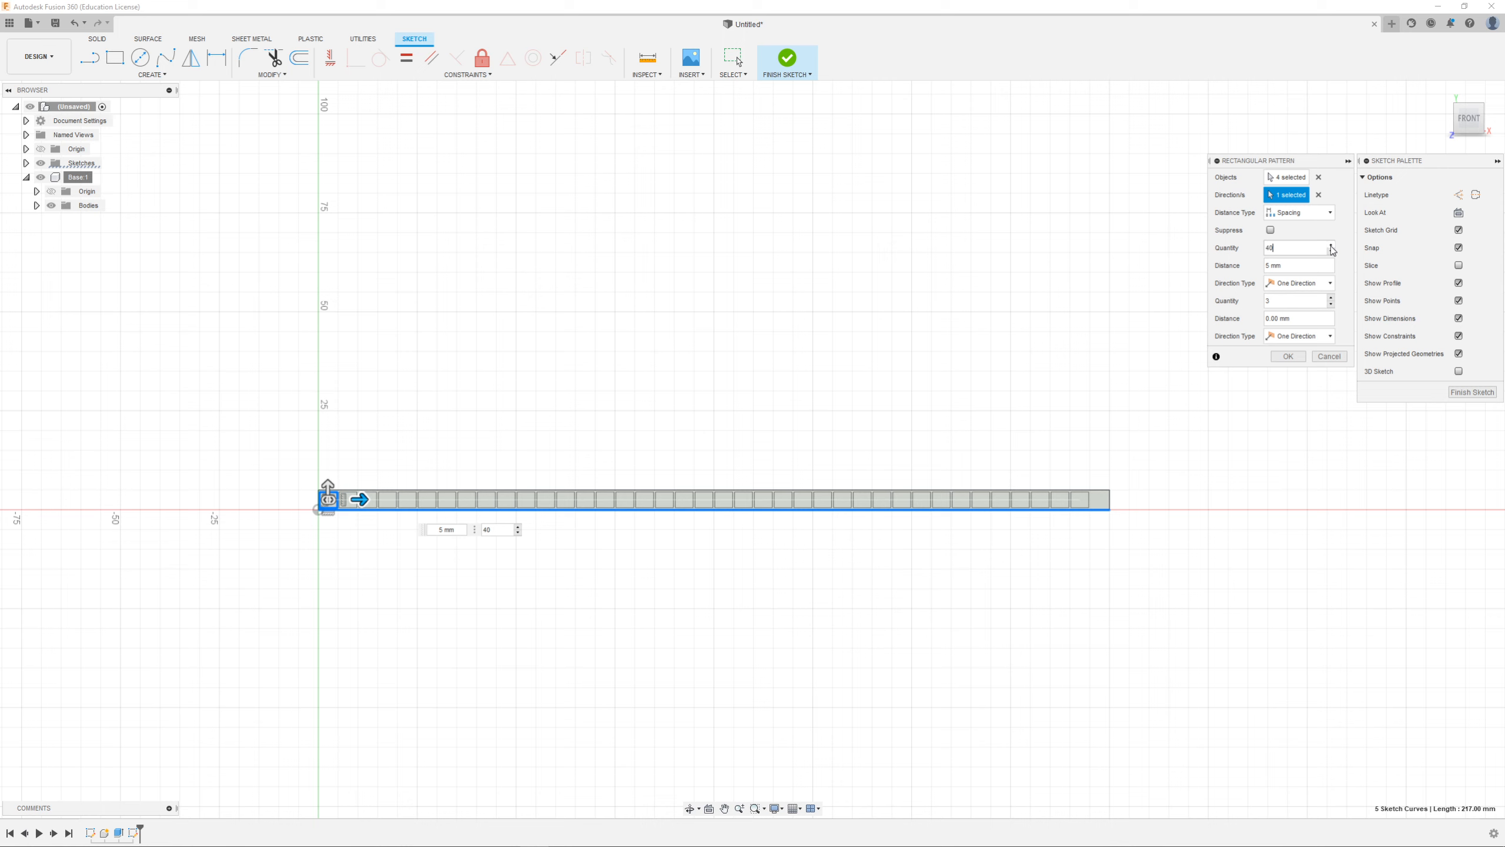
click(1289, 355)
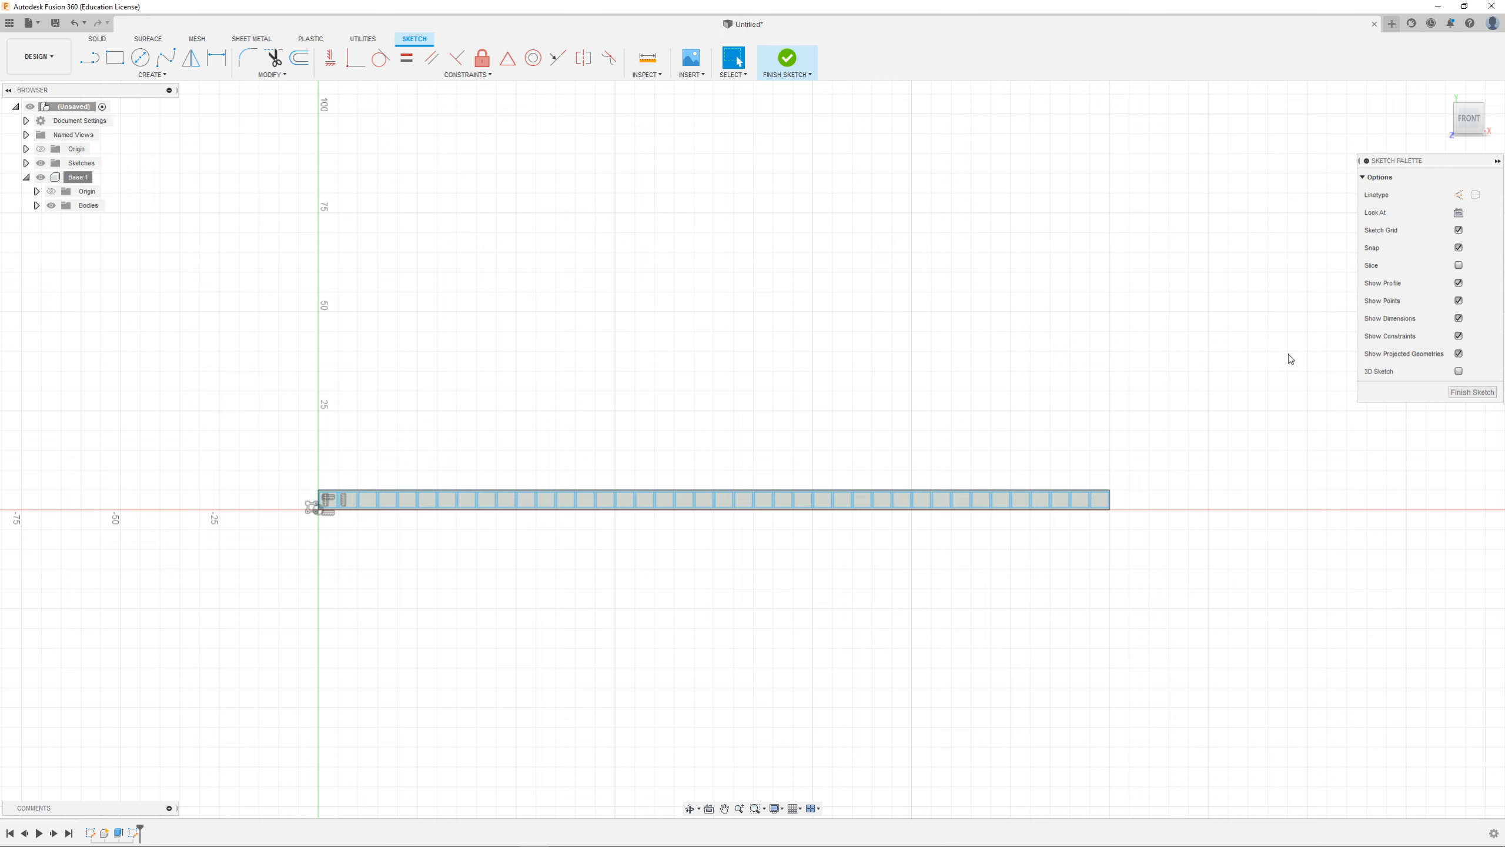
Step: Finish the front-face sketch containing the row of small rectangles
scroll(289, 694, up, 3)
shift+middle_drag(977, 447, 937, 471)
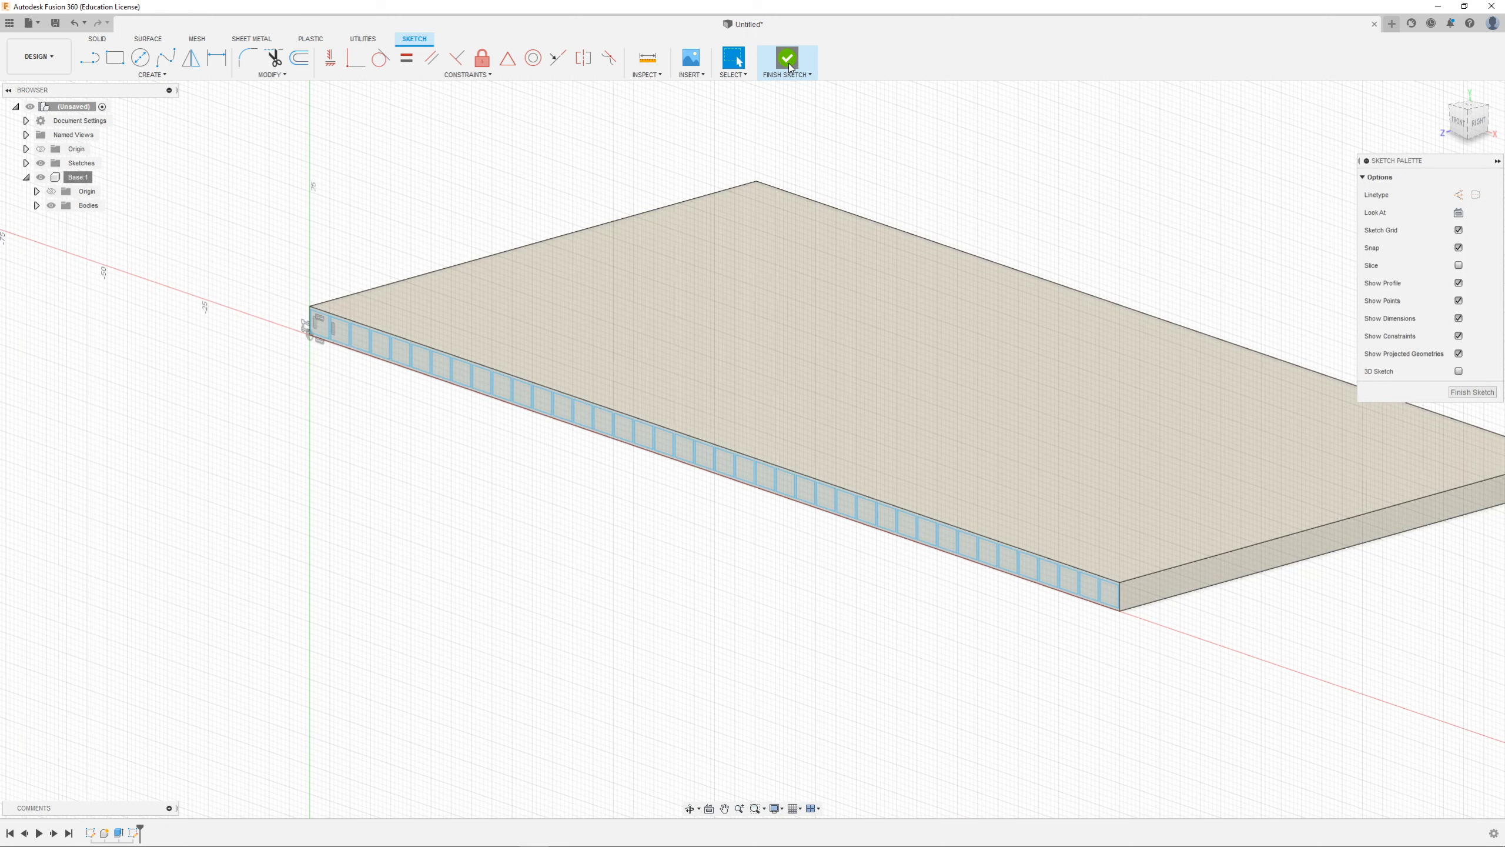
click(788, 60)
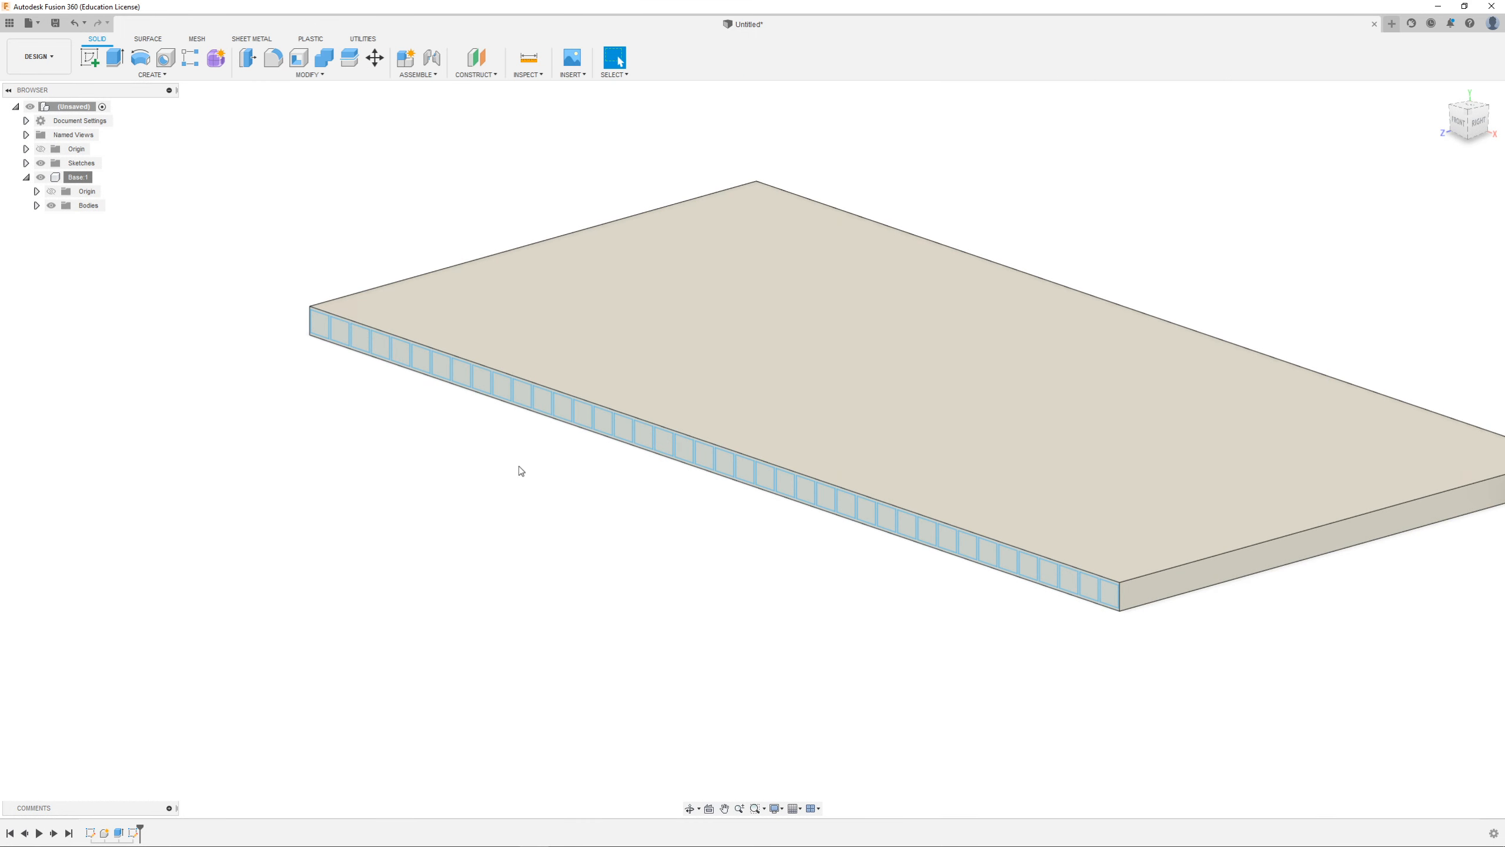
Step: Start an Extrude and select all 40 small rectangles on the plate's front face as its profiles
click(112, 60)
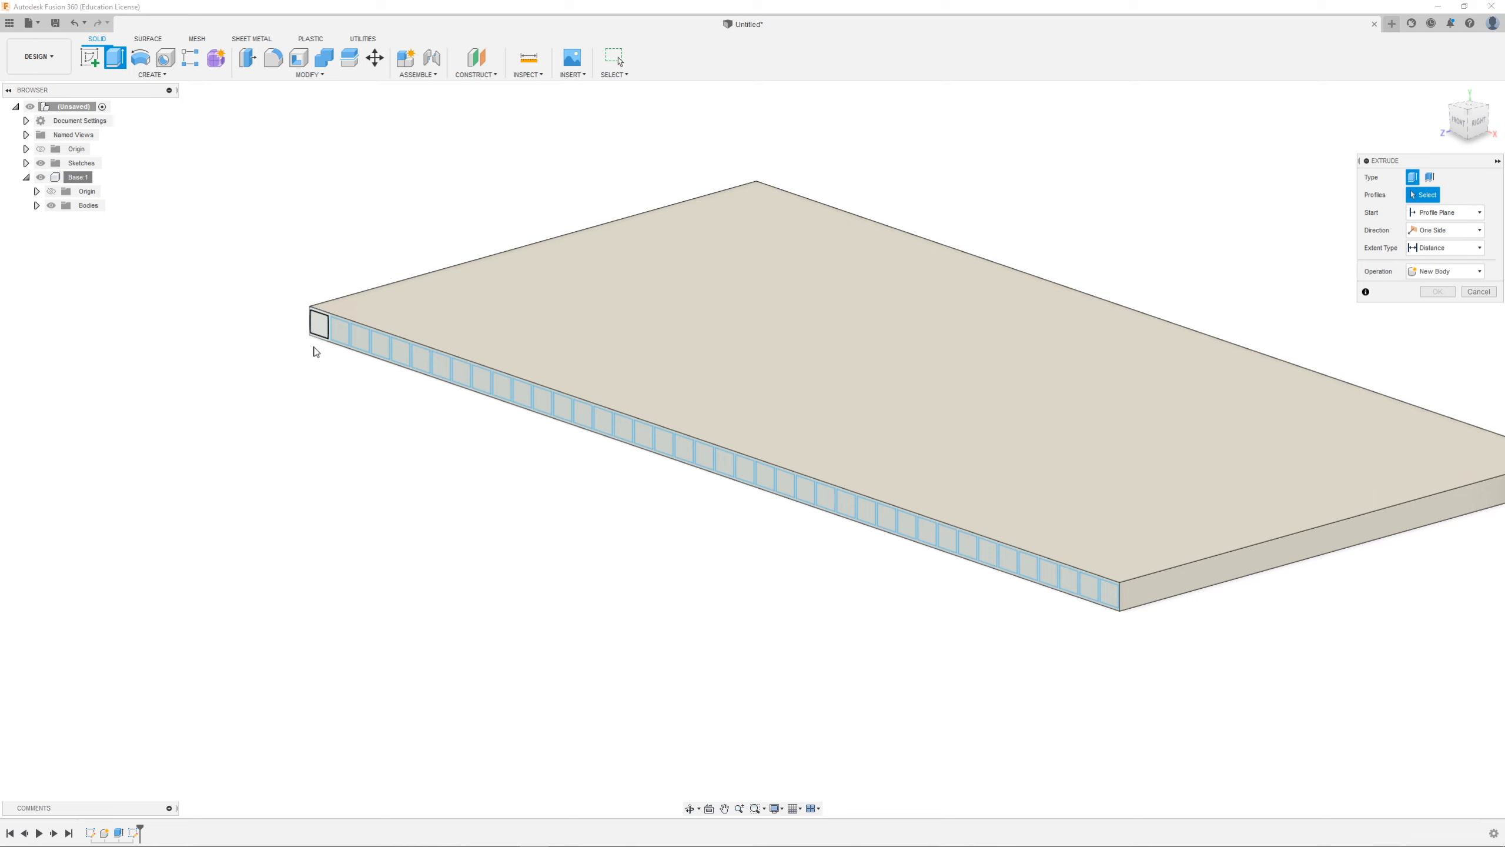
scroll(298, 356, up, 3)
click(356, 287)
click(402, 304)
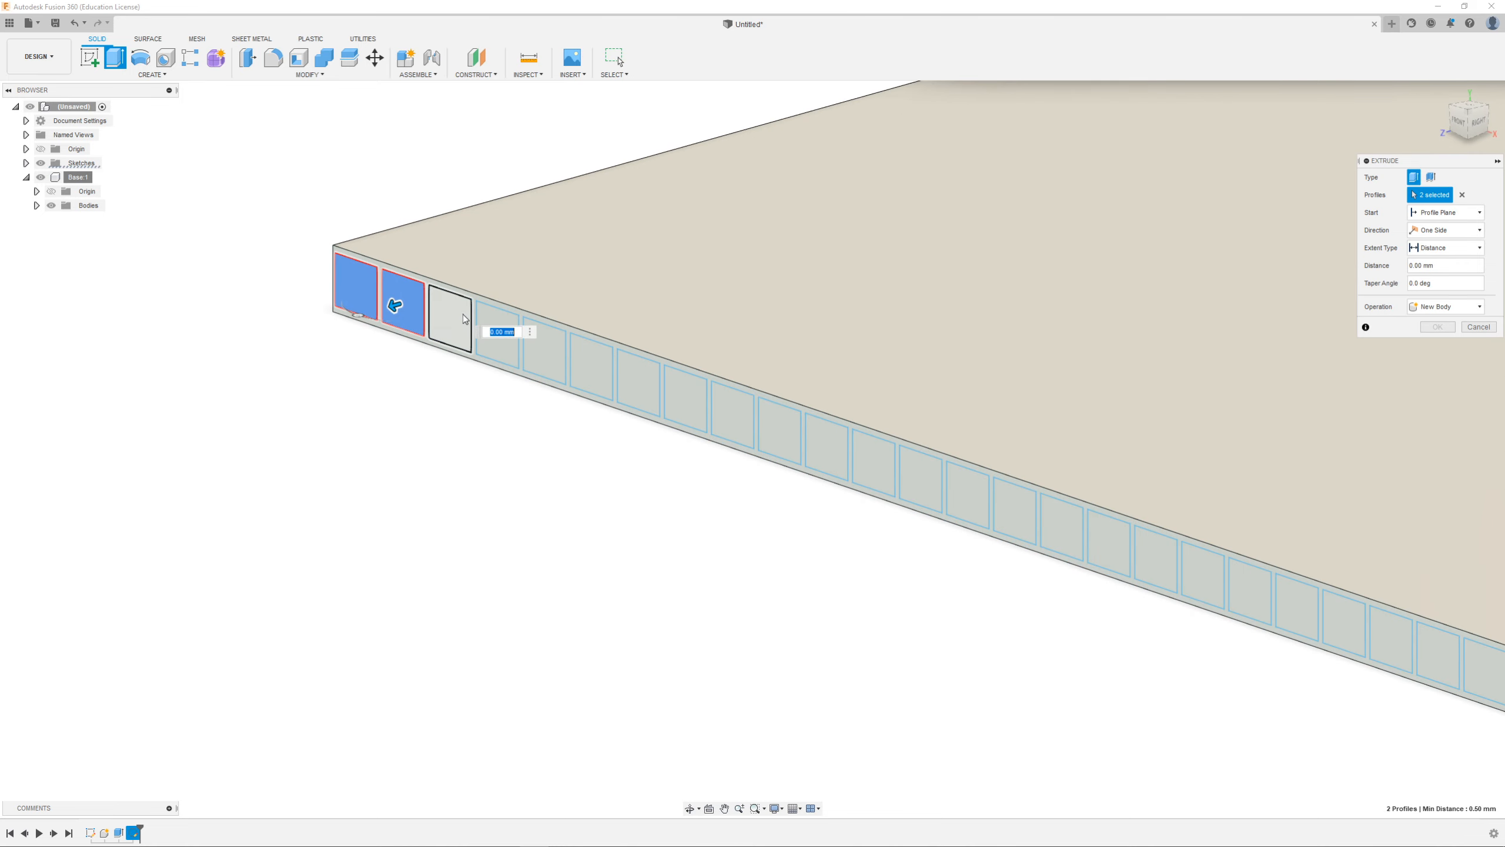
click(450, 320)
click(505, 323)
click(542, 344)
click(590, 364)
click(637, 383)
click(670, 412)
scroll(666, 427, down, 2)
click(700, 434)
click(732, 444)
click(764, 454)
click(796, 466)
click(827, 478)
click(860, 489)
scroll(538, 491, down, 3)
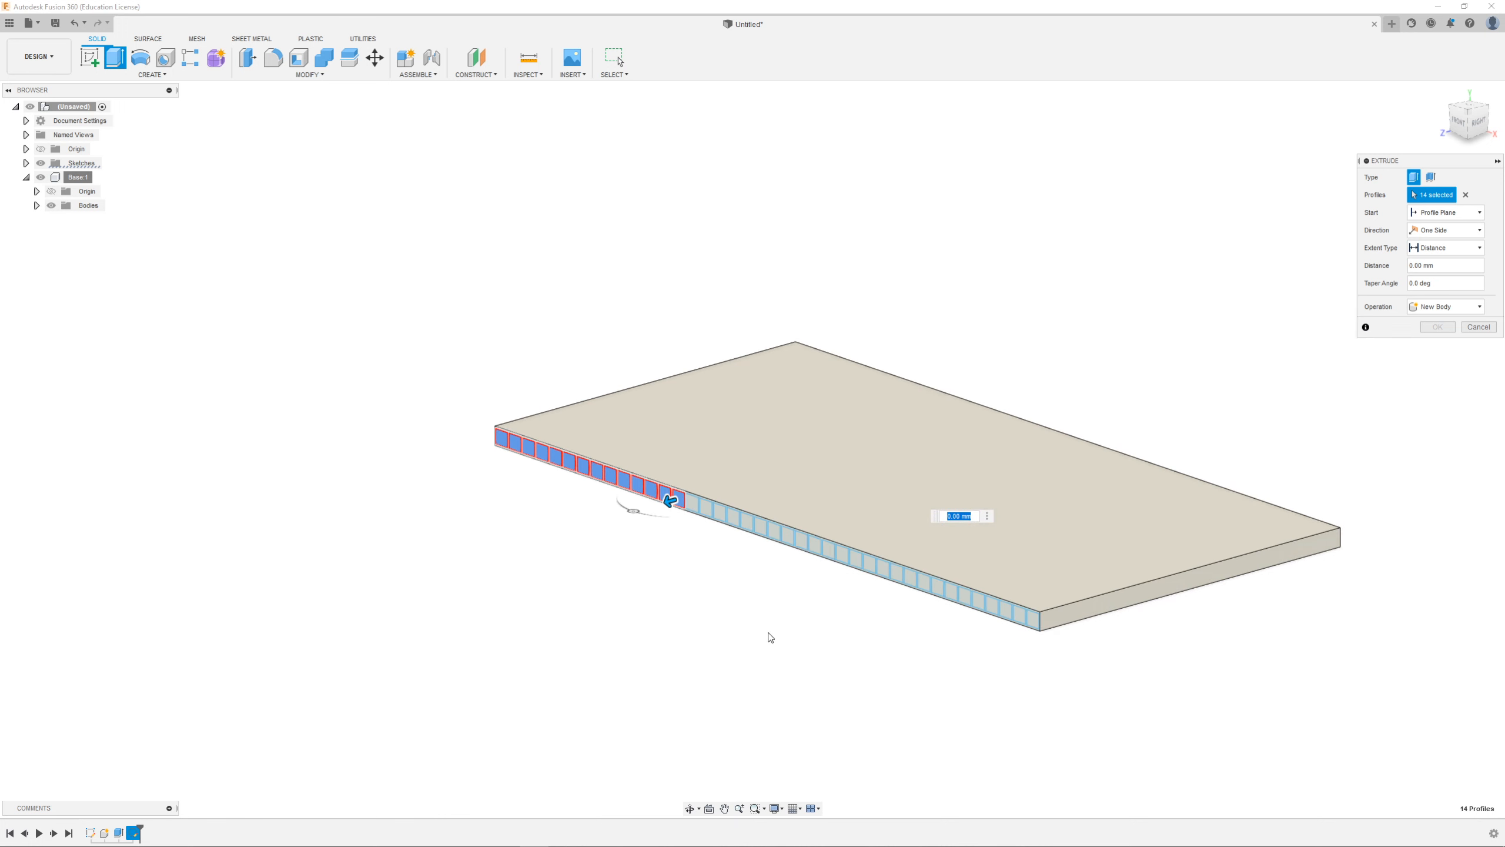
click(684, 490)
click(698, 495)
click(713, 500)
click(728, 504)
click(743, 511)
scroll(776, 575, down, 1)
scroll(772, 561, up, 4)
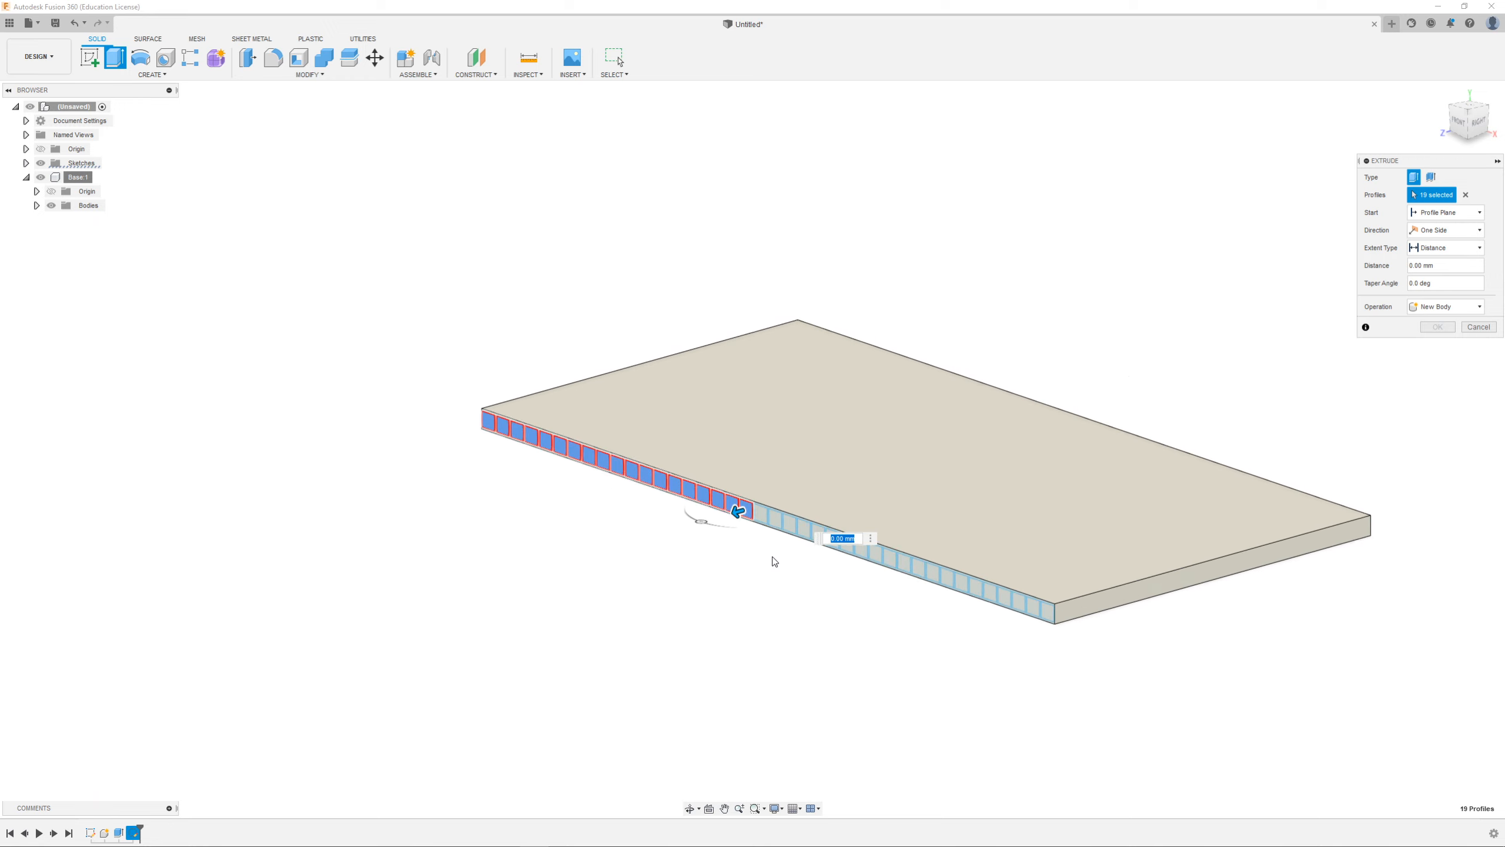
click(674, 513)
click(704, 525)
click(733, 537)
click(793, 557)
click(1270, 714)
click(1242, 706)
click(1213, 698)
click(1183, 686)
click(1152, 676)
click(1123, 665)
click(1092, 655)
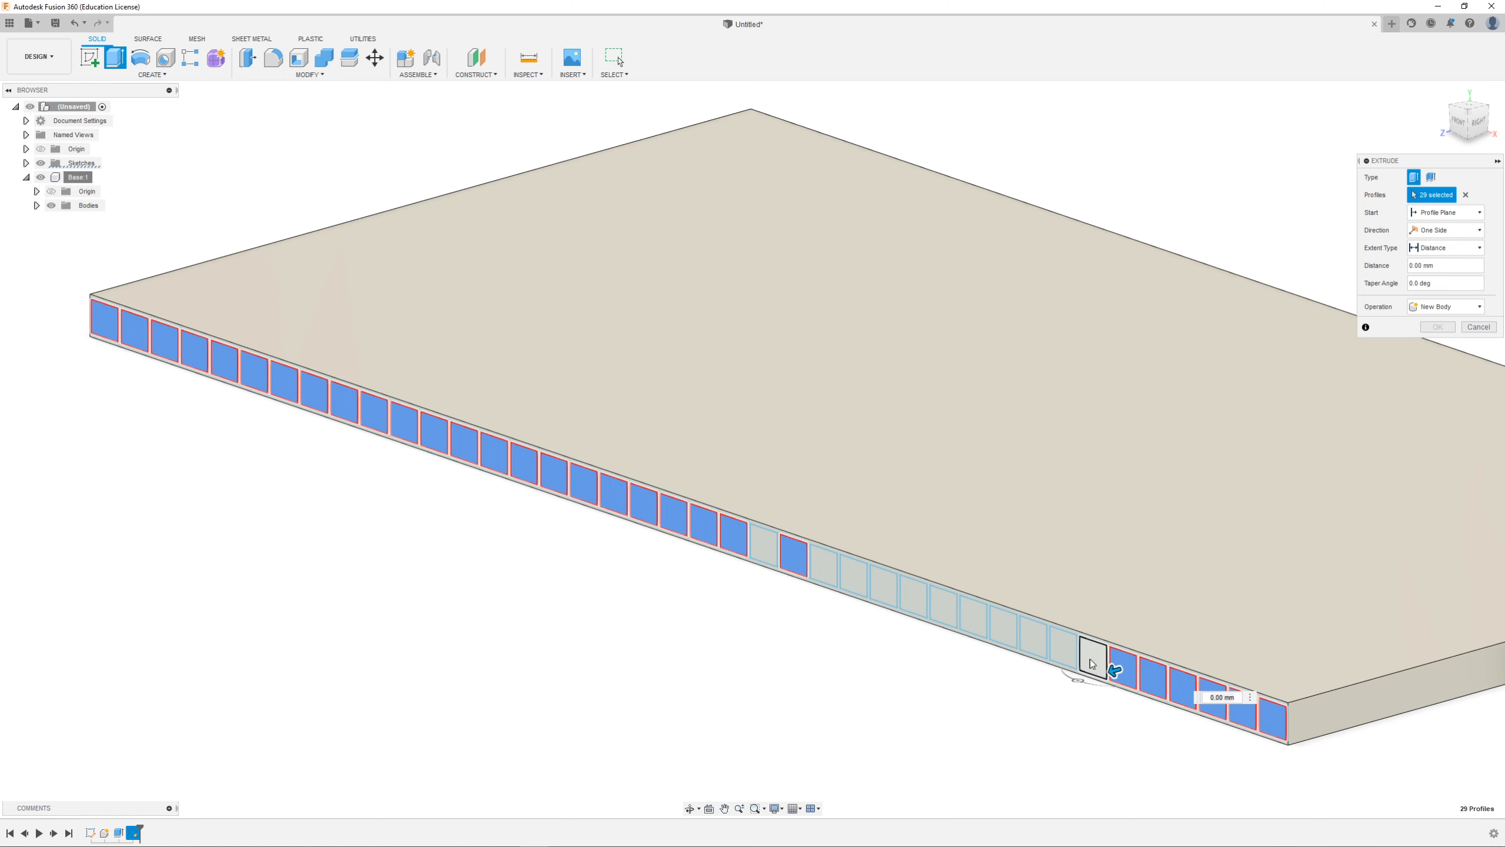
click(1055, 643)
click(1026, 633)
click(996, 623)
click(966, 612)
click(936, 602)
click(906, 592)
click(877, 582)
click(847, 572)
click(818, 562)
click(758, 544)
scroll(452, 548, down, 3)
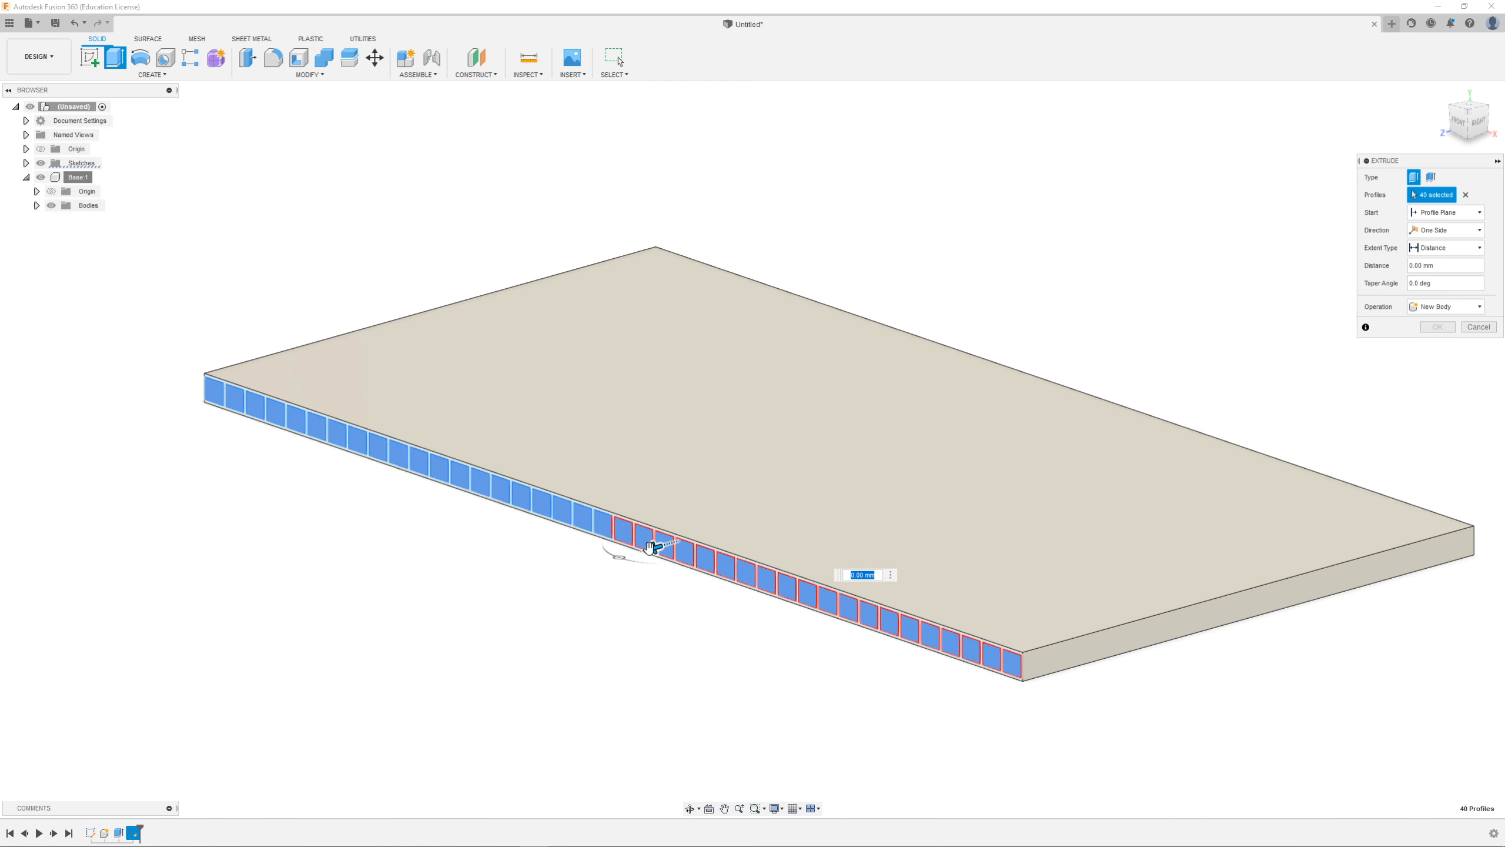
Step: Cut the selected rectangles through the full depth of the plate with an extrude distance of -113 mm
drag(655, 546, 511, 590)
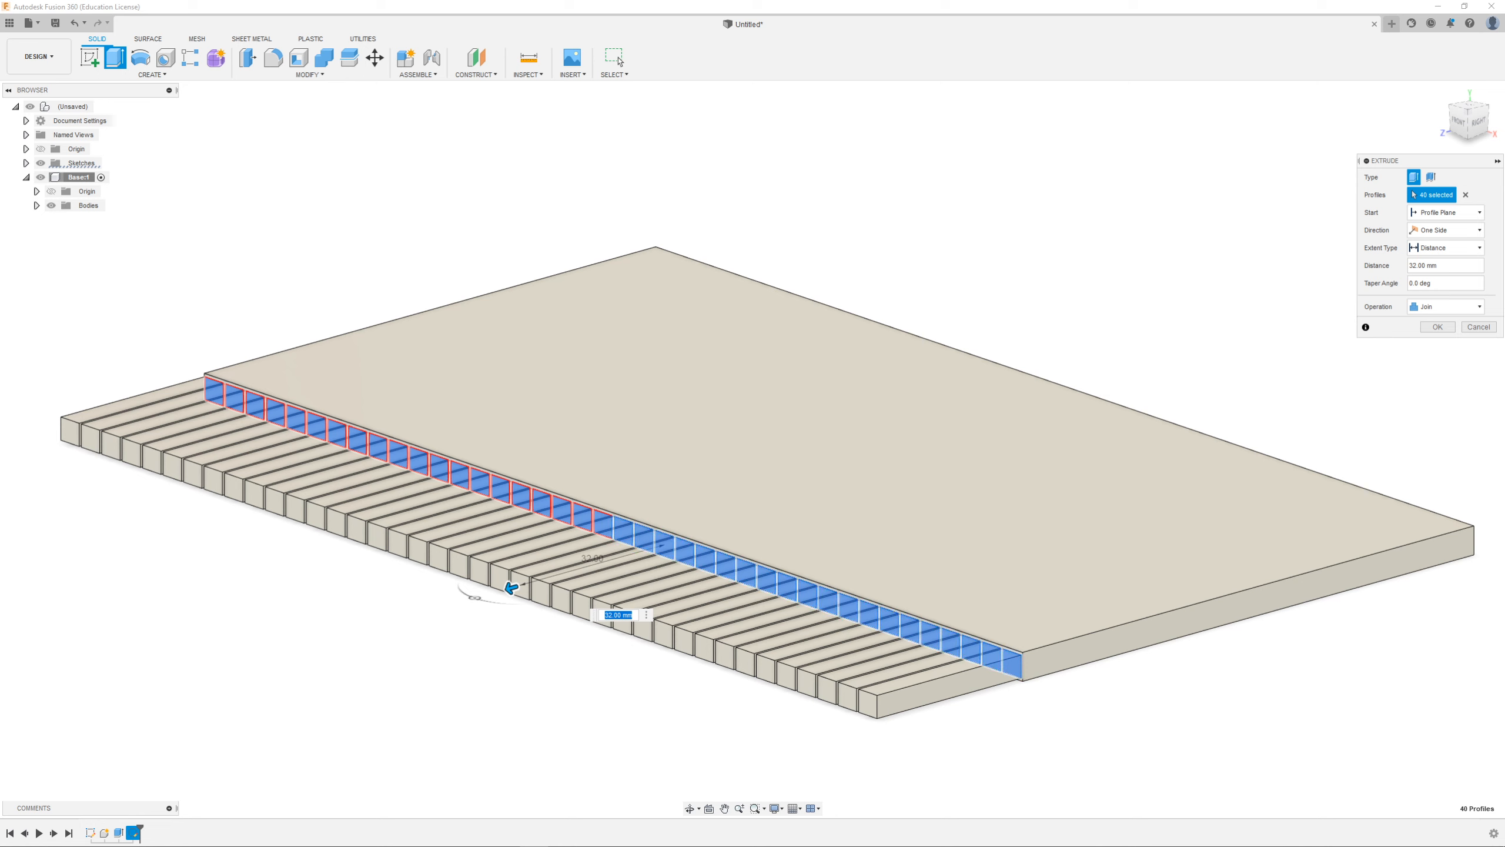
drag(511, 586, 914, 439)
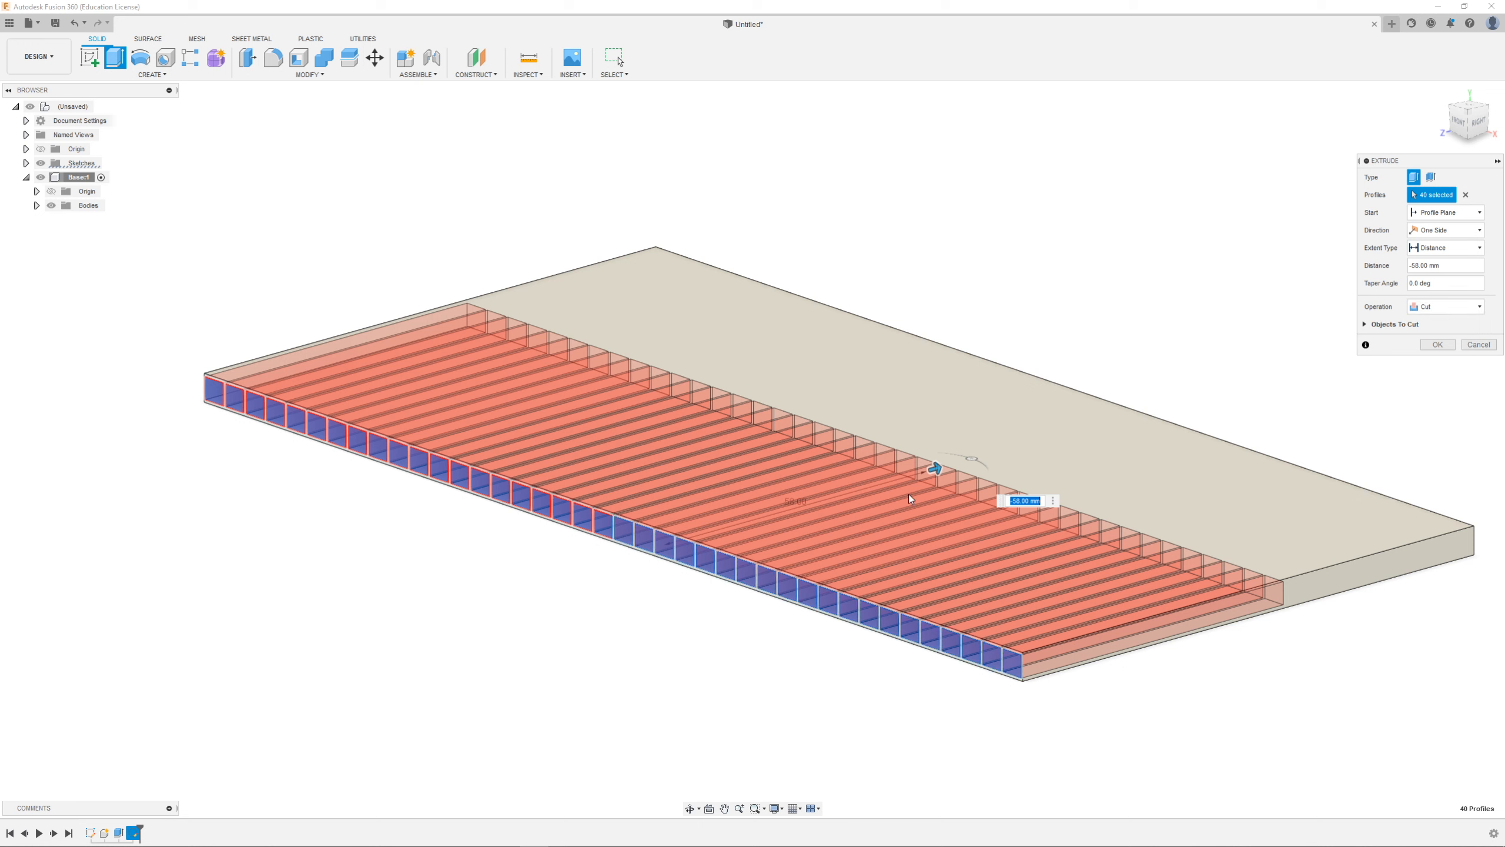
drag(963, 458, 1206, 386)
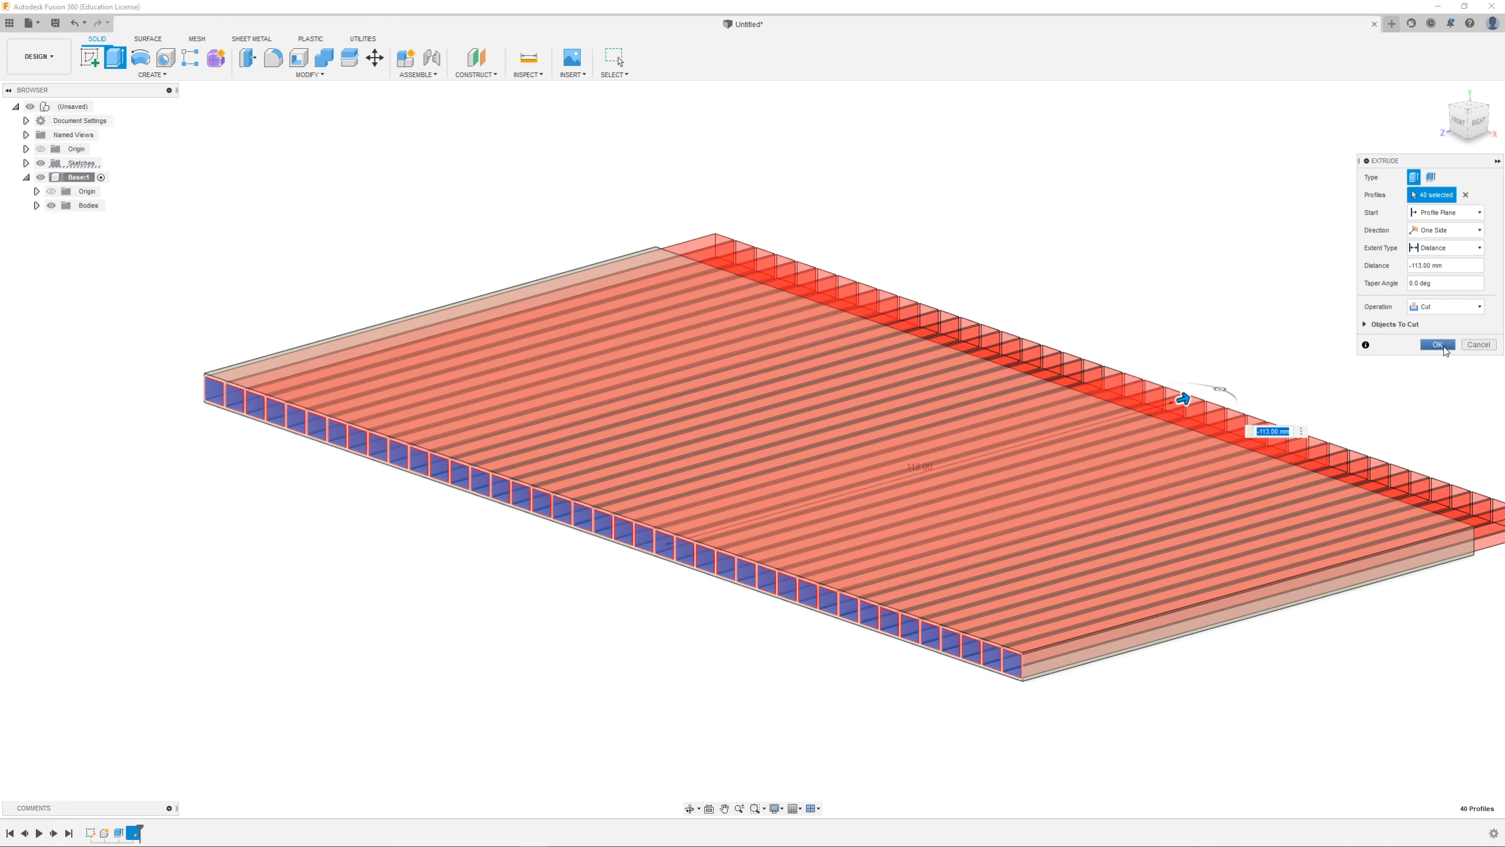
click(1438, 346)
Step: Create a new sketch on the plate's top face
scroll(730, 671, up, 3)
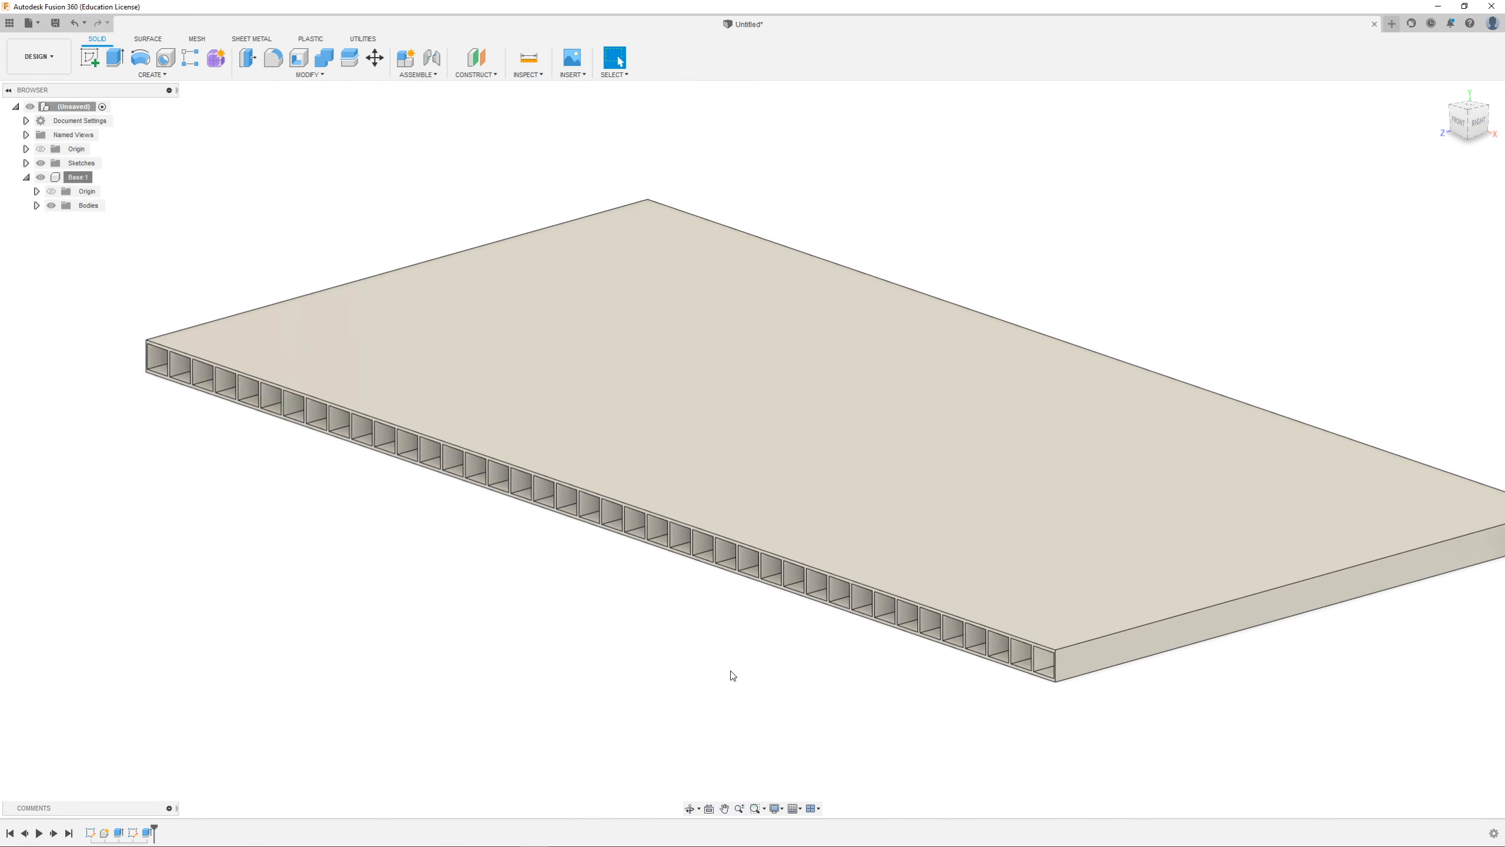
shift+middle_drag(918, 672, 974, 657)
scroll(616, 421, up, 3)
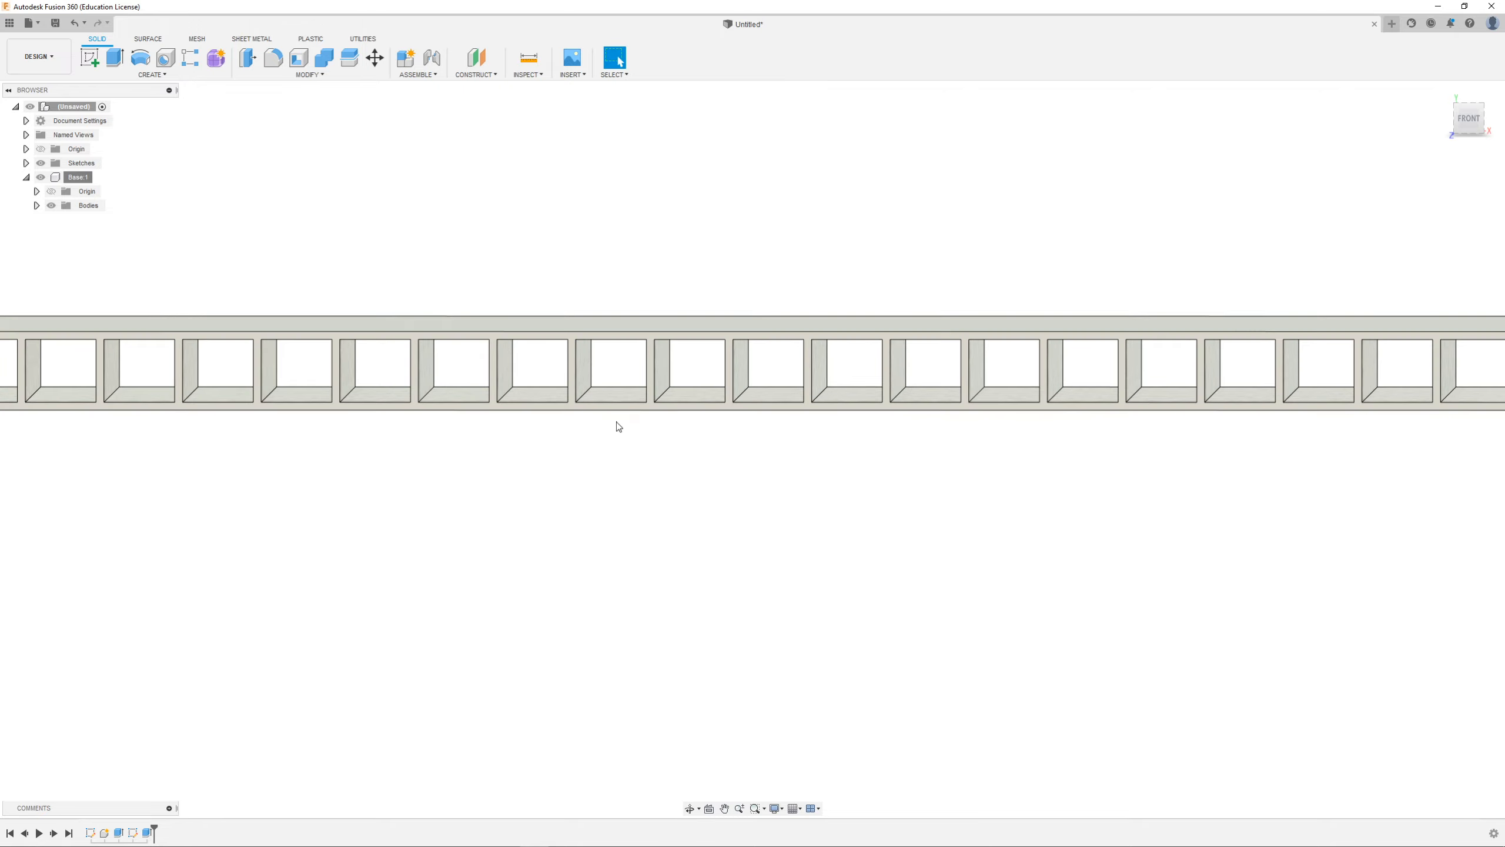
scroll(636, 436, down, 6)
shift+middle_drag(675, 417, 539, 510)
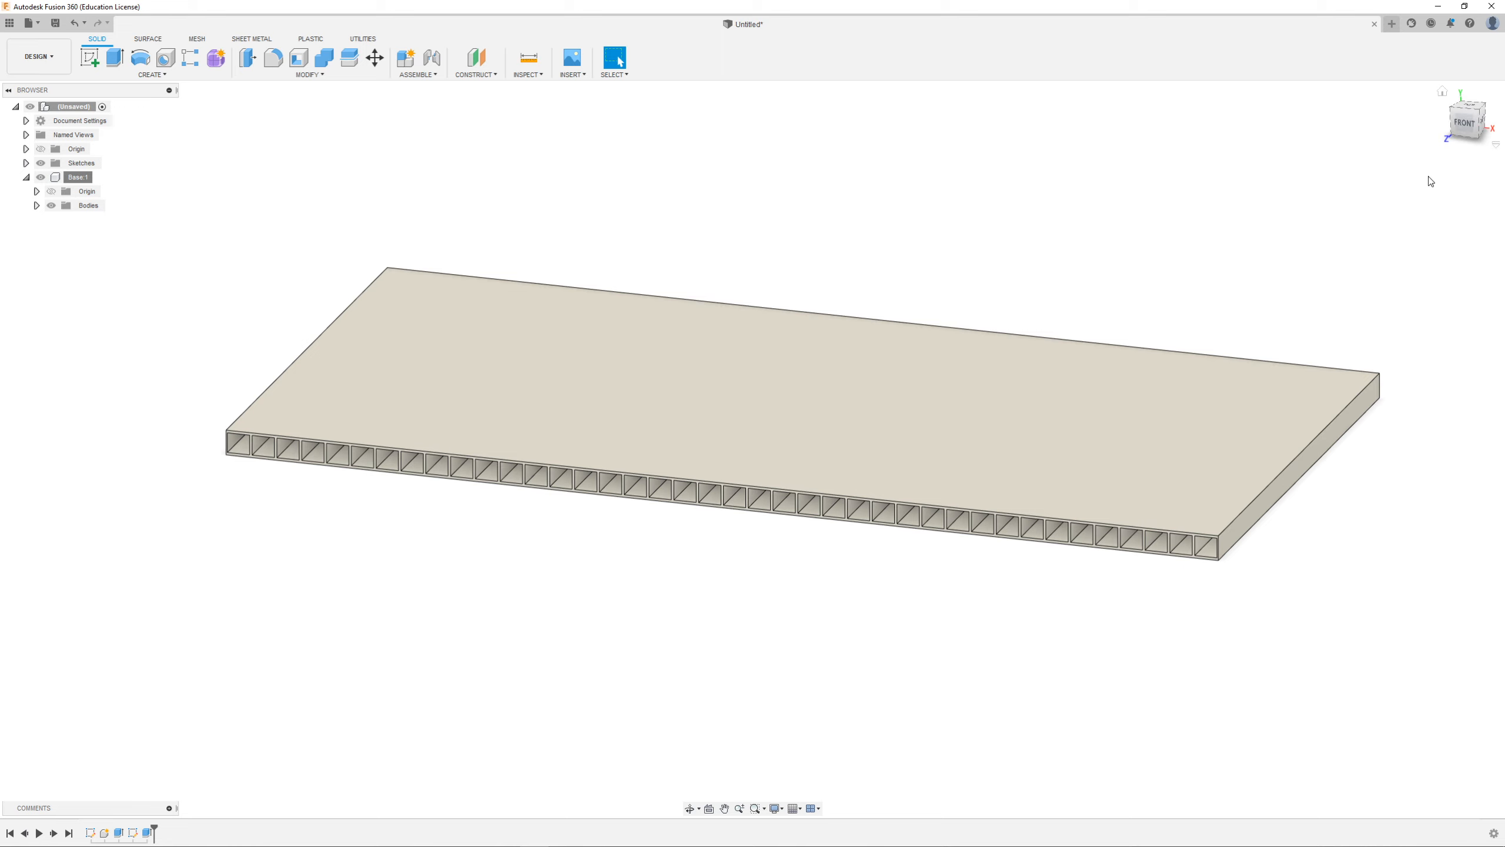
click(1443, 94)
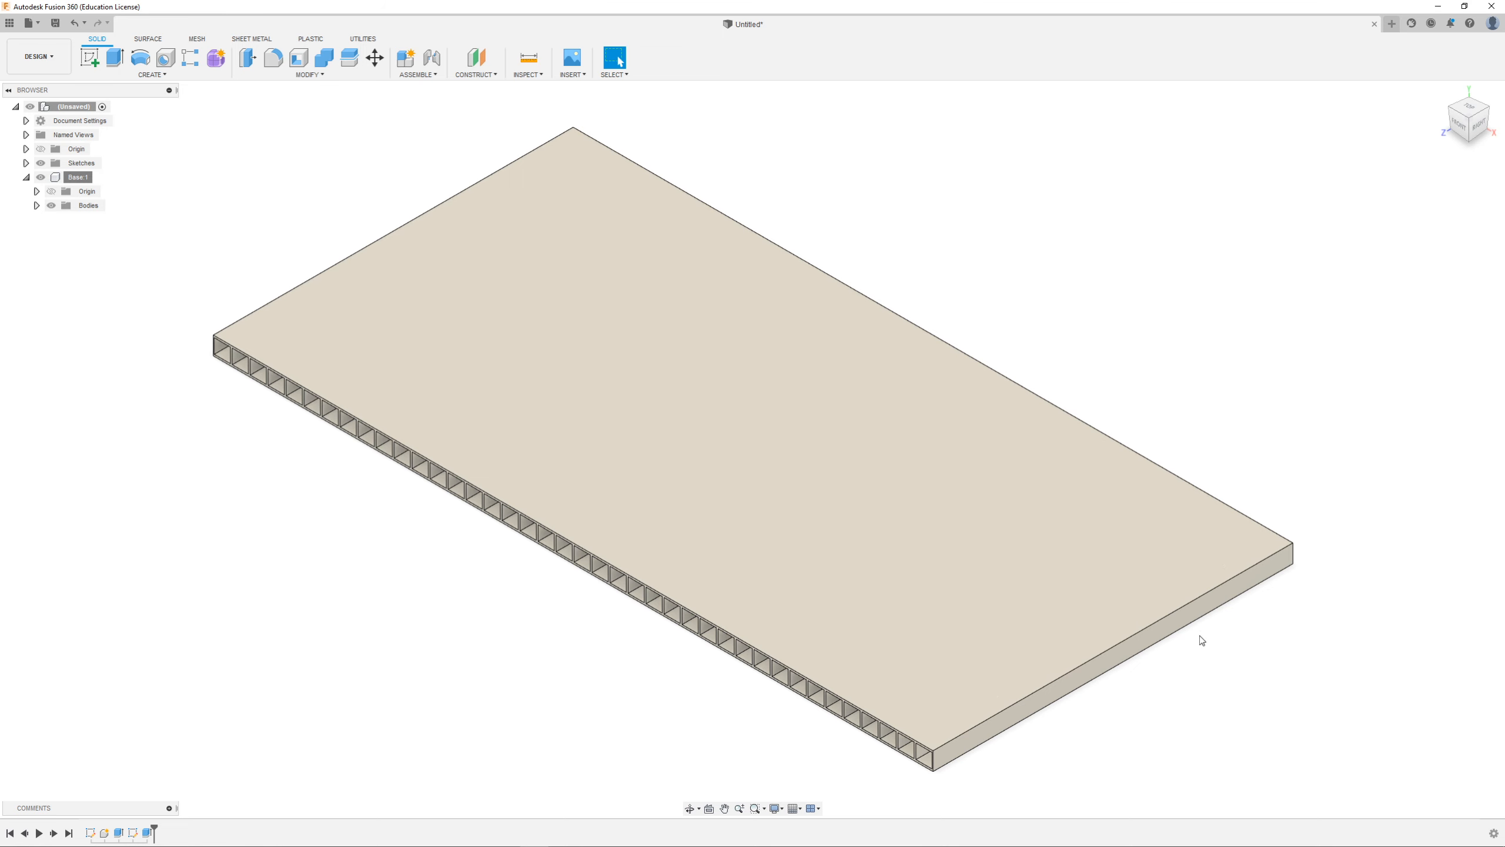
click(92, 58)
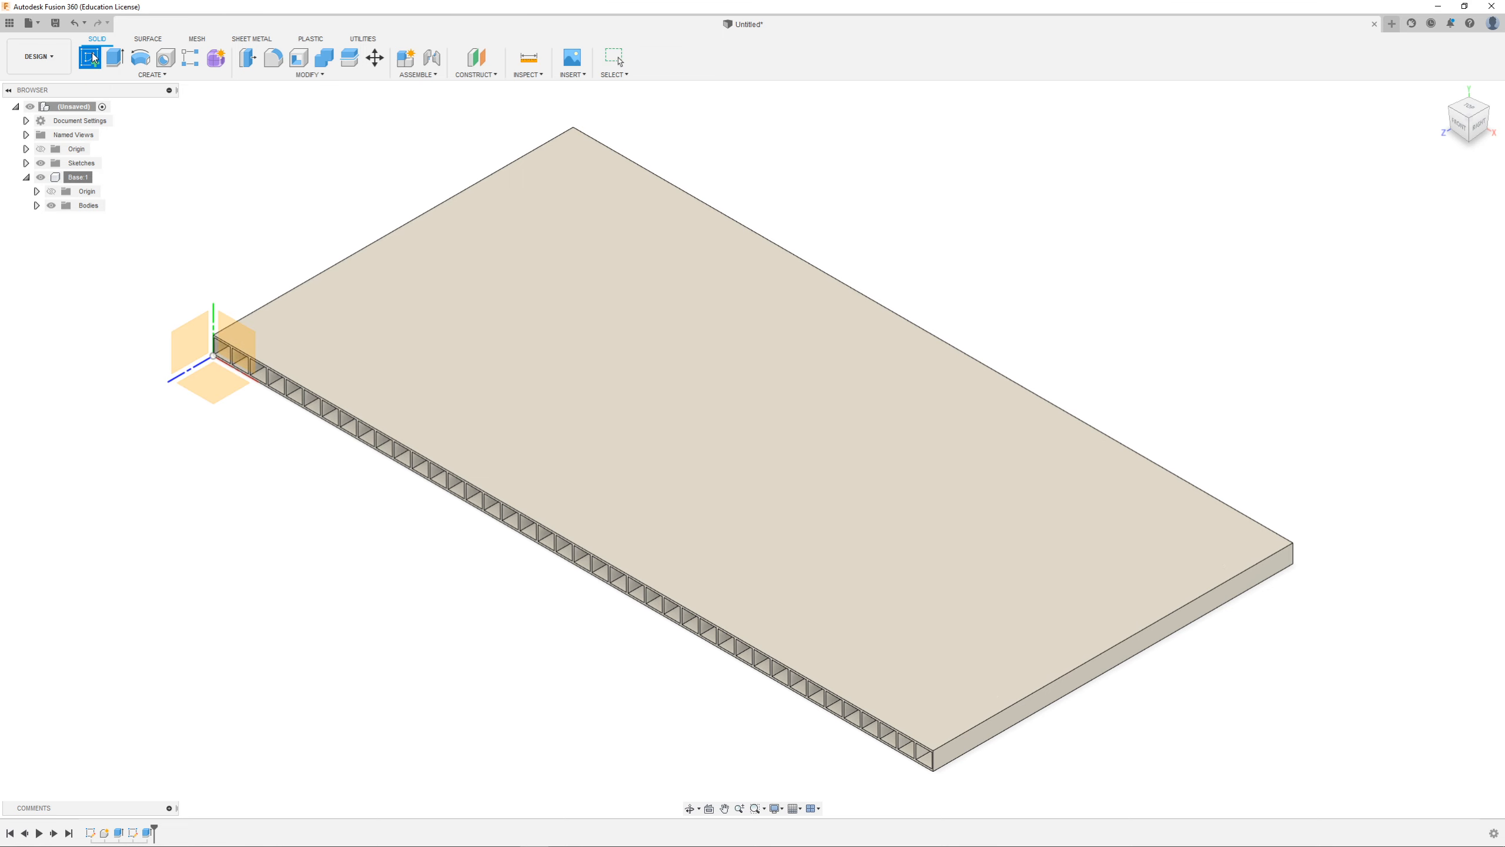
click(649, 382)
click(880, 411)
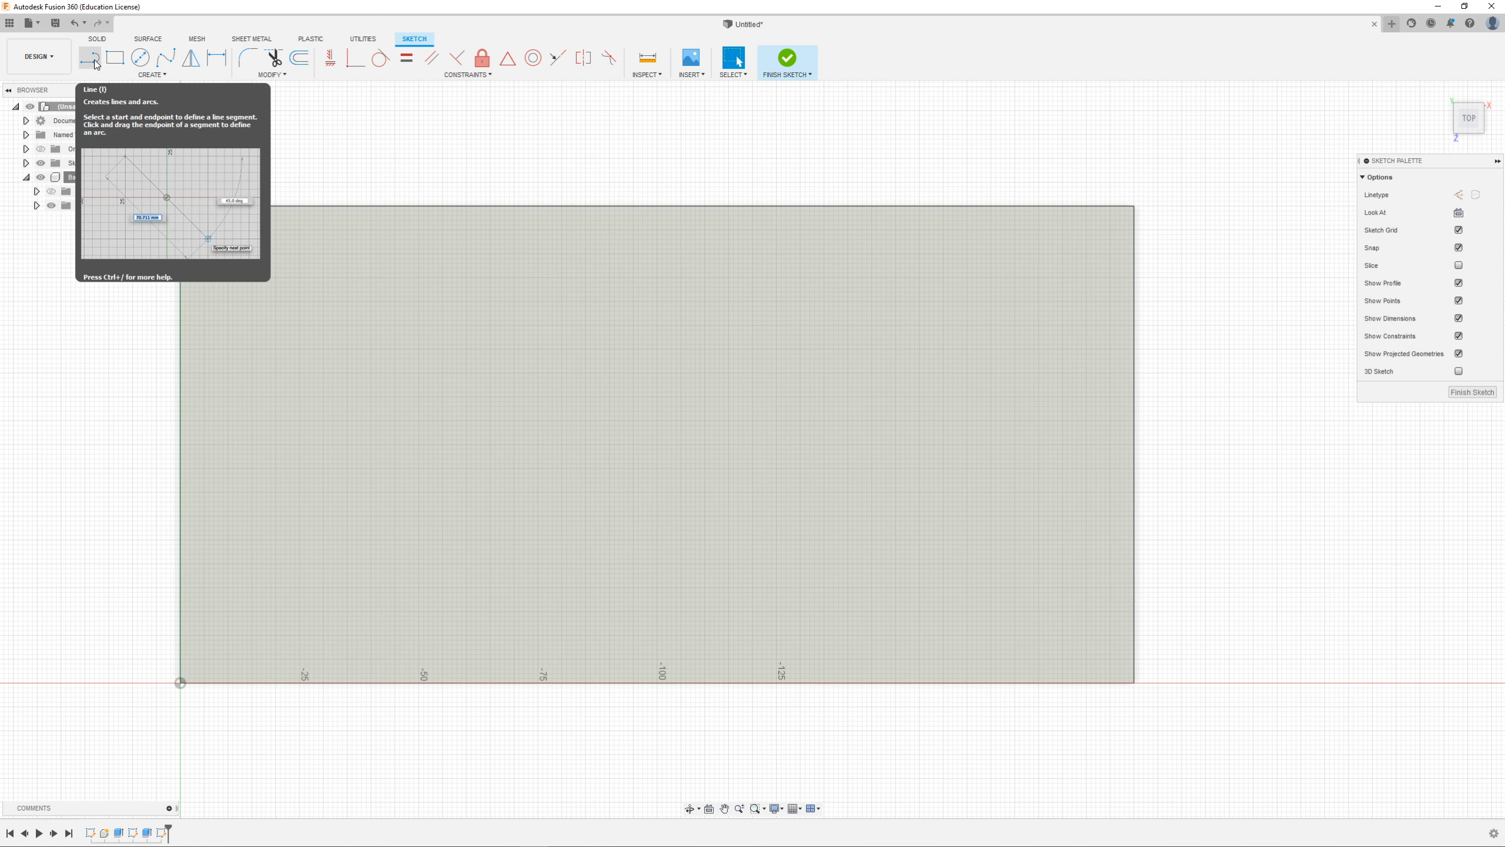
Step: Draw a line about 25 mm long along the plate's back edge, starting from its back-right corner
click(94, 59)
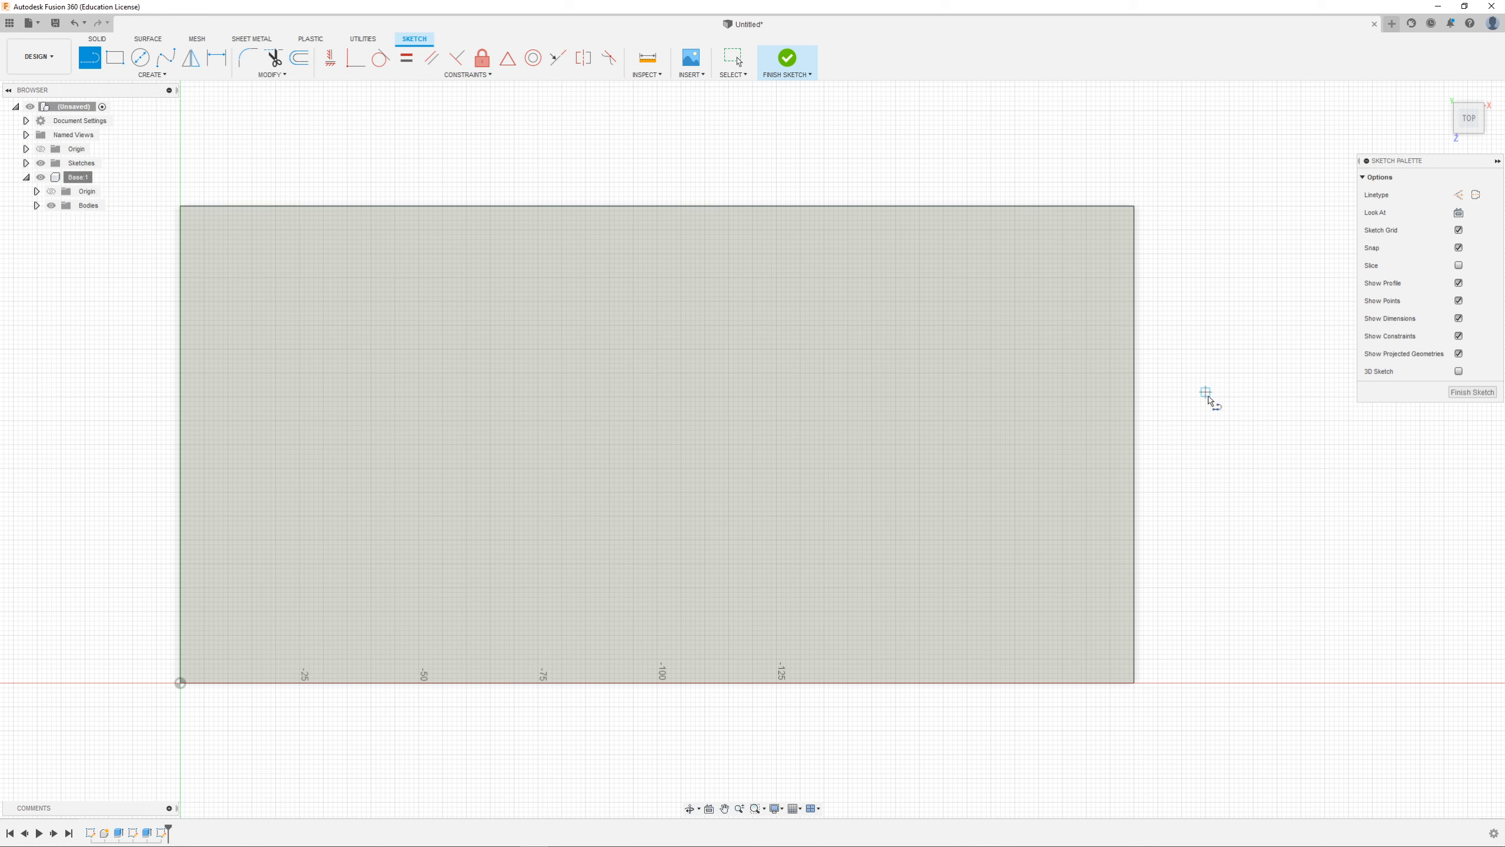
click(1132, 206)
click(1133, 207)
double_click(1015, 206)
click(1014, 206)
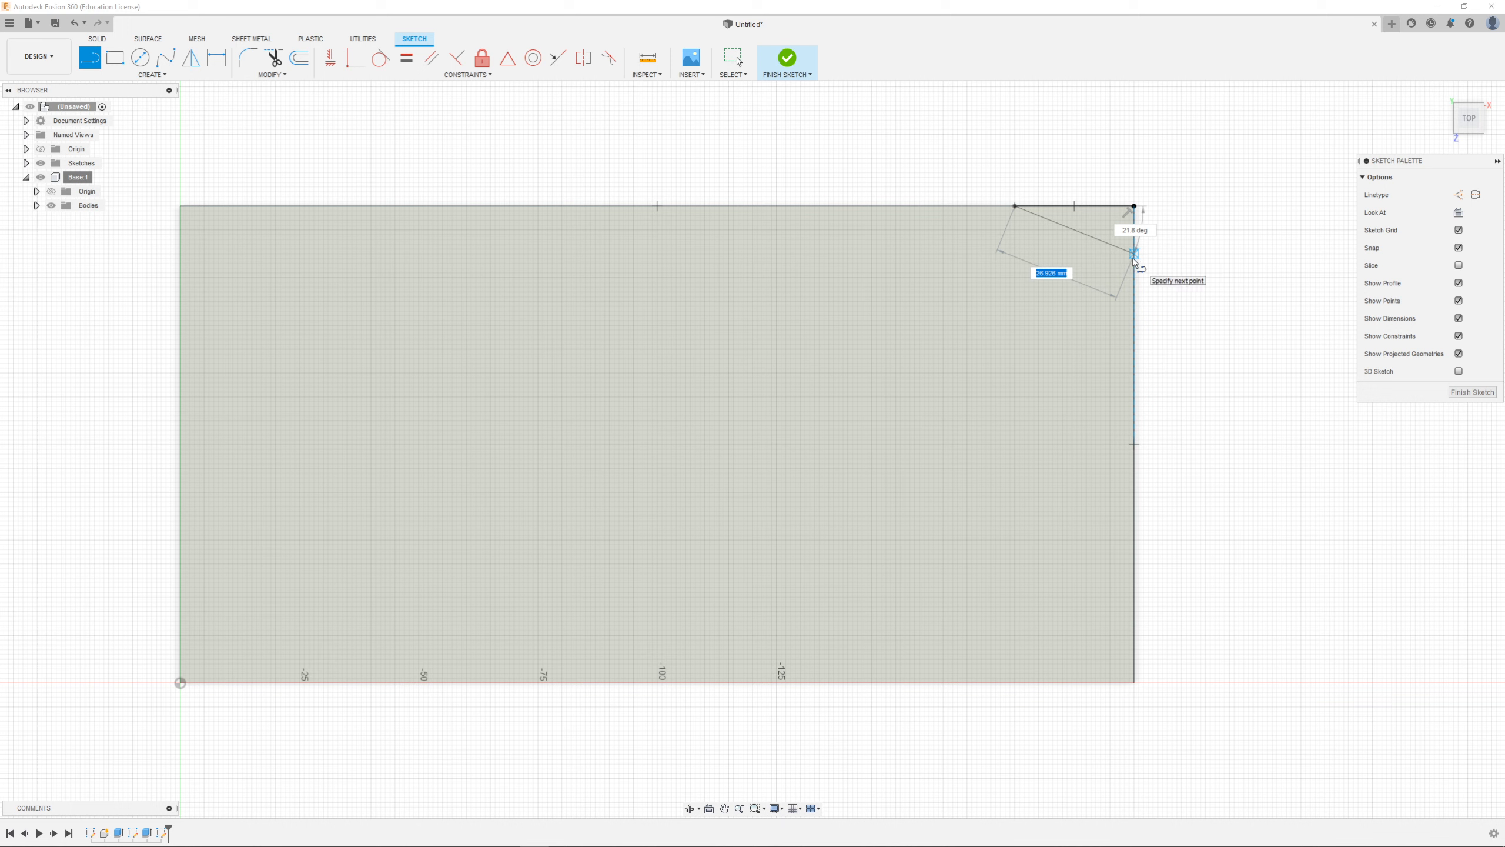
key(Escape)
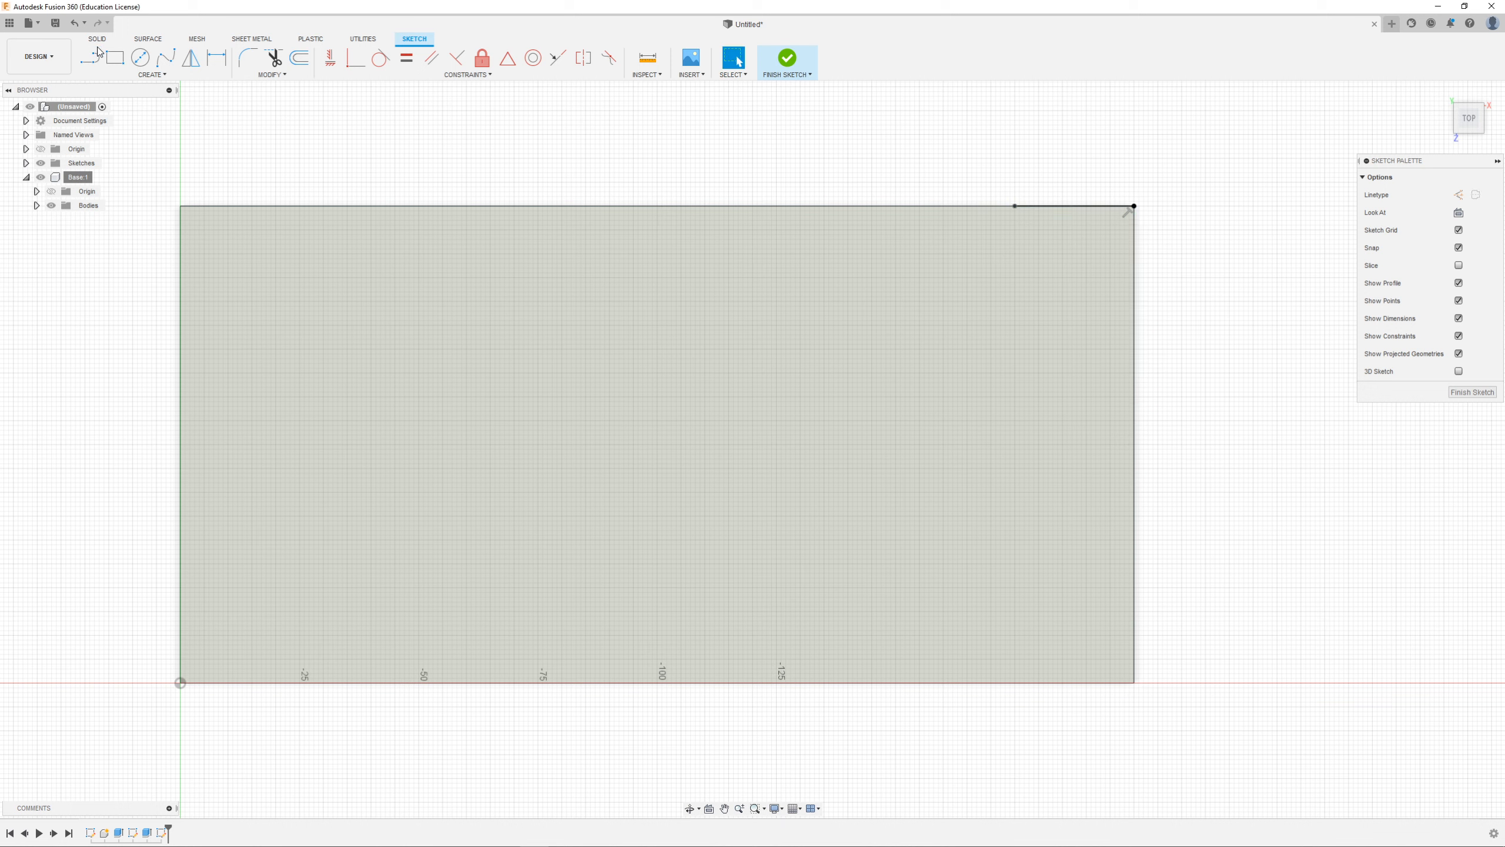
Step: Draw a line about 10 mm long down the right edge from the same corner, and close the triangle with a diagonal line
click(98, 51)
click(1134, 206)
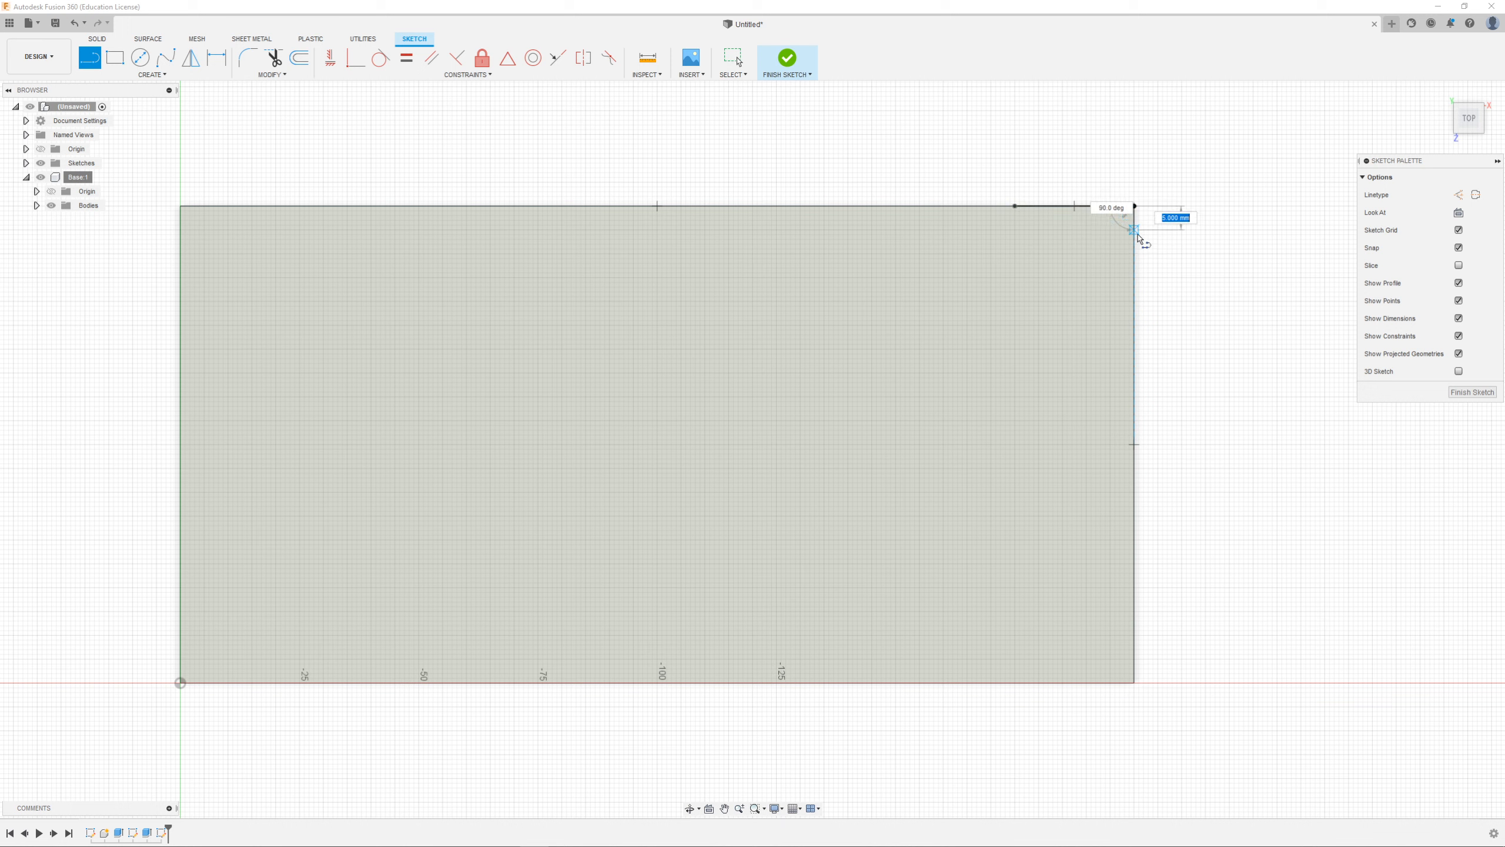
click(1133, 254)
key(Escape)
click(89, 57)
drag(1014, 206, 1133, 253)
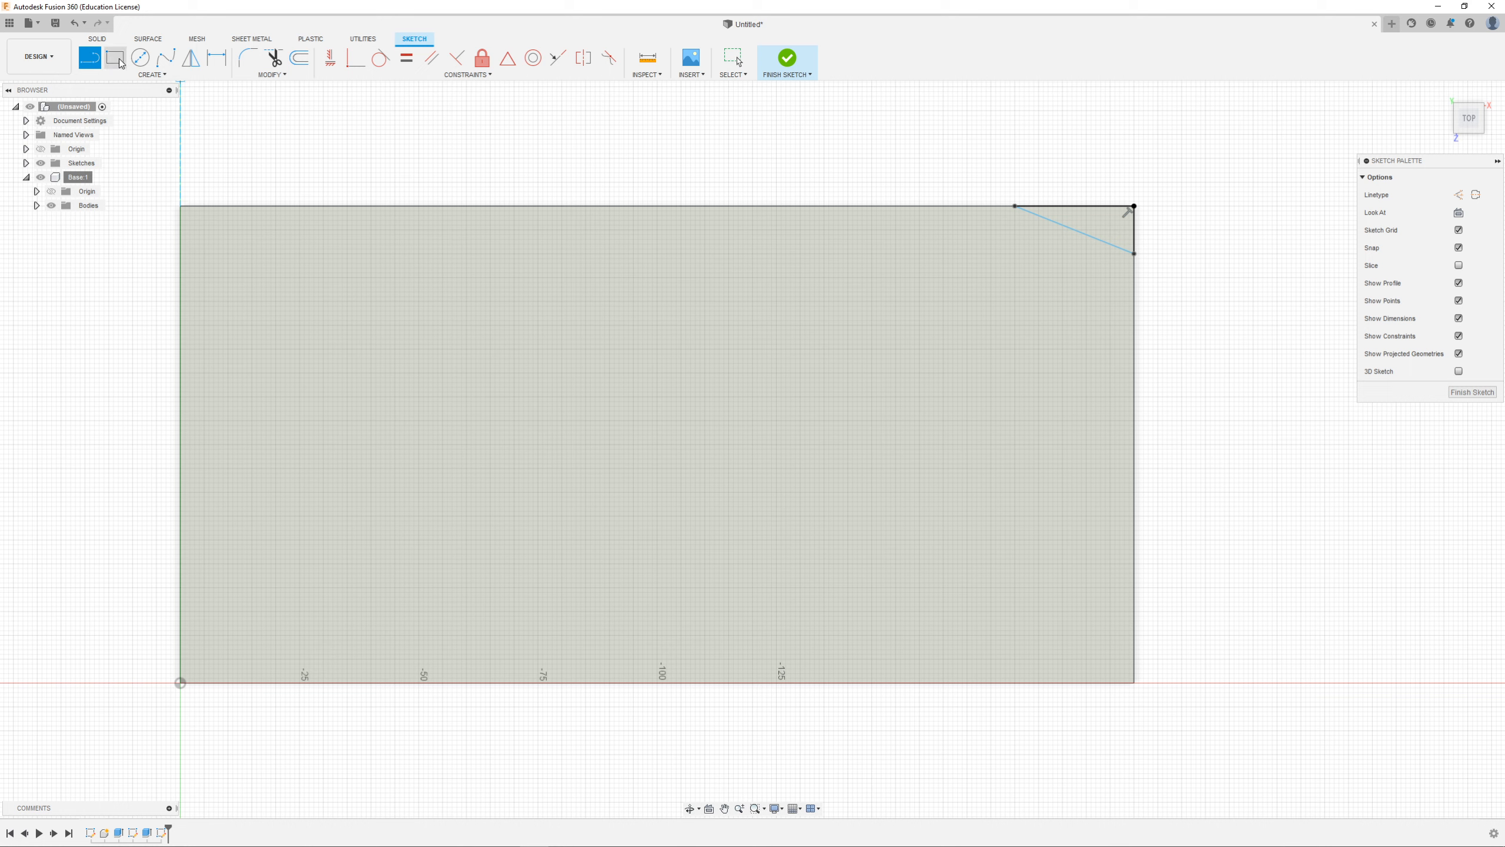
click(247, 57)
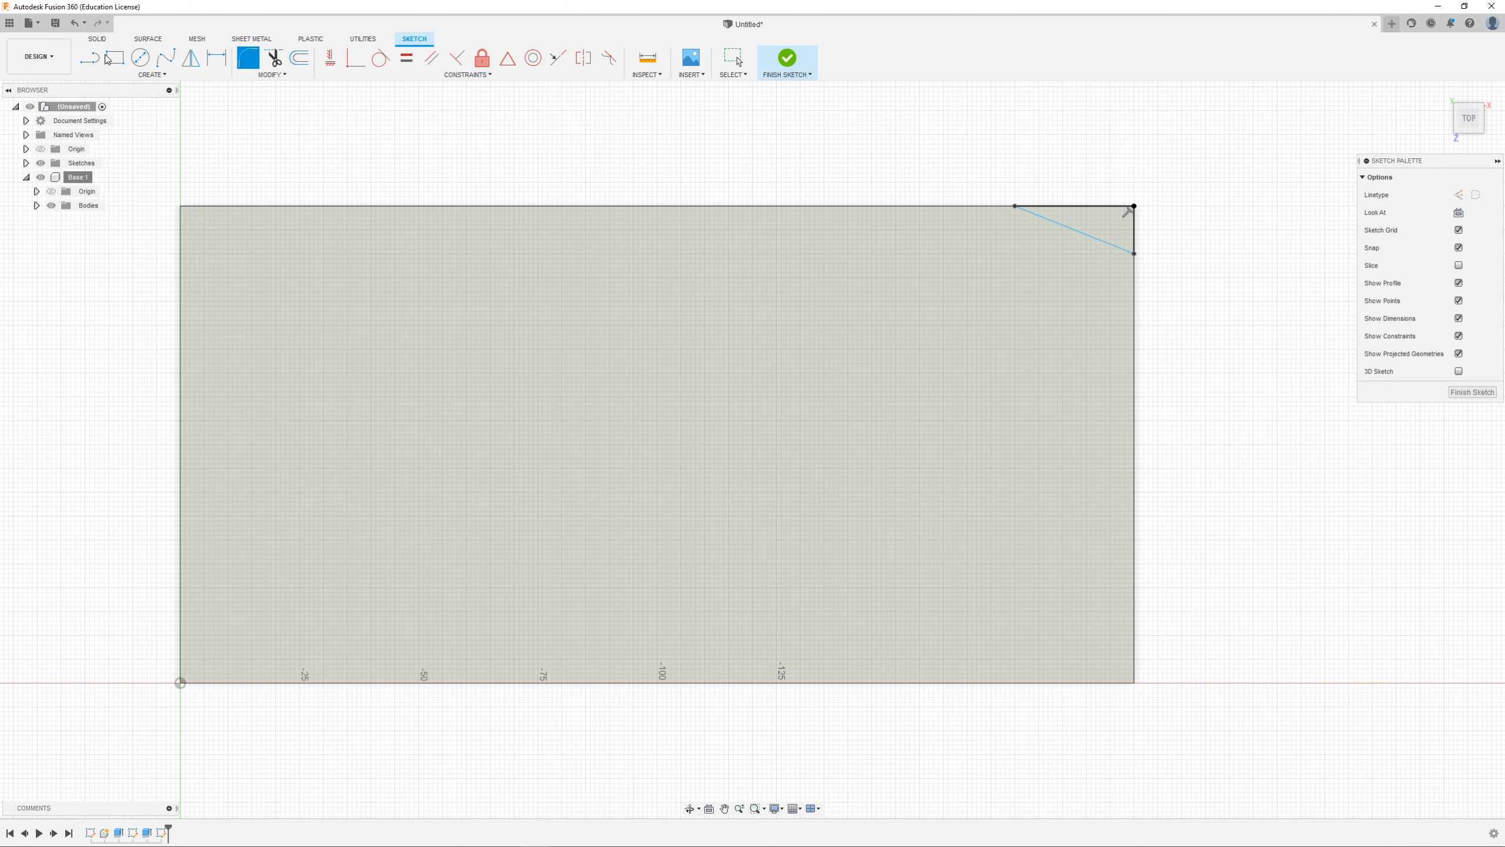
click(152, 75)
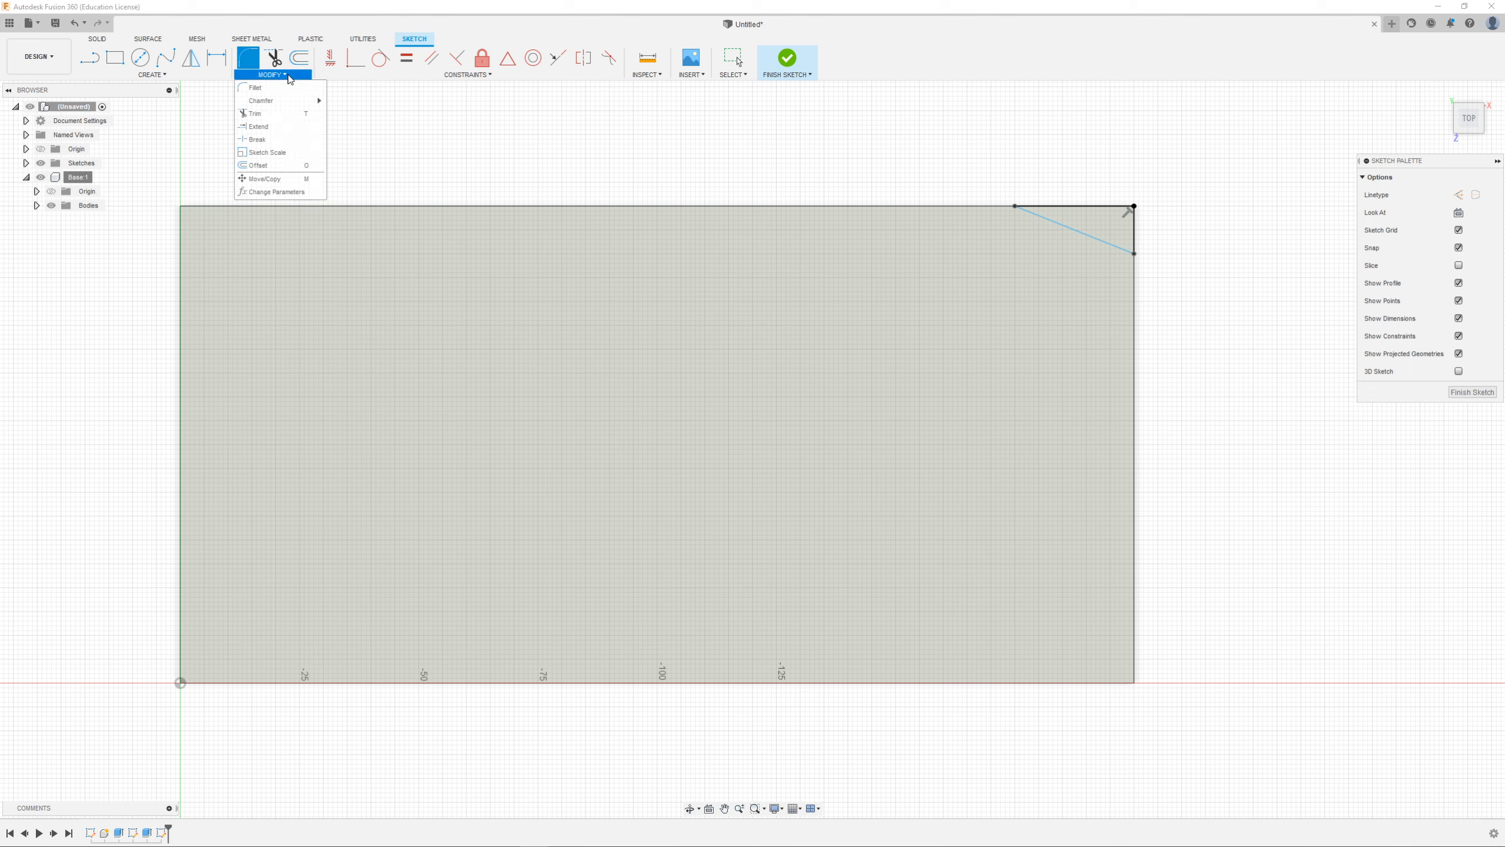
click(92, 59)
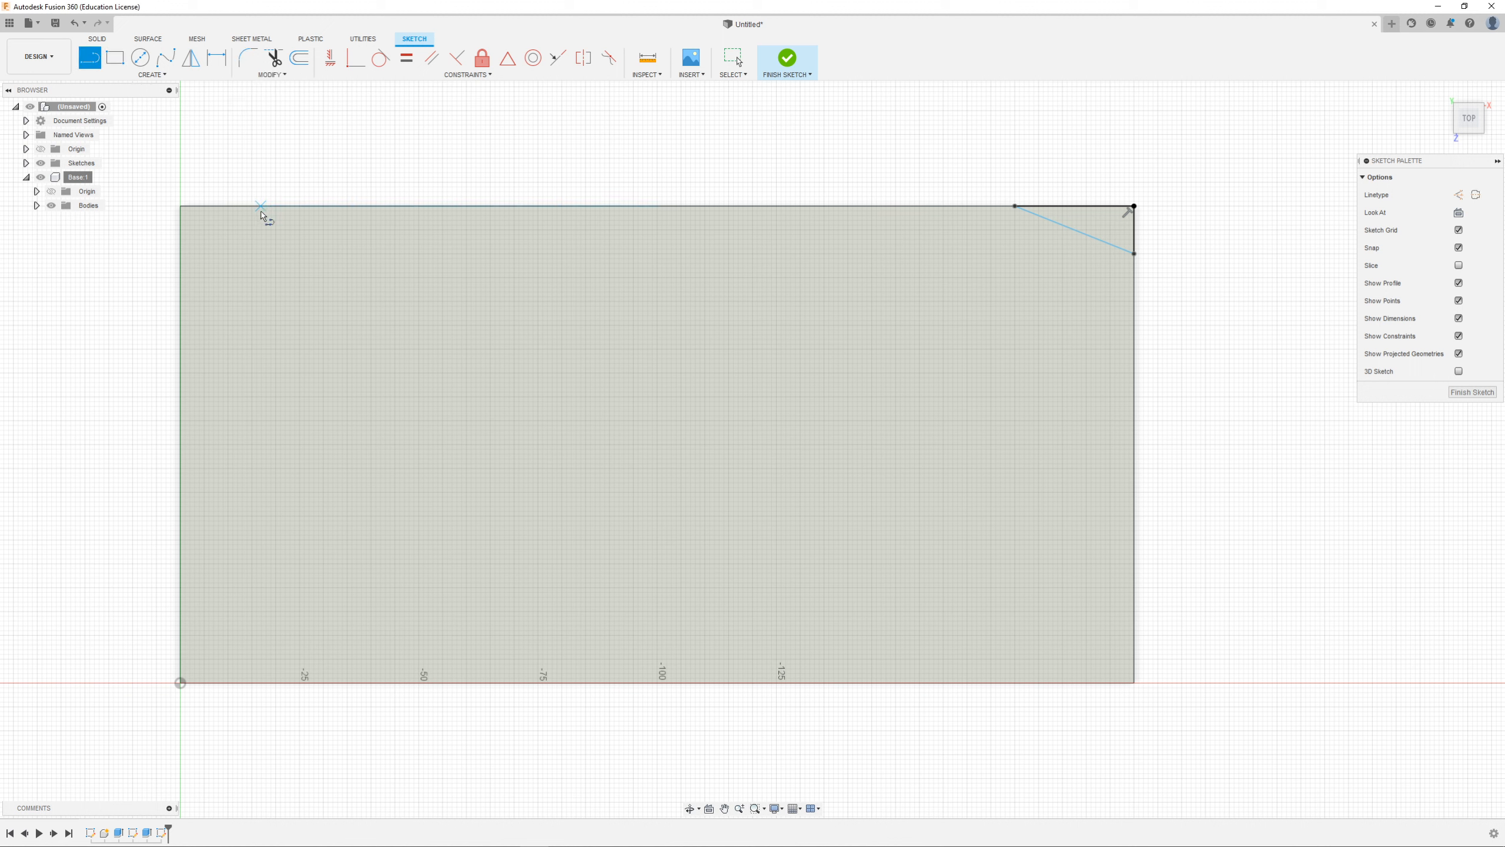
click(179, 207)
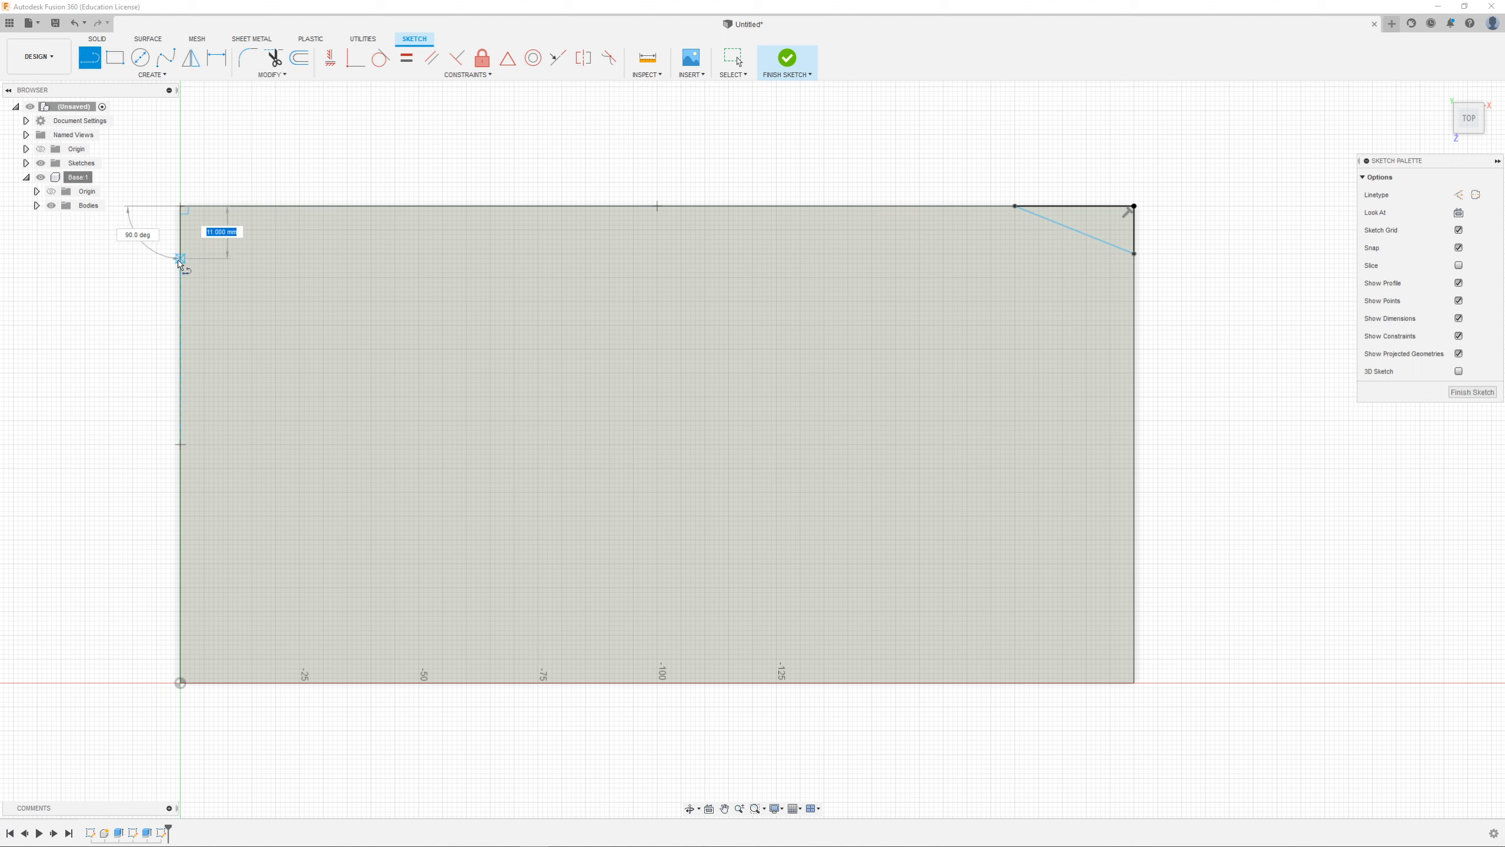
key(Escape)
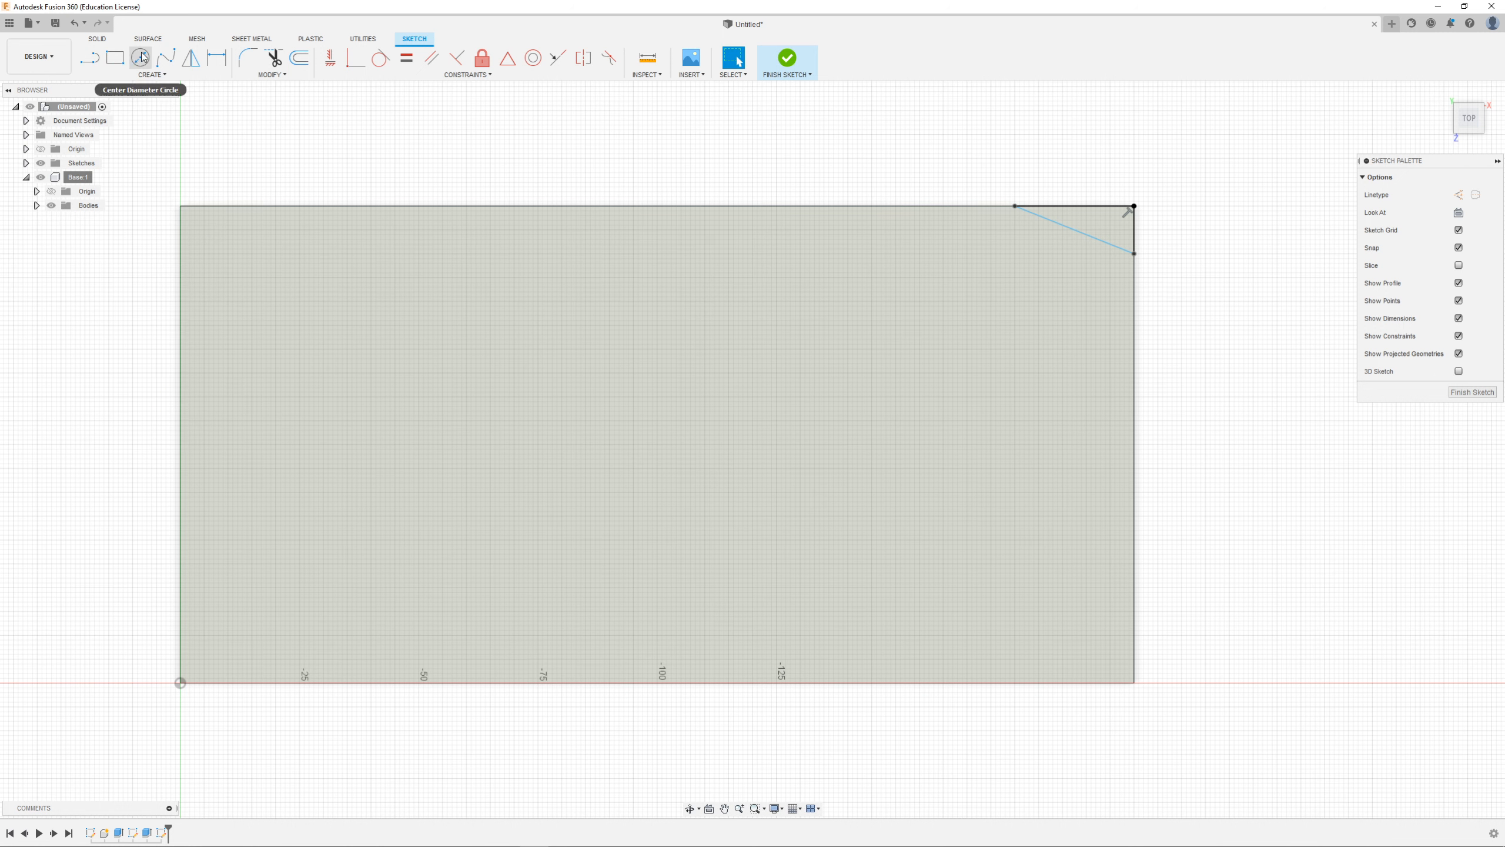
Step: Draw a quarter-circle arc of about 10 mm radius across the back-left corner, joining the left and back edges
click(152, 75)
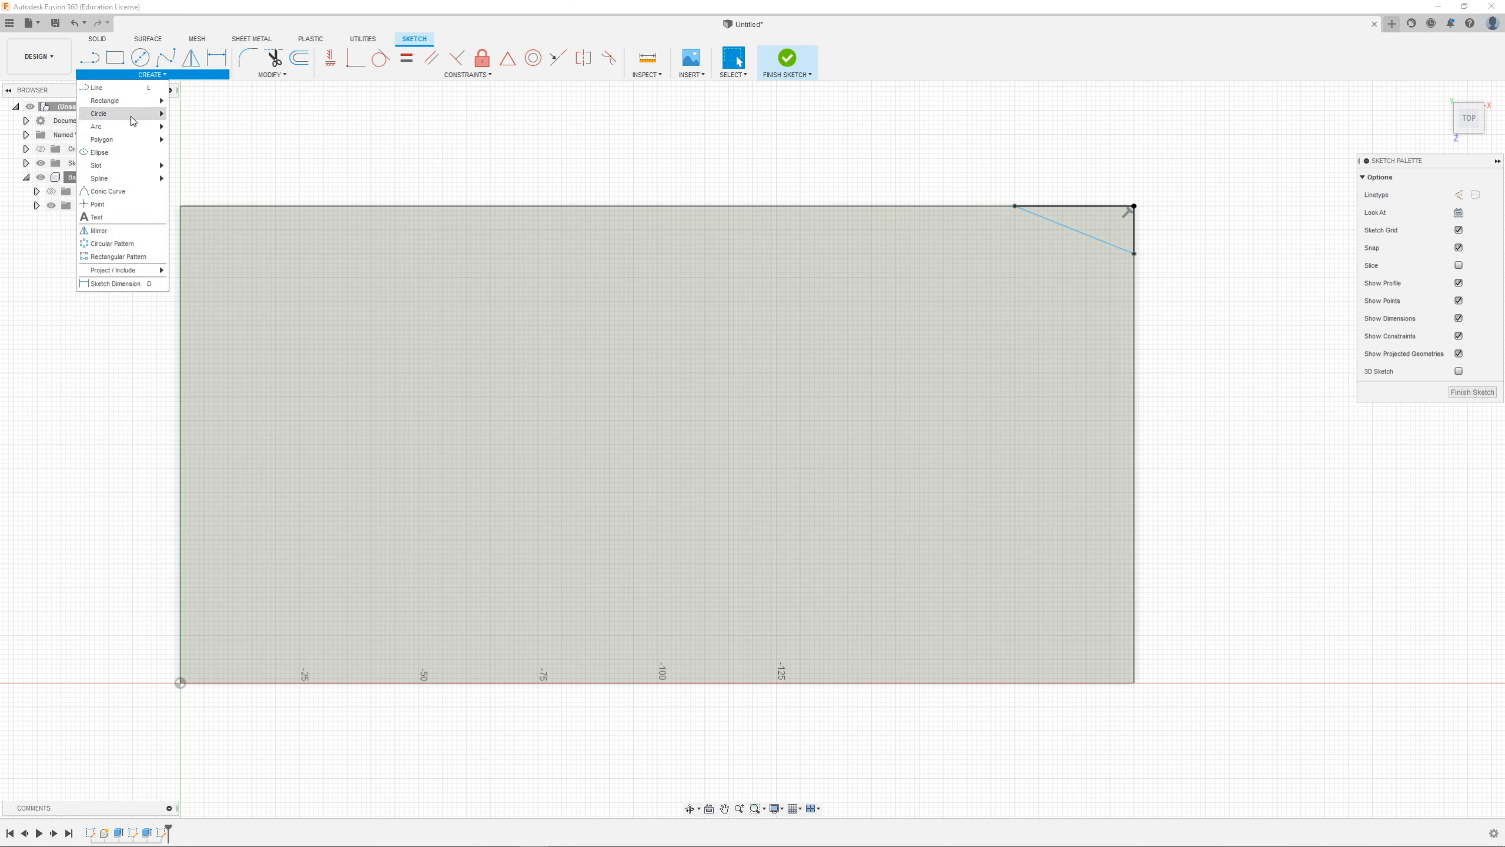
mouse_move(136, 128)
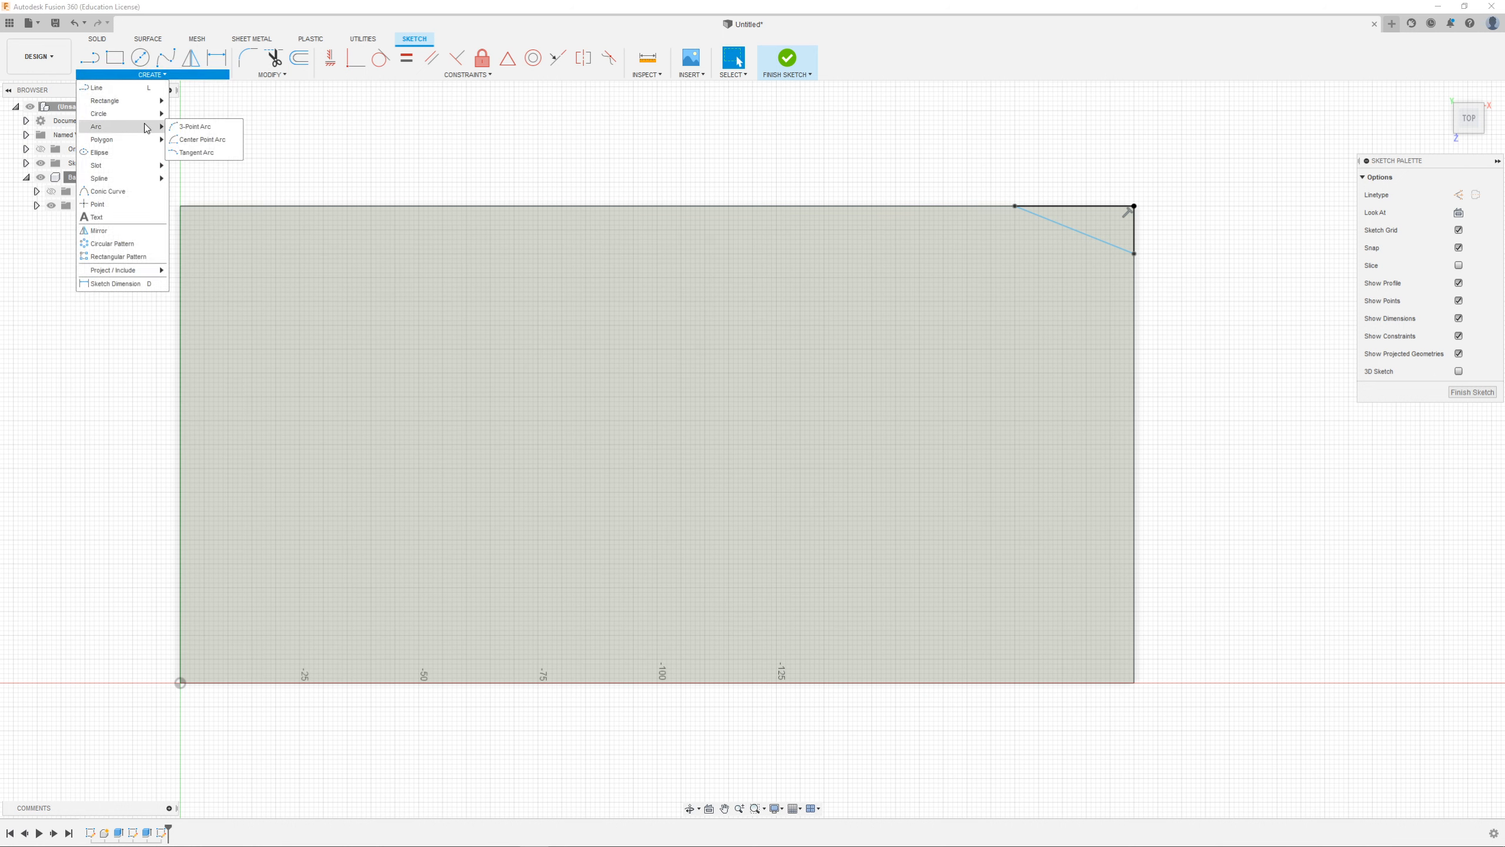
click(195, 127)
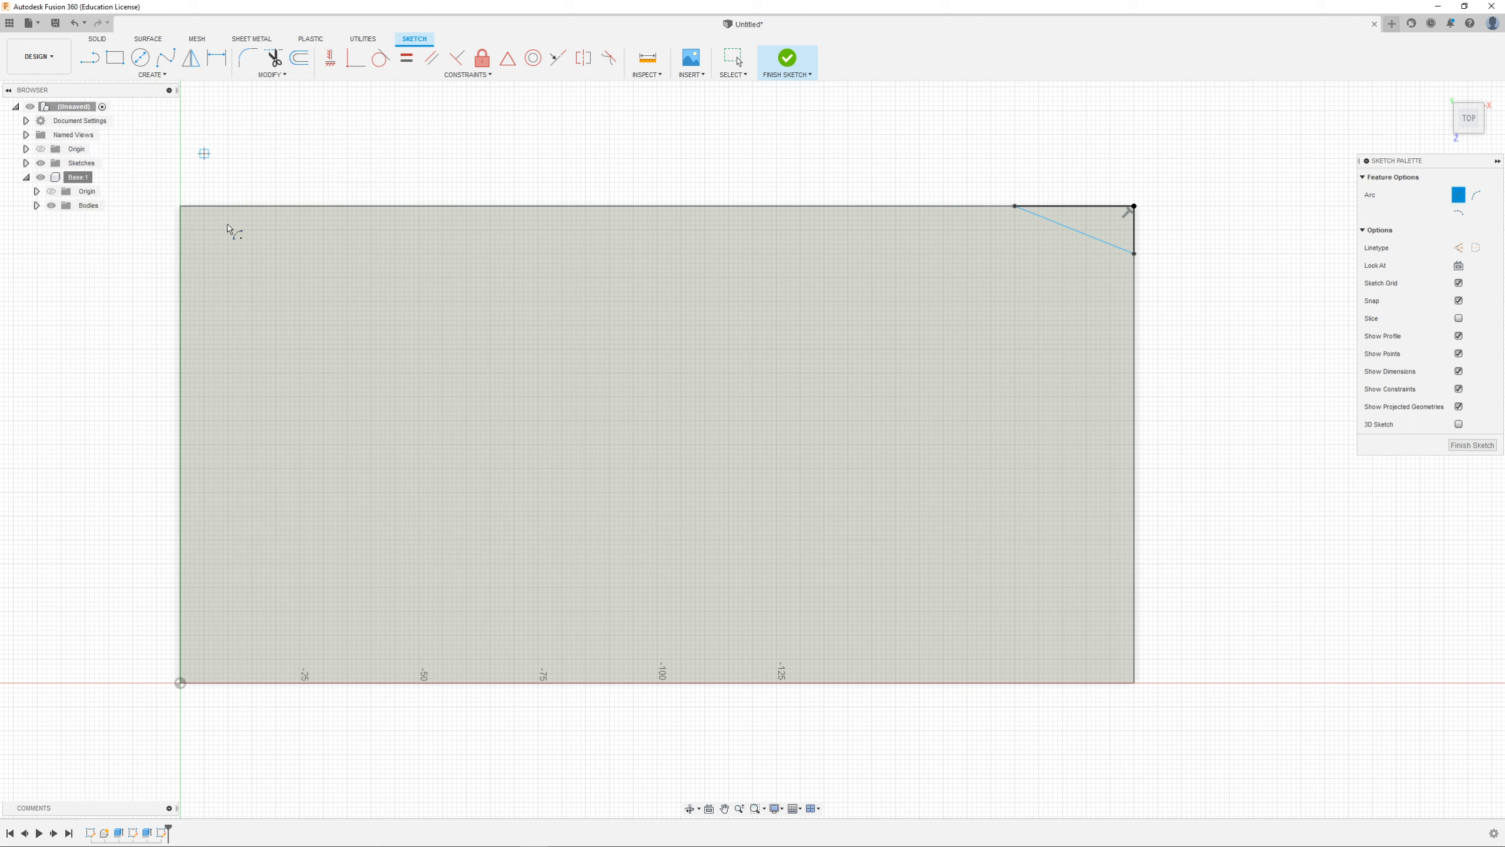
click(228, 255)
click(176, 254)
click(228, 207)
scroll(76, 238, up, 3)
scroll(155, 240, up, 2)
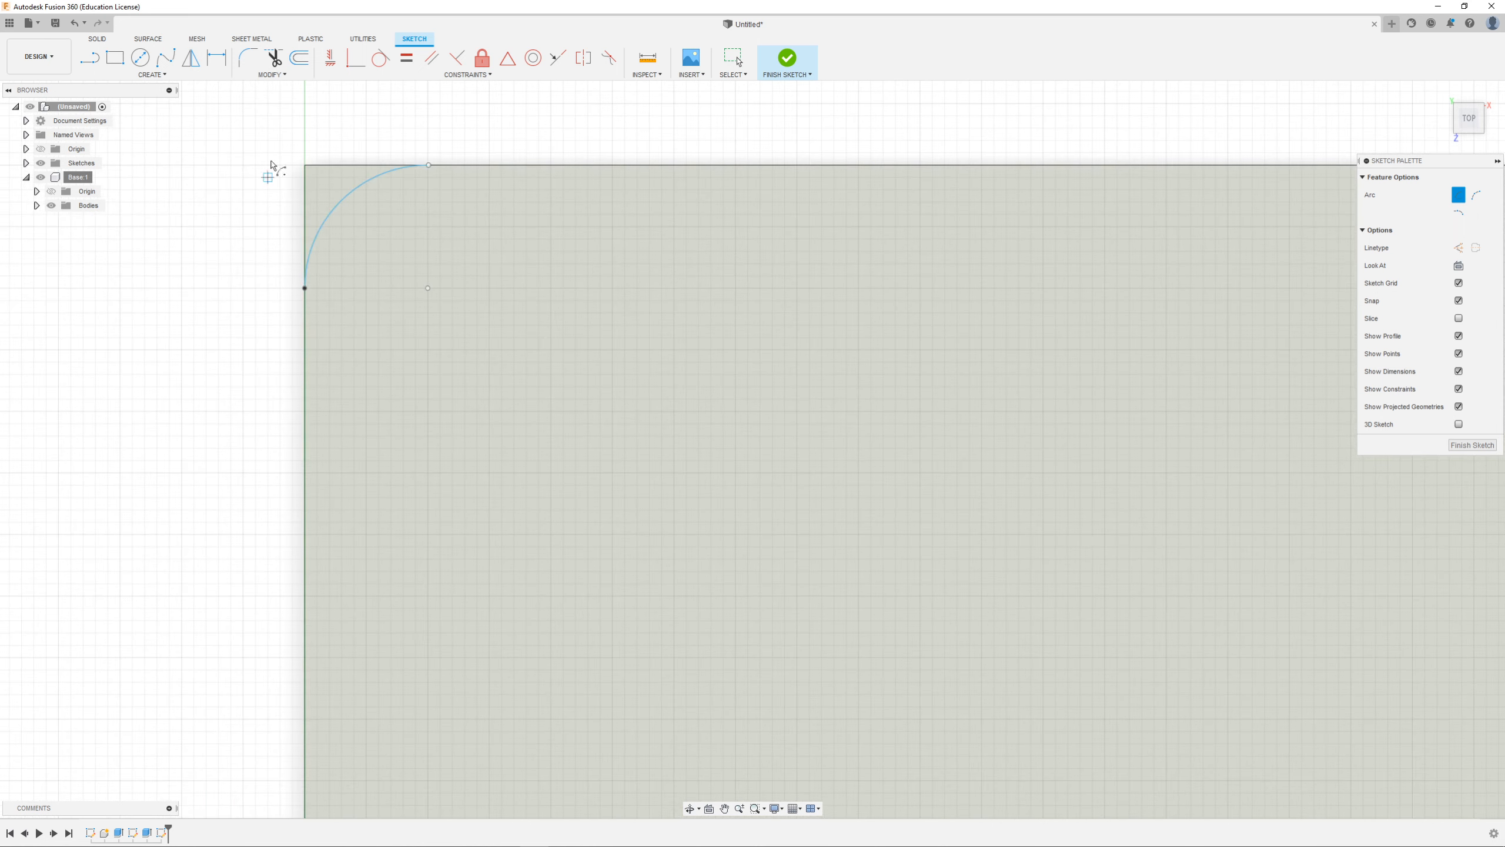
Step: Activate the Line tool and hide the bodies of the Base component so only the sketch geometry is displayed
click(89, 57)
scroll(255, 376, down, 3)
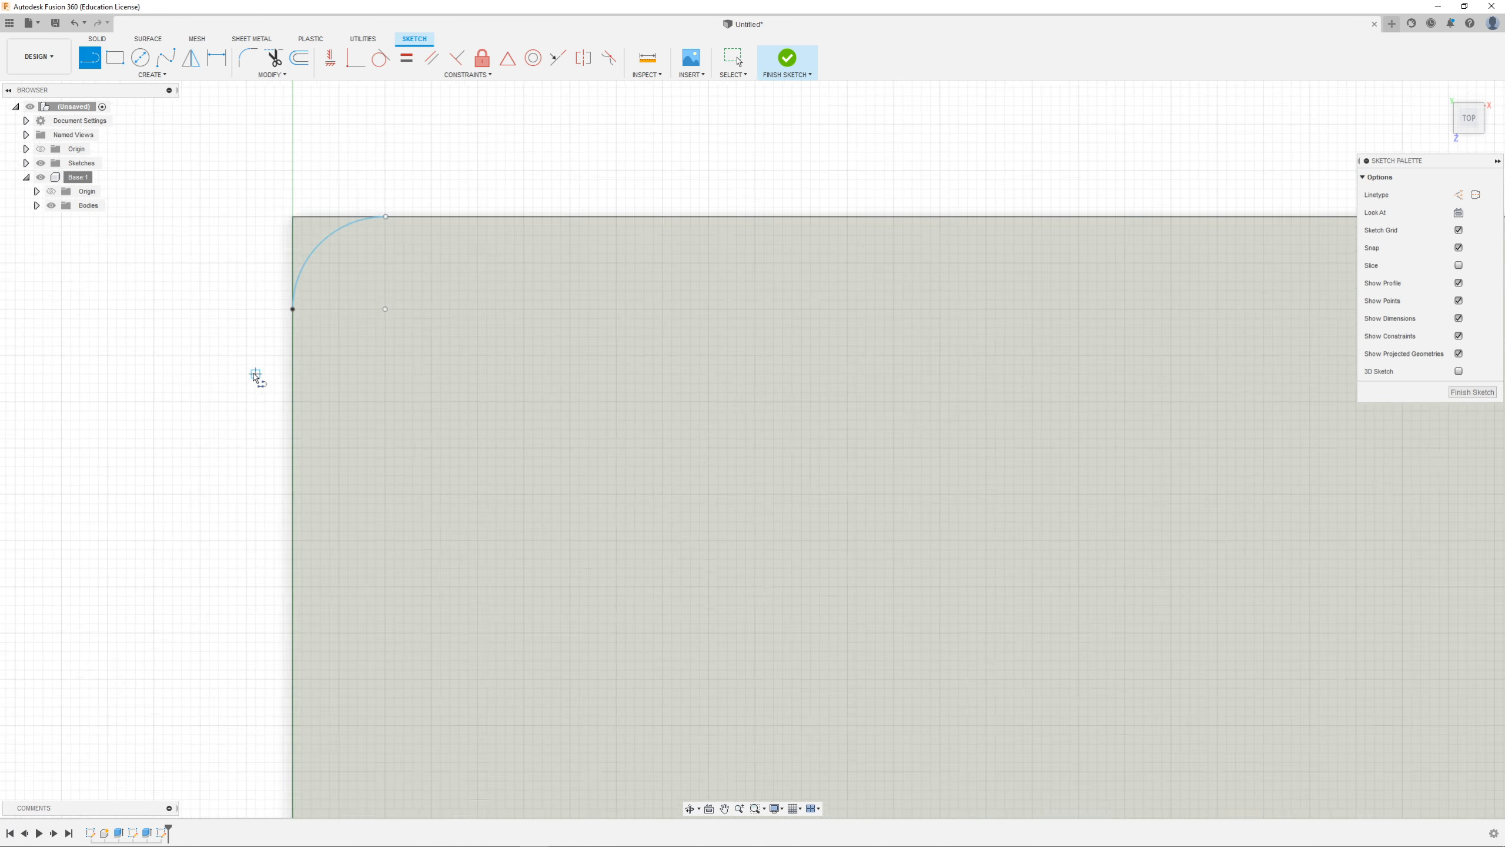
scroll(335, 386, down, 3)
scroll(1216, 305, up, 3)
scroll(1093, 392, up, 2)
scroll(1072, 393, up, 3)
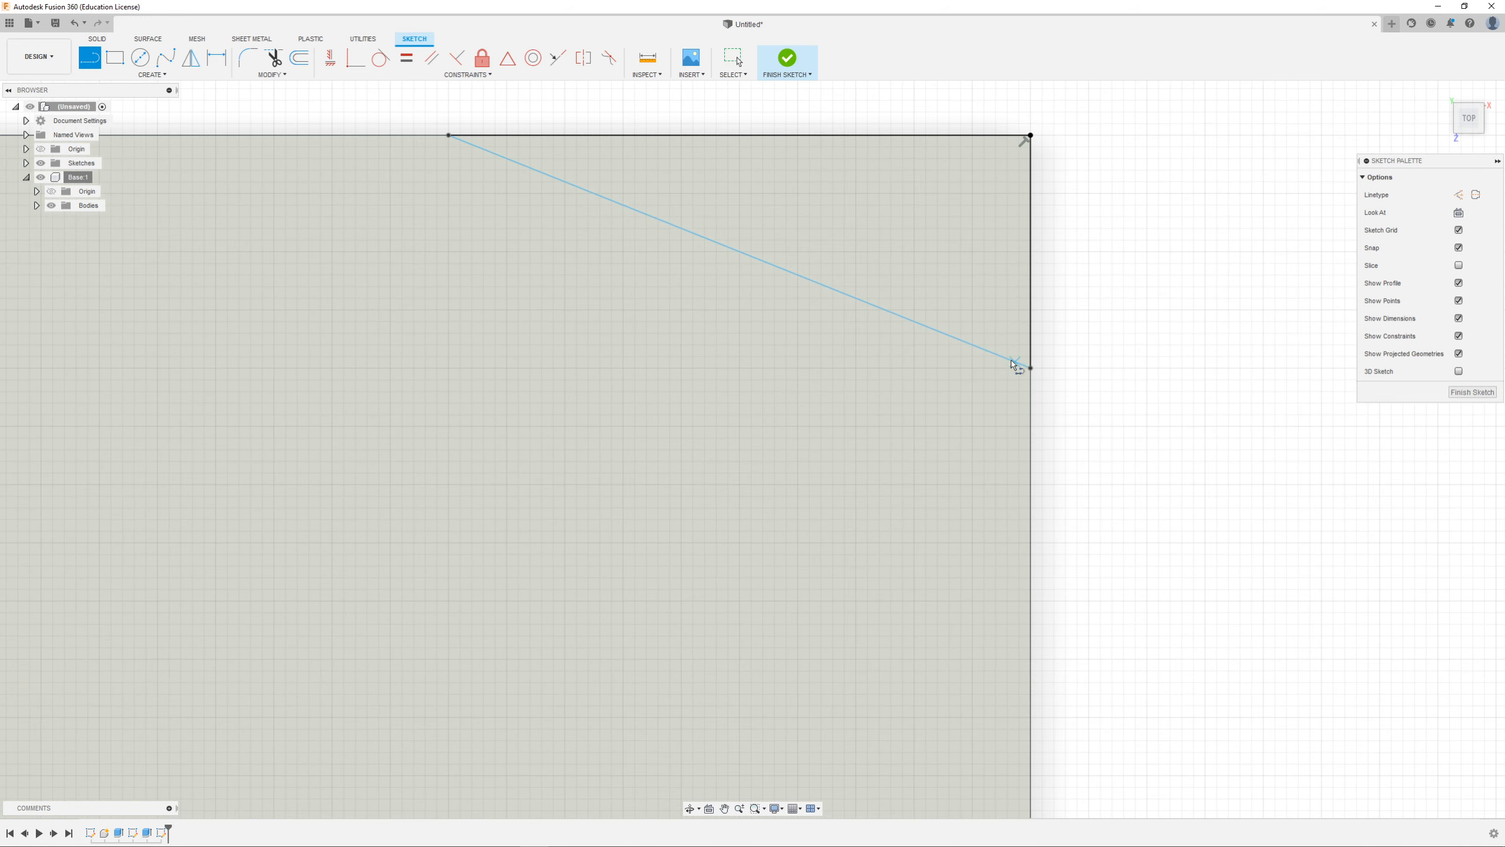
scroll(947, 359, down, 3)
scroll(162, 271, down, 3)
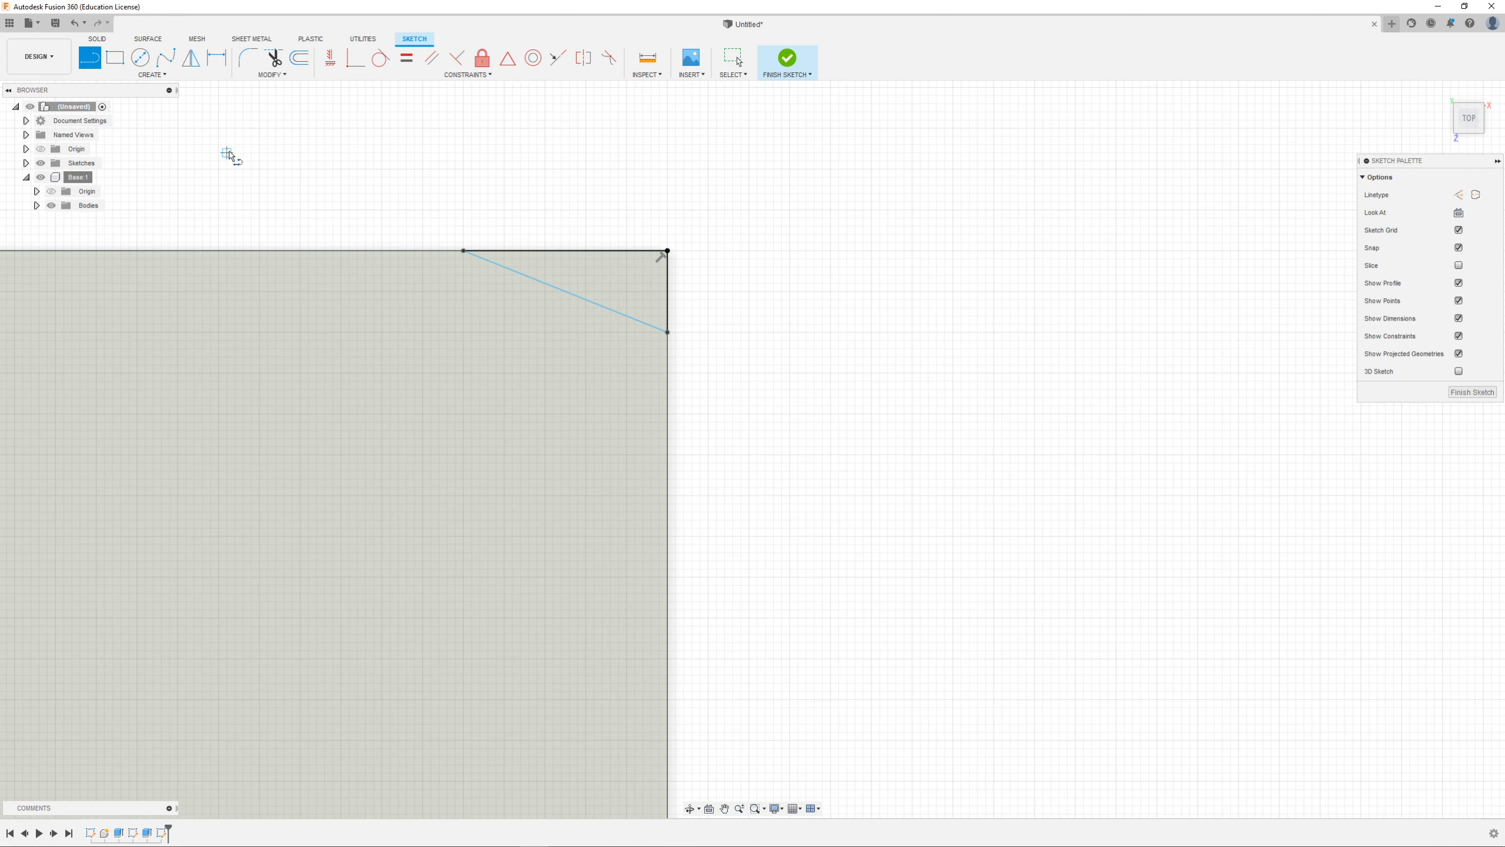
click(51, 205)
scroll(730, 195, down, 3)
scroll(185, 208, up, 2)
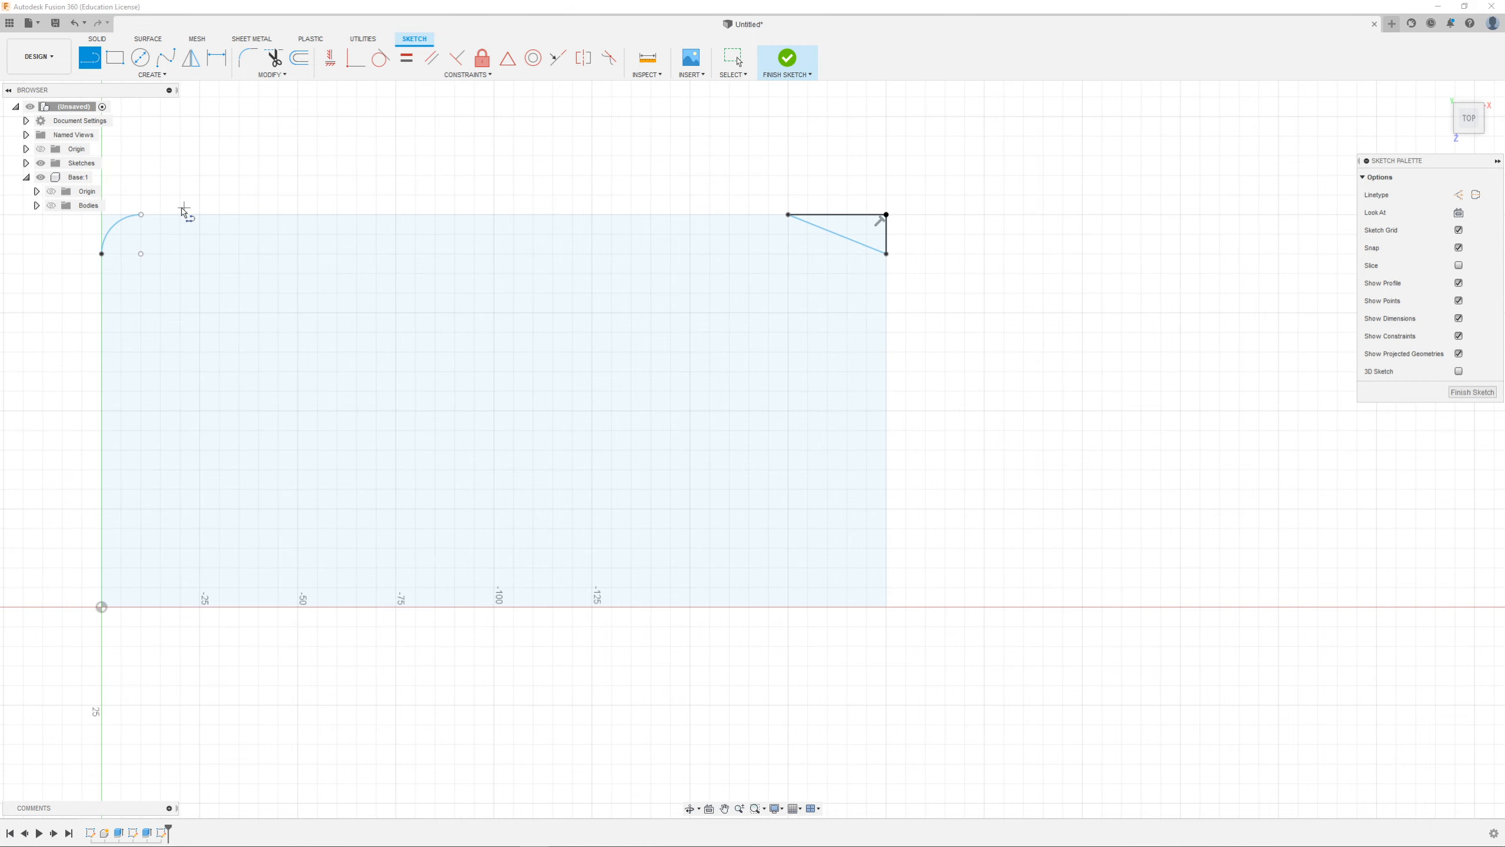
Step: List the individual sketches and check which one holds the corner shapes by toggling sketch visibility
click(41, 164)
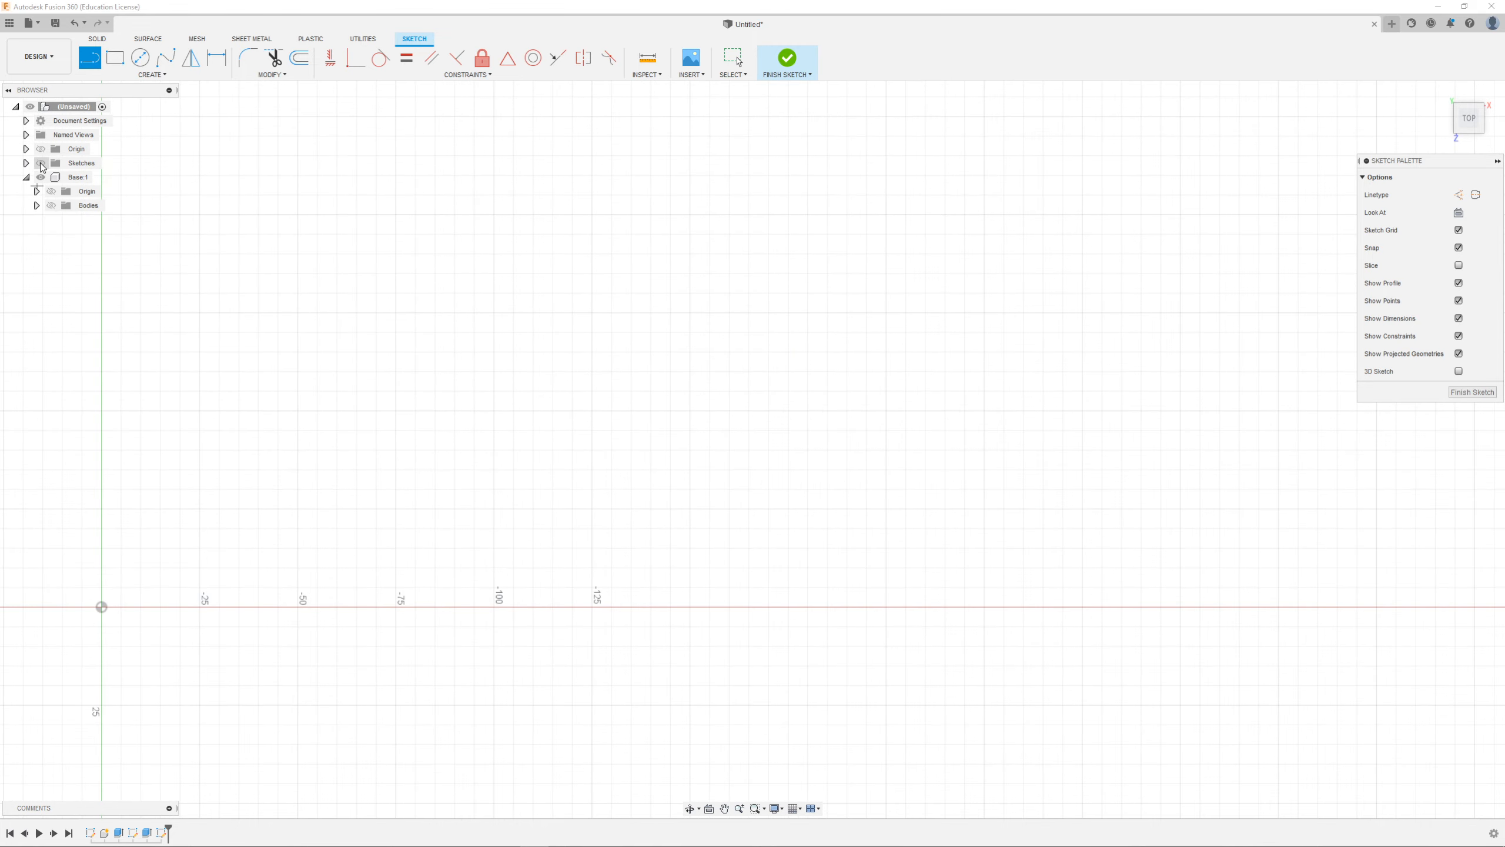
click(42, 164)
click(26, 163)
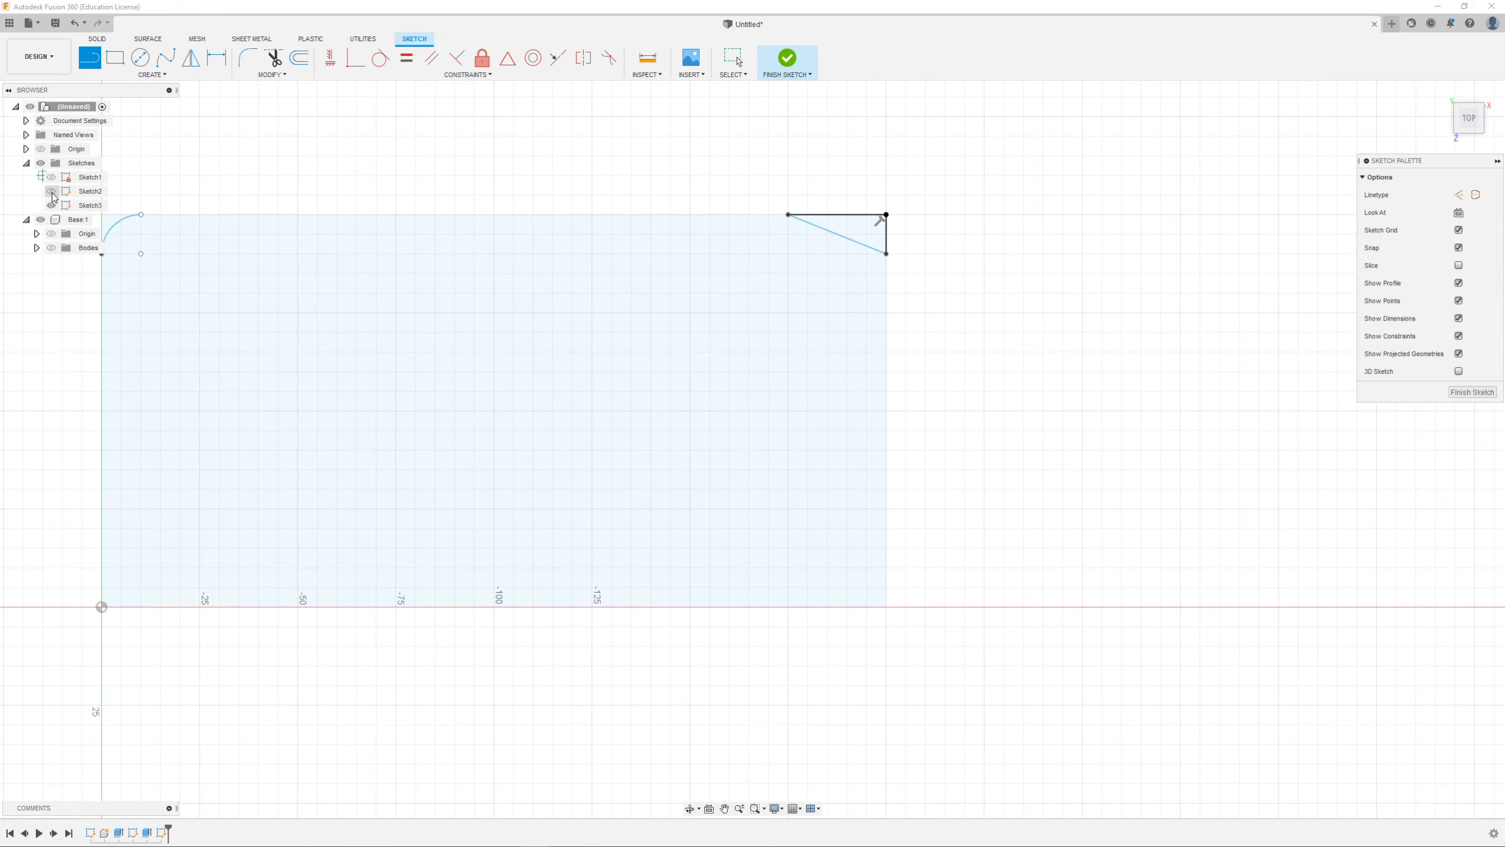
click(52, 206)
click(52, 205)
scroll(571, 140, down, 3)
scroll(283, 191, up, 5)
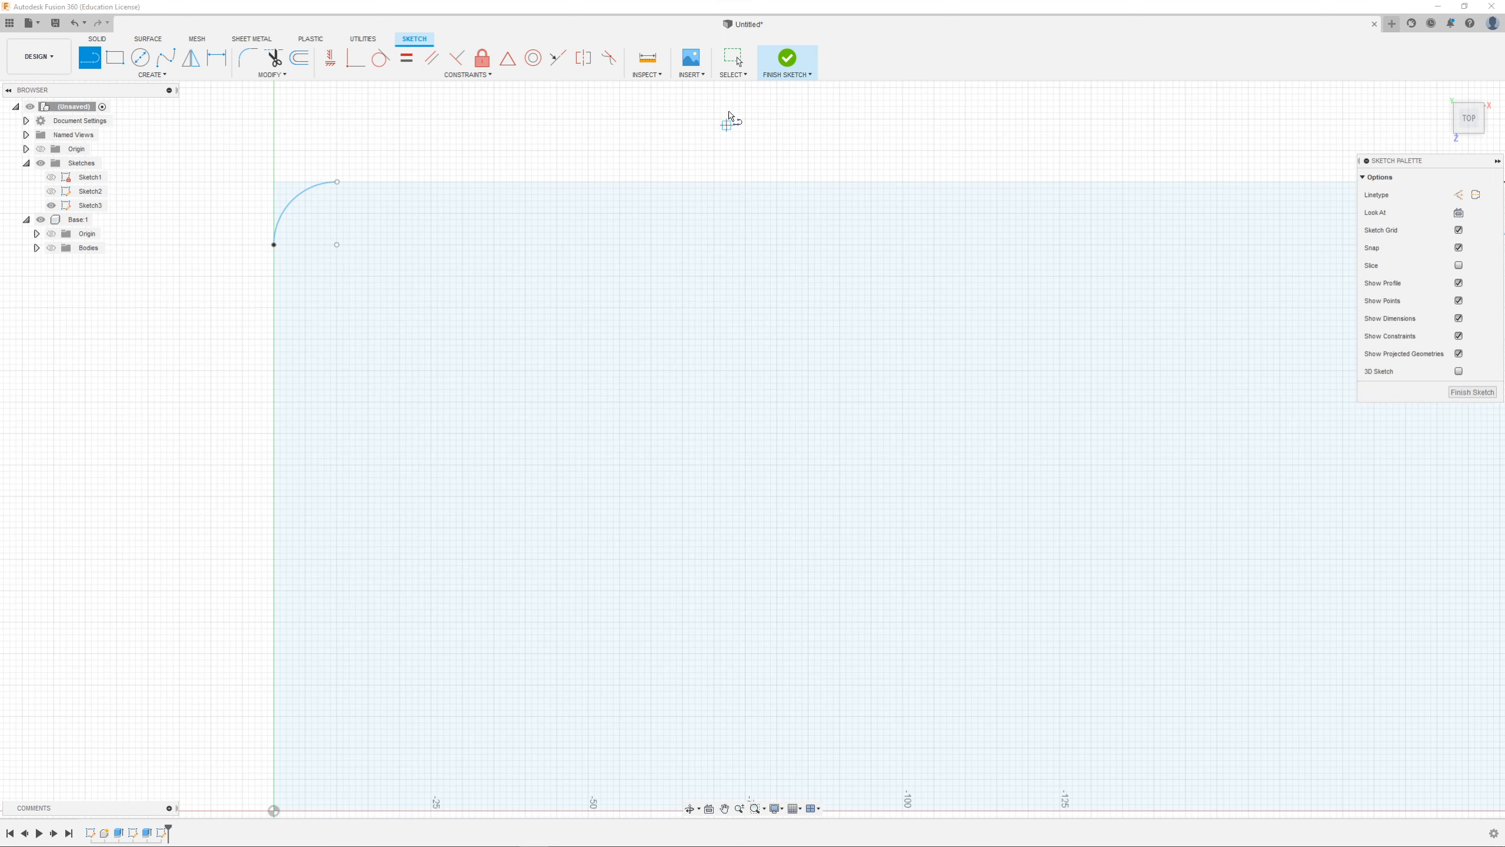
Step: Show the Base component's bodies again and reopen Sketch3, which holds the corner shapes, for editing
click(786, 57)
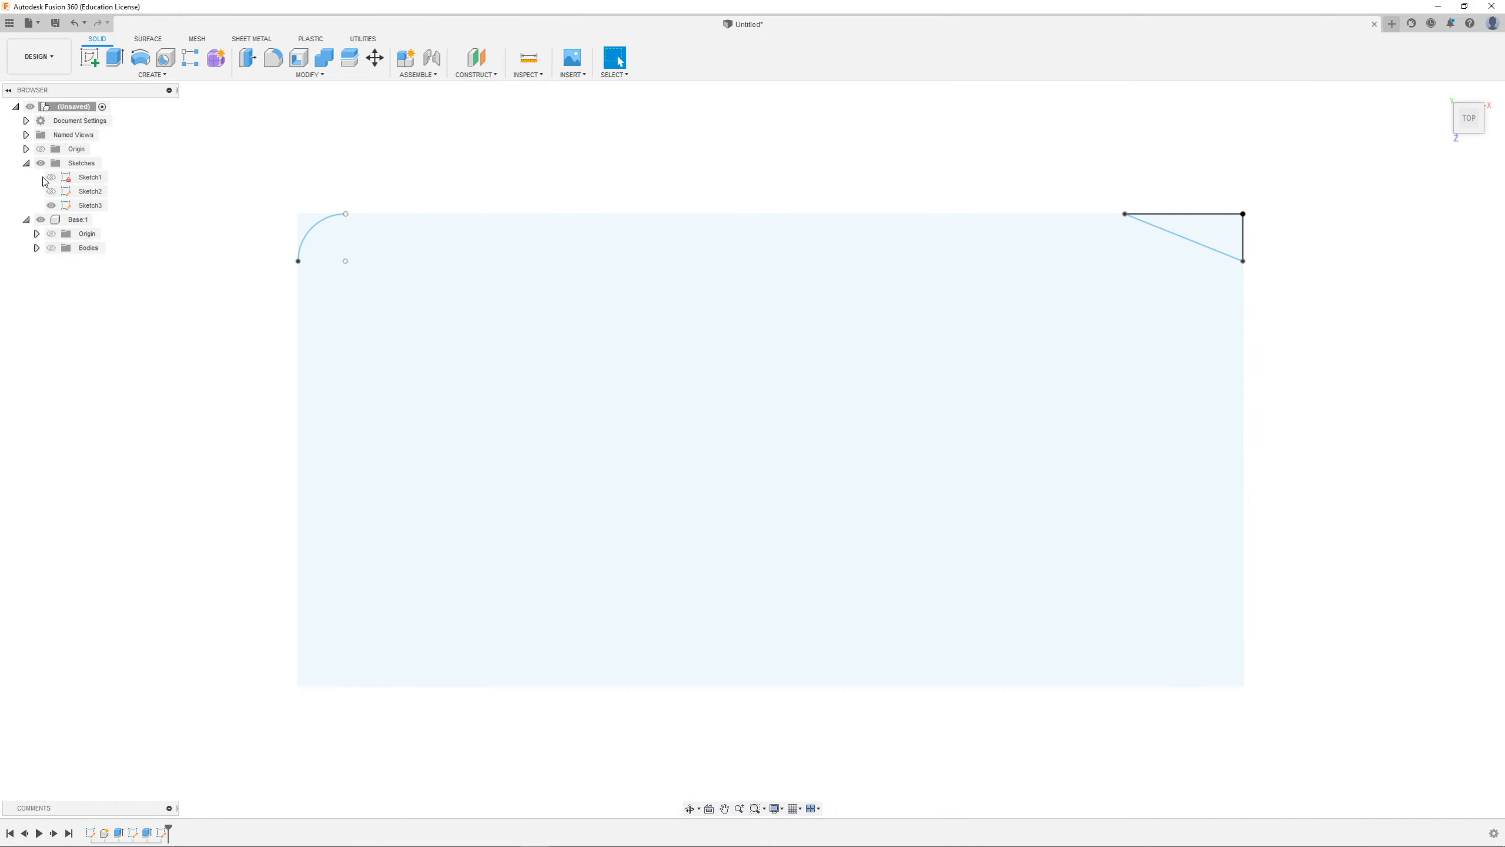
click(51, 247)
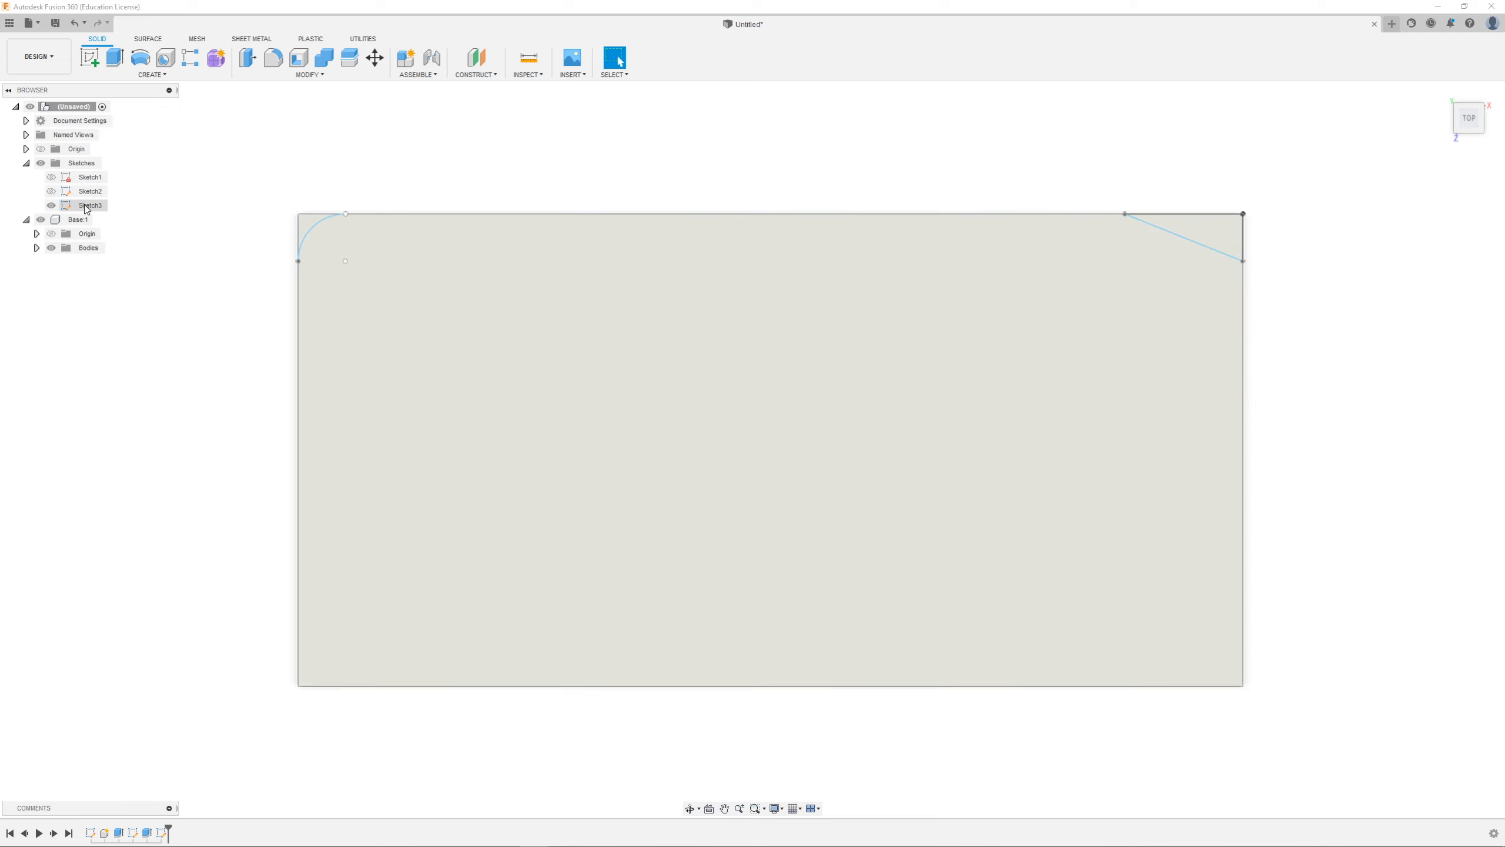
right_click(86, 208)
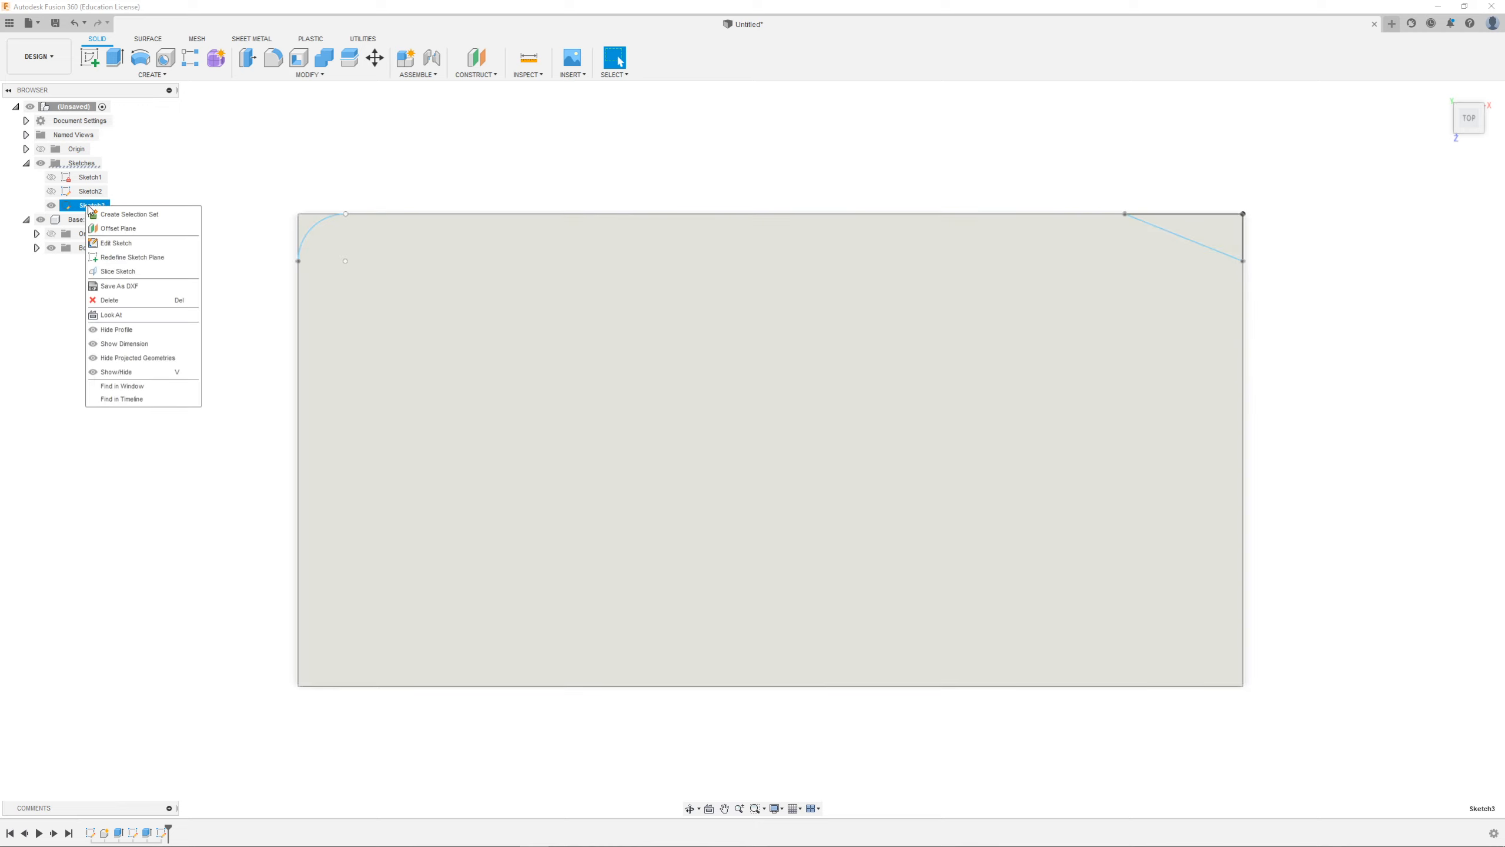
click(113, 242)
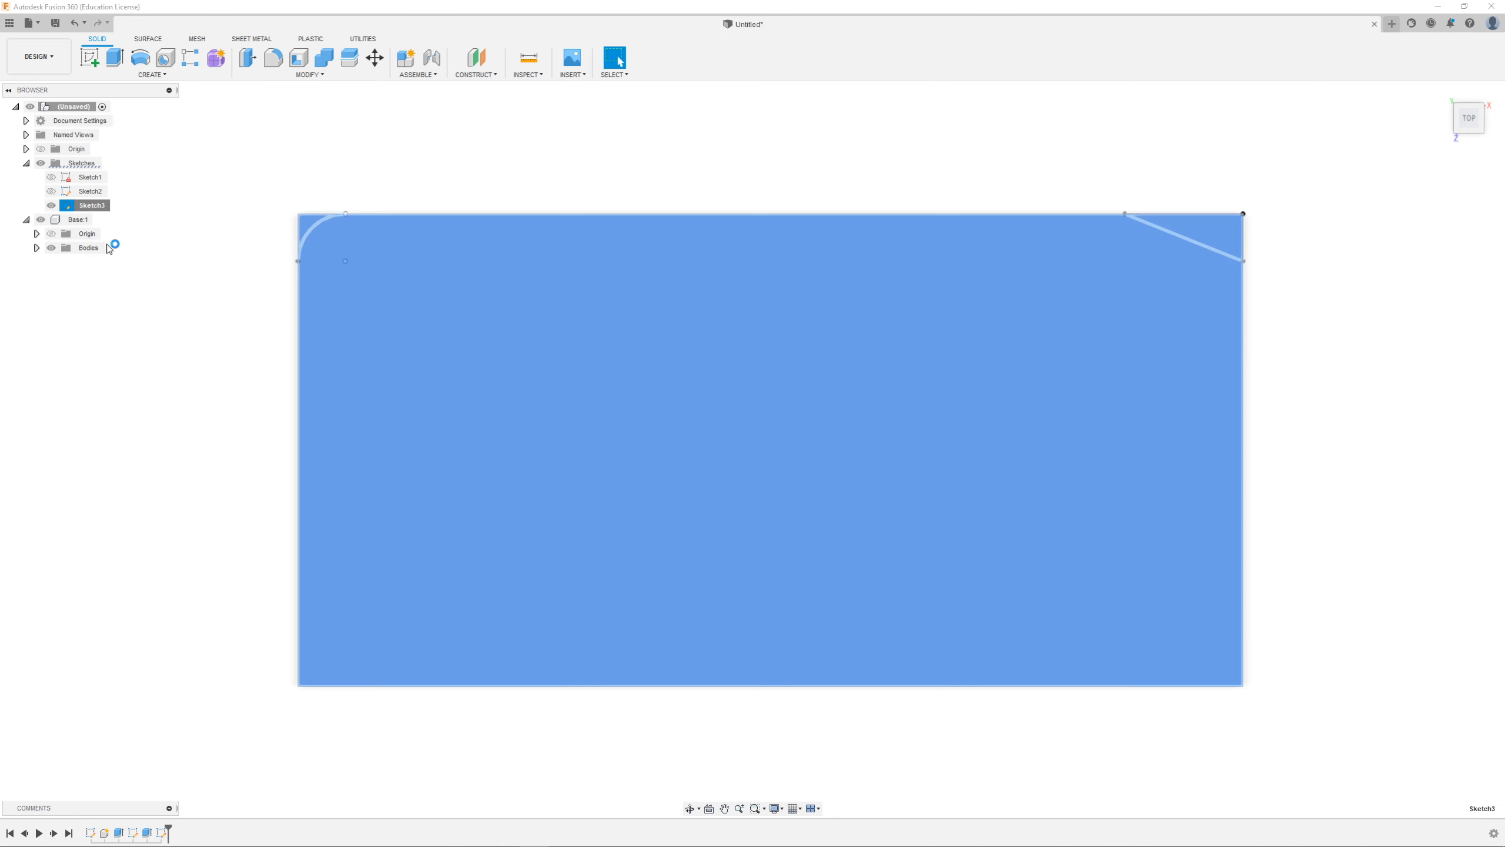
Step: Draw a horizontal line across the plate between the midpoints of its left and right edges
click(85, 67)
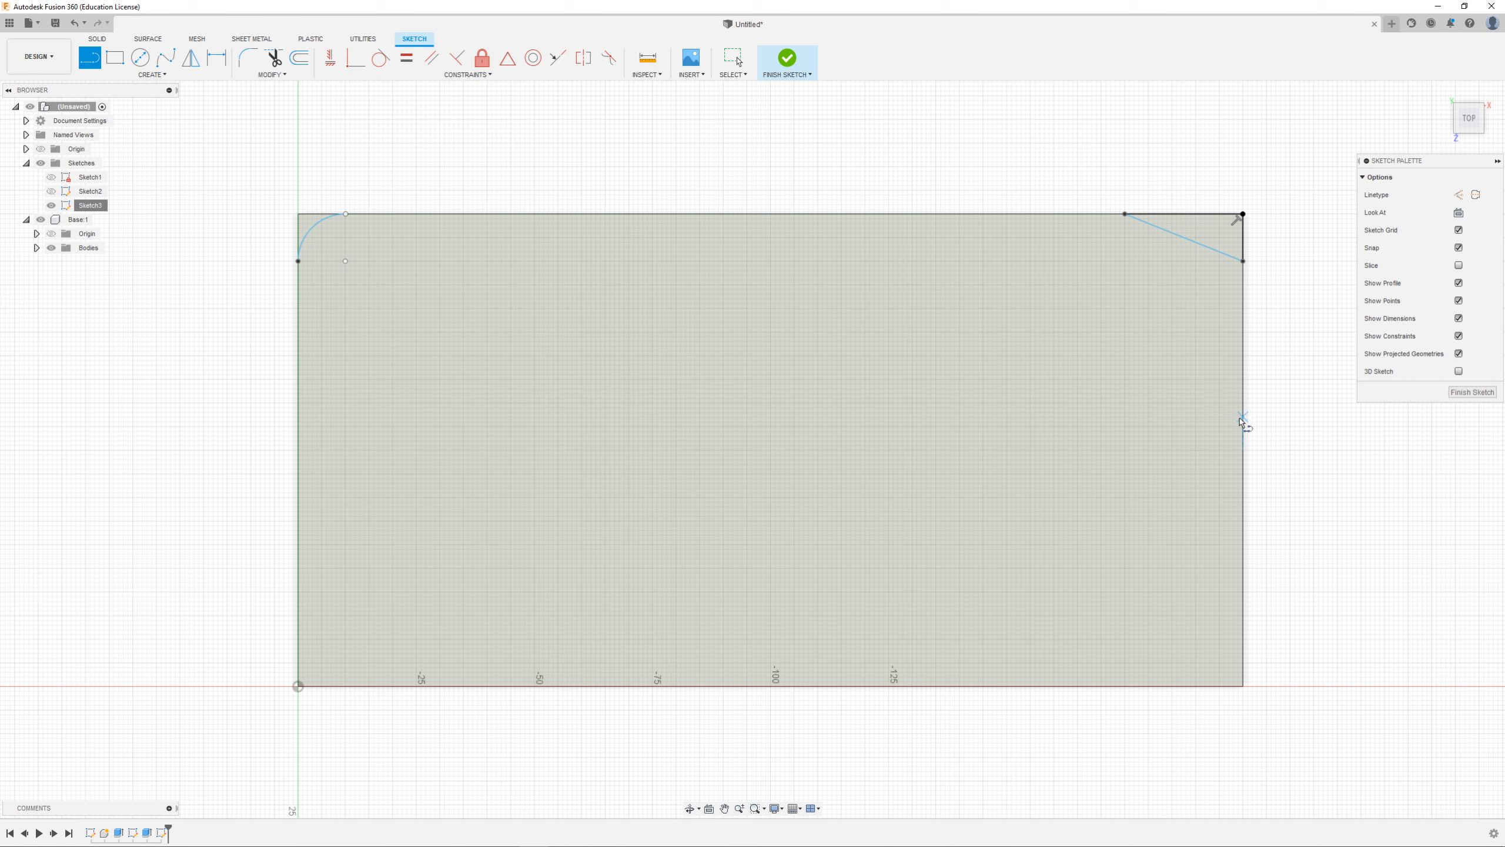
click(1243, 451)
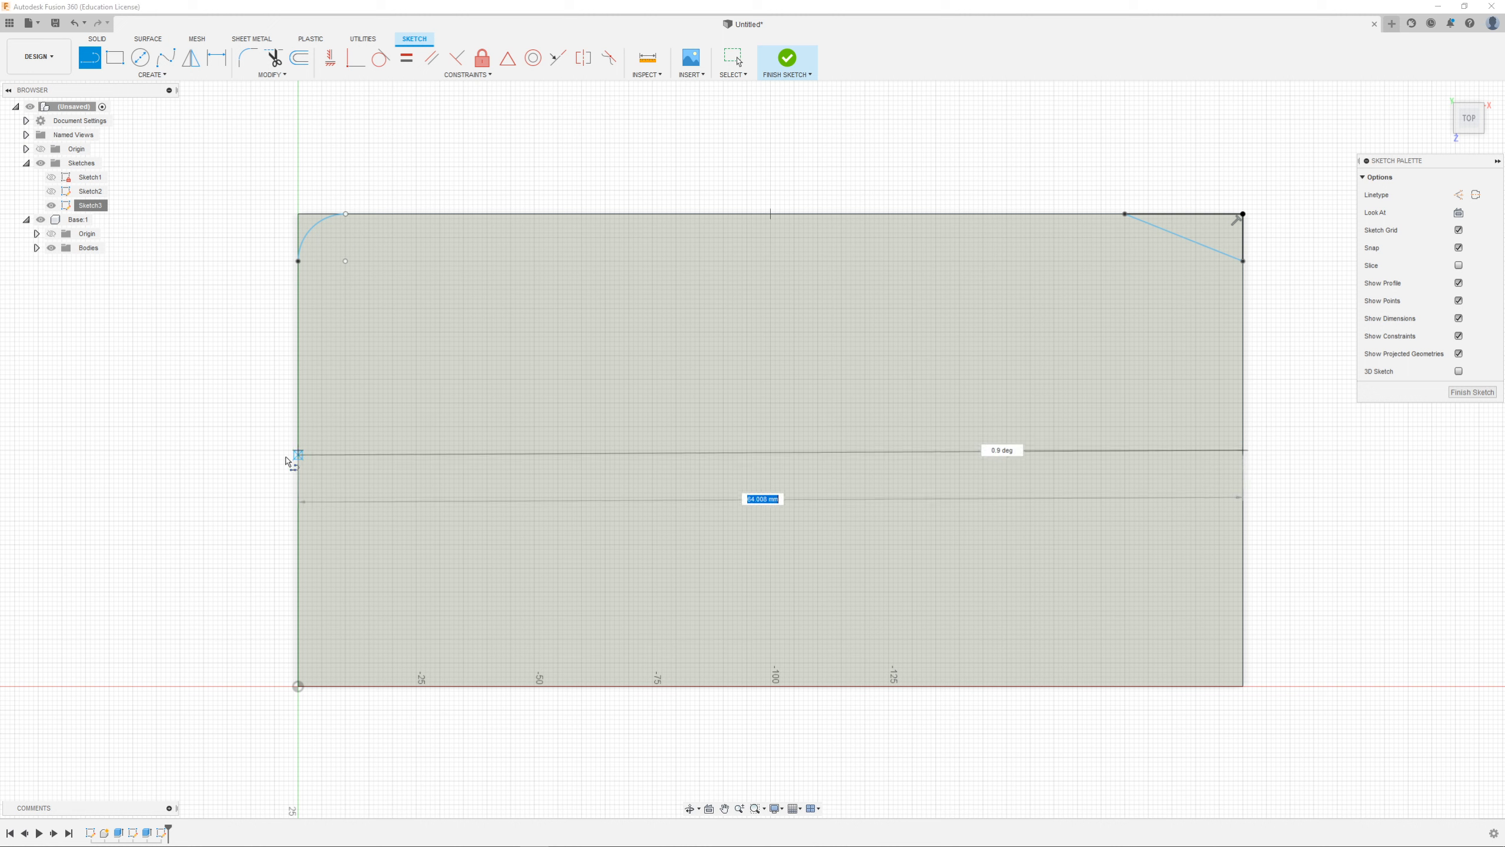
double_click(299, 453)
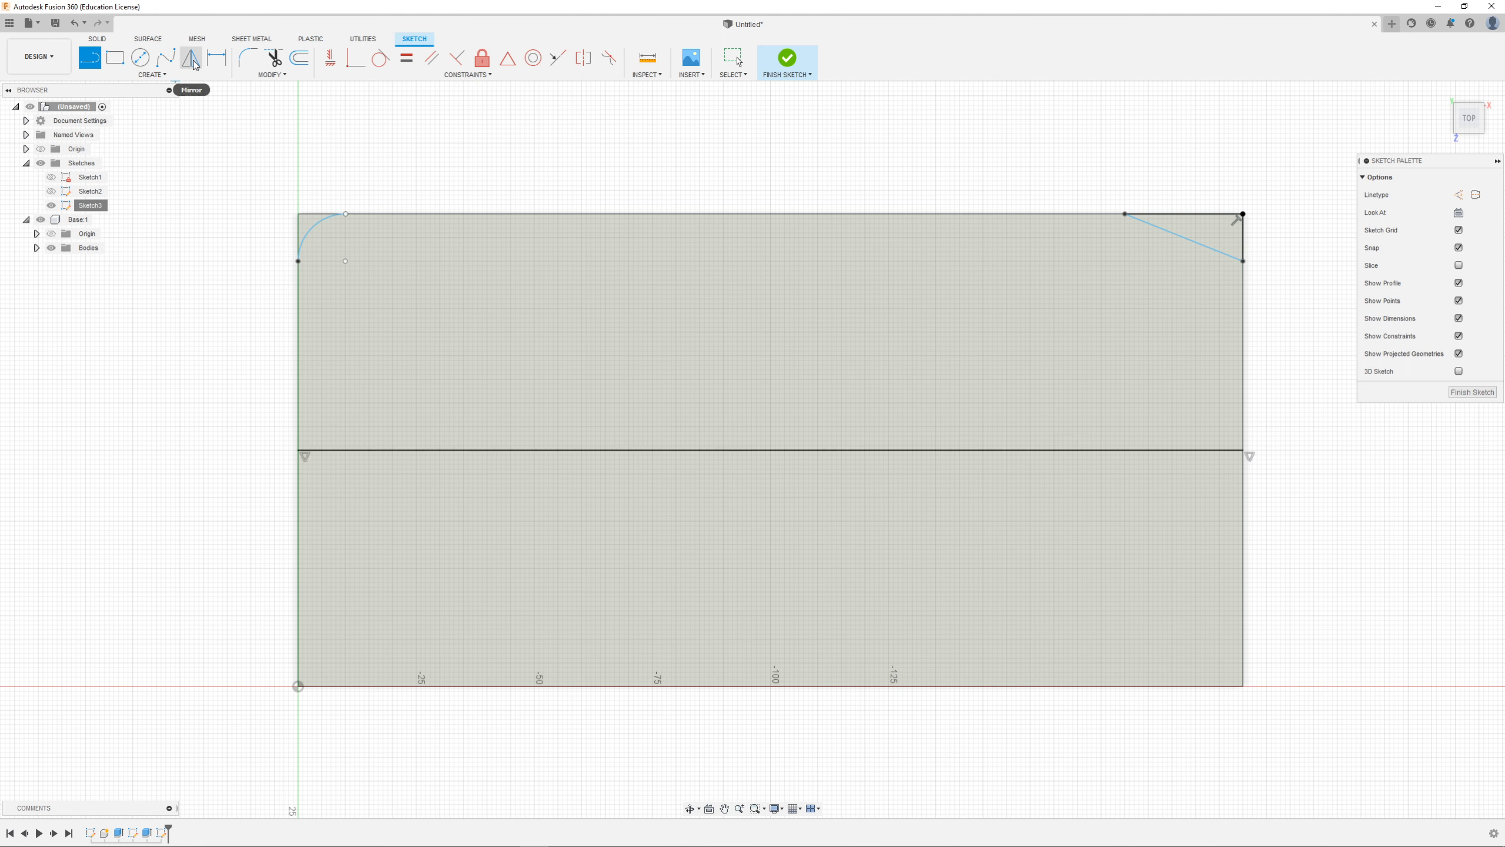
Step: Mirror the corner arc and the diagonal line about the horizontal middle line, and finish the sketch
click(151, 75)
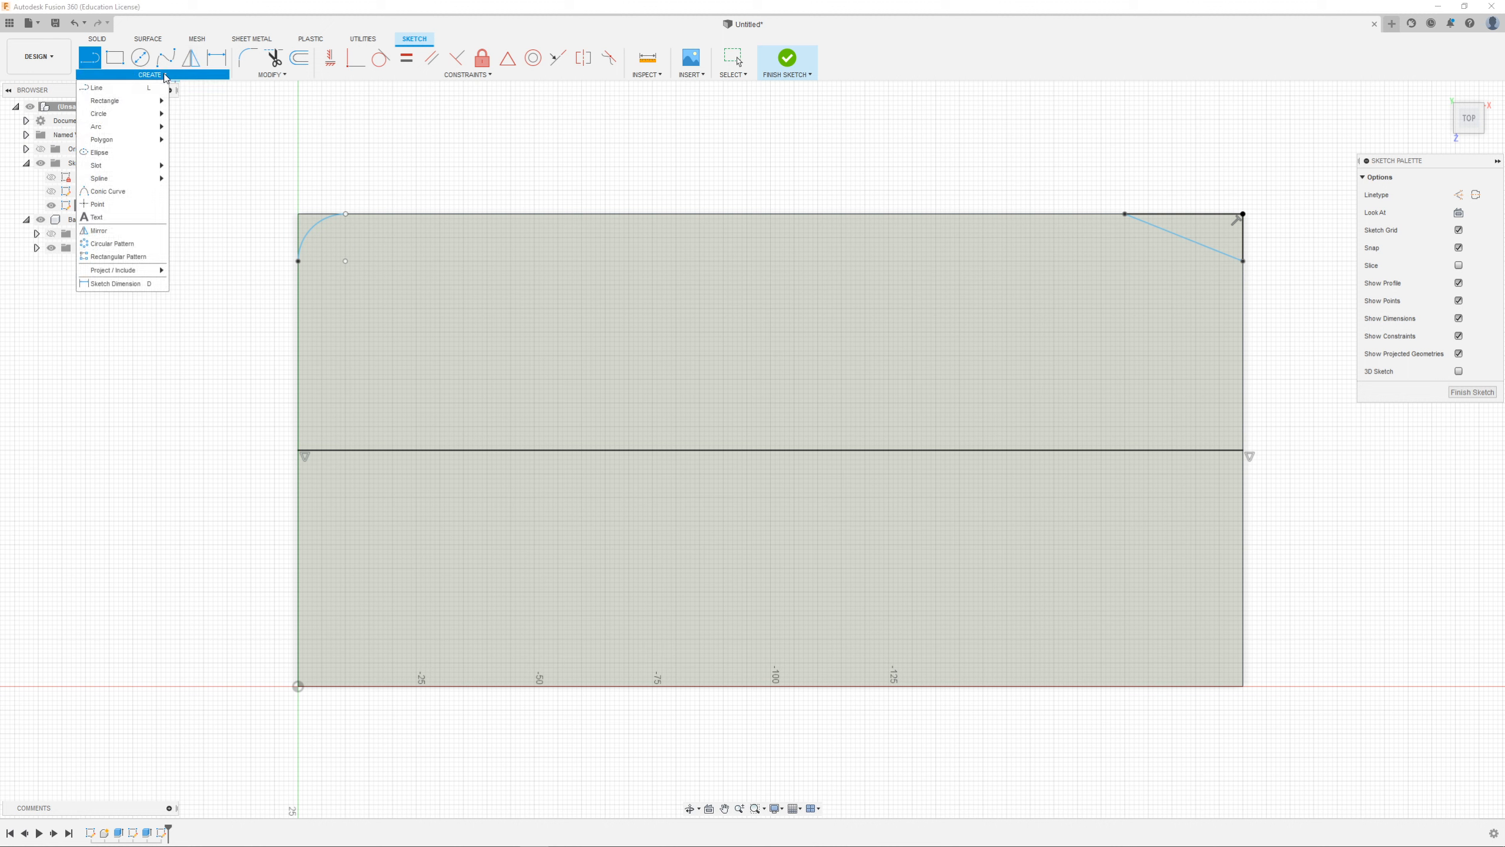
click(98, 230)
click(319, 228)
click(1221, 235)
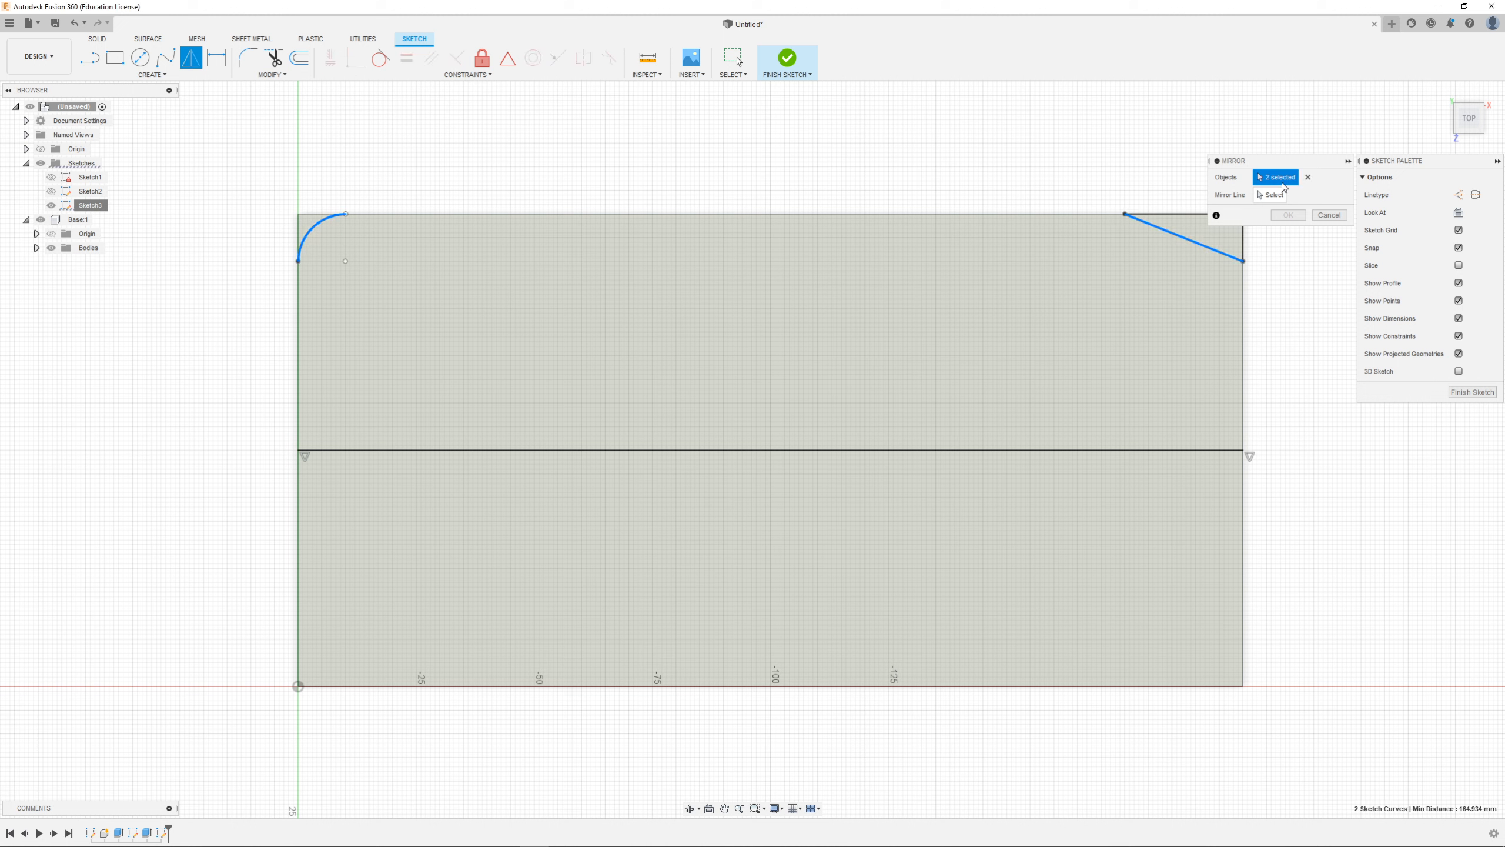
click(1272, 195)
click(1046, 451)
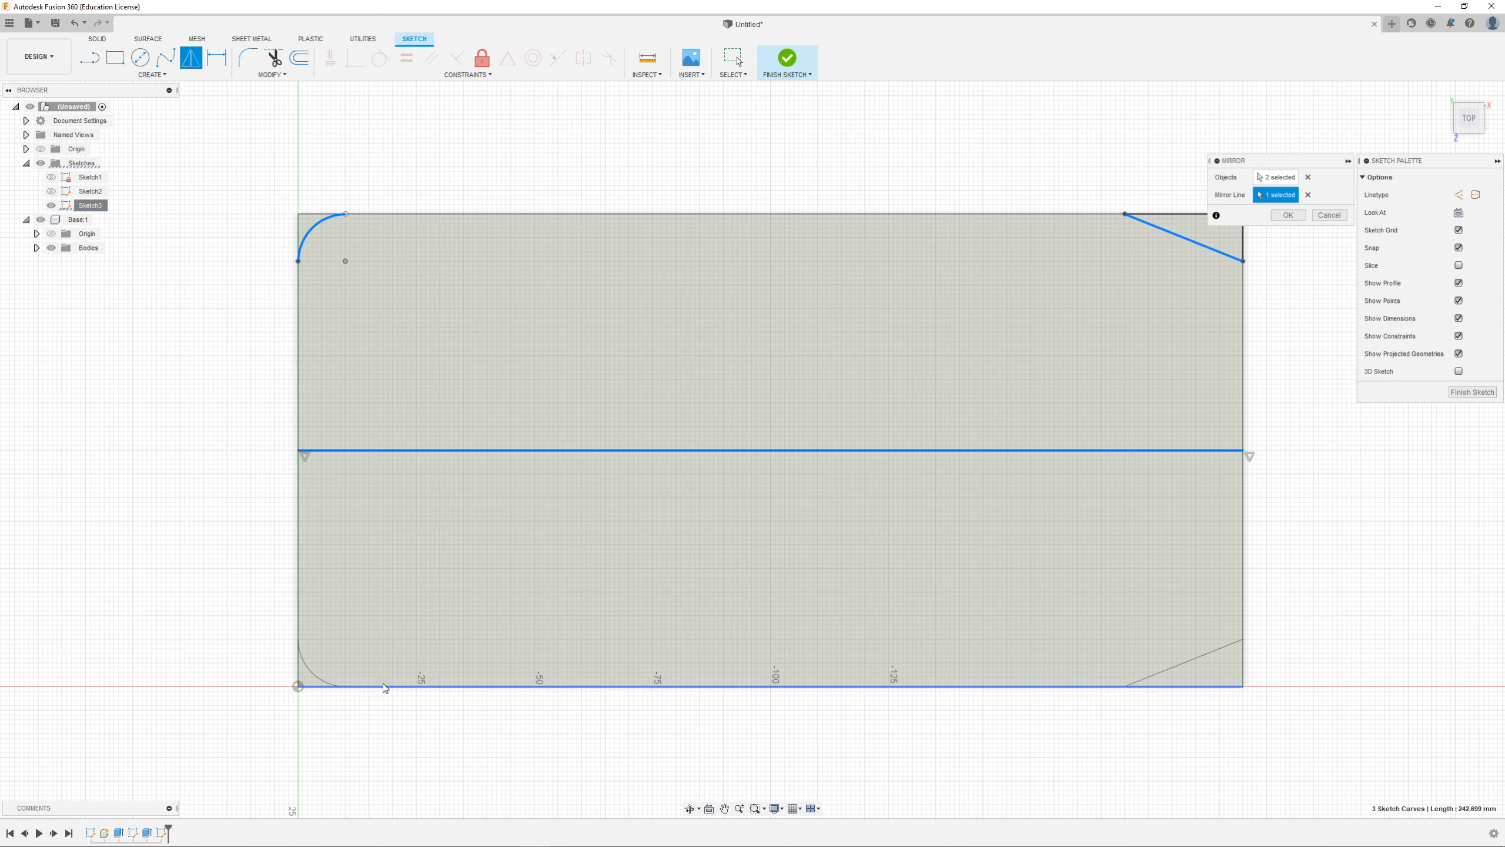
click(1287, 215)
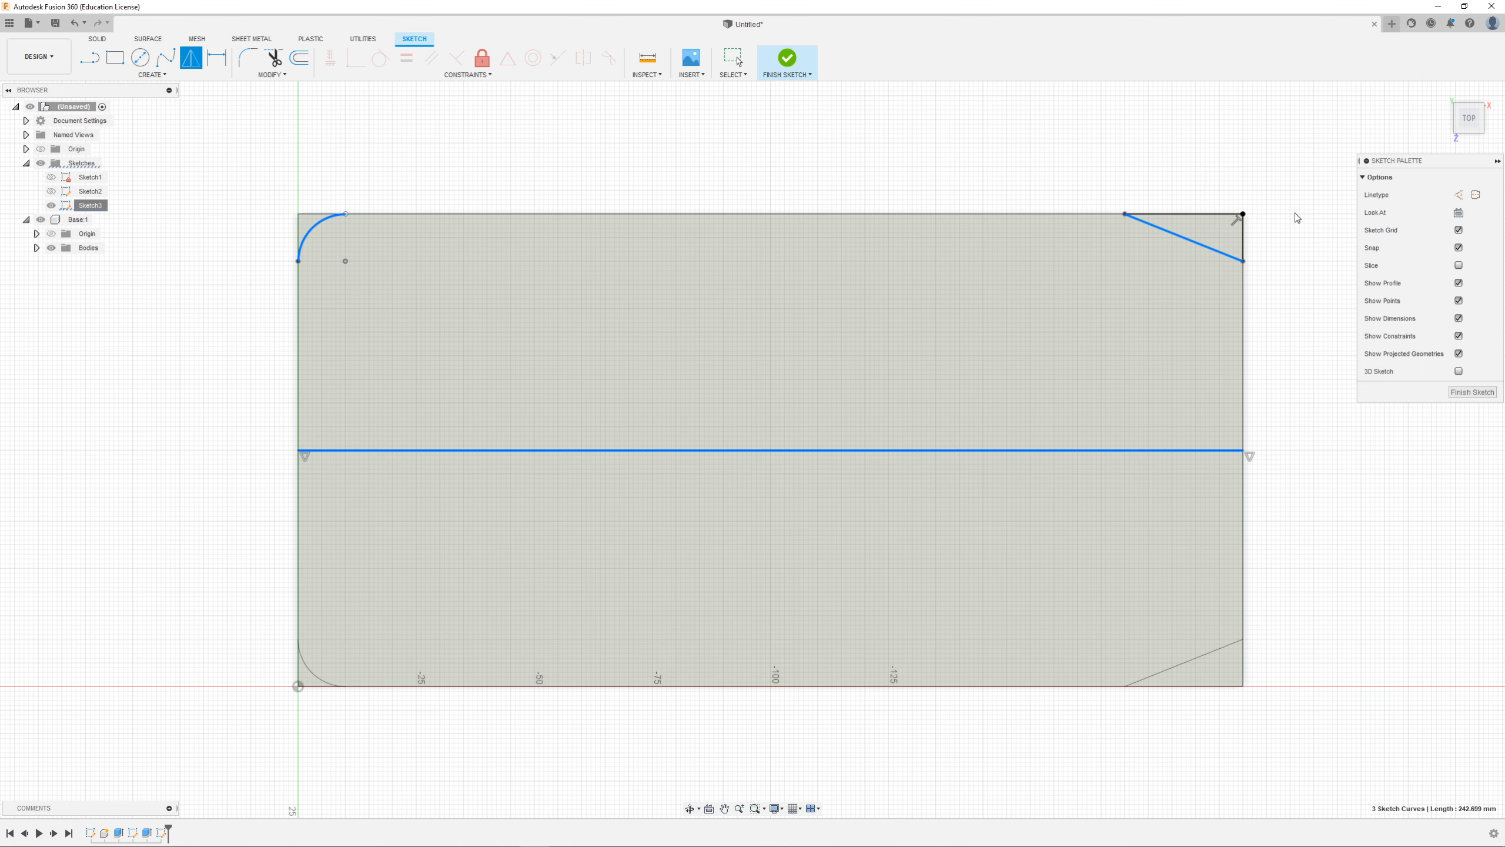
click(787, 58)
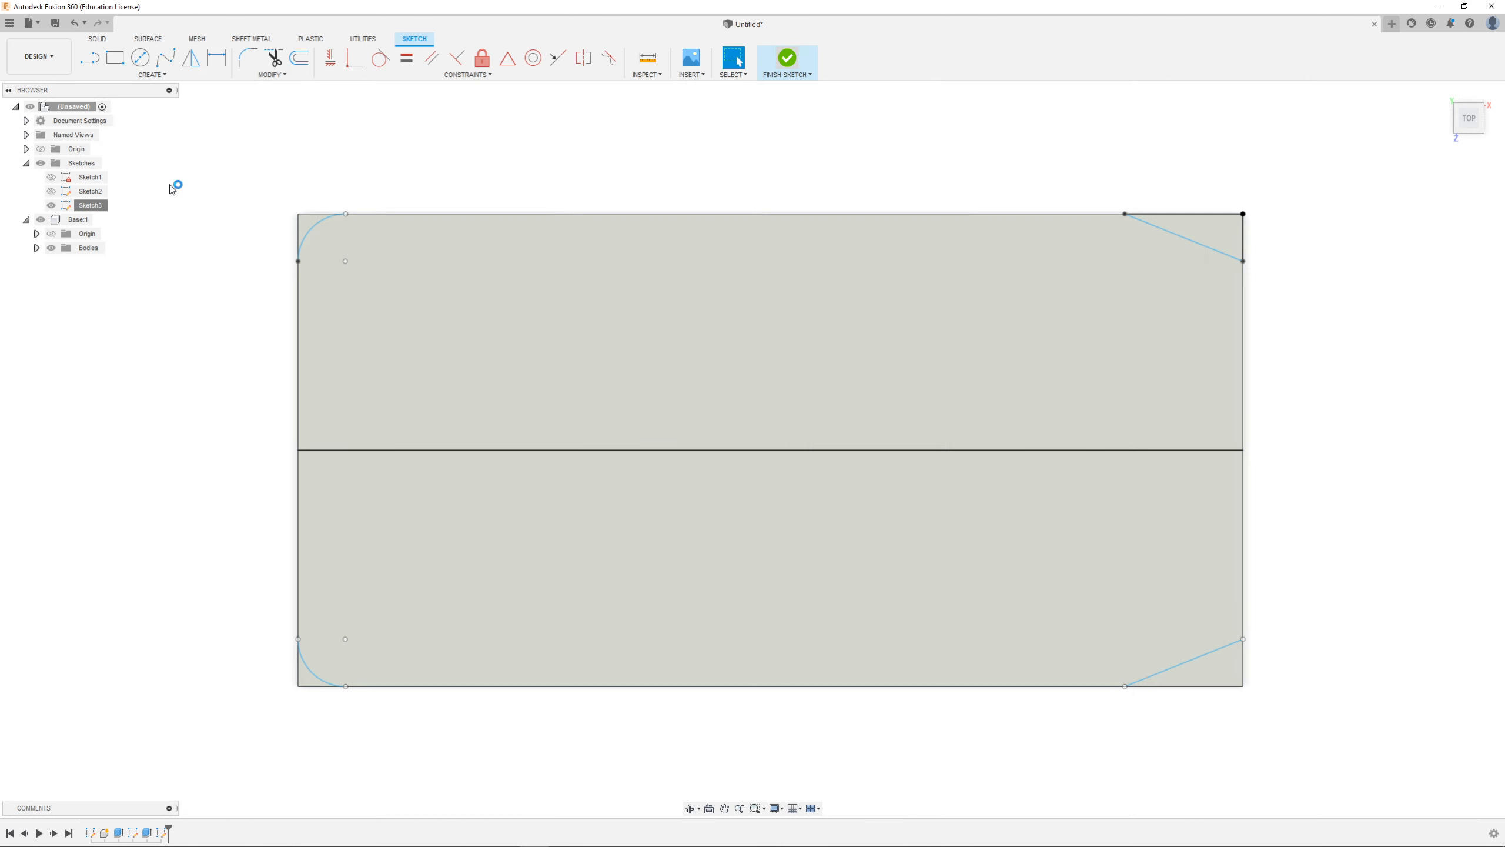
mouse_move(440, 443)
shift+middle_down()
mouse_move(507, 475)
mouse_move(503, 429)
shift+middle_up()
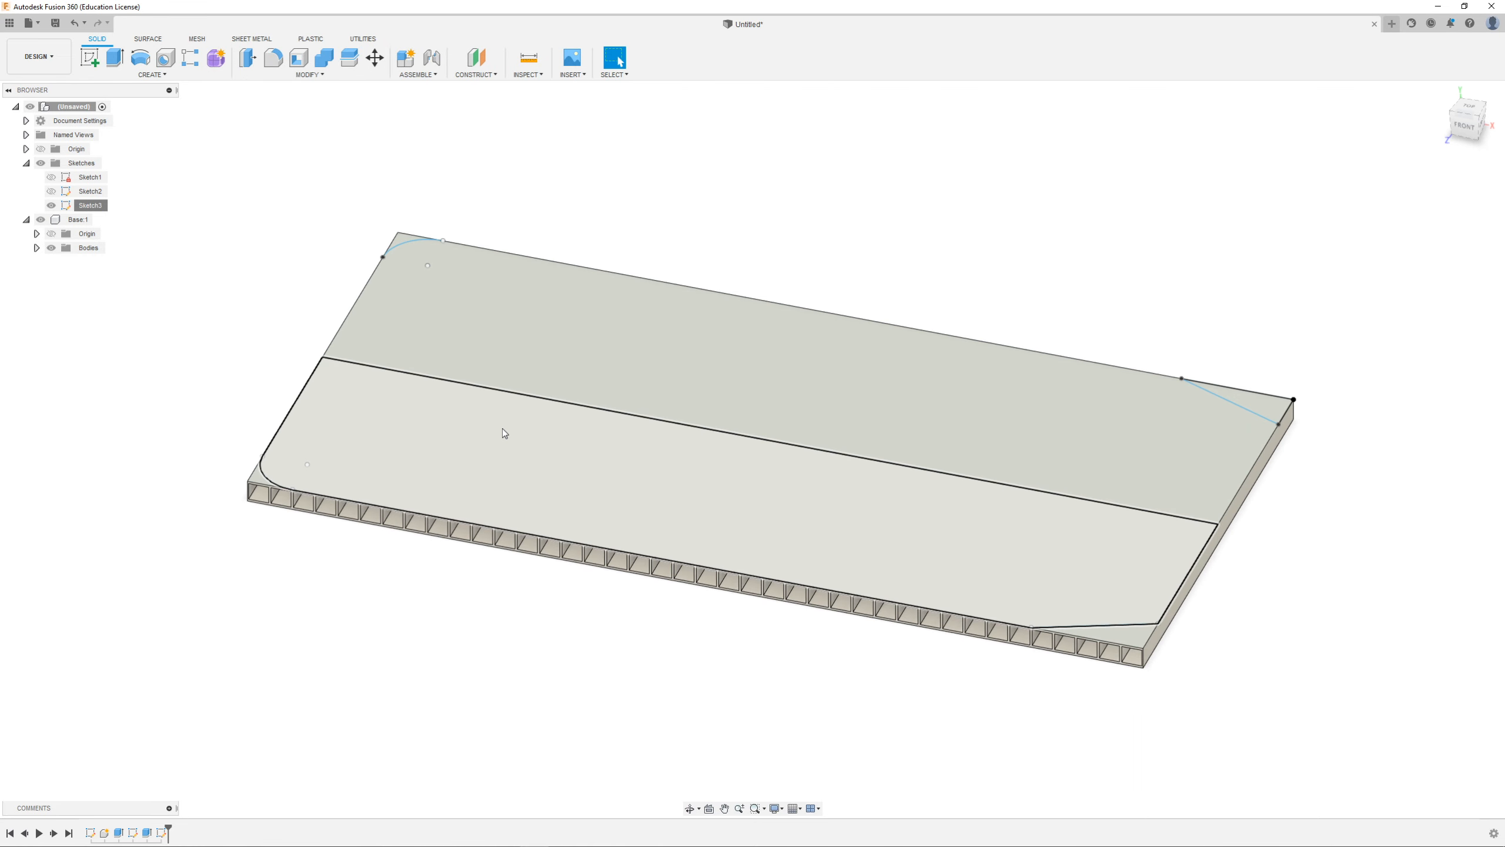
click(115, 59)
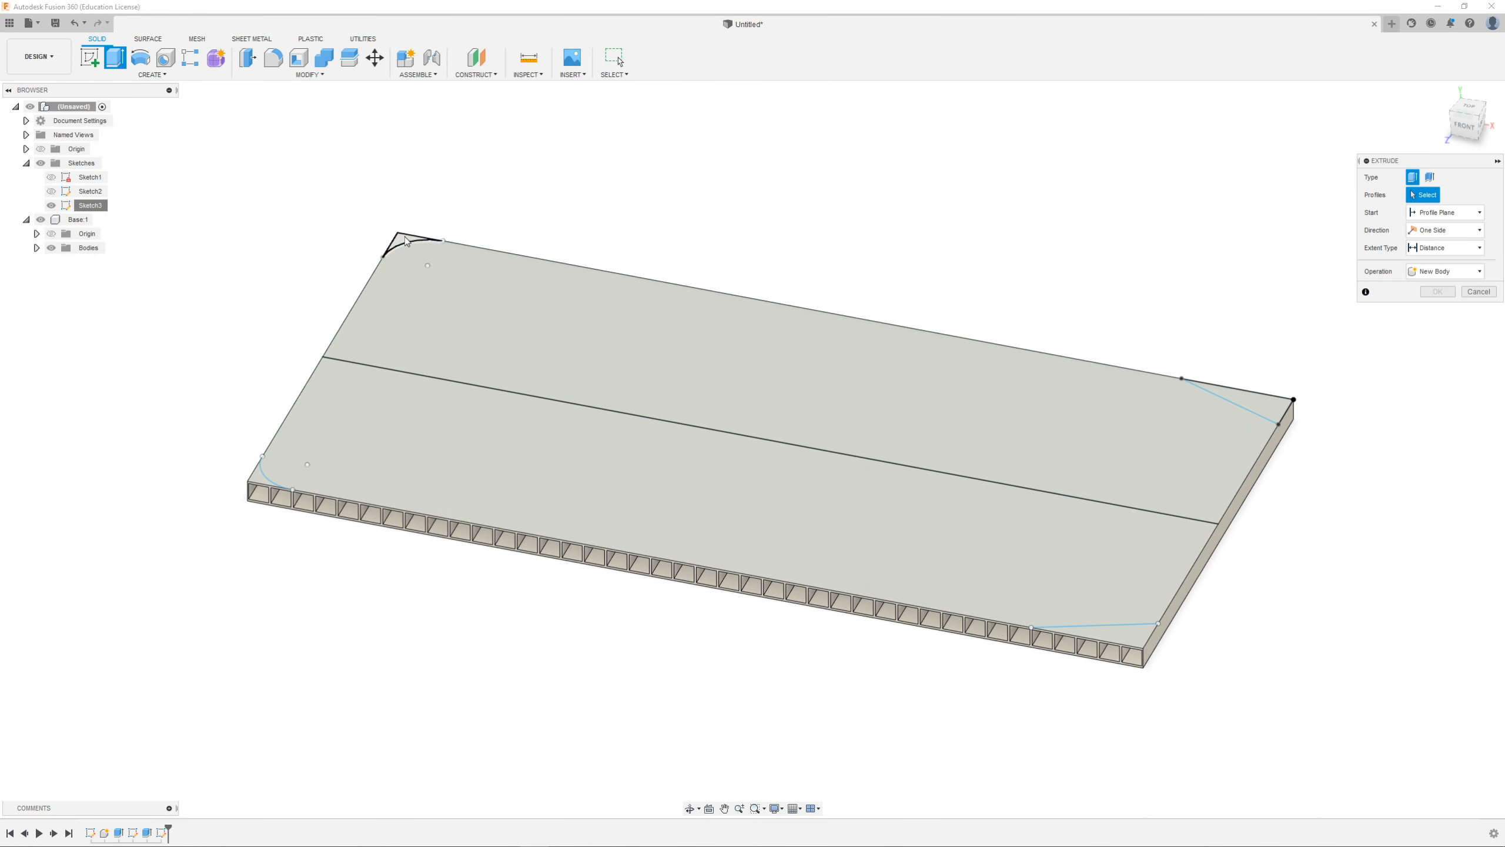
click(1140, 642)
drag(1095, 616, 1095, 691)
key(Return)
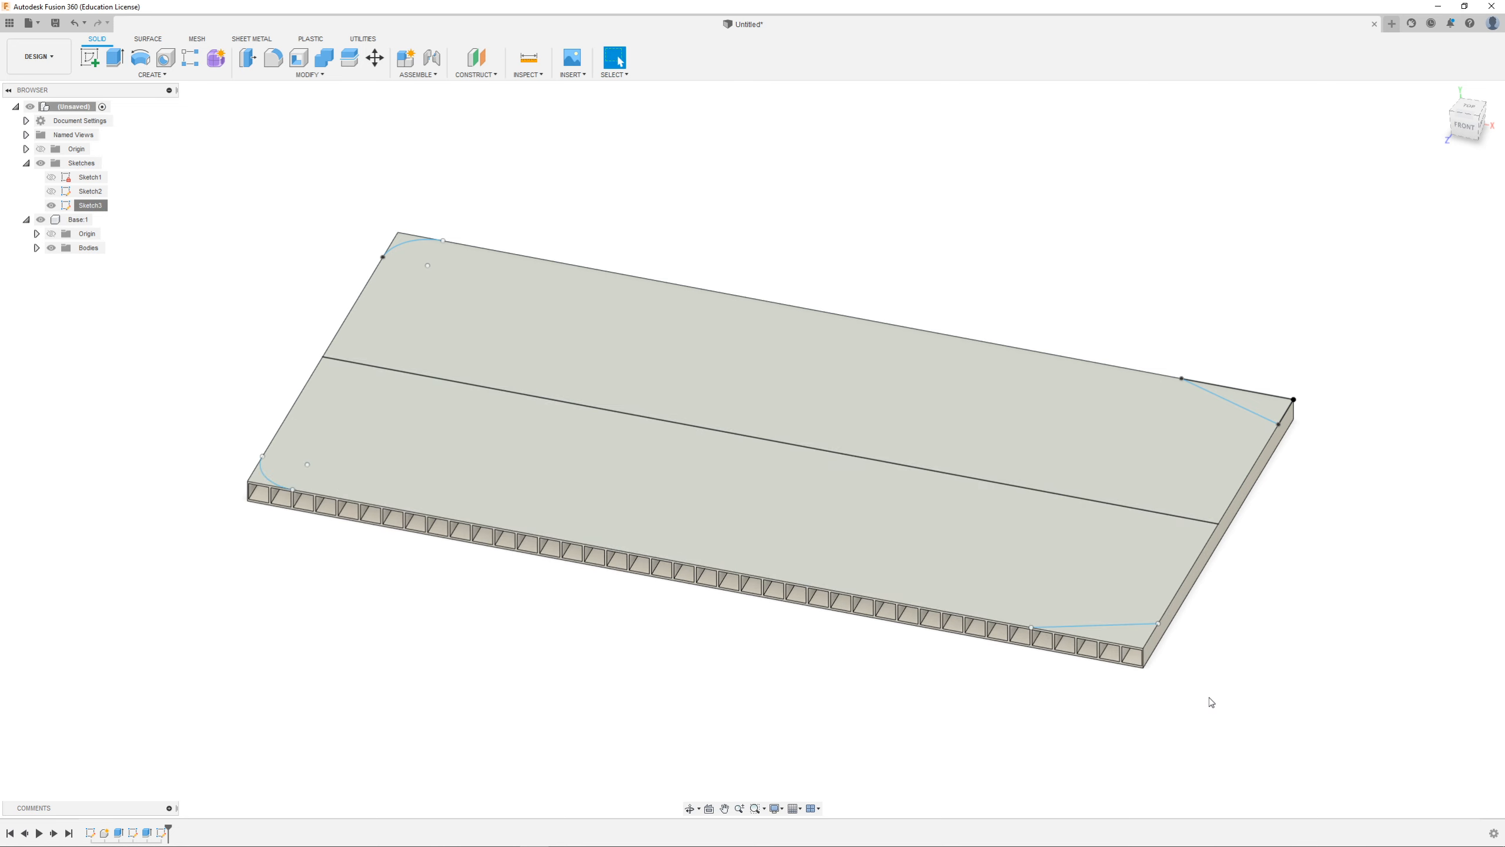
Step: Extrude the two large plate profiles by -5 mm with the Intersect operation to trim the plate's corners
click(119, 60)
click(784, 344)
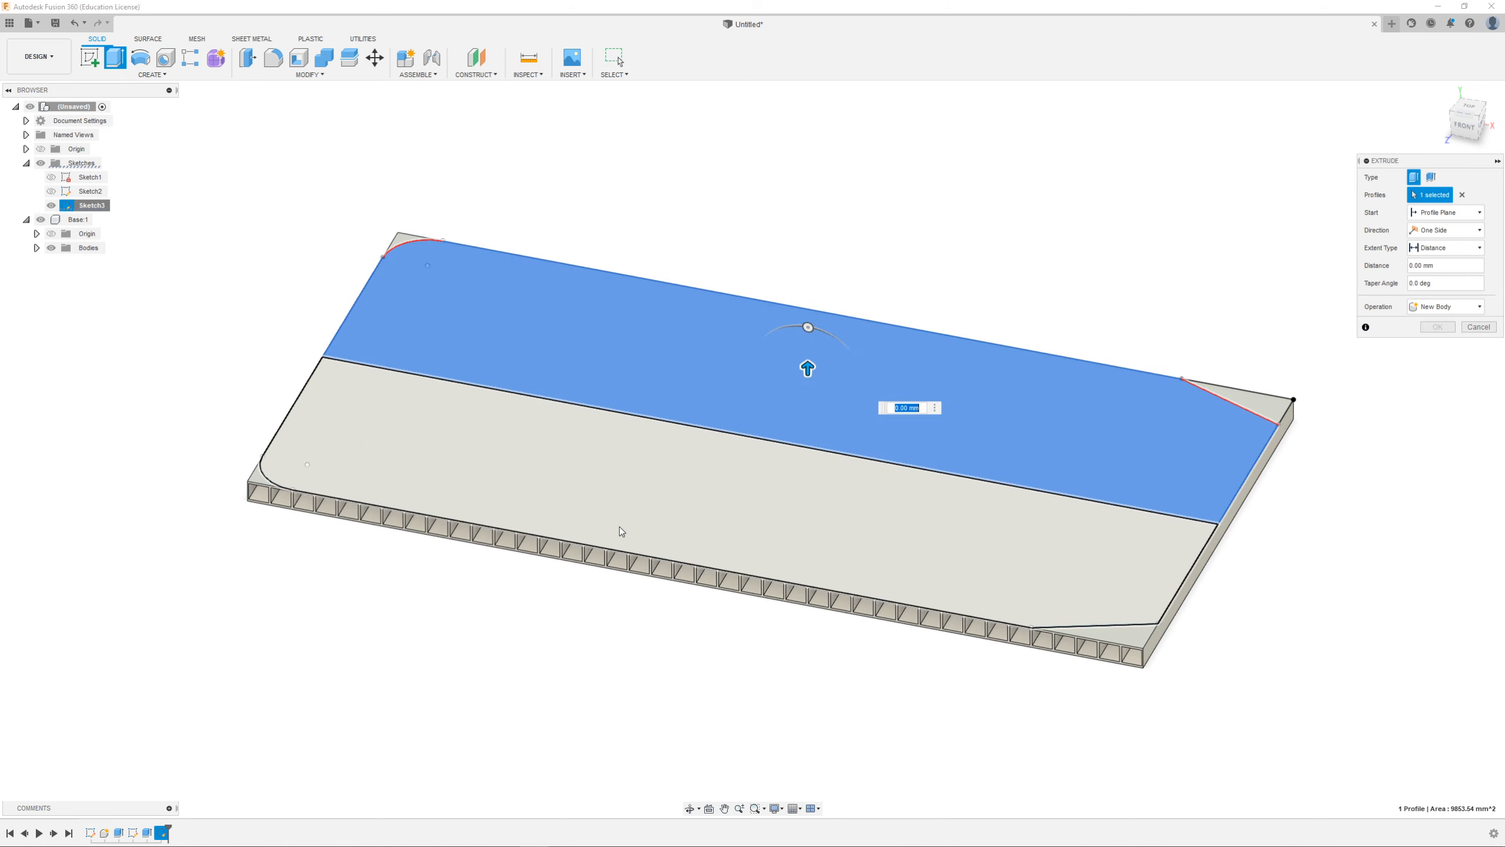
click(613, 492)
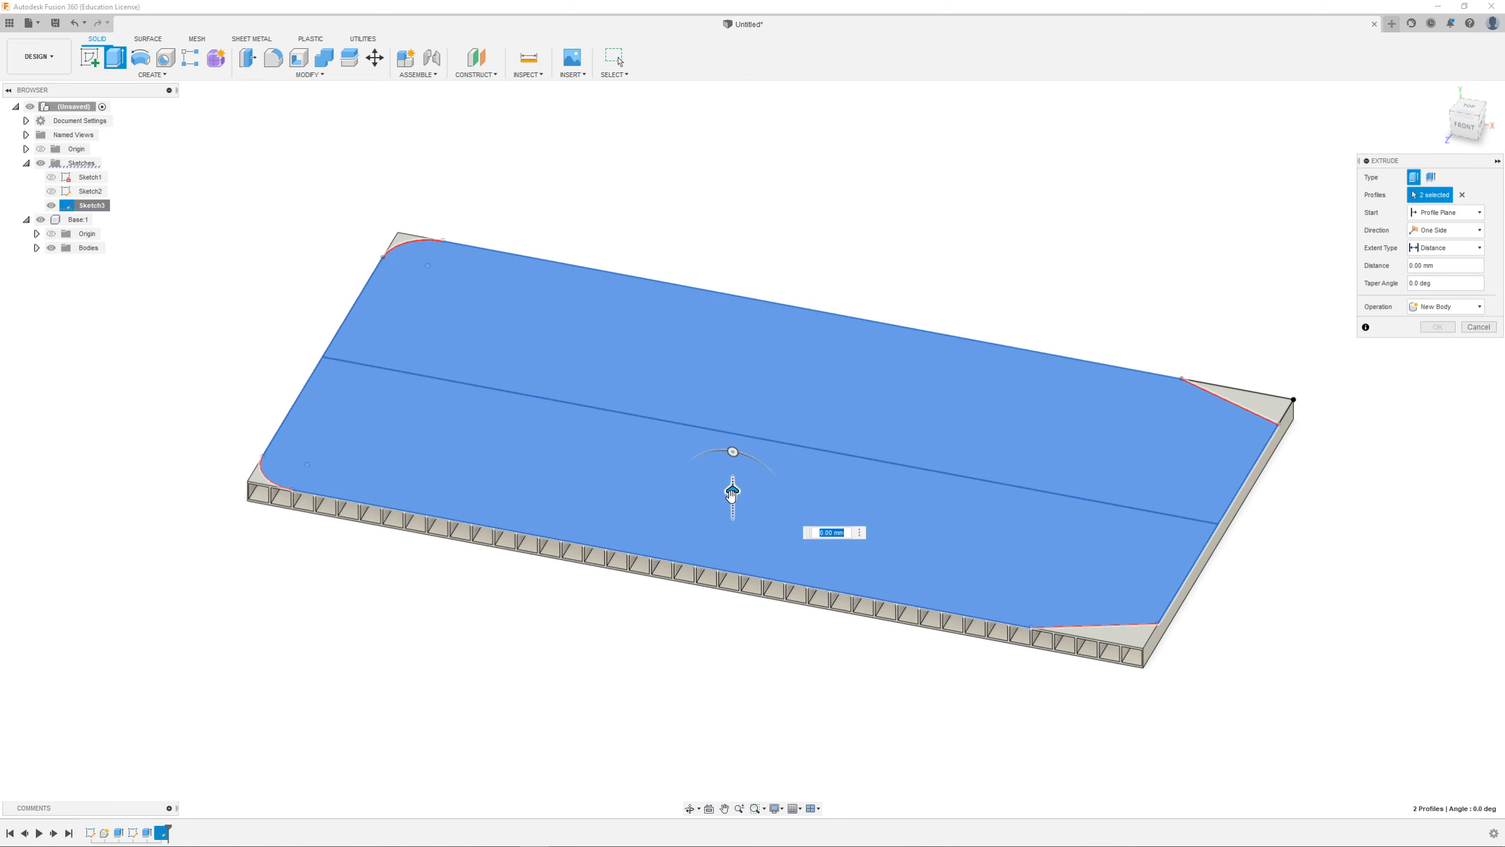
drag(731, 549, 733, 469)
click(1446, 306)
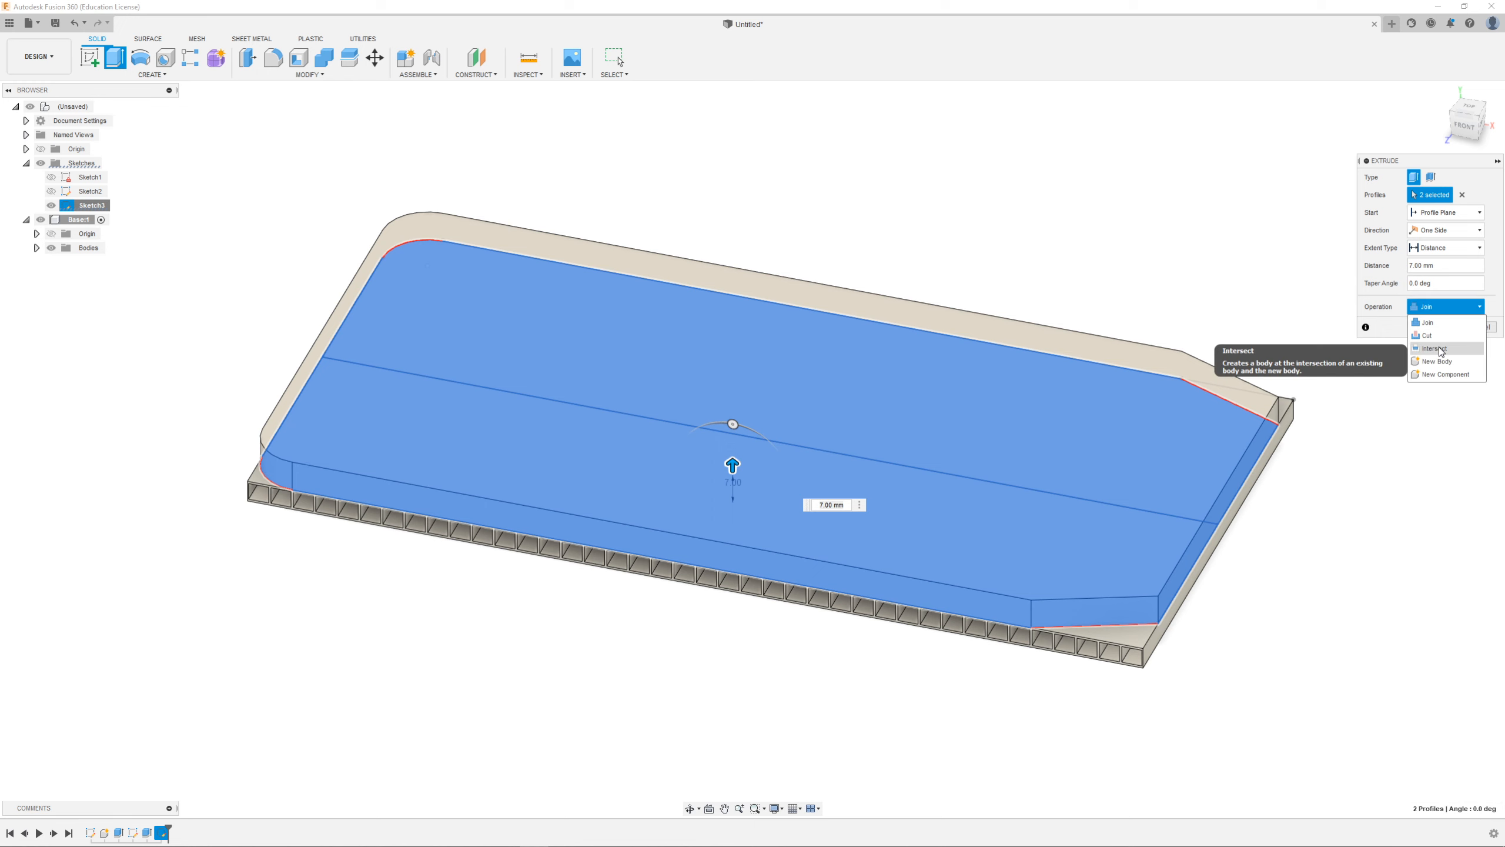
click(1441, 348)
drag(732, 468, 734, 651)
drag(742, 585, 753, 515)
scroll(654, 658, up, 3)
shift+middle_drag(706, 619, 473, 433)
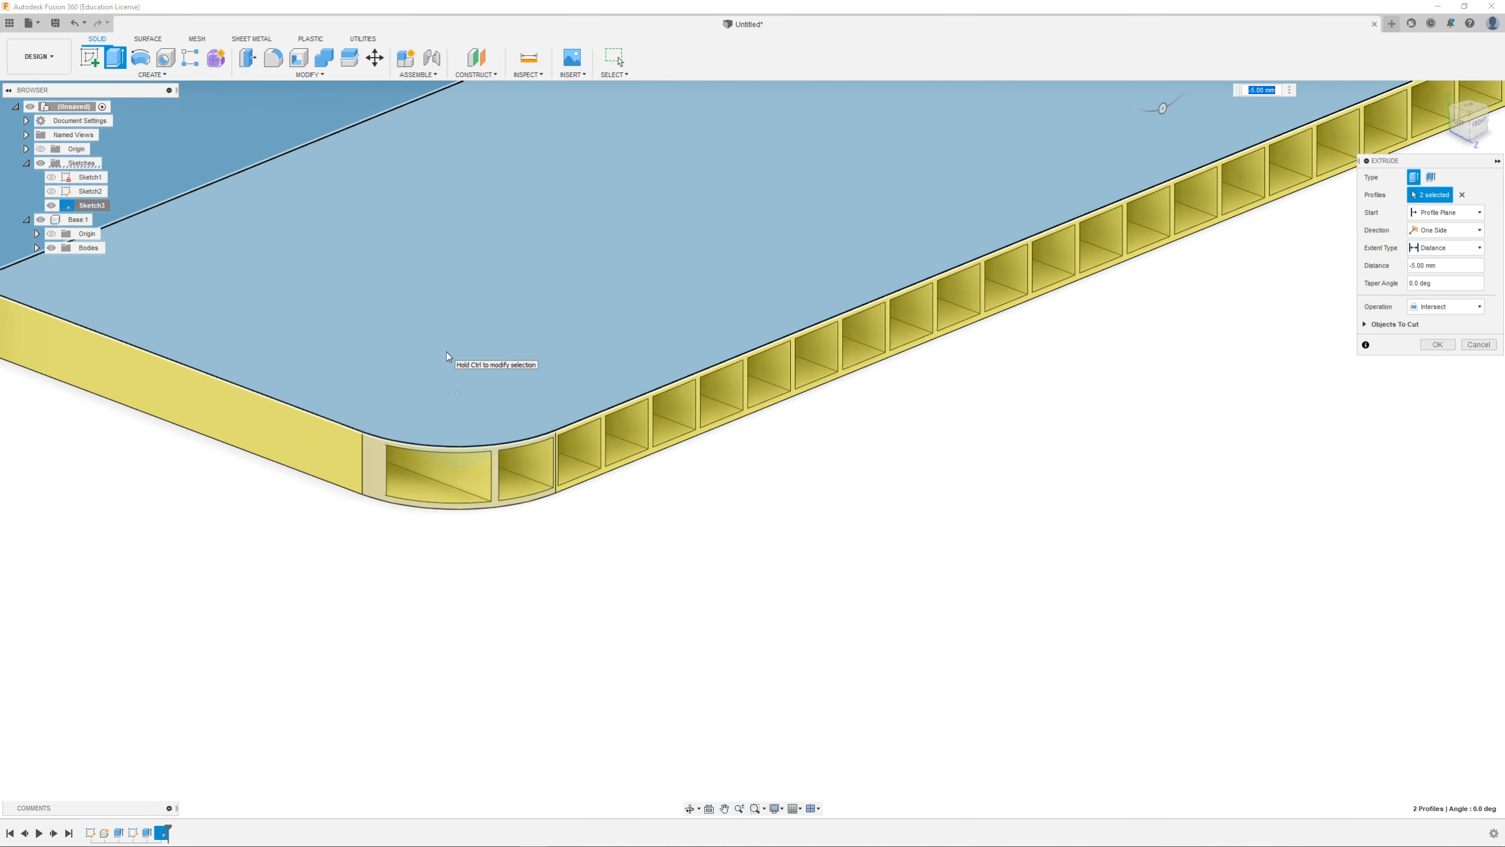
scroll(567, 556, down, 5)
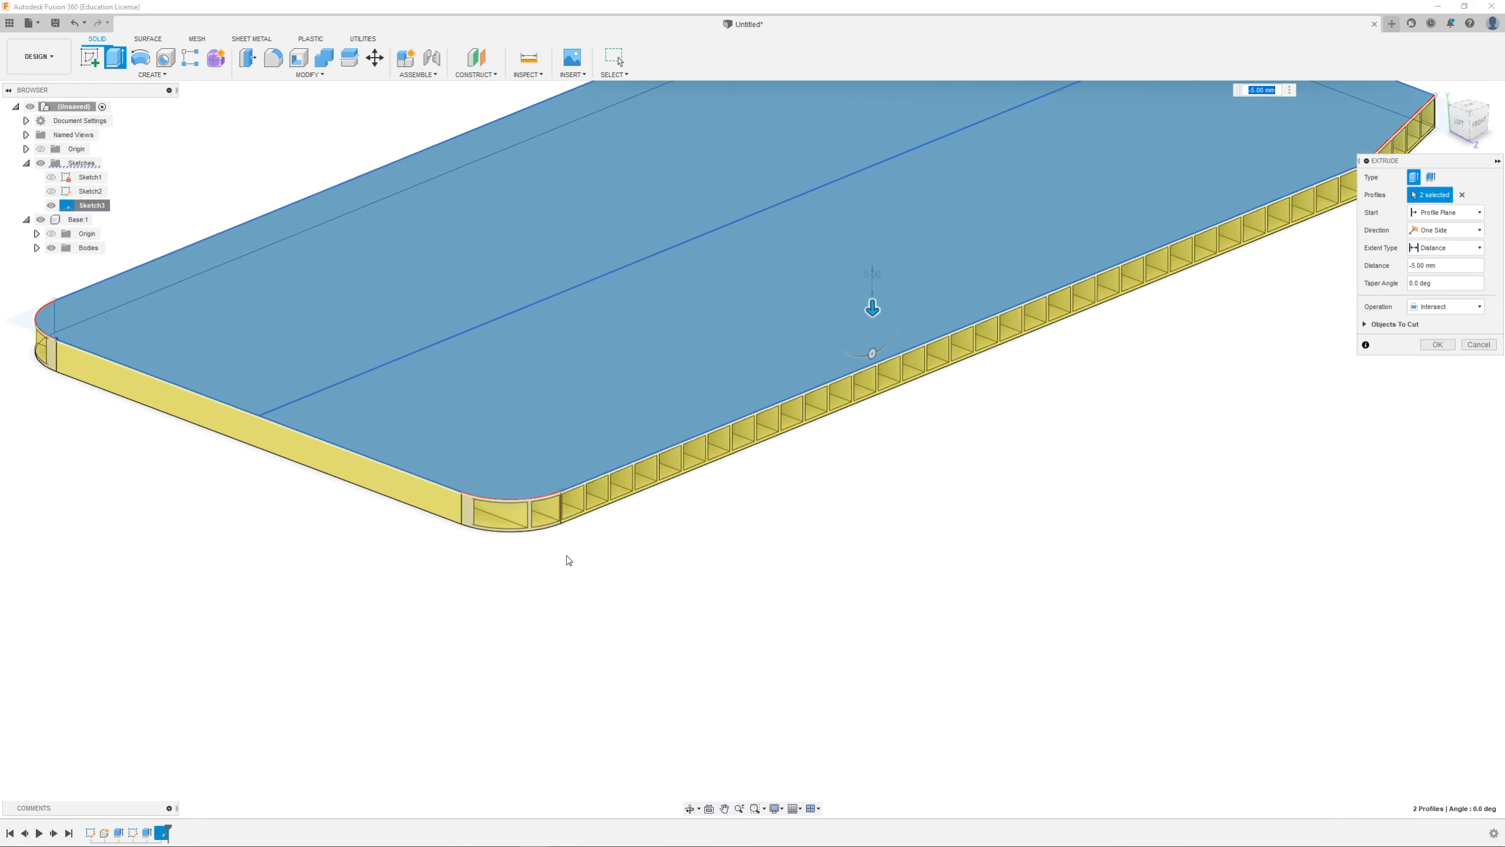
click(1423, 347)
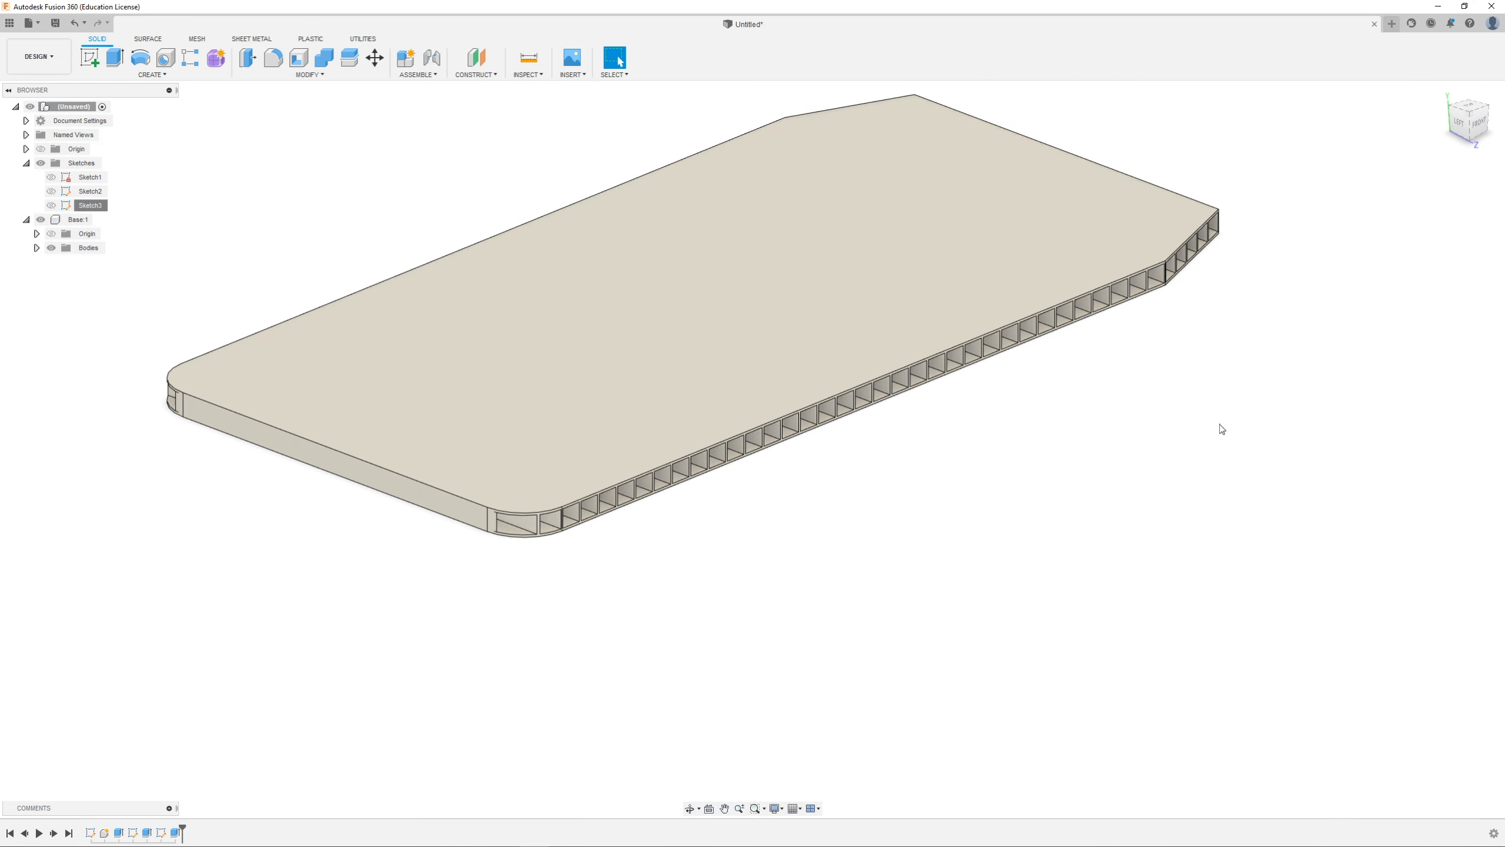
Step: Examine the trimmed corners and the channel openings along the plate's front edge from several angles
shift+middle_drag(801, 528, 760, 505)
scroll(862, 516, up, 5)
shift+middle_drag(885, 477, 748, 455)
scroll(1157, 678, up, 3)
scroll(1157, 678, up, 1)
shift+middle_drag(1074, 658, 690, 455)
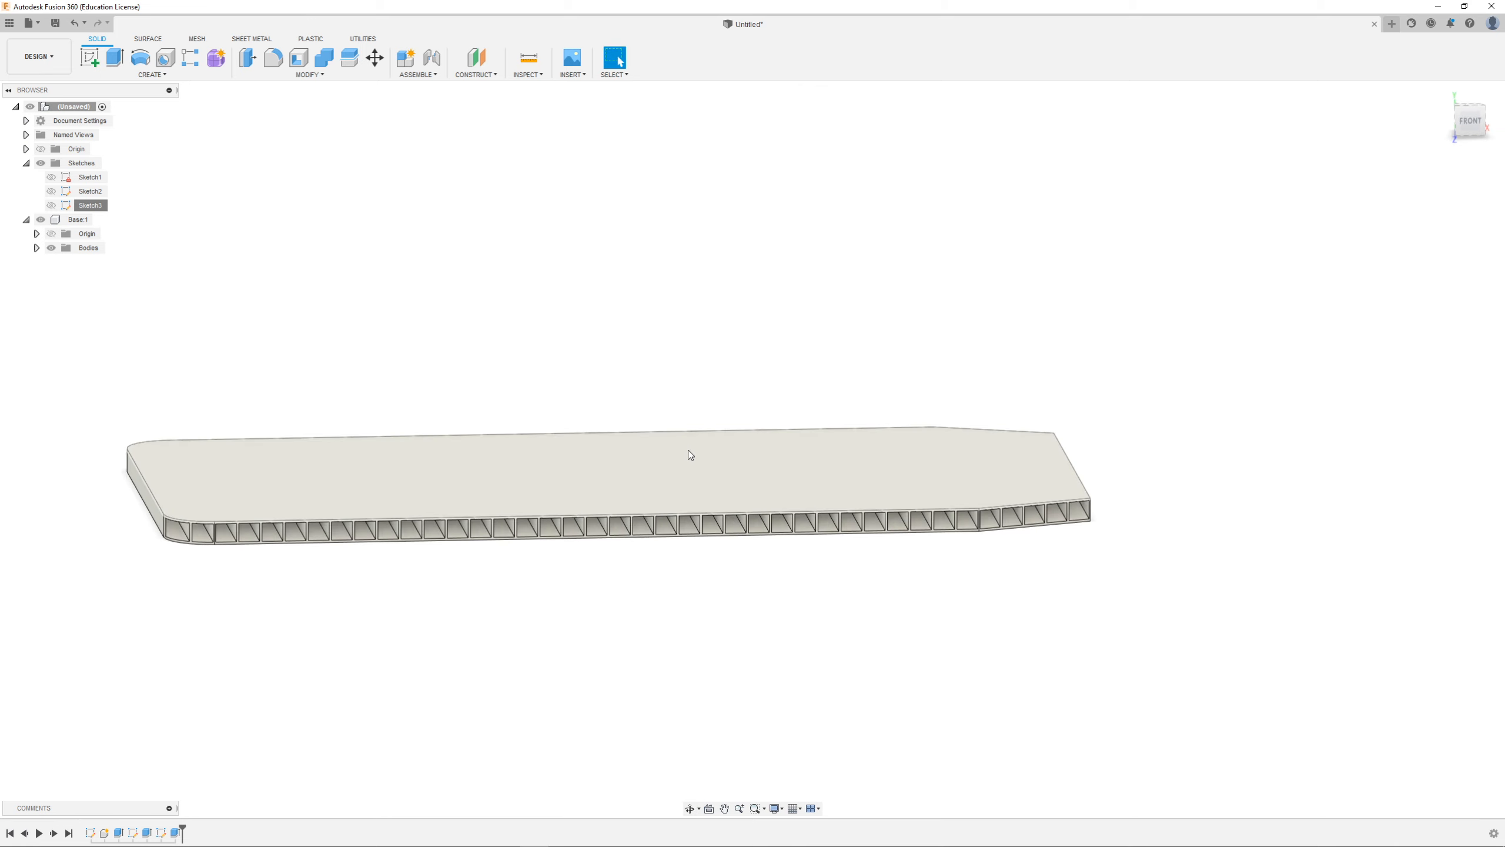
click(125, 256)
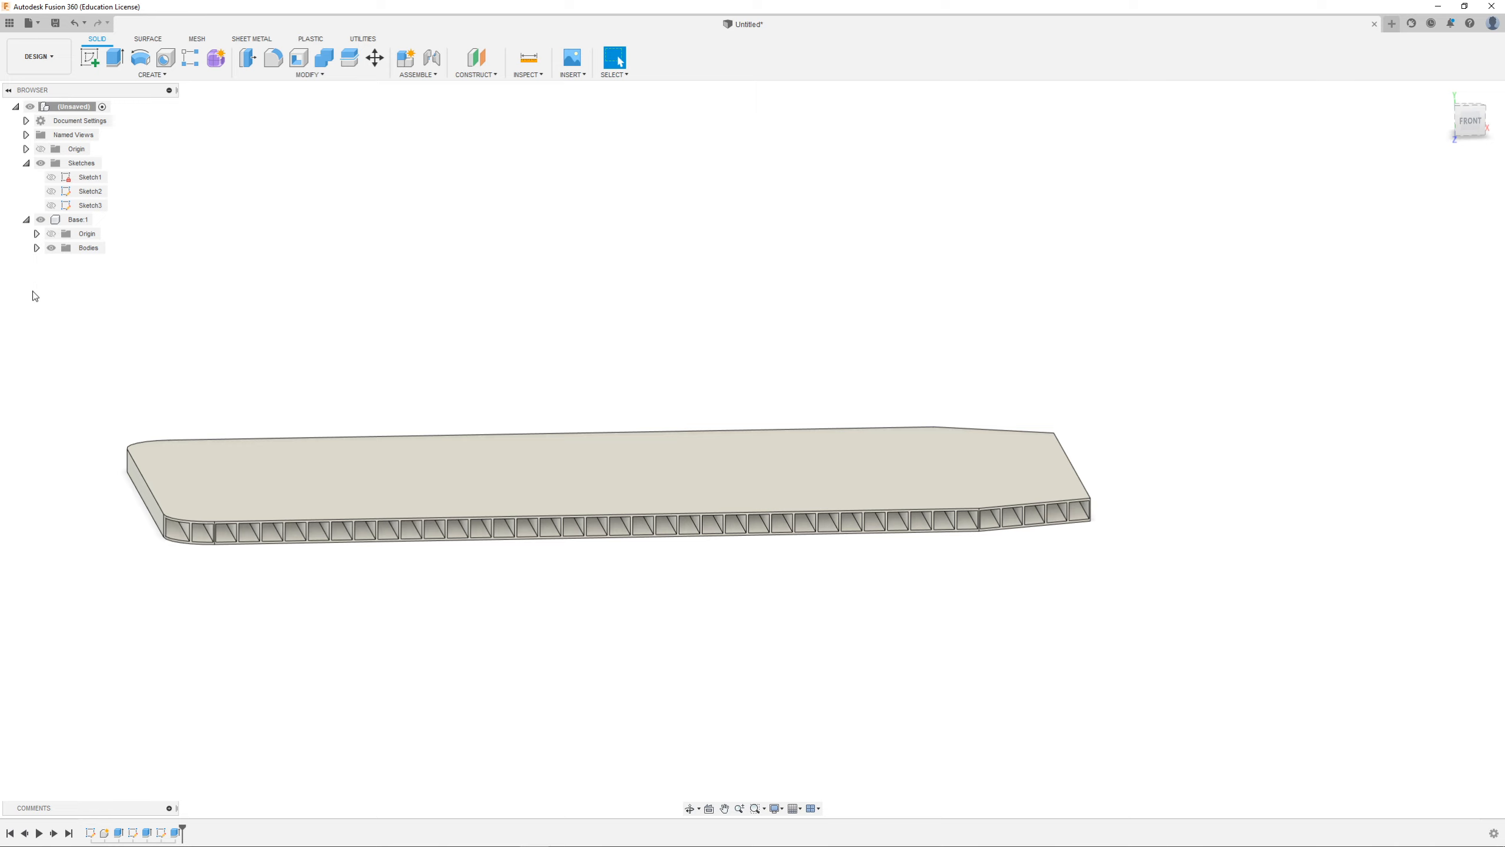
Step: Hide the Base component and start a new sketch on the front origin plane
click(43, 224)
click(42, 220)
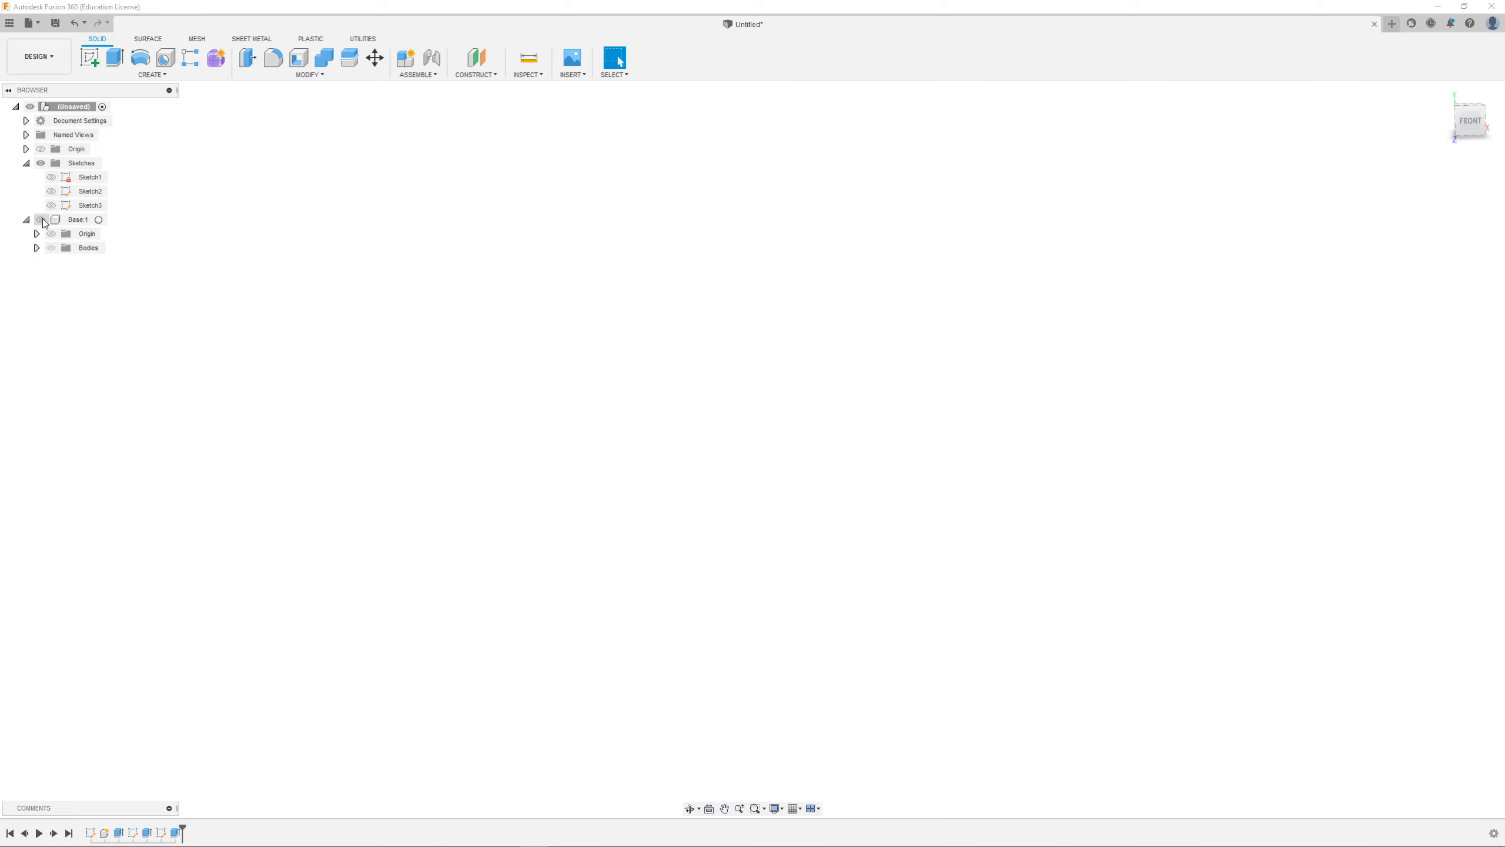
click(91, 60)
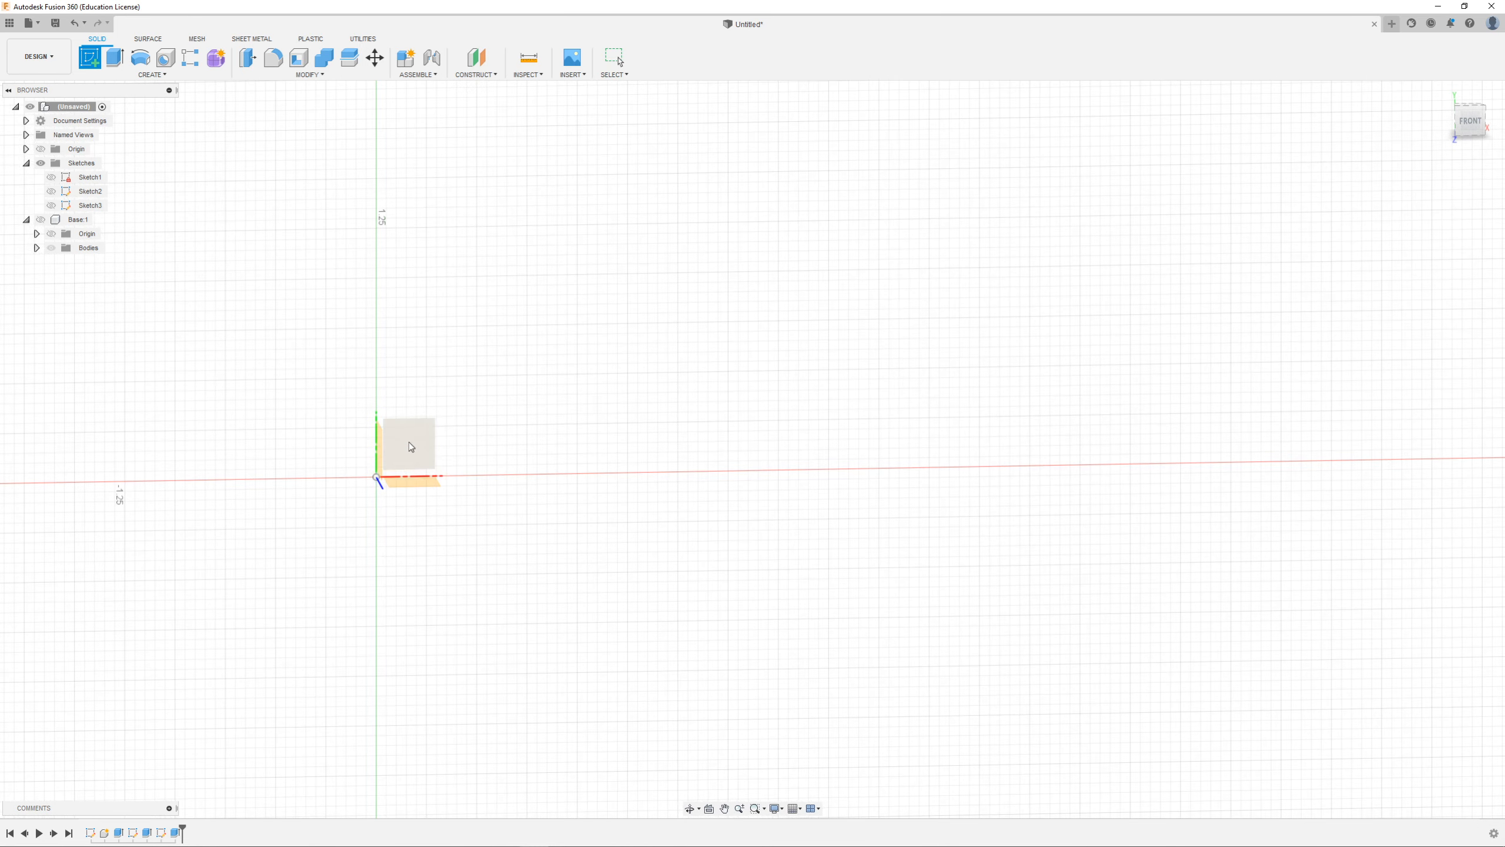
click(409, 443)
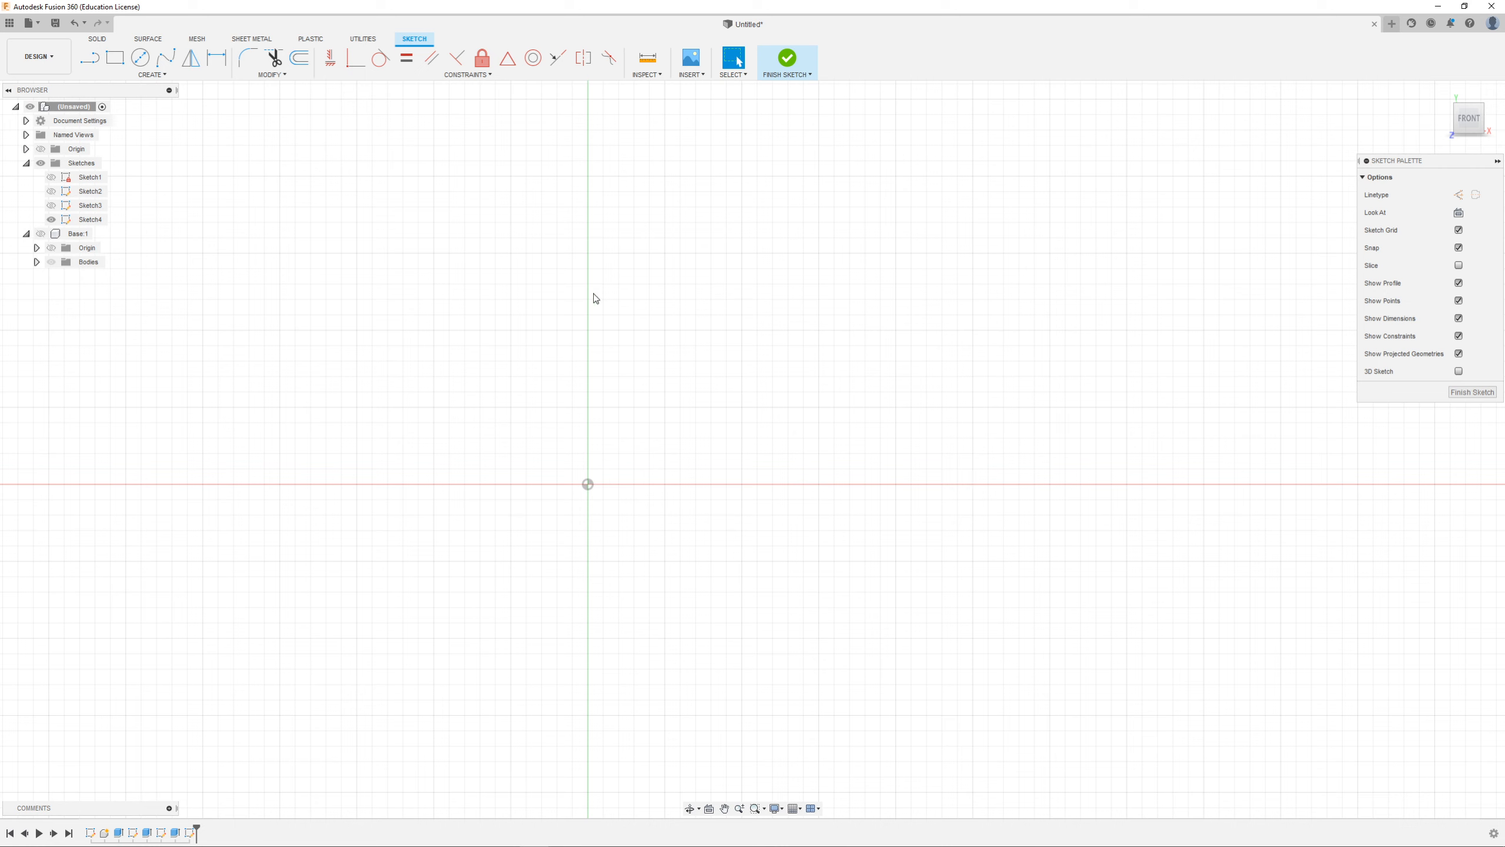
Step: Draw a rectangle 20 mm wide and 25 mm high from the origin, and finish the sketch
key(r)
click(588, 484)
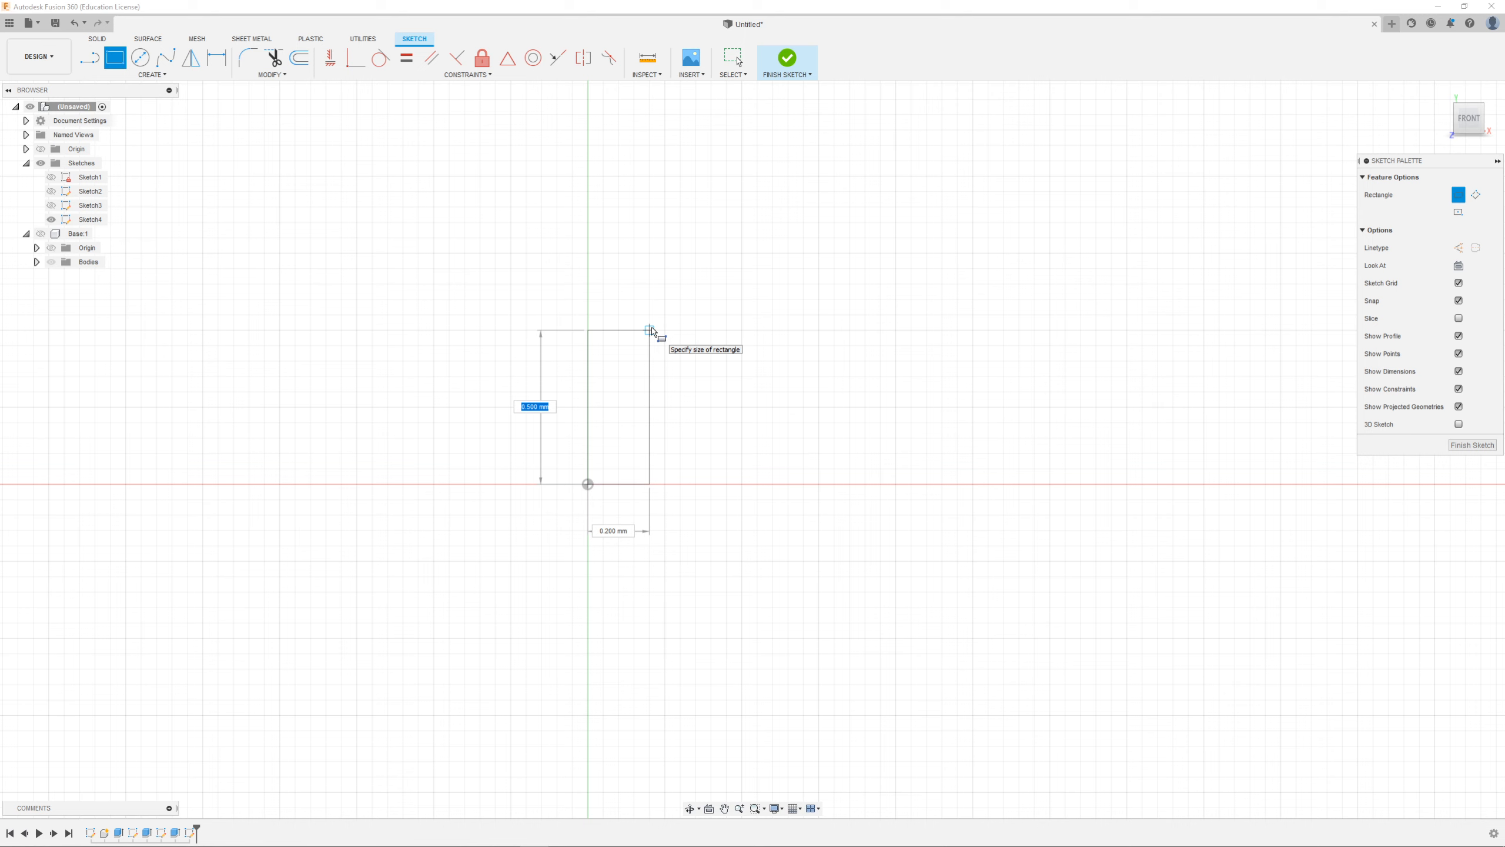
text(5)
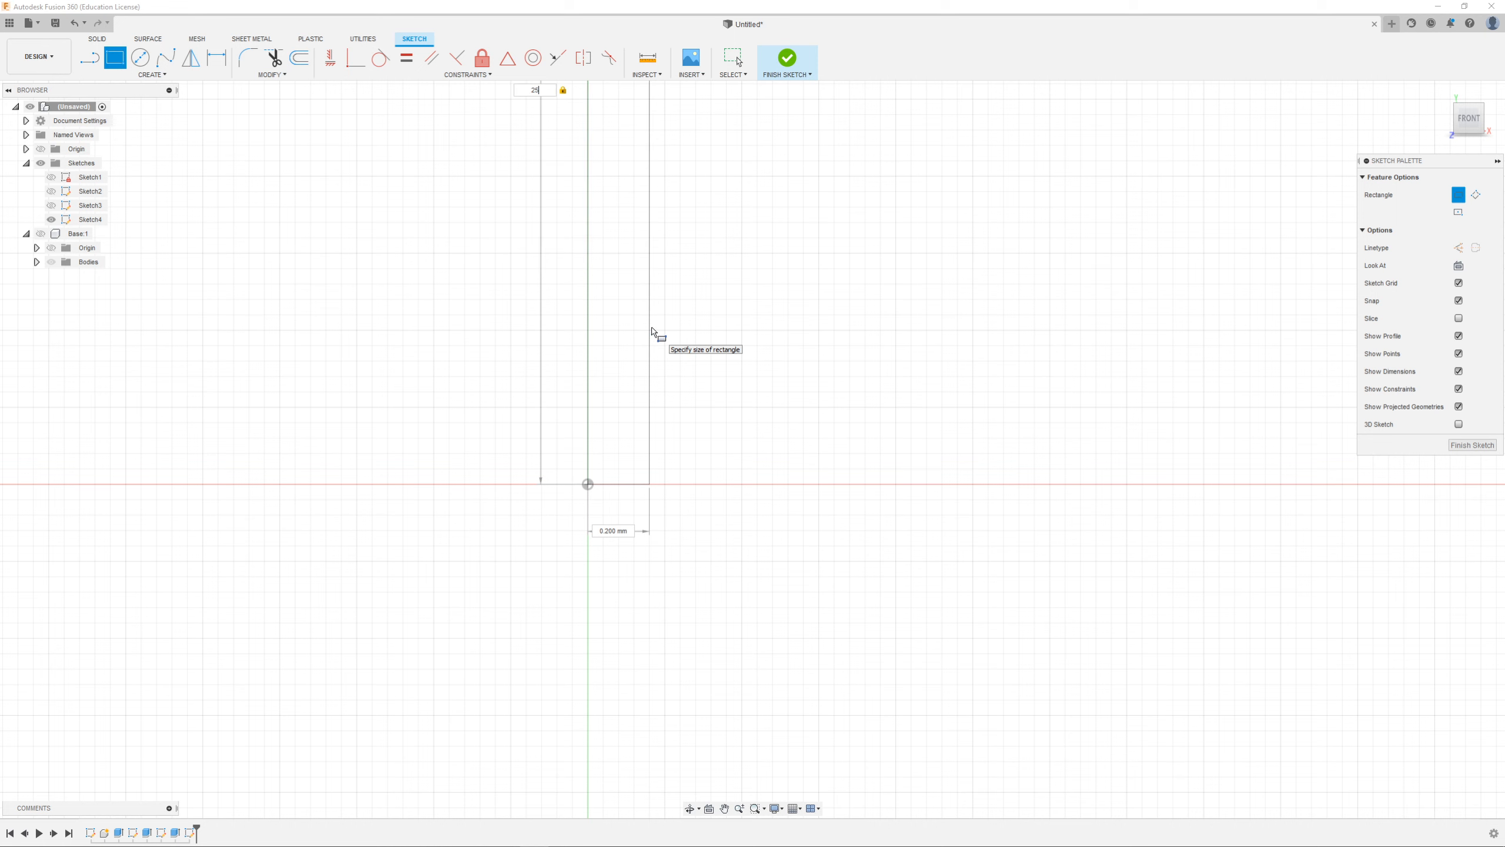
scroll(386, 705, down, 5)
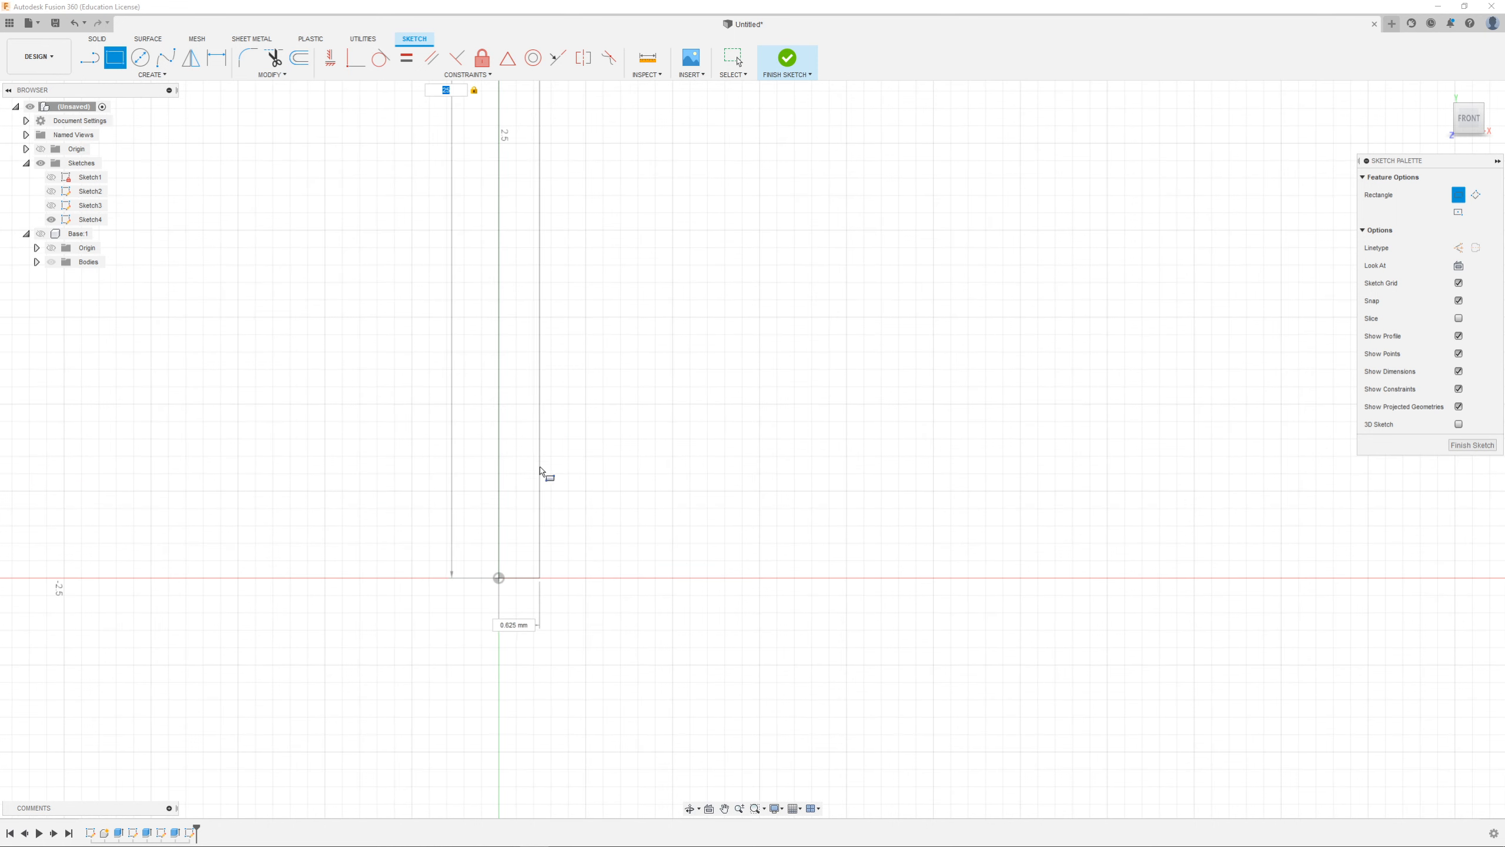
scroll(423, 536, down, 8)
scroll(424, 537, down, 3)
scroll(324, 627, down, 6)
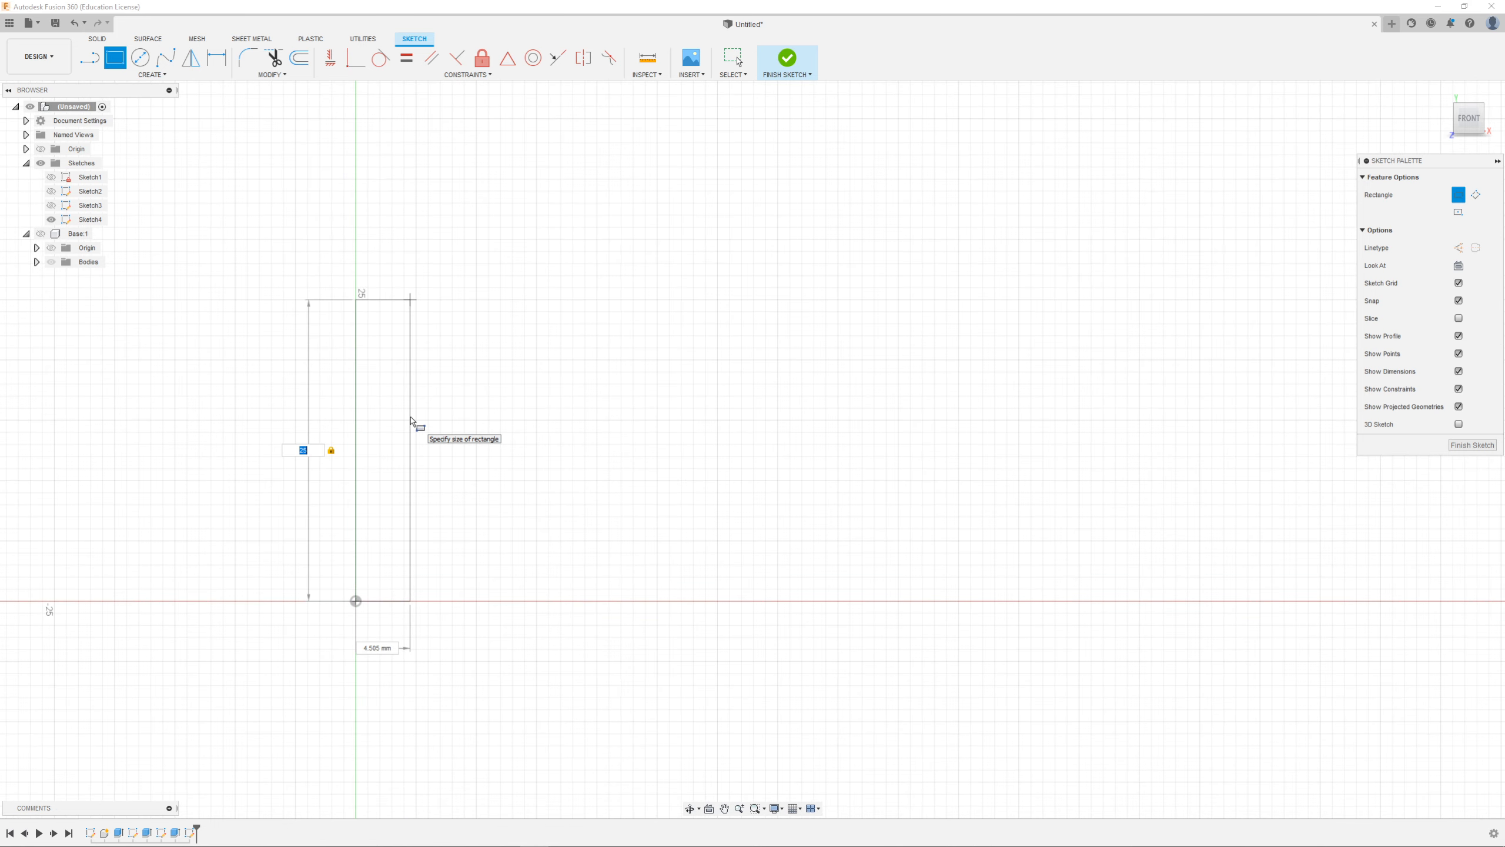
key(Tab)
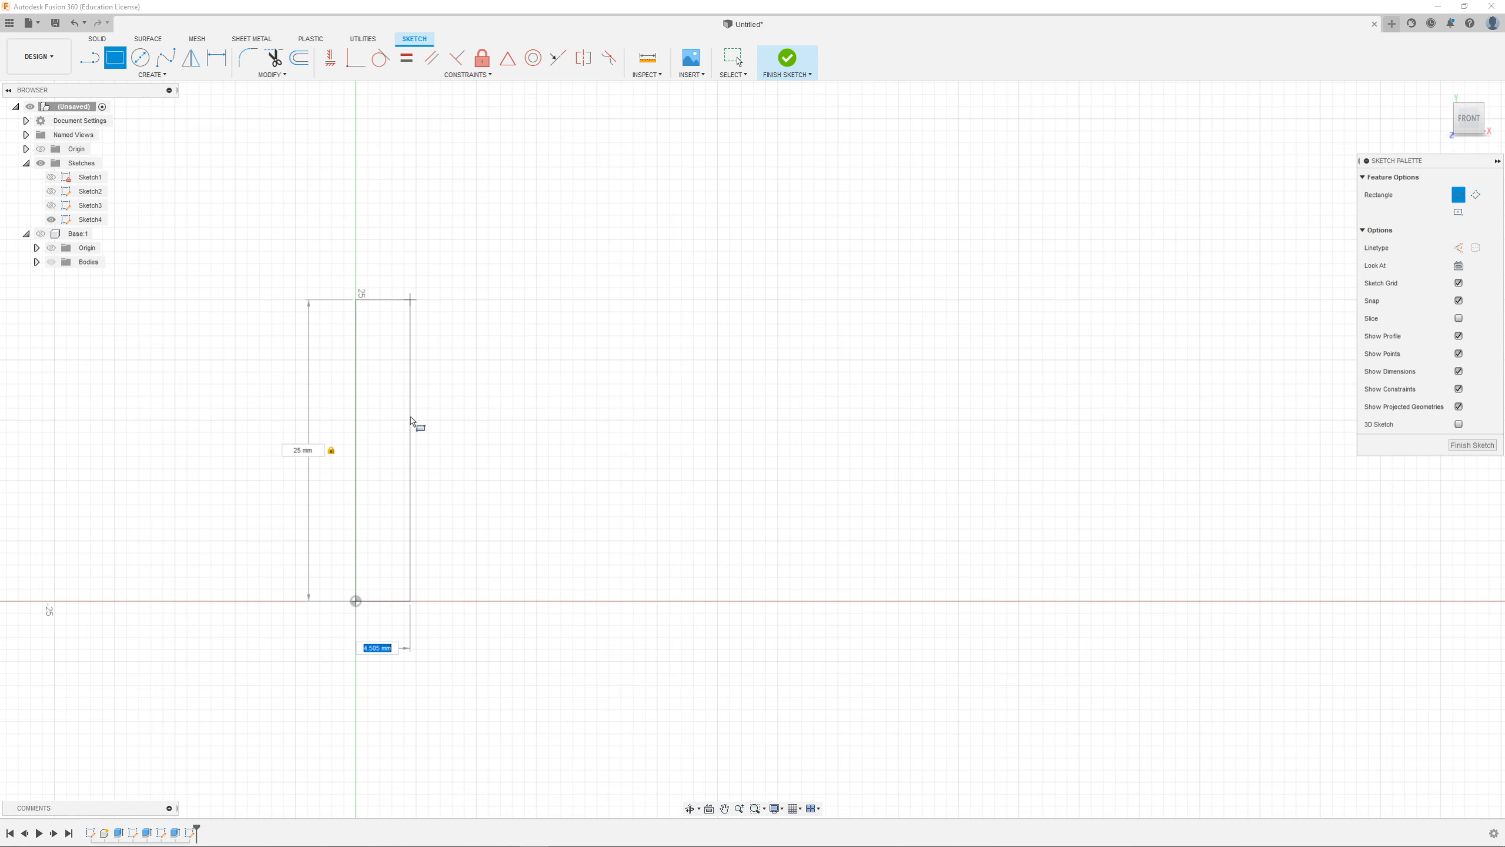
key(Tab)
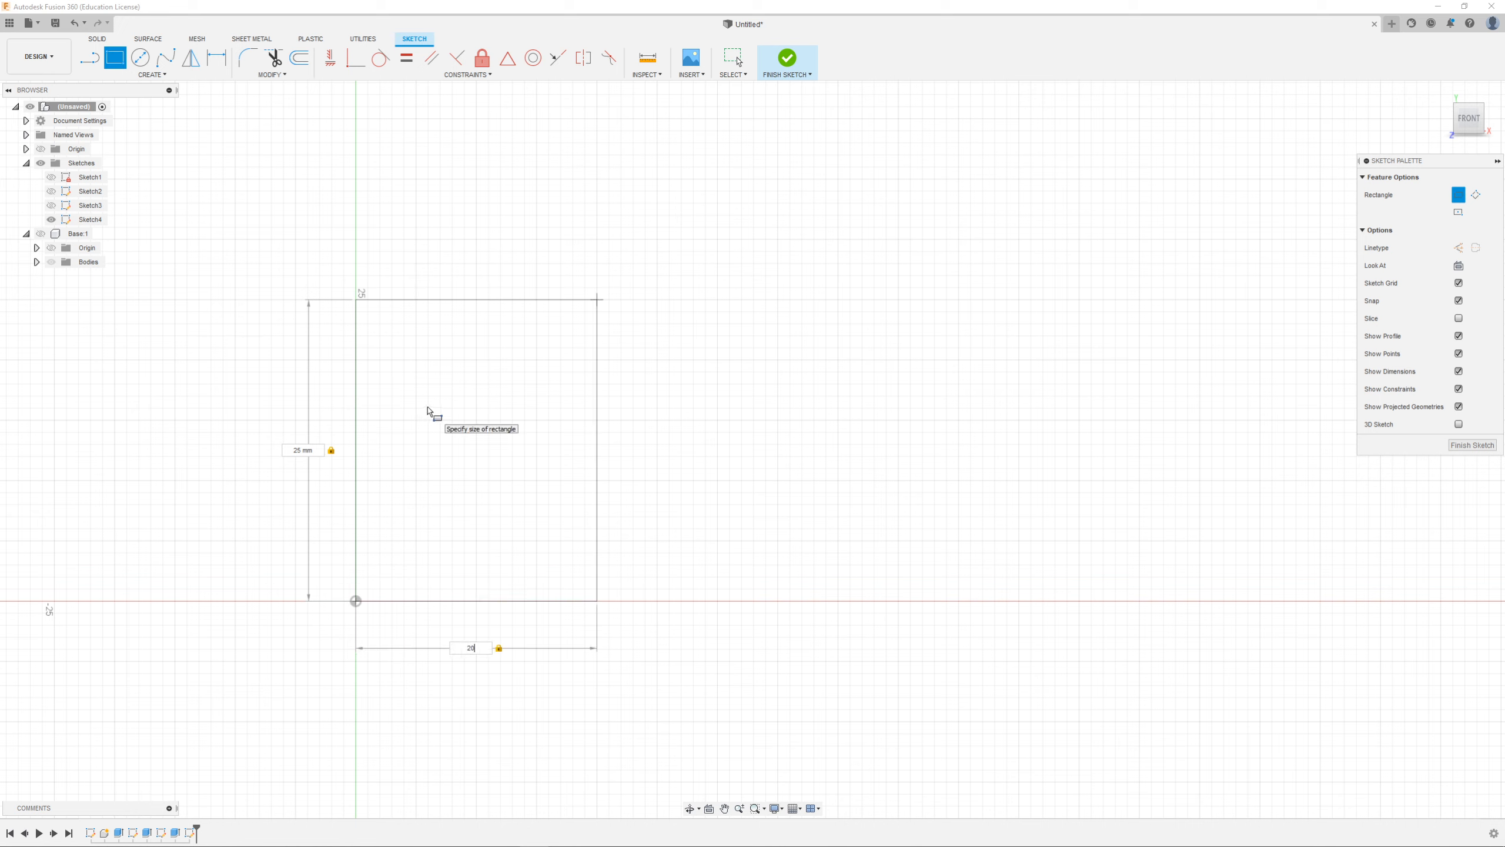
key(Return)
click(786, 58)
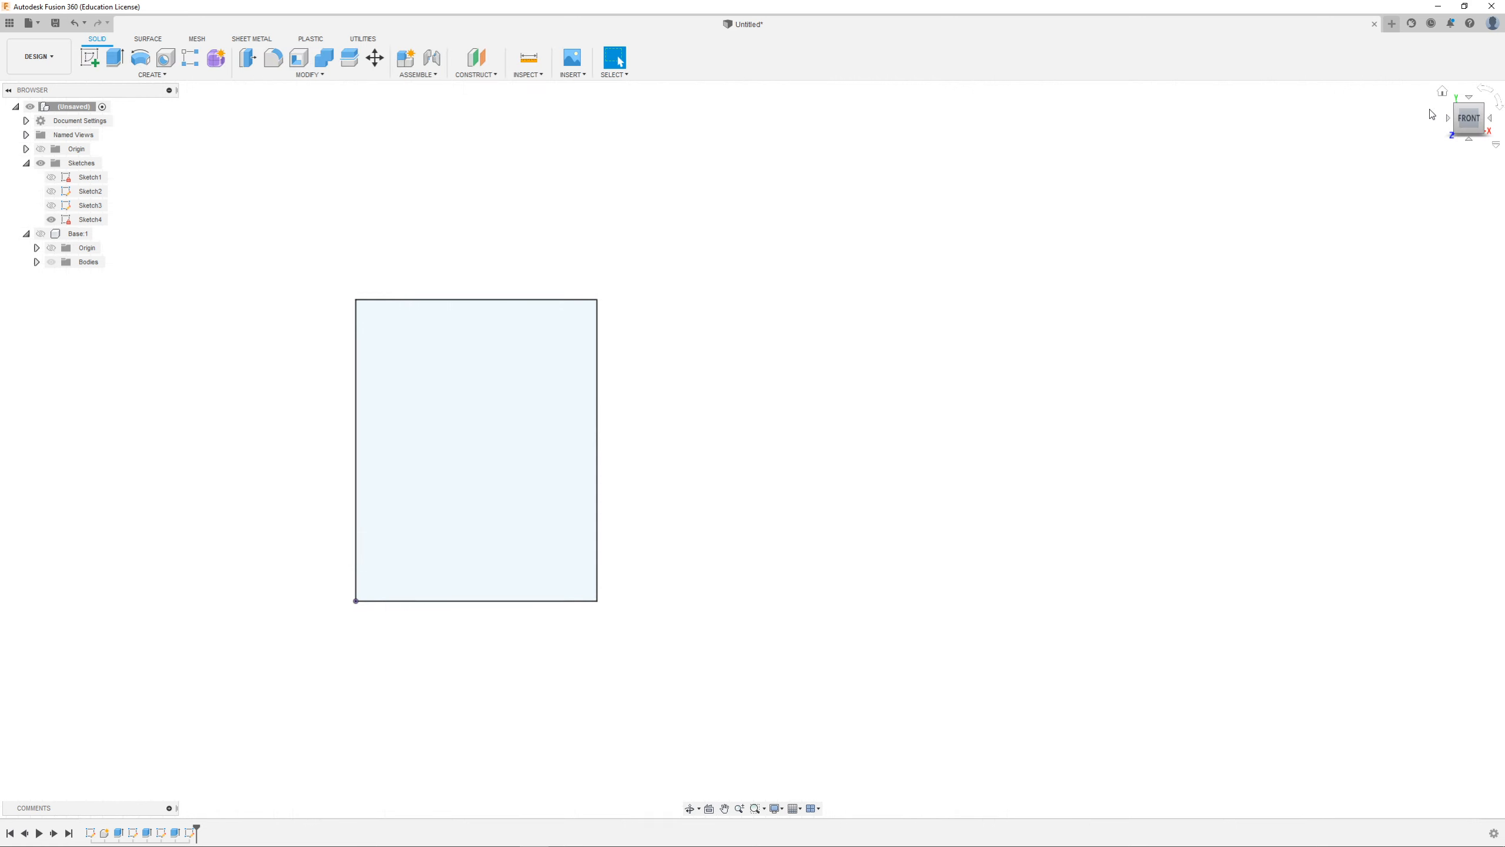
click(1443, 91)
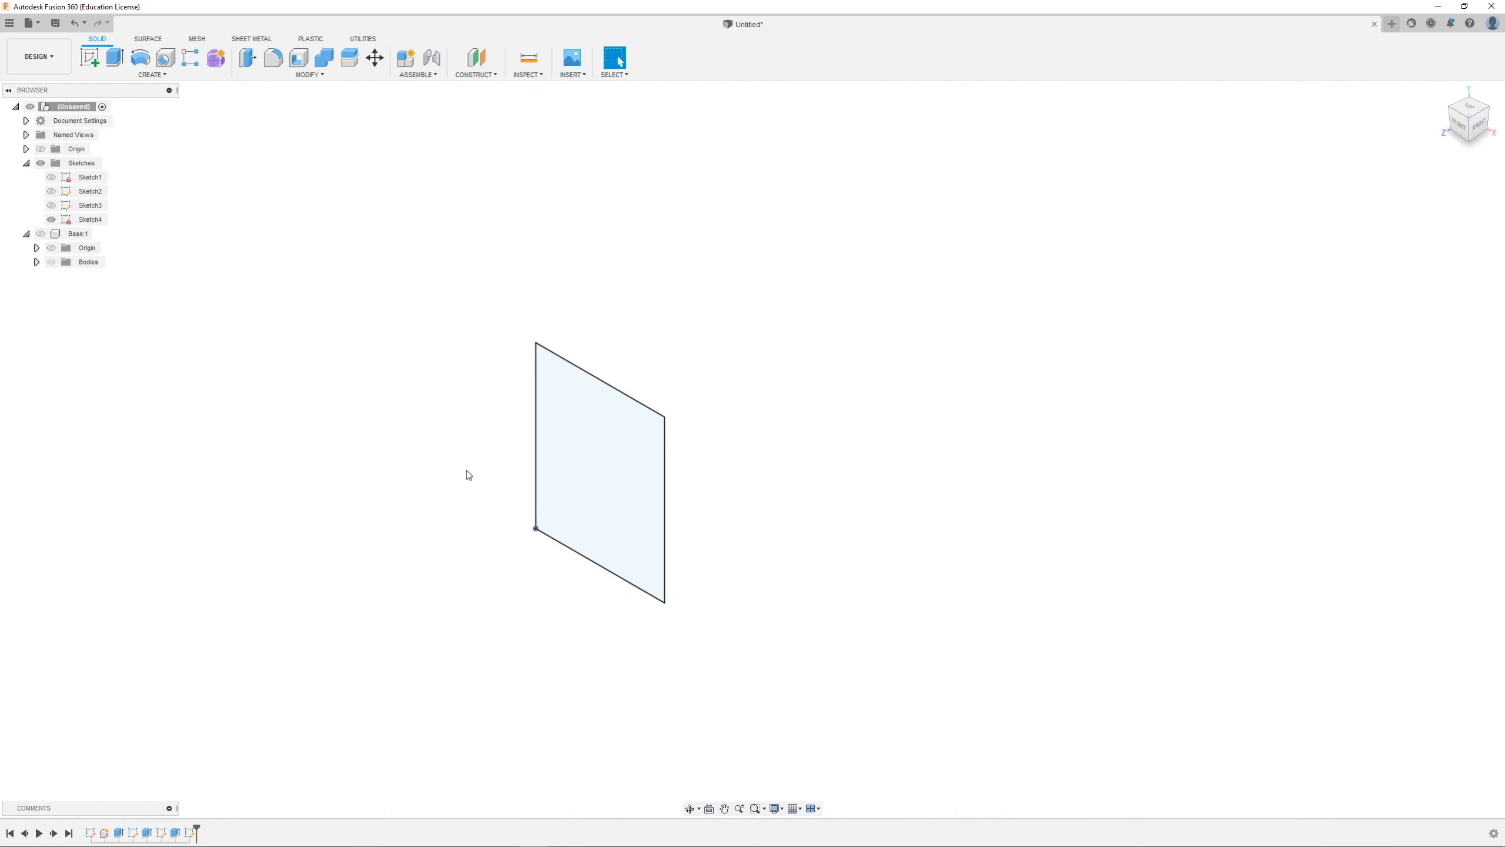
click(151, 75)
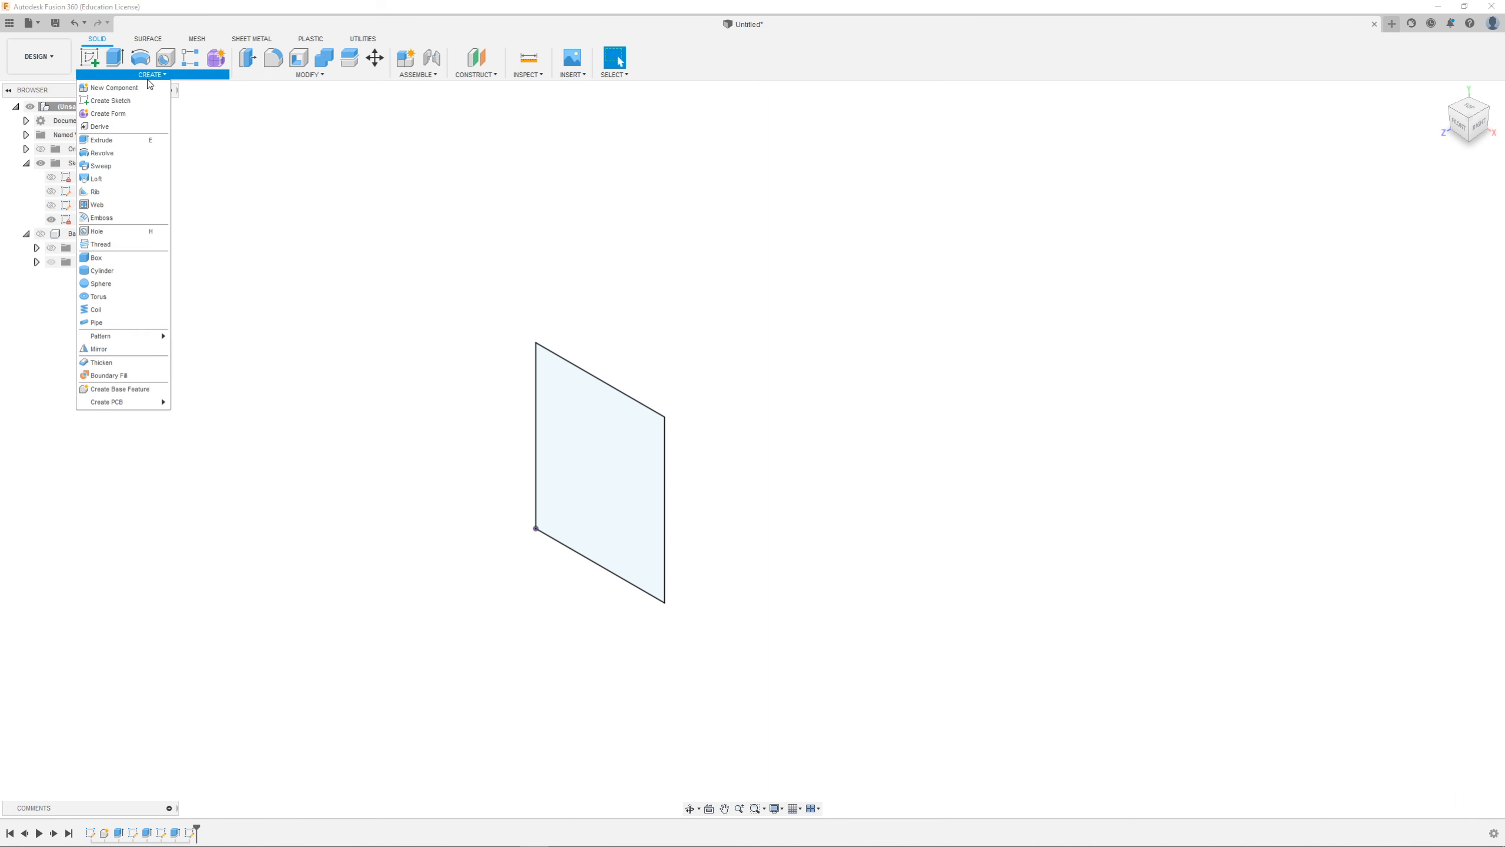
click(109, 156)
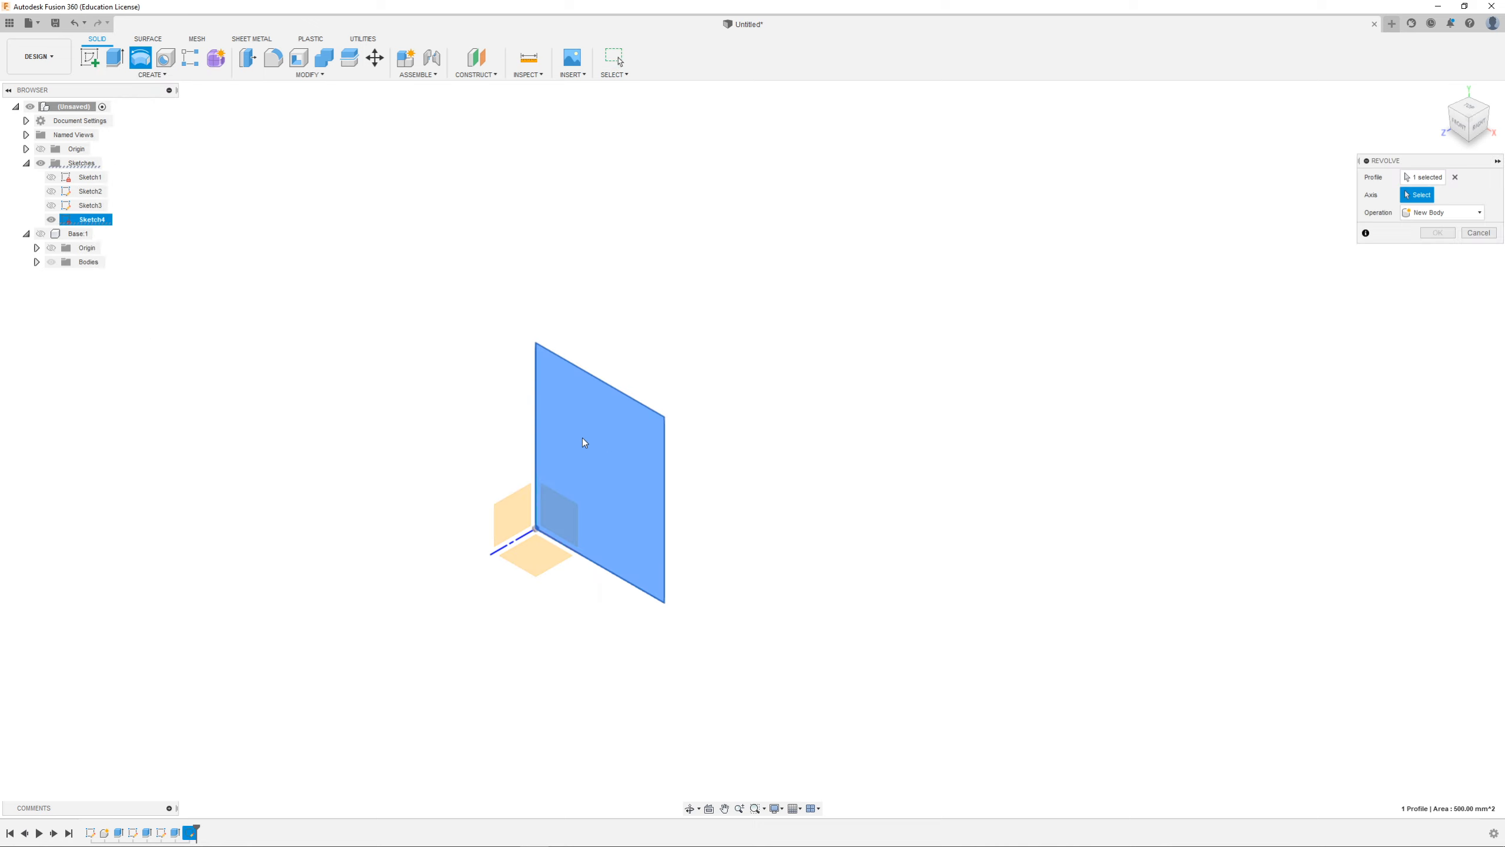
click(604, 571)
shift+middle_drag(586, 626, 619, 614)
shift+middle_drag(539, 675, 583, 633)
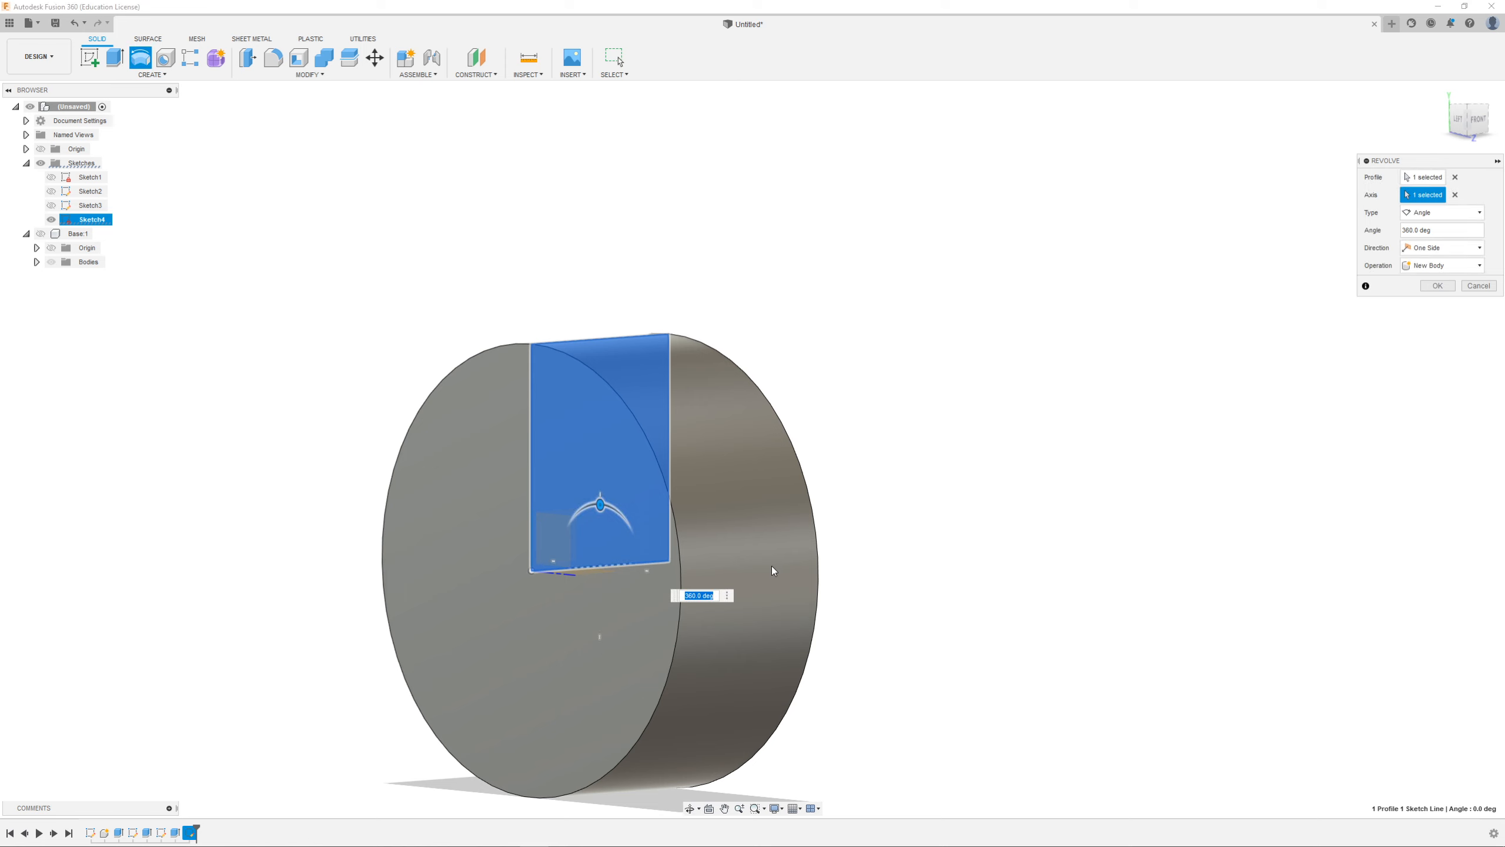
shift+middle_drag(776, 532, 874, 513)
click(1470, 287)
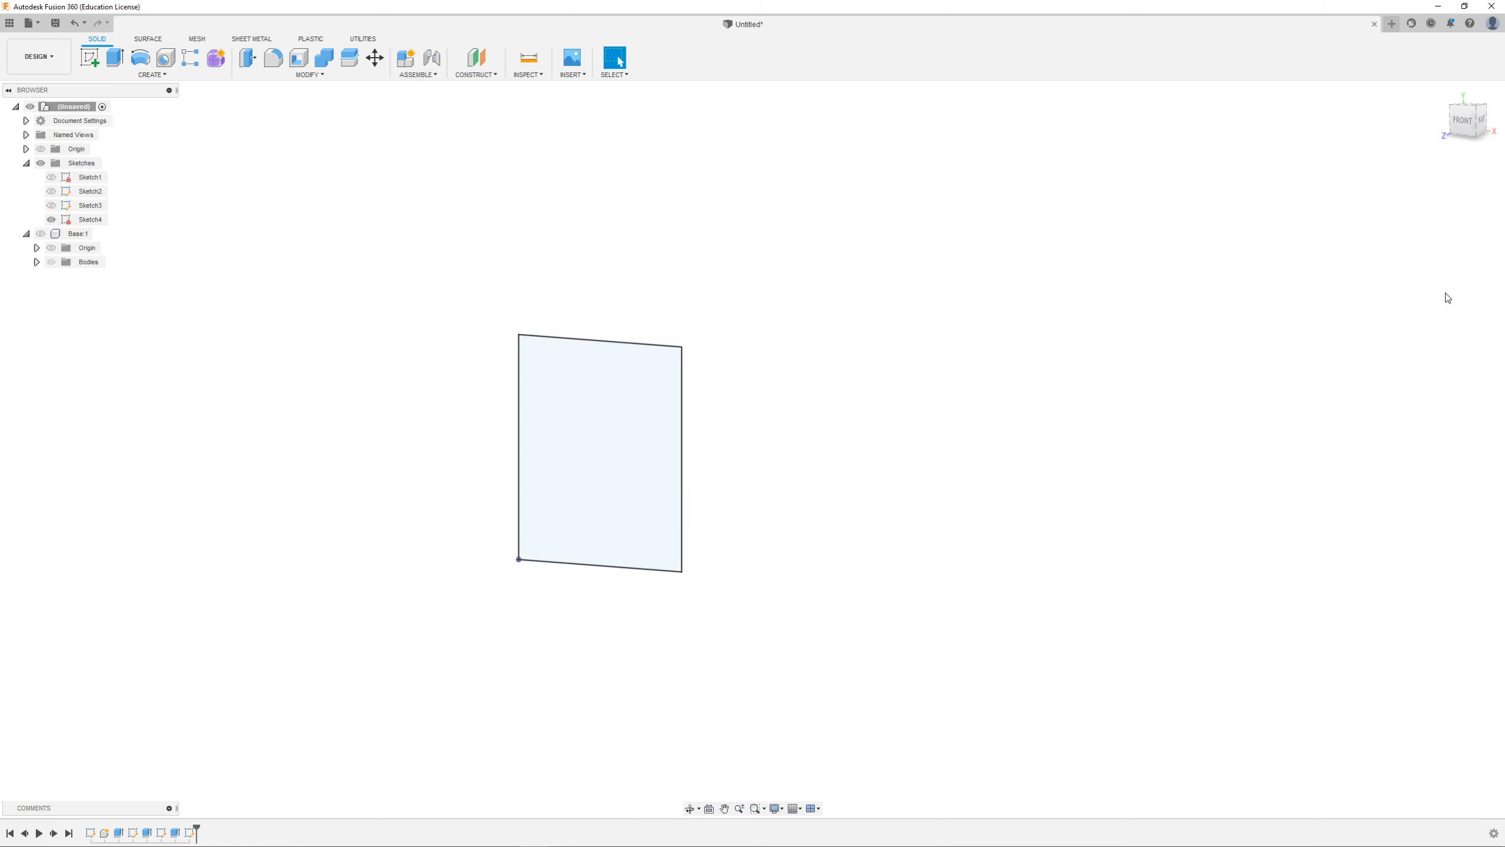
Step: Reopen the rectangle's sketch and draw a line about 10 mm inward from the left edge, about 2.5 mm below the top, continuing about 17.5 mm down
right_click(91, 219)
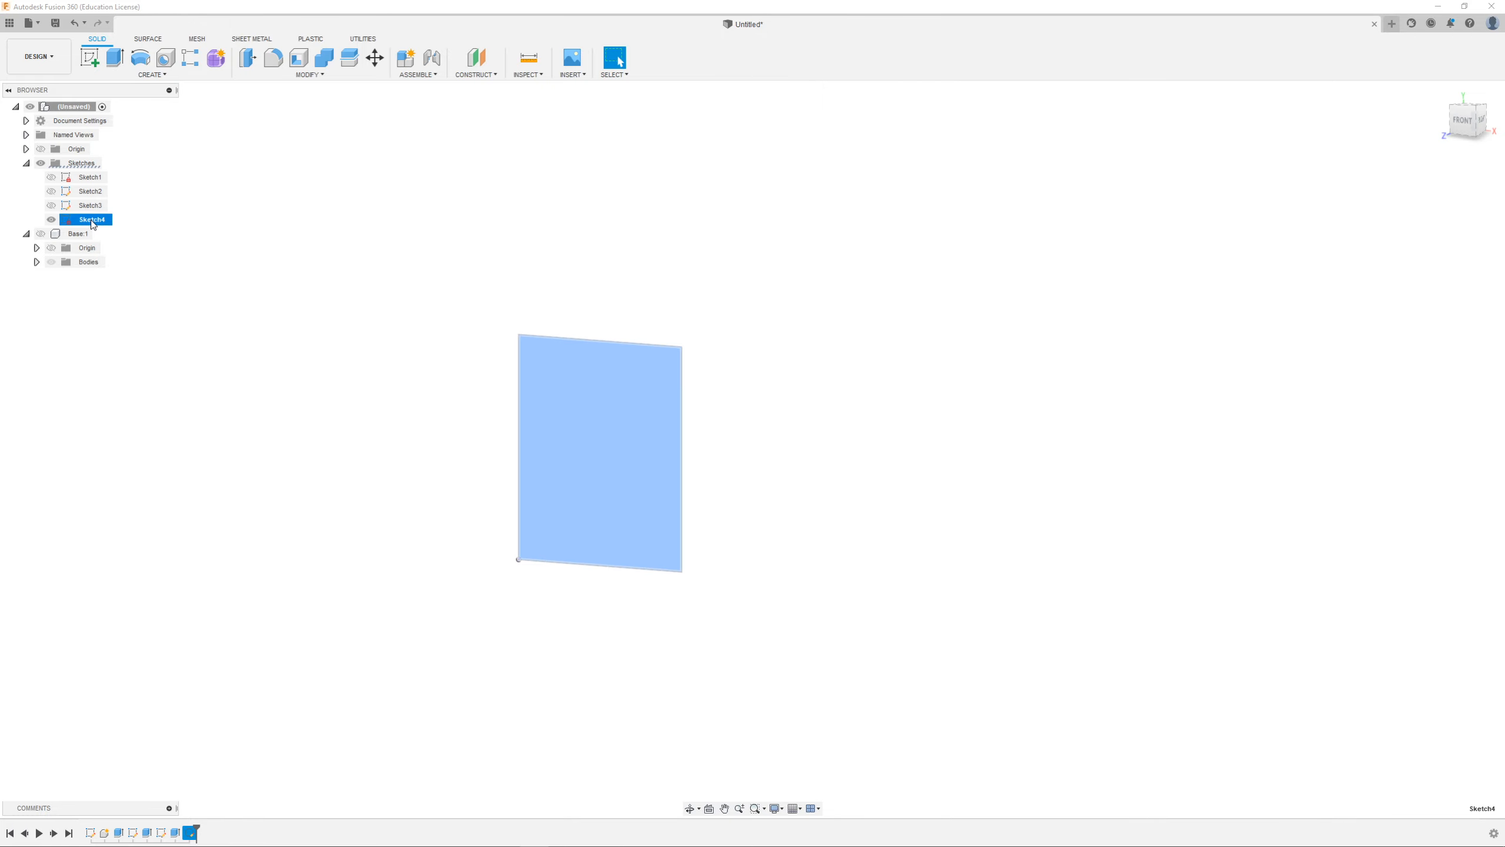
click(122, 258)
scroll(527, 610, up, 5)
scroll(430, 560, down, 3)
scroll(473, 212, up, 3)
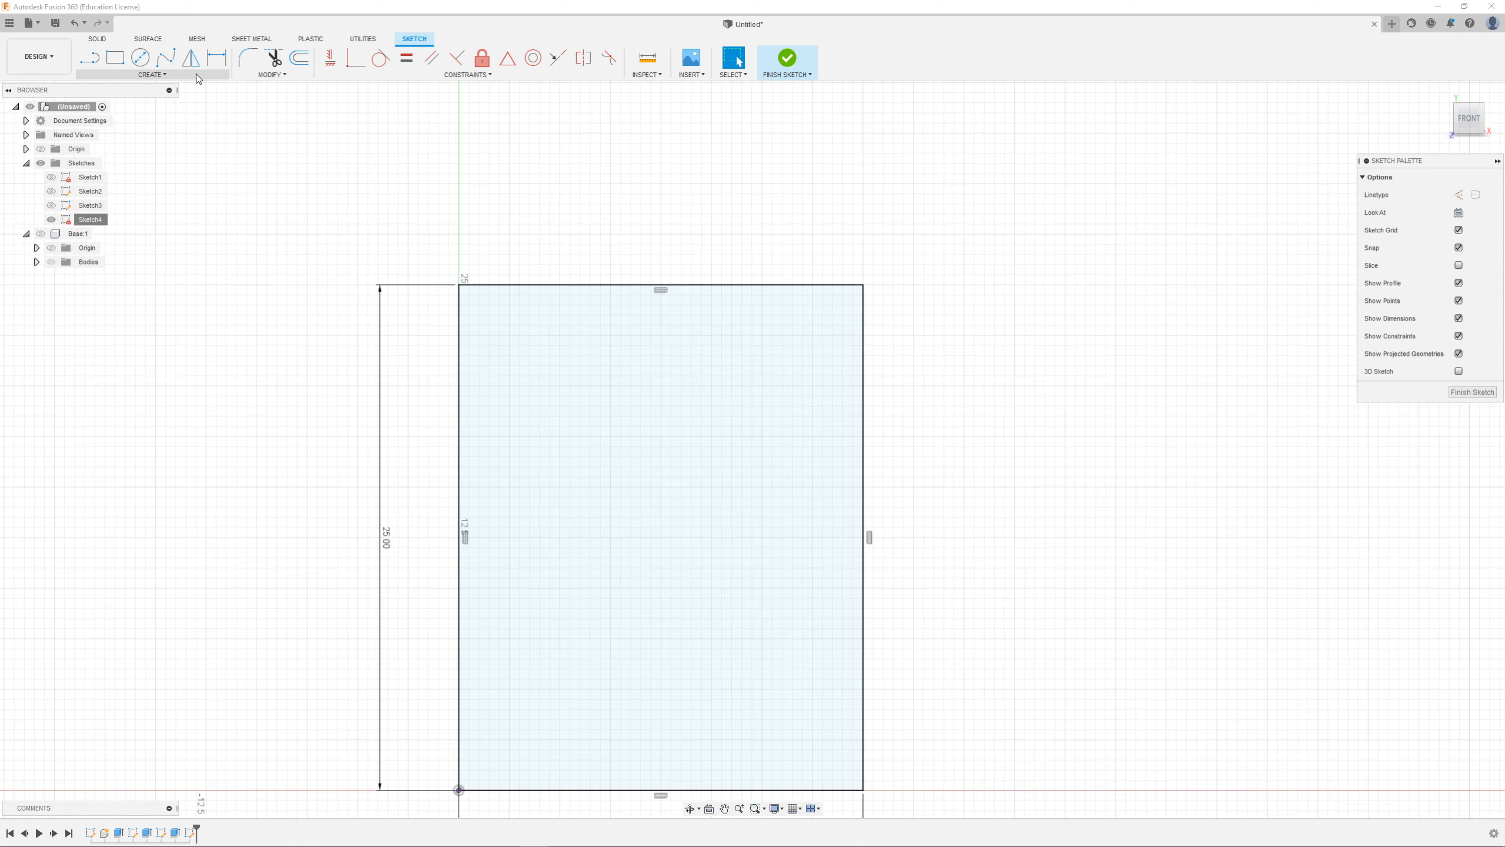
click(90, 57)
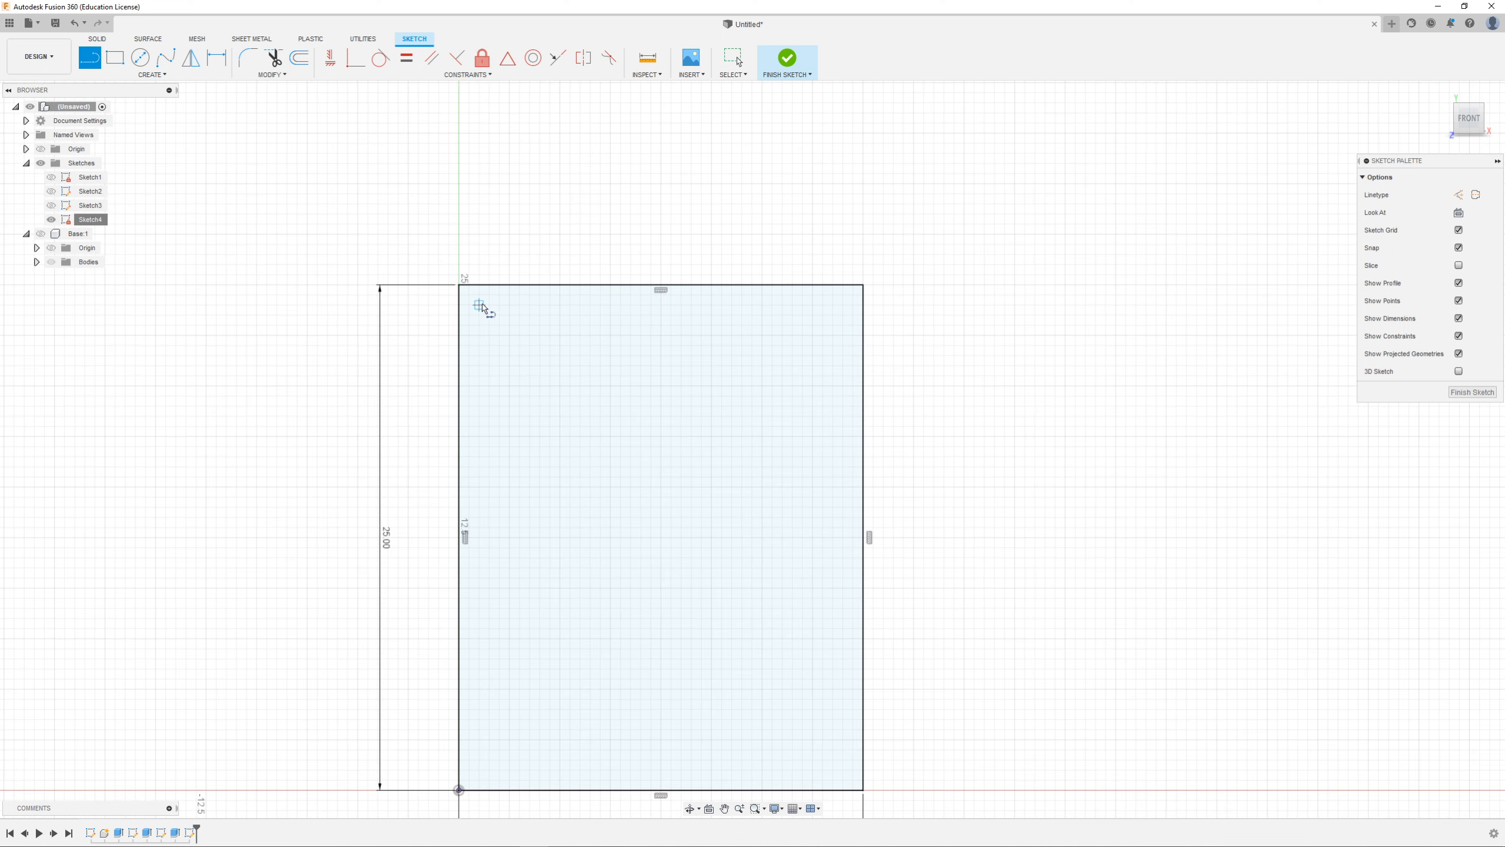
click(458, 336)
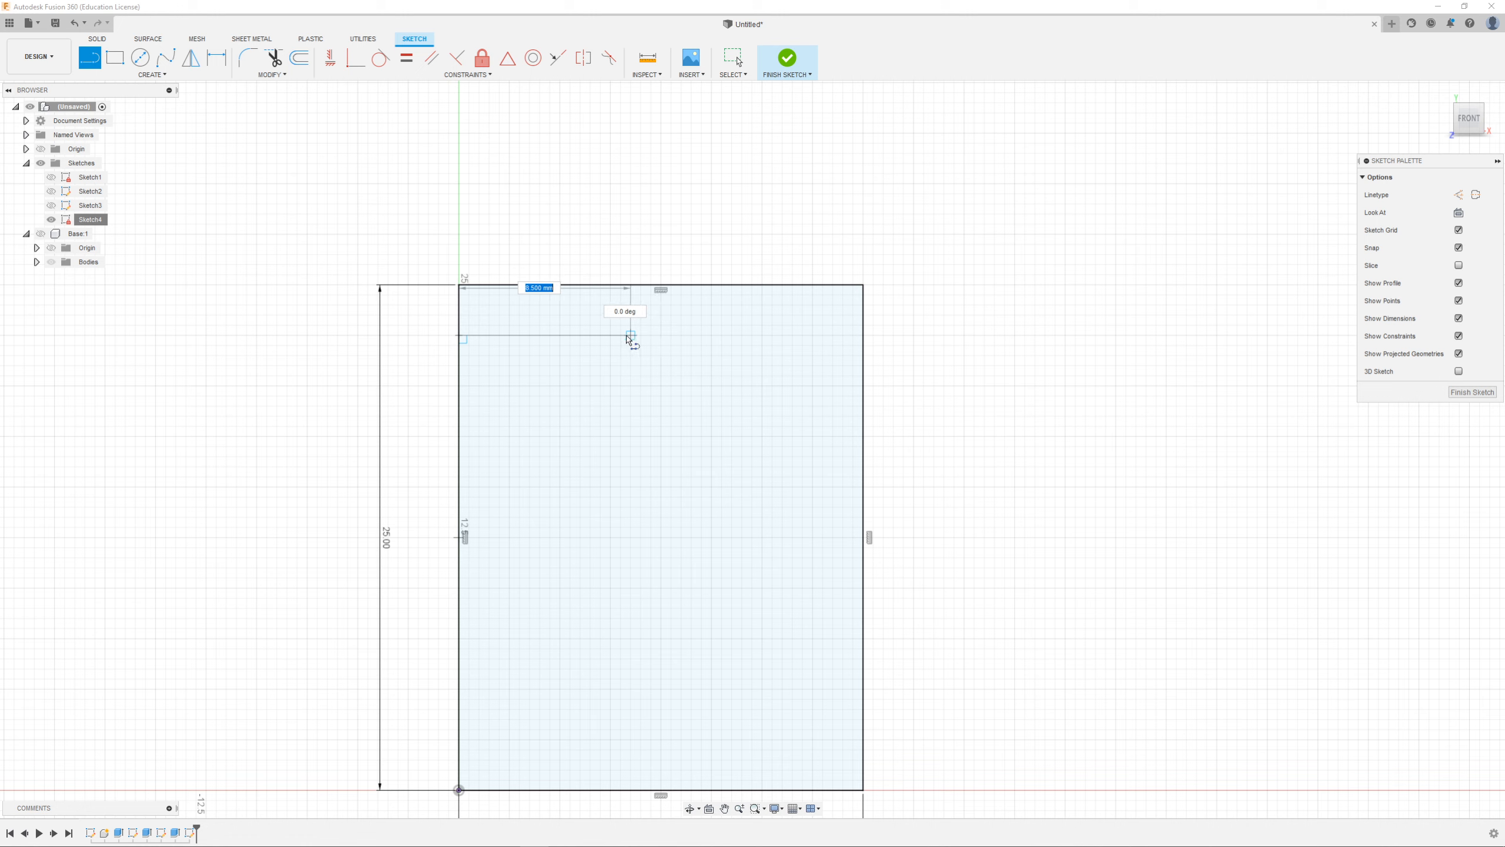
click(661, 335)
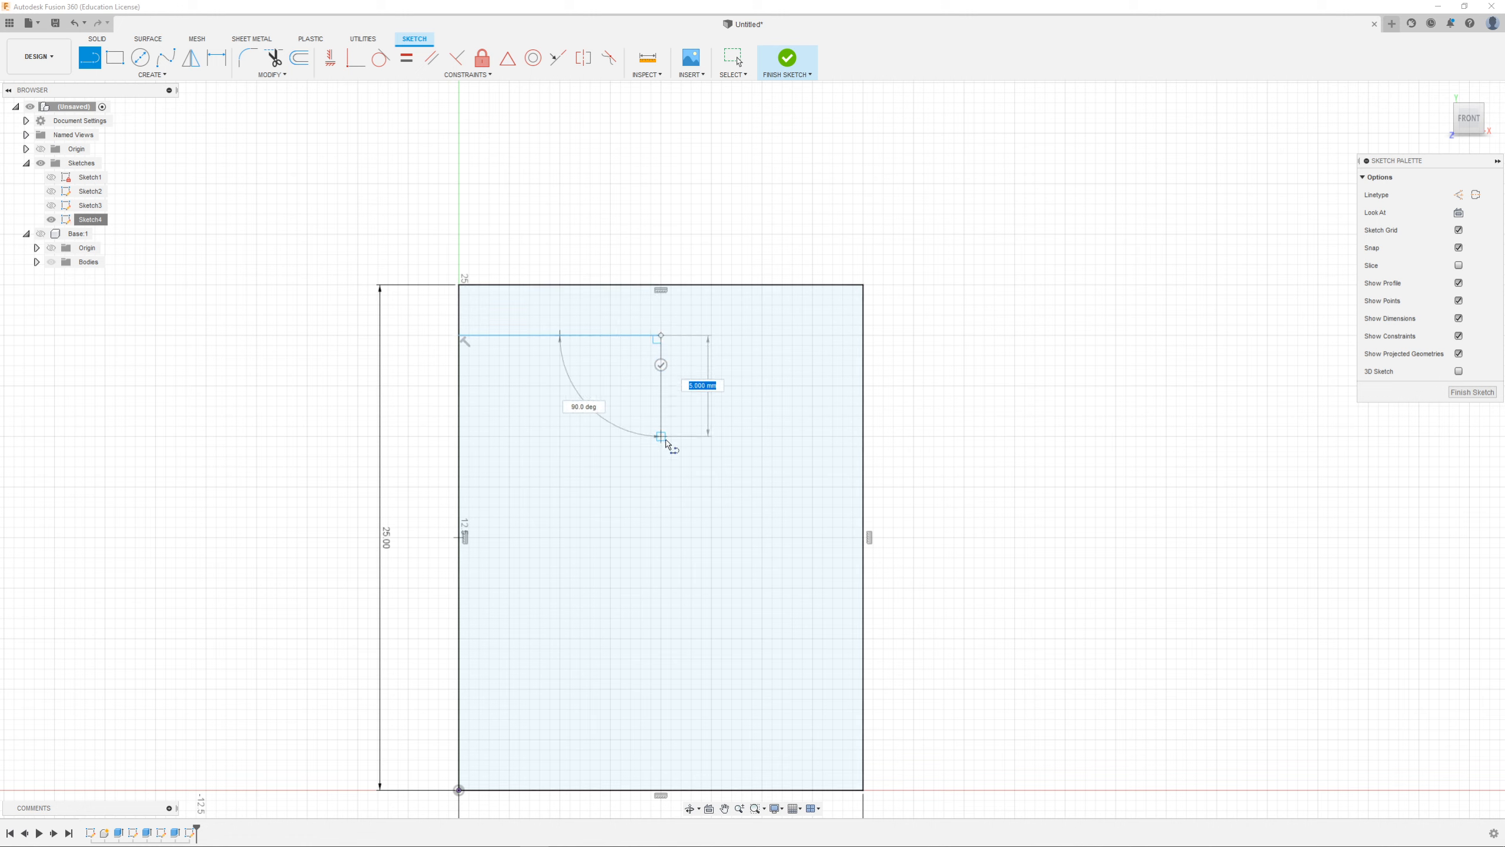
click(660, 488)
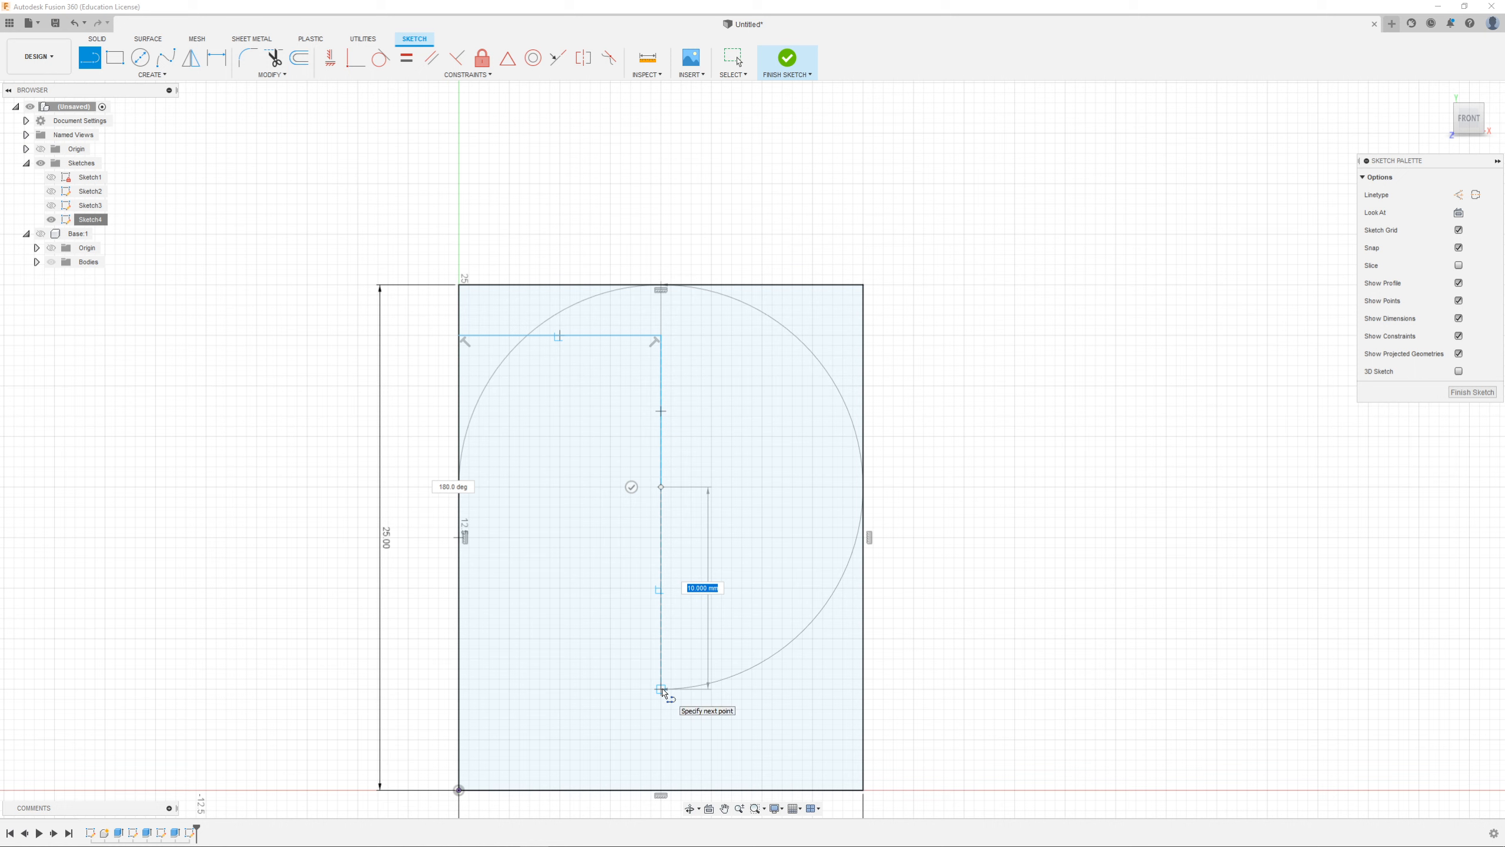
click(662, 690)
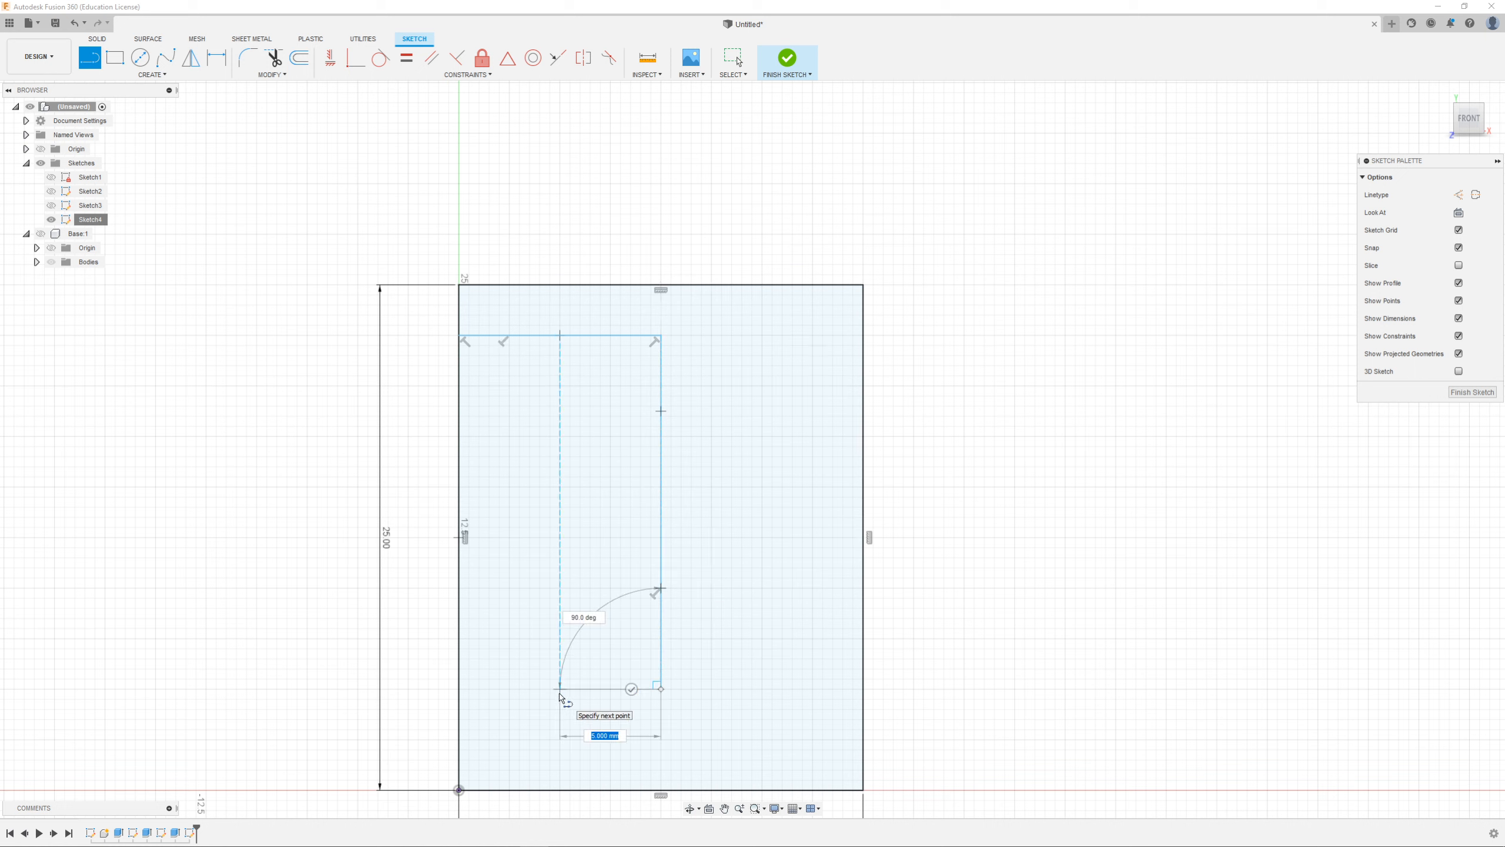
click(460, 690)
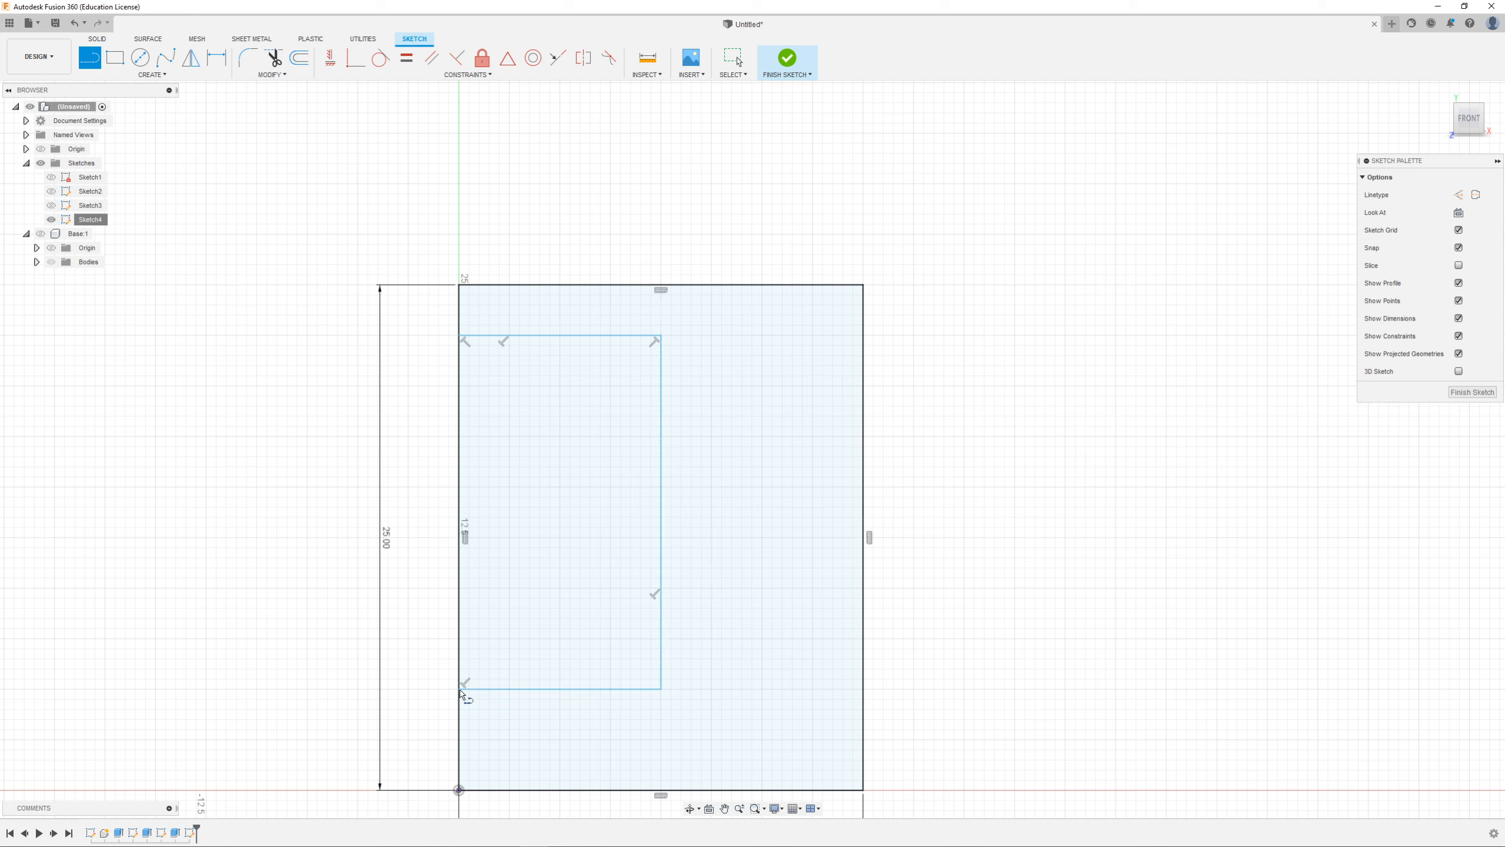
click(863, 338)
key(ctrl+z)
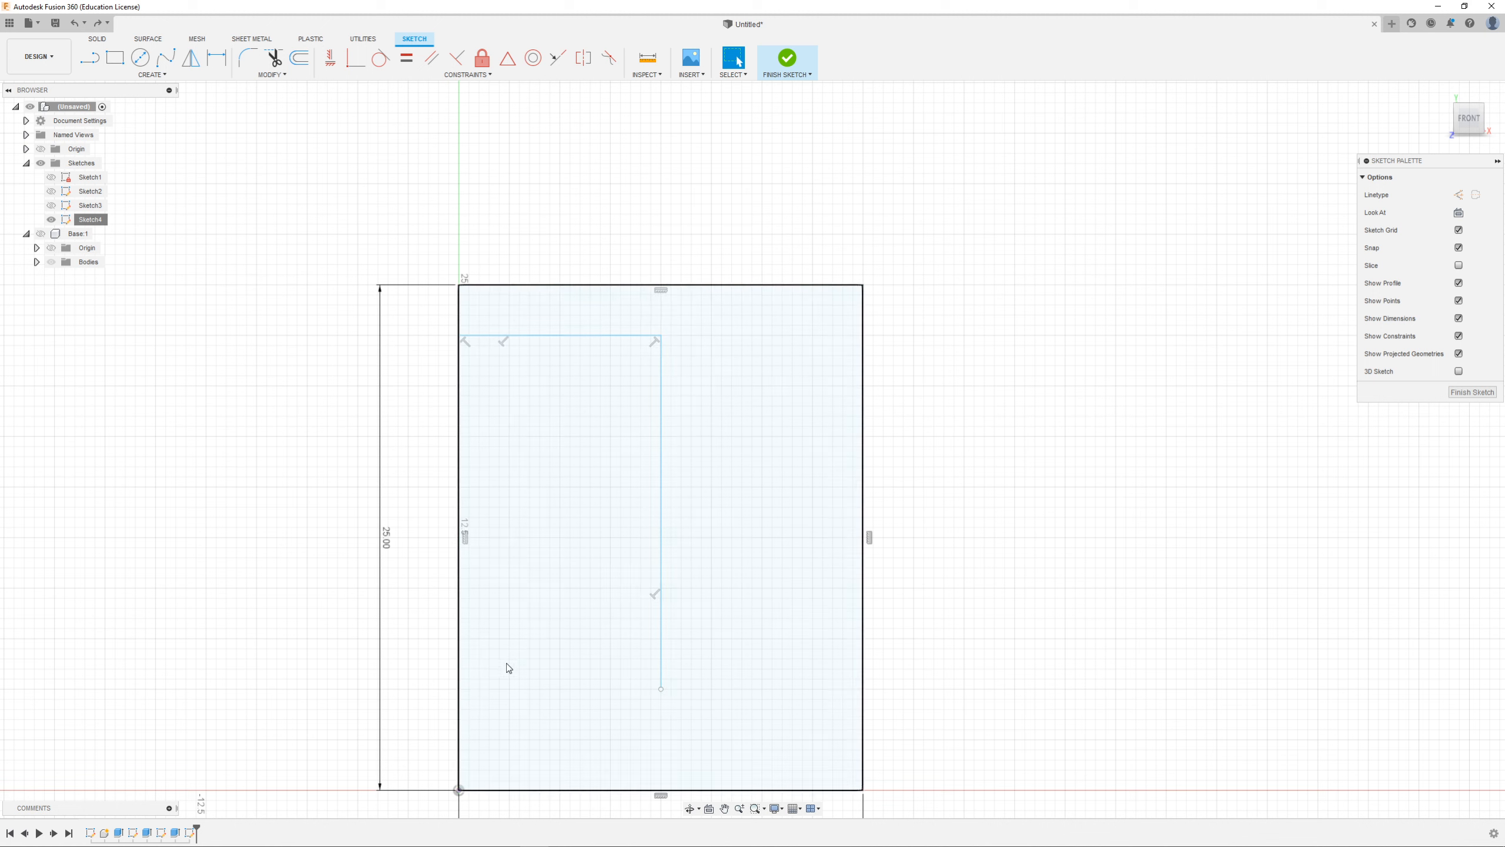
Step: Outline a recess about 2.5 by 17.5 mm on the rectangle's right edge, and close the left recess with a horizontal line about 10 mm long
click(84, 60)
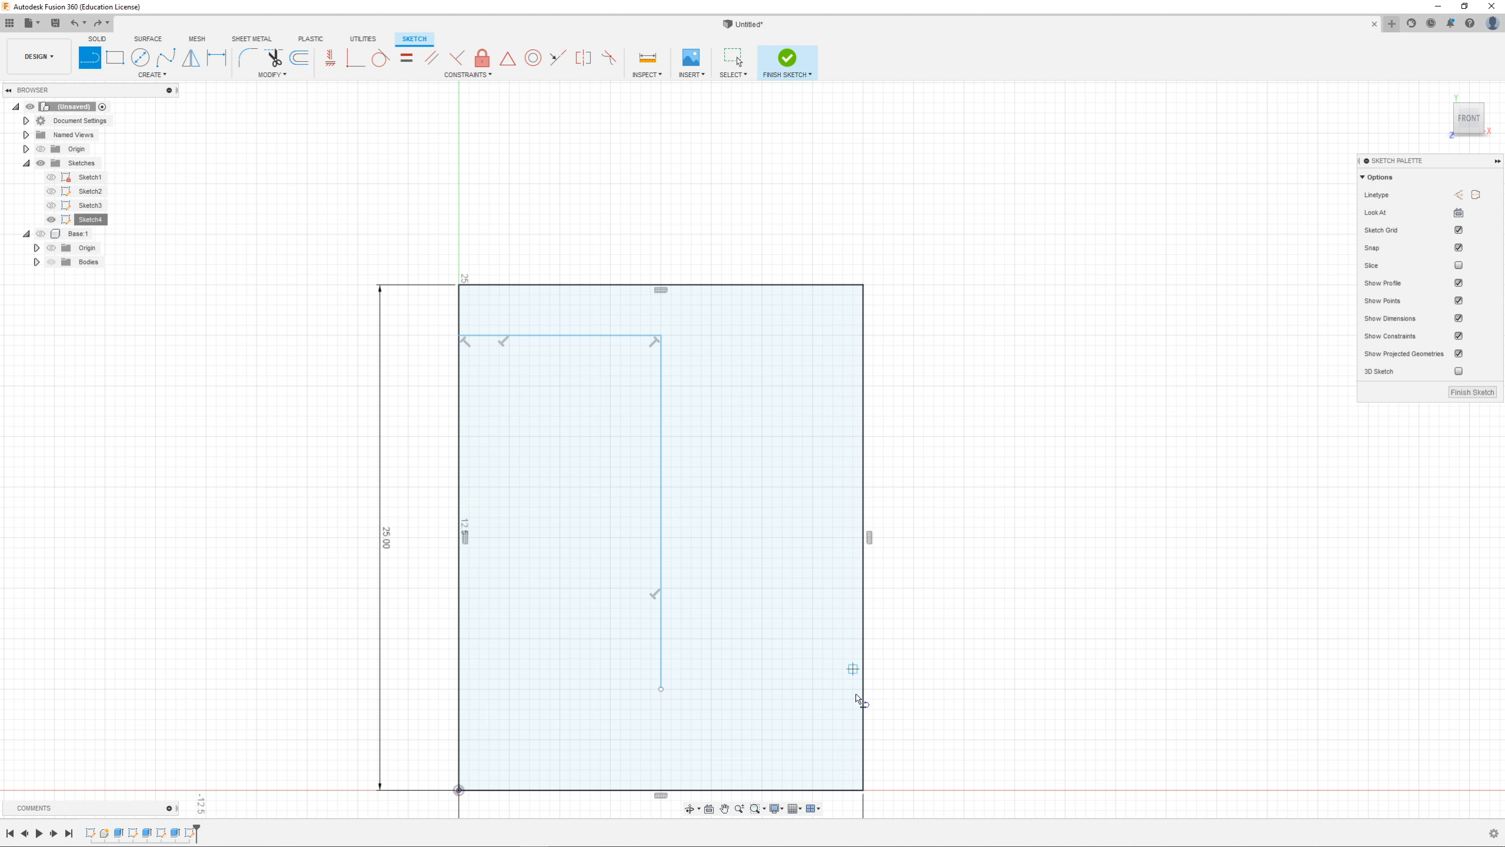
click(862, 790)
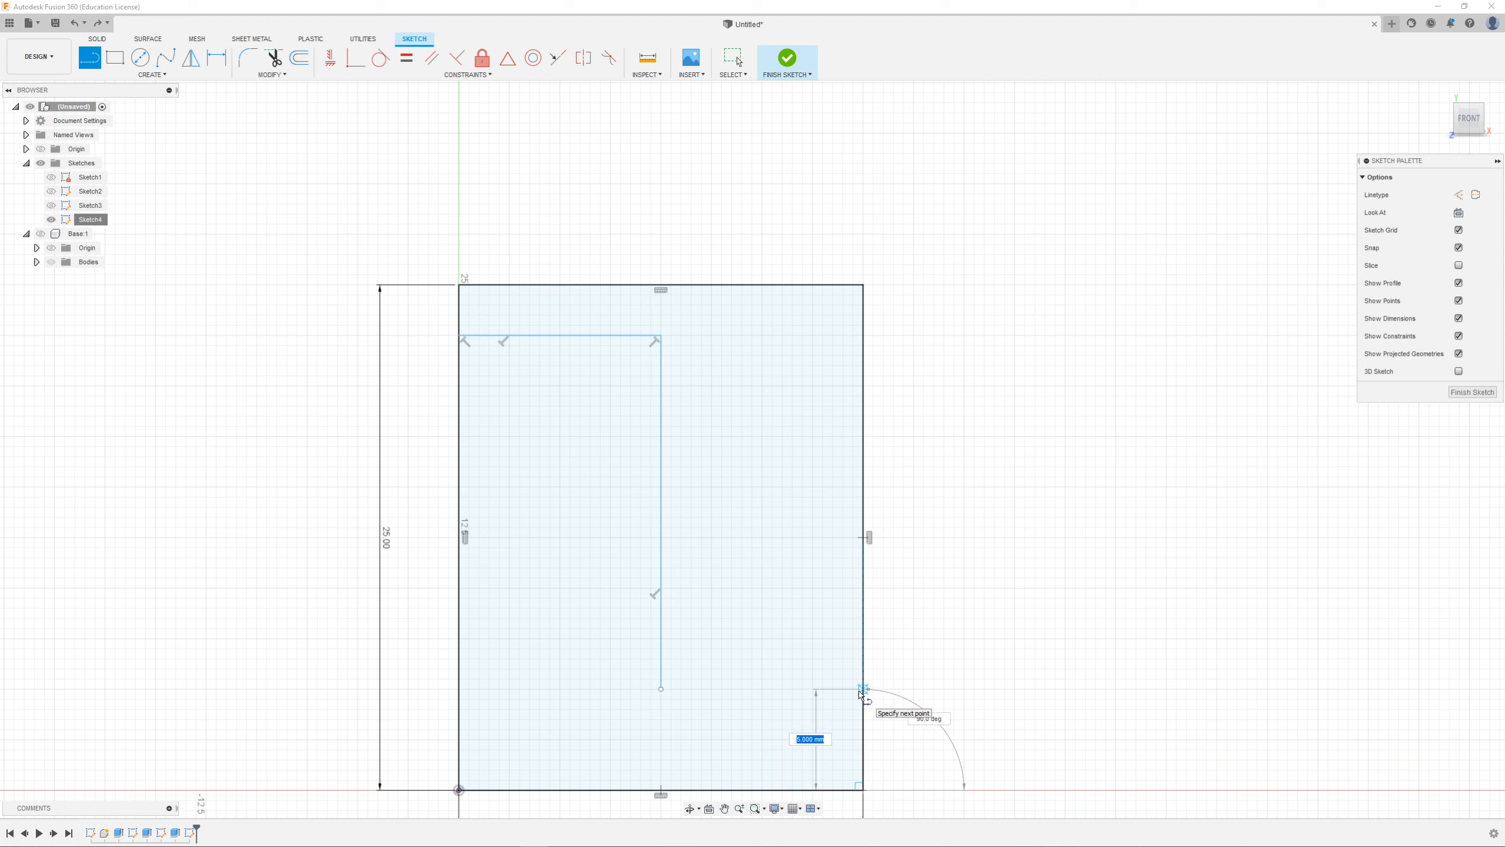
key(Escape)
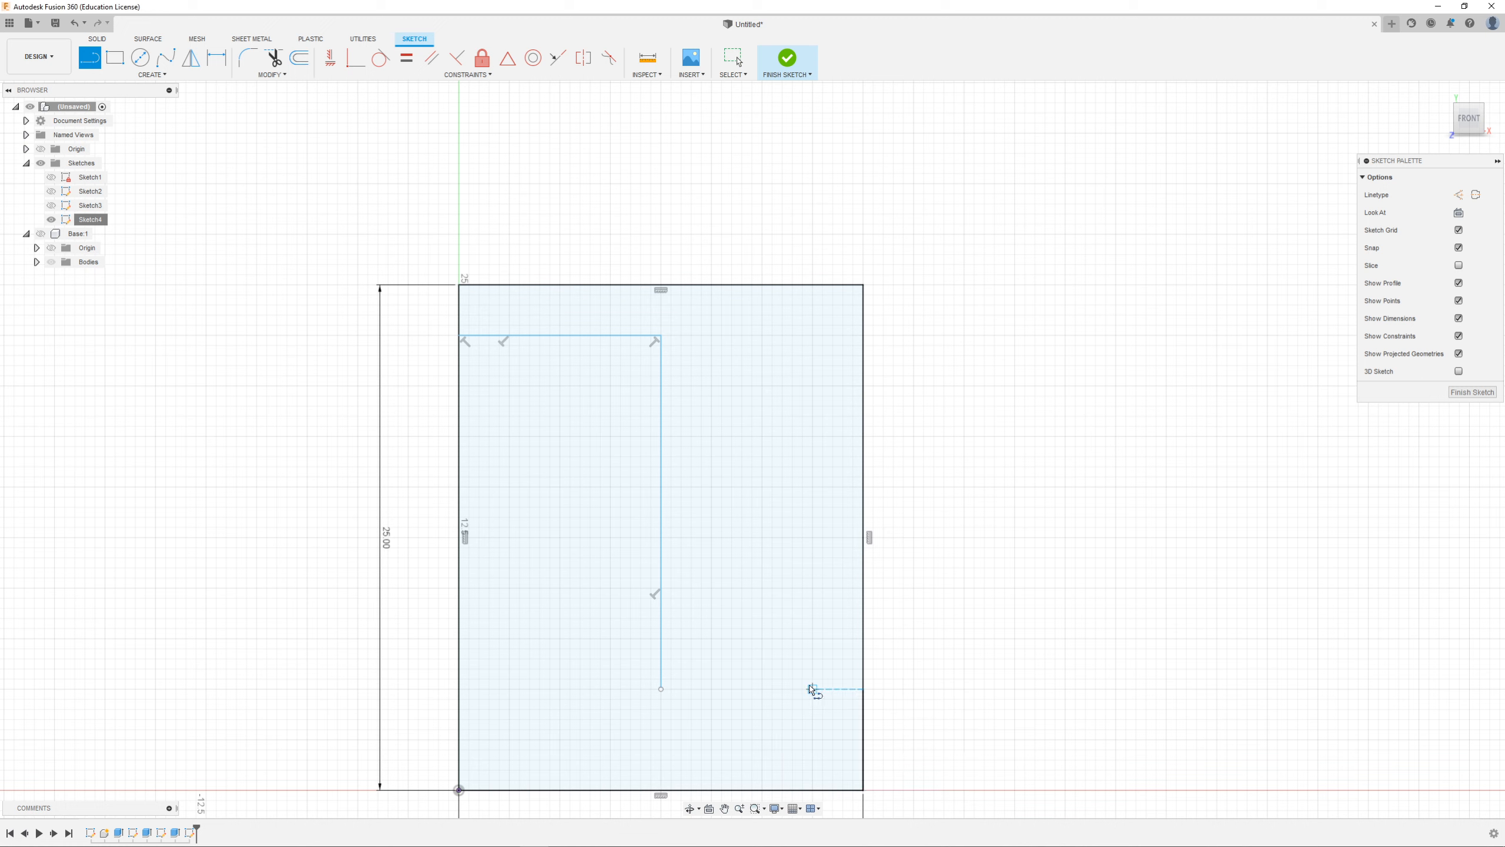
click(862, 689)
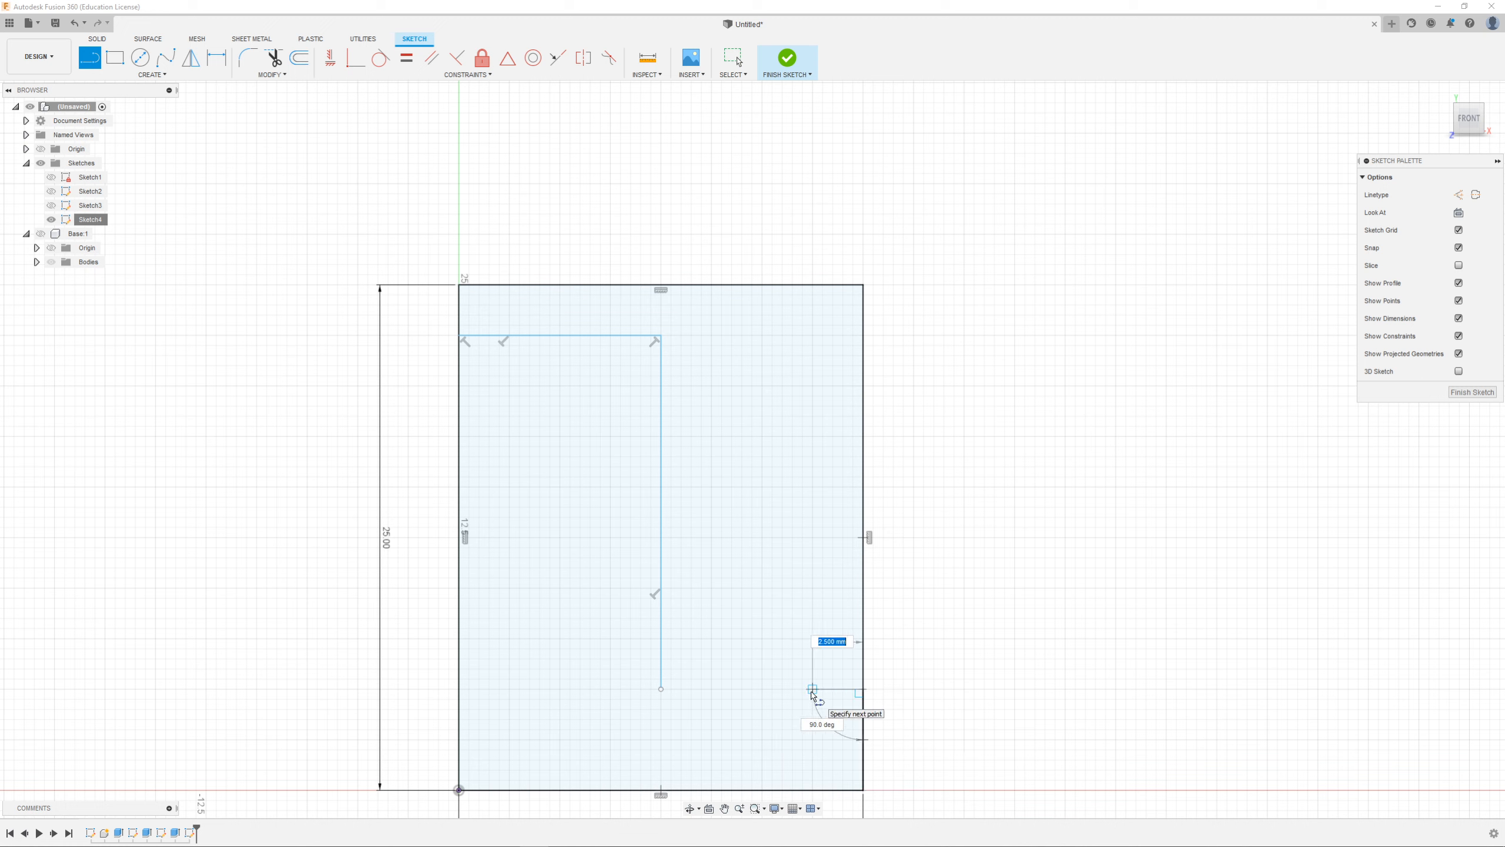
click(813, 689)
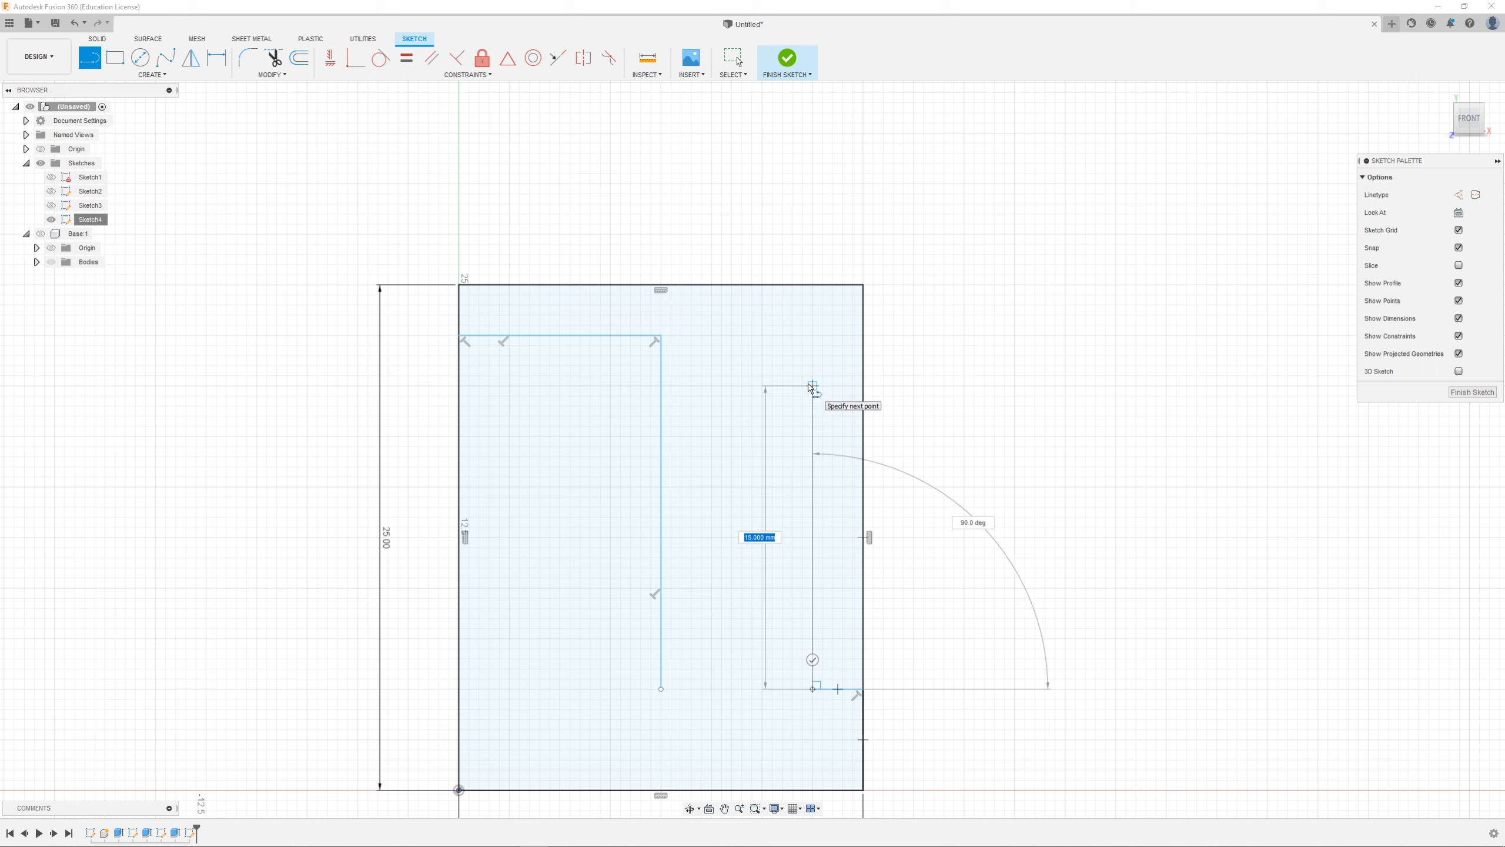
click(813, 336)
click(862, 335)
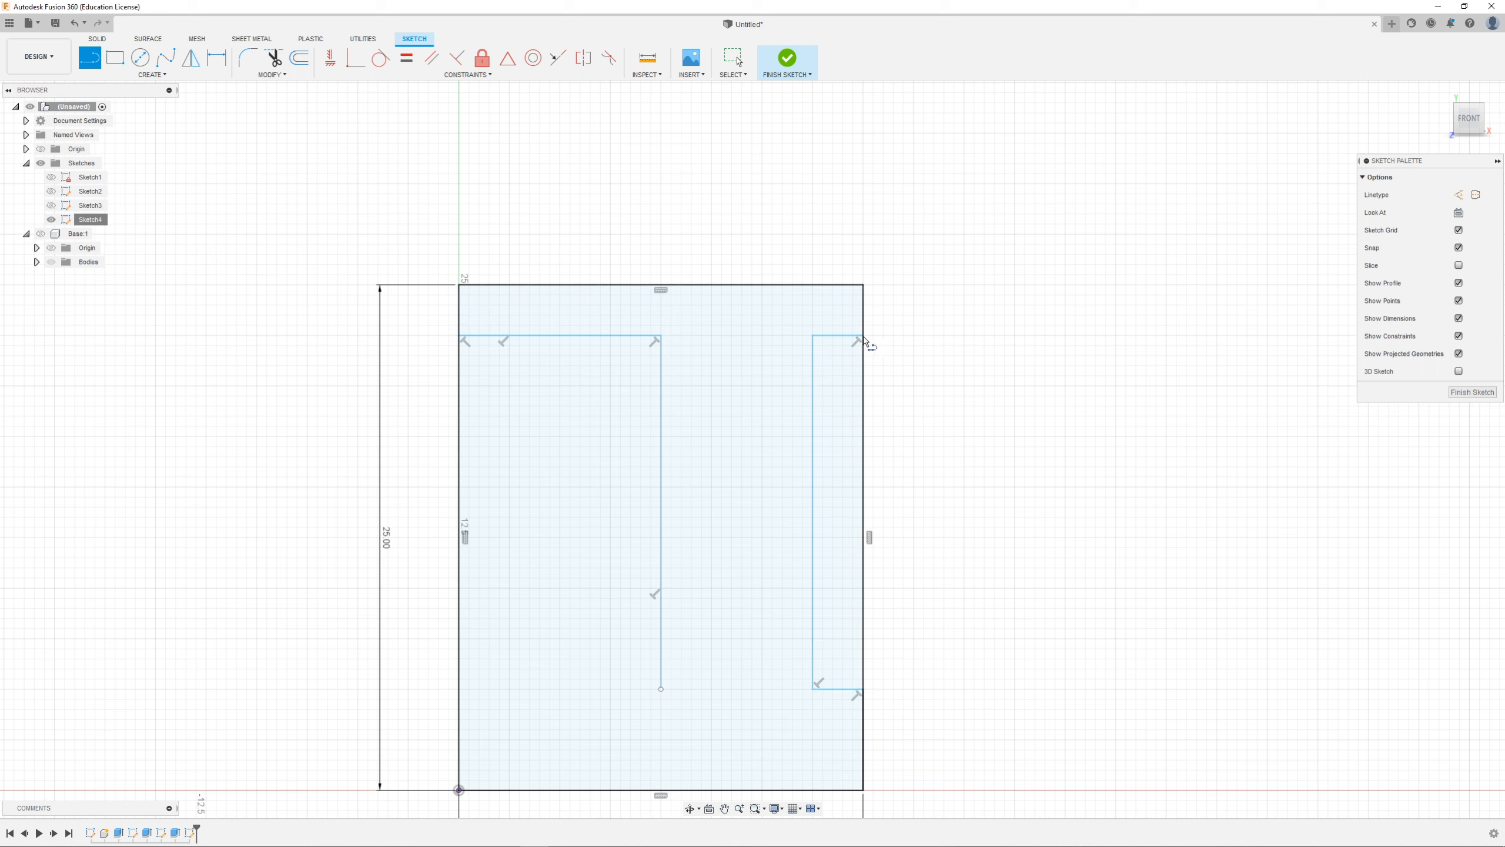
click(661, 689)
click(459, 689)
Step: Draw a 1.5 mm vertical line up from the origin along the rectangle's left edge
scroll(336, 588, down, 3)
scroll(374, 730, up, 5)
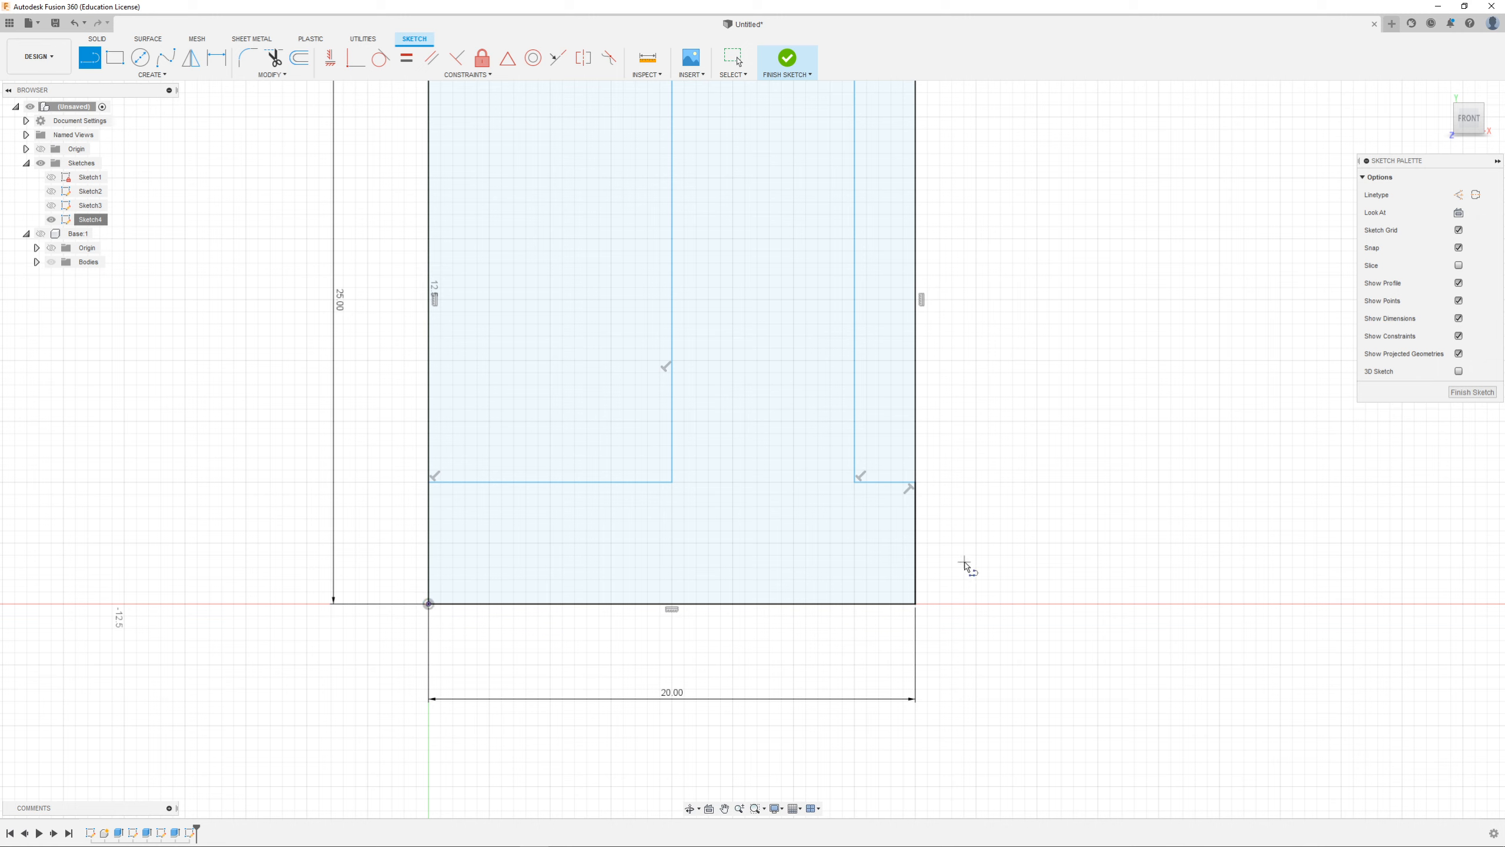
click(428, 604)
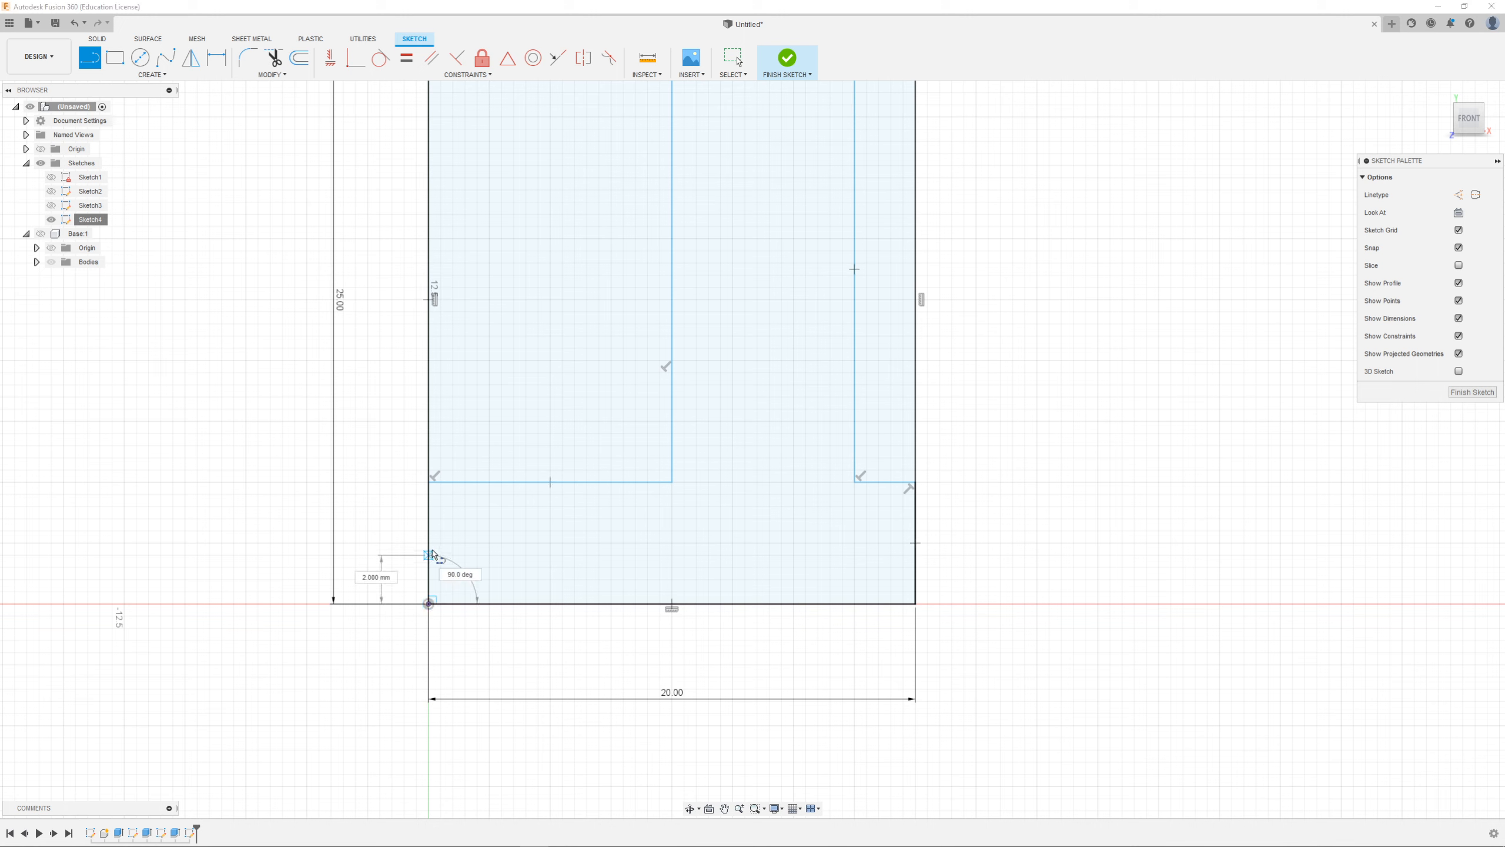
key(Return)
key(Escape)
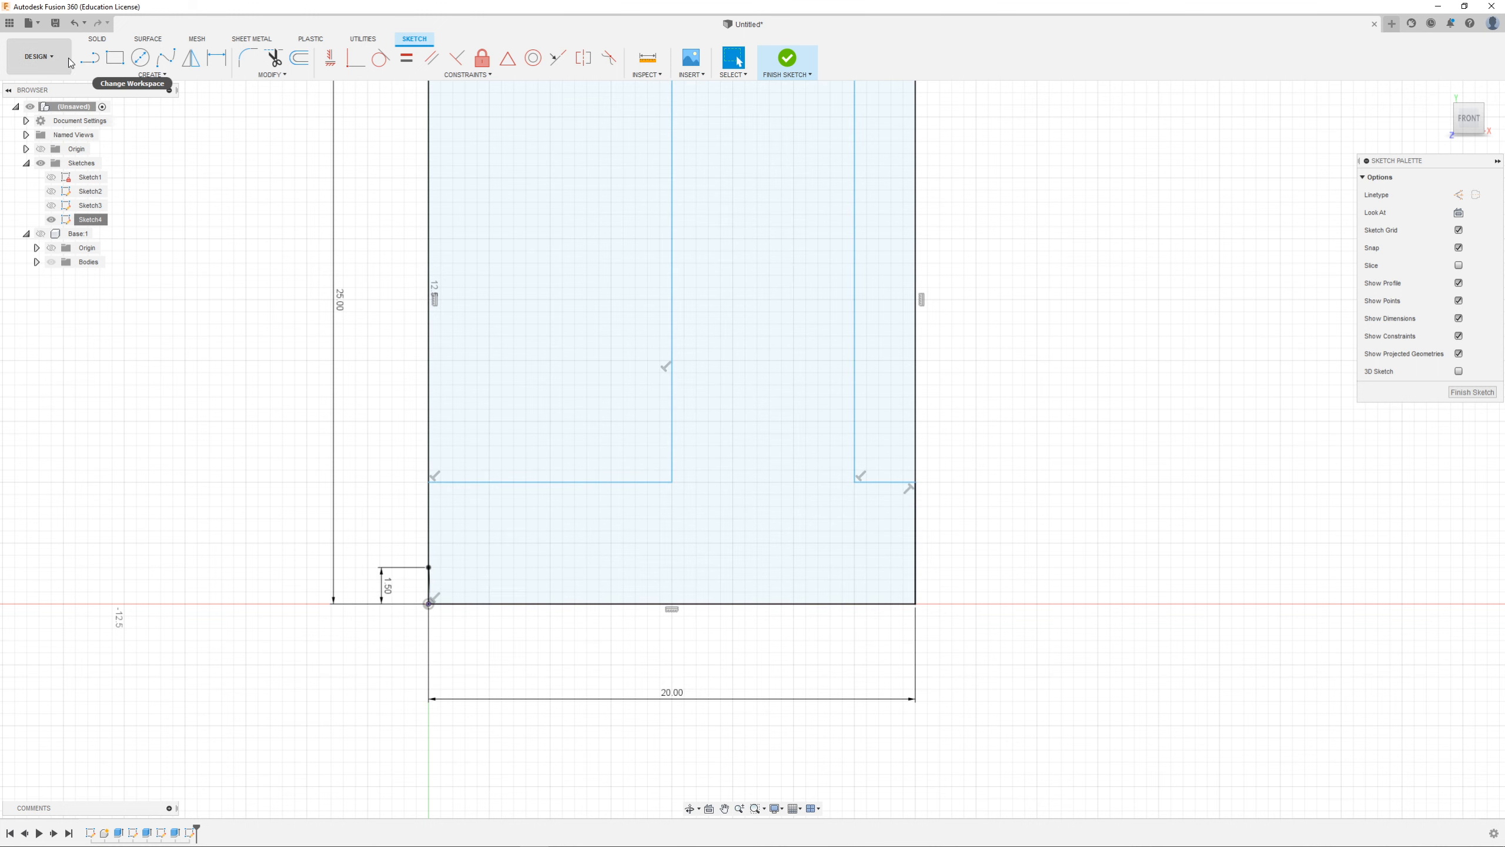
Step: Draw a horizontal line from the end of the 1.5 mm line across to the rectangle's right edge, and finish the sketch
key(l)
click(429, 568)
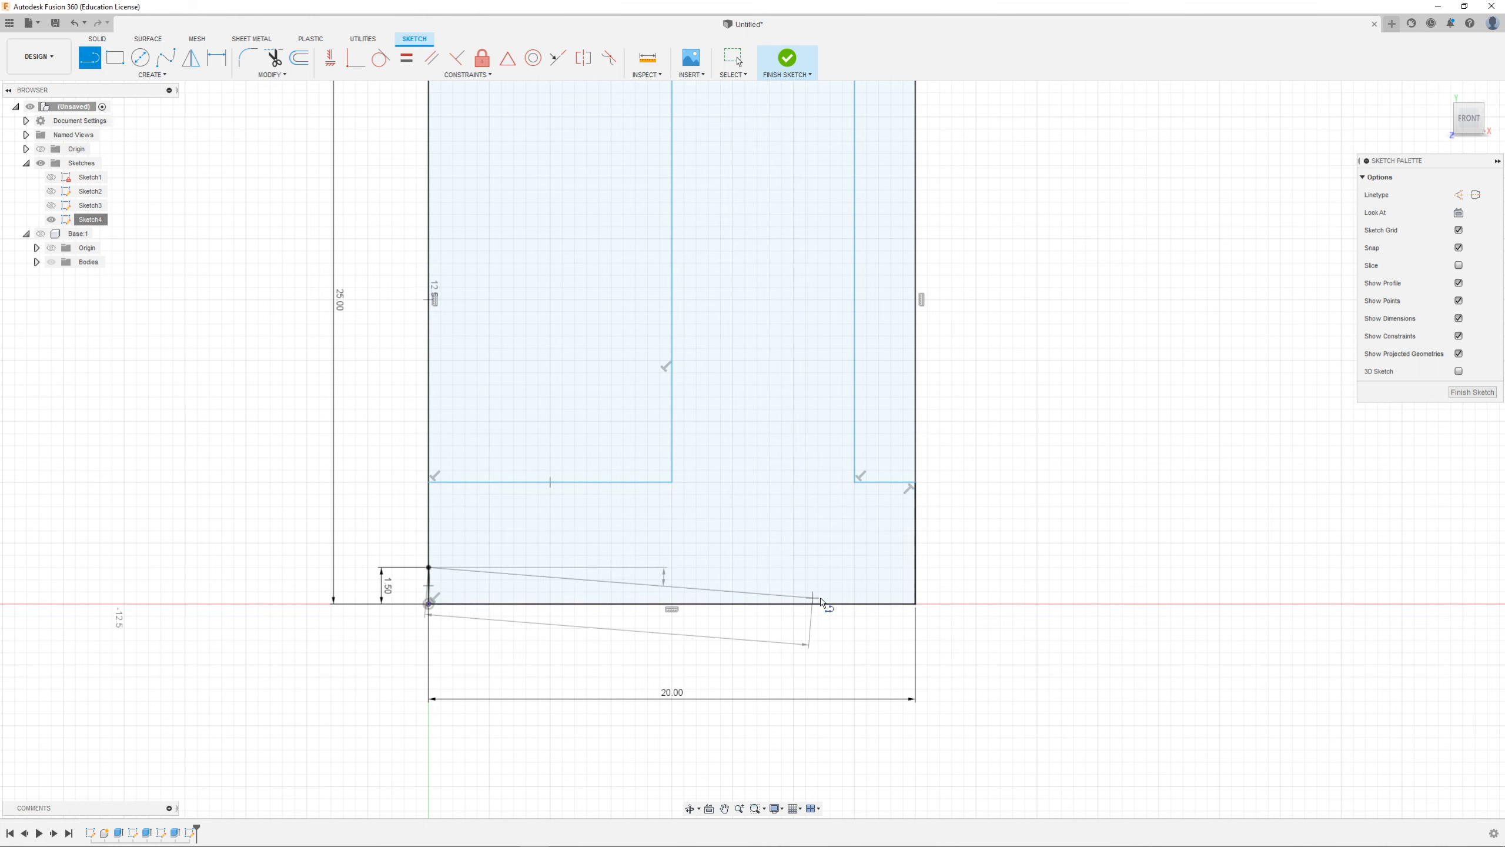
click(915, 568)
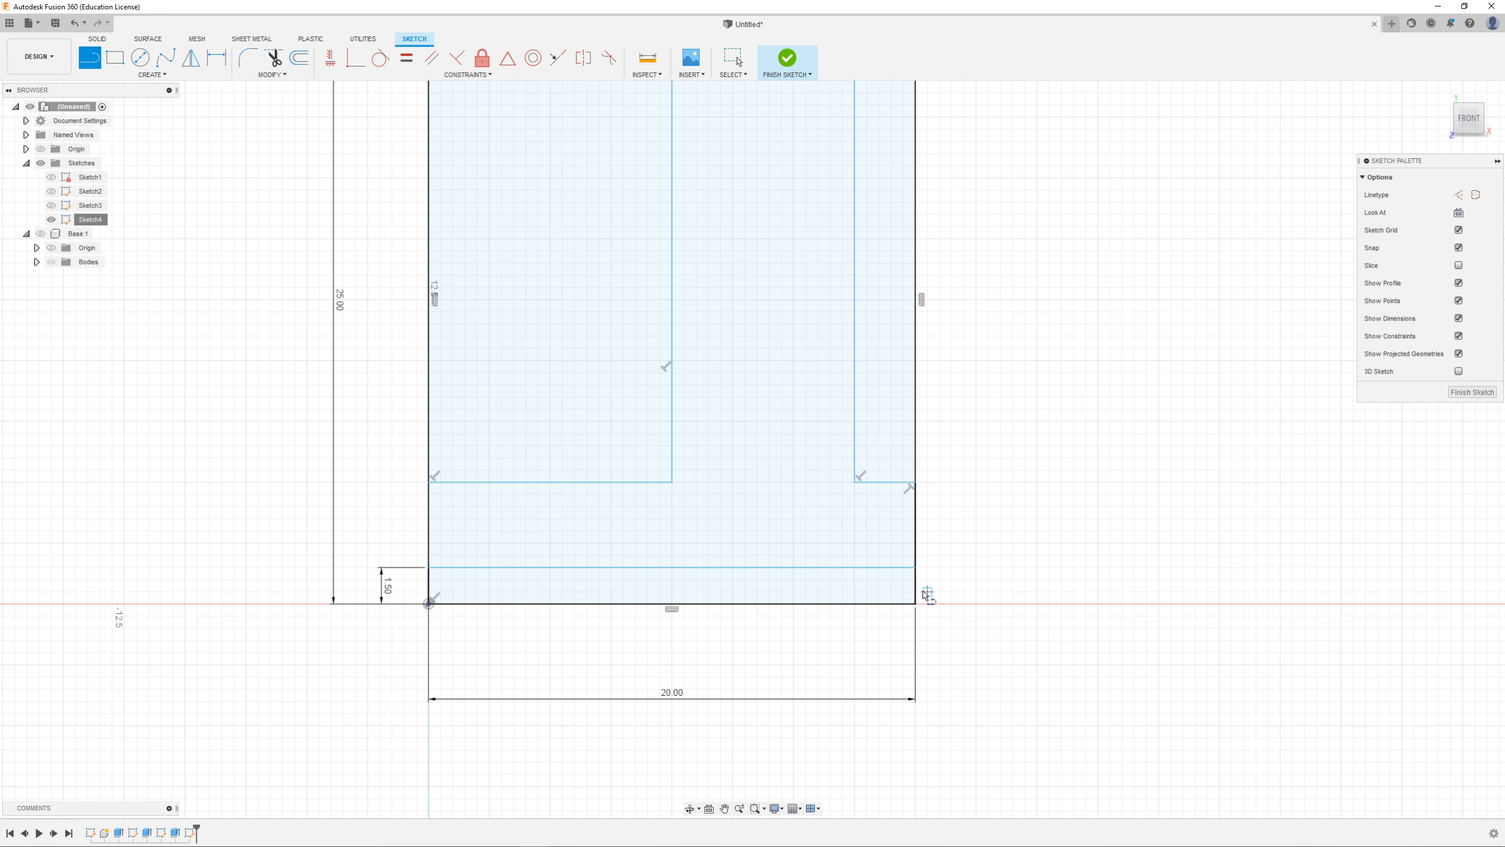
scroll(989, 620, down, 3)
mouse_move(1038, 595)
shift+middle_down()
mouse_move(1017, 594)
mouse_move(996, 512)
shift+middle_up()
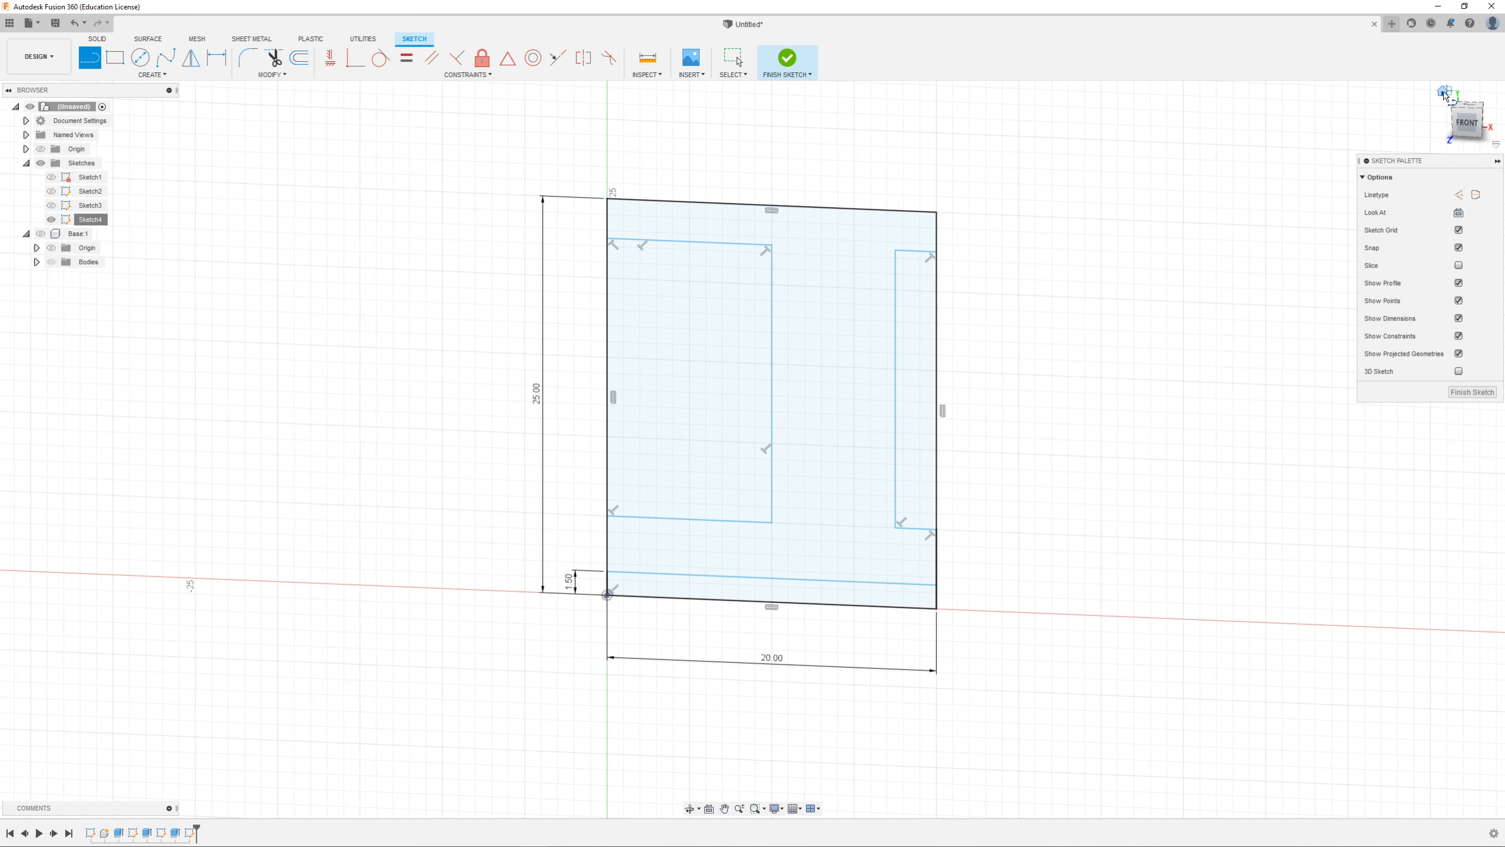
click(788, 59)
Step: Revolve the recessed profile 360 degrees about the rectangle's bottom edge as a new component
click(1443, 93)
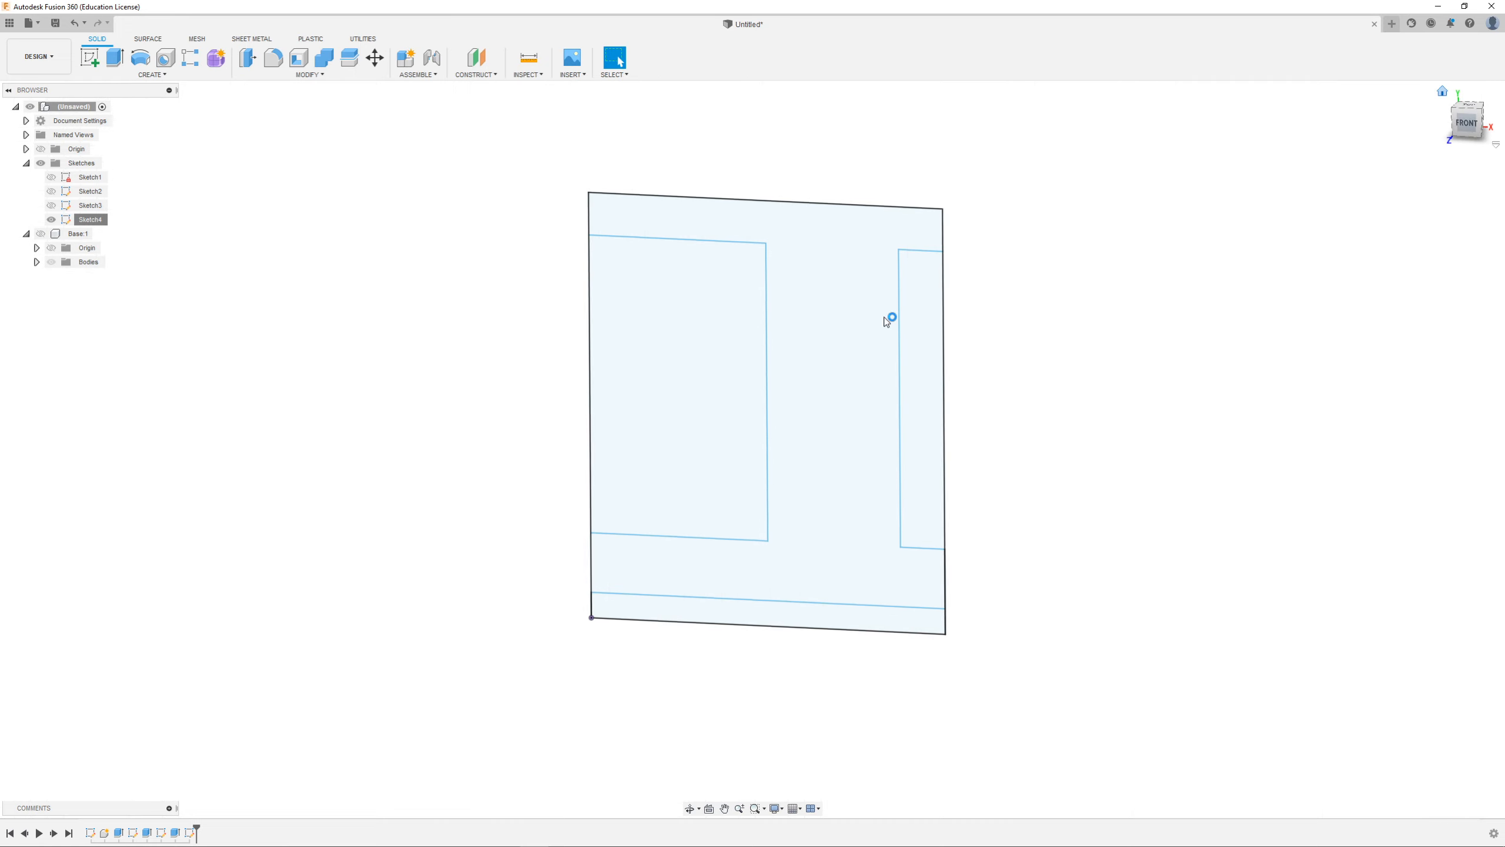
click(140, 59)
click(793, 647)
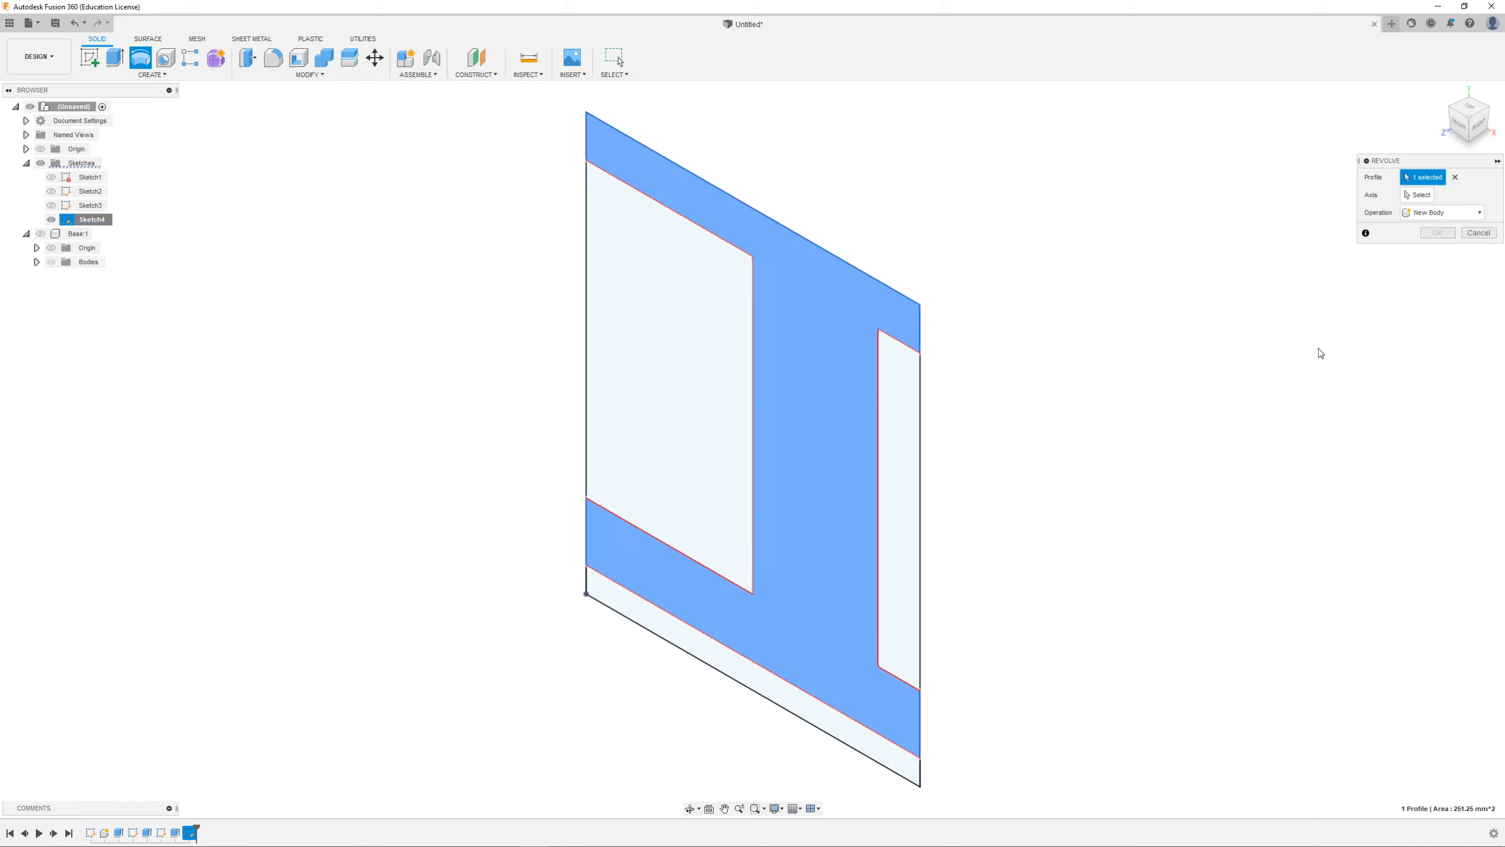
click(735, 687)
scroll(797, 563, down, 3)
shift+middle_drag(779, 476, 999, 471)
click(1445, 265)
click(1451, 333)
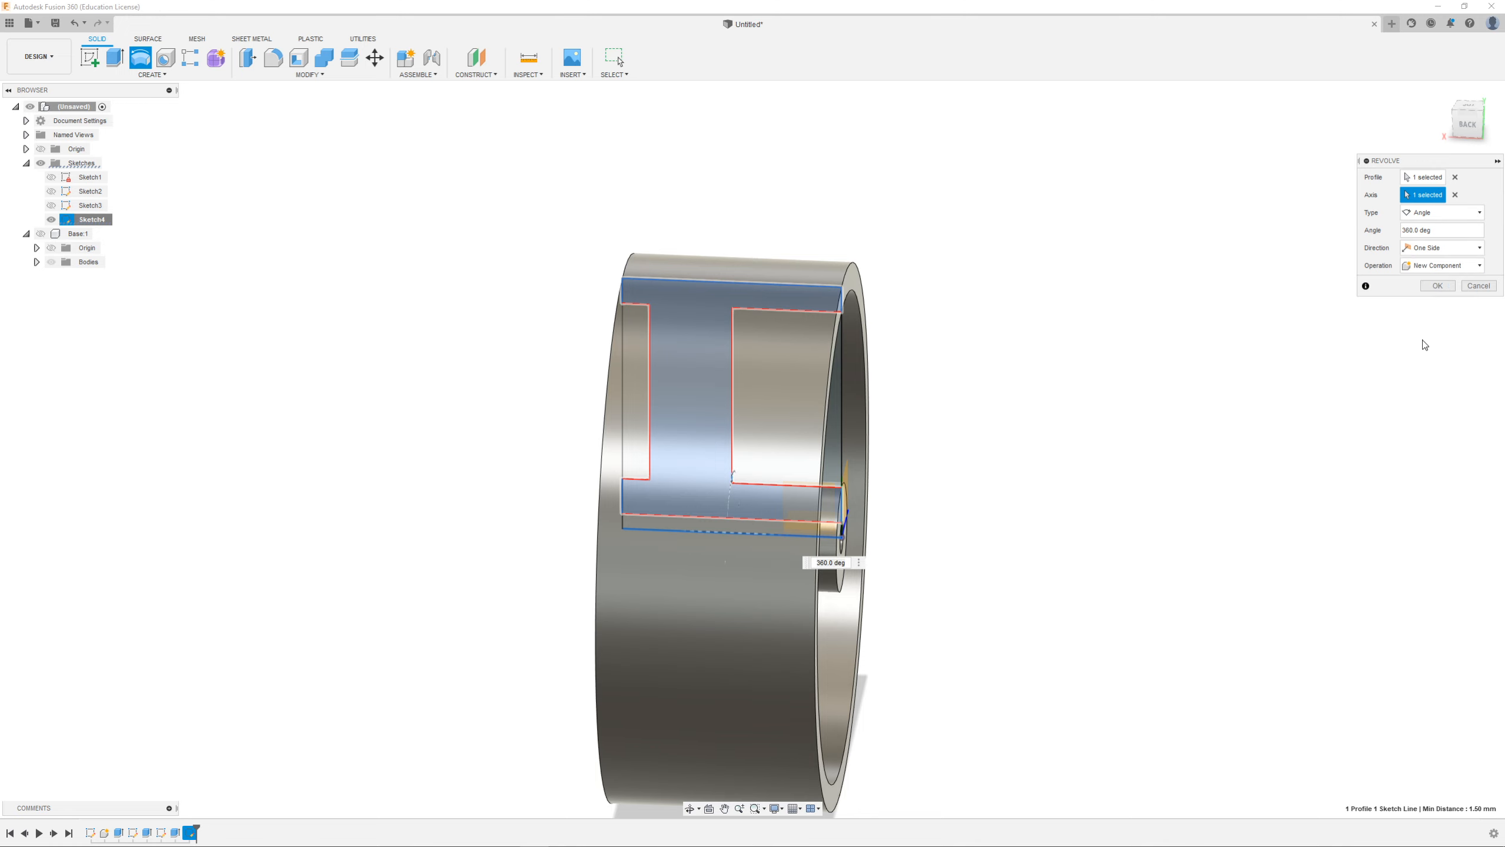
shift+middle_drag(1130, 424, 1233, 380)
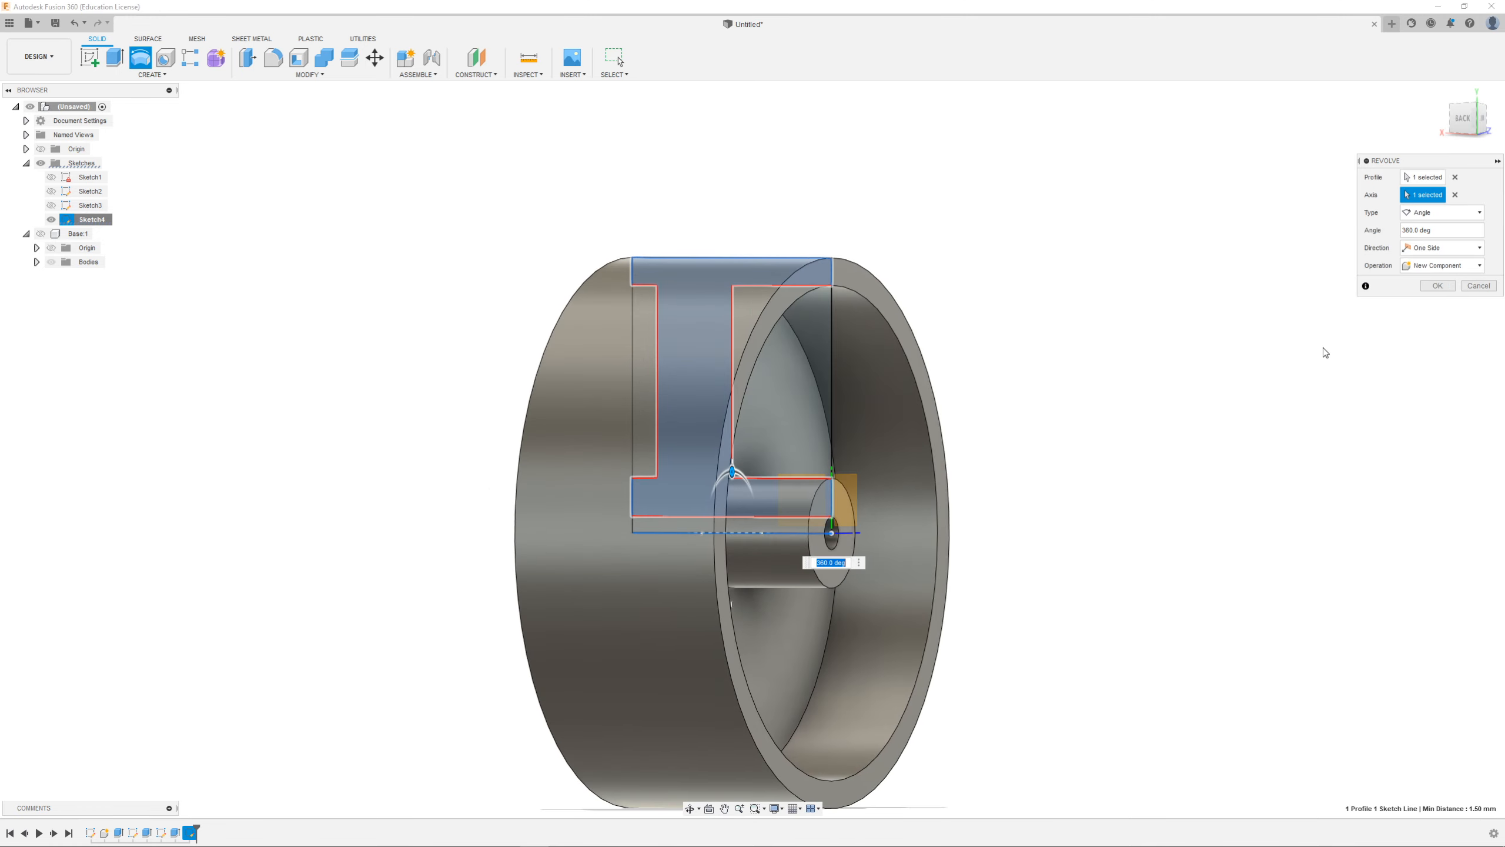
click(1438, 286)
Step: Assign the PPS Plastic physical material to the revolved wheel body
scroll(511, 471, down, 5)
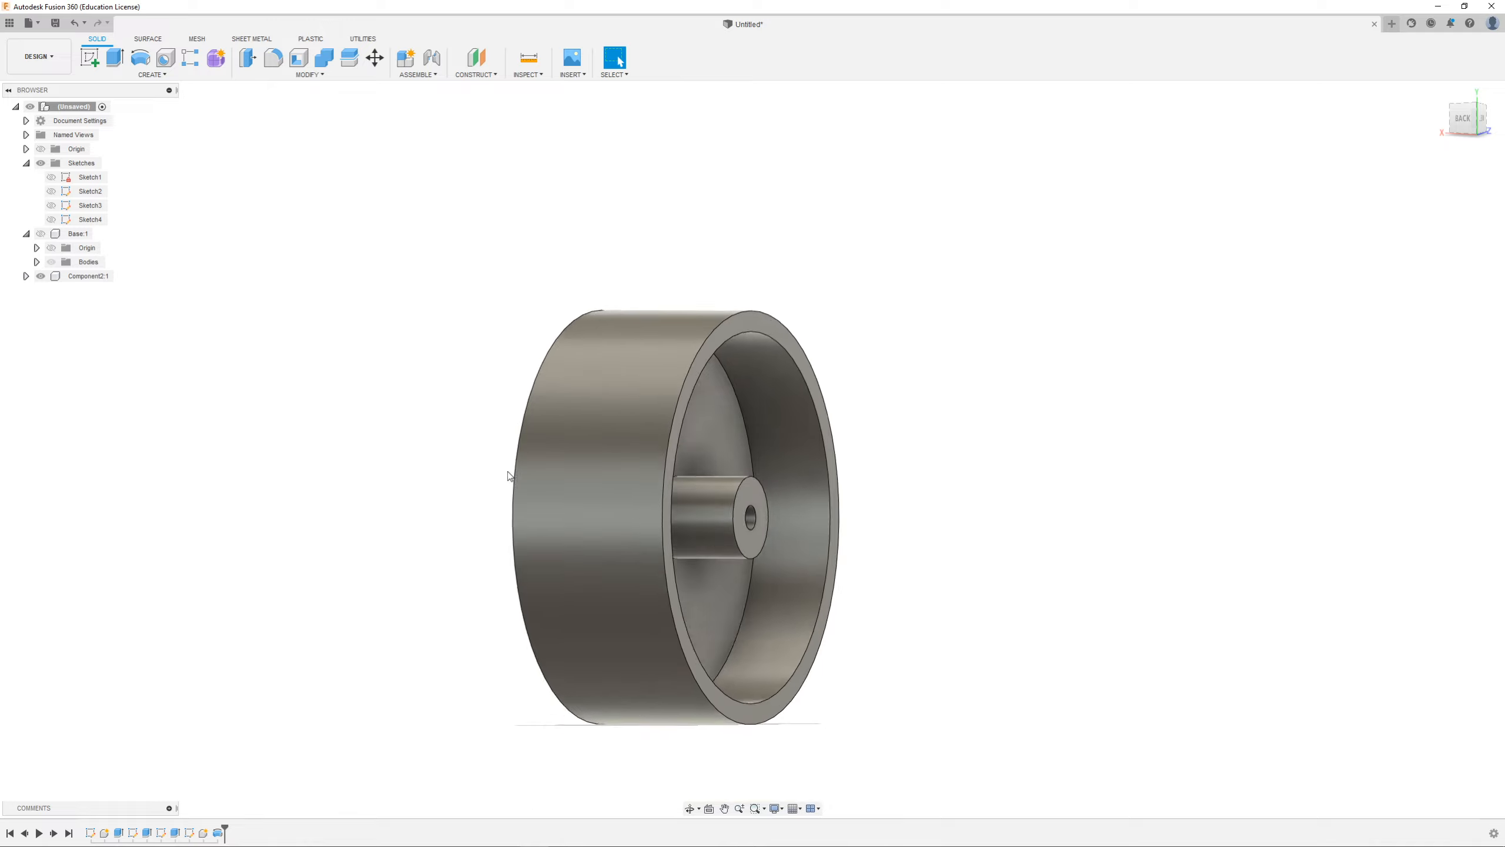
shift+middle_drag(552, 471, 660, 494)
scroll(573, 581, up, 3)
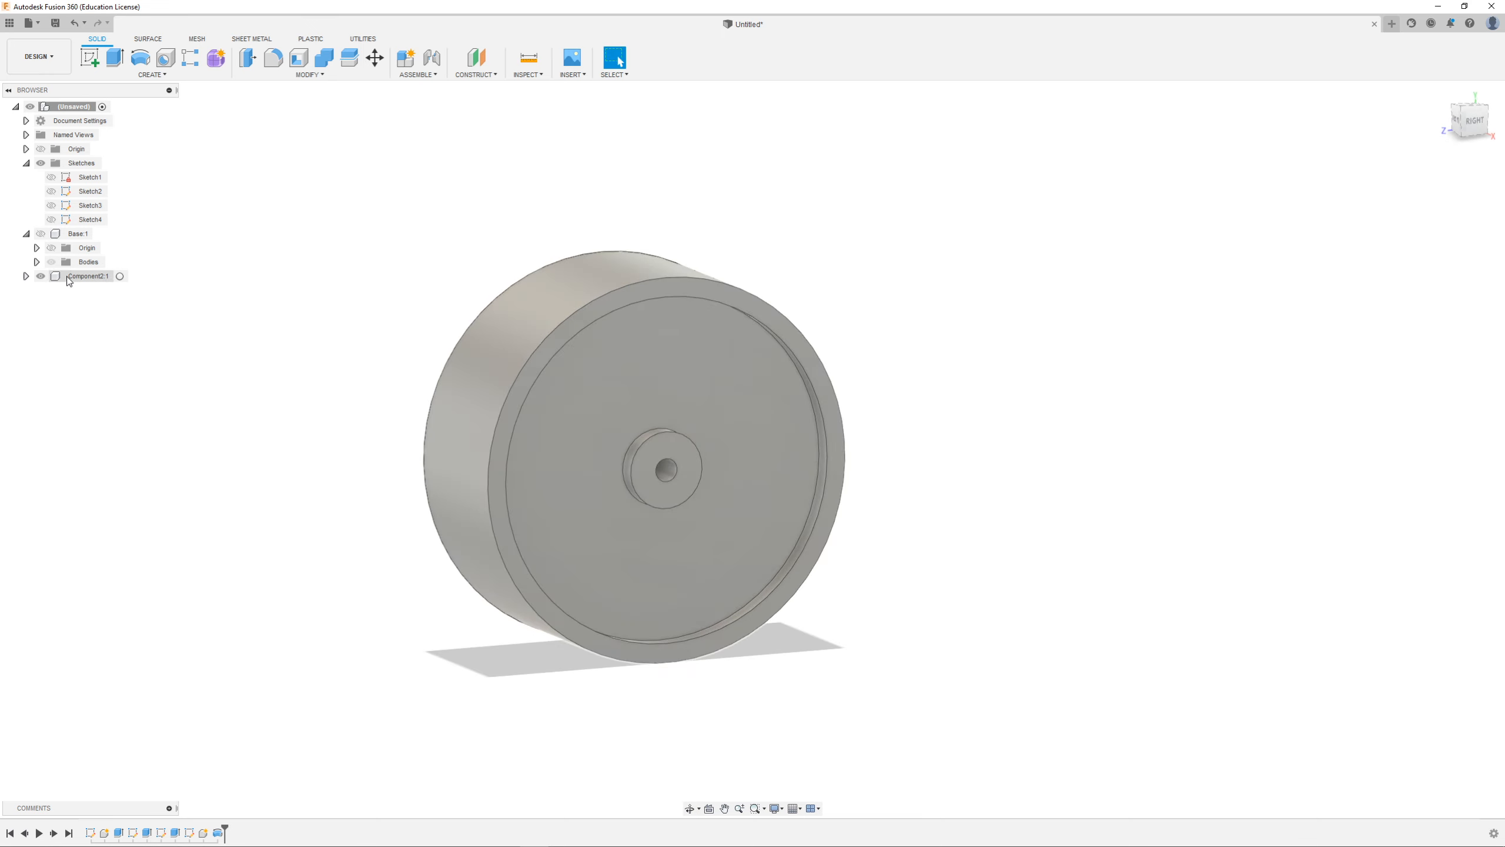
click(26, 276)
click(36, 305)
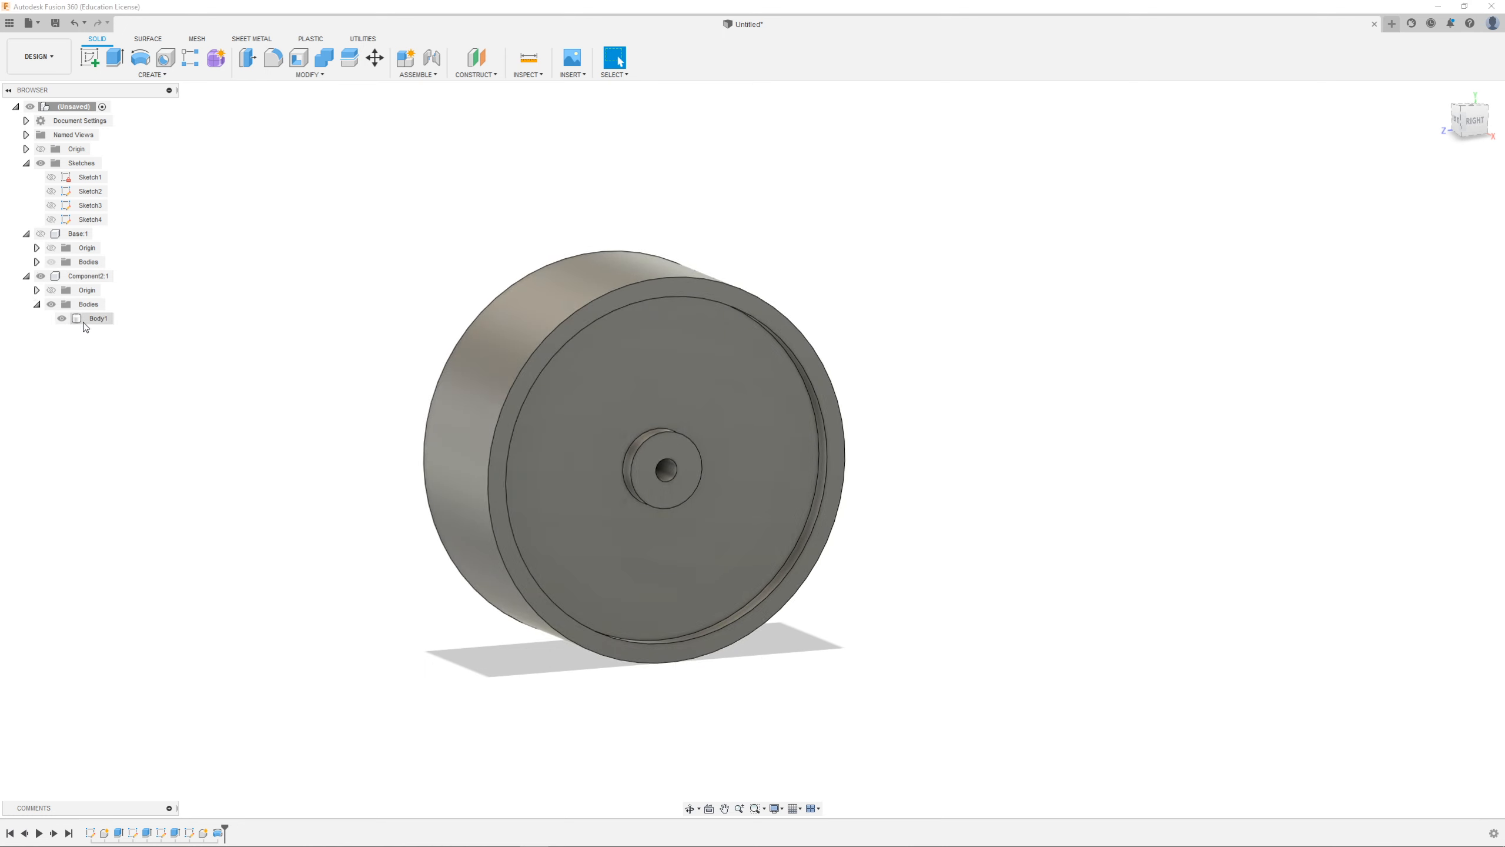
right_click(90, 321)
click(159, 390)
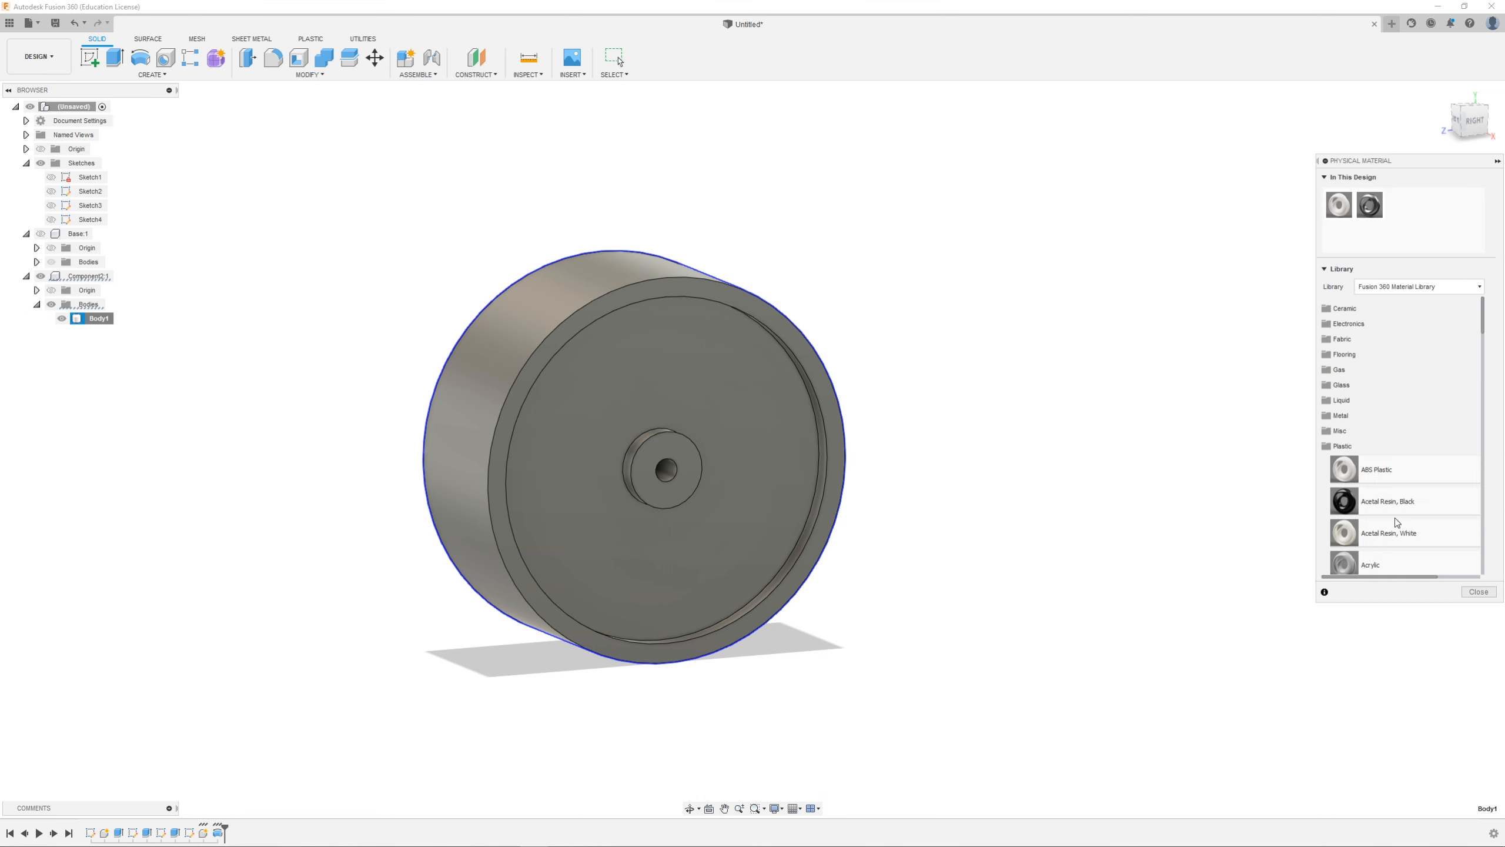
scroll(1404, 504, down, 15)
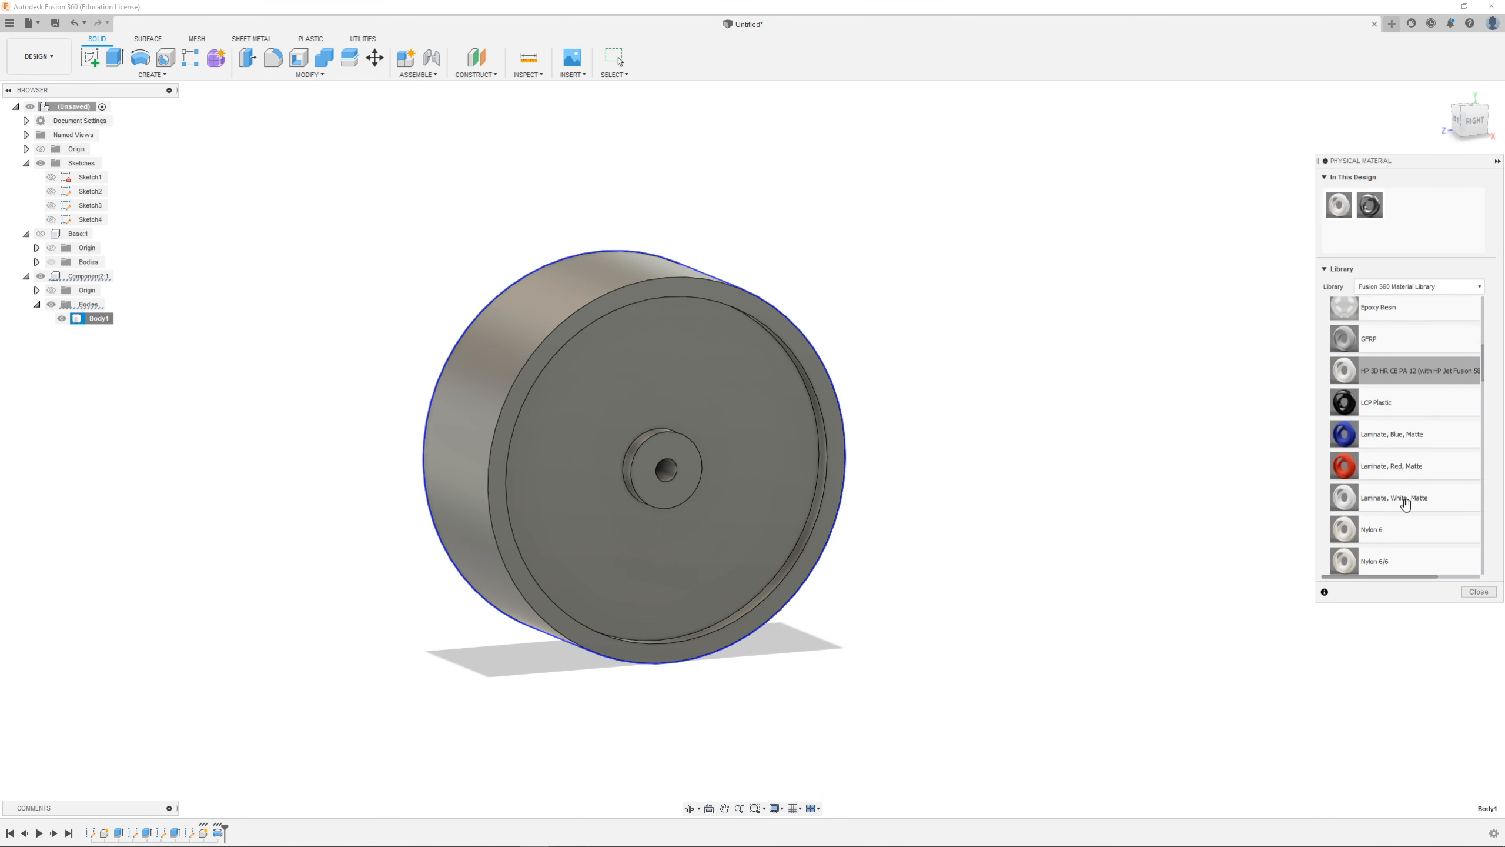
scroll(1405, 504, down, 5)
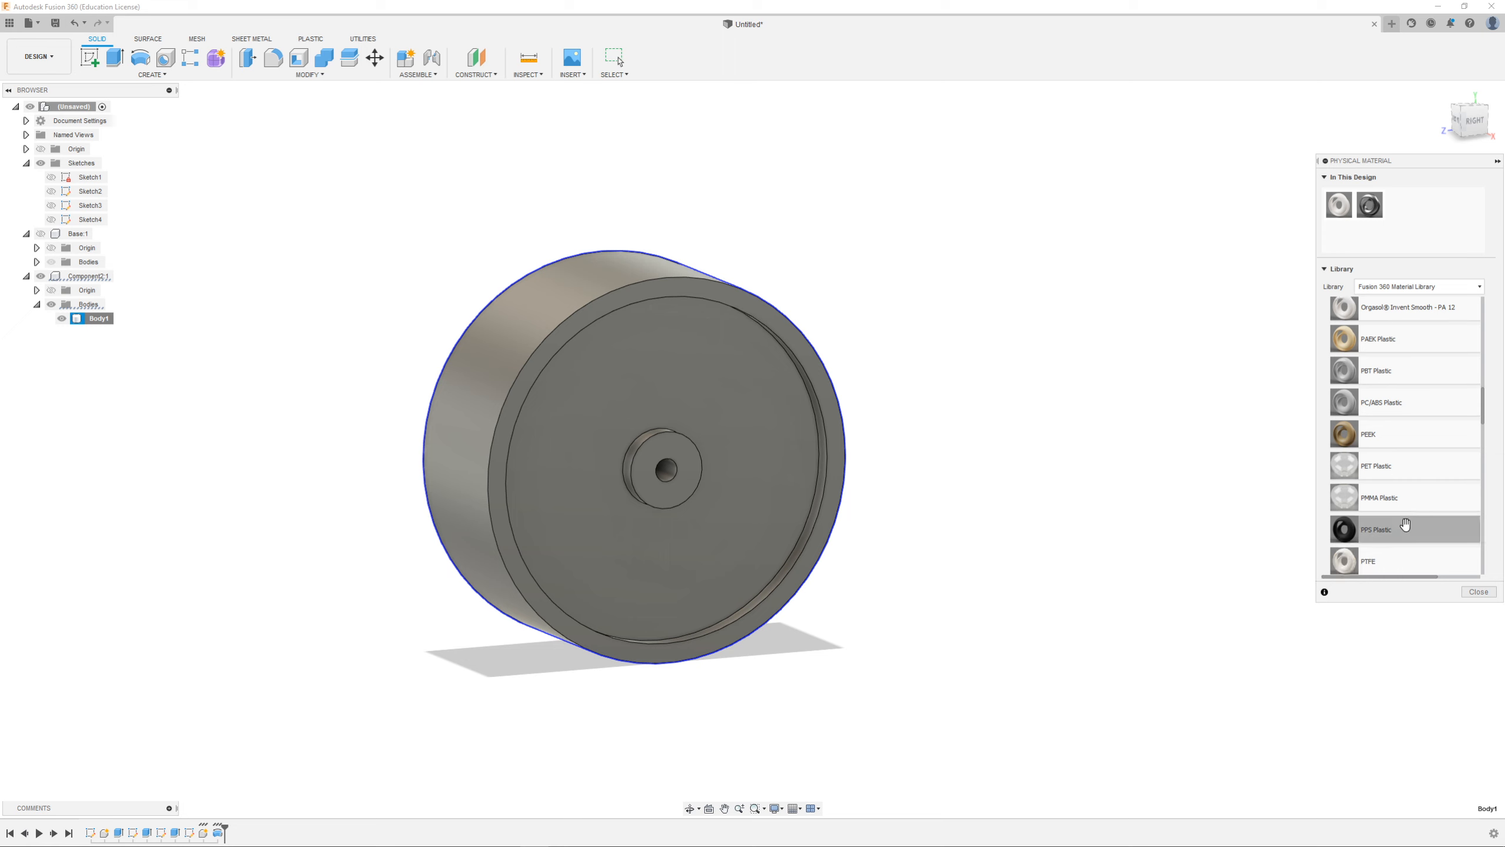
drag(1380, 527, 756, 446)
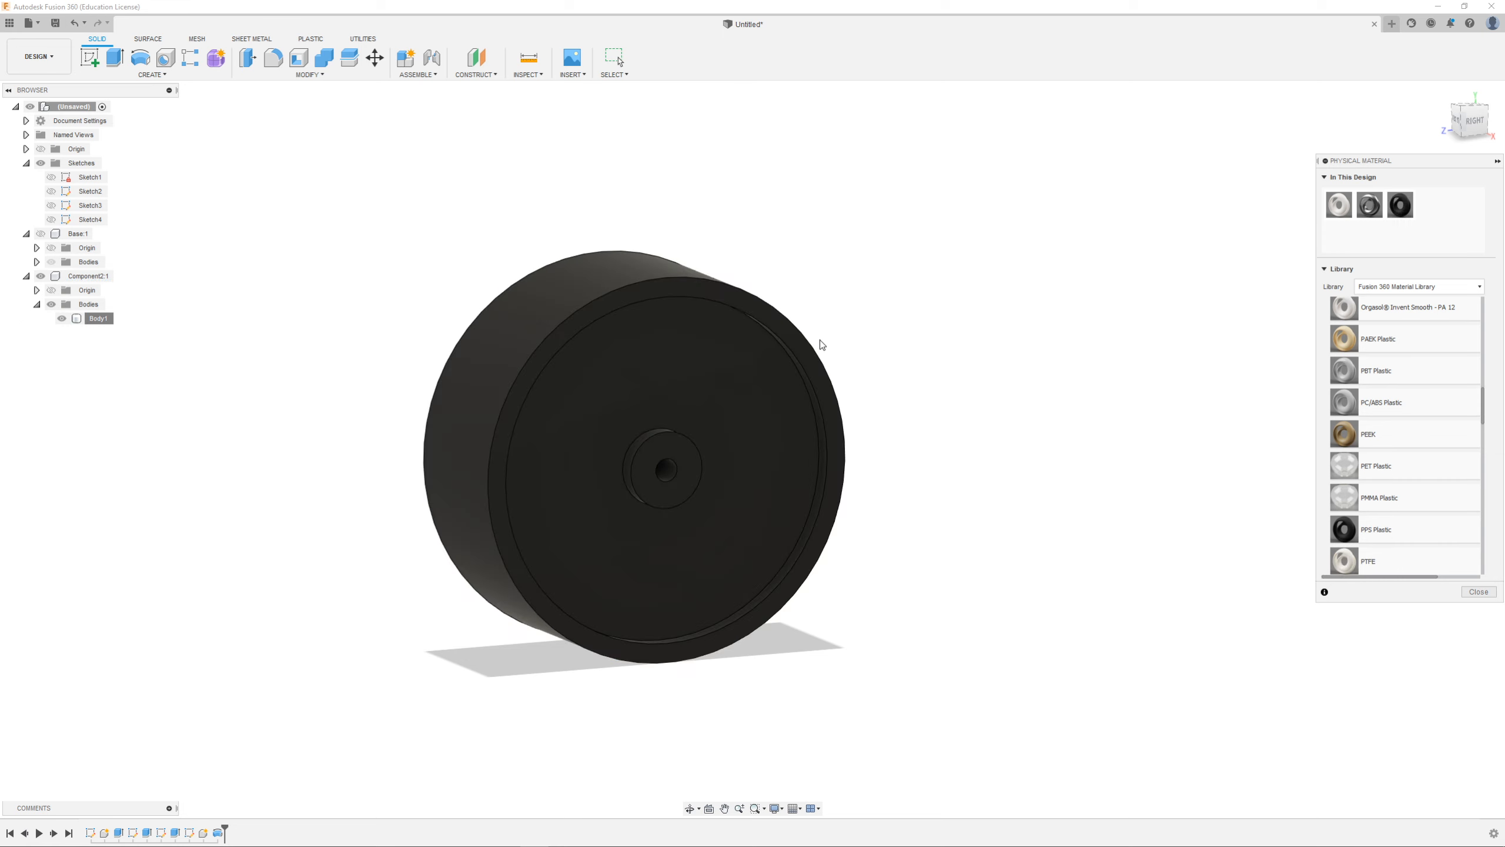
Step: Sketch a circle about 52 mm in diameter on the wheel's outer rim face, centred on the hub hole, and finish the sketch
shift+middle_drag(884, 356, 875, 383)
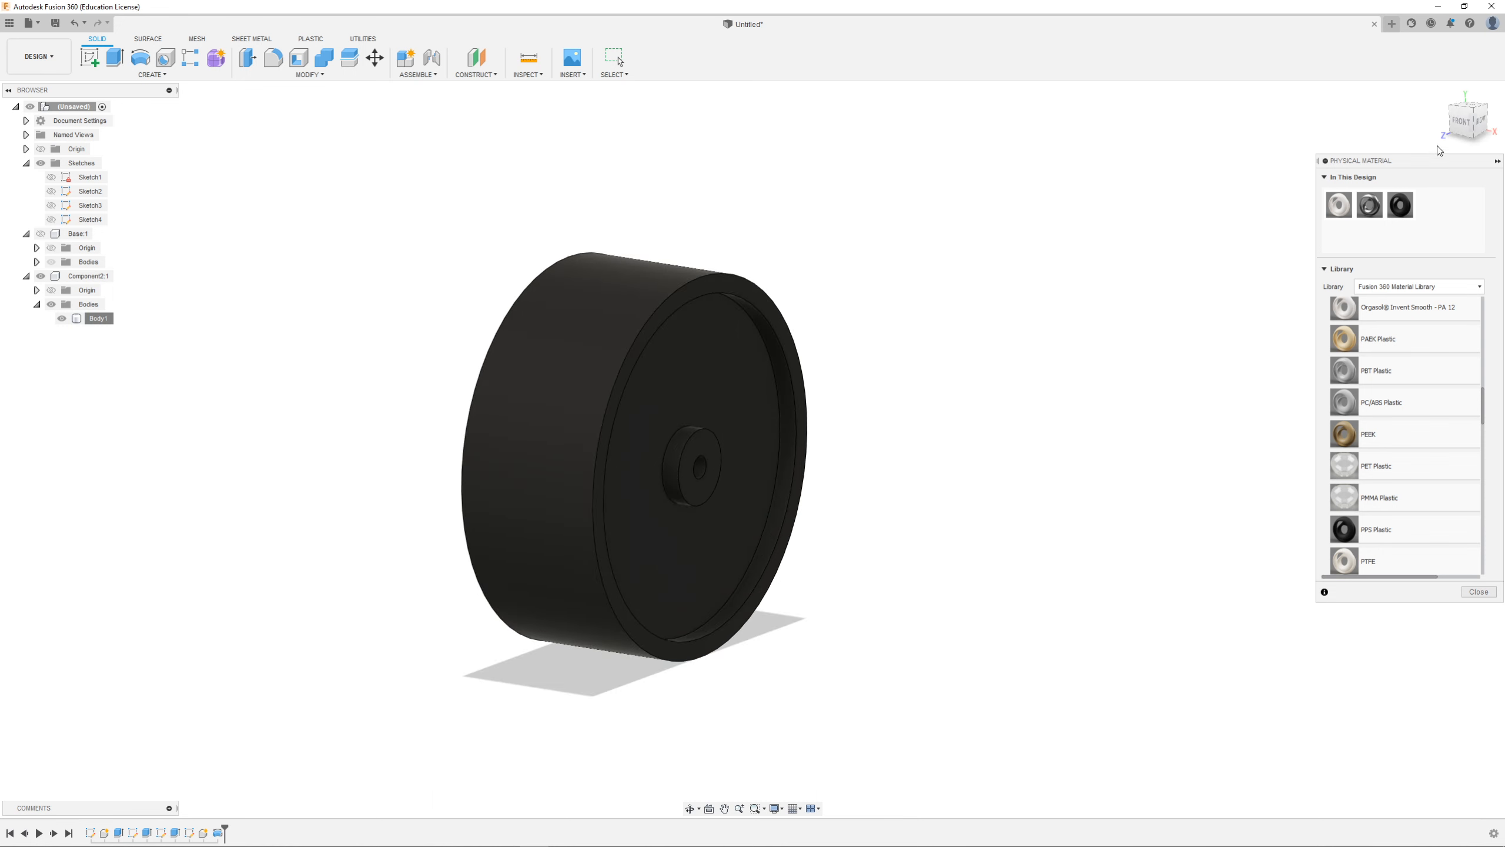
click(91, 57)
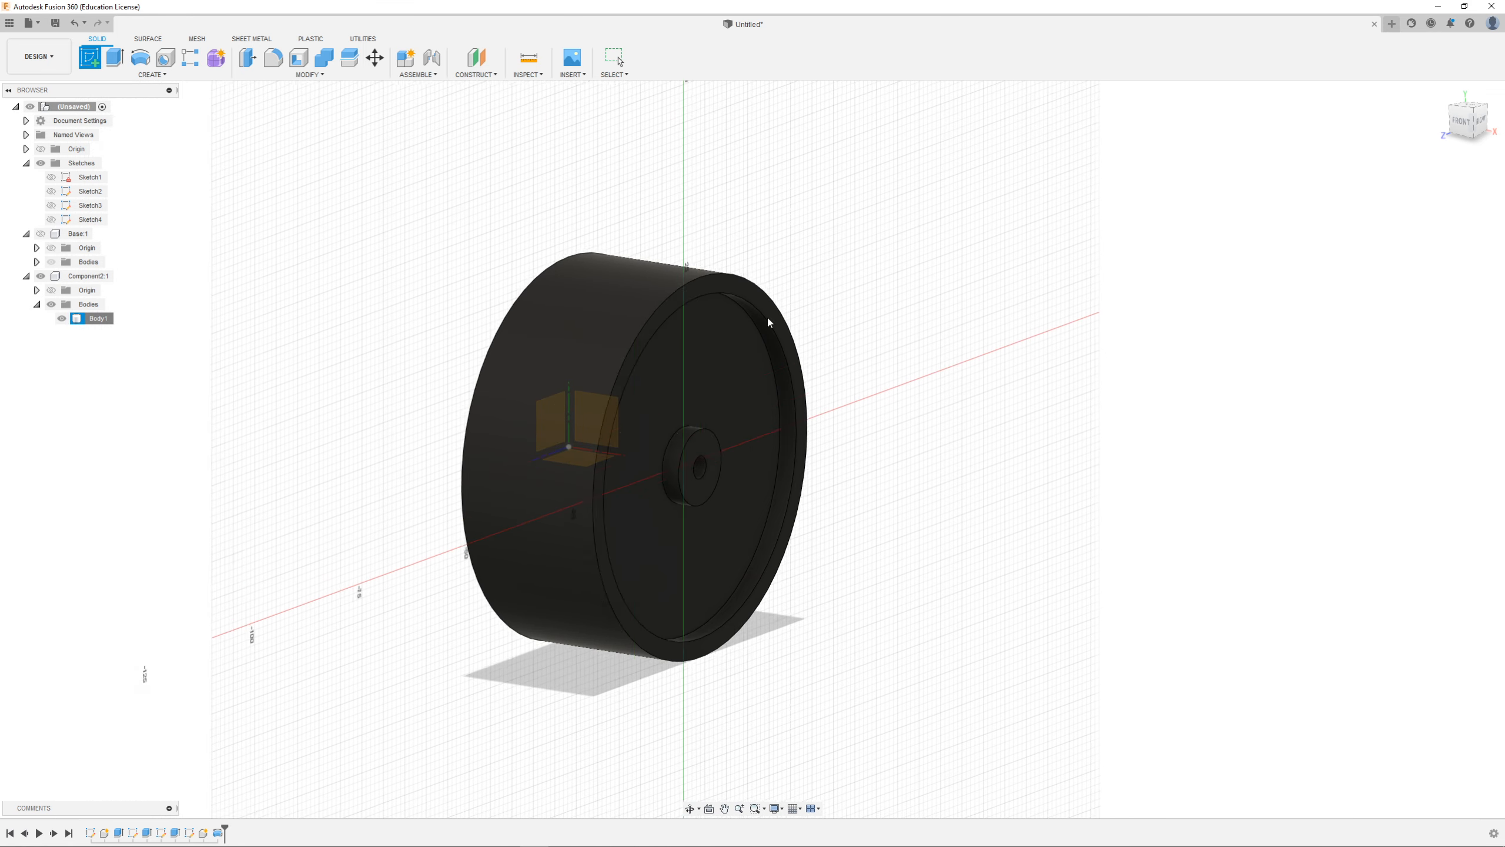
click(750, 287)
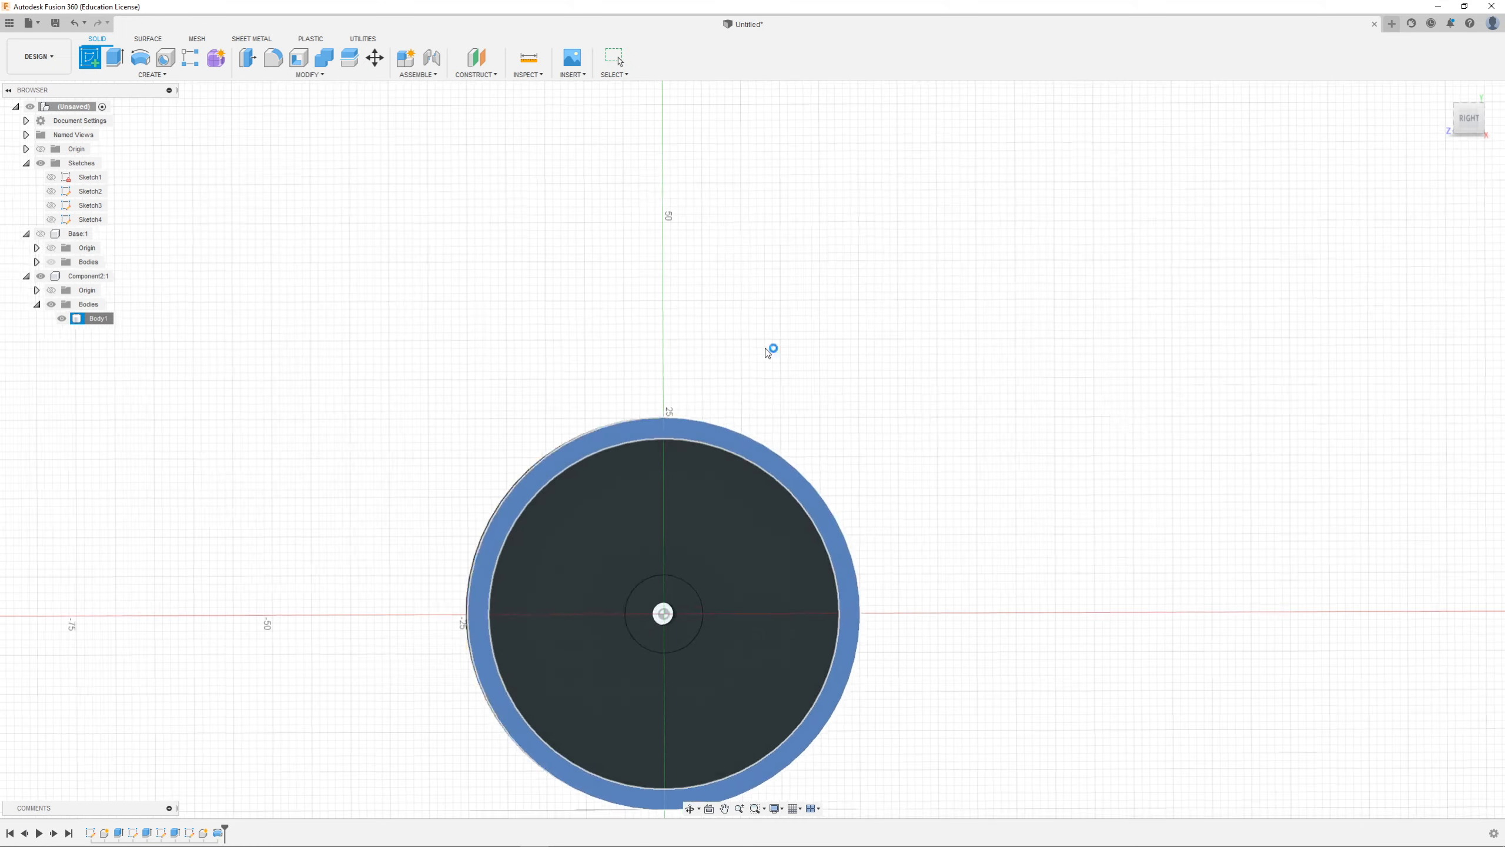
scroll(670, 317, down, 4)
scroll(660, 339, up, 3)
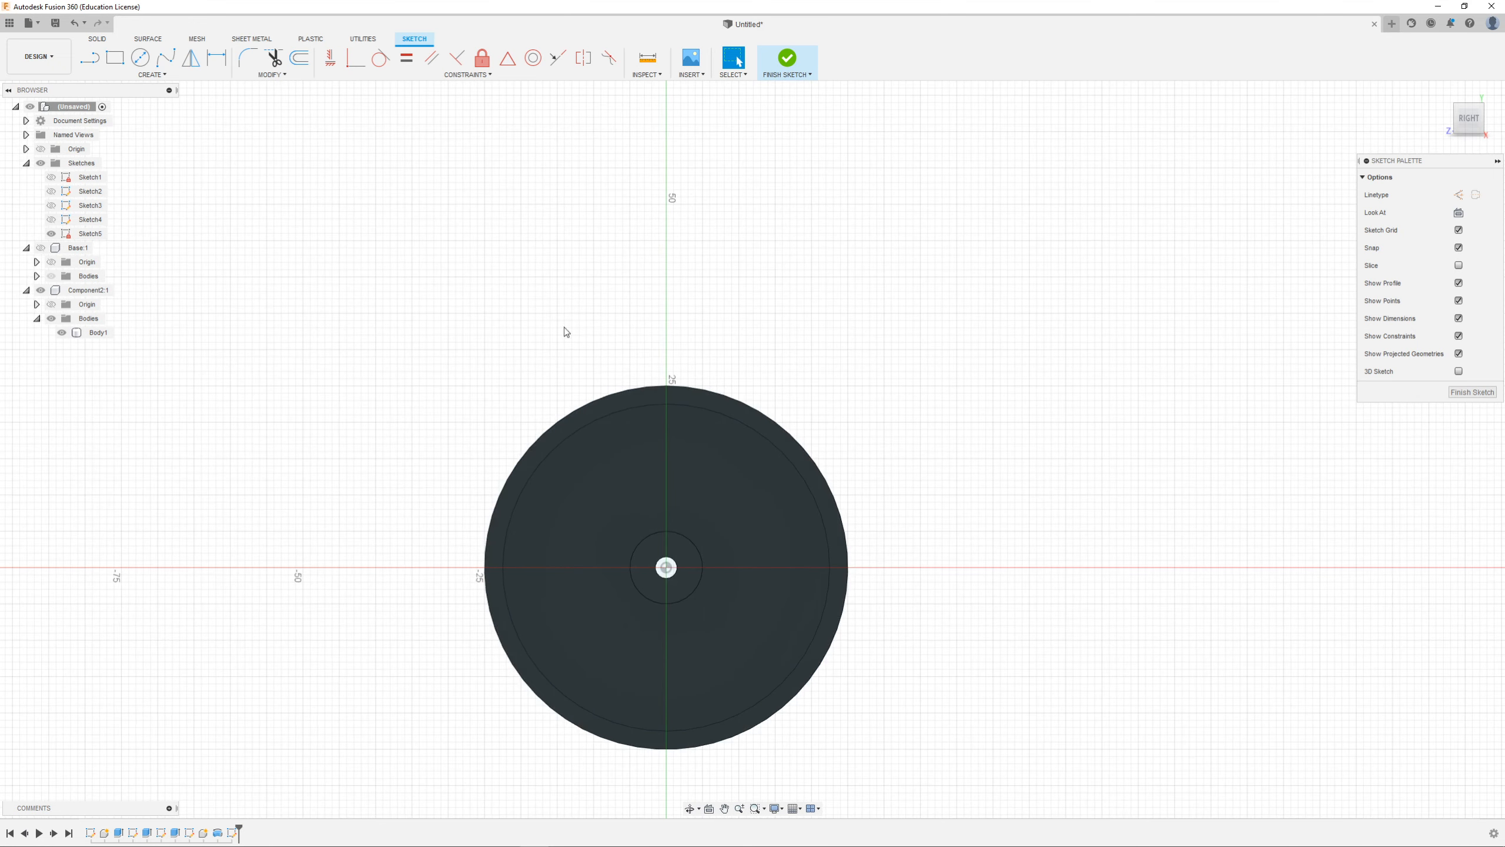
click(141, 58)
click(666, 568)
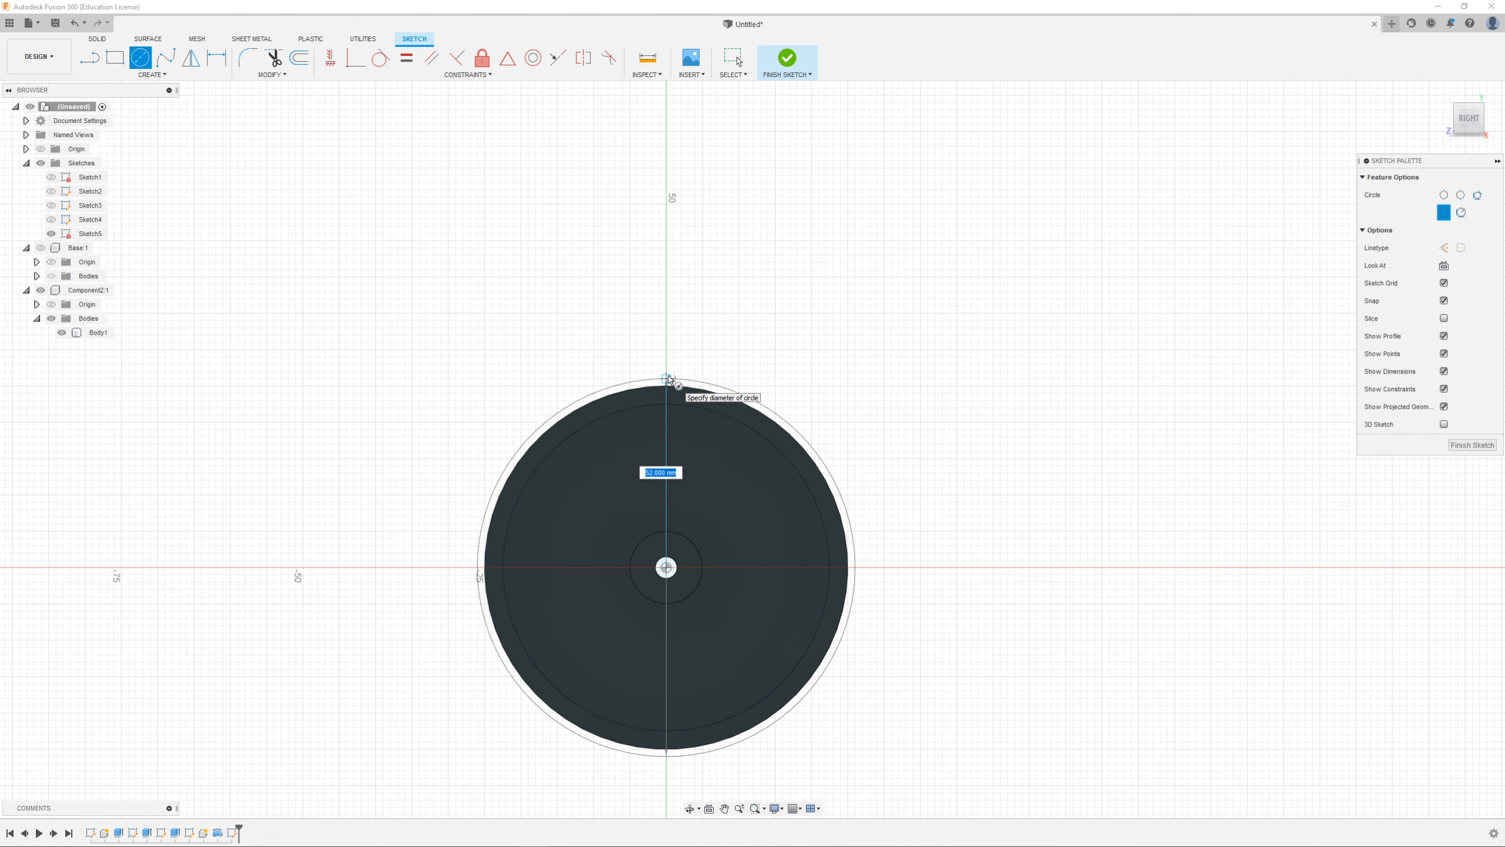
click(669, 378)
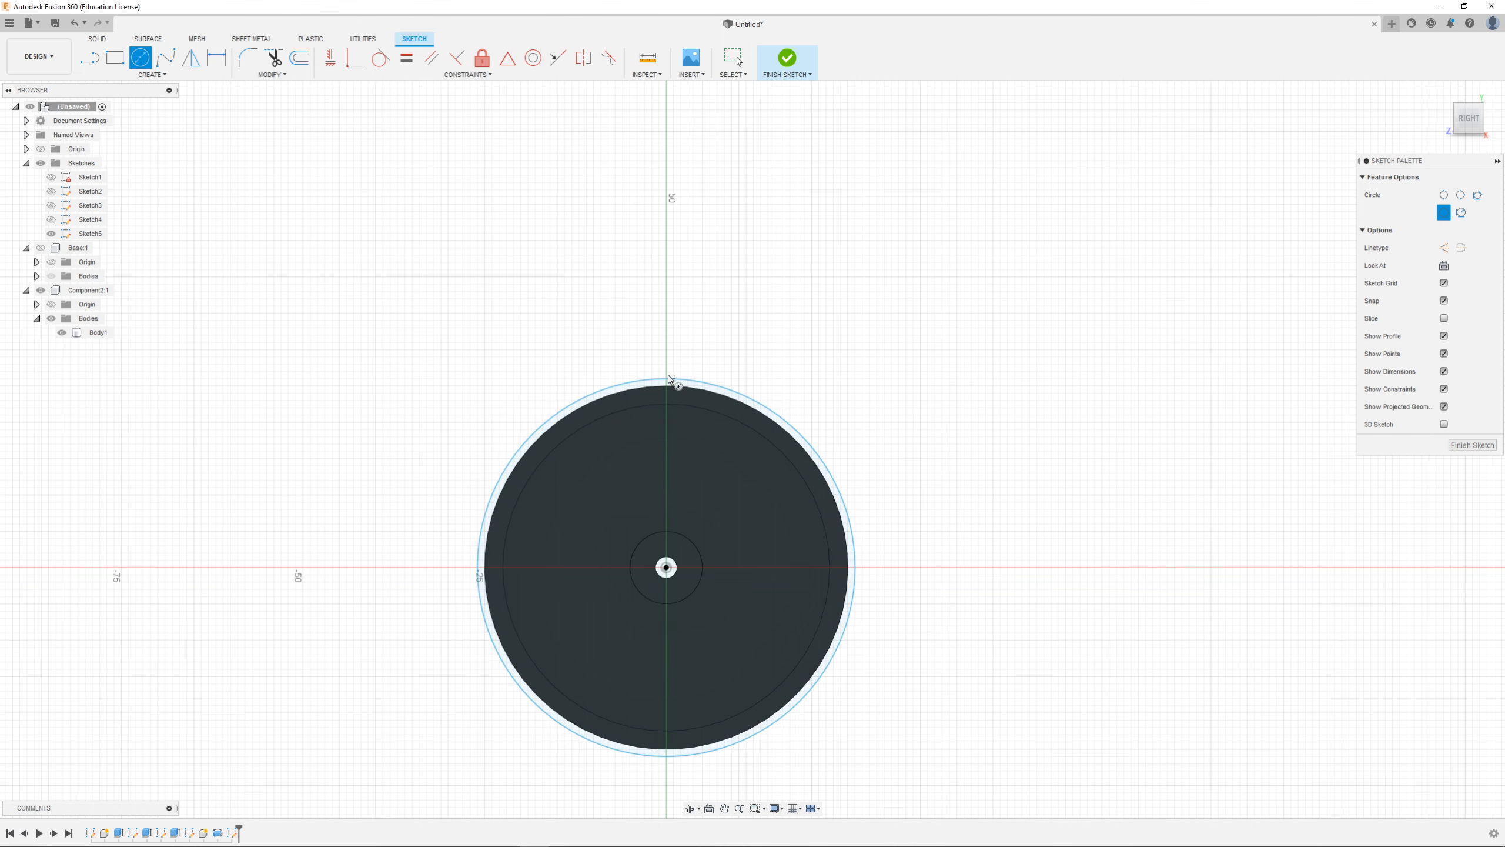
click(788, 59)
Step: Extrude the ring between the circle and the wheel's rim by -20 mm across the wheel's width as a new body
shift+middle_drag(759, 377, 789, 399)
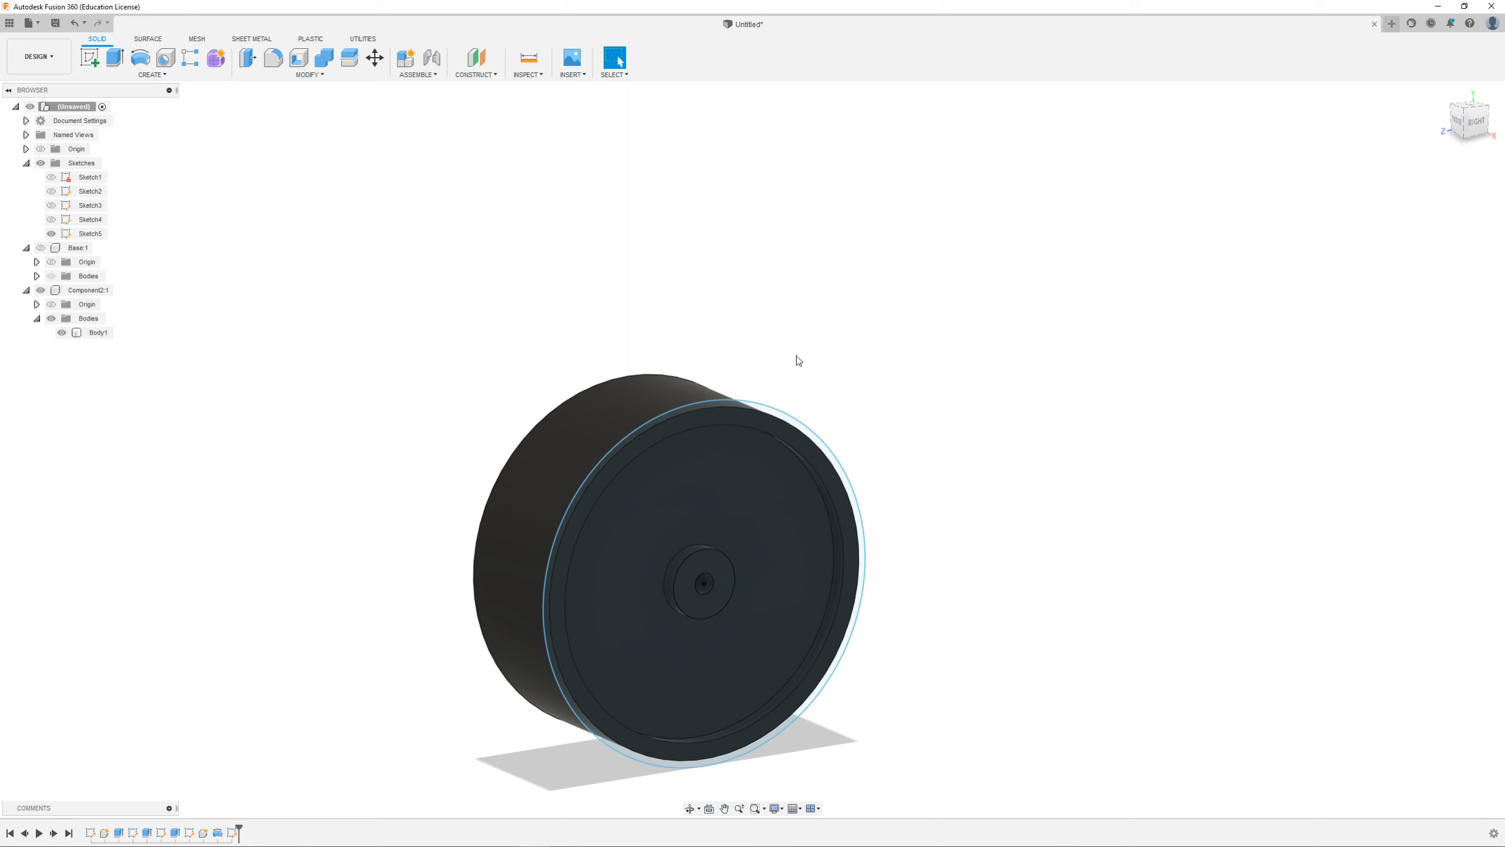
scroll(551, 532, up, 3)
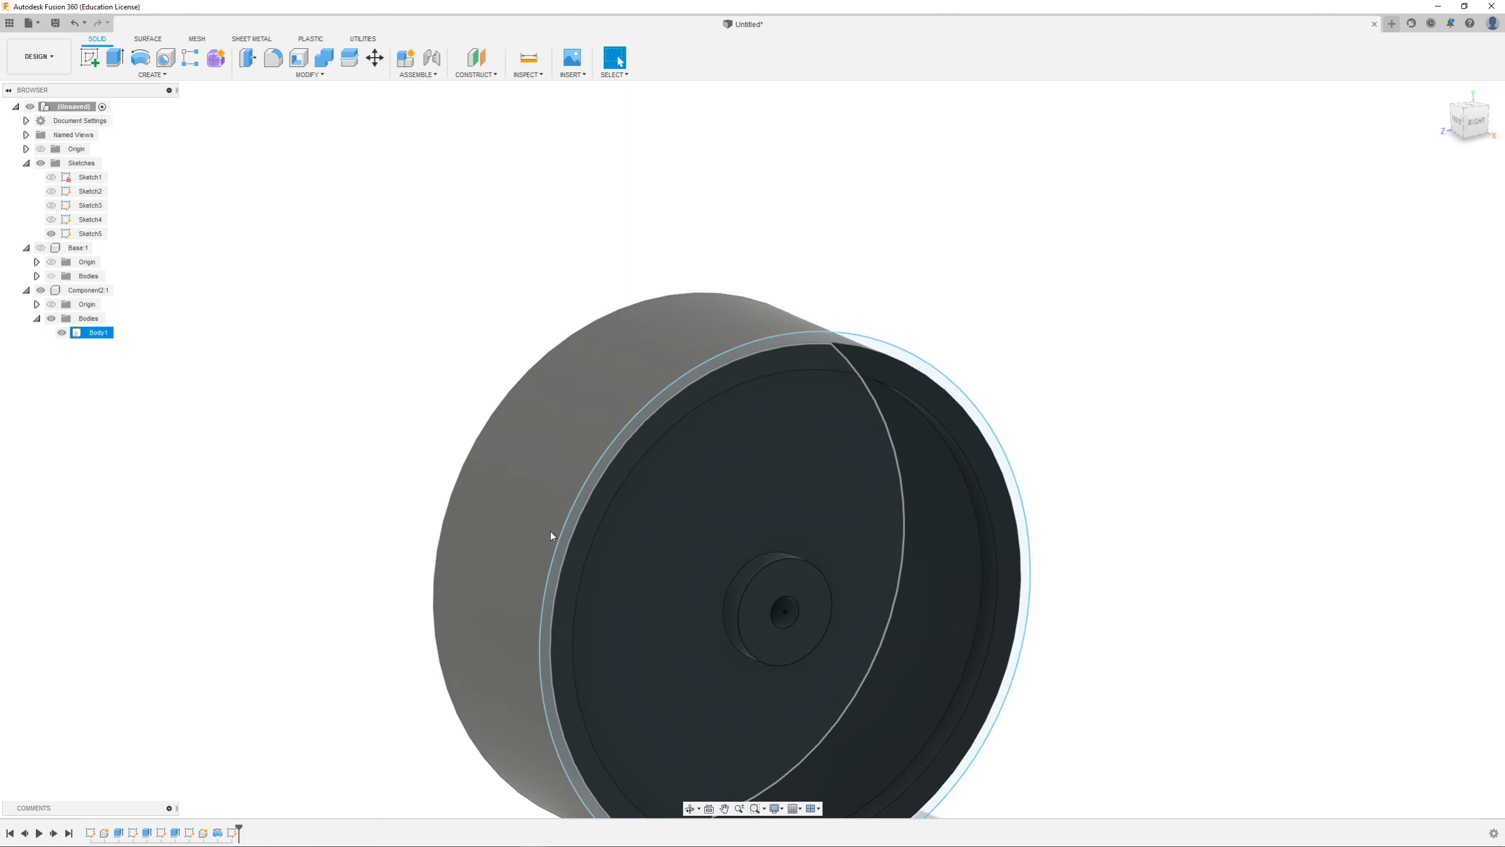
click(826, 339)
click(115, 57)
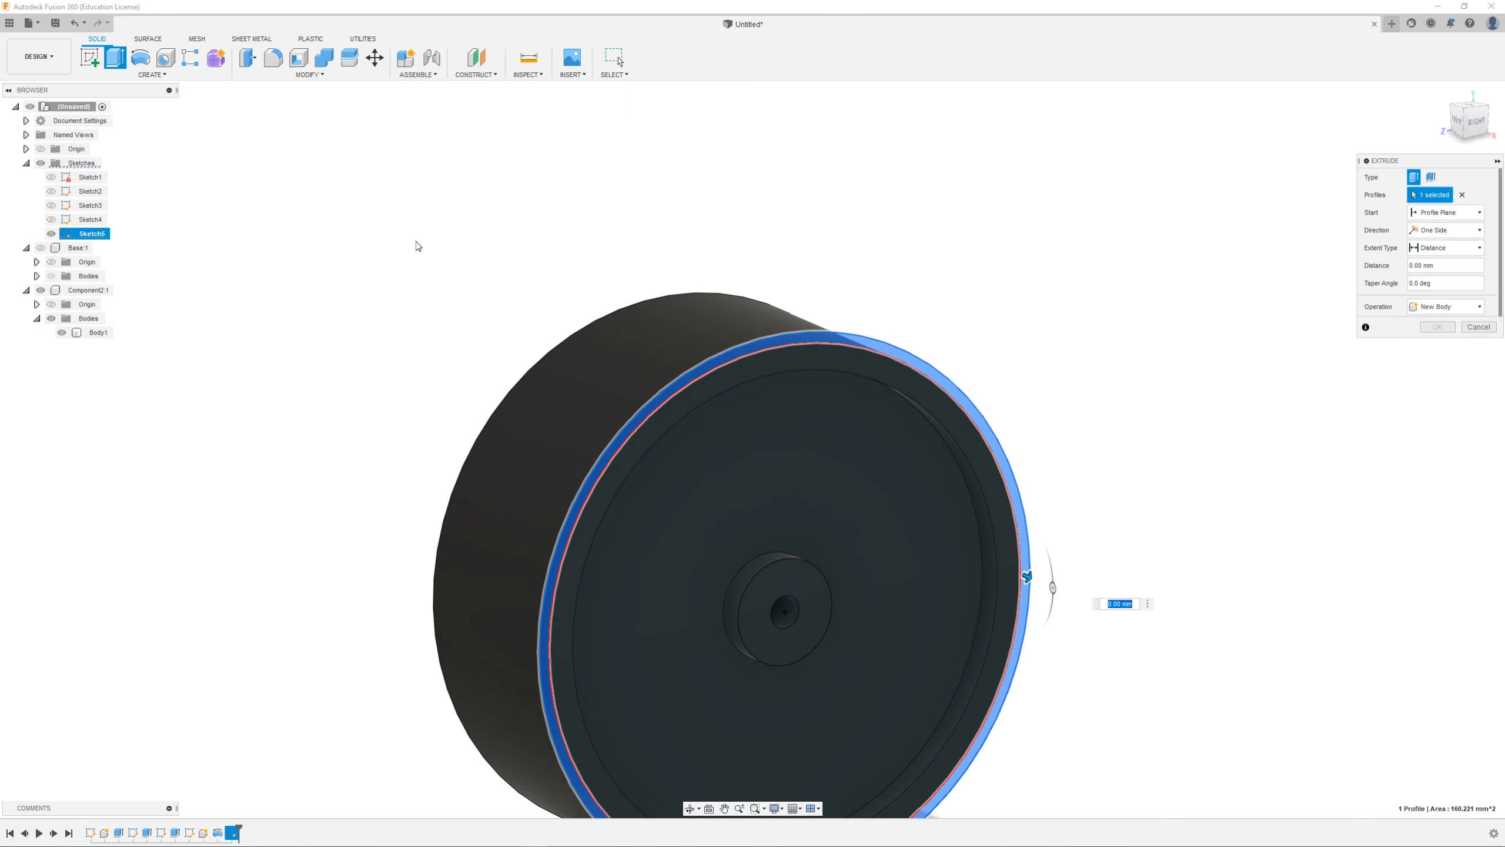
drag(1028, 576, 932, 542)
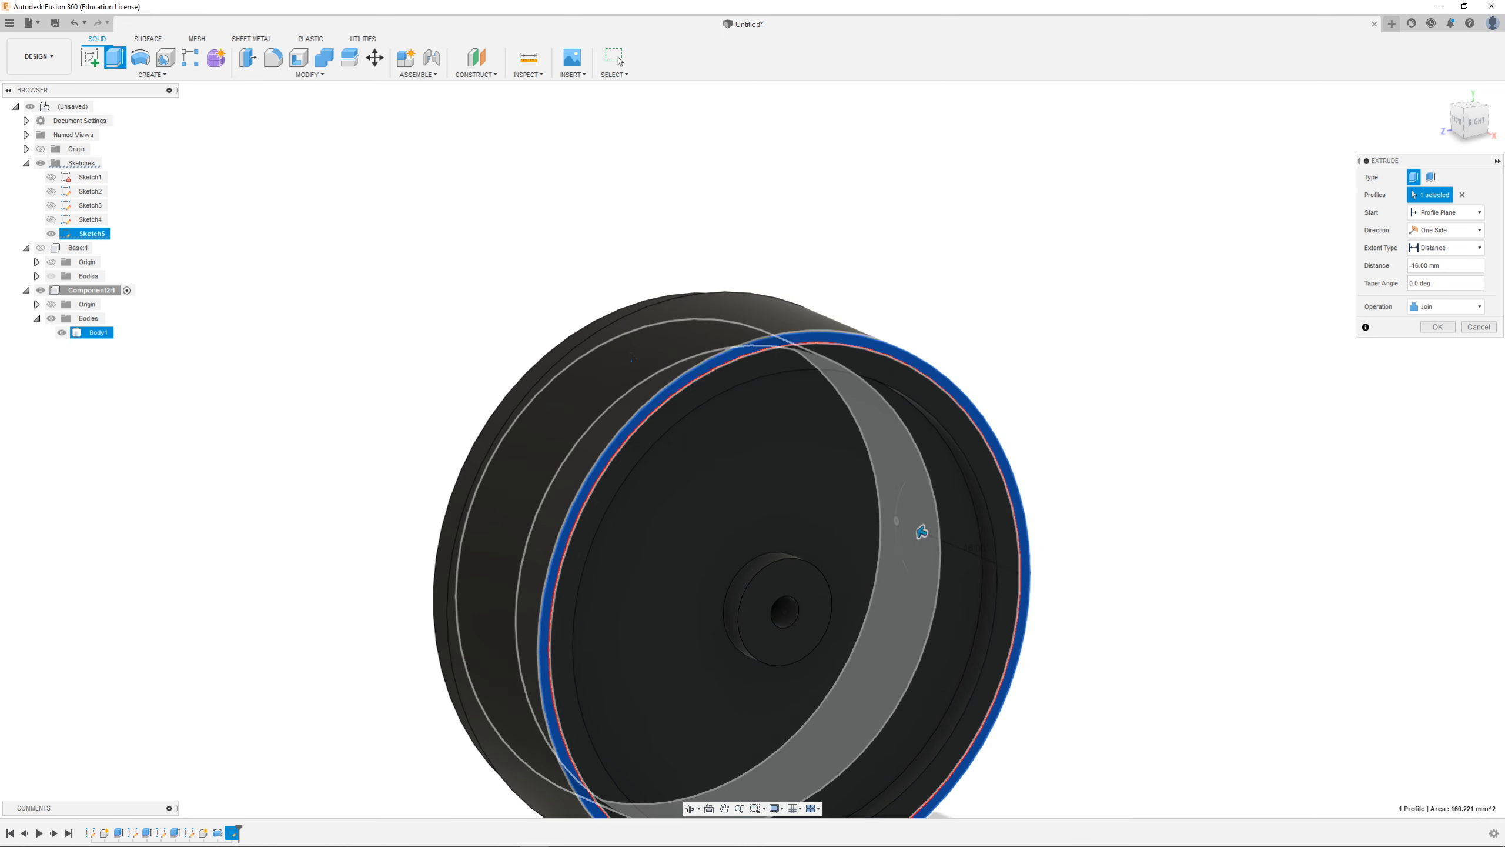
shift+middle_drag(618, 360, 829, 427)
mouse_move(490, 496)
mouse_down()
mouse_move(531, 481)
mouse_move(521, 500)
mouse_move(452, 515)
mouse_move(465, 510)
mouse_up()
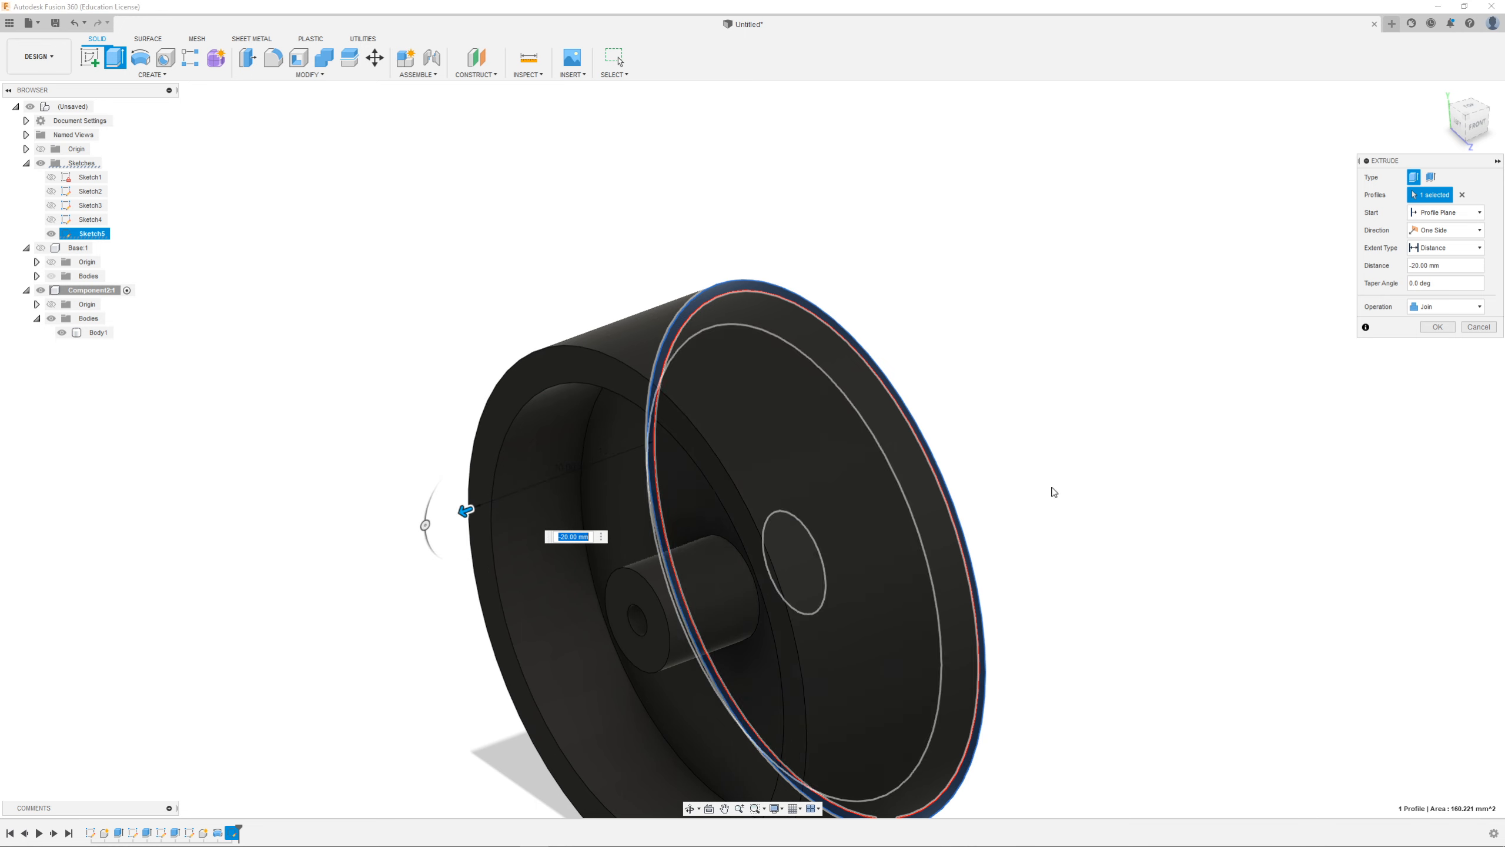
click(1446, 308)
click(1453, 368)
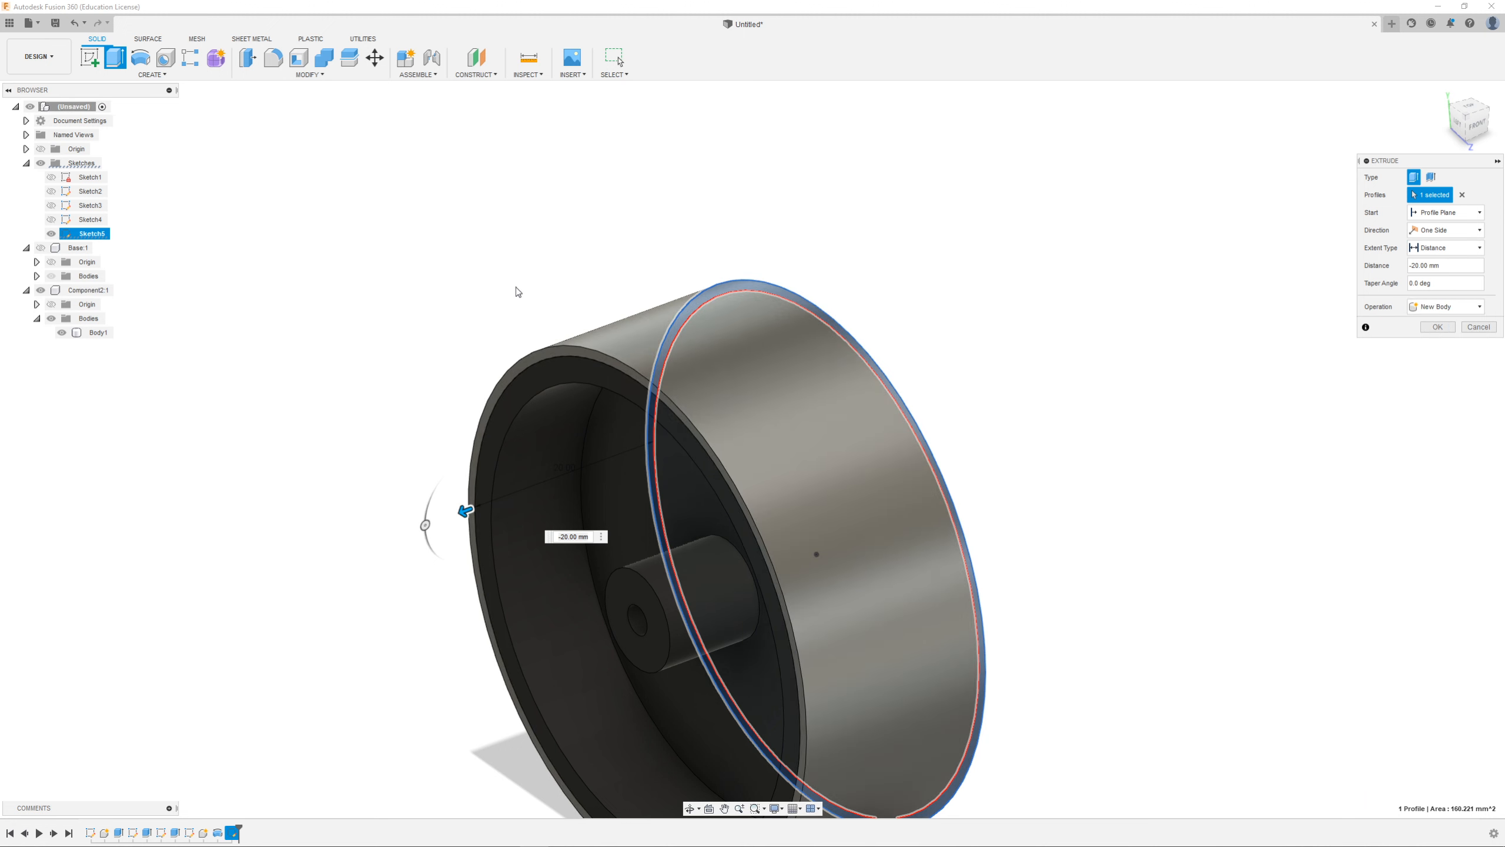
click(1437, 327)
Step: Inspect the new ring body in the model tree, collapse the tree's folders and hide the wheel component
click(94, 346)
shift+middle_drag(814, 484, 195, 372)
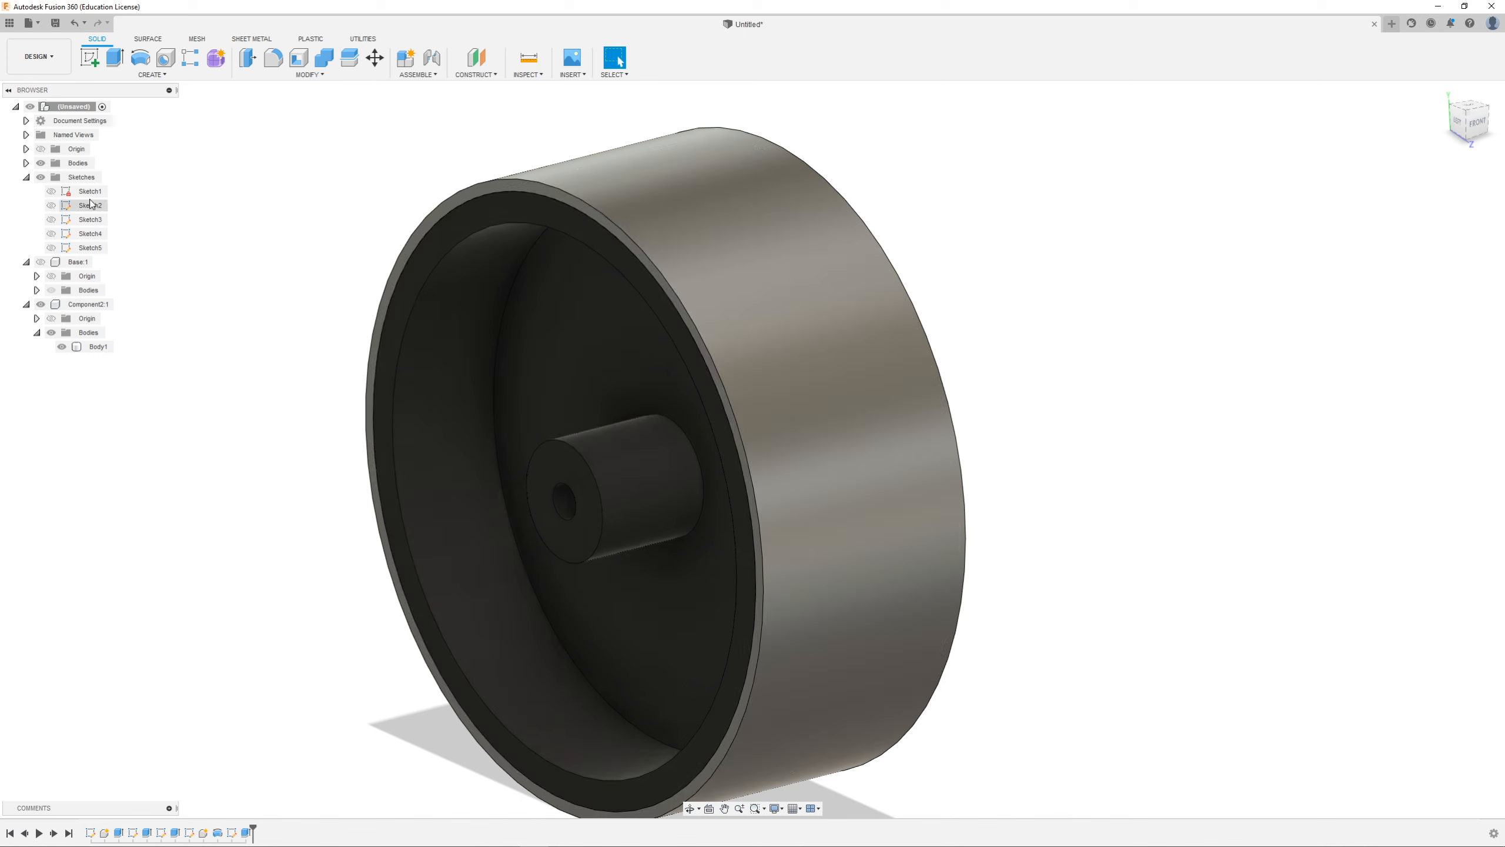
click(25, 163)
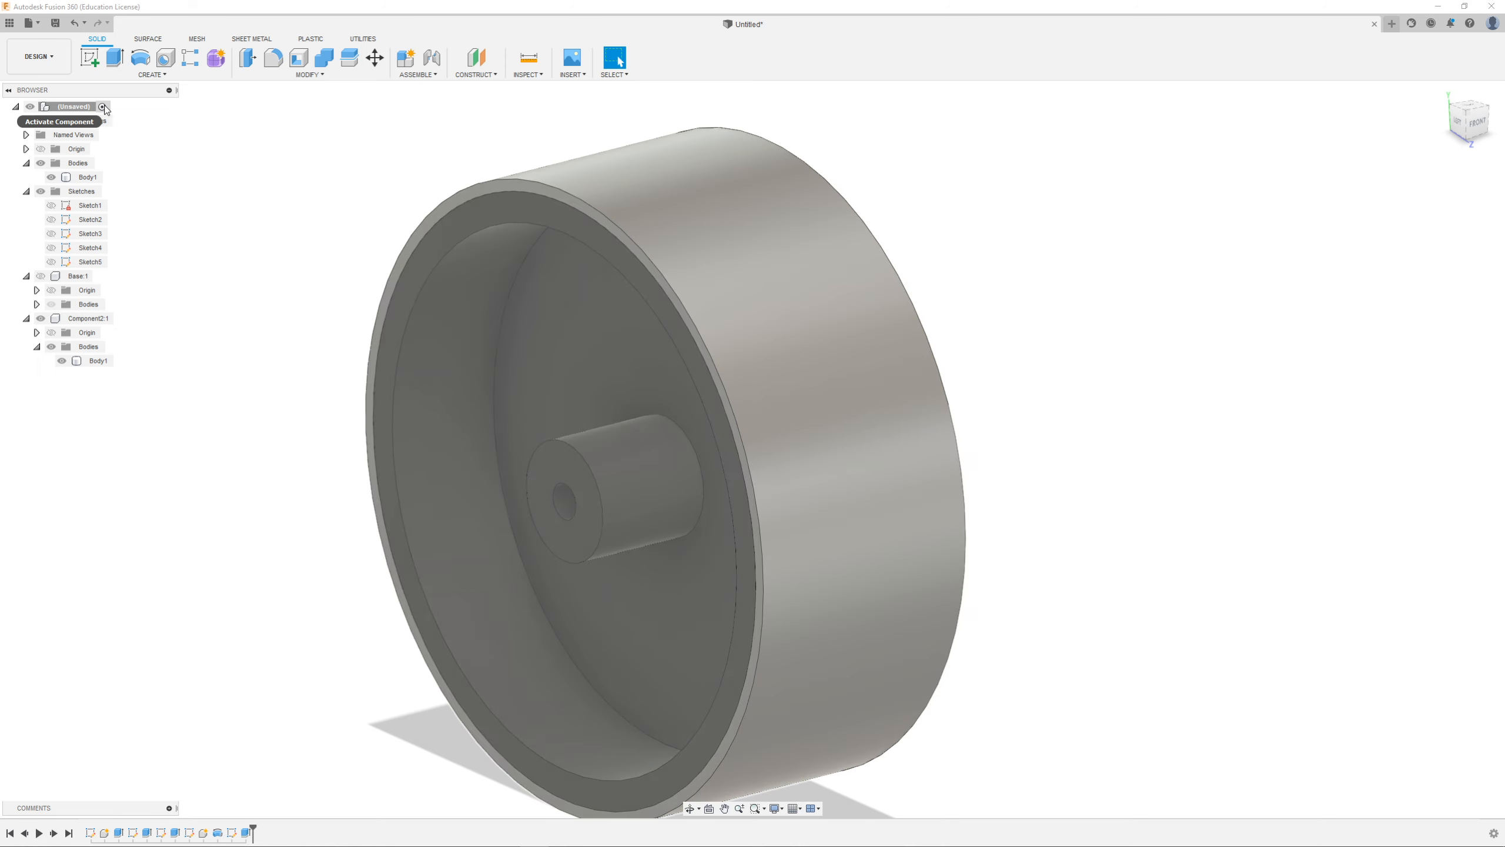
click(26, 163)
click(26, 177)
click(26, 191)
click(26, 205)
click(40, 205)
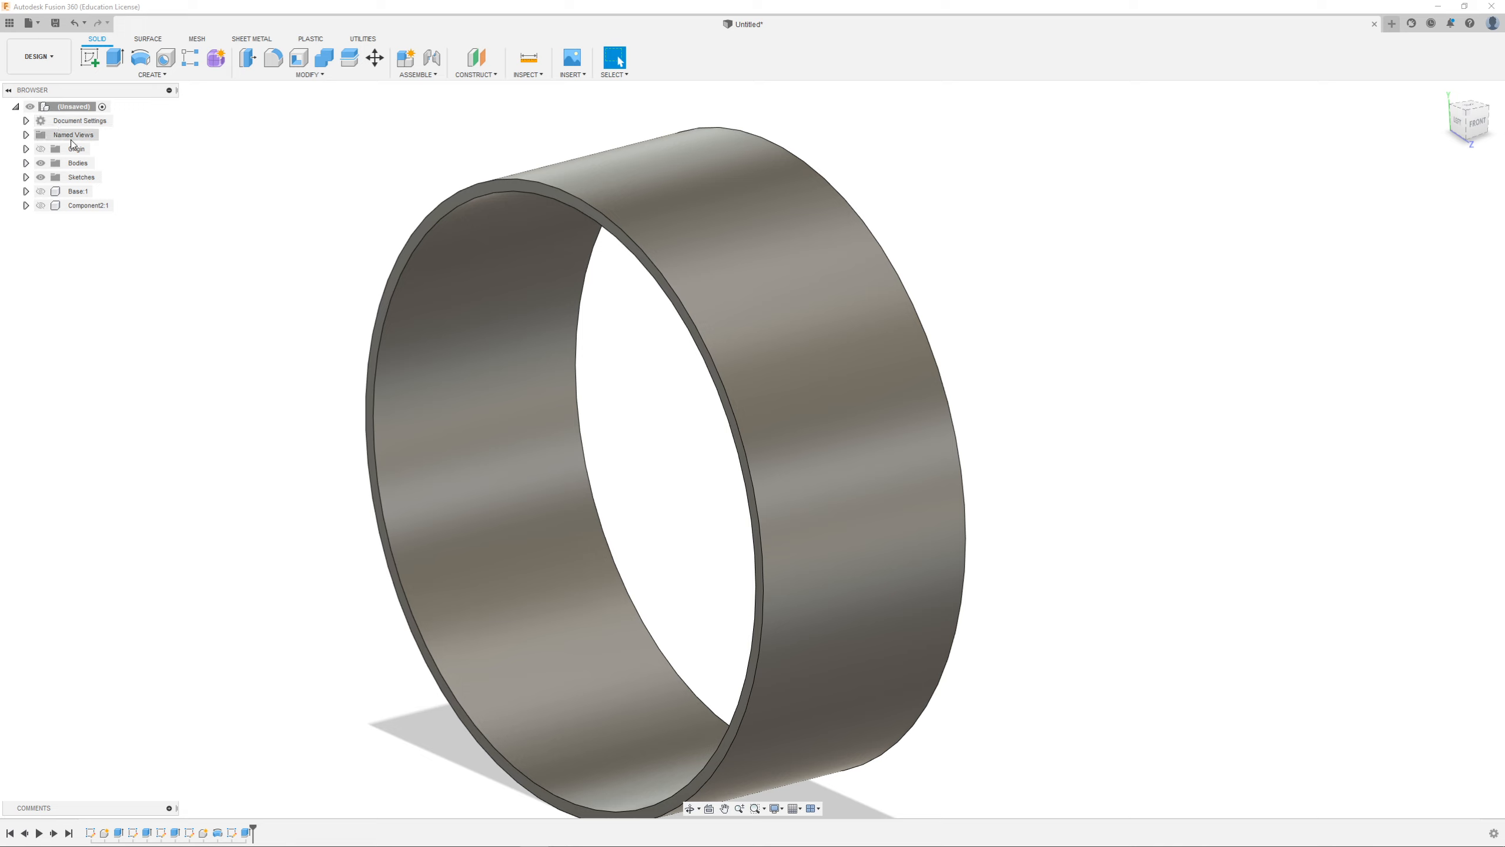
Step: Try to move the ring body into the wheel component's bodies and check the commands available for that body
click(25, 205)
click(26, 191)
click(26, 163)
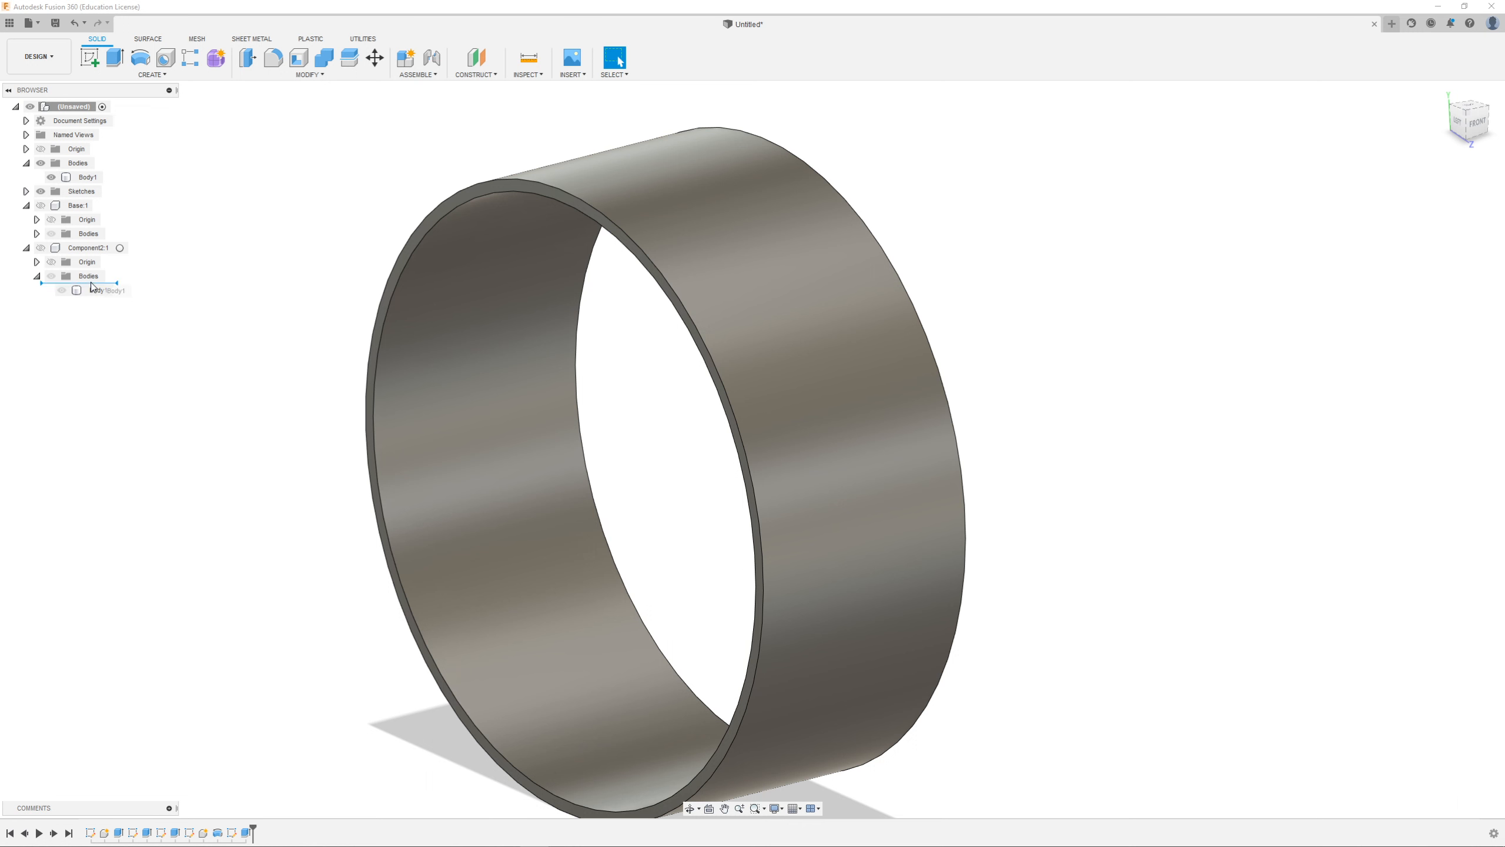
click(85, 178)
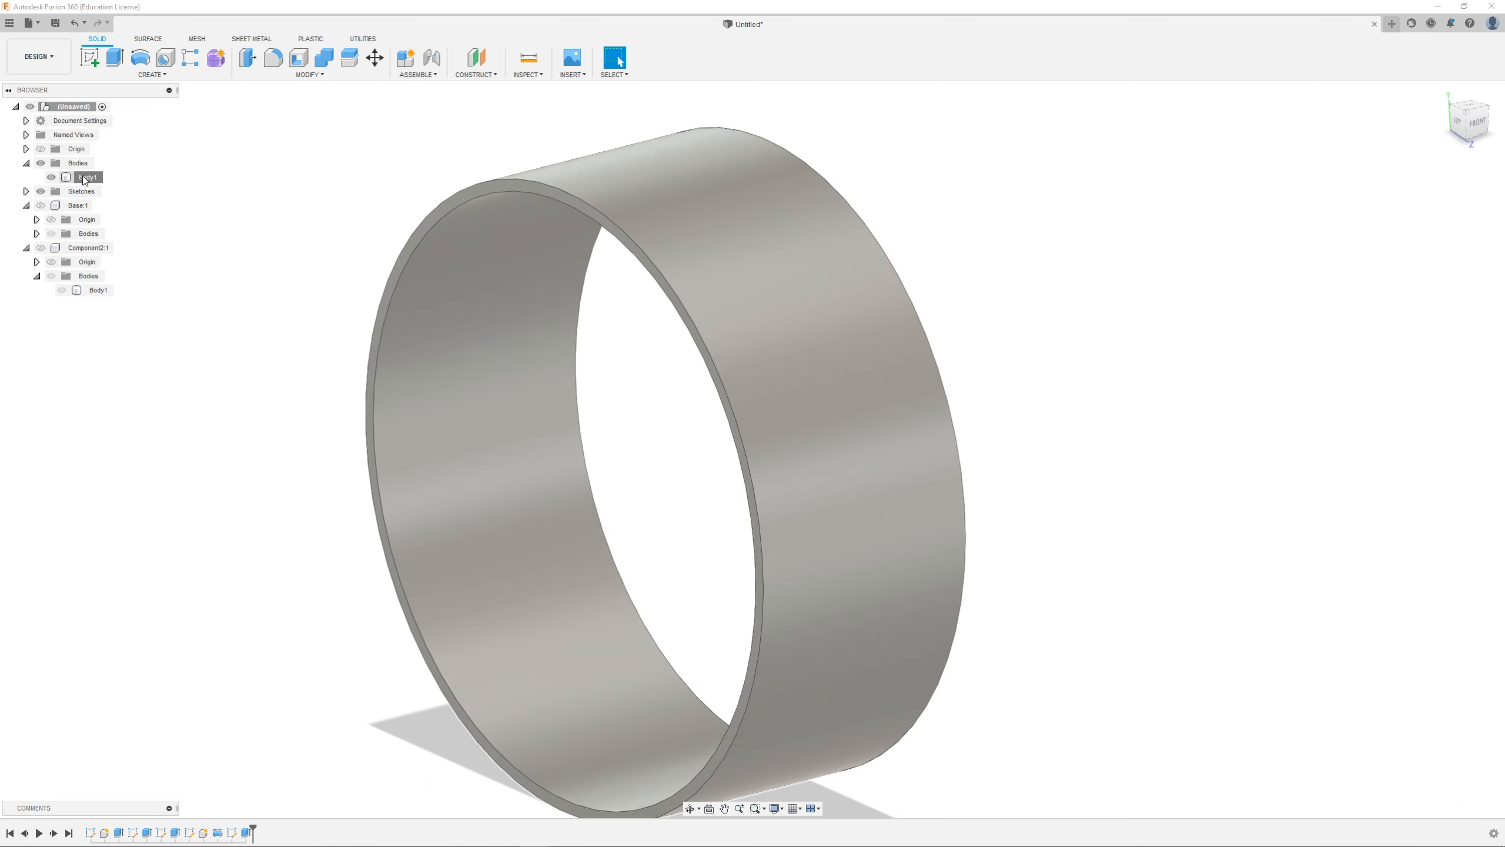
right_click(85, 179)
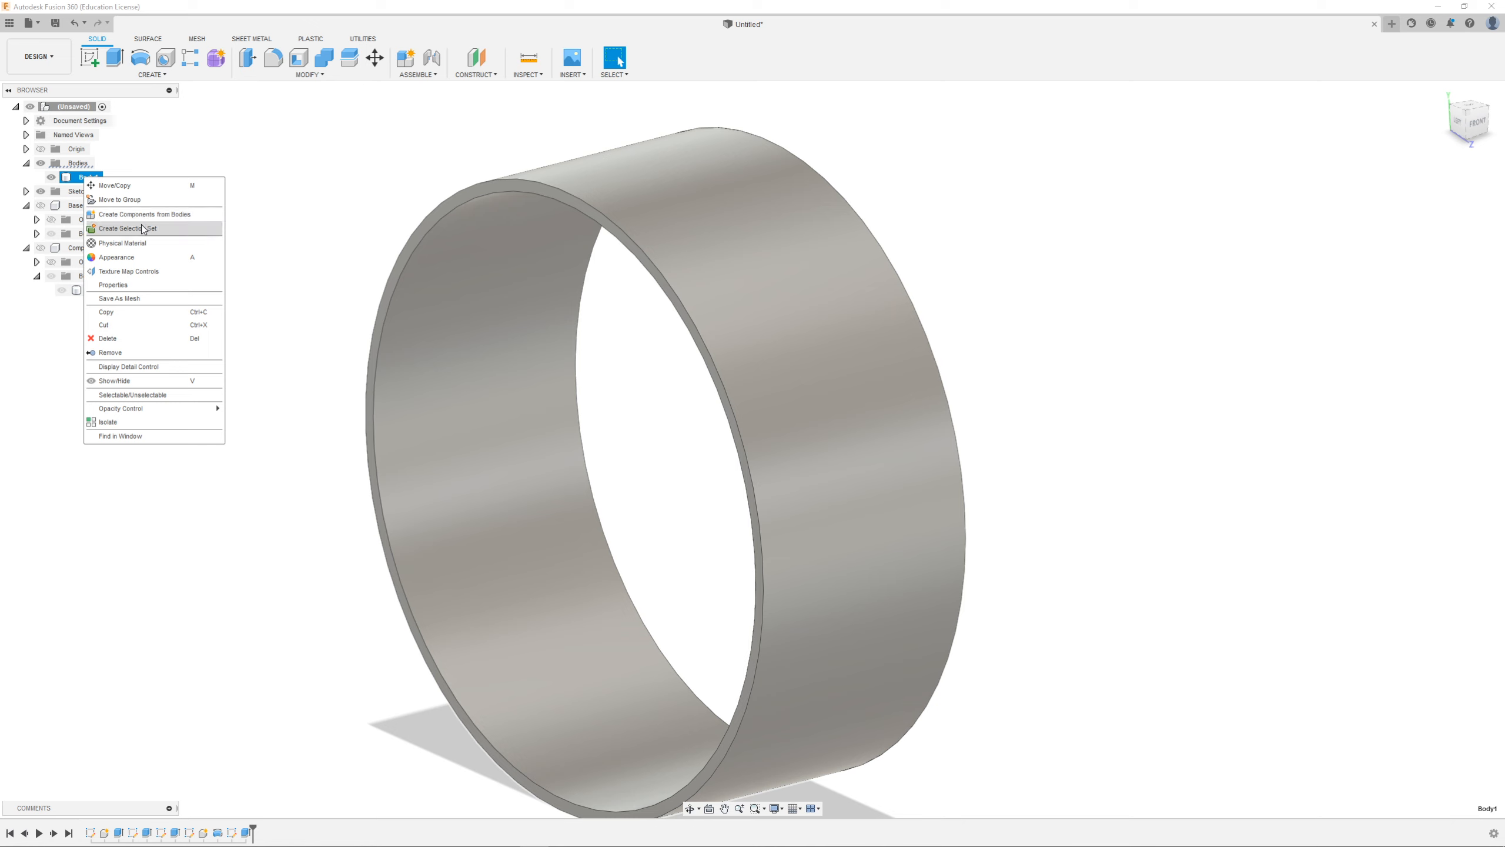
mouse_move(148, 412)
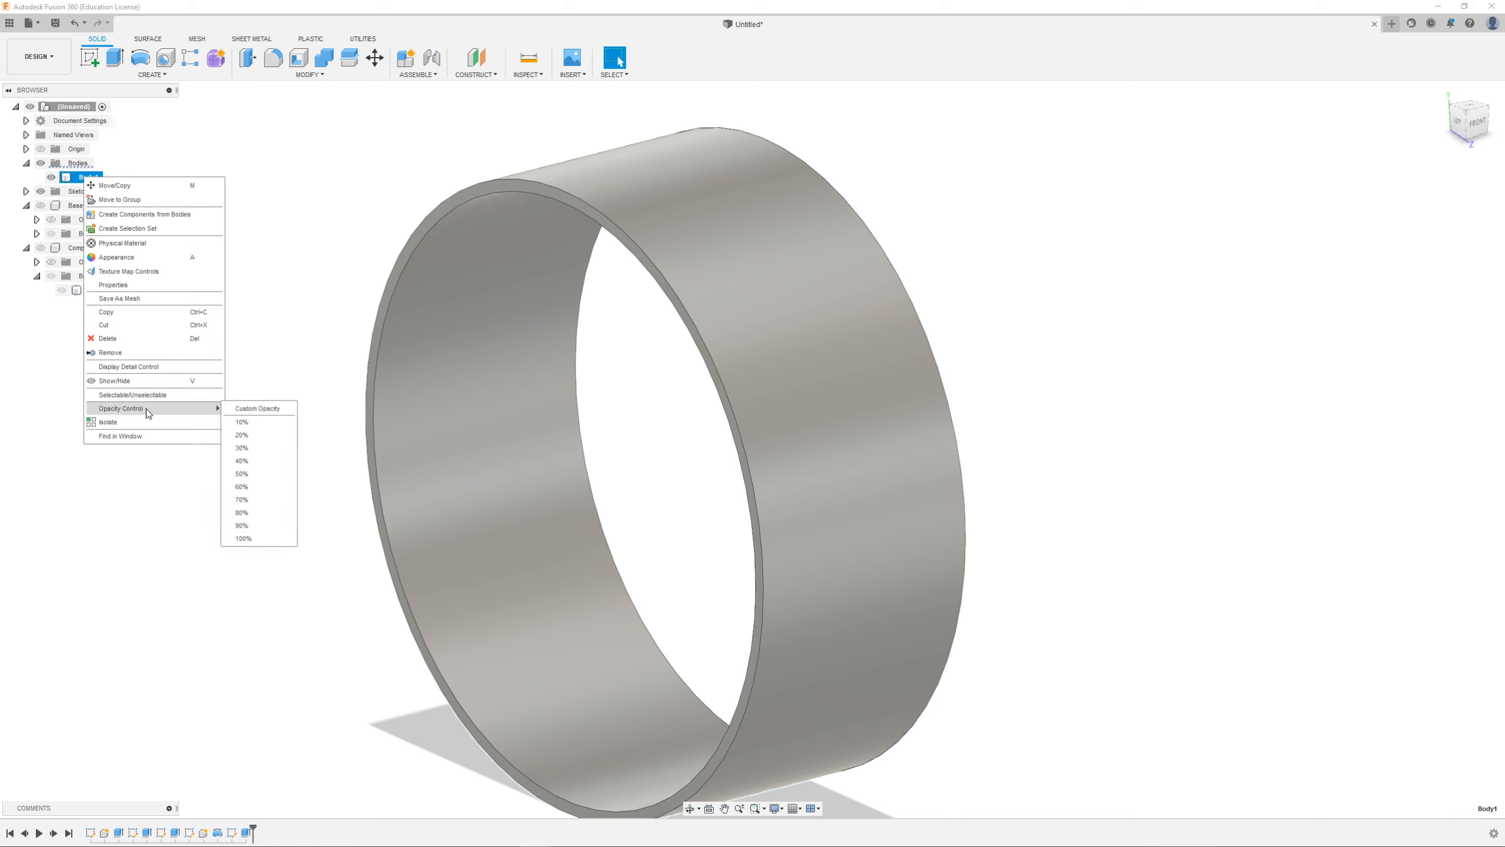
click(287, 230)
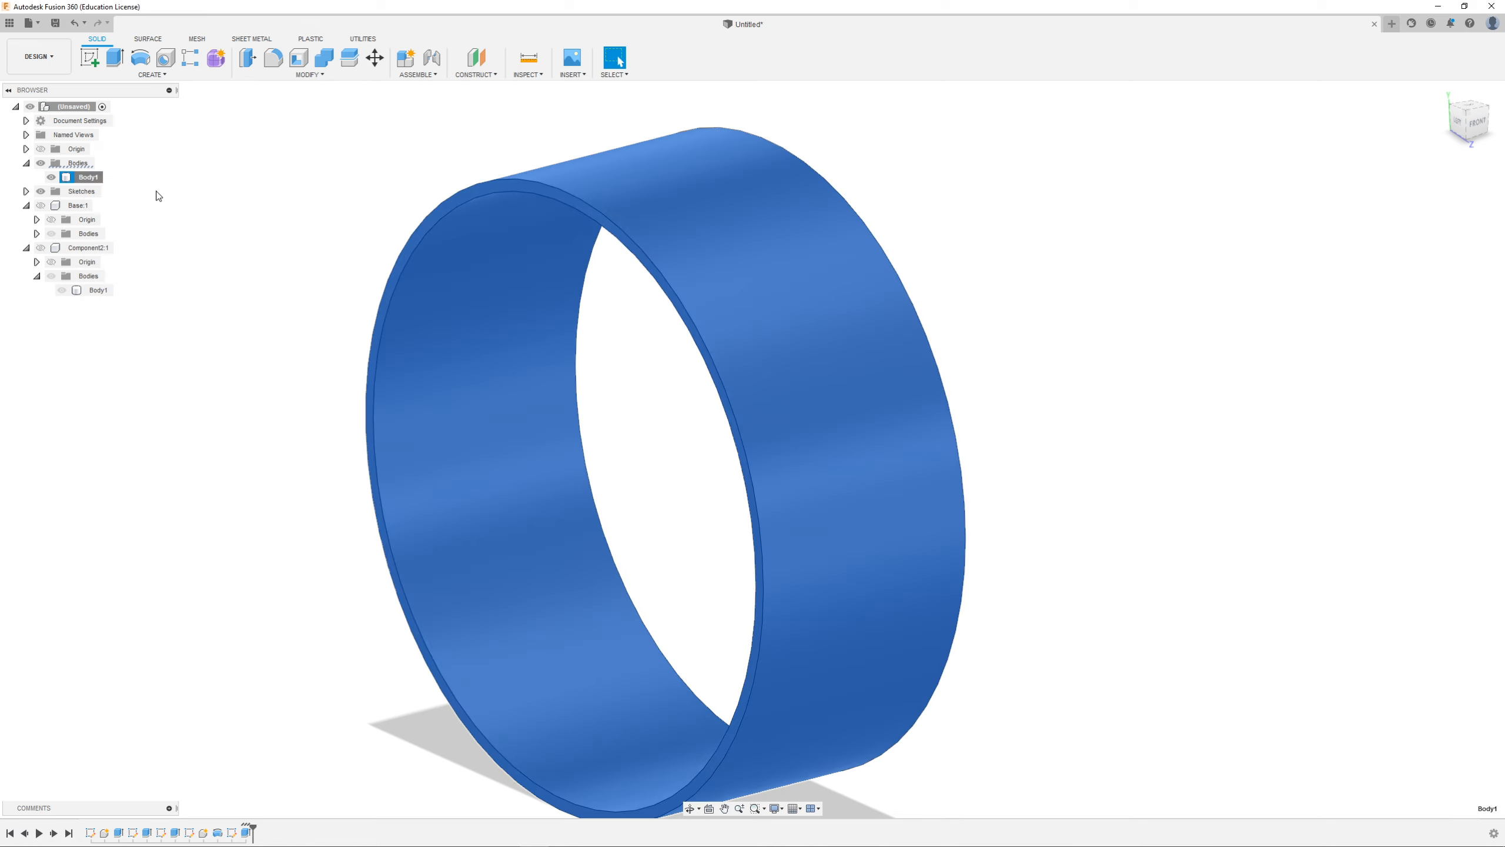
click(219, 220)
Step: Undo the hiding of the wheel component and the ring extrusion
key(ctrl+z)
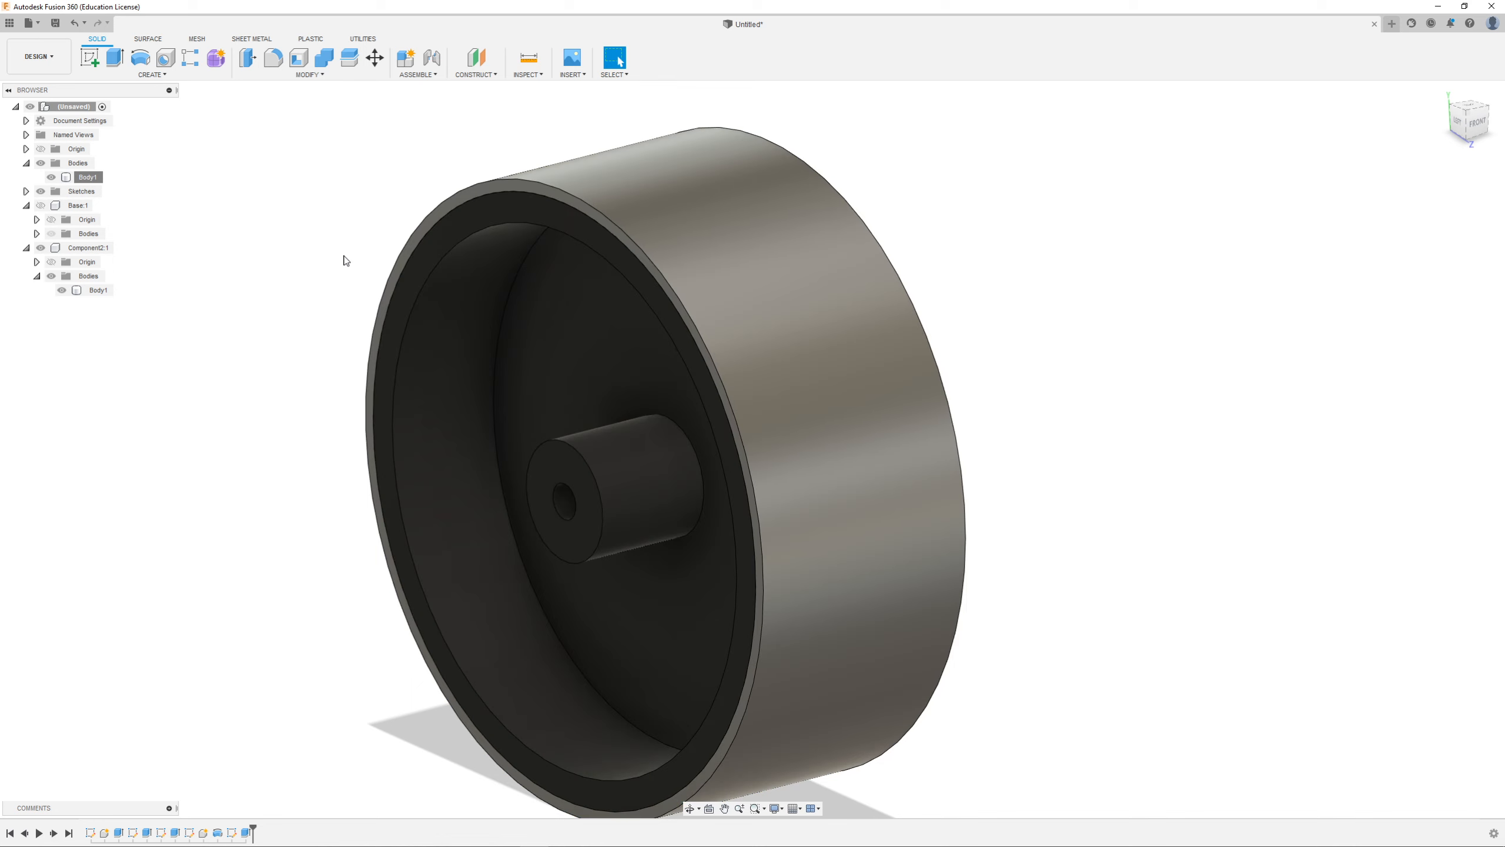
key(ctrl+z)
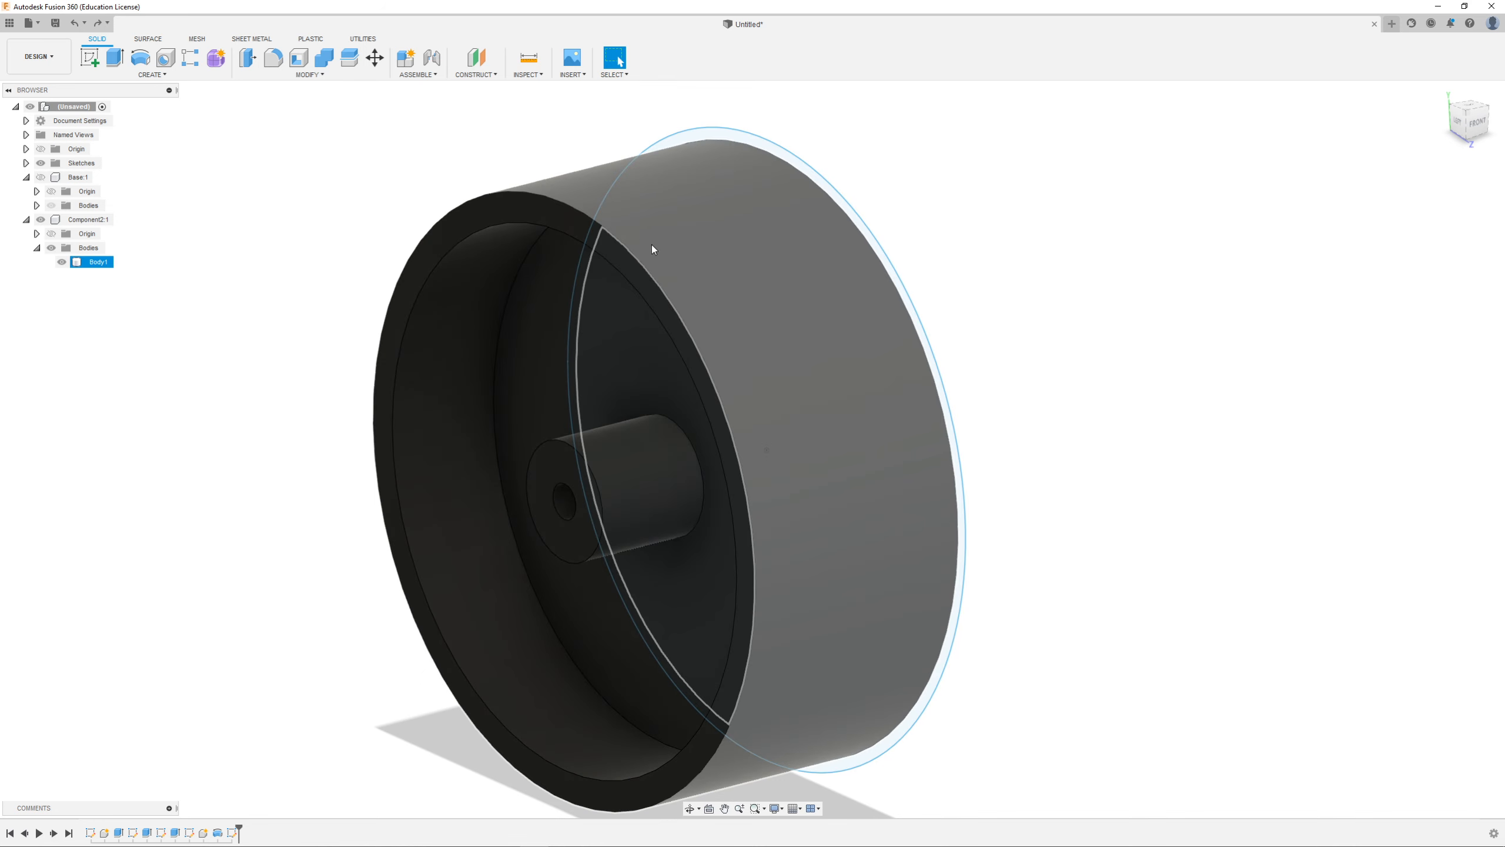
Step: Rename the second component as Wheel and make it the active component
click(102, 107)
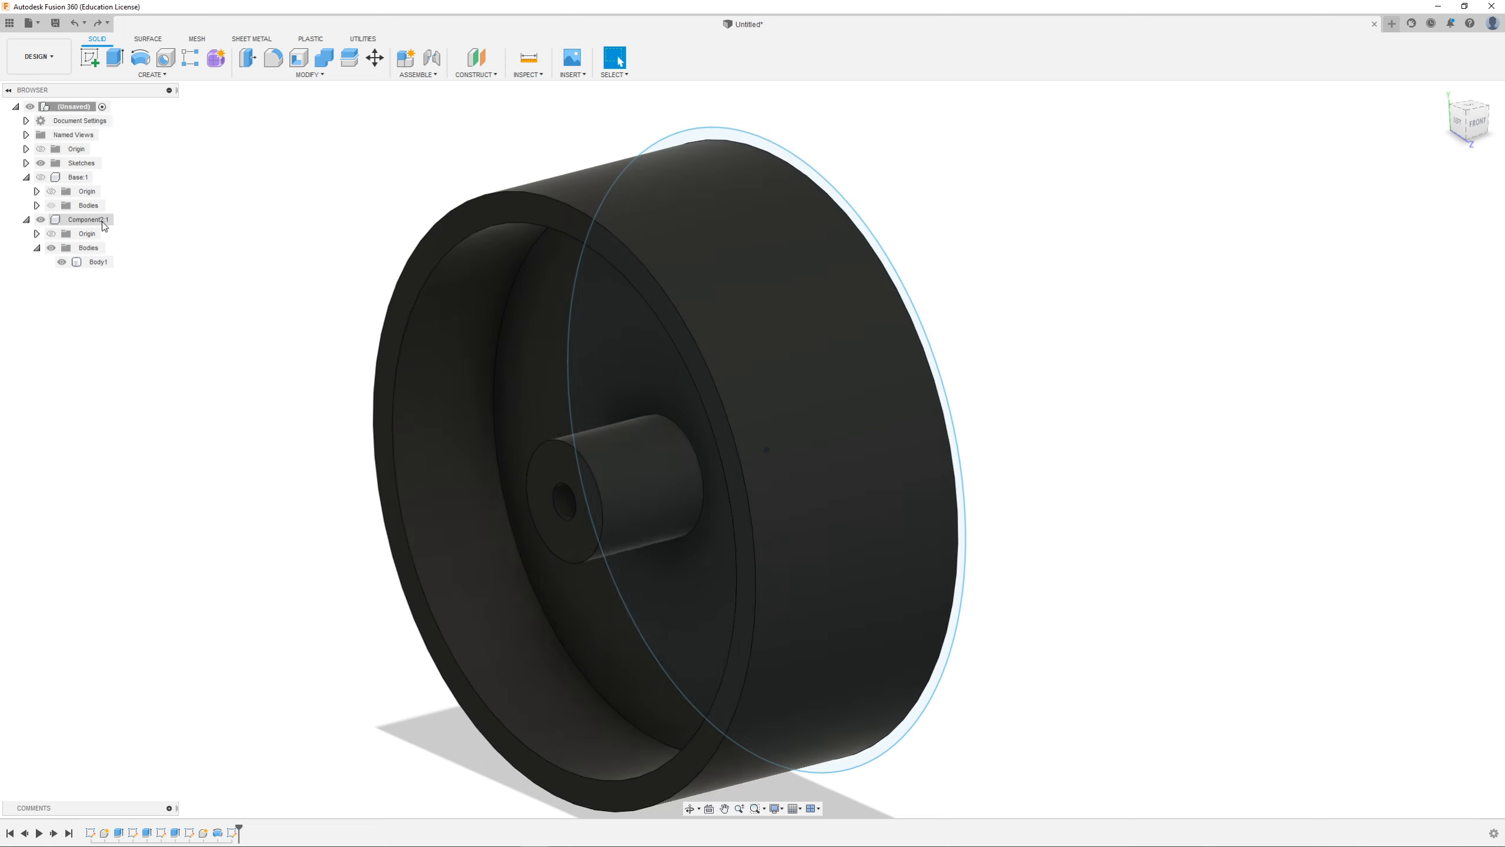
right_click(99, 222)
double_click(73, 221)
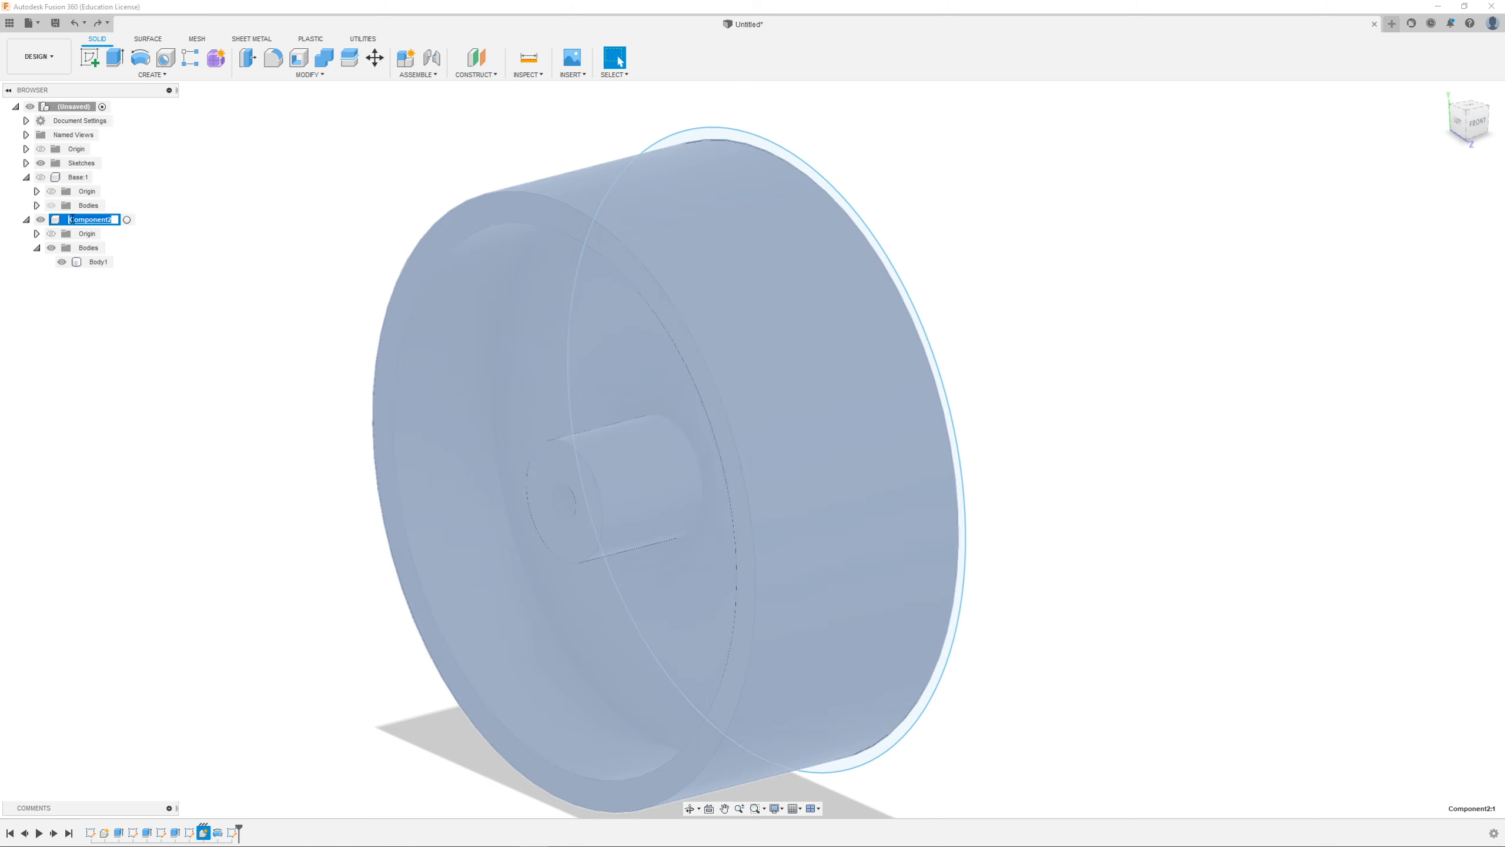
key(Return)
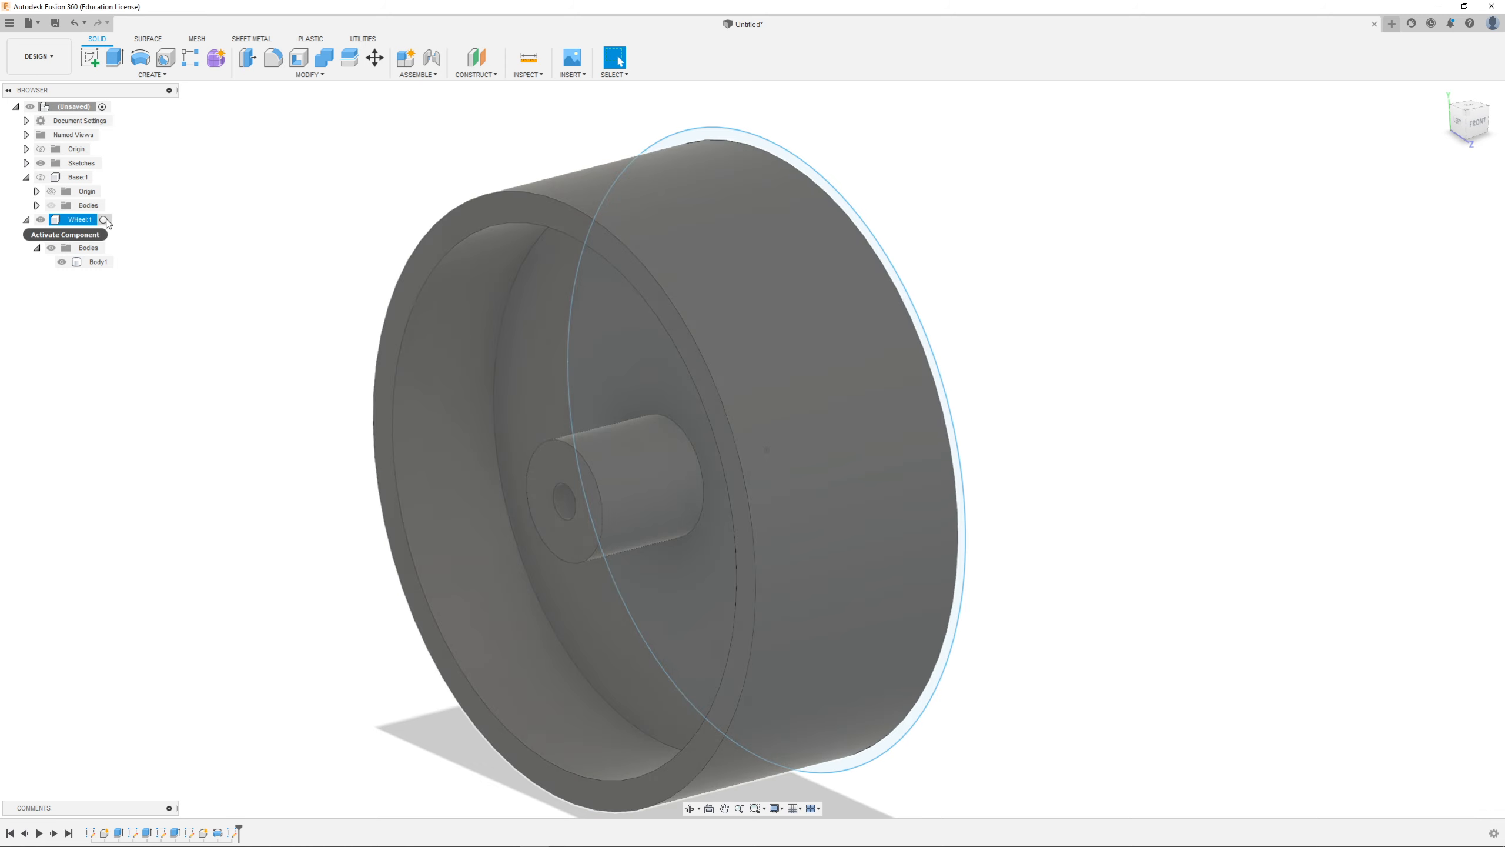
click(105, 220)
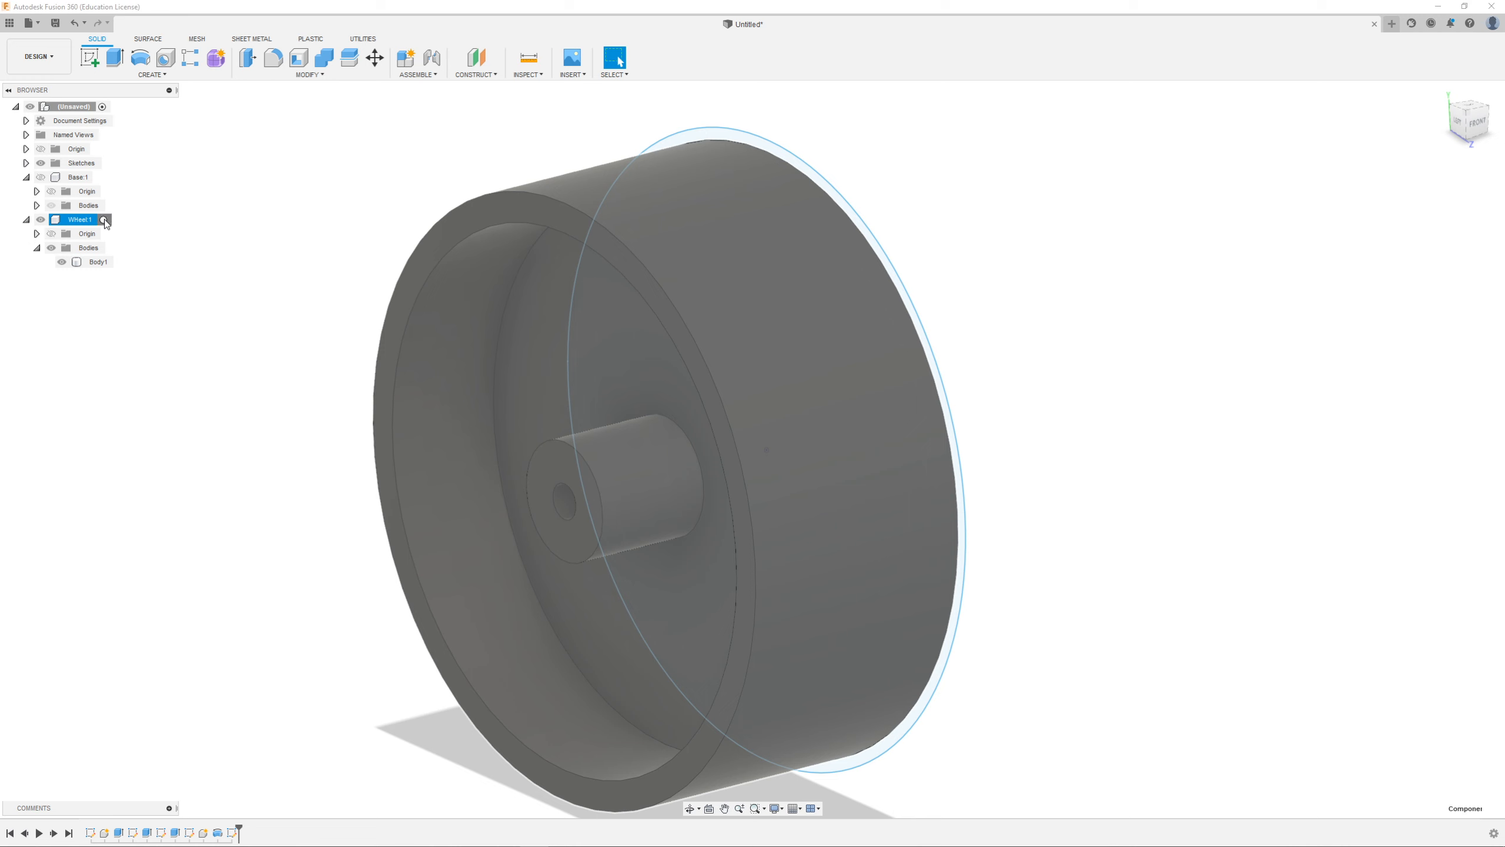
click(166, 323)
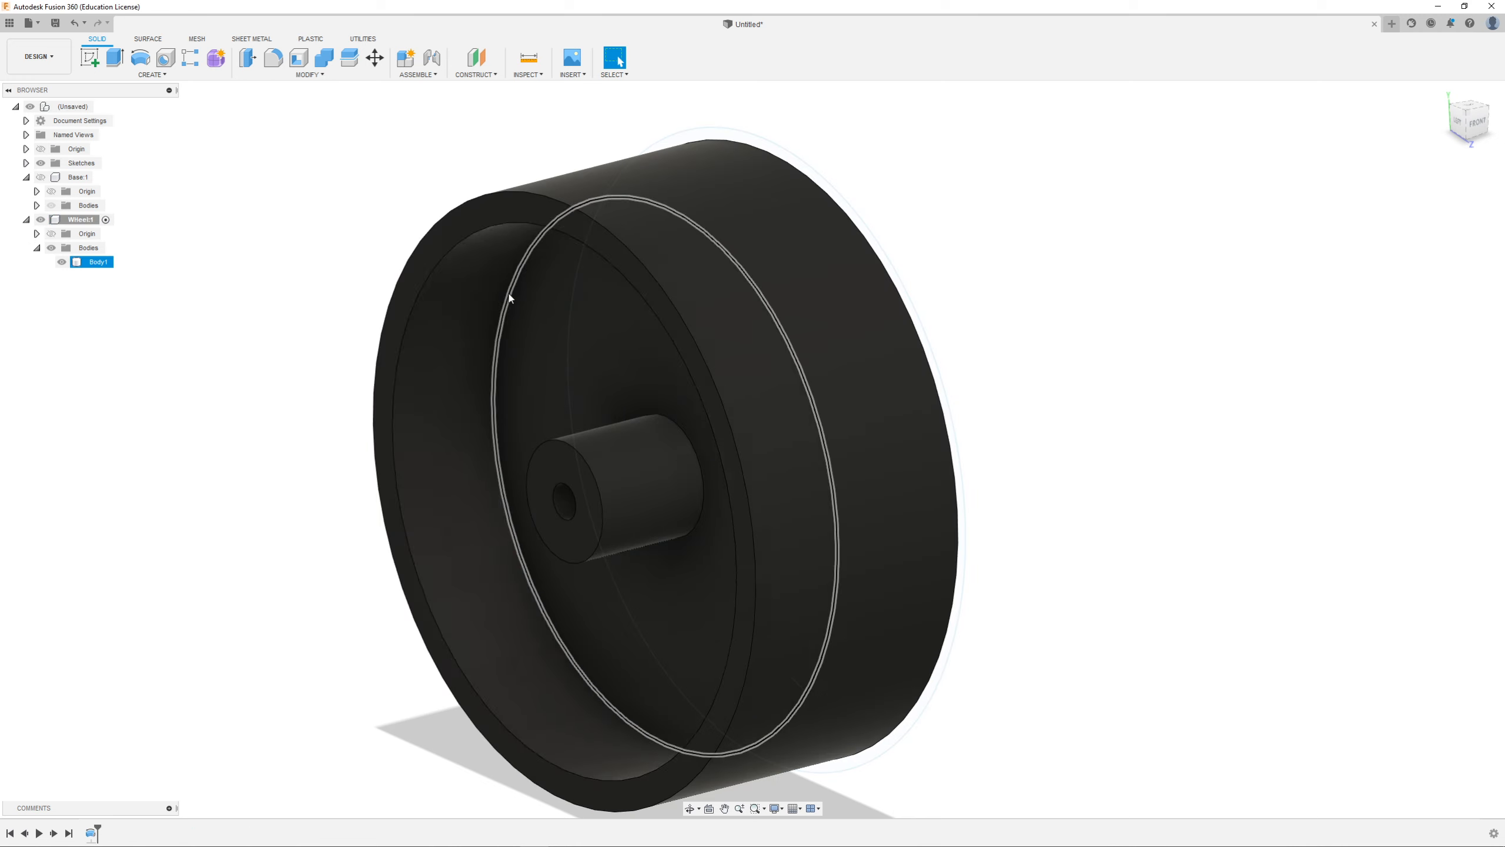
Step: Extrude the ring profile around the wheel's rim by -20 mm as a new body inside the Wheel component
click(728, 138)
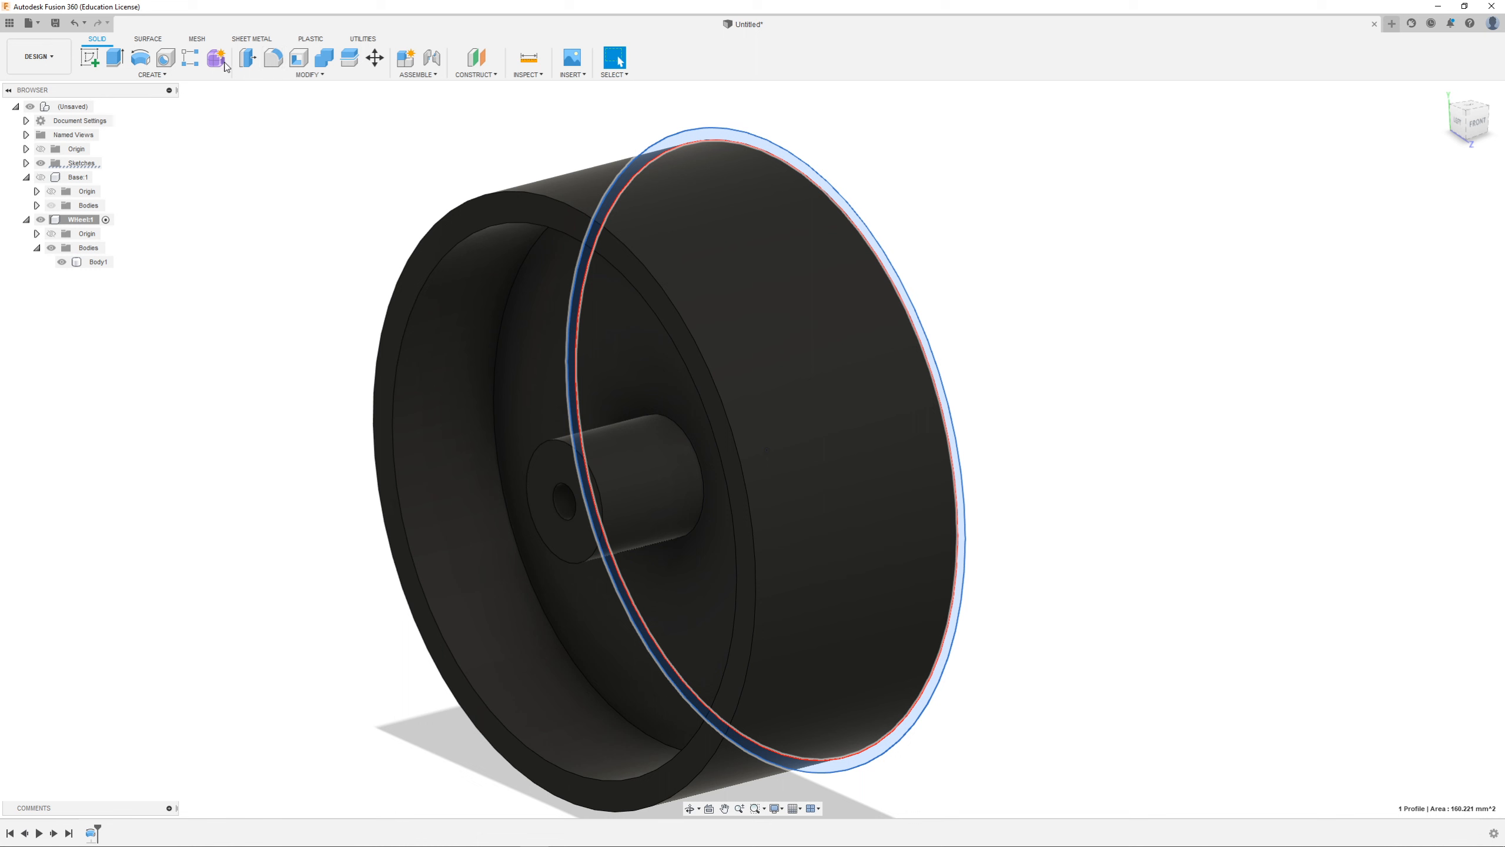
click(115, 58)
drag(596, 353, 364, 419)
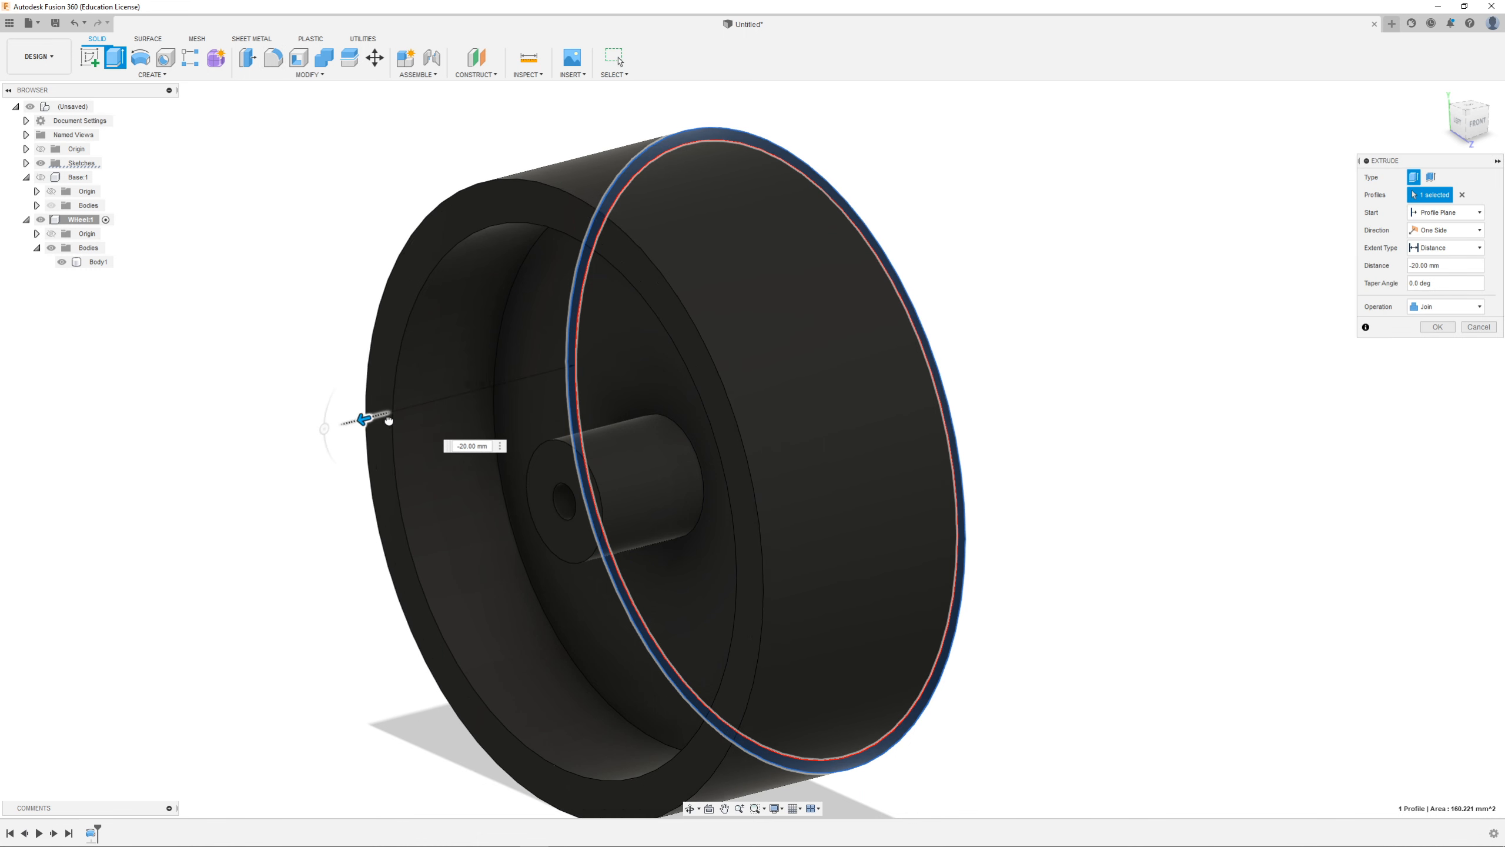
click(1425, 306)
click(1437, 361)
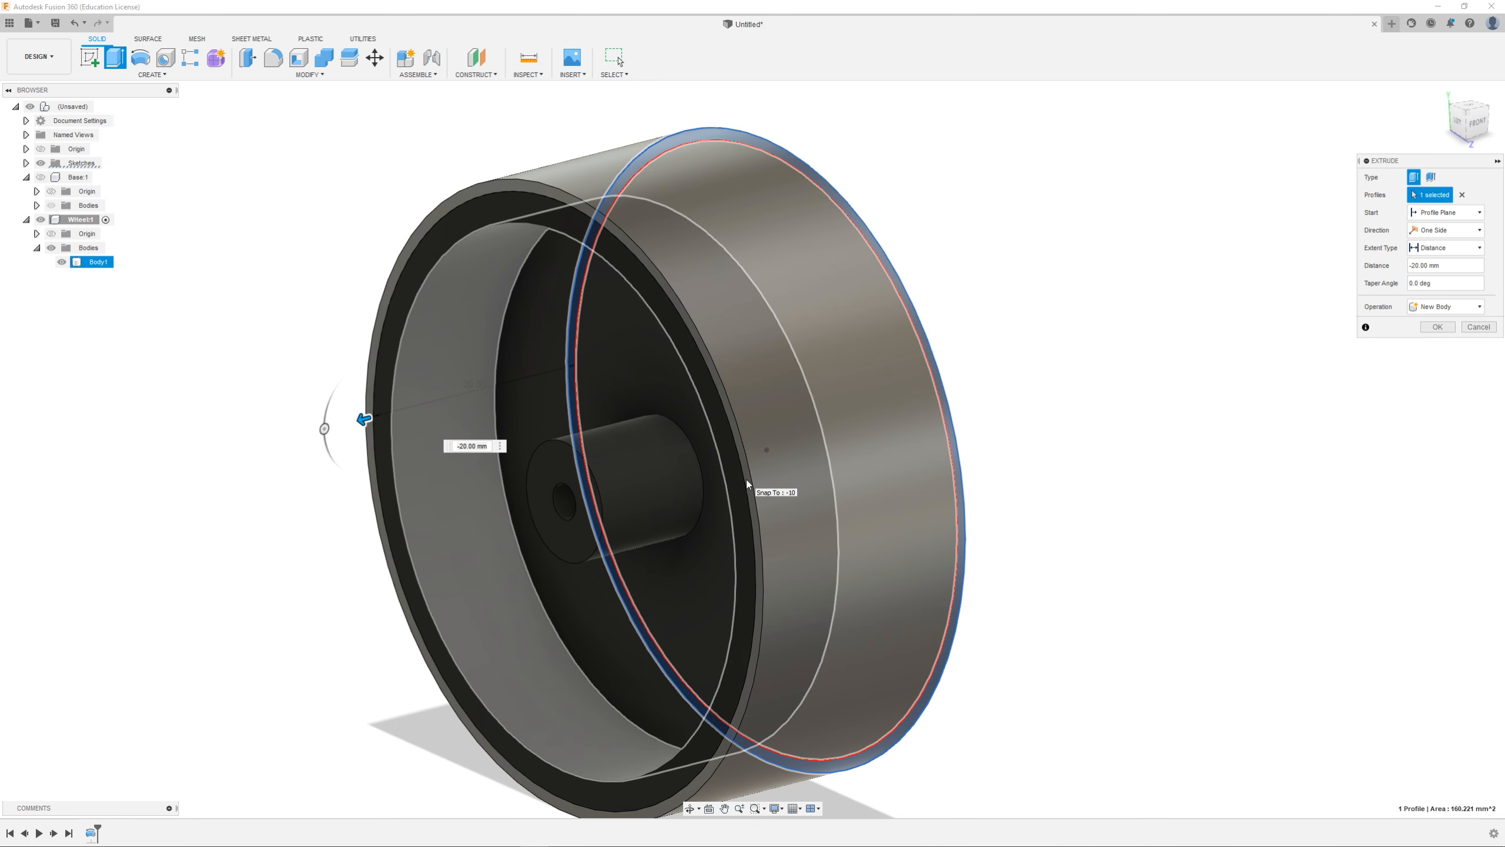
click(1430, 330)
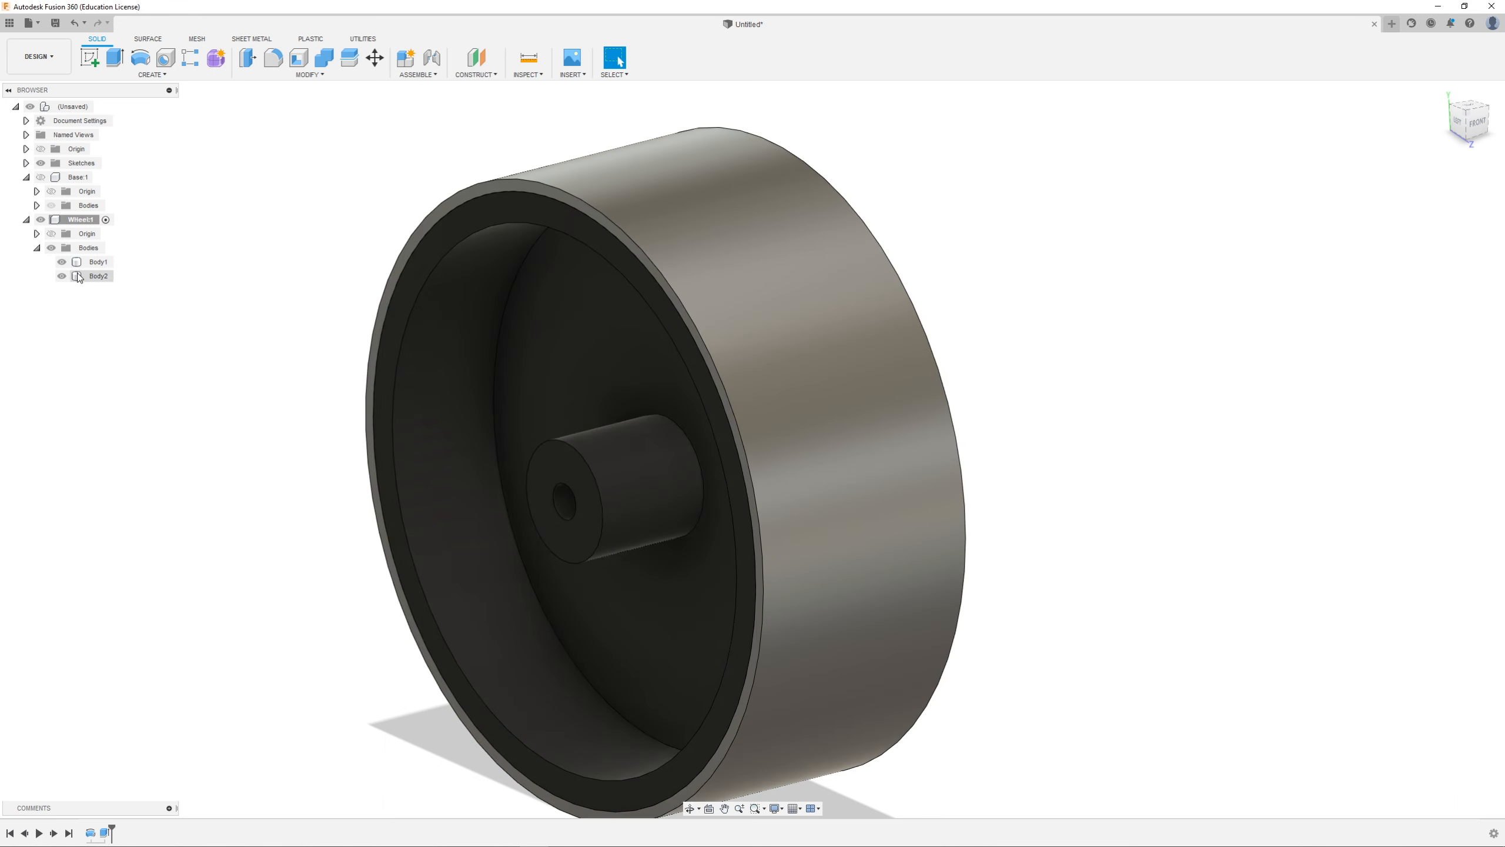
click(421, 401)
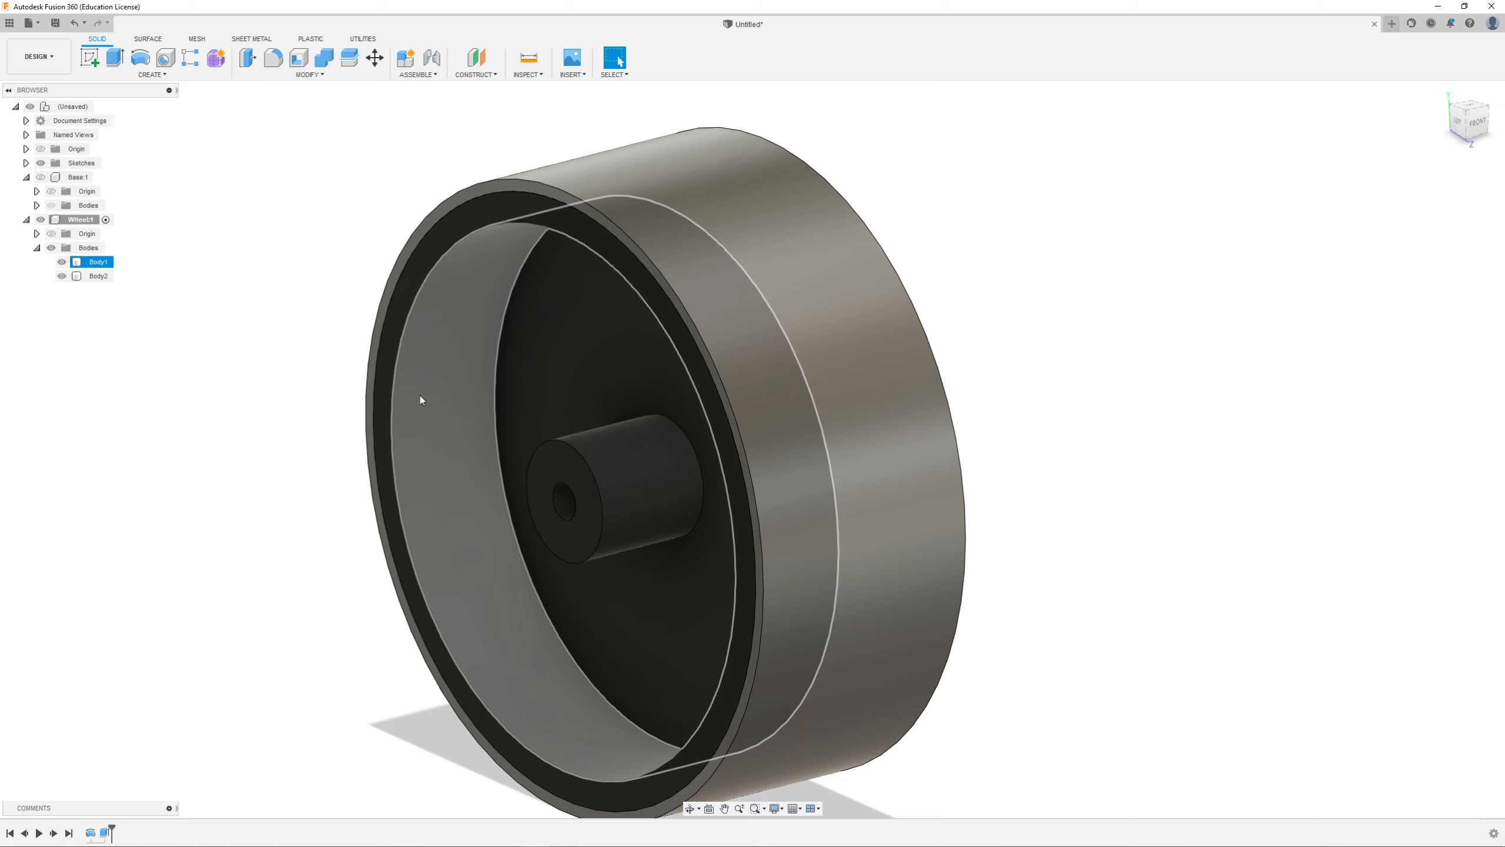
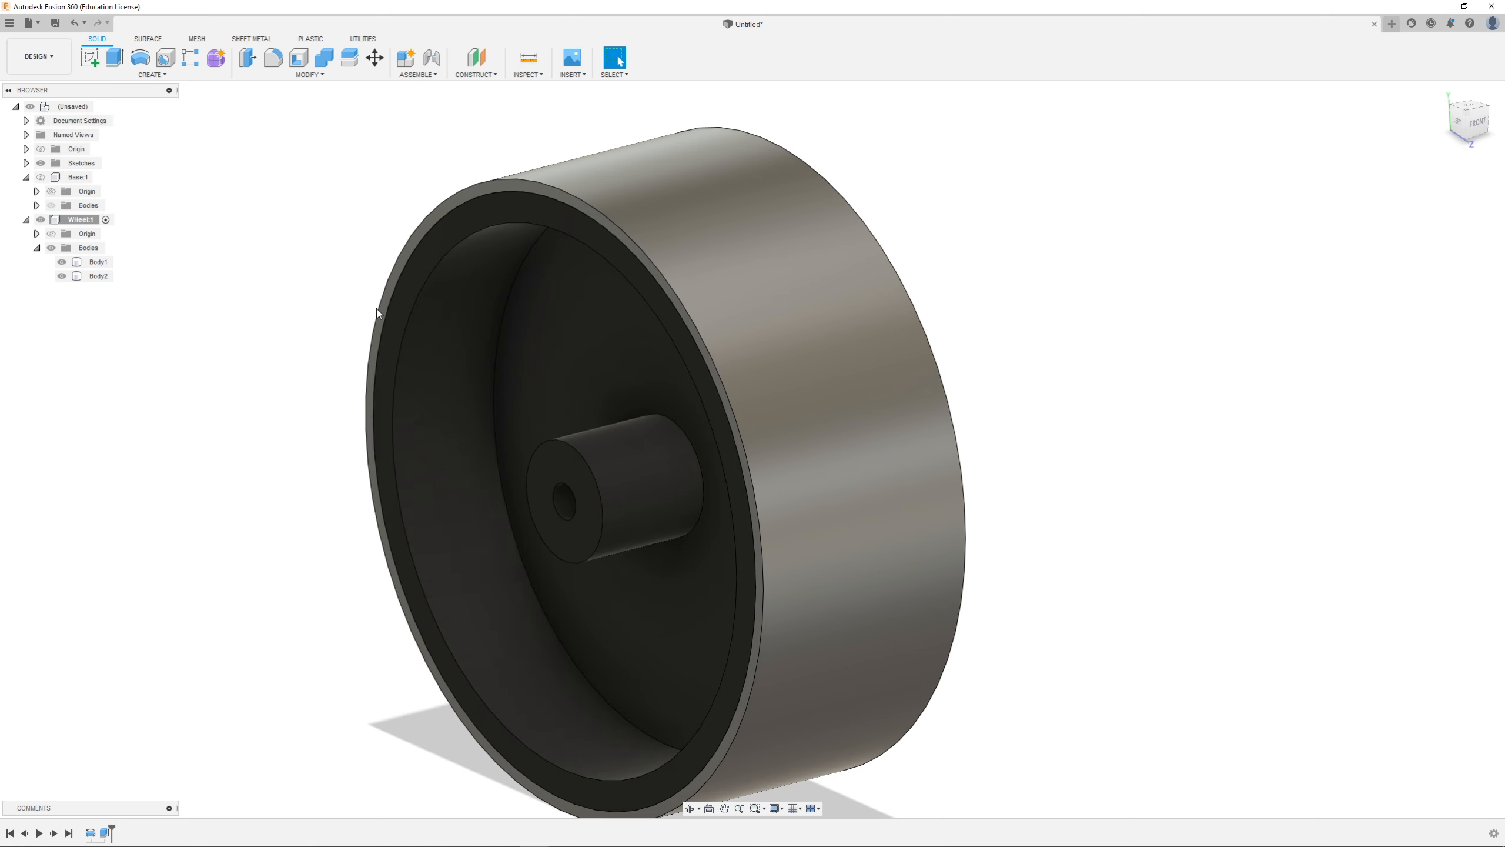
Step: Rename the Wheel component's inner body as Rim and its outer ring body as Tyre
click(95, 263)
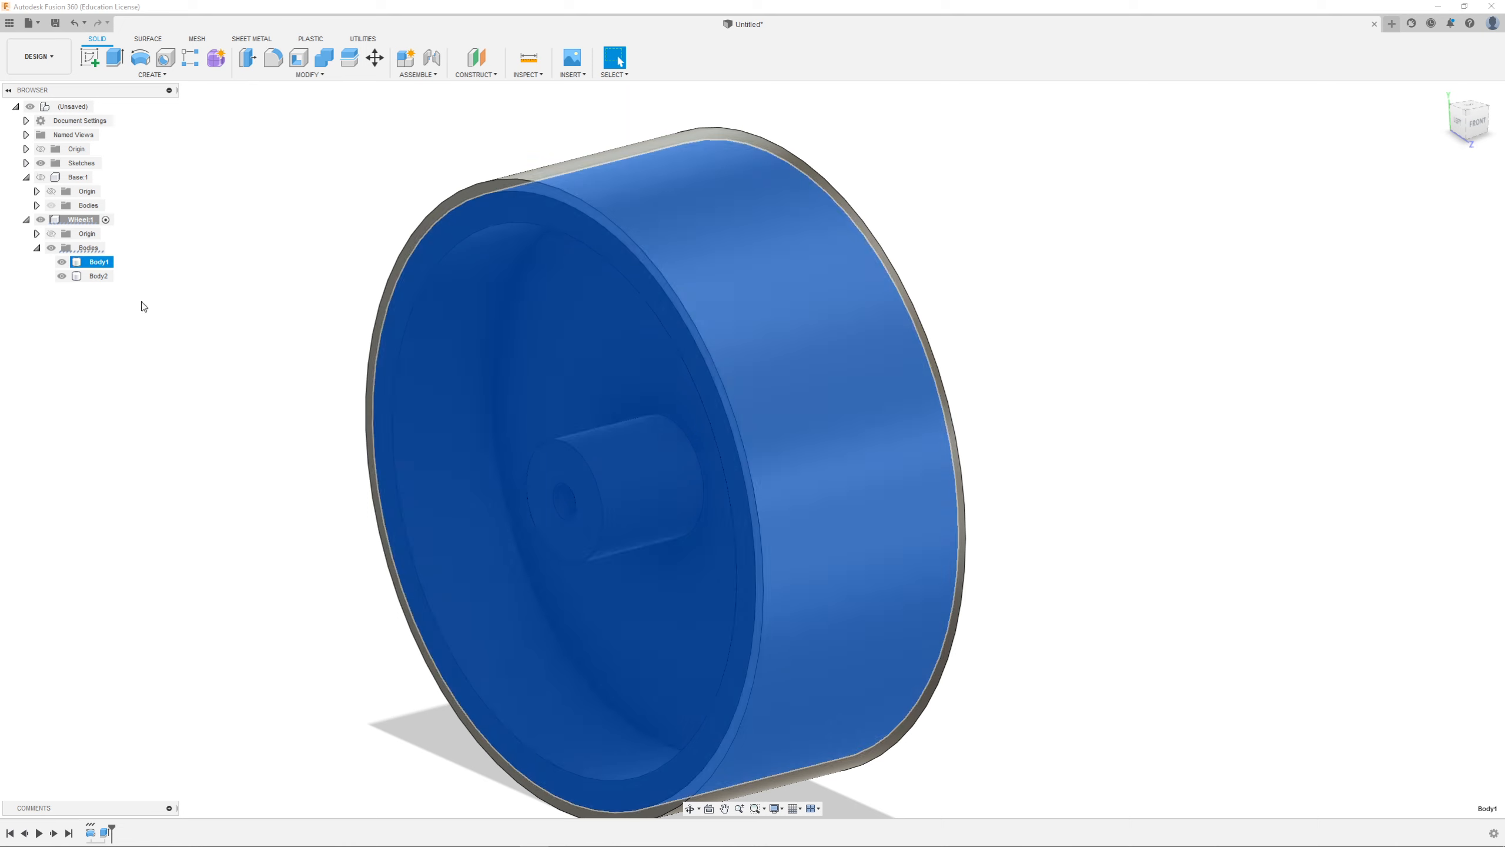
double_click(95, 262)
text(Rim)
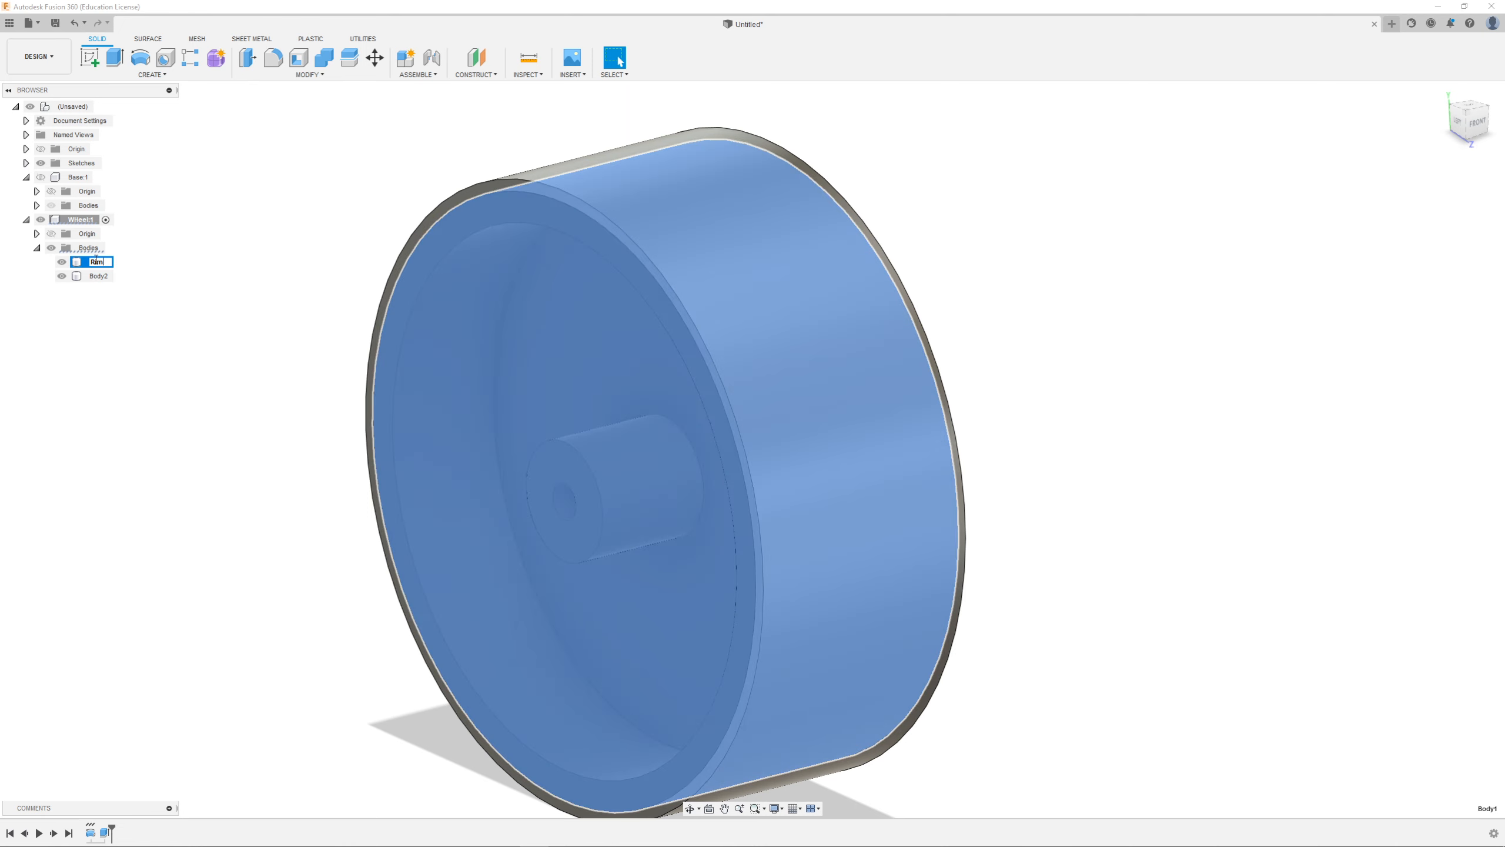
click(93, 277)
double_click(100, 275)
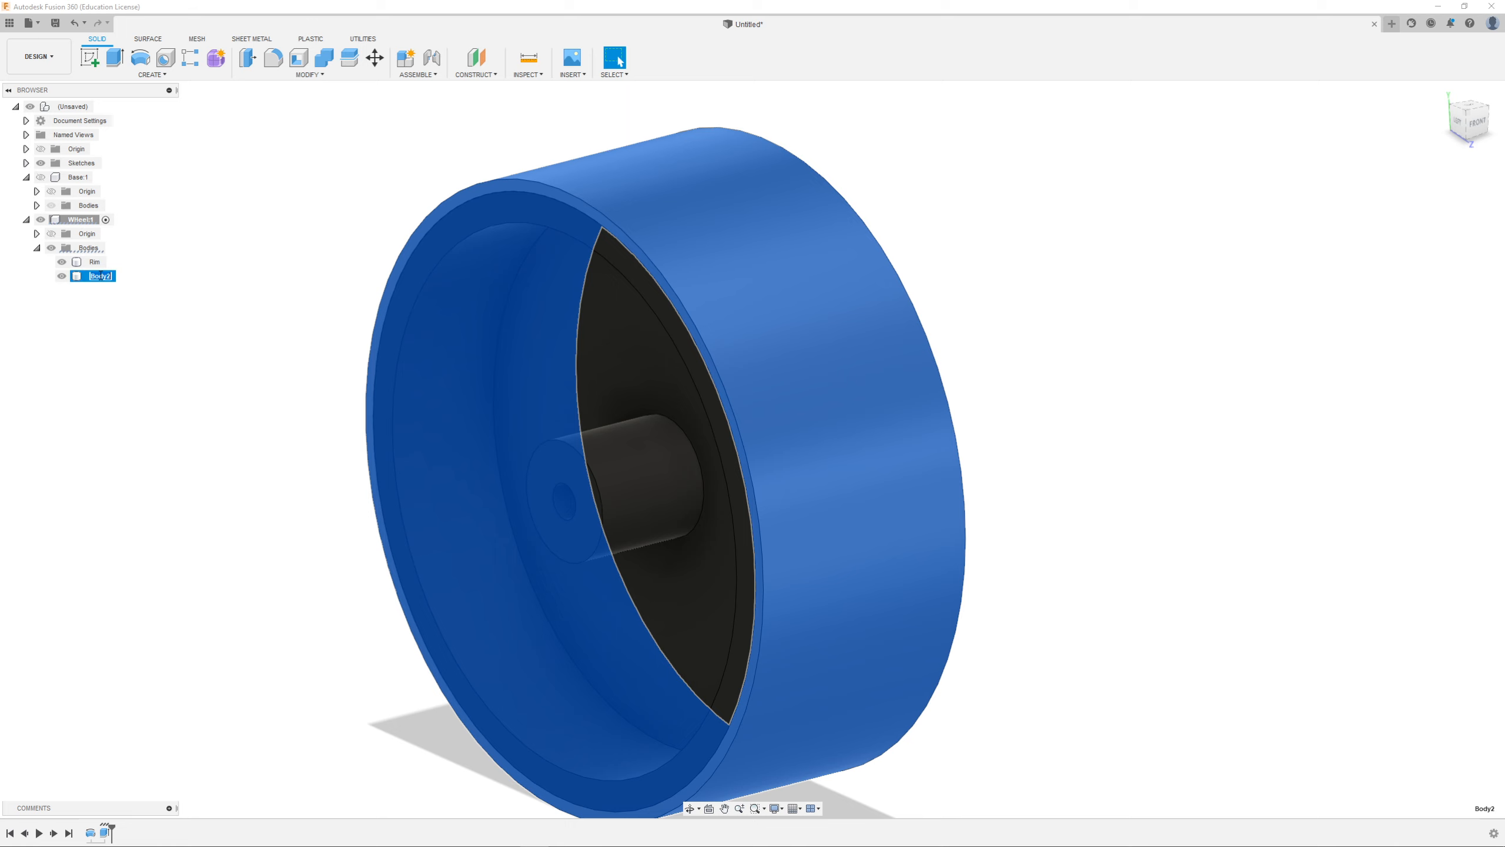
text(R)
click(110, 305)
Step: Open the physical material settings for the Tyre body
click(96, 277)
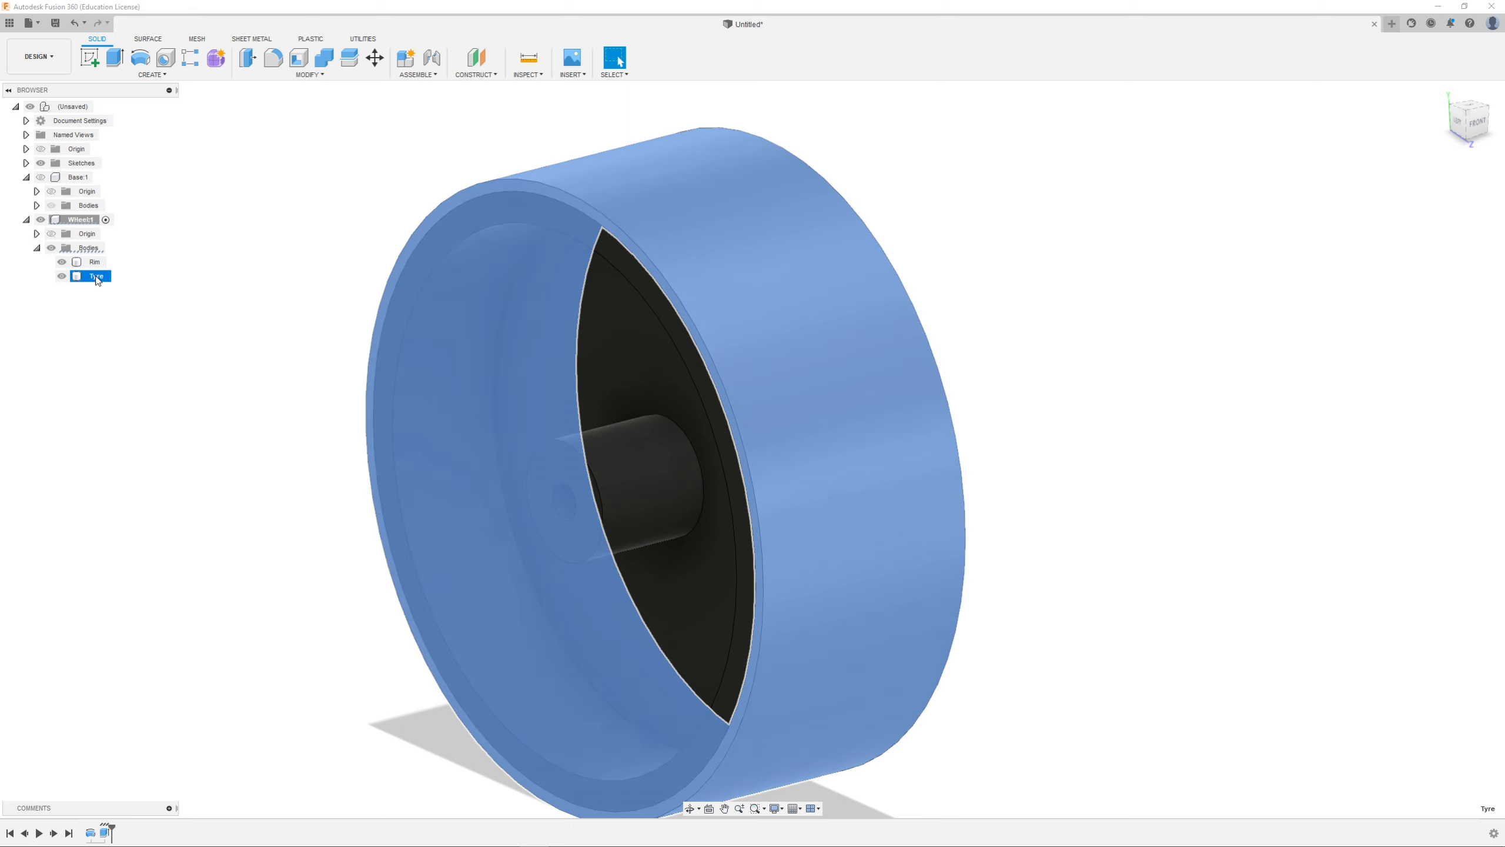
right_click(95, 277)
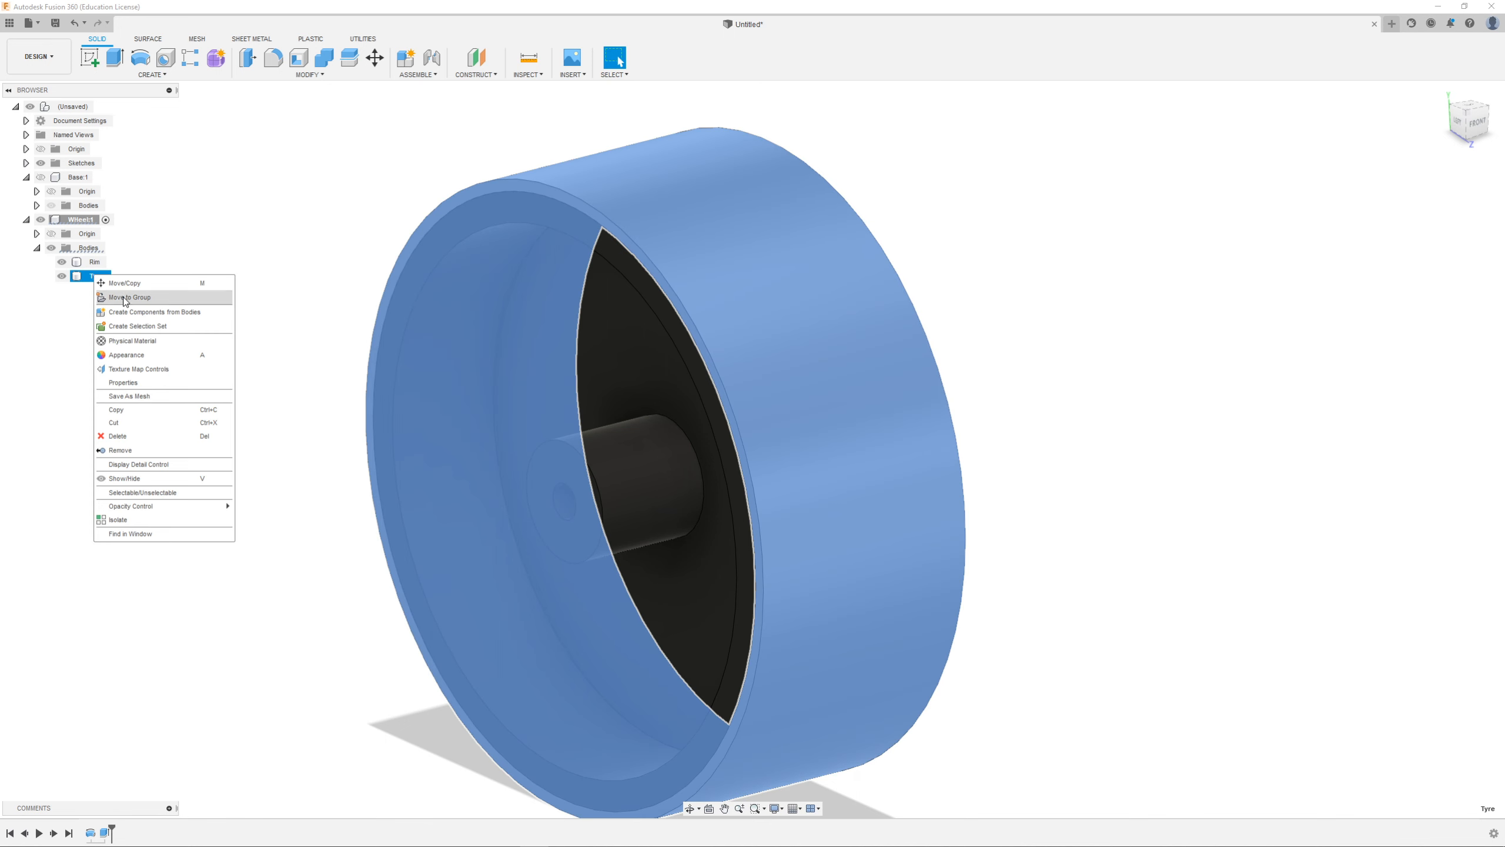
click(153, 347)
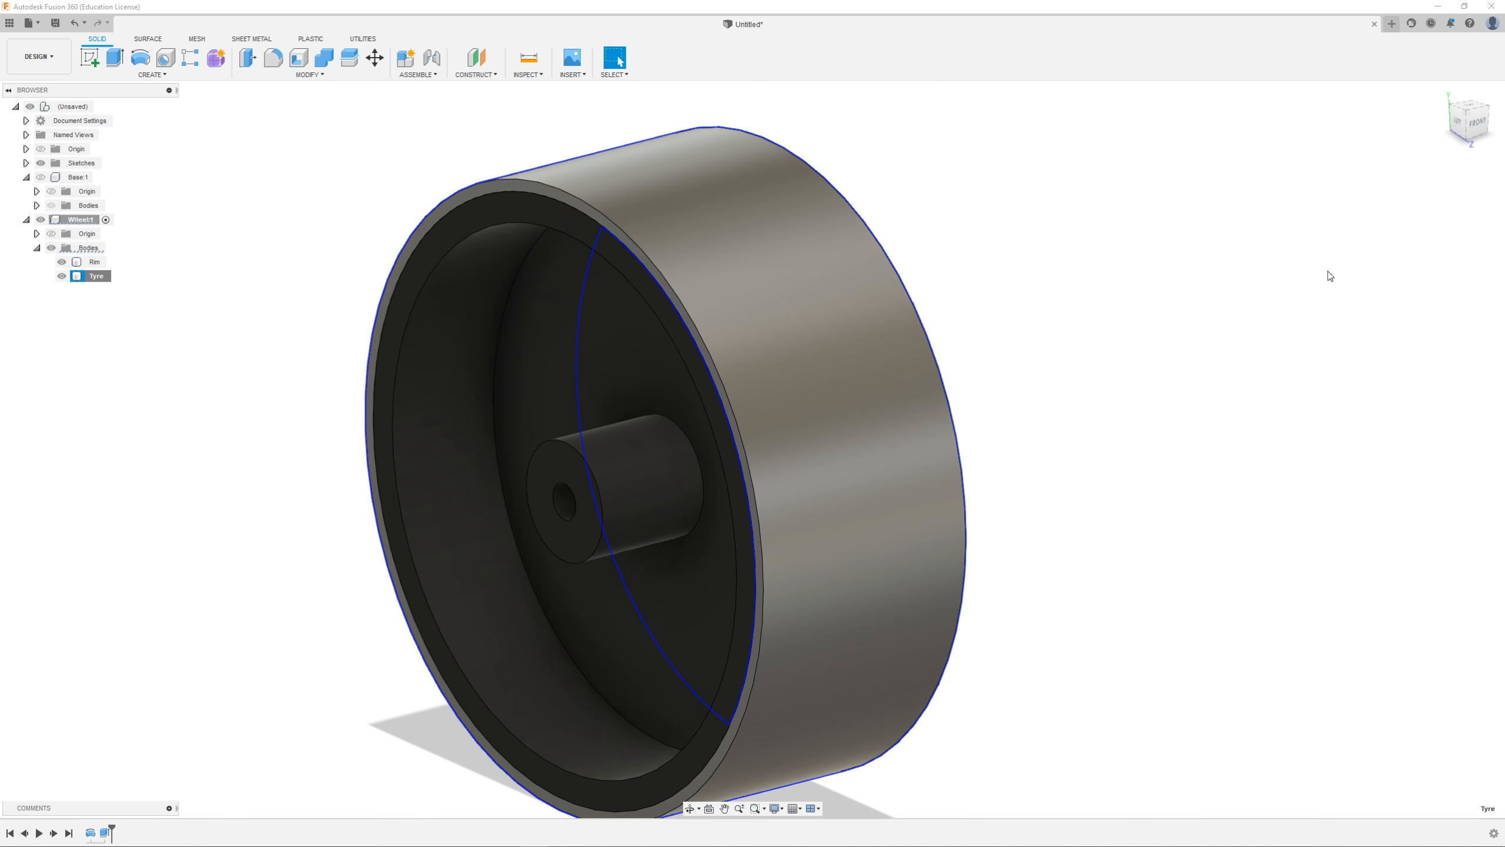
click(1413, 286)
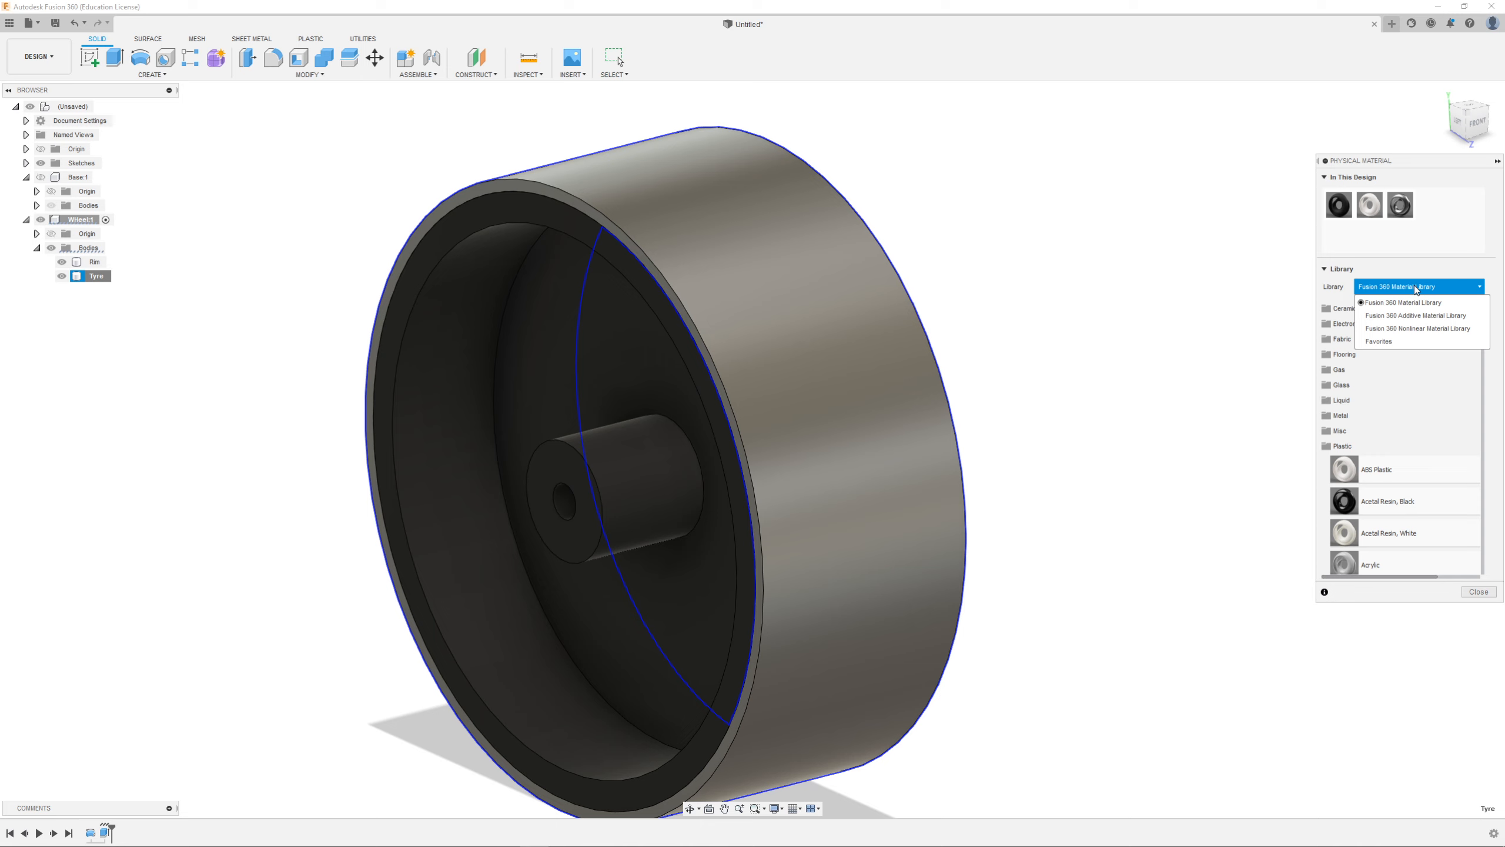
click(1403, 302)
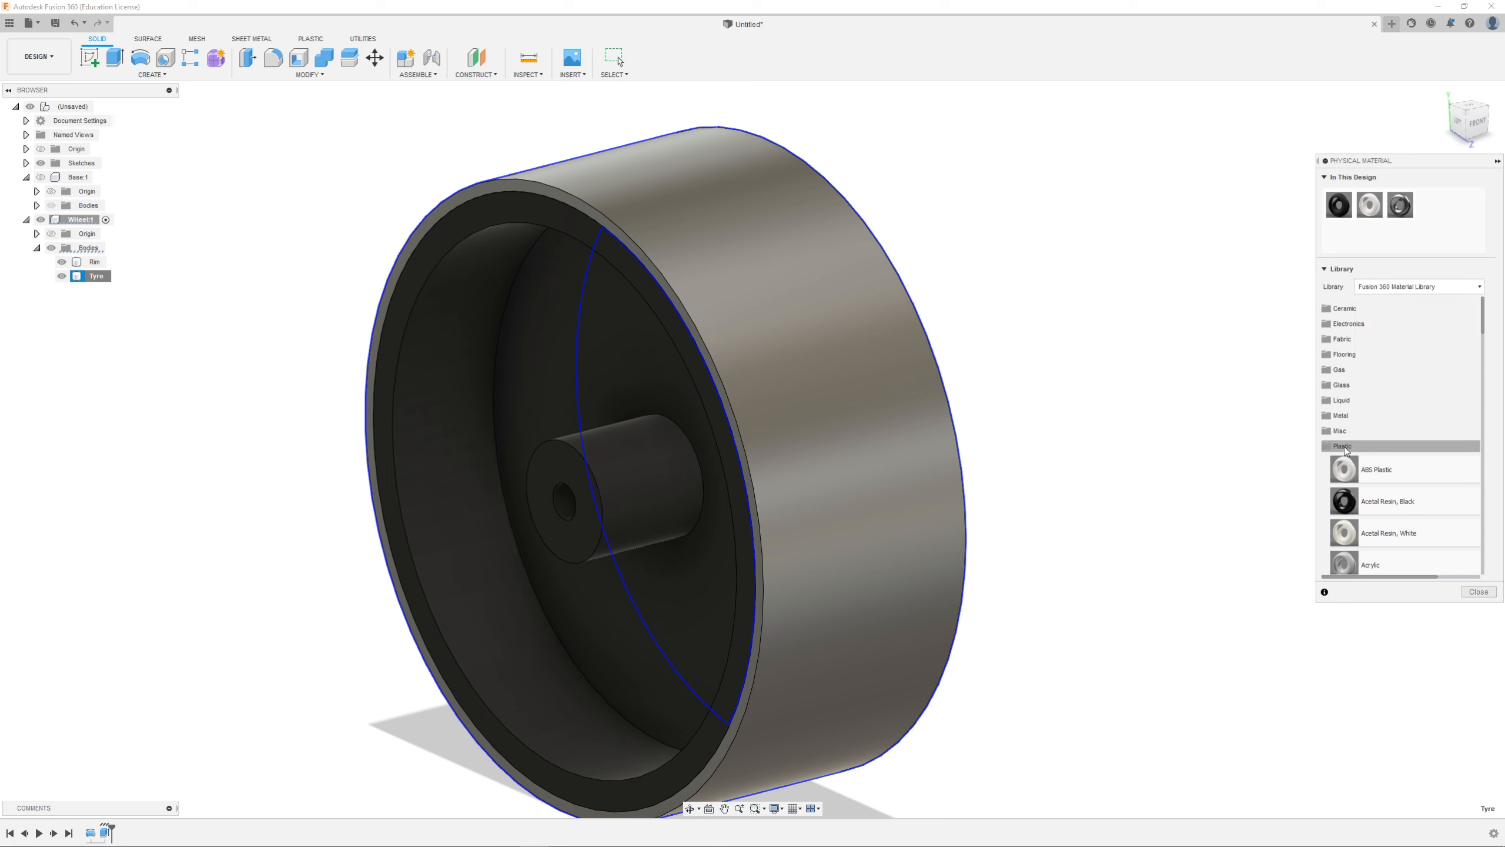
click(1345, 448)
click(1356, 432)
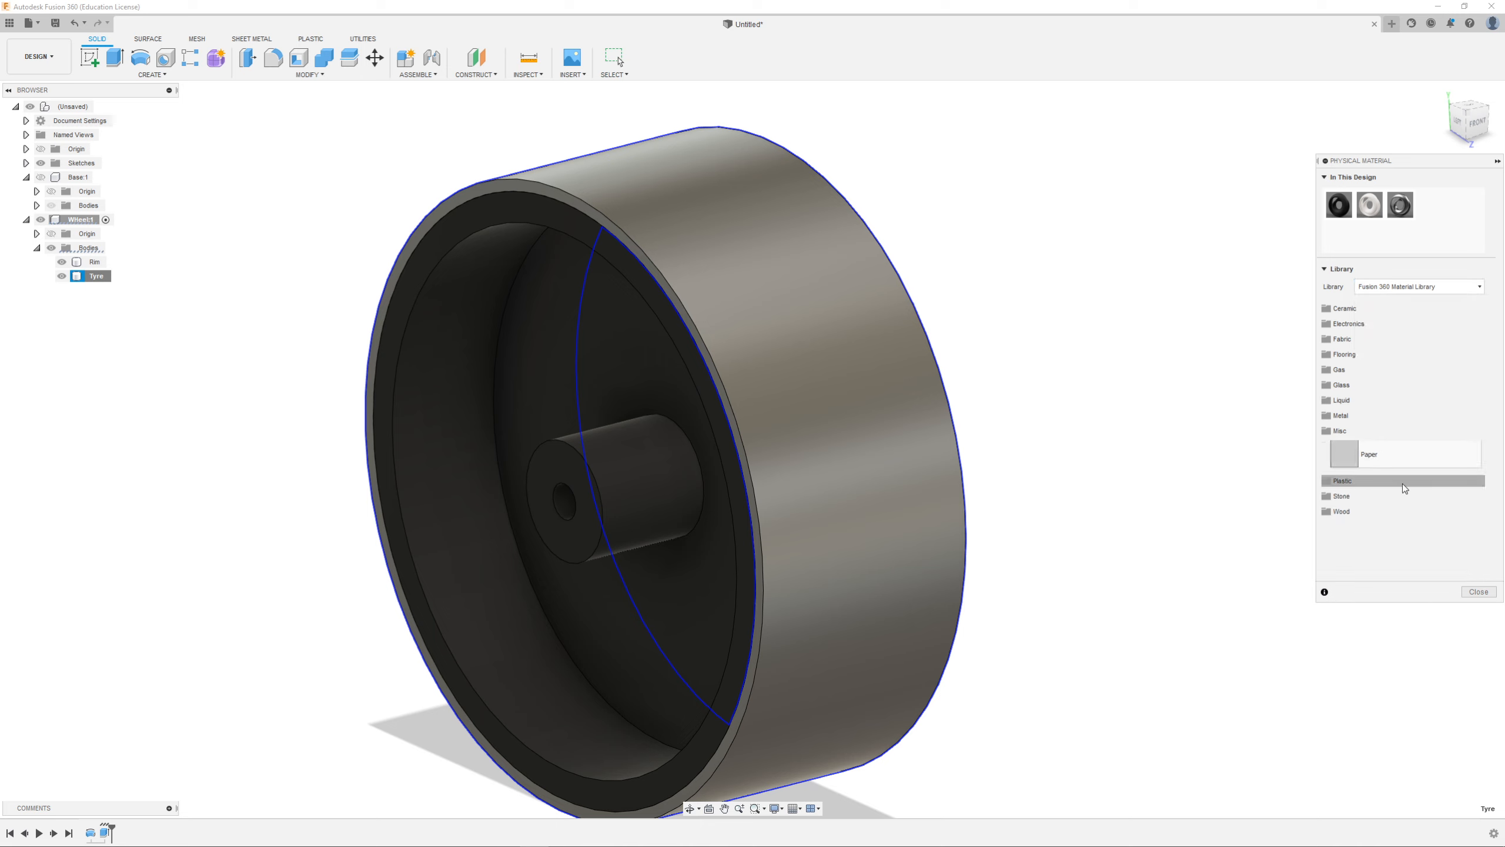
click(1357, 433)
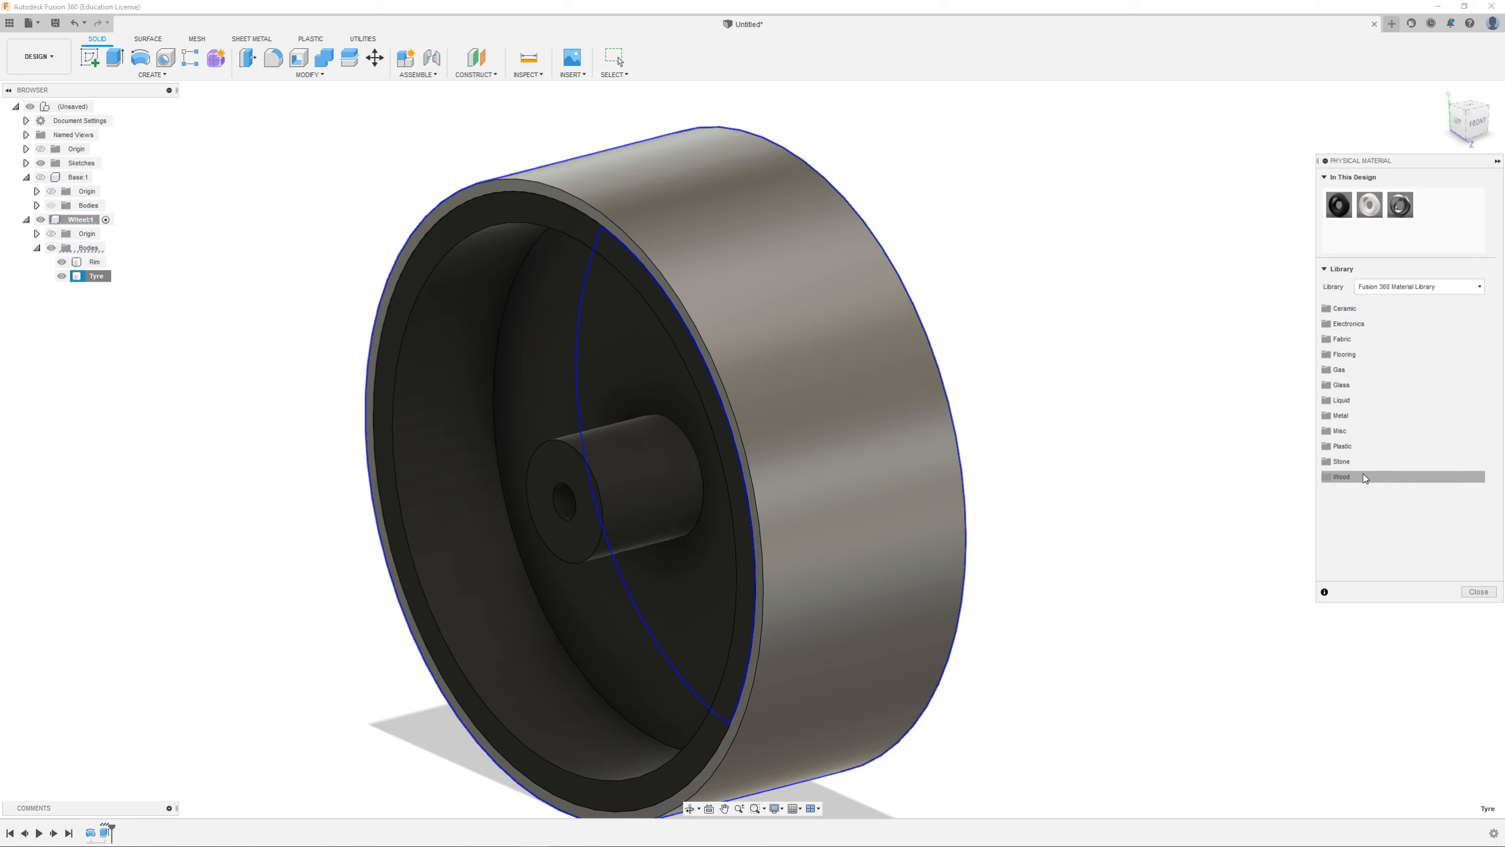
click(1357, 447)
Step: Assign the Rubber physical material from the Plastic category to the Tyre body
scroll(1385, 504, down, 5)
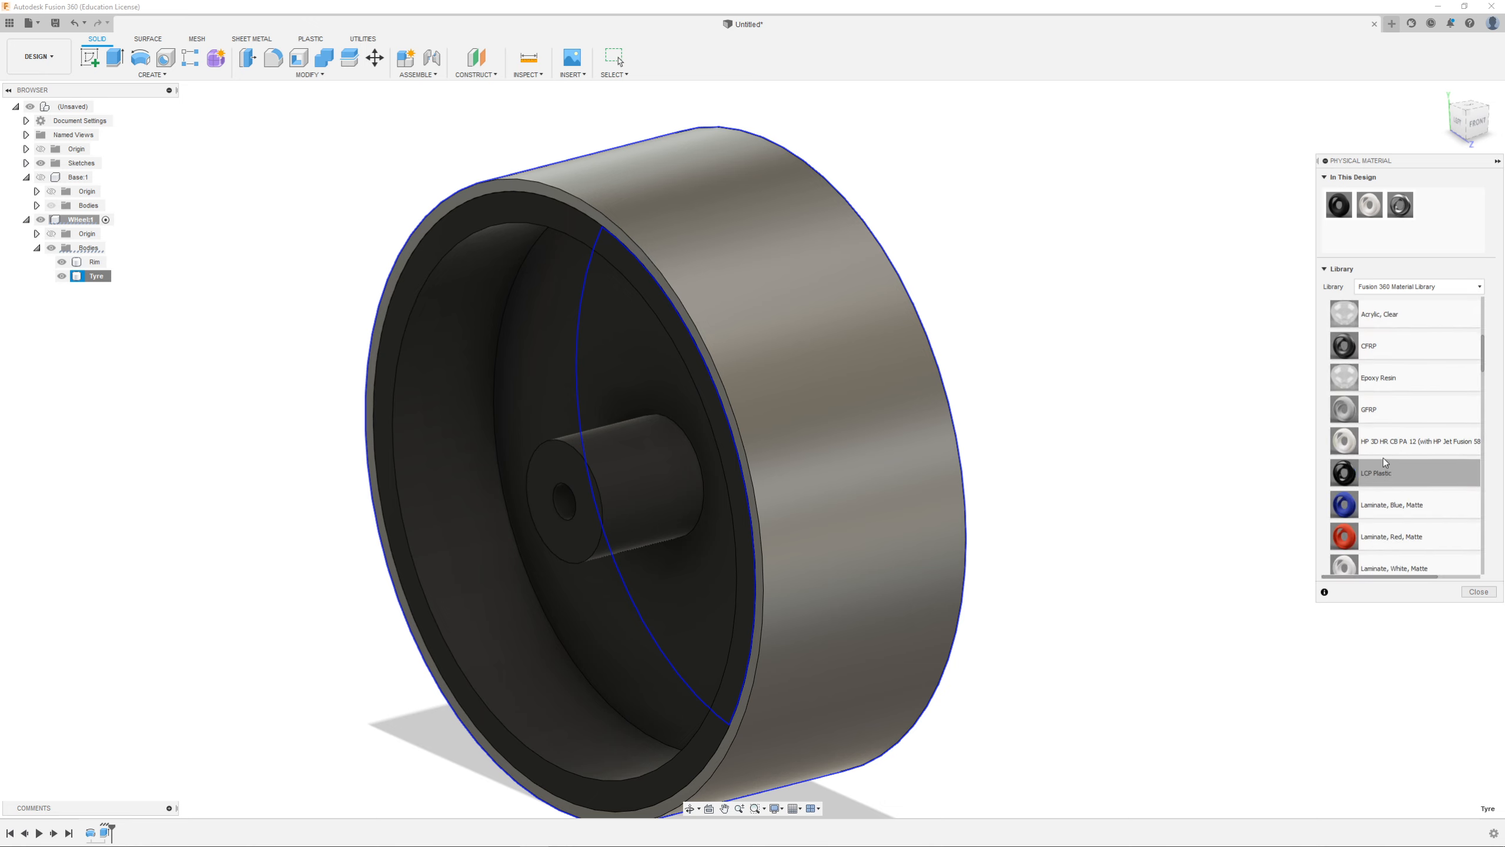
scroll(1384, 456, down, 6)
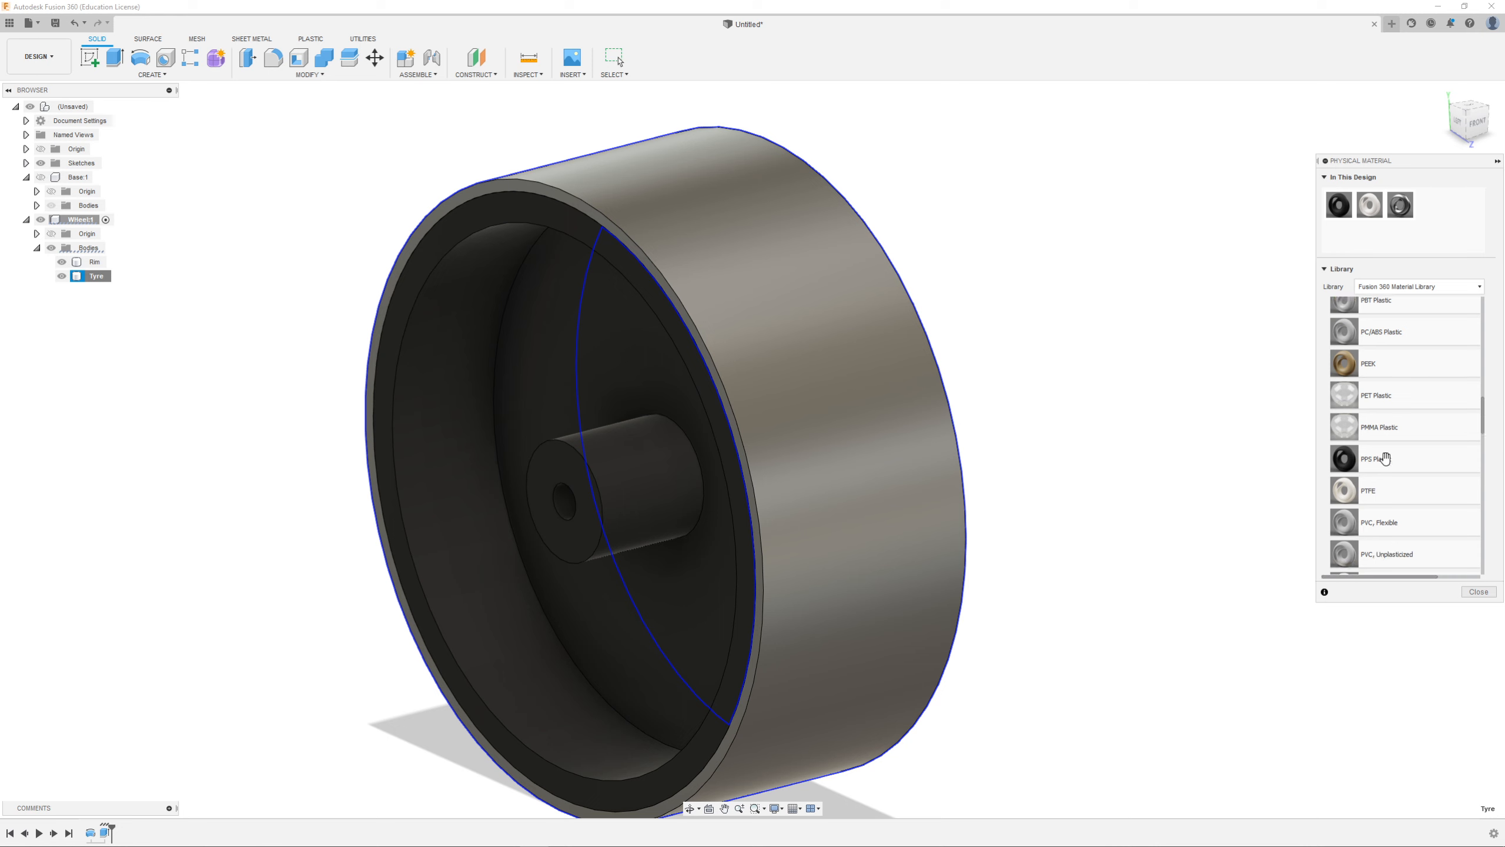
scroll(1386, 456, down, 5)
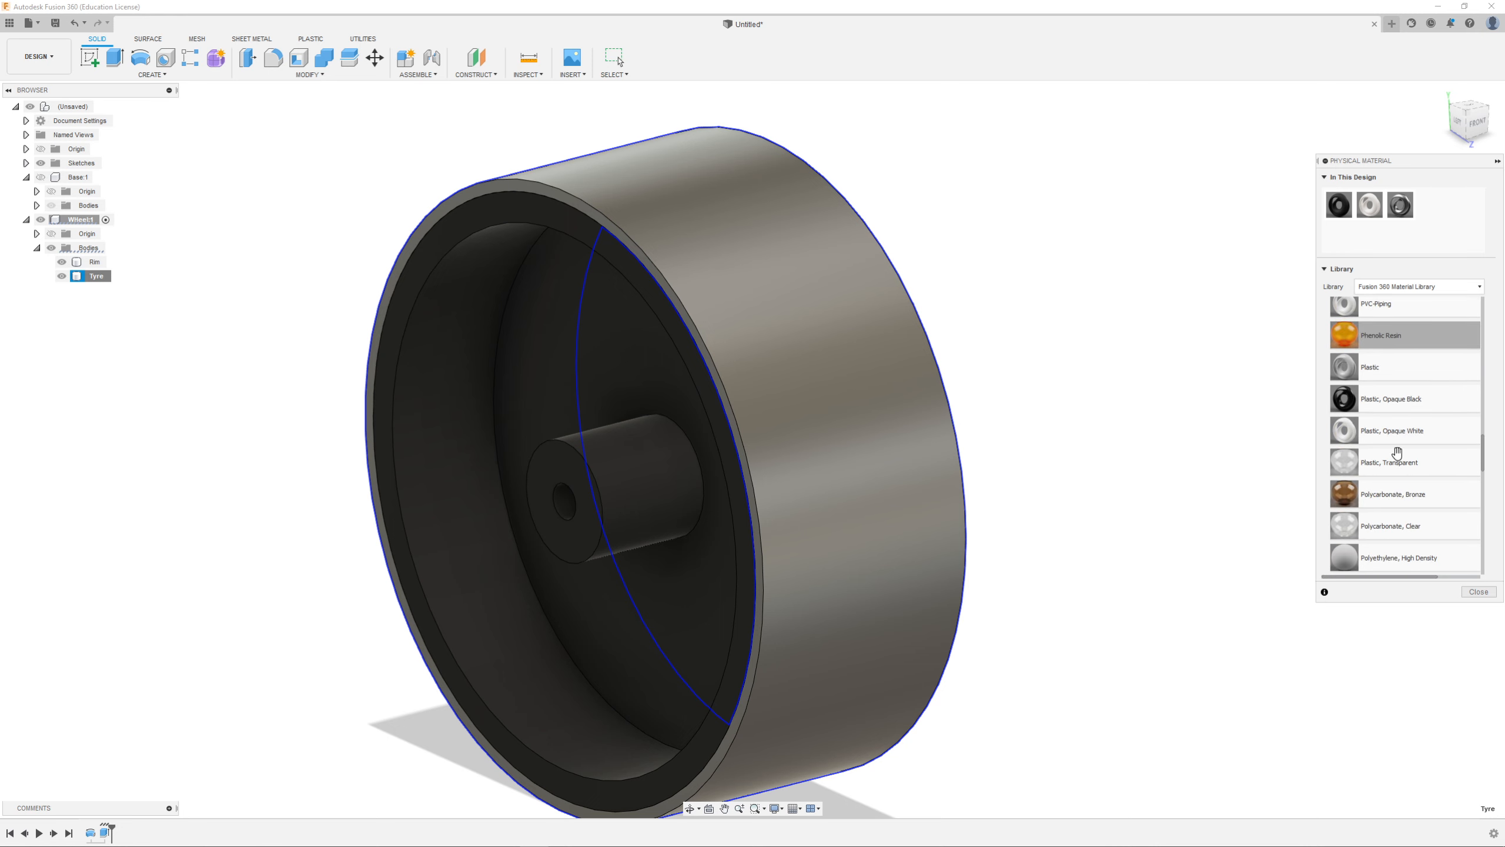
scroll(1397, 453, down, 5)
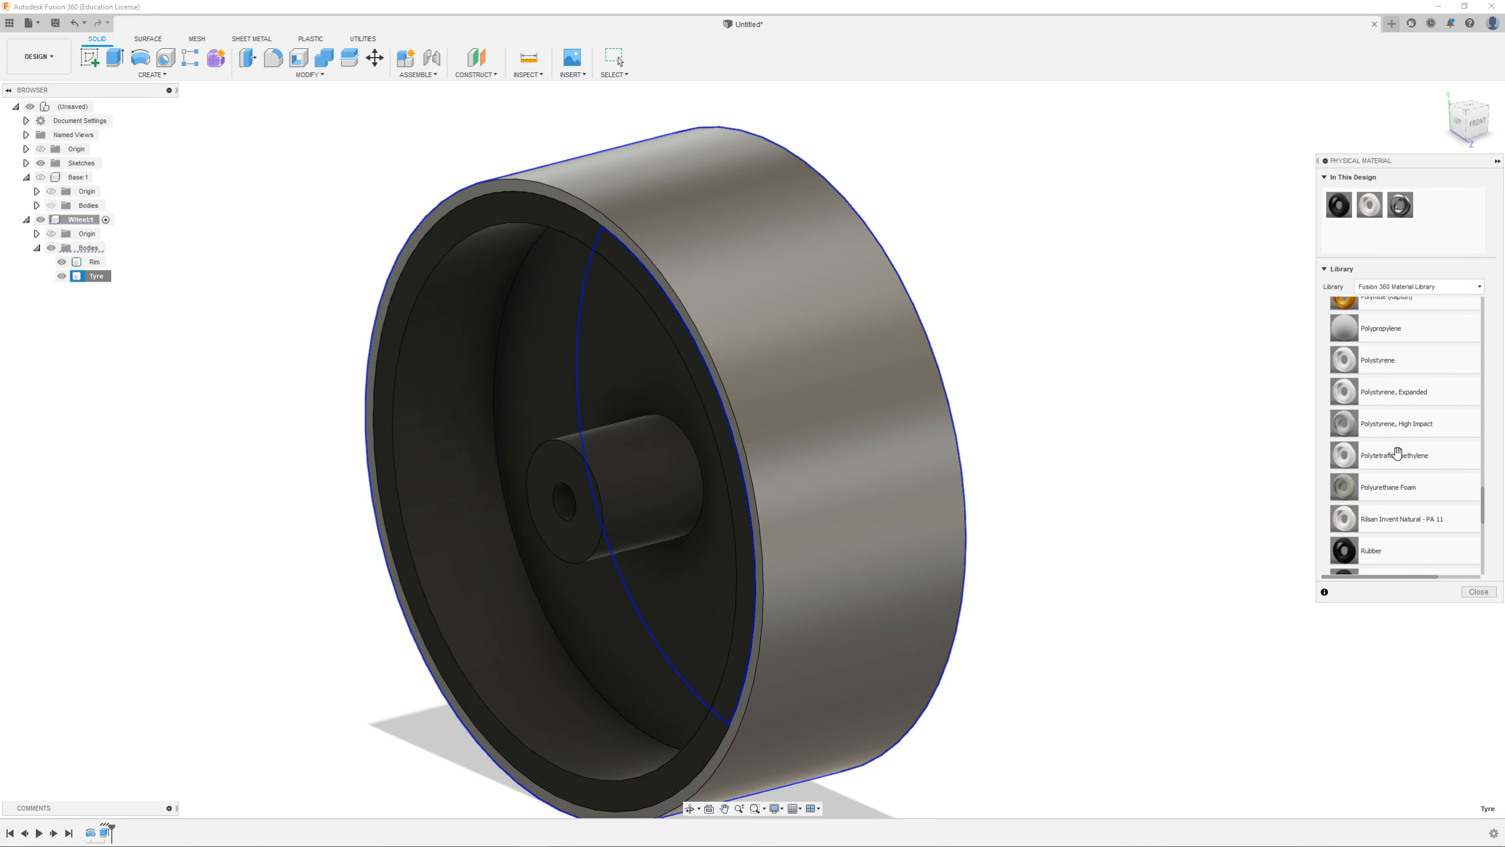
drag(1404, 551, 841, 392)
scroll(468, 204, up, 5)
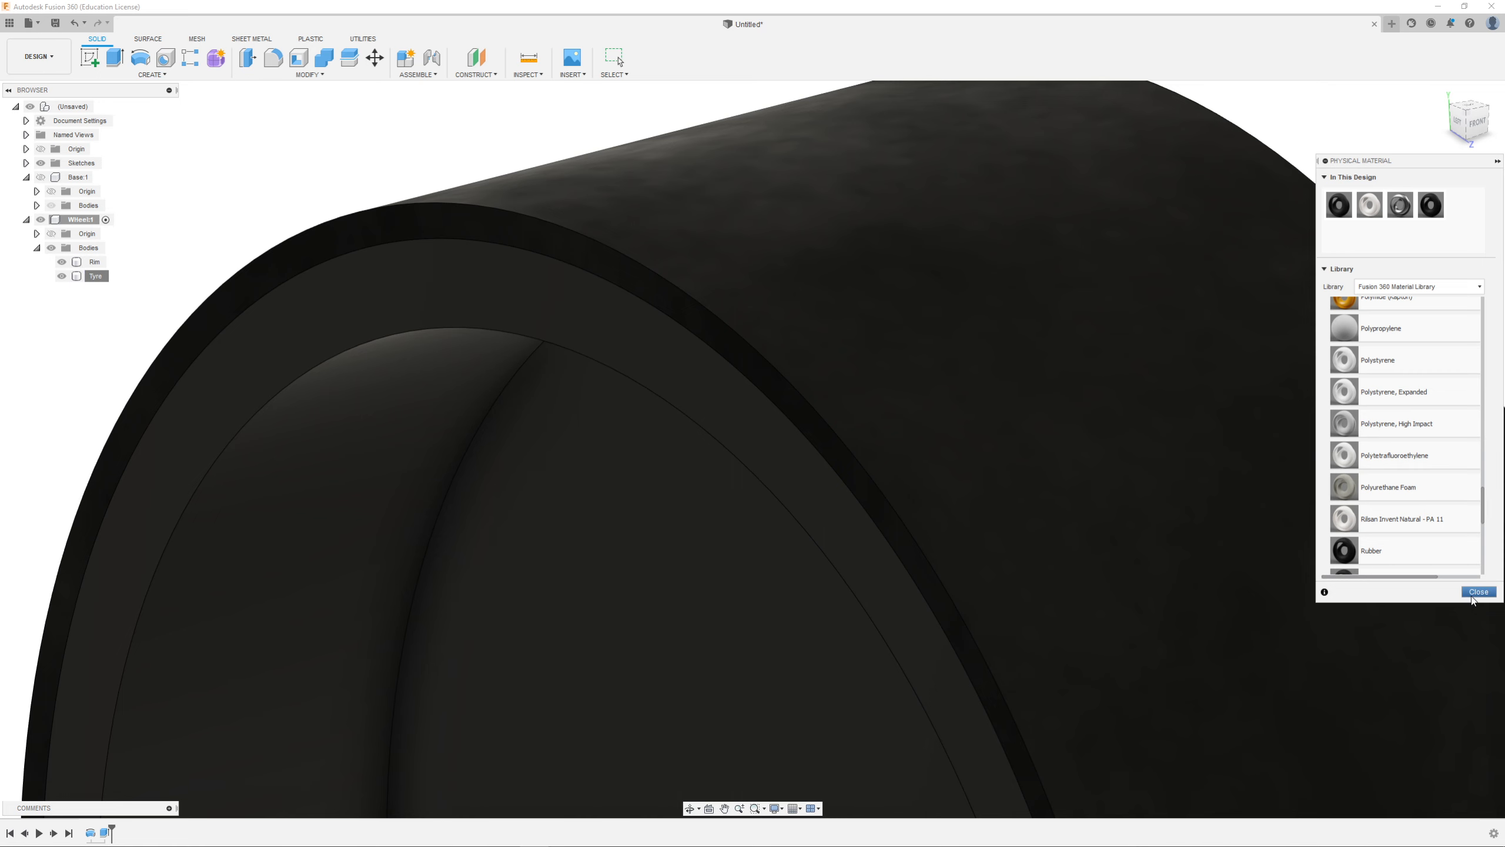
click(1479, 591)
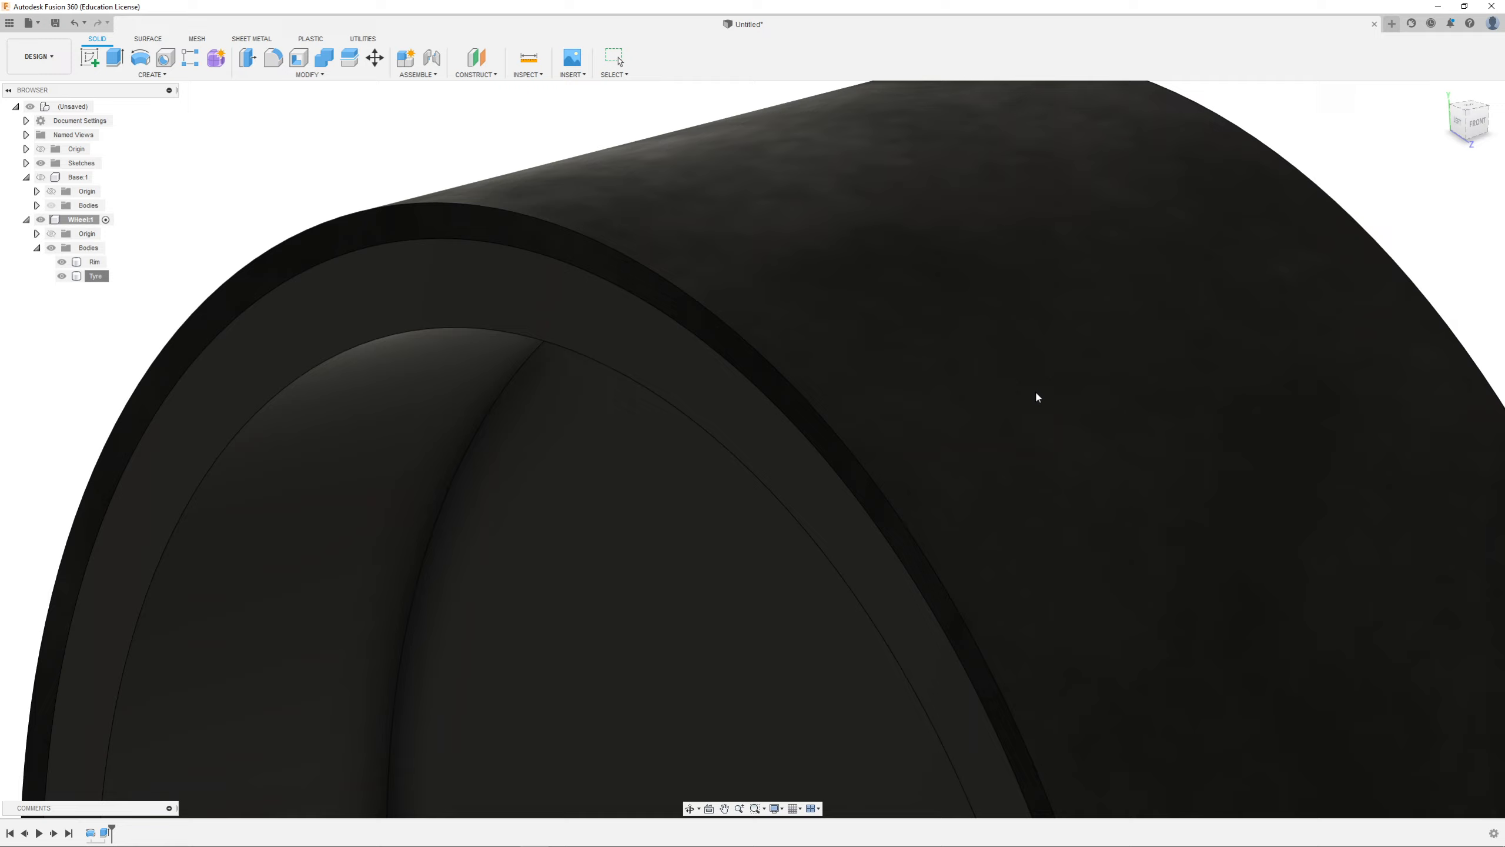
Step: Face the wheel from the right and start a sketch on the rim's flat disc face
scroll(1037, 398, down, 5)
scroll(672, 346, down, 3)
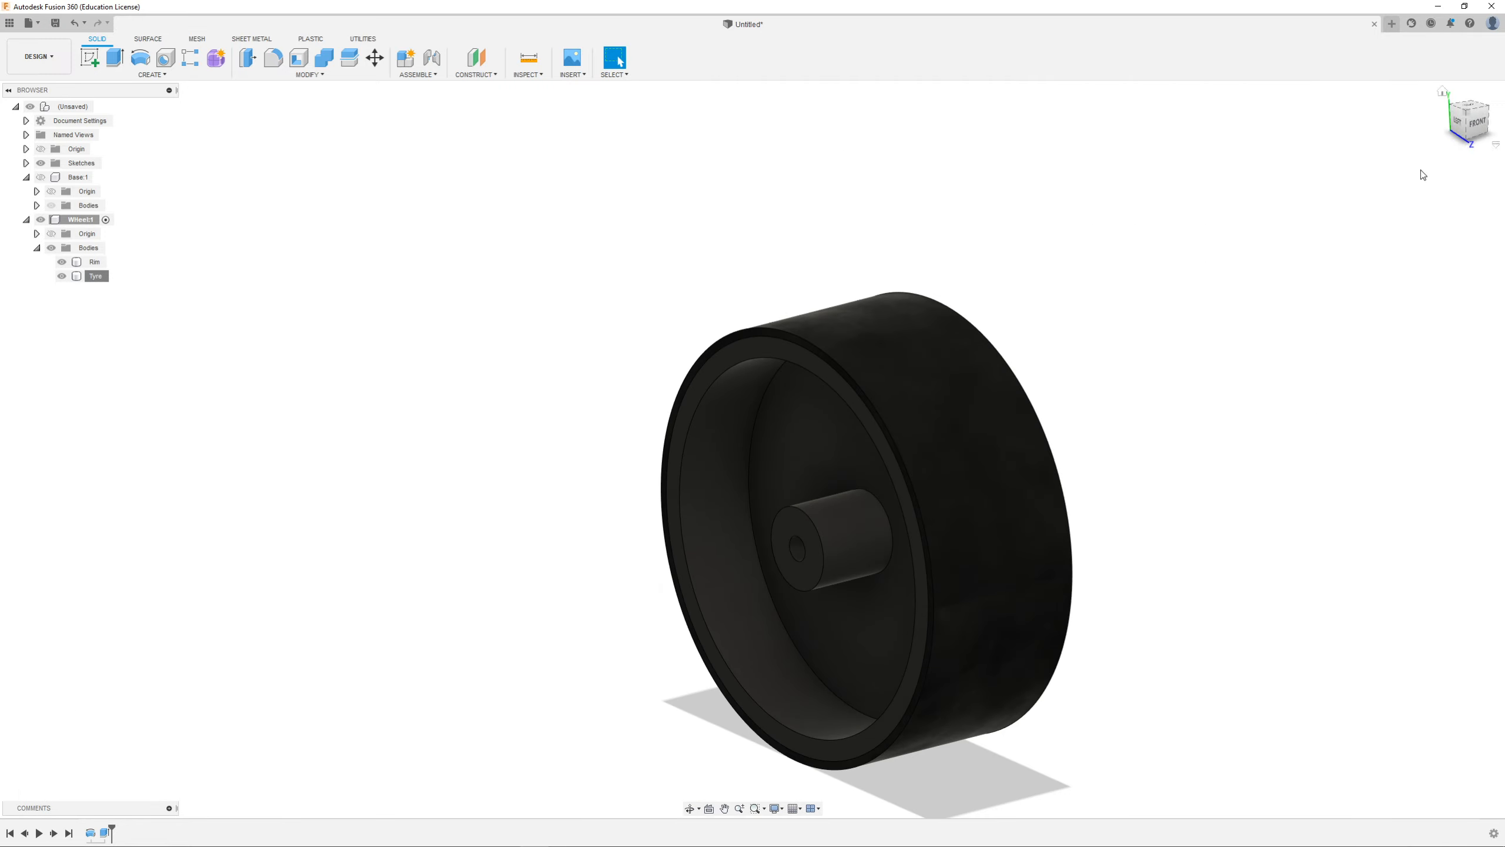
shift+middle_drag(1234, 398, 1247, 450)
click(966, 553)
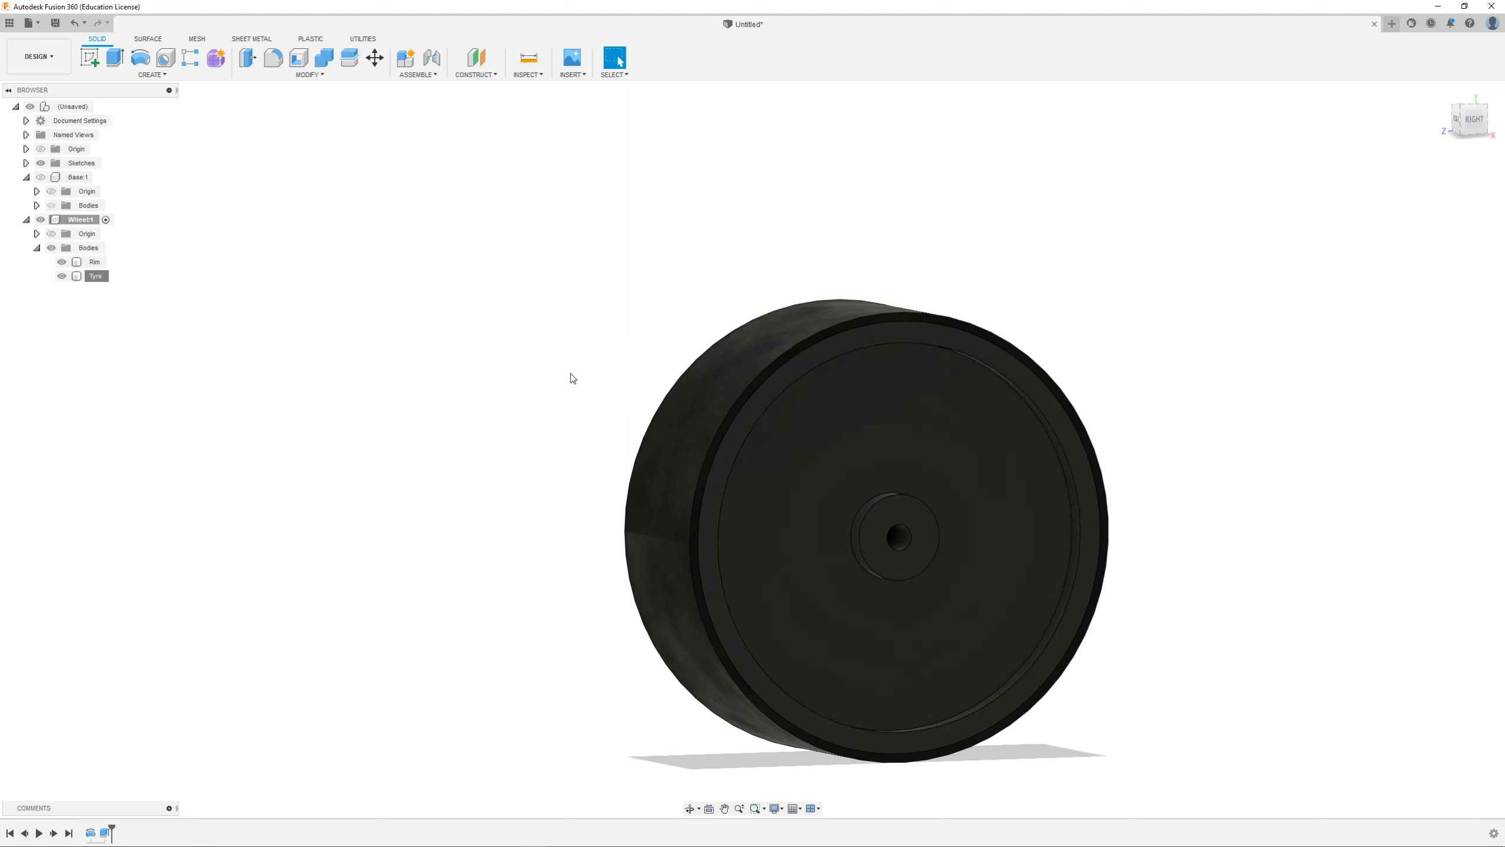
click(1473, 120)
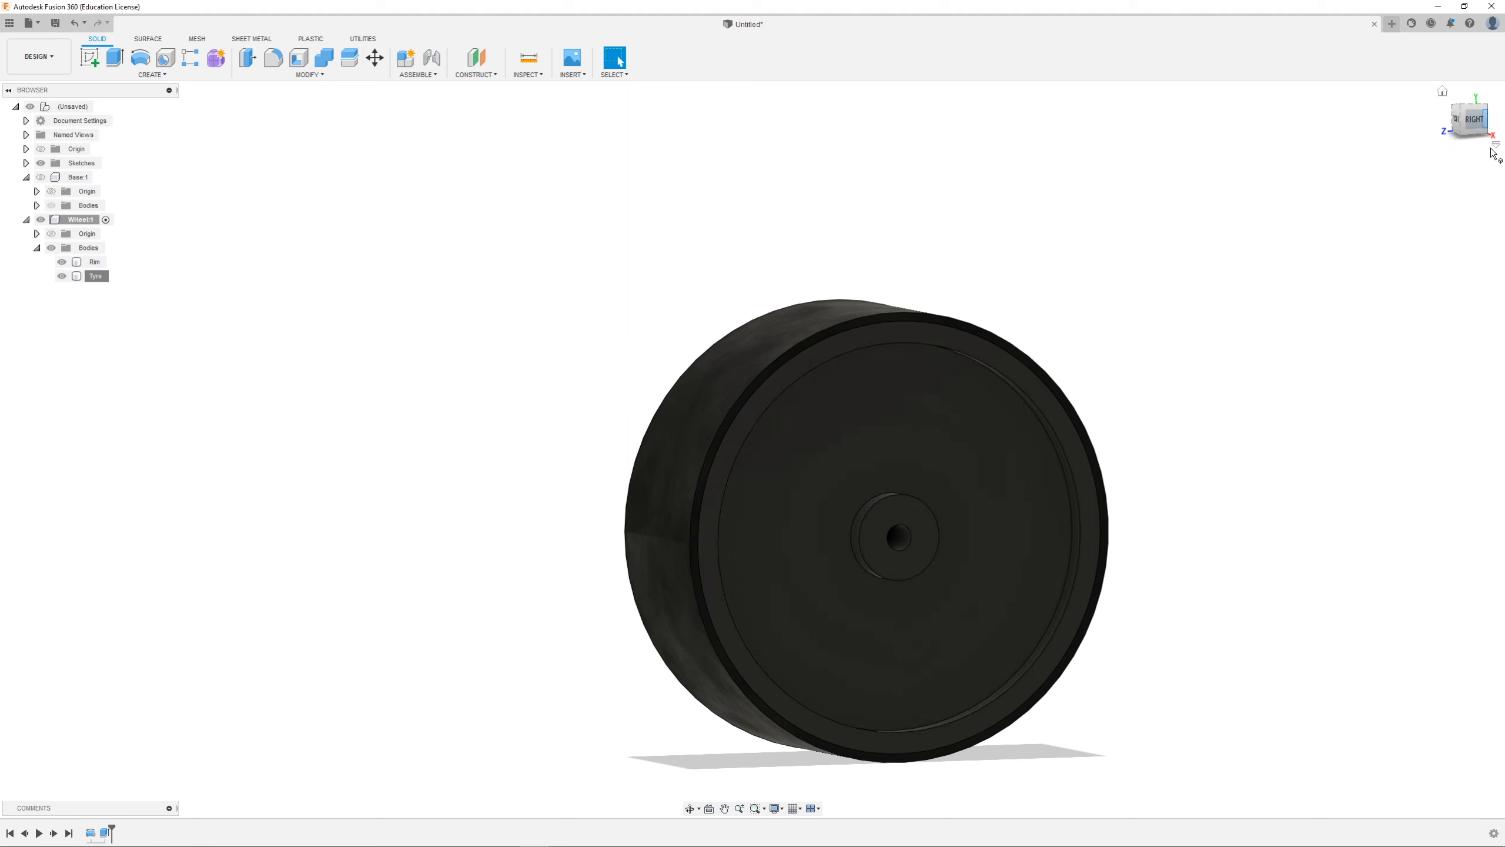
scroll(572, 270, down, 2)
scroll(889, 469, up, 2)
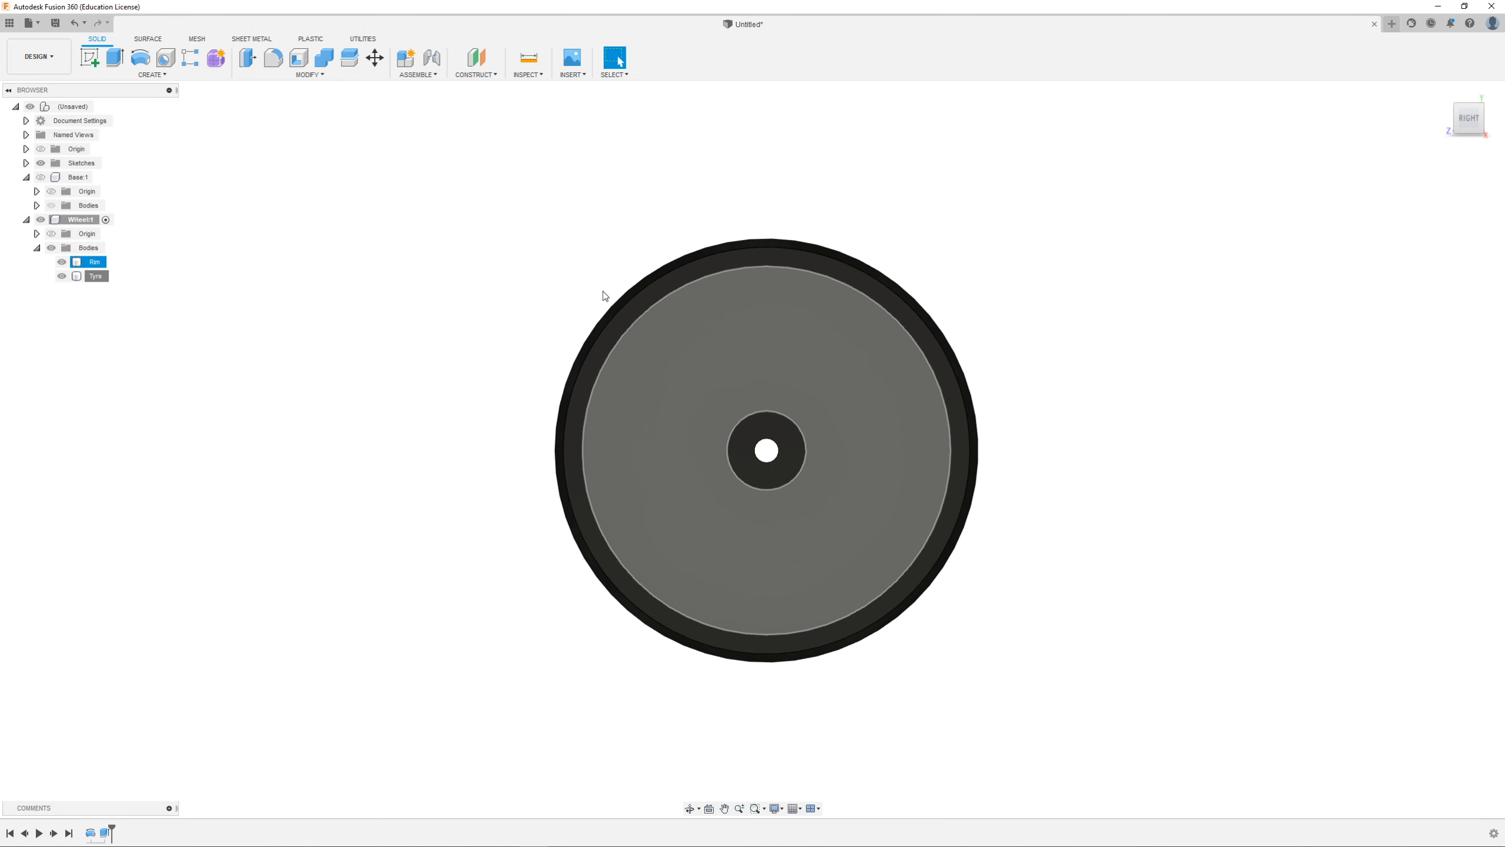
click(90, 58)
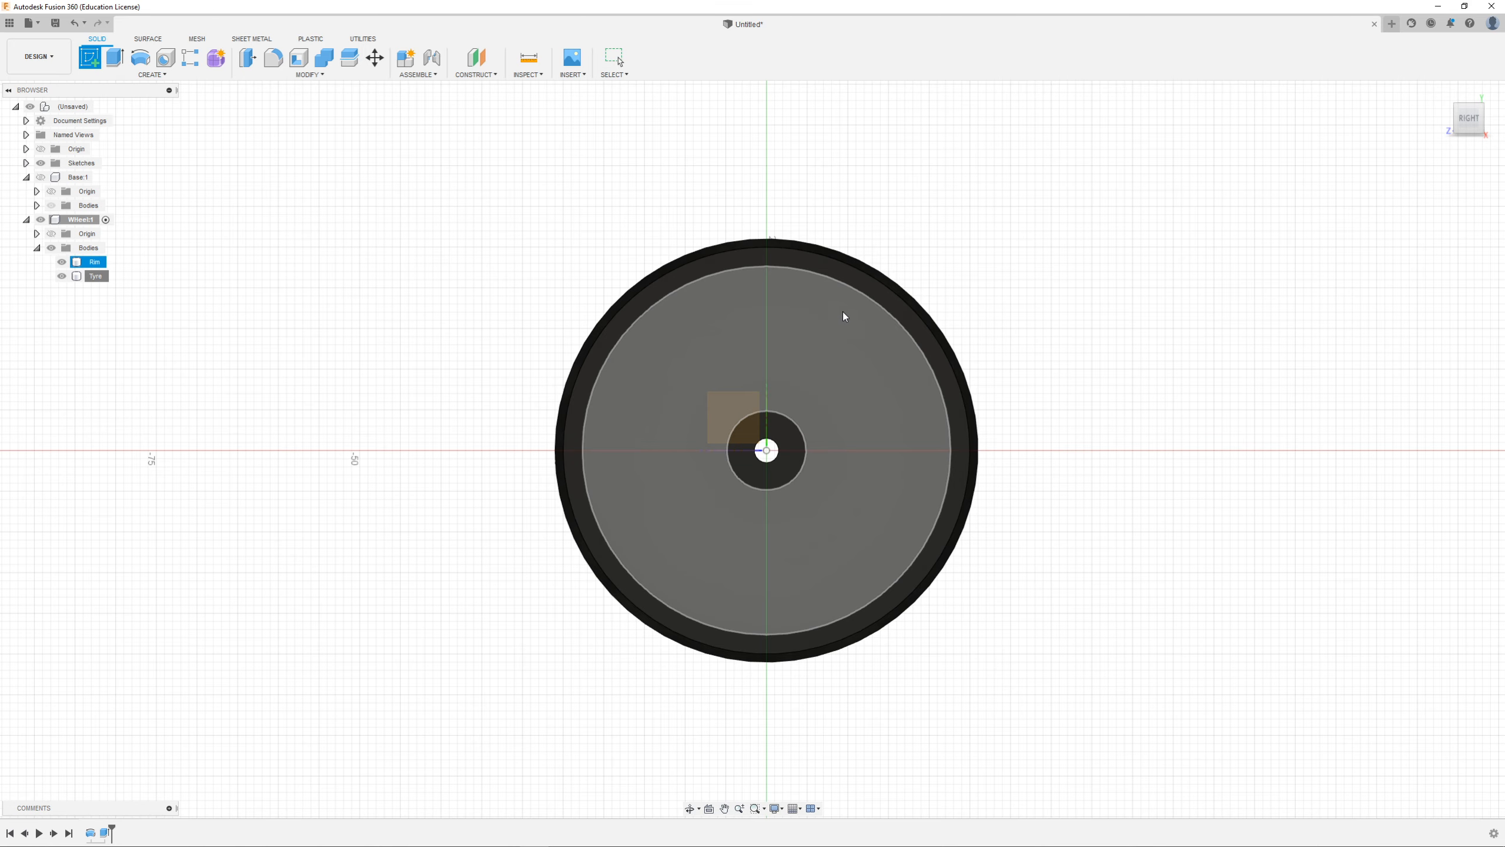
click(832, 342)
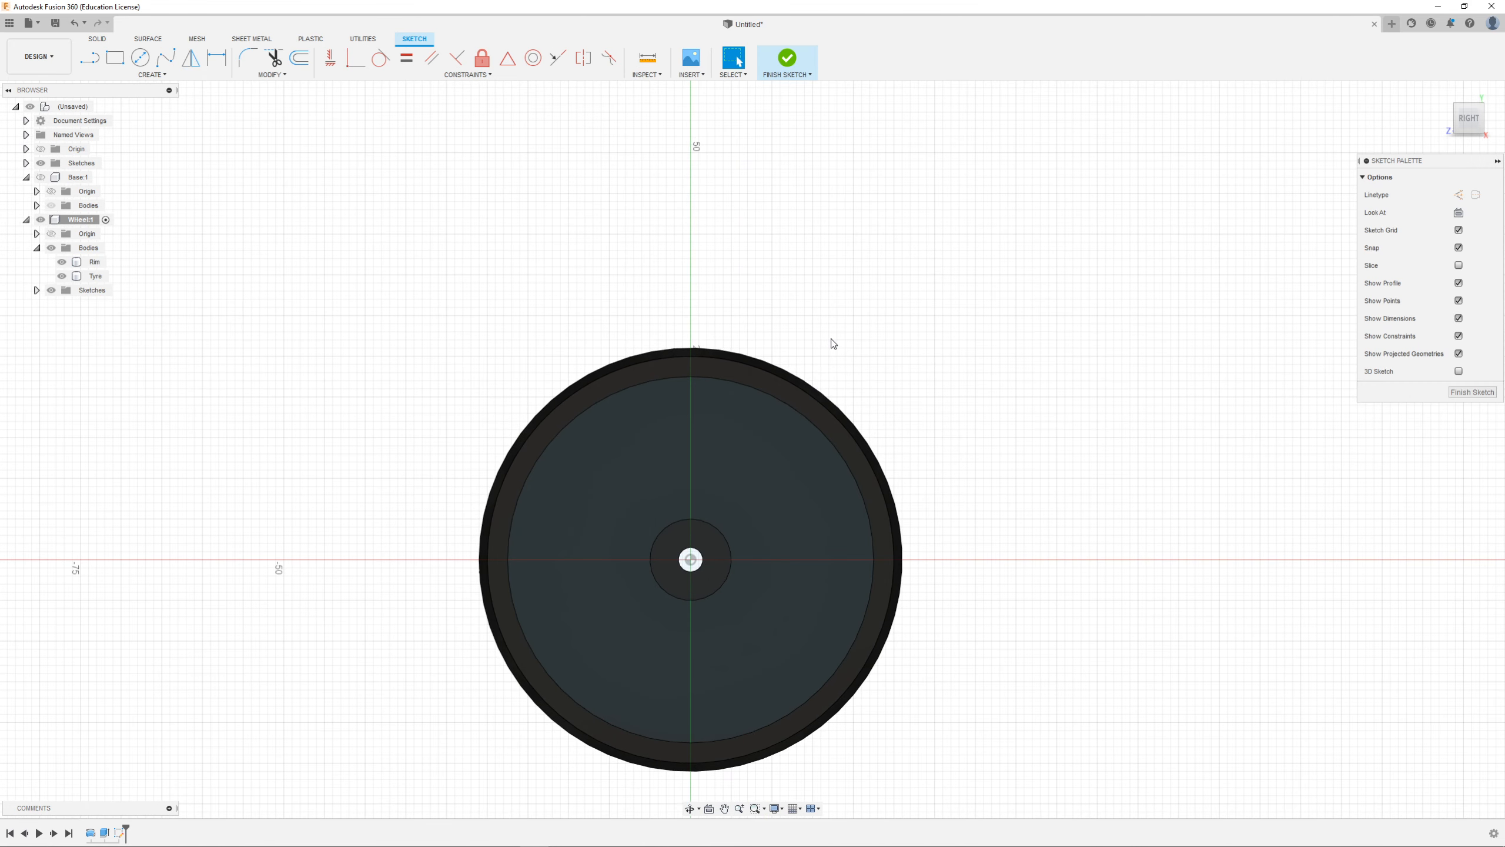
Step: Sketch an 8 mm diameter circle on the vertical axis between the hub and the rim's upper edge
click(141, 58)
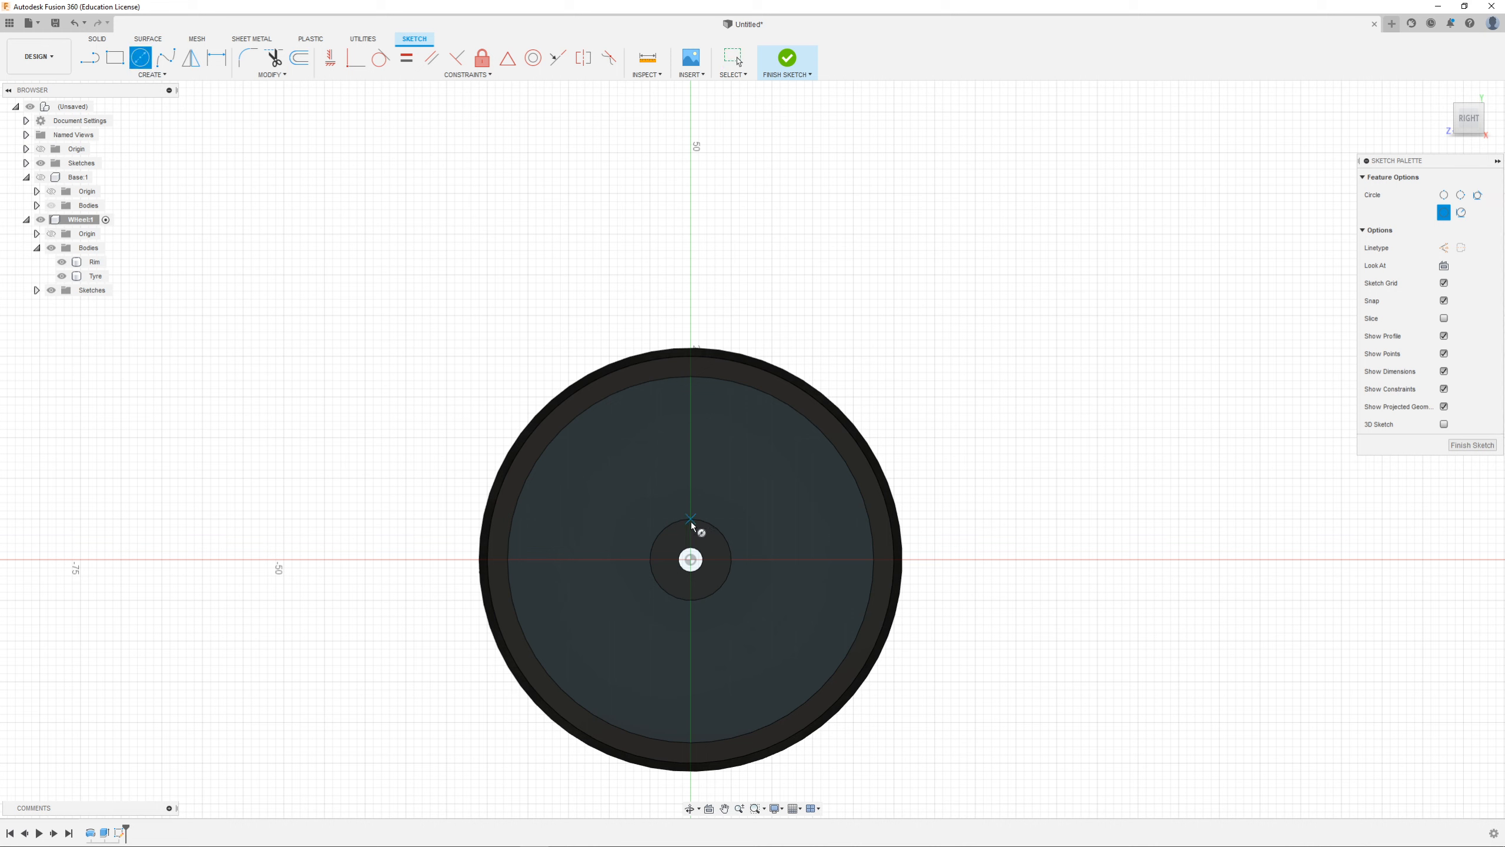
click(691, 454)
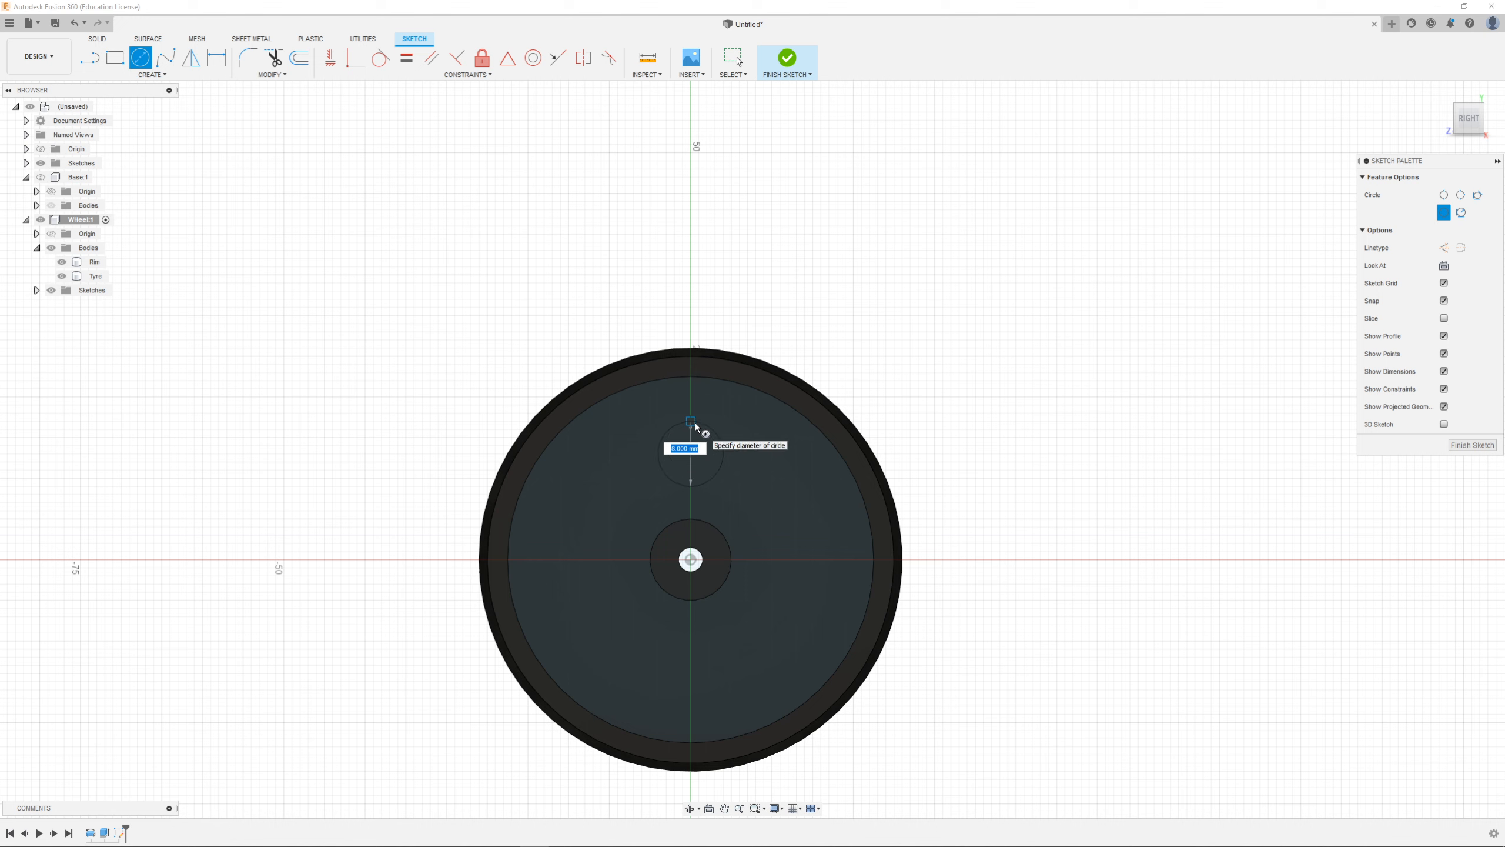
click(696, 426)
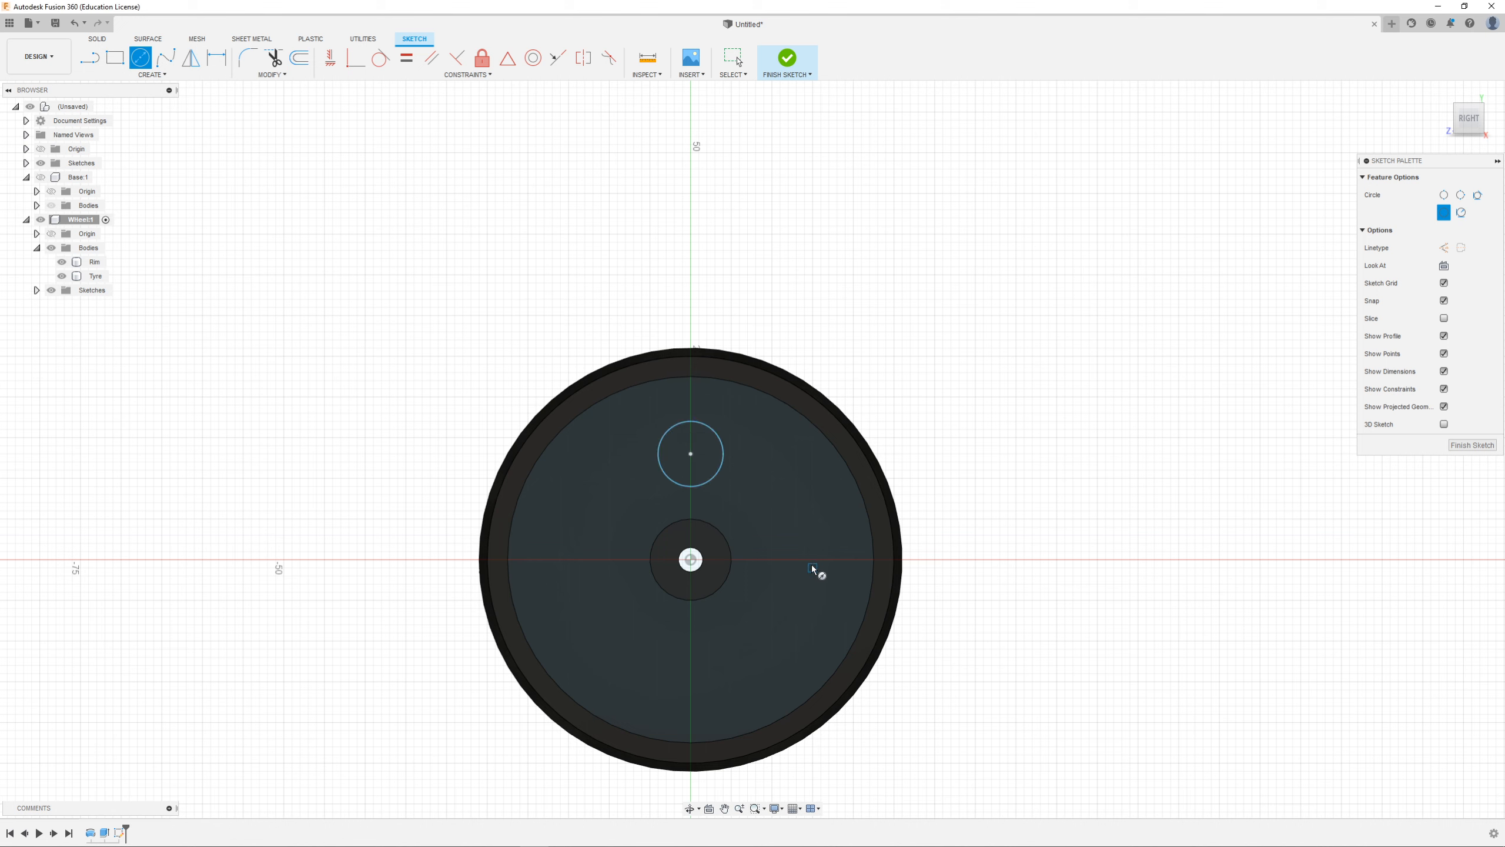
Step: Create a circular pattern of the circle around the wheel's centre with a quantity of 6
click(168, 76)
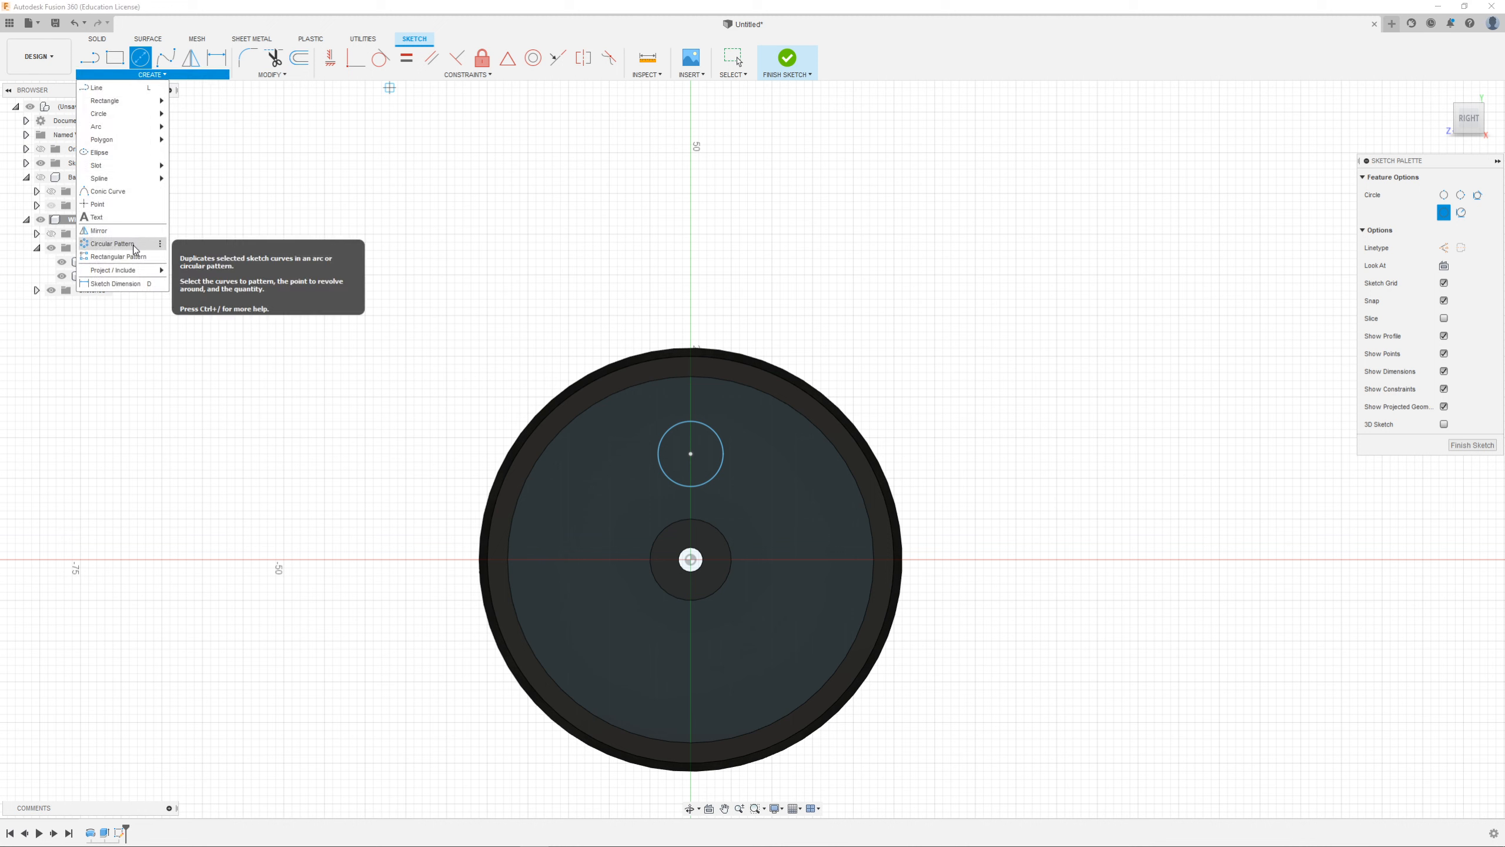
click(112, 243)
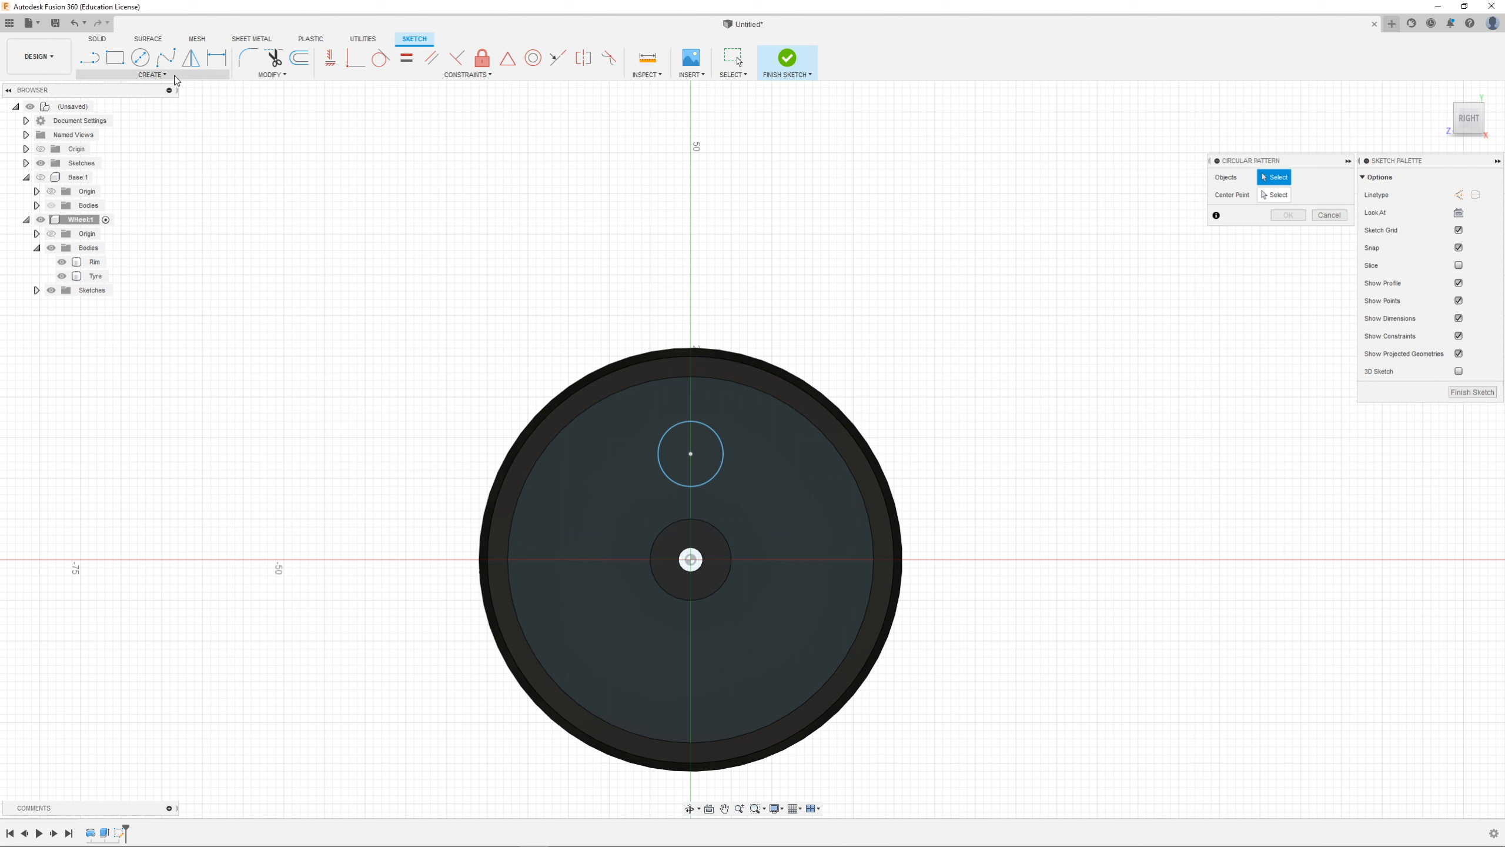
click(153, 75)
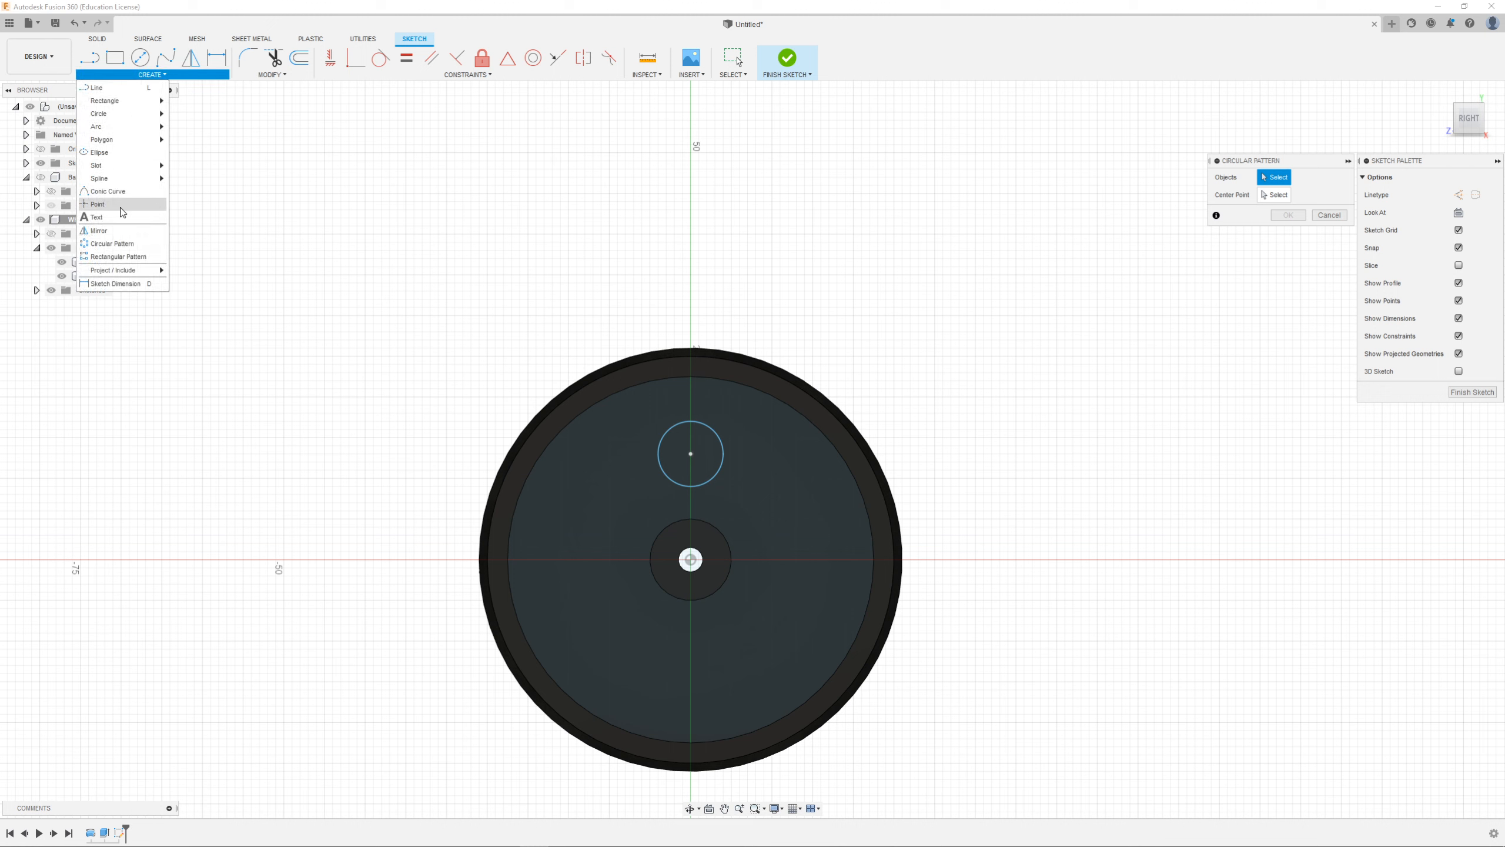
click(1285, 182)
click(715, 435)
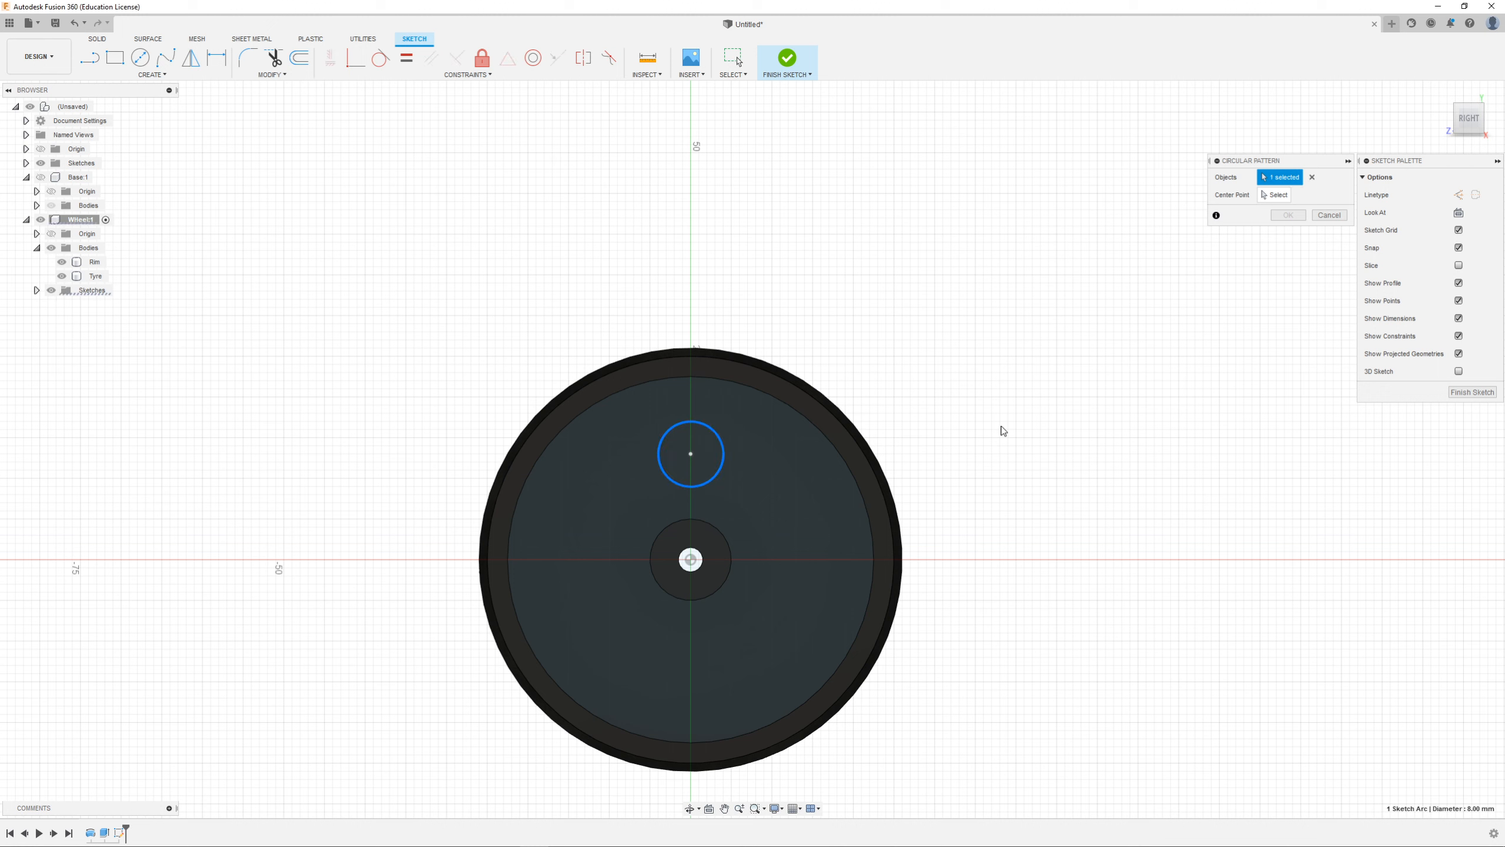
click(1271, 195)
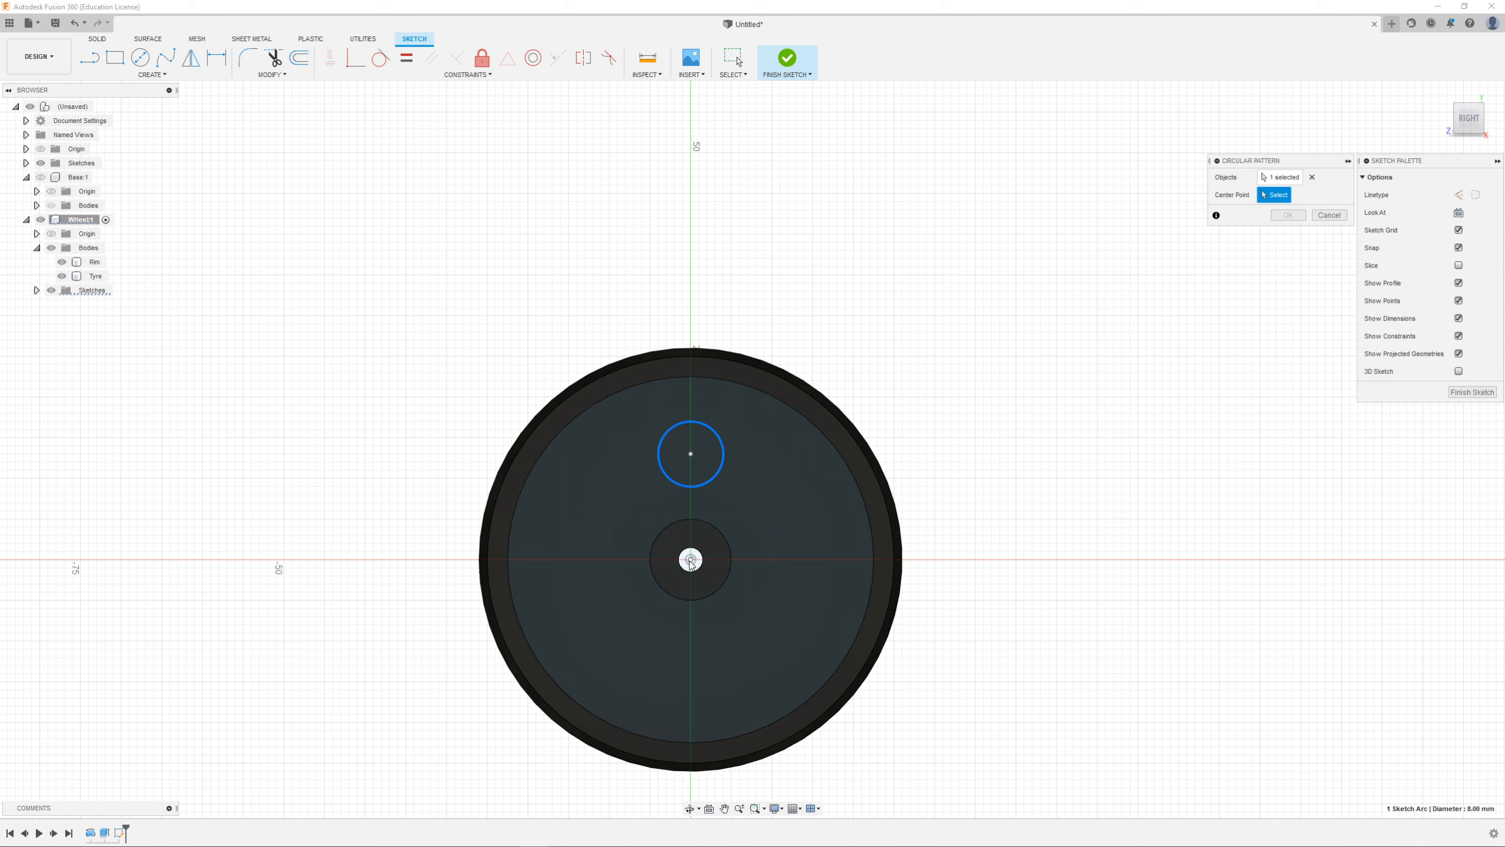
click(832, 445)
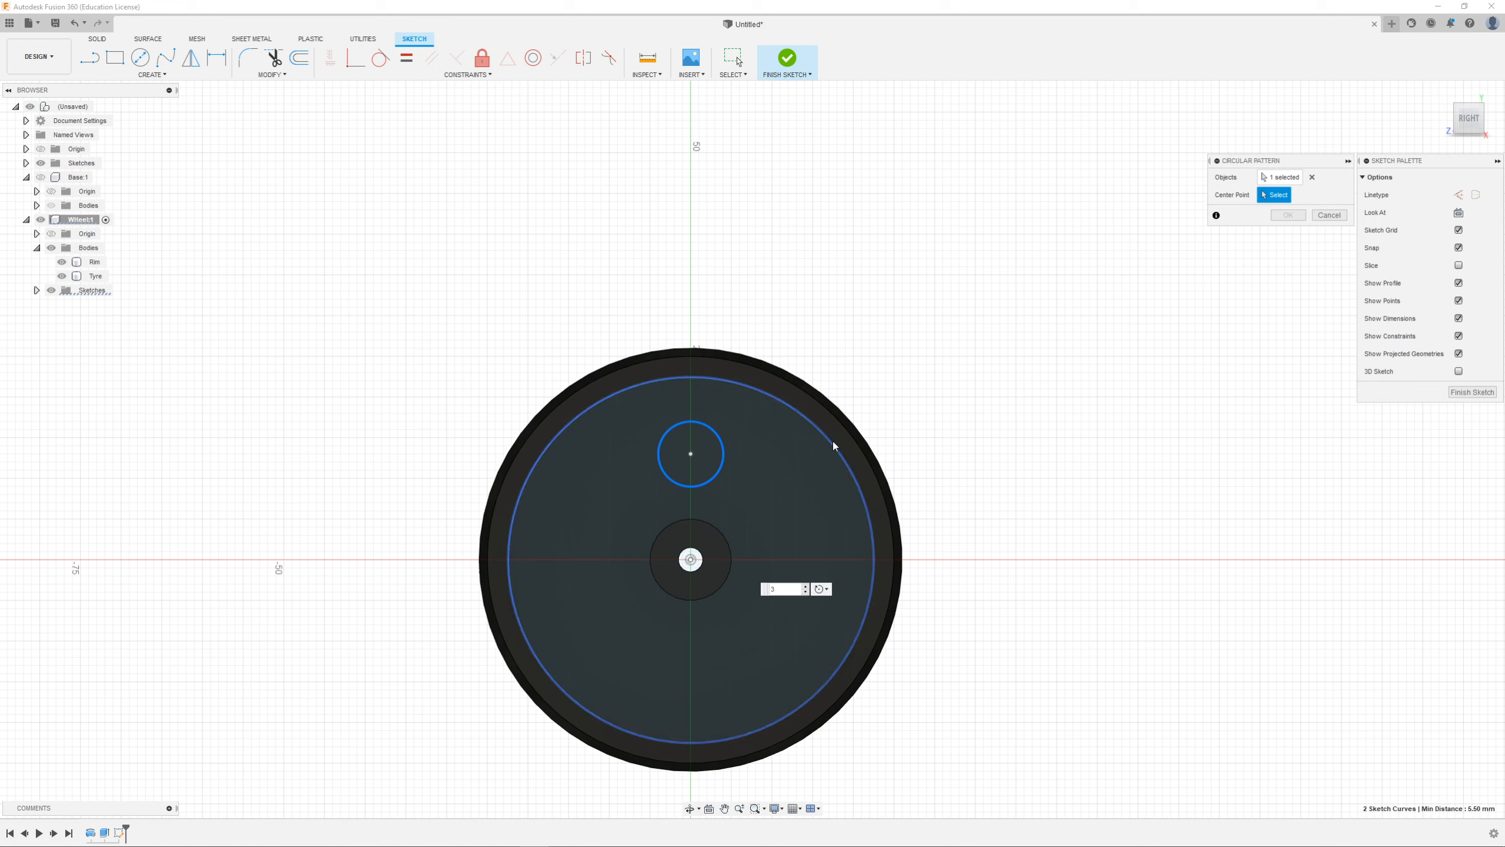
click(806, 586)
click(805, 585)
click(805, 585)
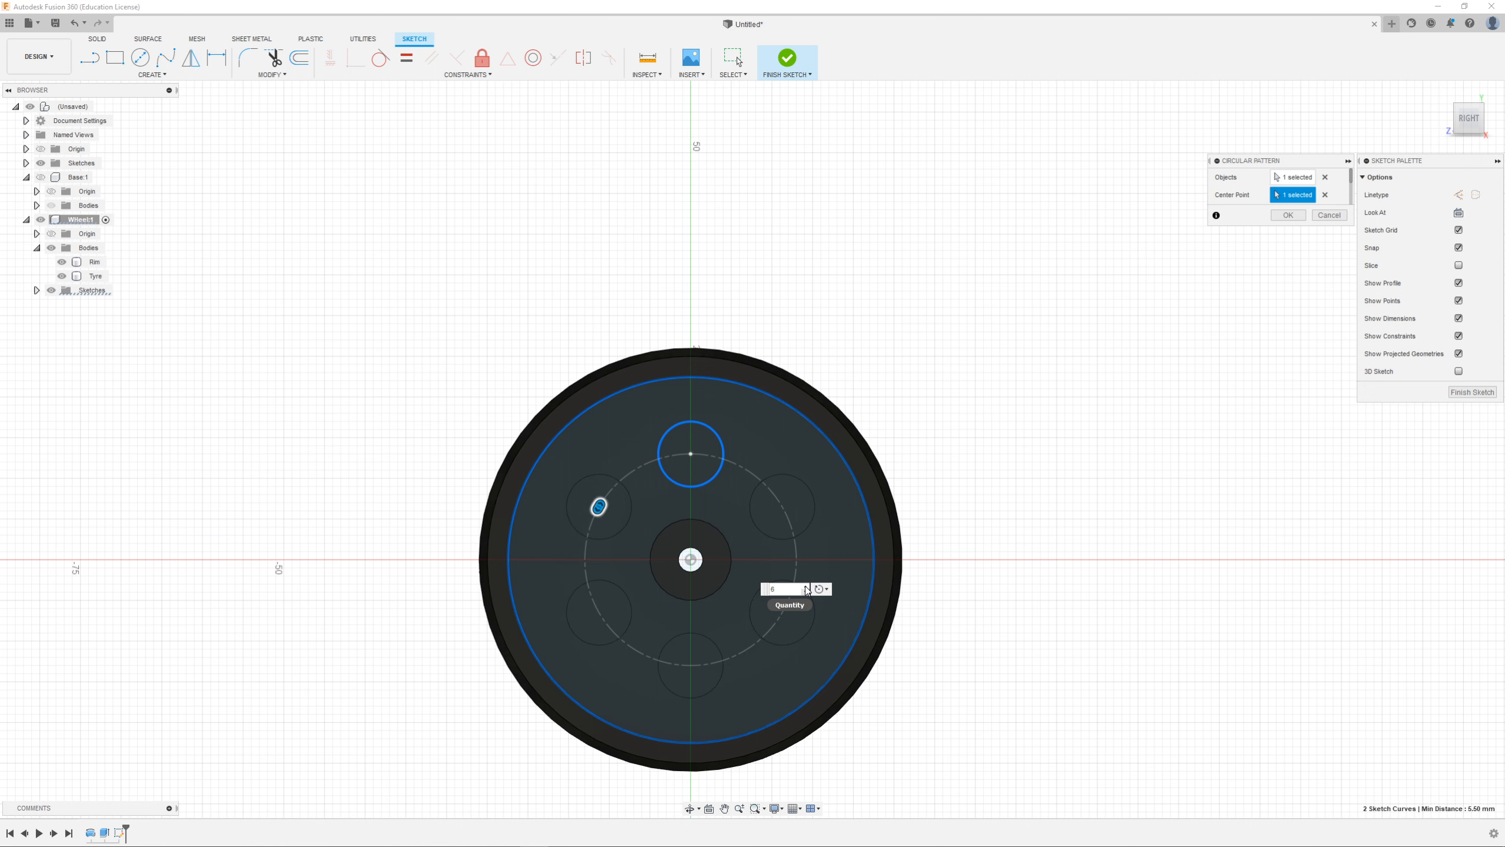
click(1290, 216)
shift+middle_drag(884, 478, 776, 474)
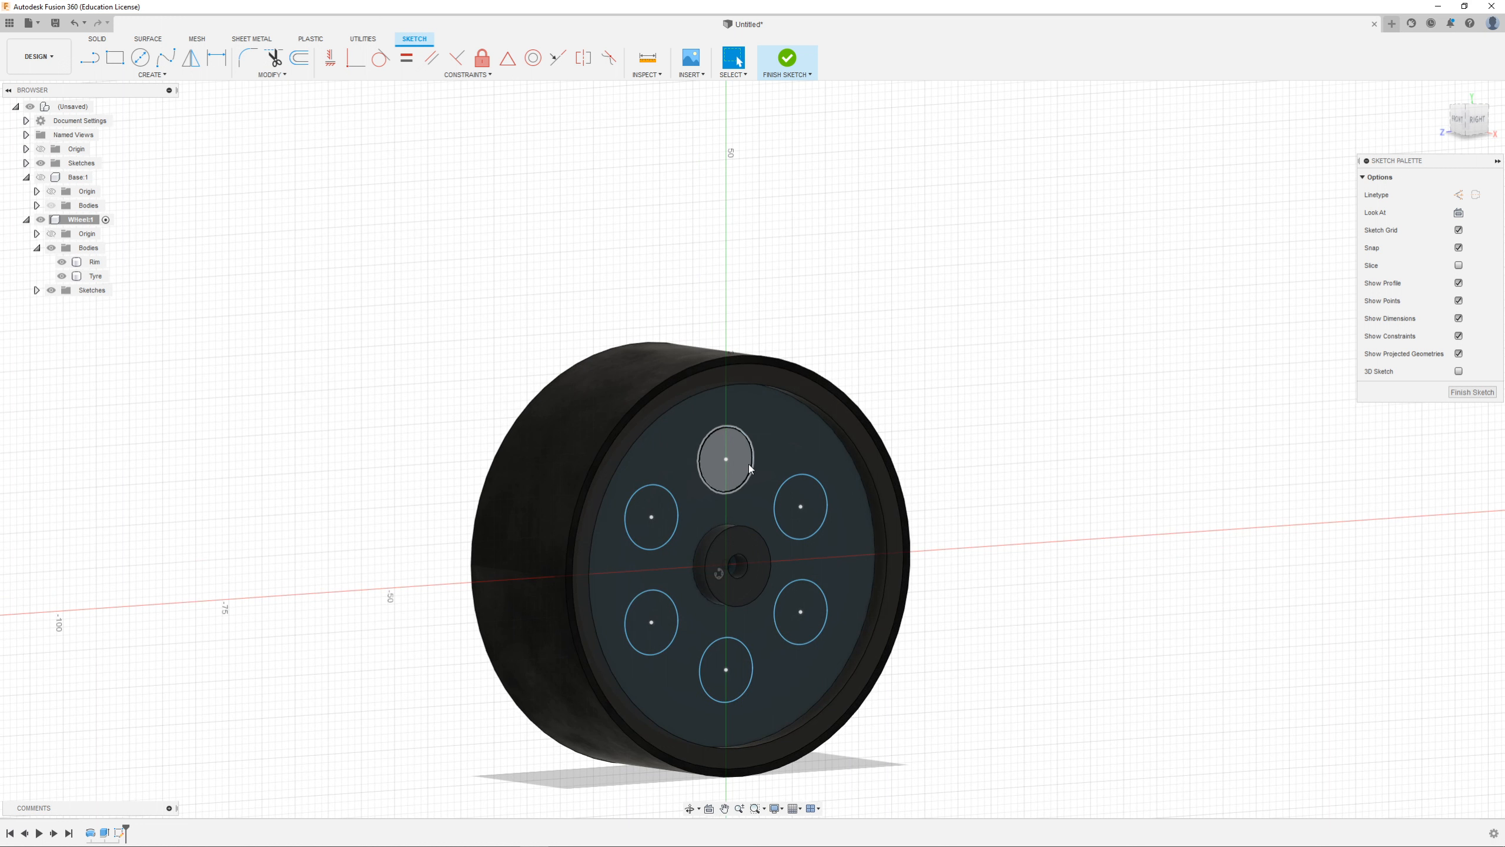
click(734, 474)
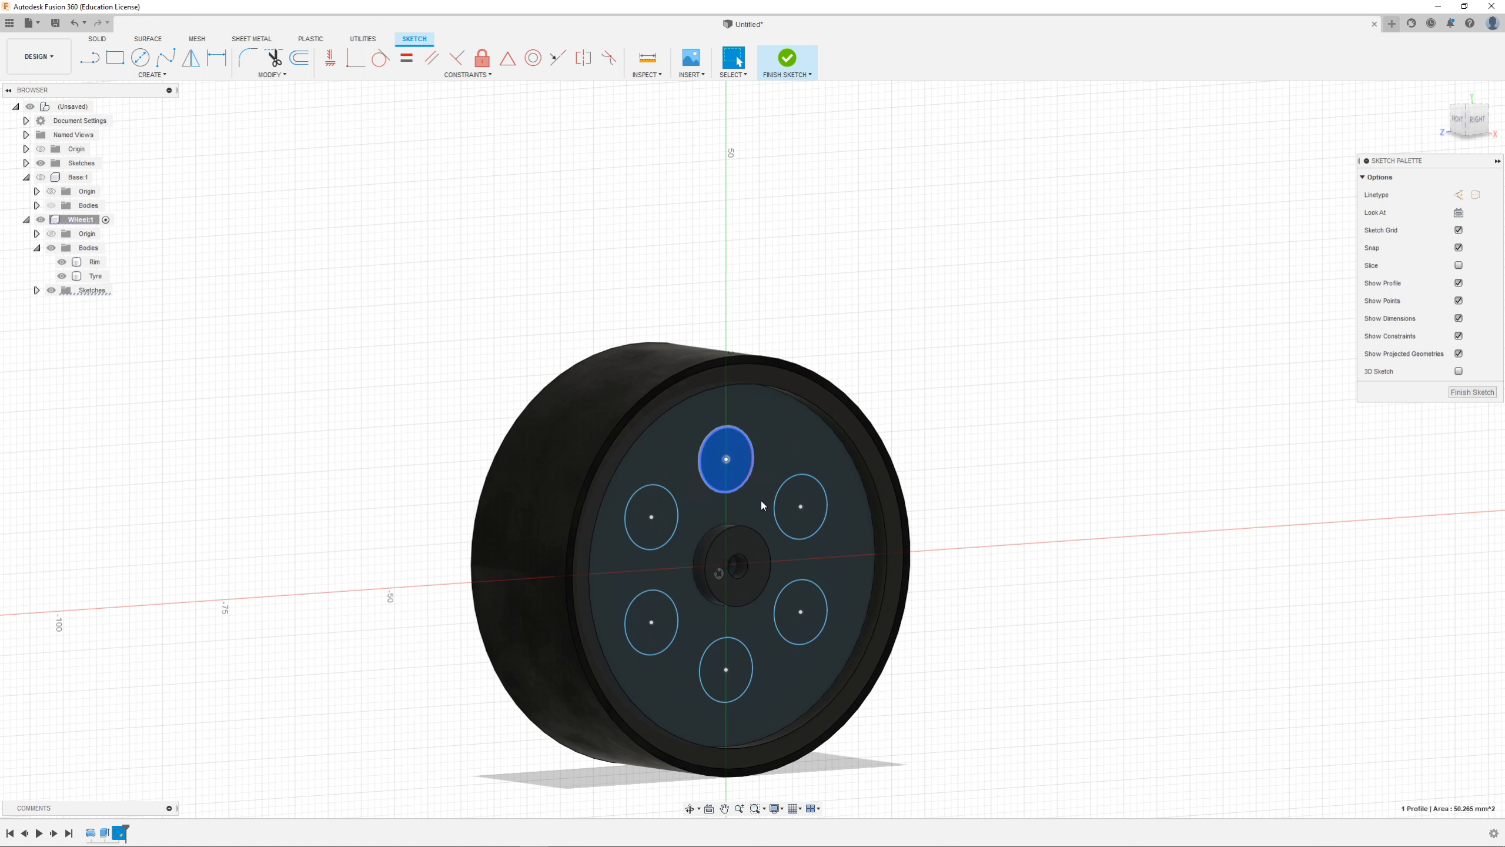
click(803, 509)
click(433, 234)
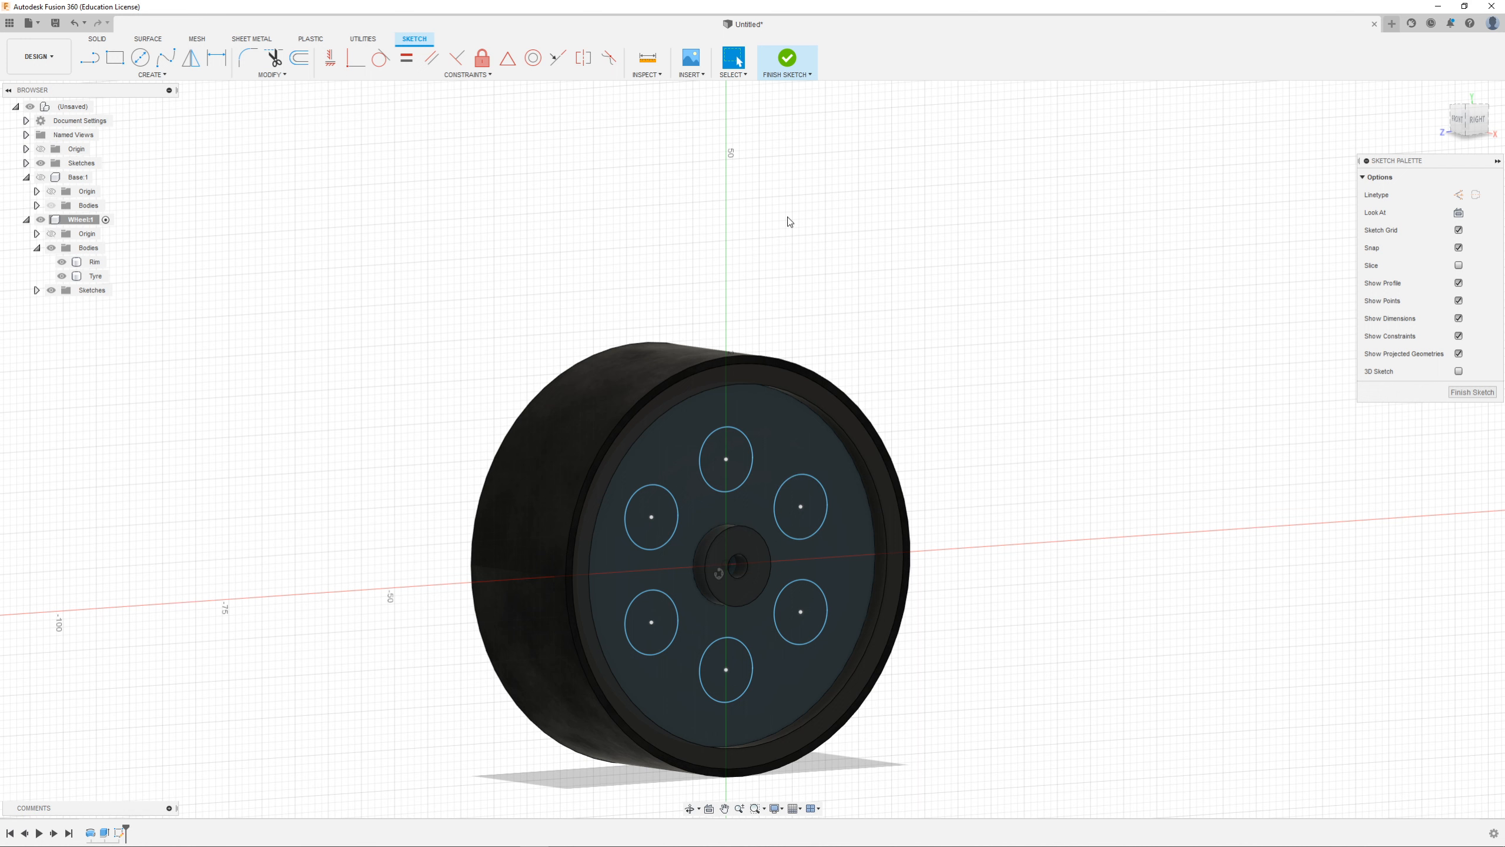
Step: Finish the sketch and extrude all six circle profiles as a cut through the rim's disc
click(786, 57)
key(e)
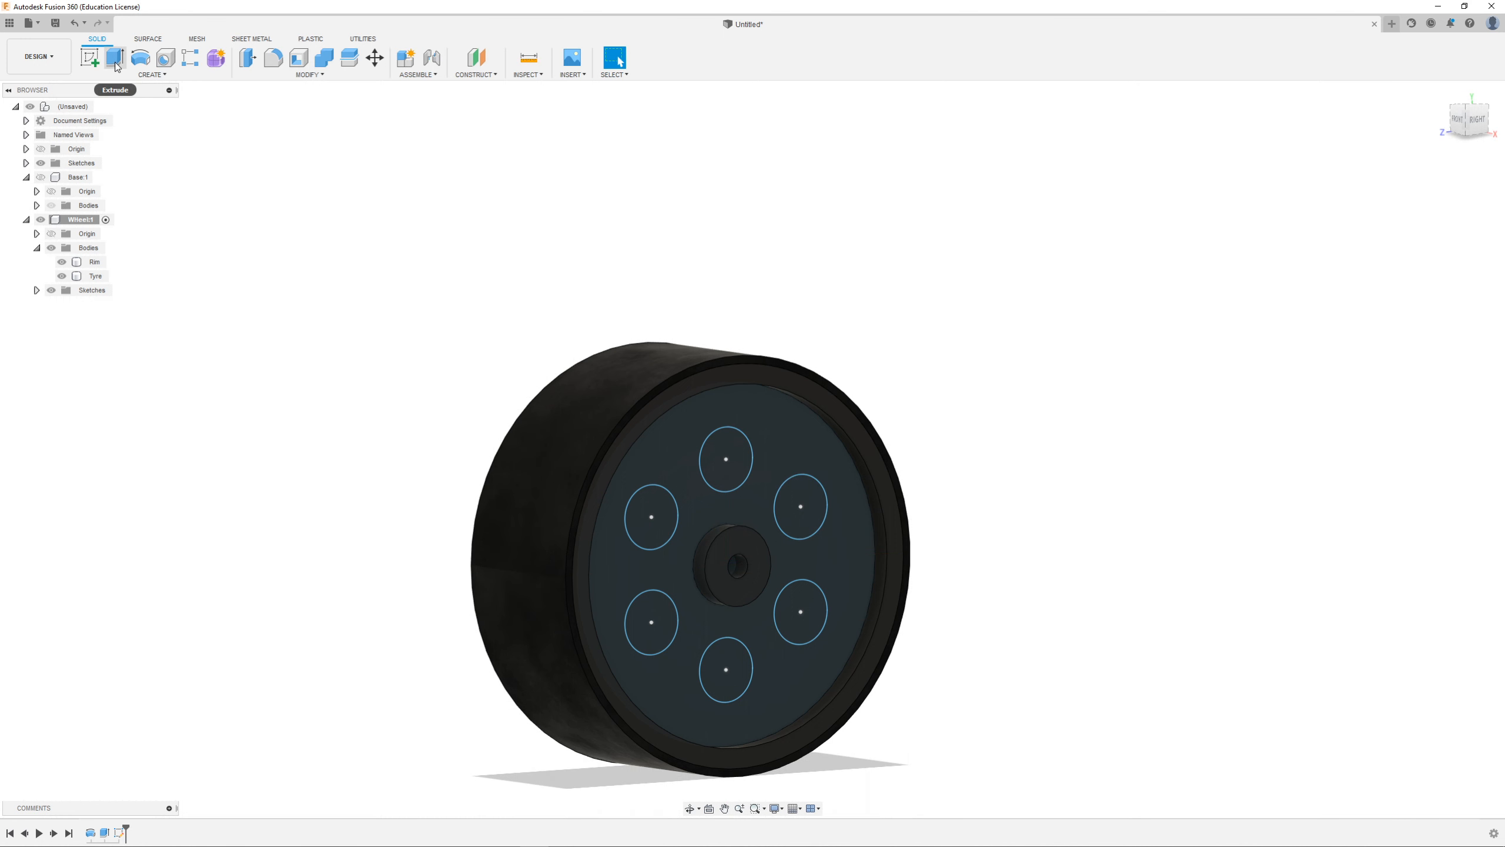
click(738, 454)
click(805, 515)
click(803, 611)
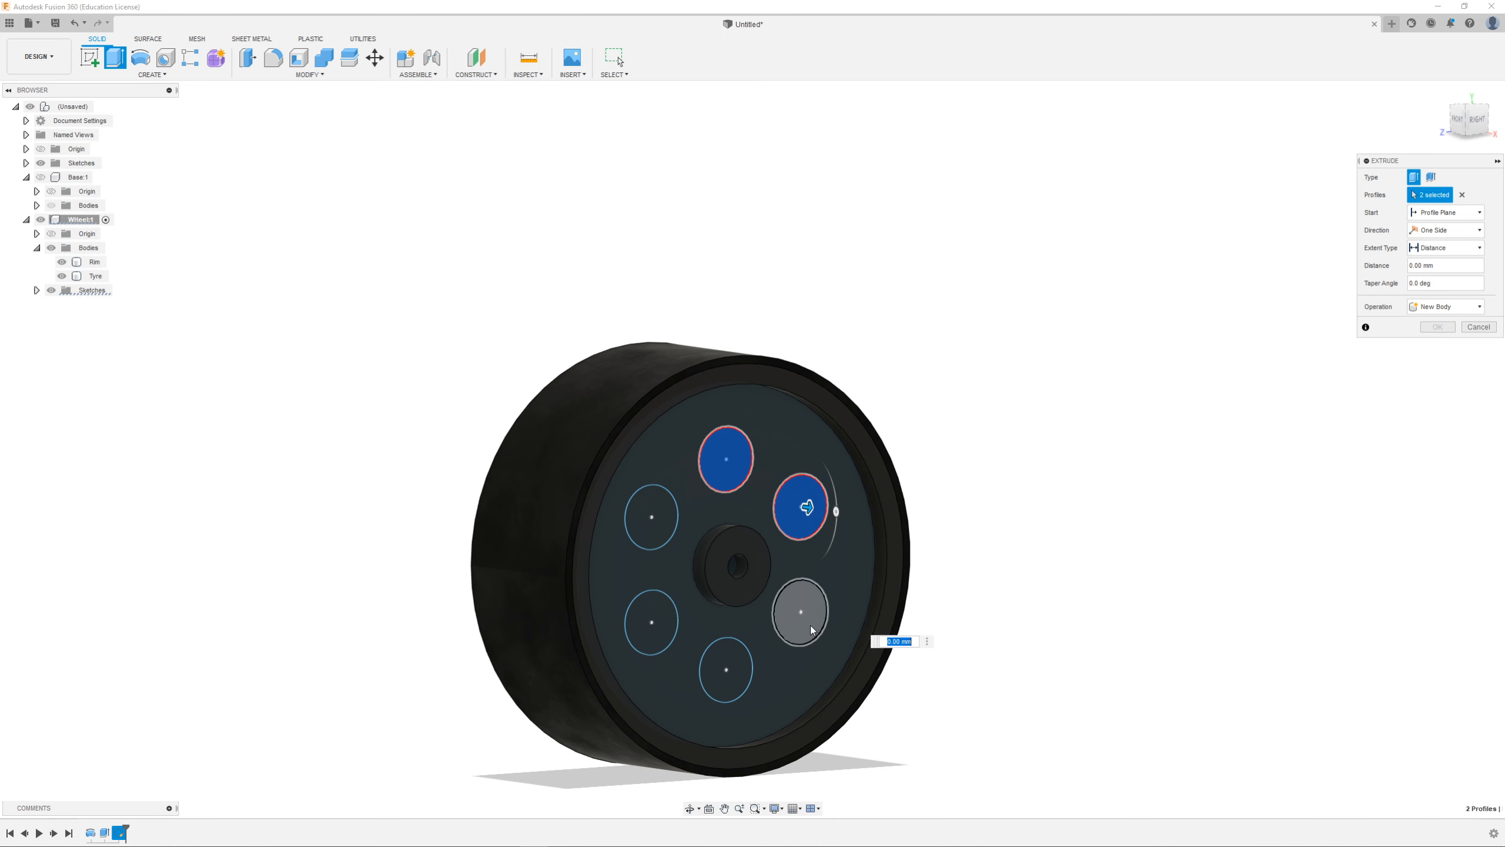
click(714, 673)
click(652, 622)
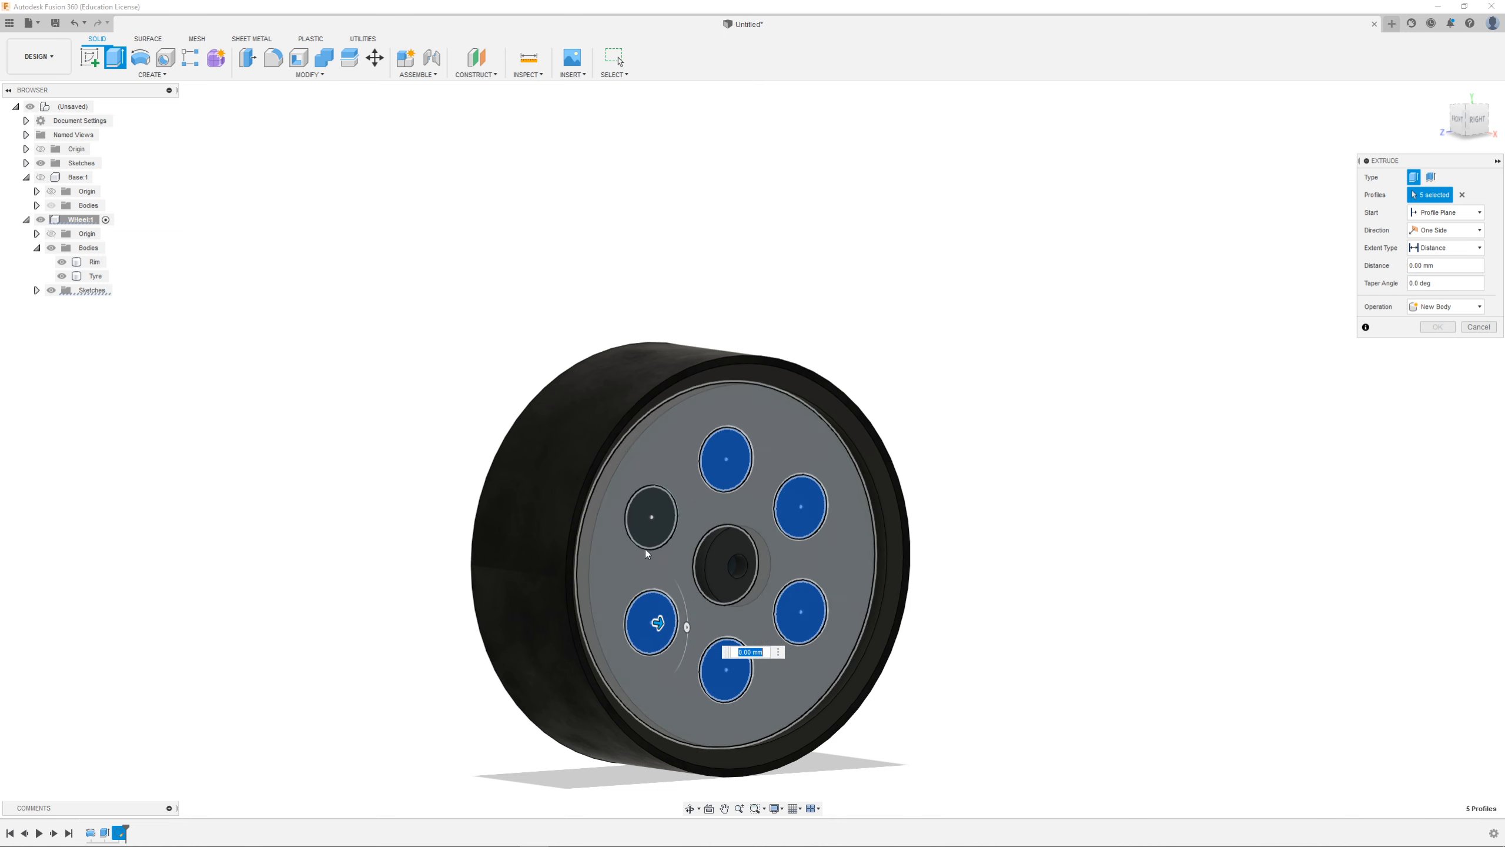
click(646, 515)
drag(658, 517, 479, 493)
key(Return)
Step: Examine the six holes in the rim from both sides of the wheel
click(787, 549)
shift+middle_drag(786, 549, 950, 538)
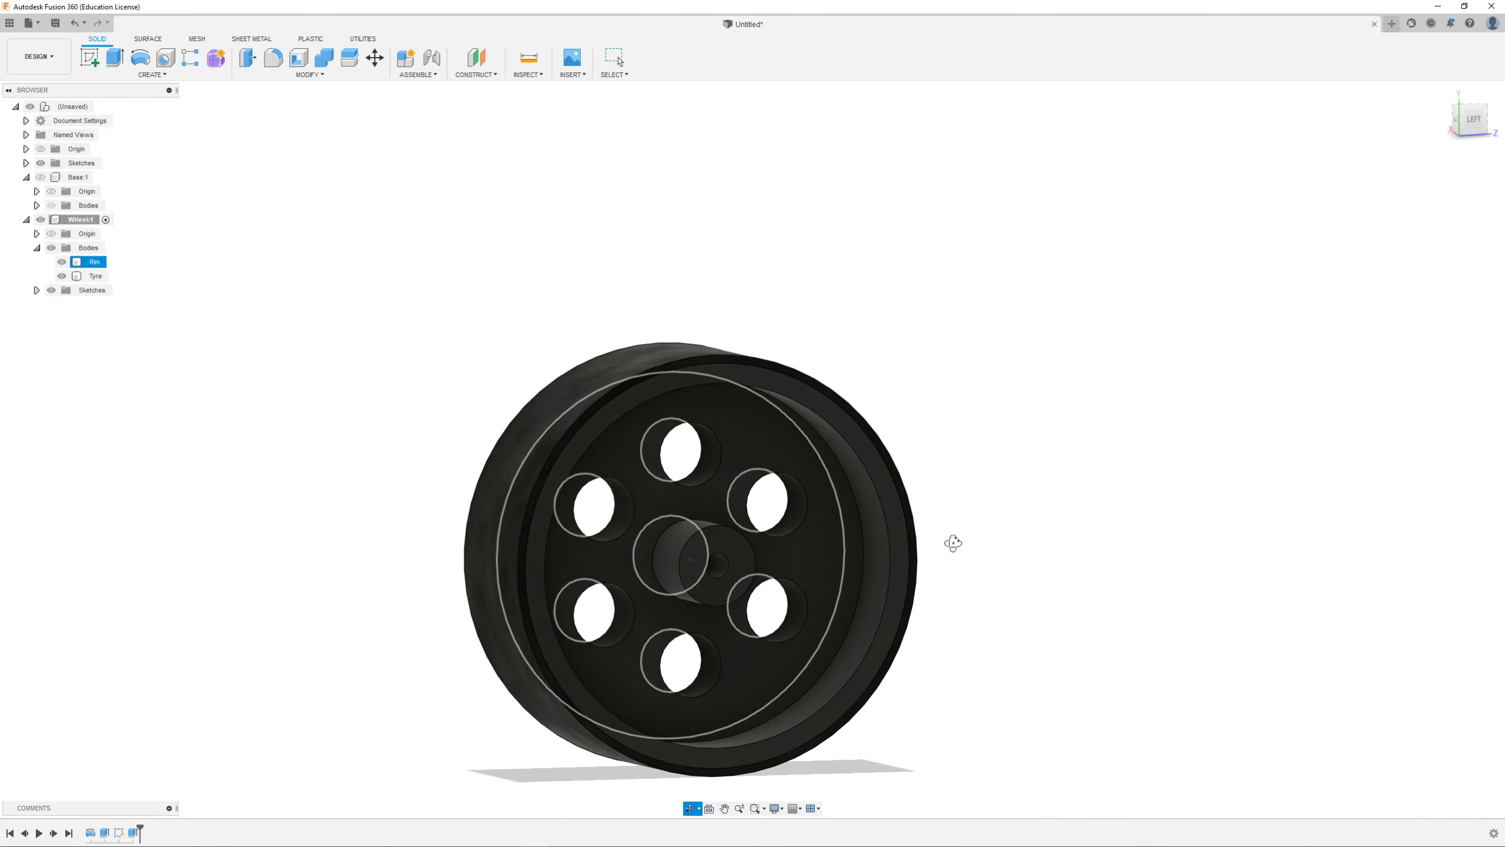
scroll(948, 569, up, 5)
shift+middle_drag(924, 614, 720, 599)
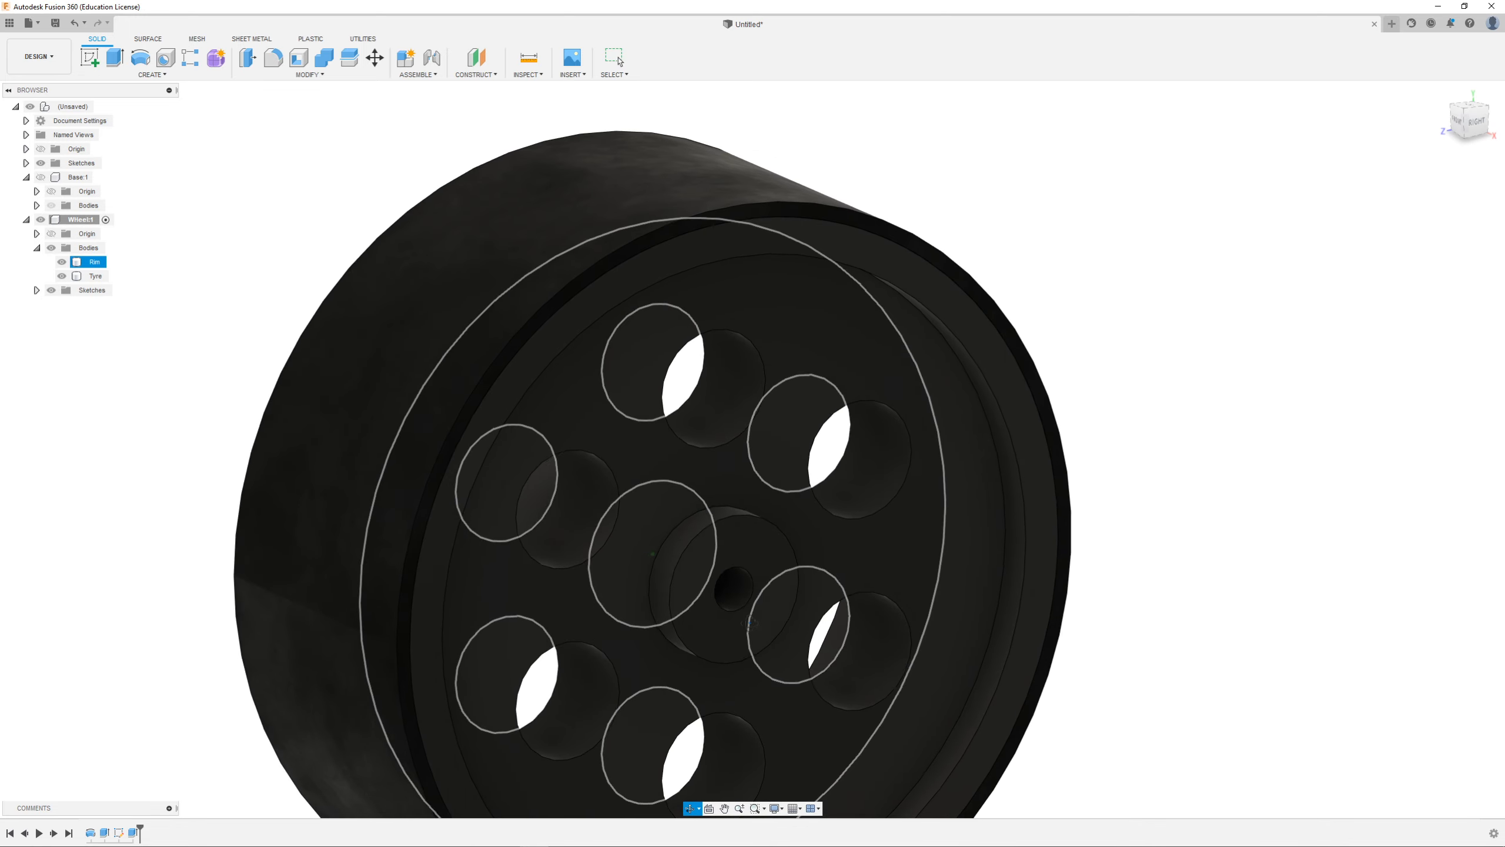
scroll(1050, 451, down, 3)
shift+middle_drag(872, 579, 1099, 430)
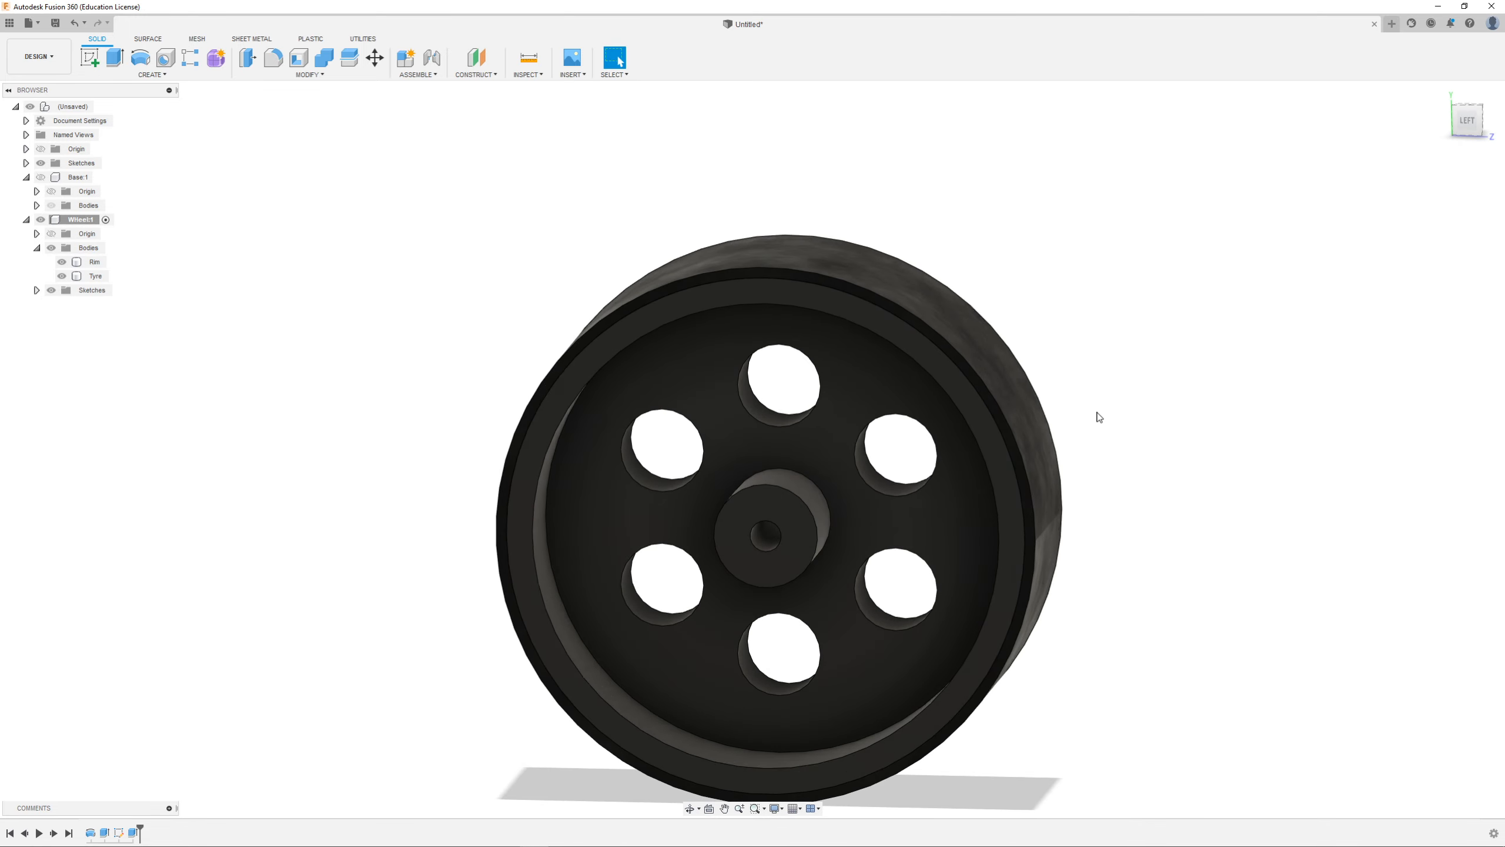
Step: Show the Base component and hide the Wheel component
scroll(1078, 382, up, 3)
scroll(1050, 441, down, 5)
shift+middle_drag(1109, 496, 986, 547)
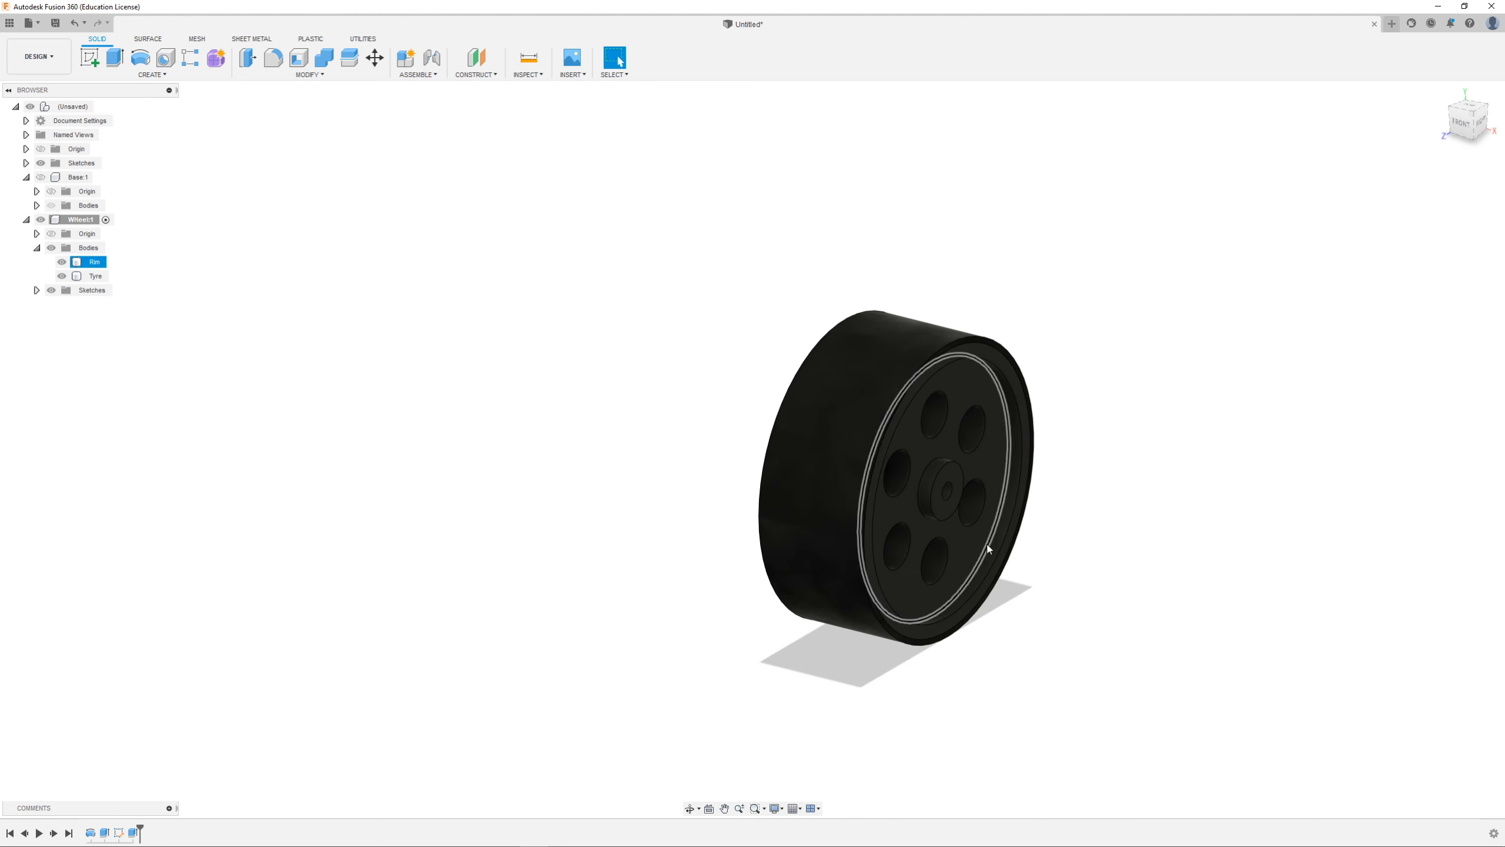
click(41, 177)
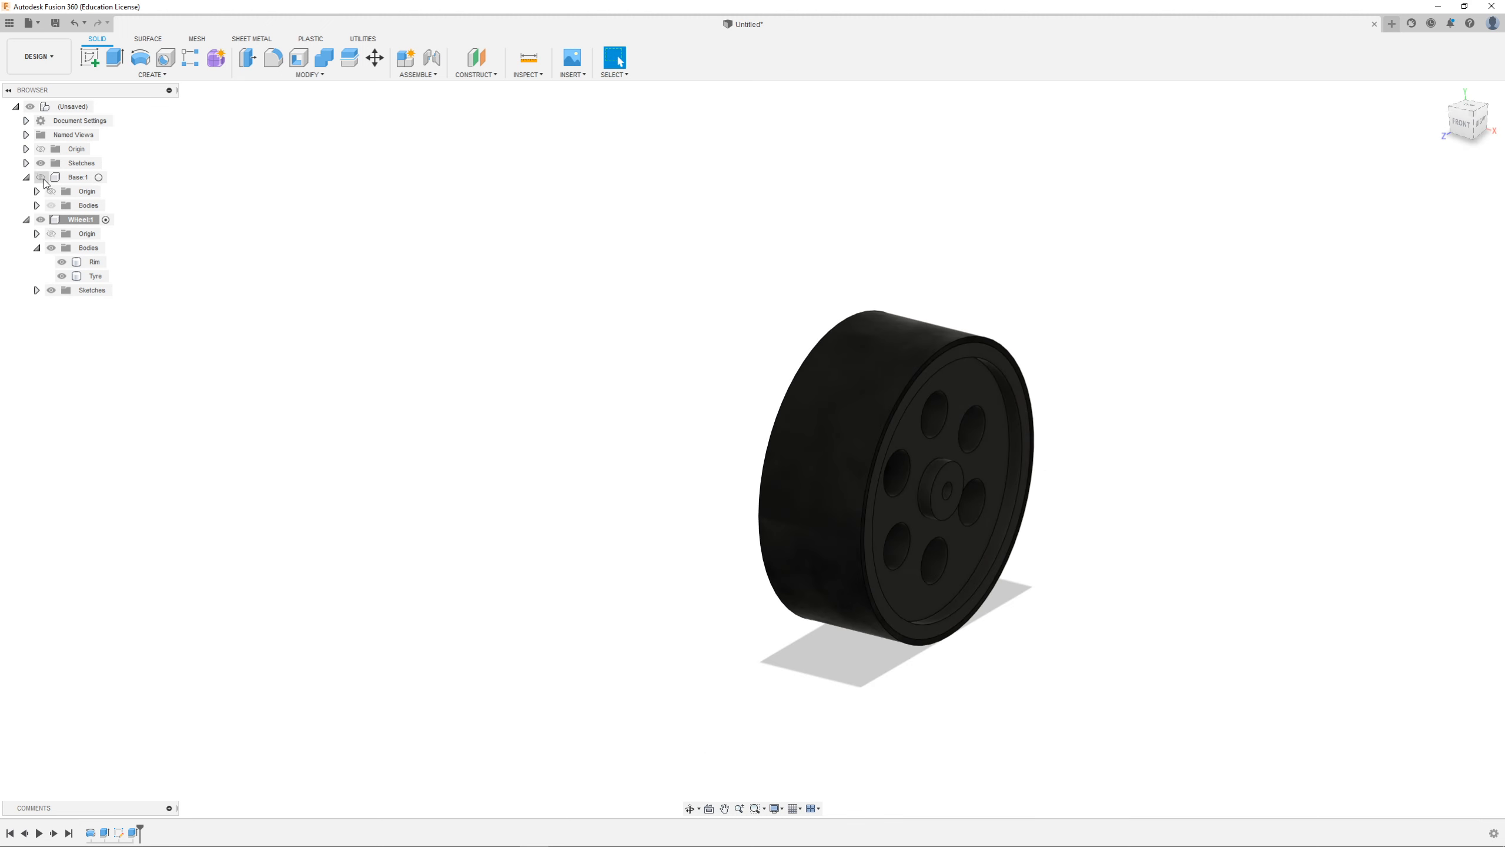
scroll(849, 418, down, 2)
scroll(1094, 583, up, 2)
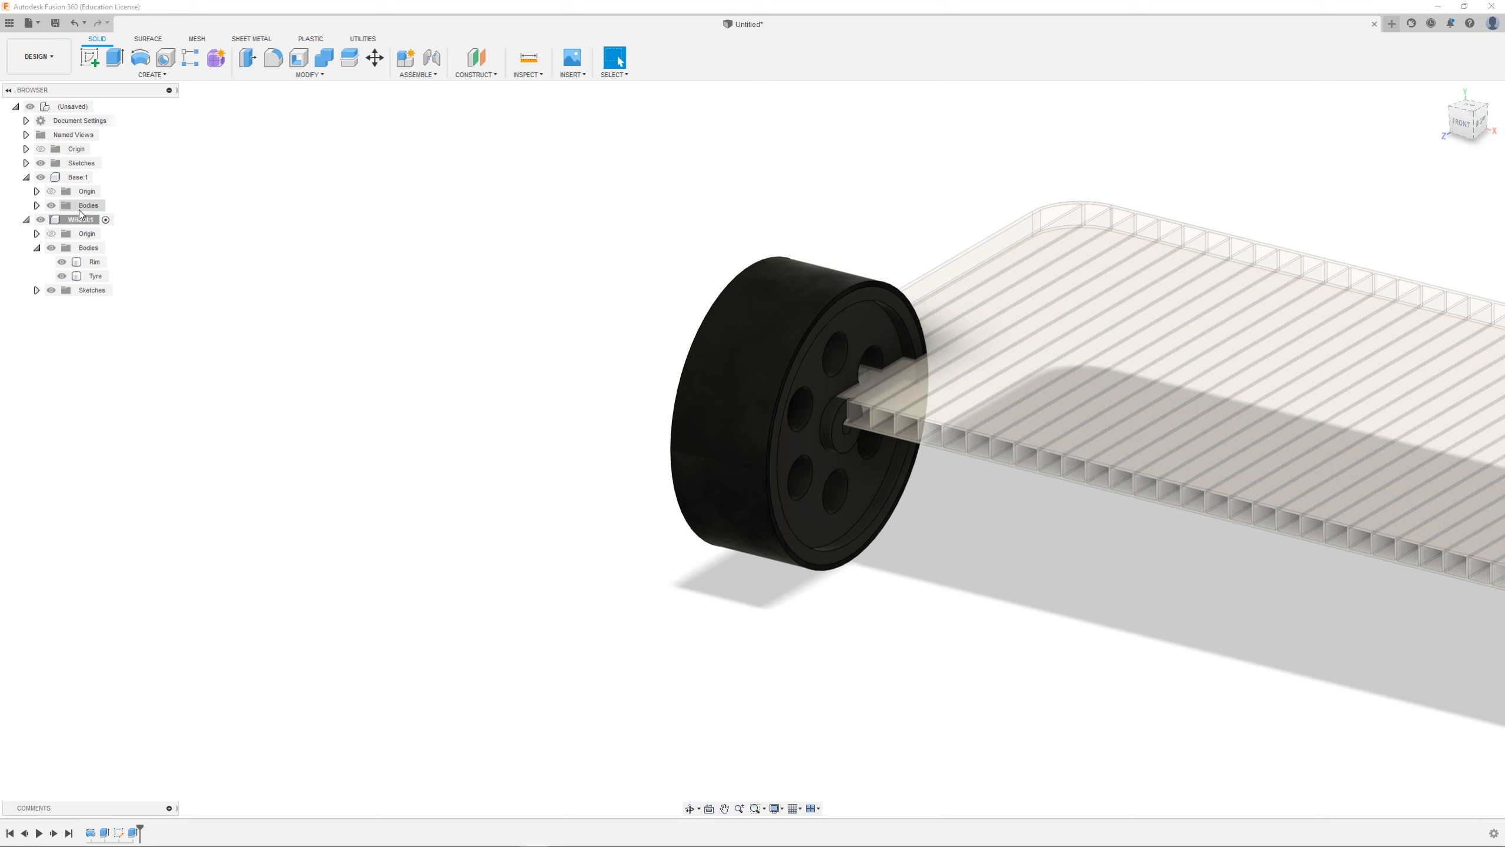
click(51, 221)
click(40, 219)
scroll(978, 570, down, 2)
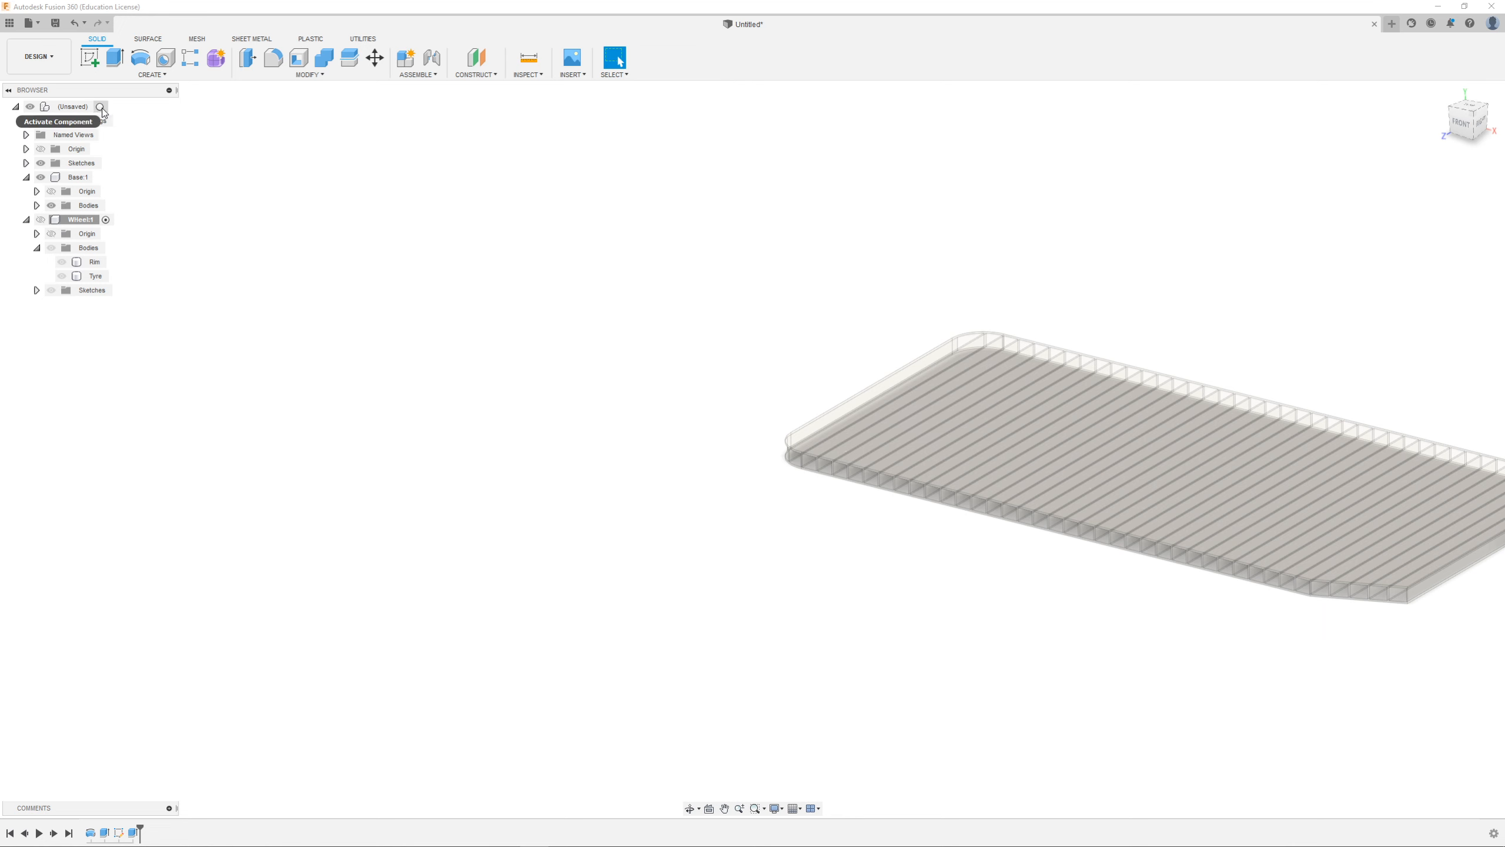
Step: Activate the top-level component of the design
click(101, 107)
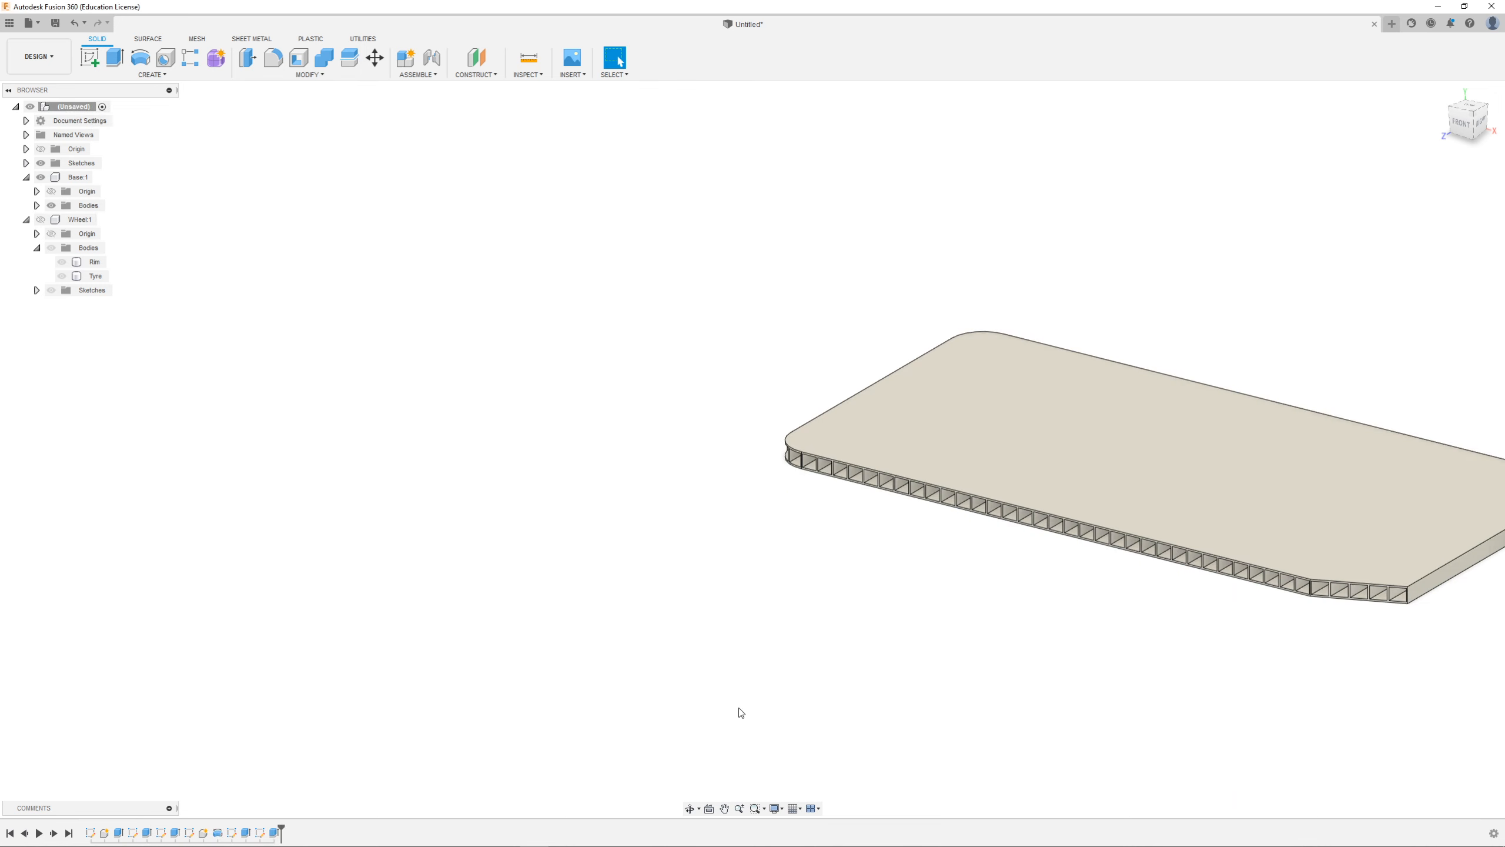
scroll(558, 512, down, 5)
scroll(816, 646, up, 4)
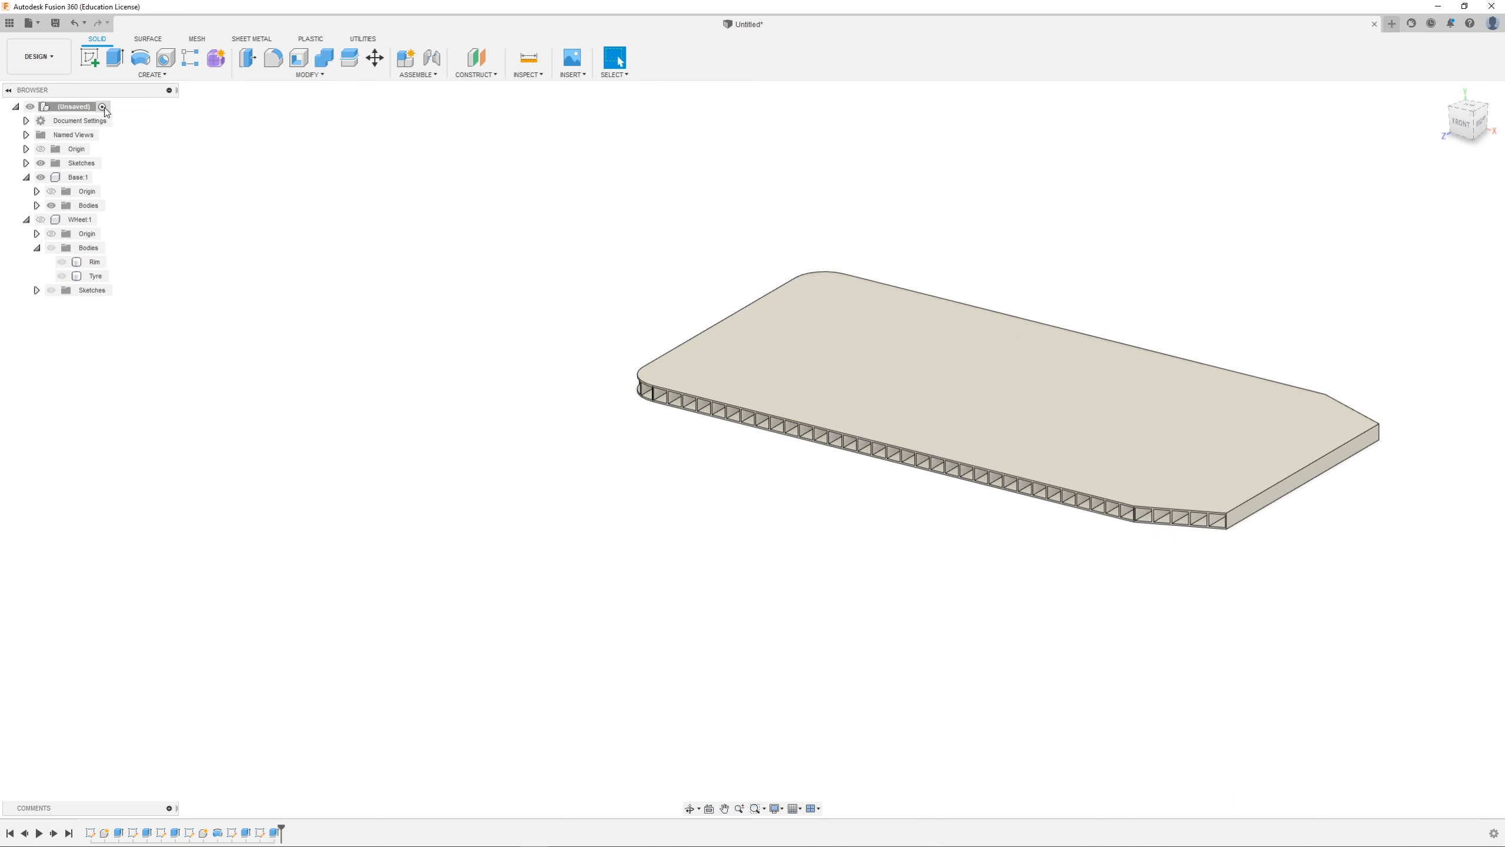
scroll(658, 470, up, 2)
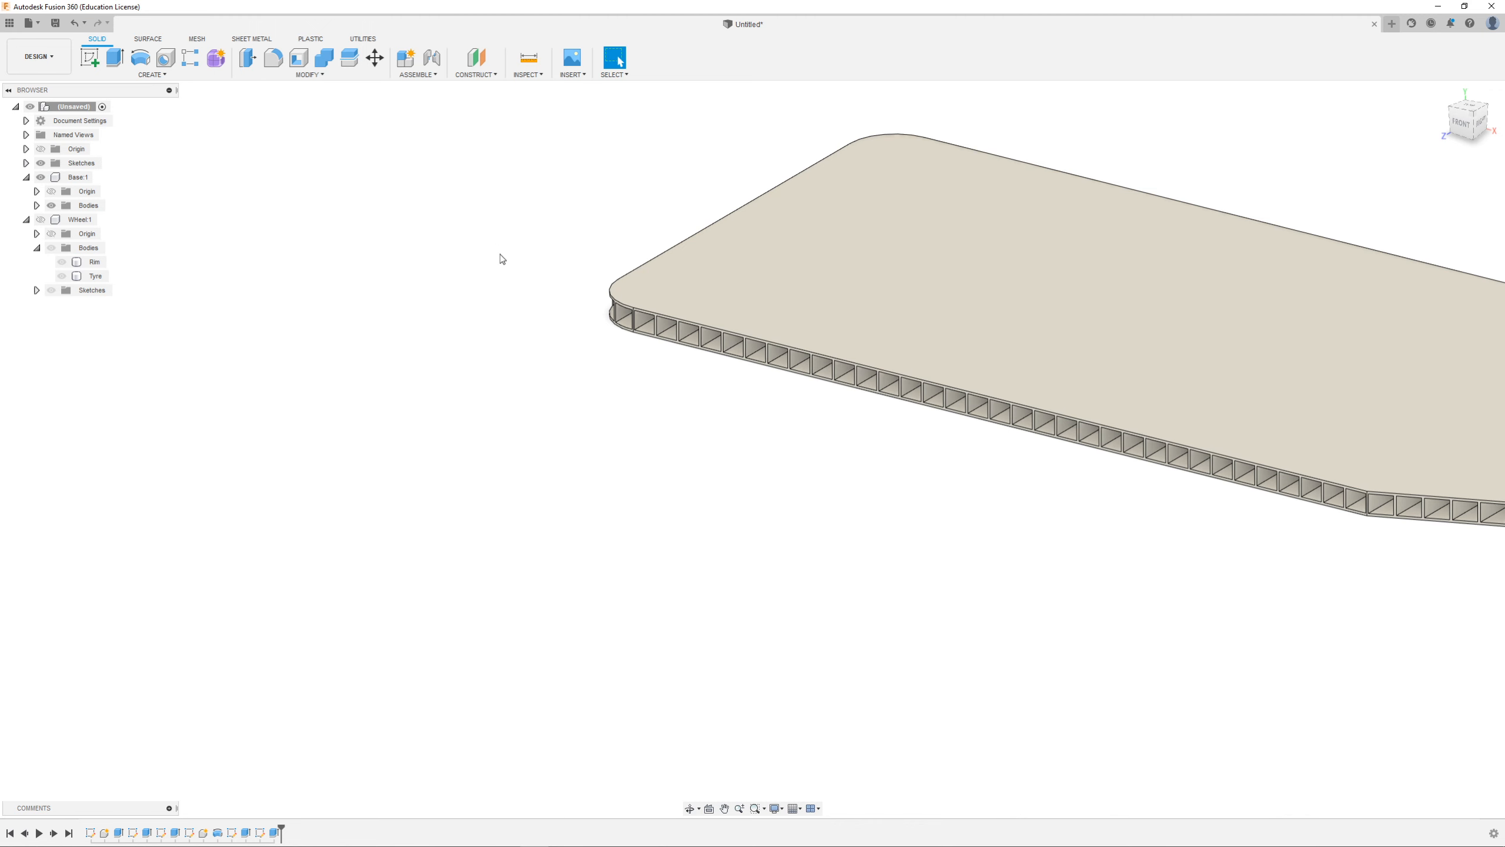
Step: Start a sketch on the front plane along the open-celled long edge of the base
click(92, 59)
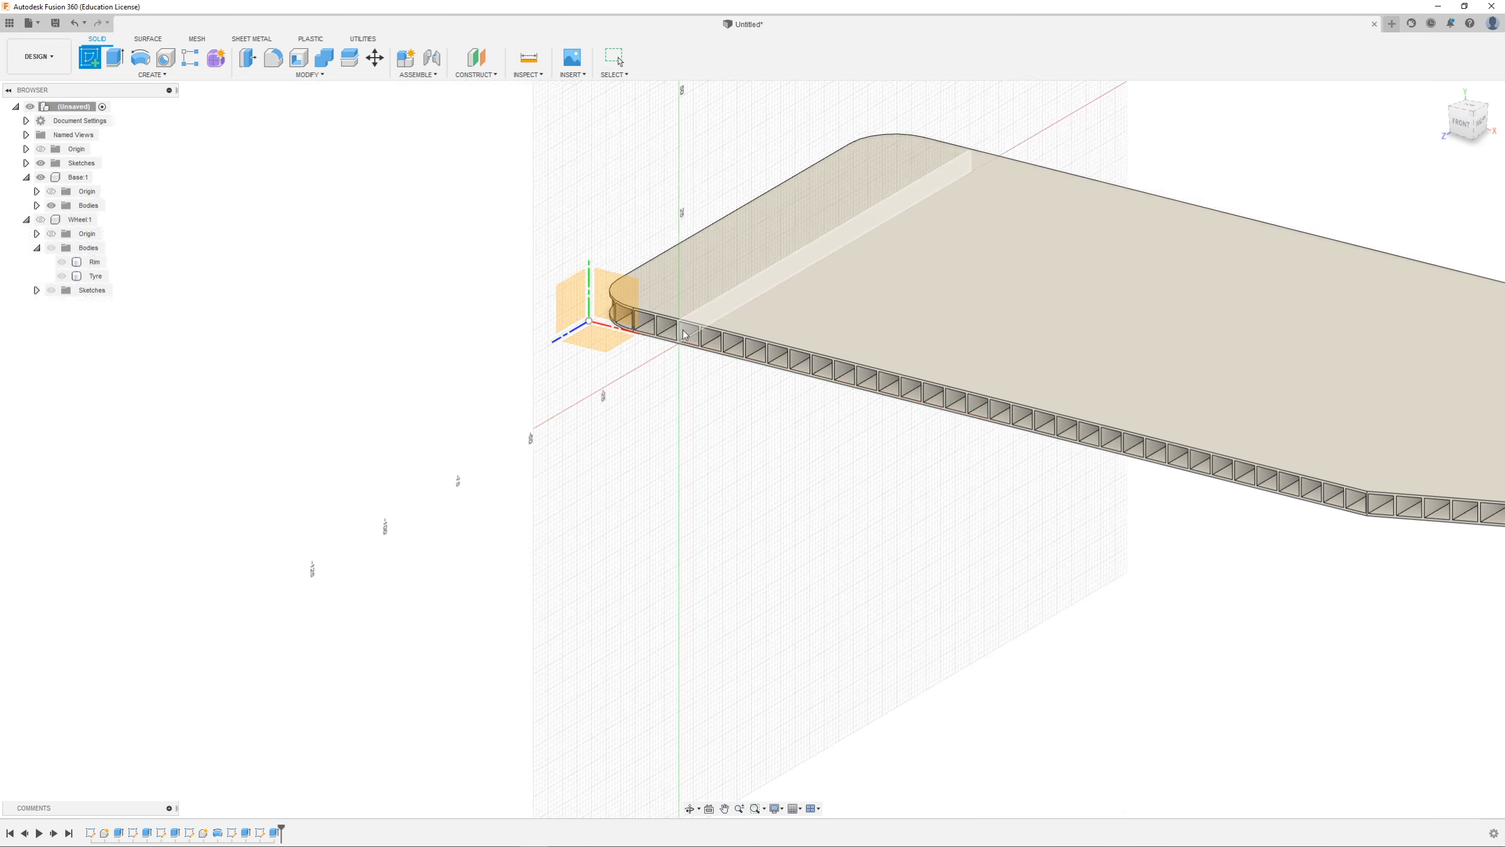
click(629, 357)
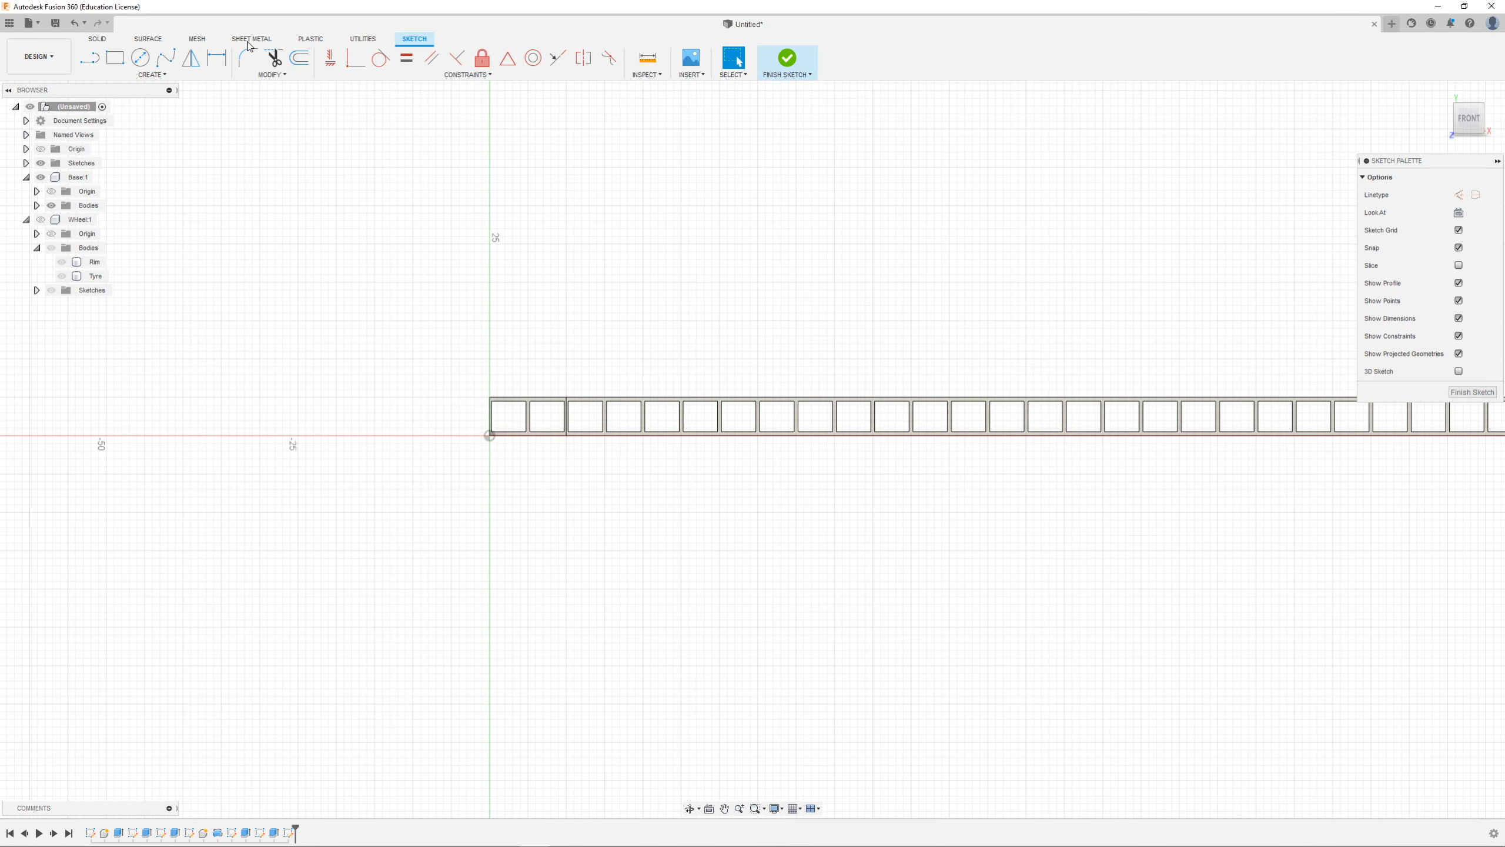
click(141, 58)
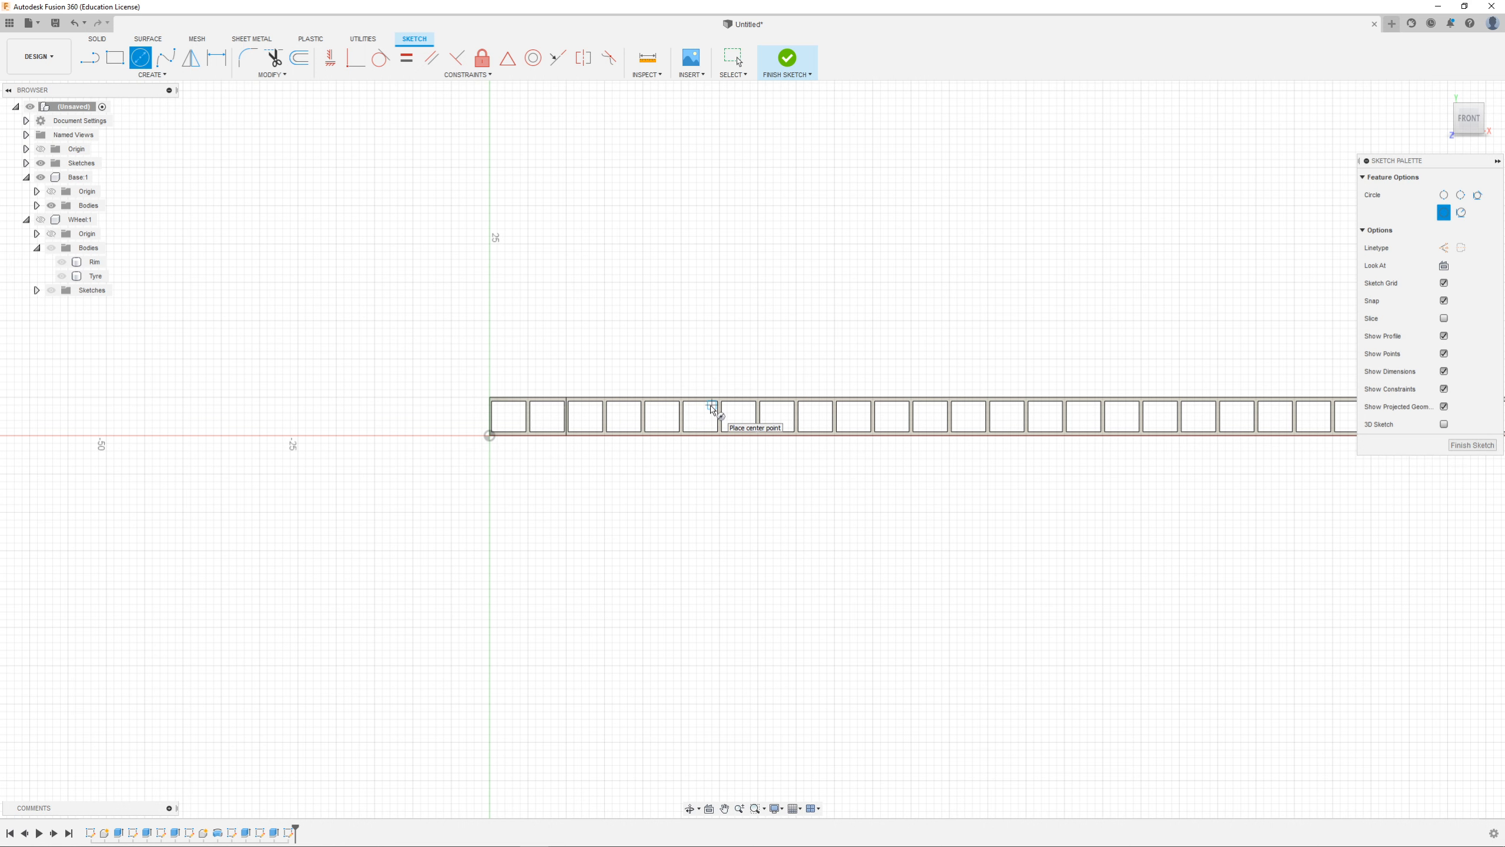
scroll(699, 414, up, 2)
scroll(699, 414, up, 2)
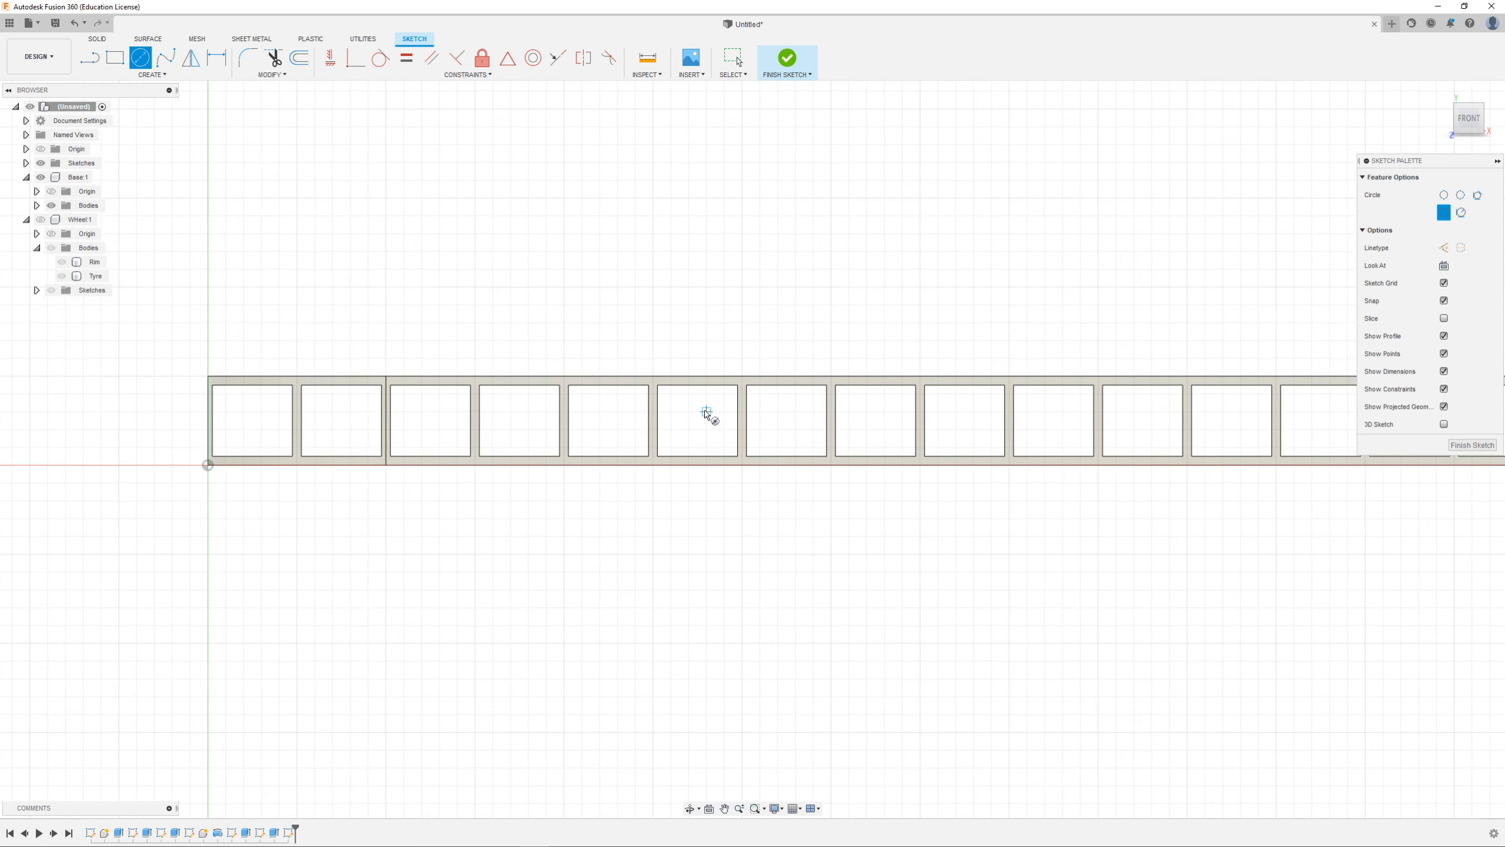
scroll(537, 629, down, 2)
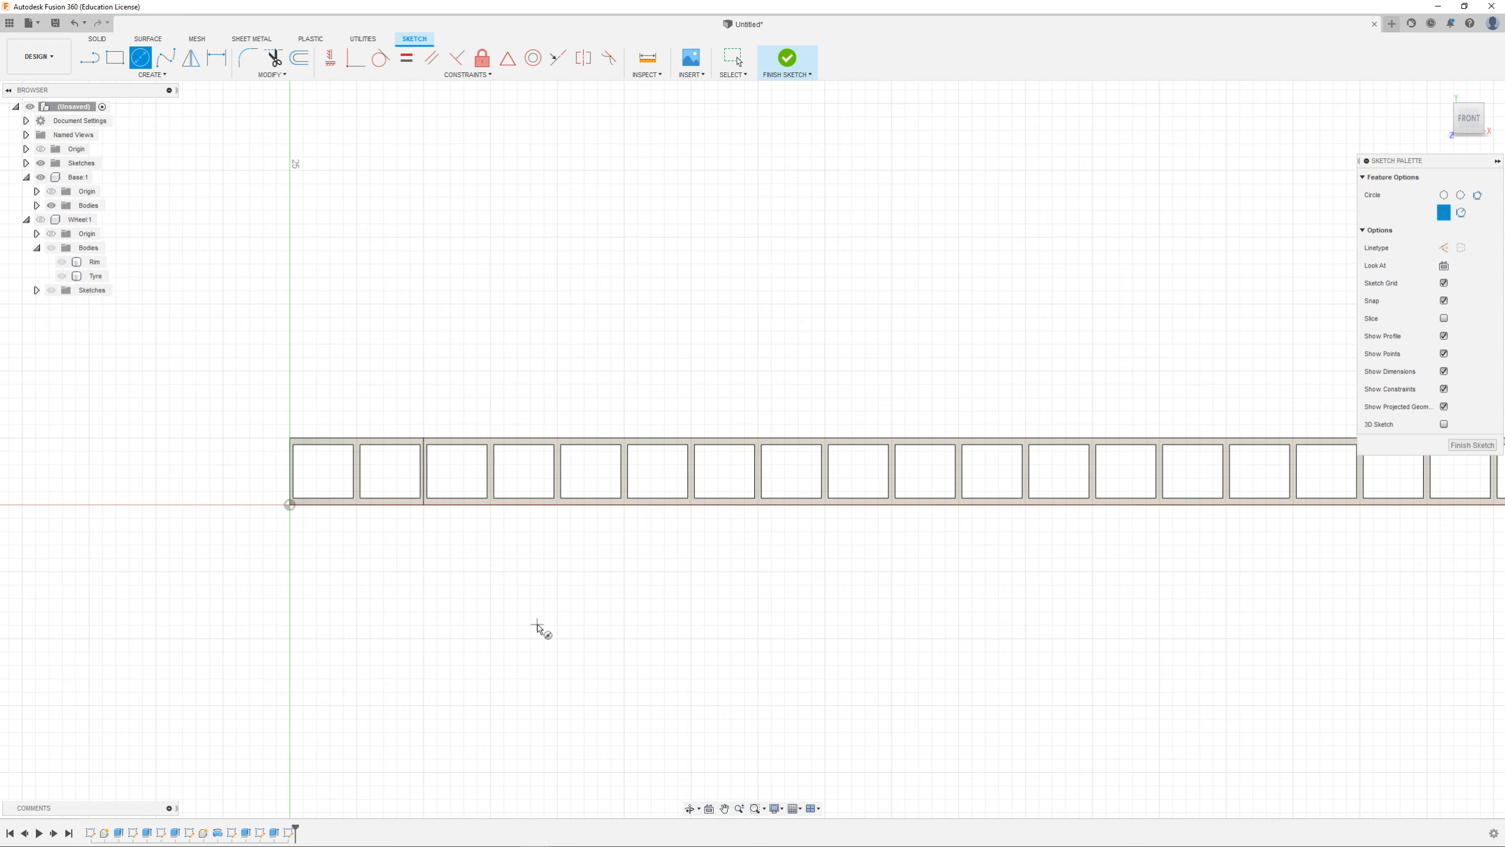
scroll(625, 500, up, 3)
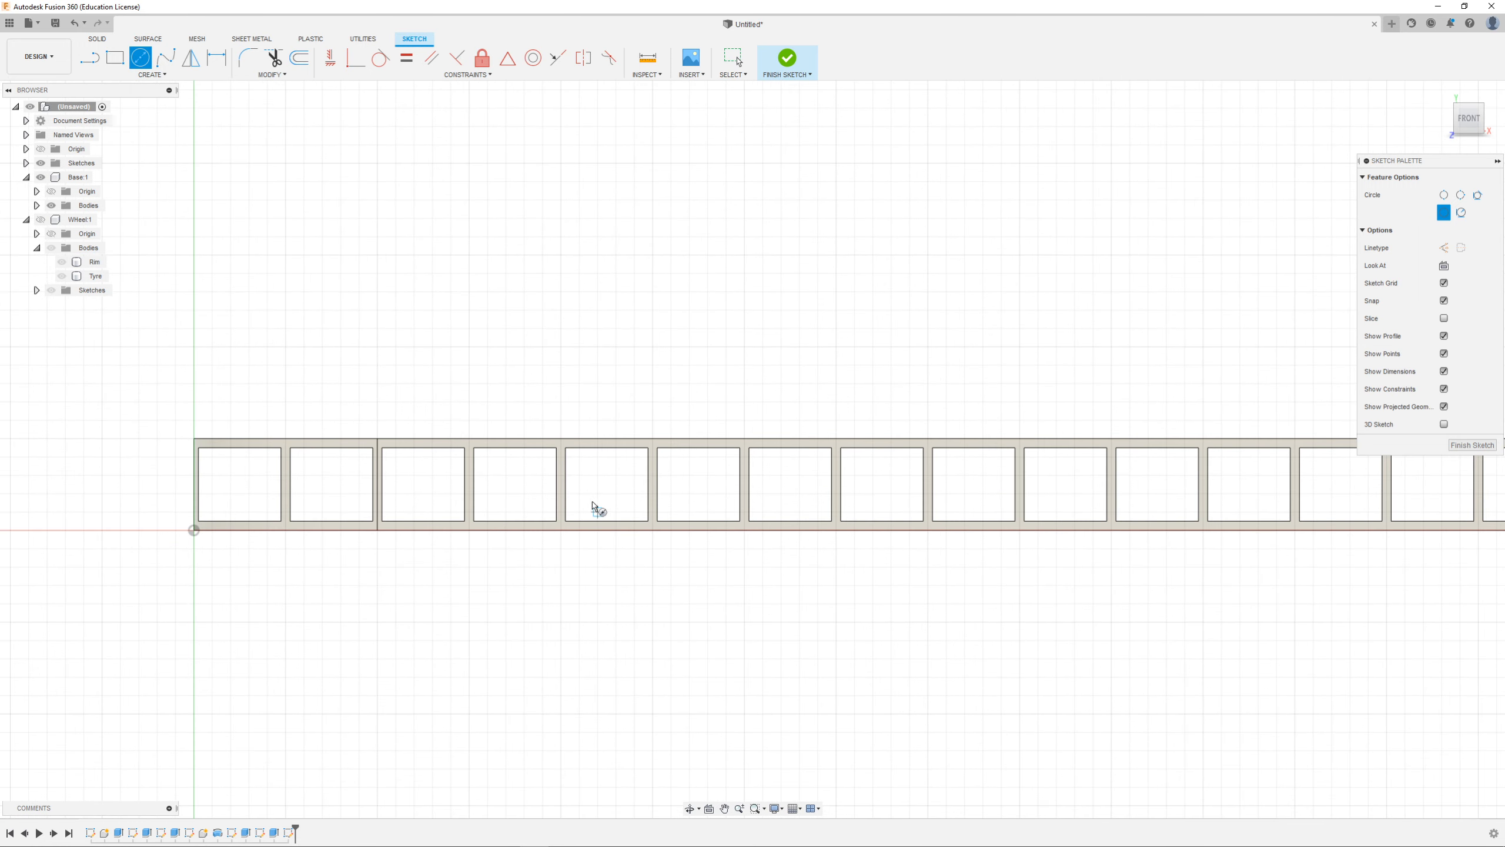
Step: Measure the inner height of one of the base's cells
click(648, 59)
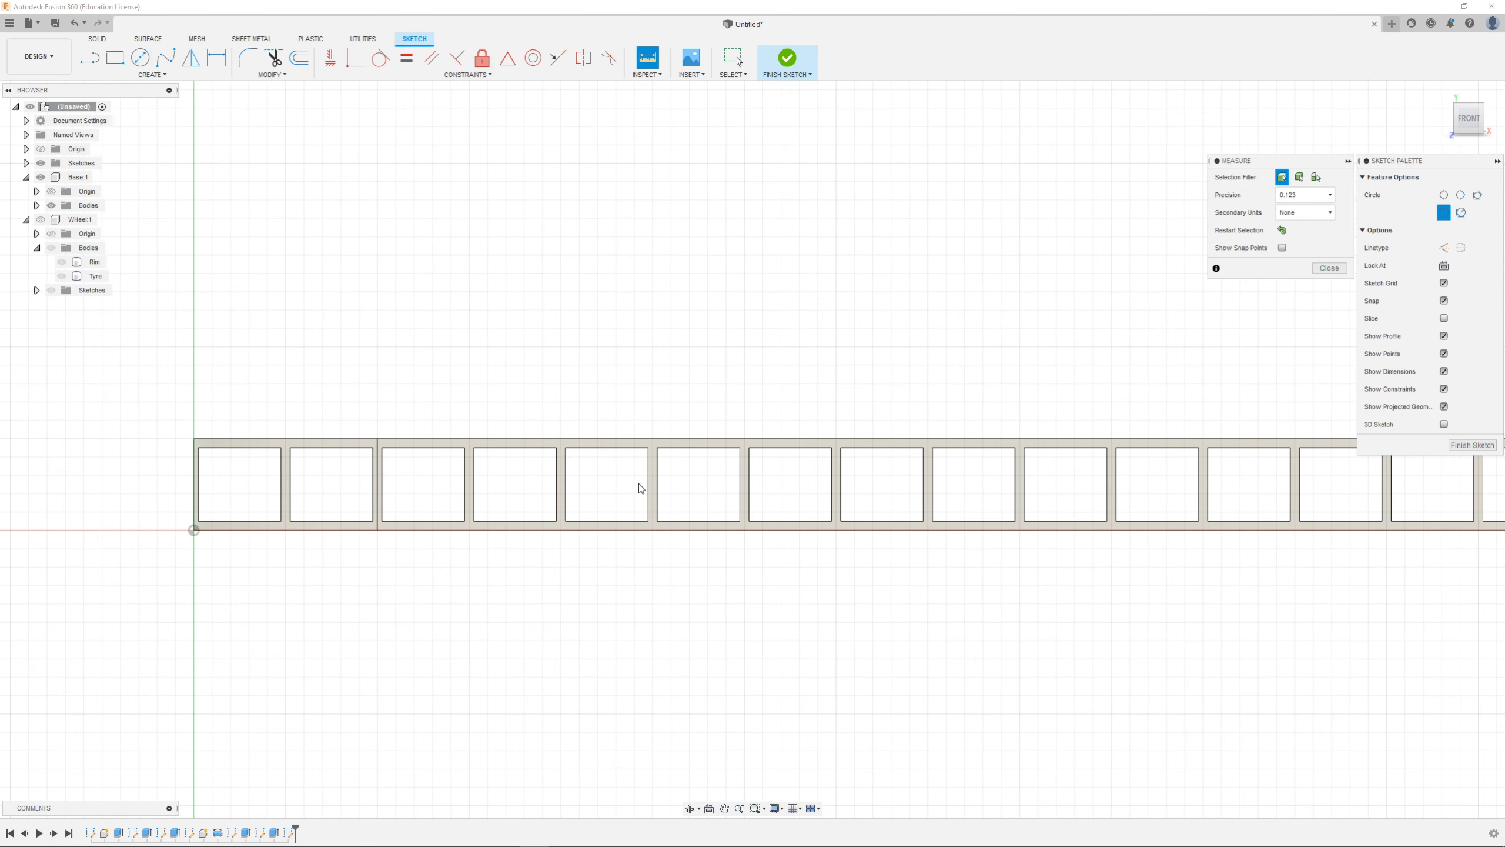
click(616, 452)
click(615, 519)
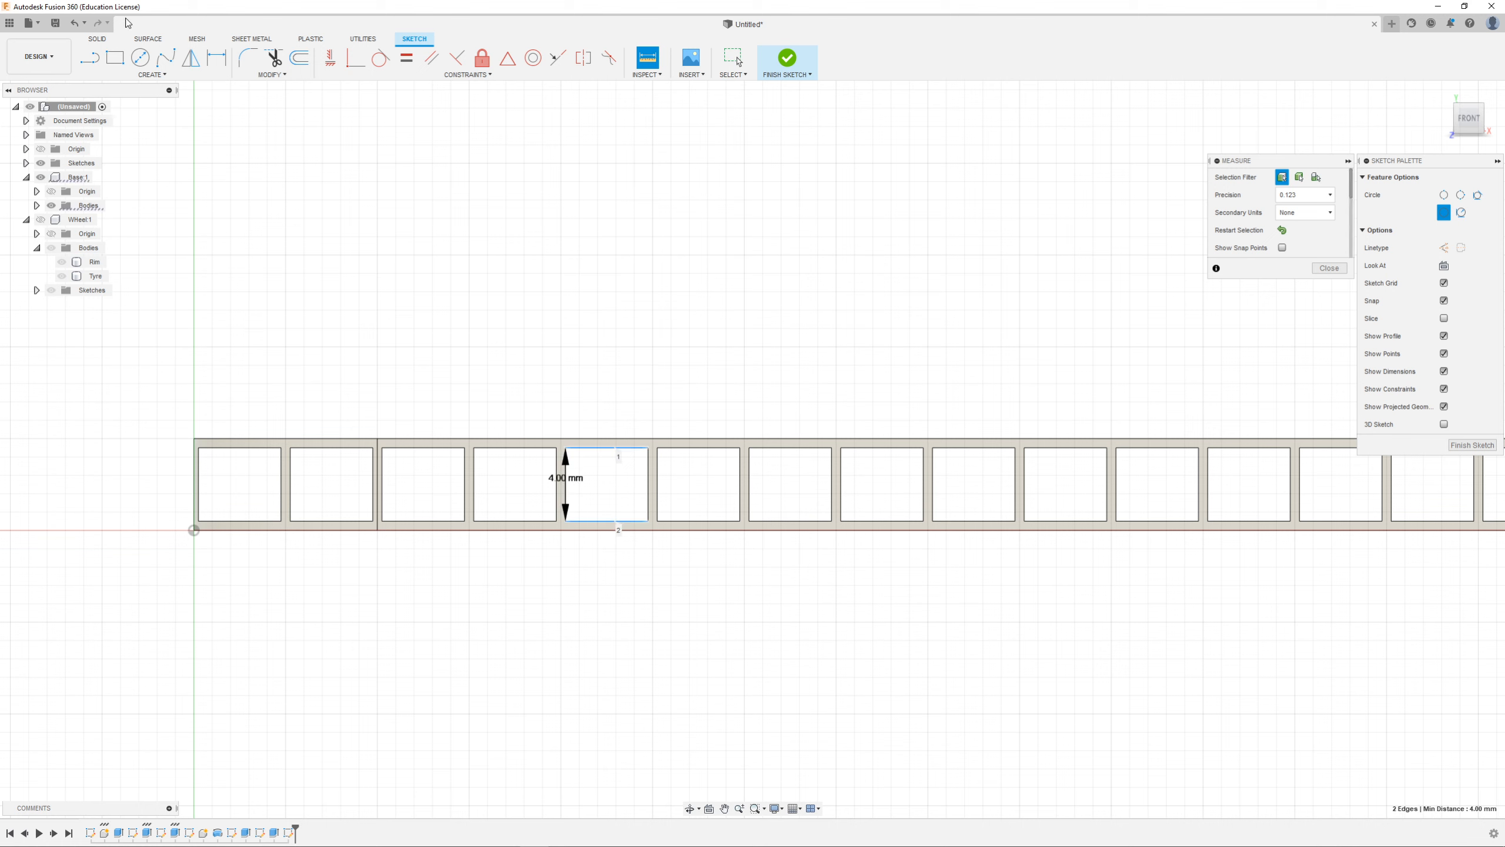
Step: Sketch two concentric circles of 4 mm and 3 mm diameter above the base and finish the sketch
click(140, 58)
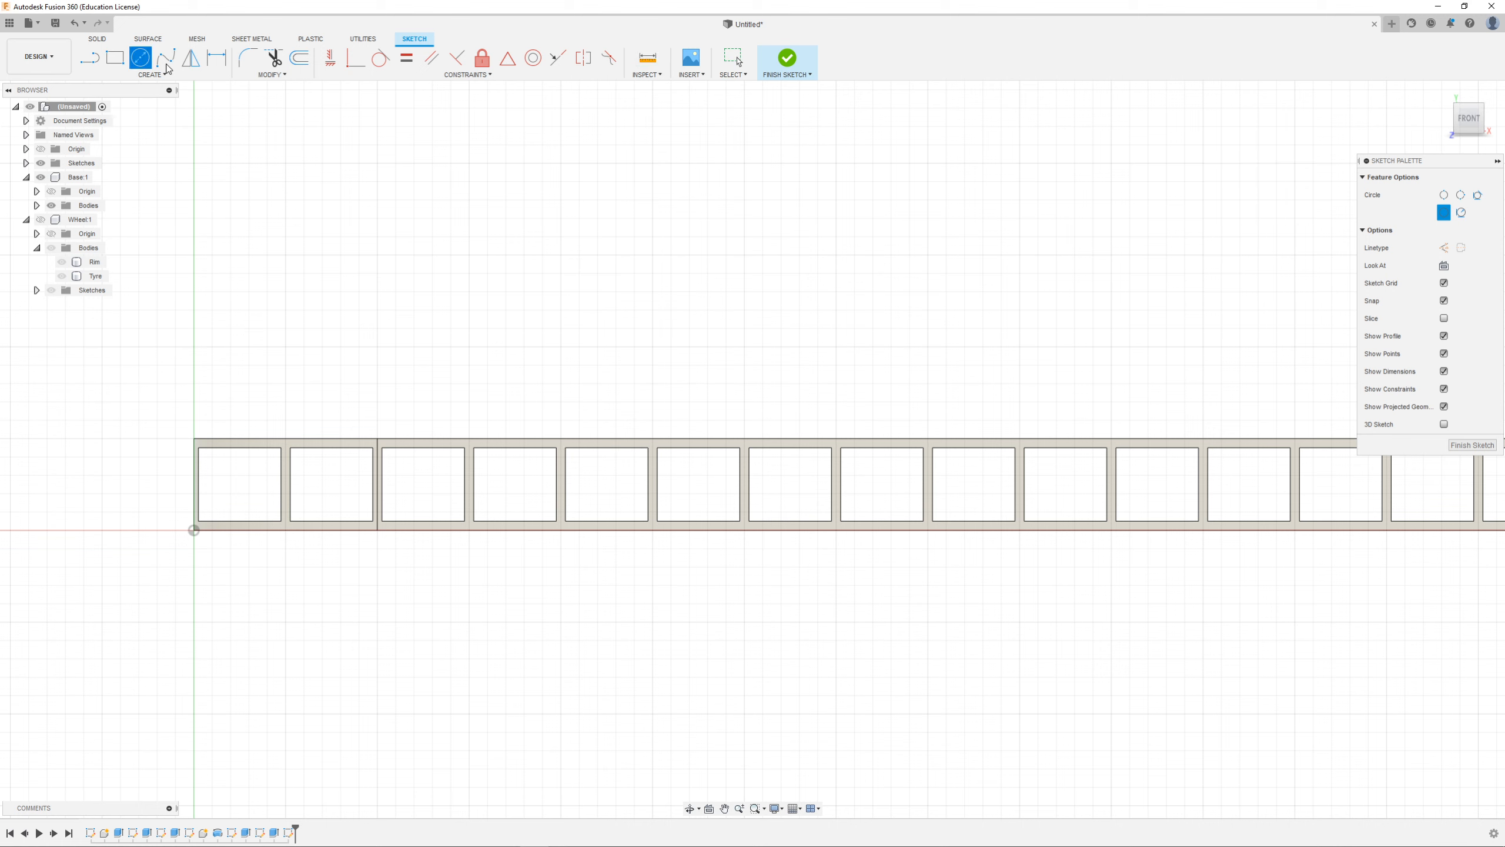
click(653, 255)
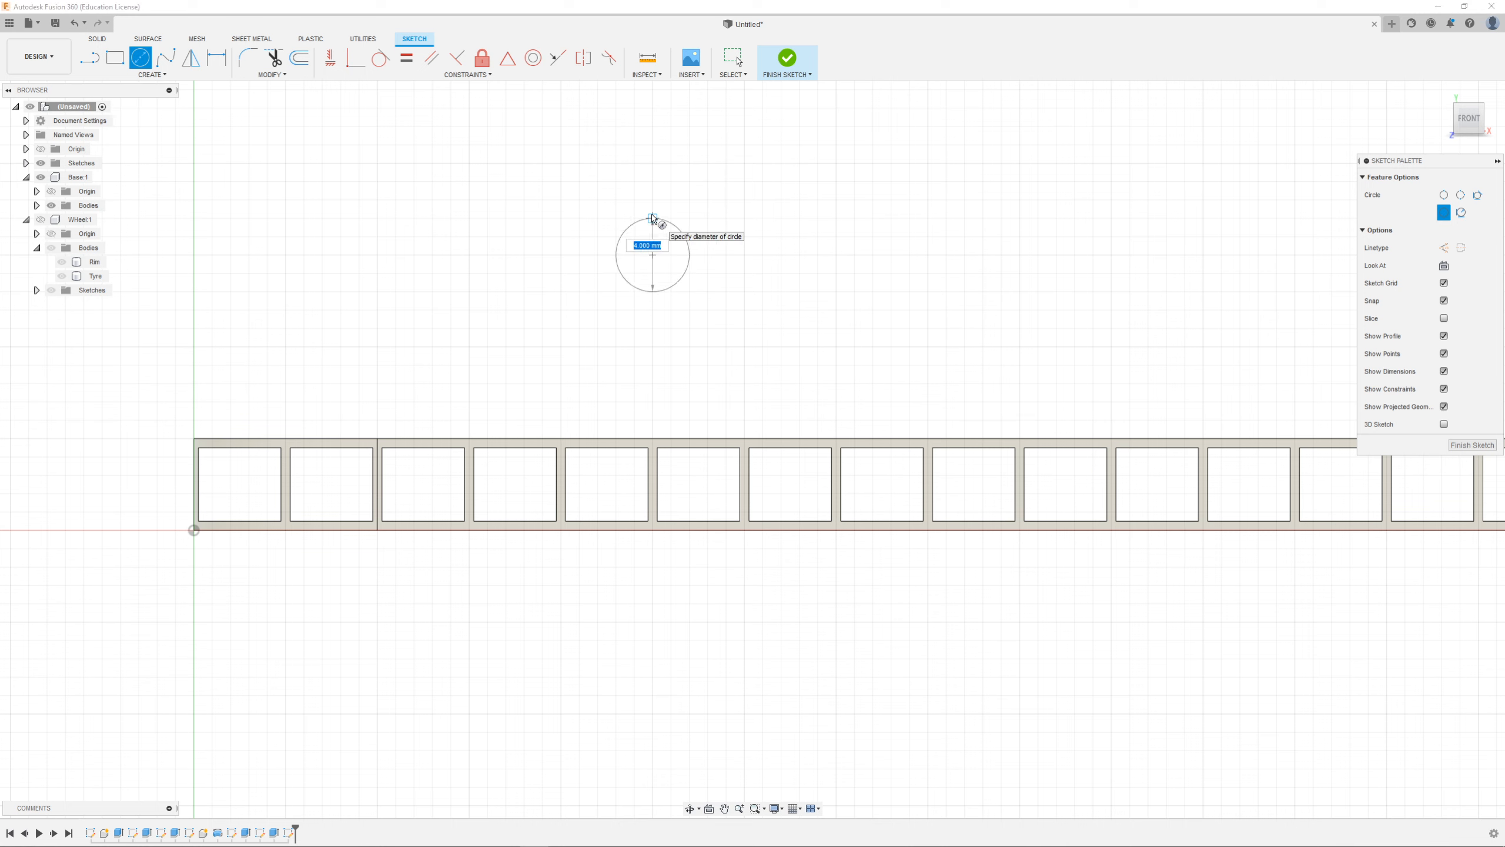
click(653, 217)
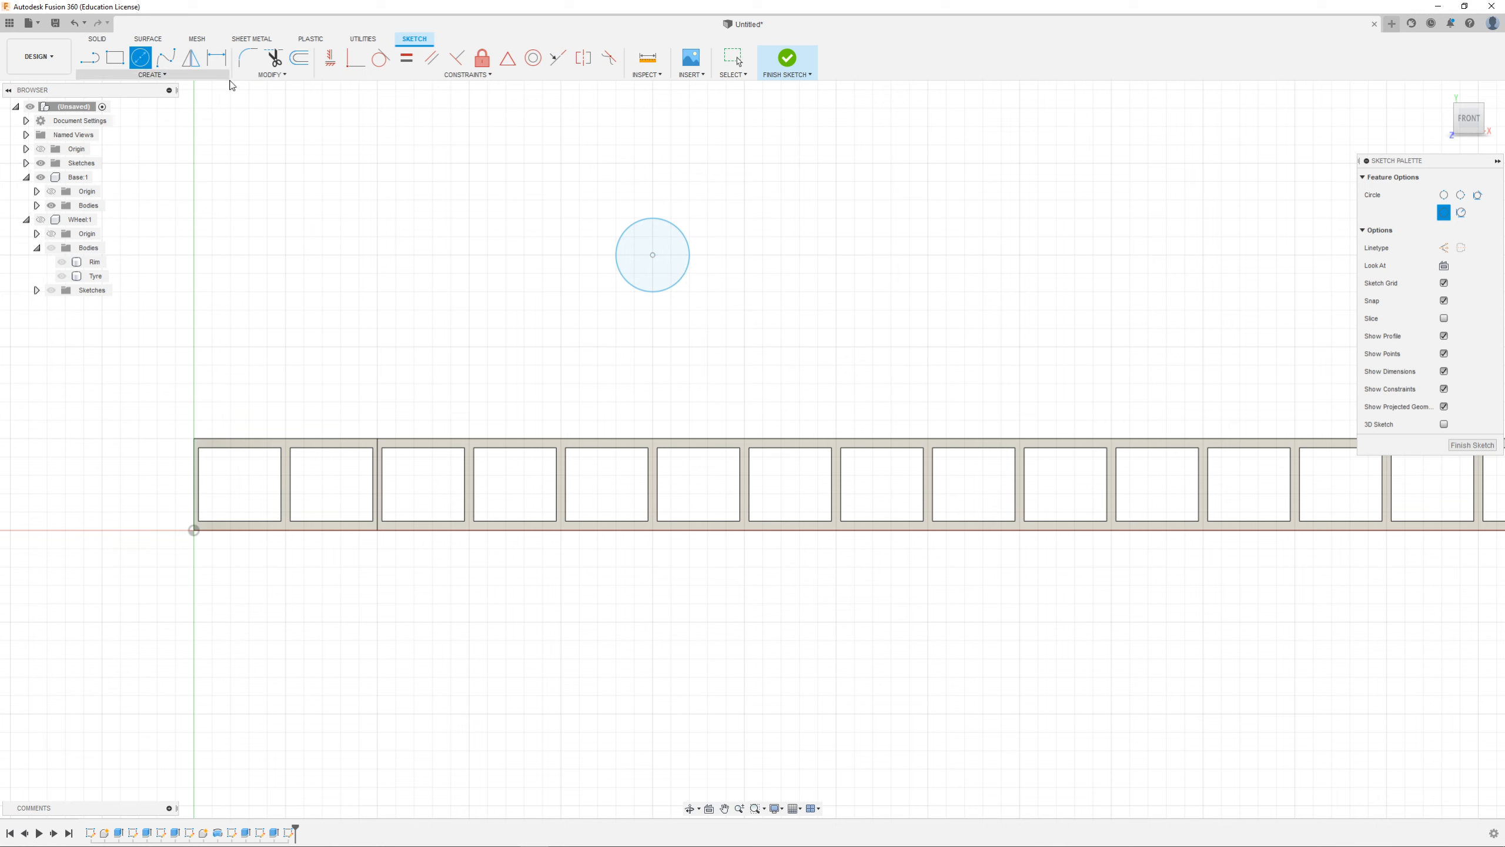
click(653, 256)
text(3)
key(Return)
key(Escape)
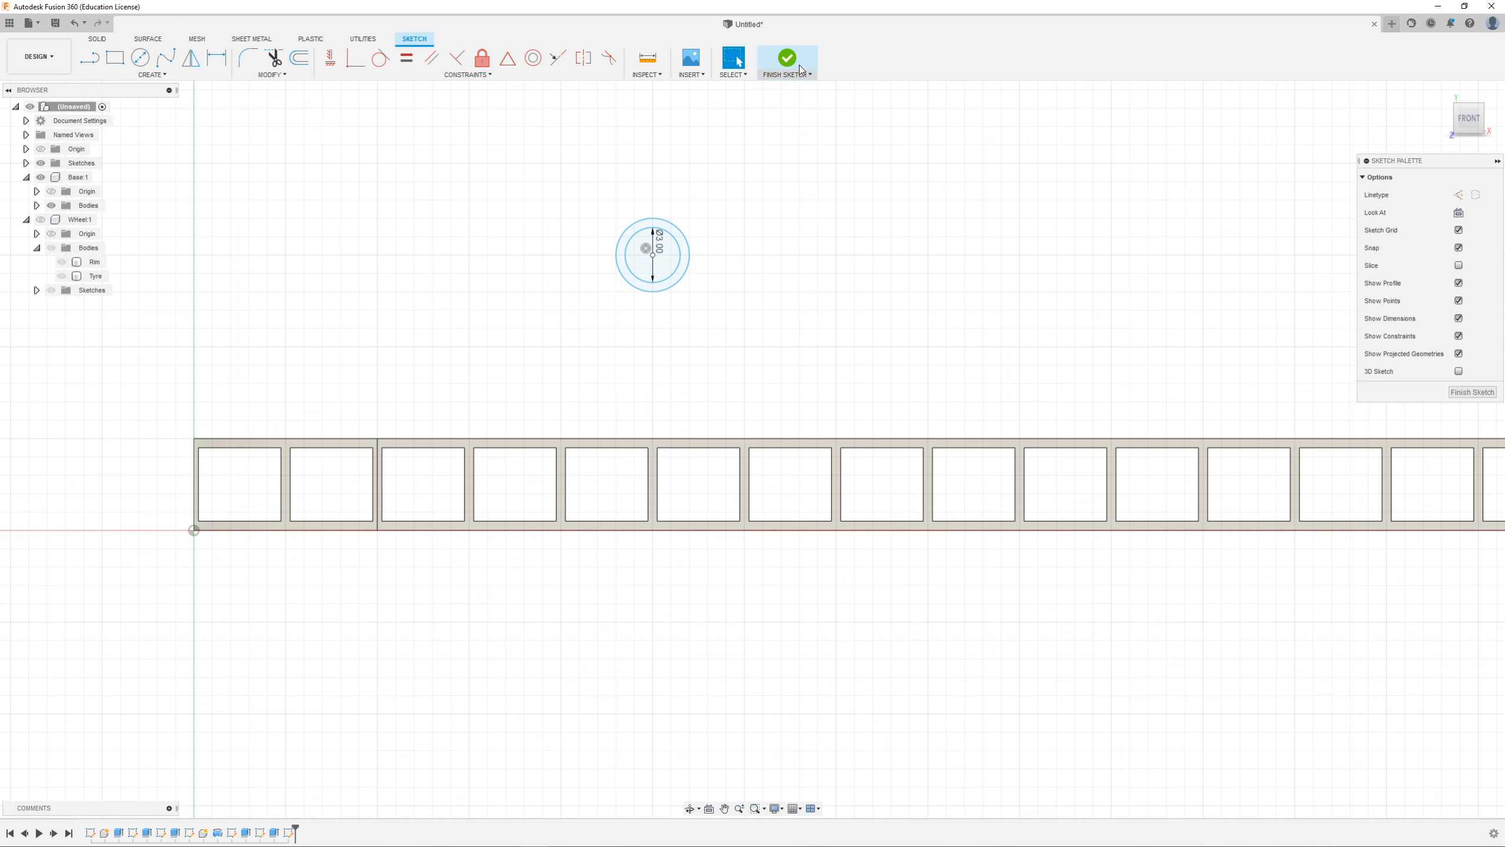
click(797, 64)
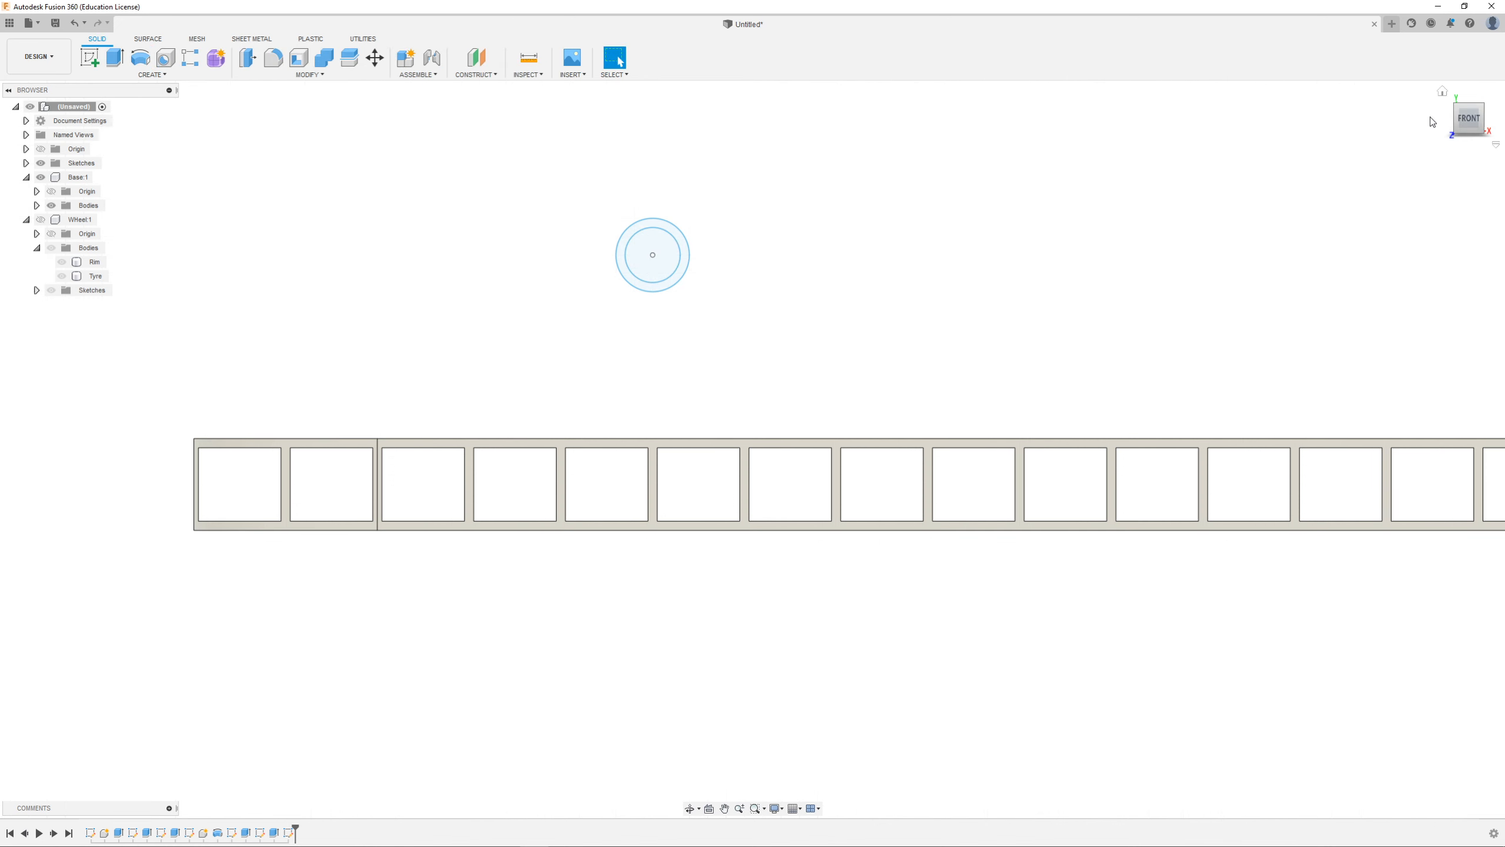
Step: Extrude the ring between the two circles about 93 mm across the base as a new body
click(1443, 95)
scroll(168, 353, up, 3)
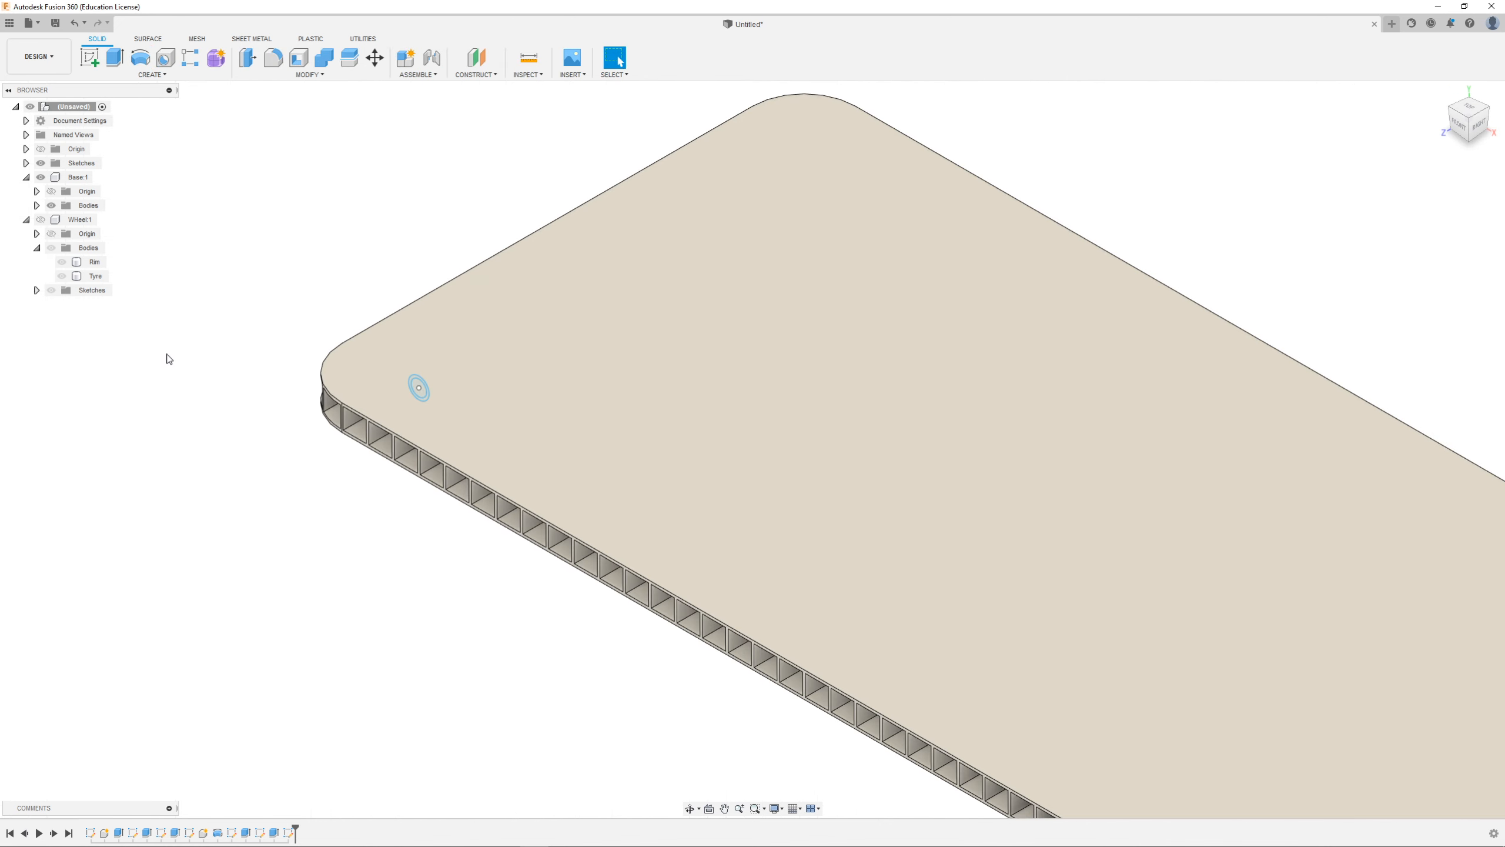
click(114, 58)
scroll(423, 409, up, 2)
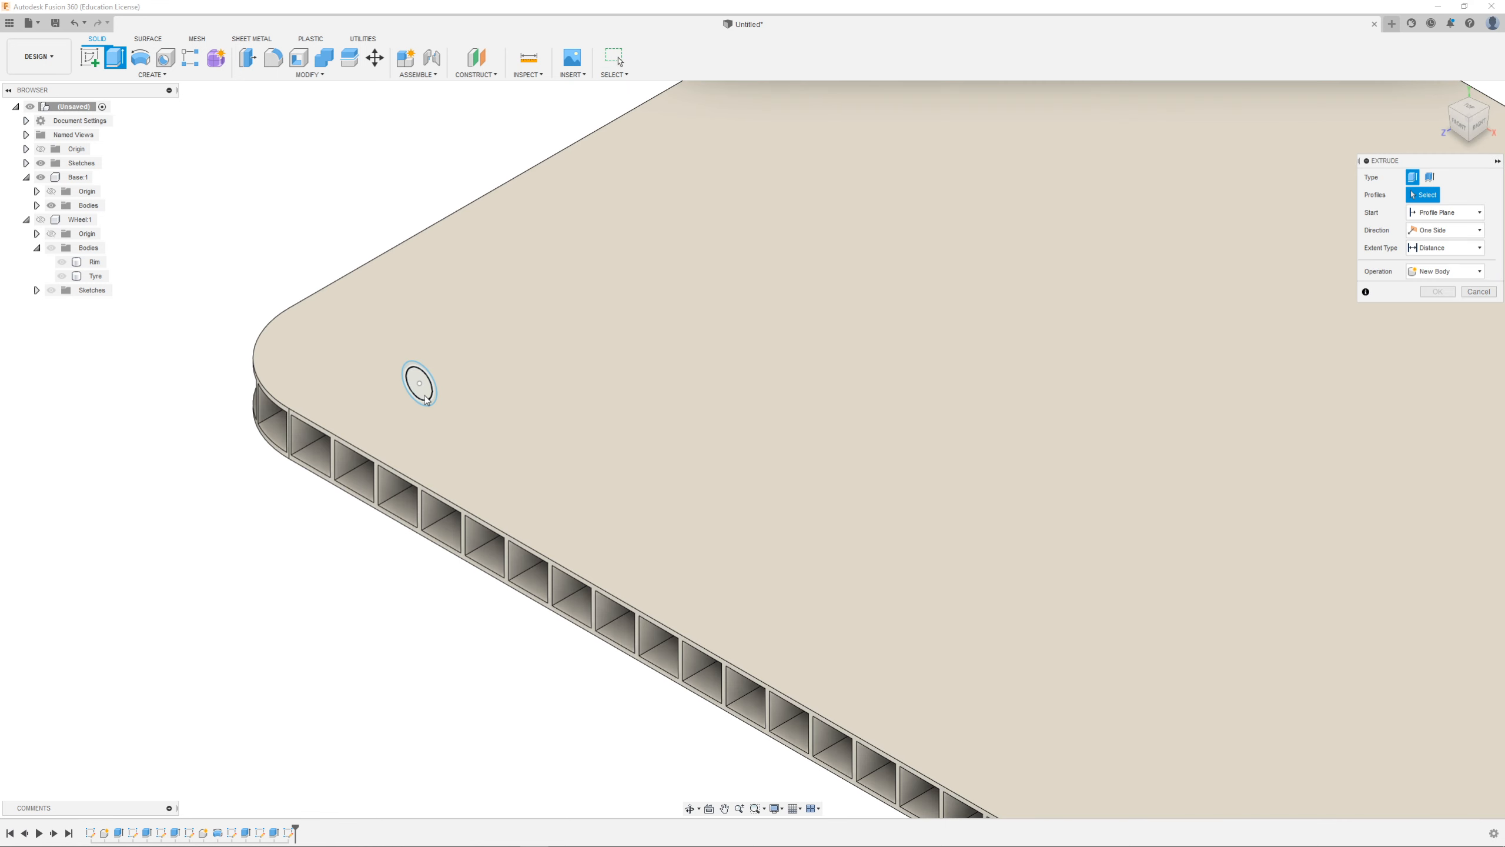
click(434, 401)
drag(424, 394, 782, 191)
scroll(344, 455, down, 3)
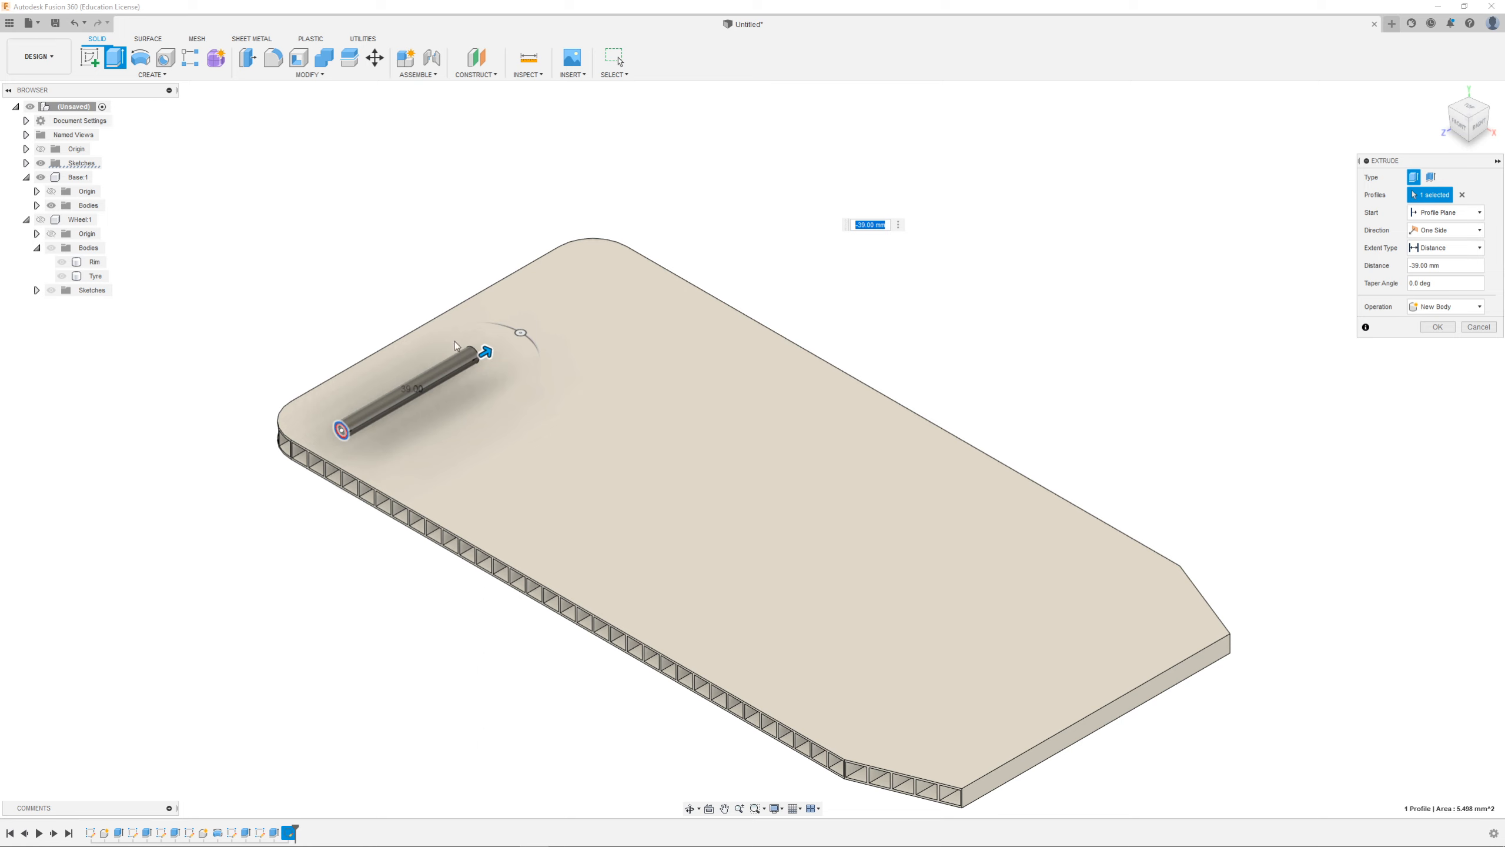
drag(486, 353, 667, 247)
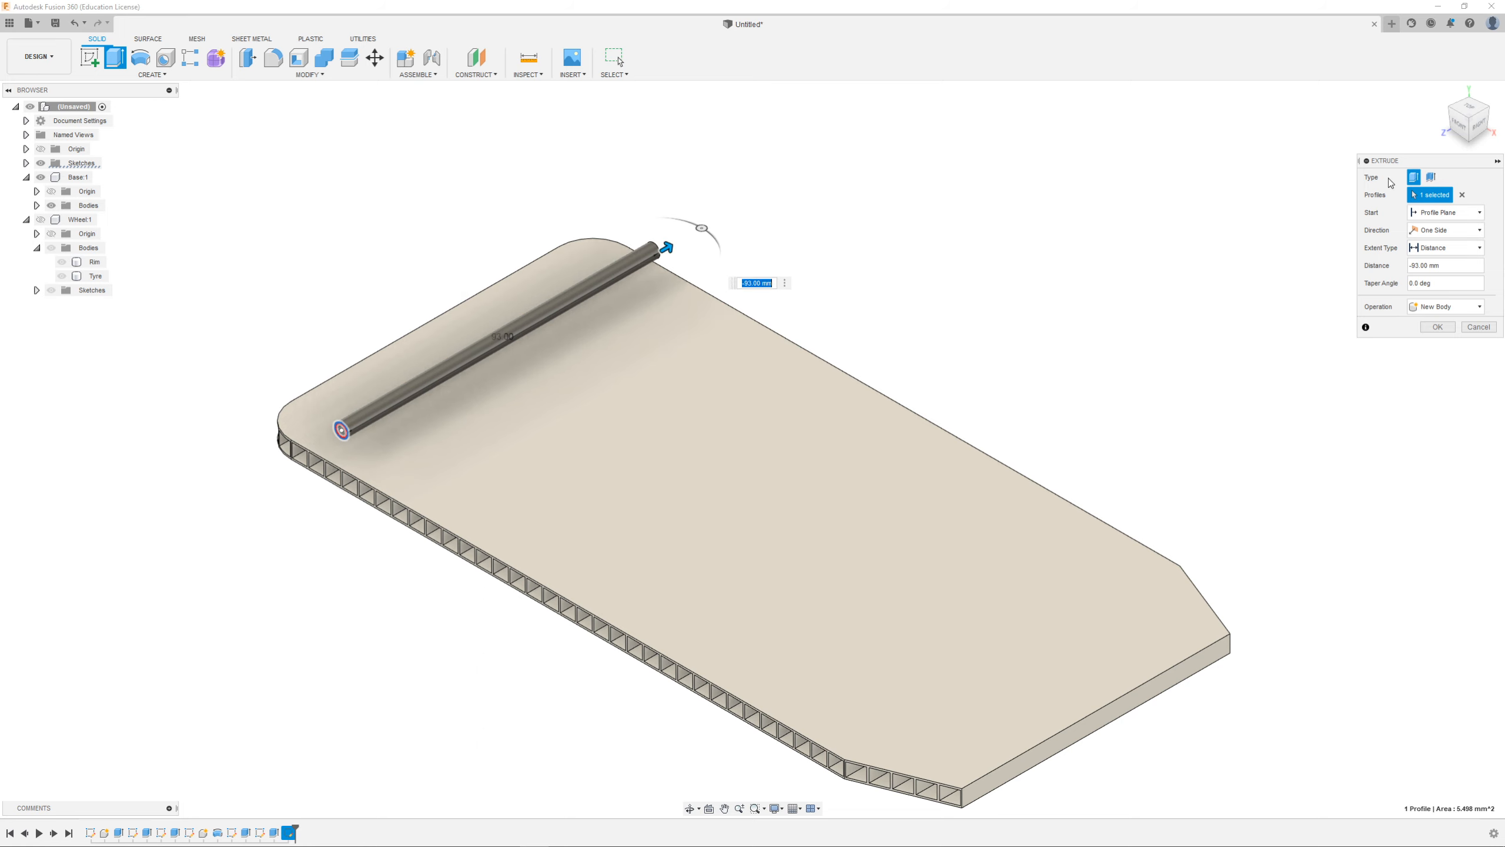
click(1479, 124)
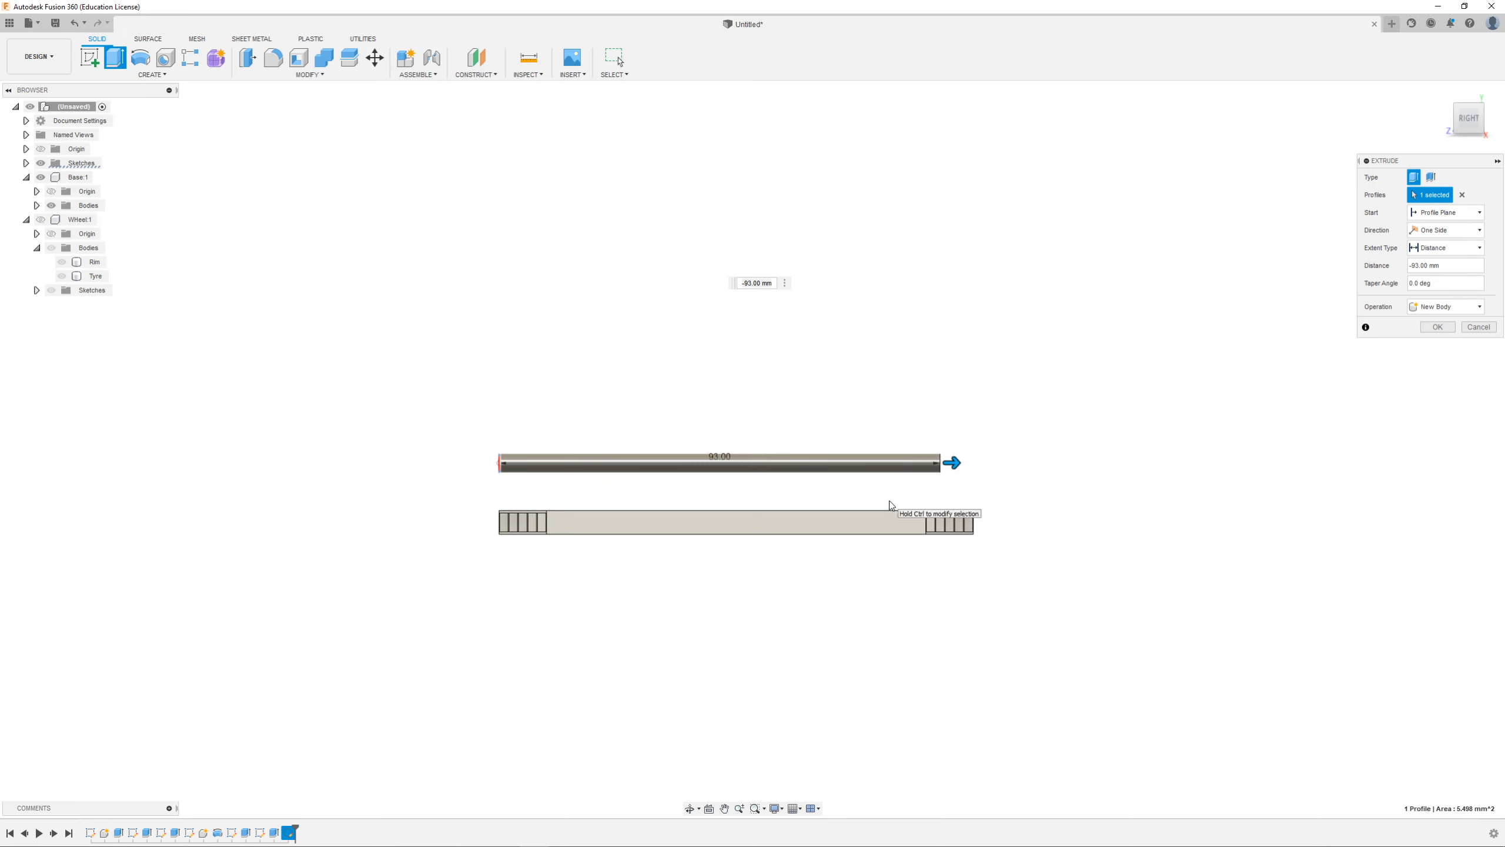
Step: Set the tube's extrusion distance to 105 mm, shorten it to match the base's width and complete the extrusion
drag(759, 282, 742, 283)
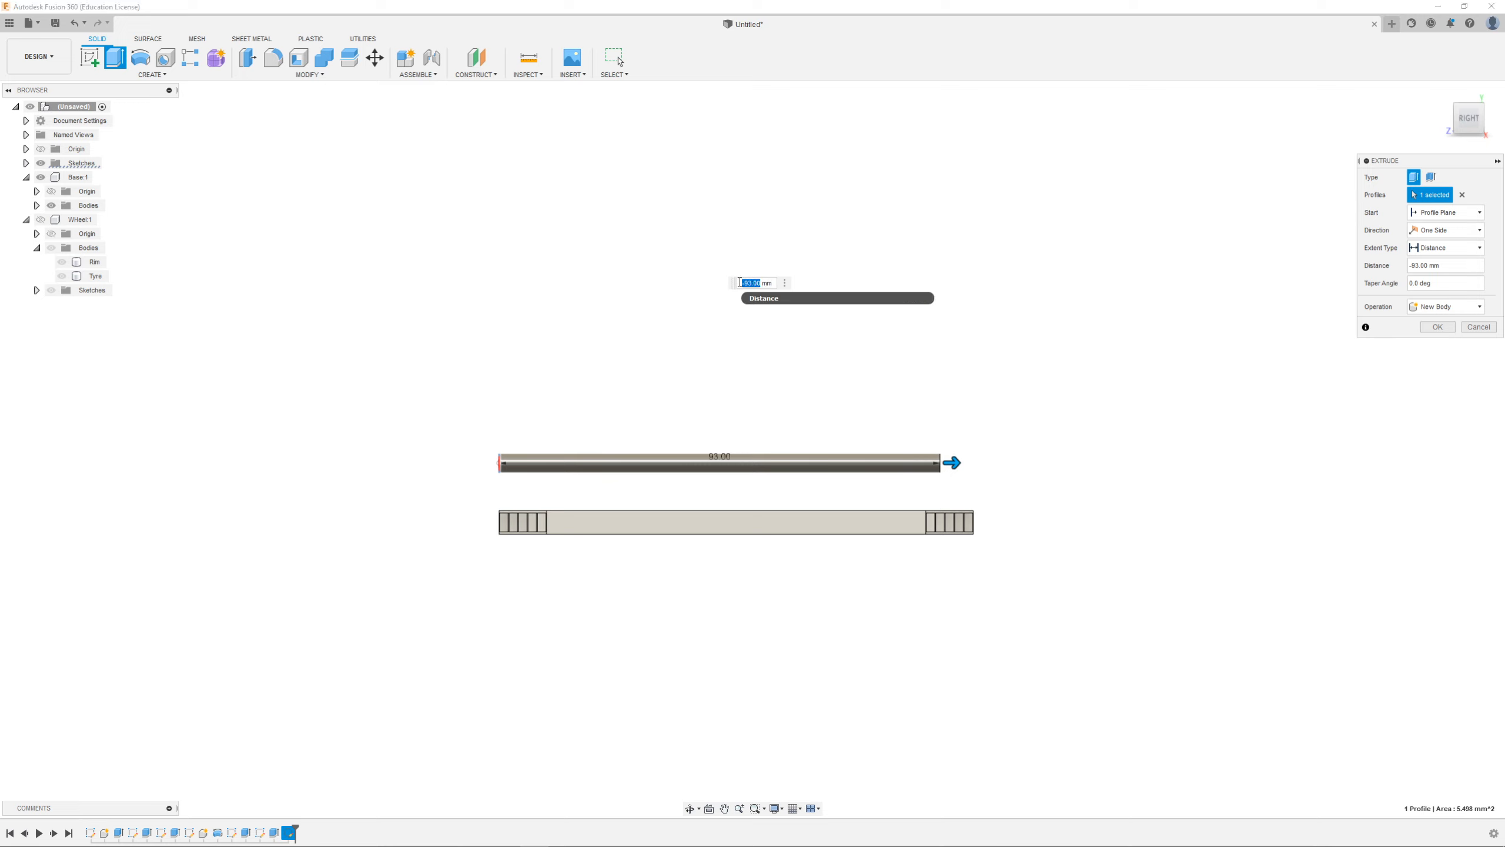
text(105)
key(Return)
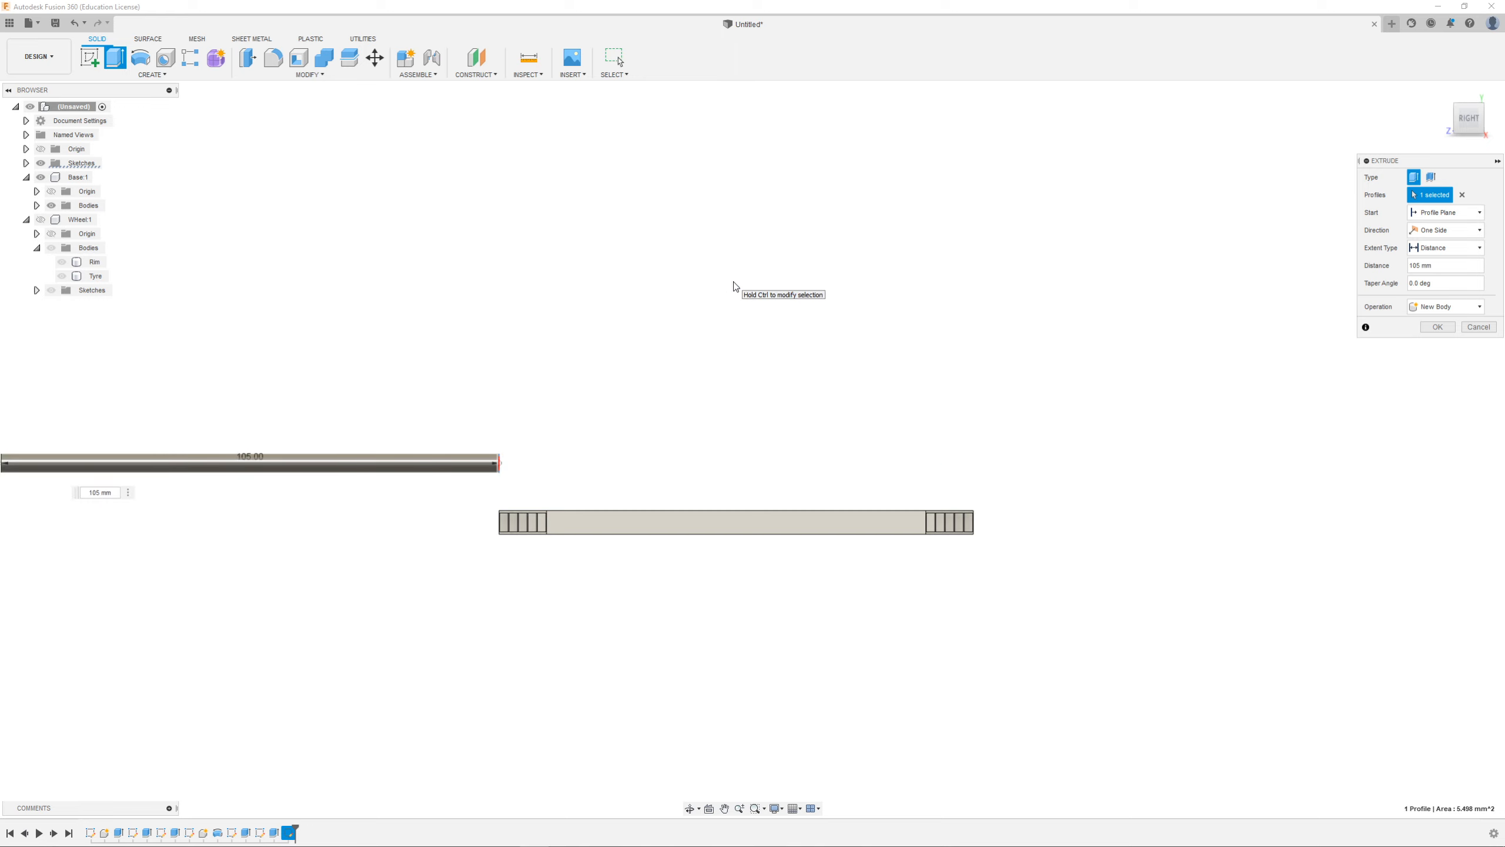
scroll(524, 314, down, 5)
scroll(225, 394, up, 4)
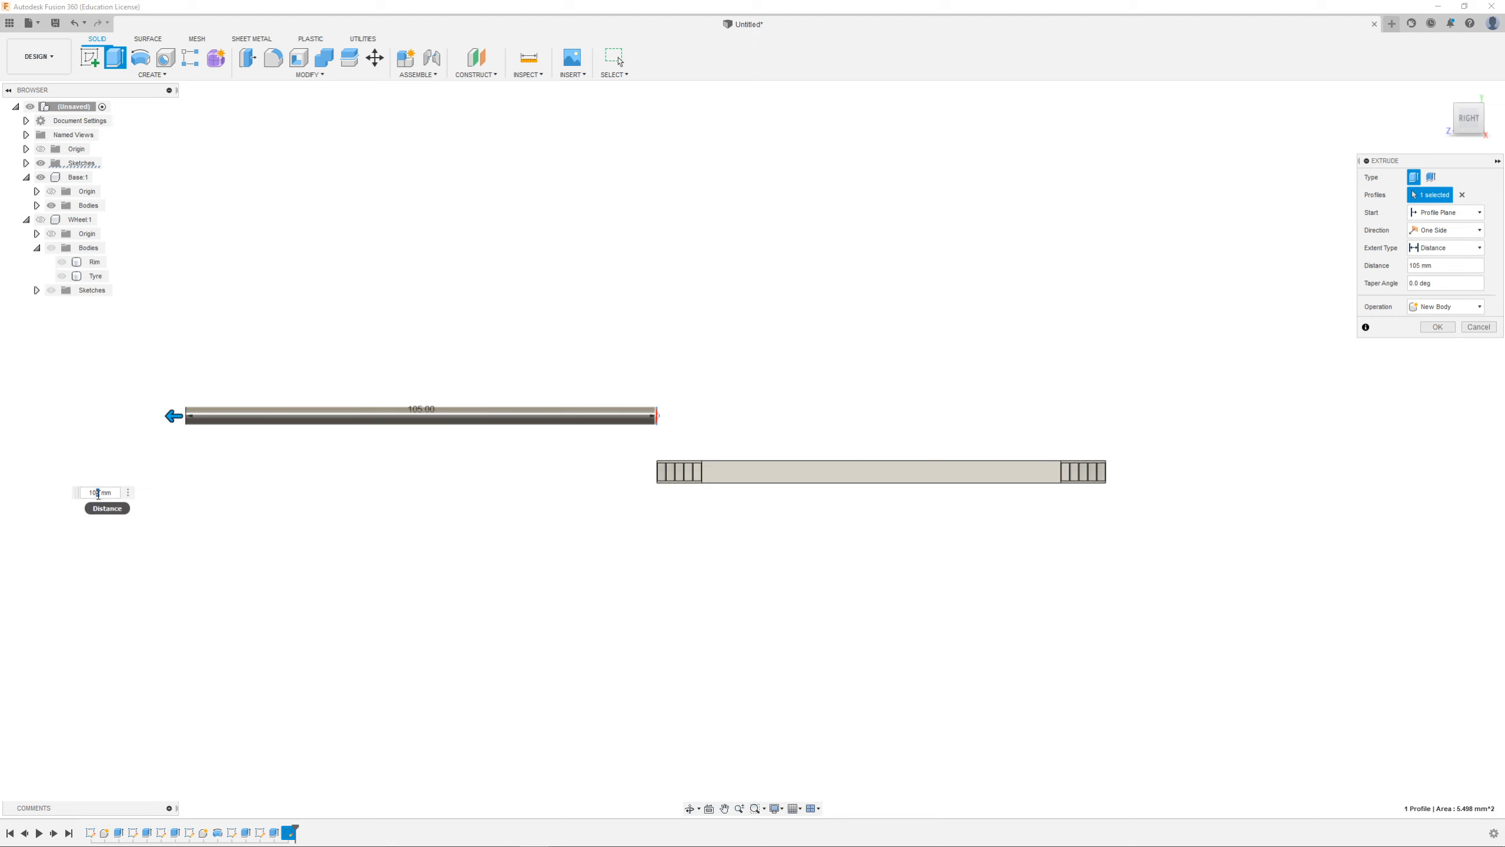
drag(98, 493, 67, 498)
key(Return)
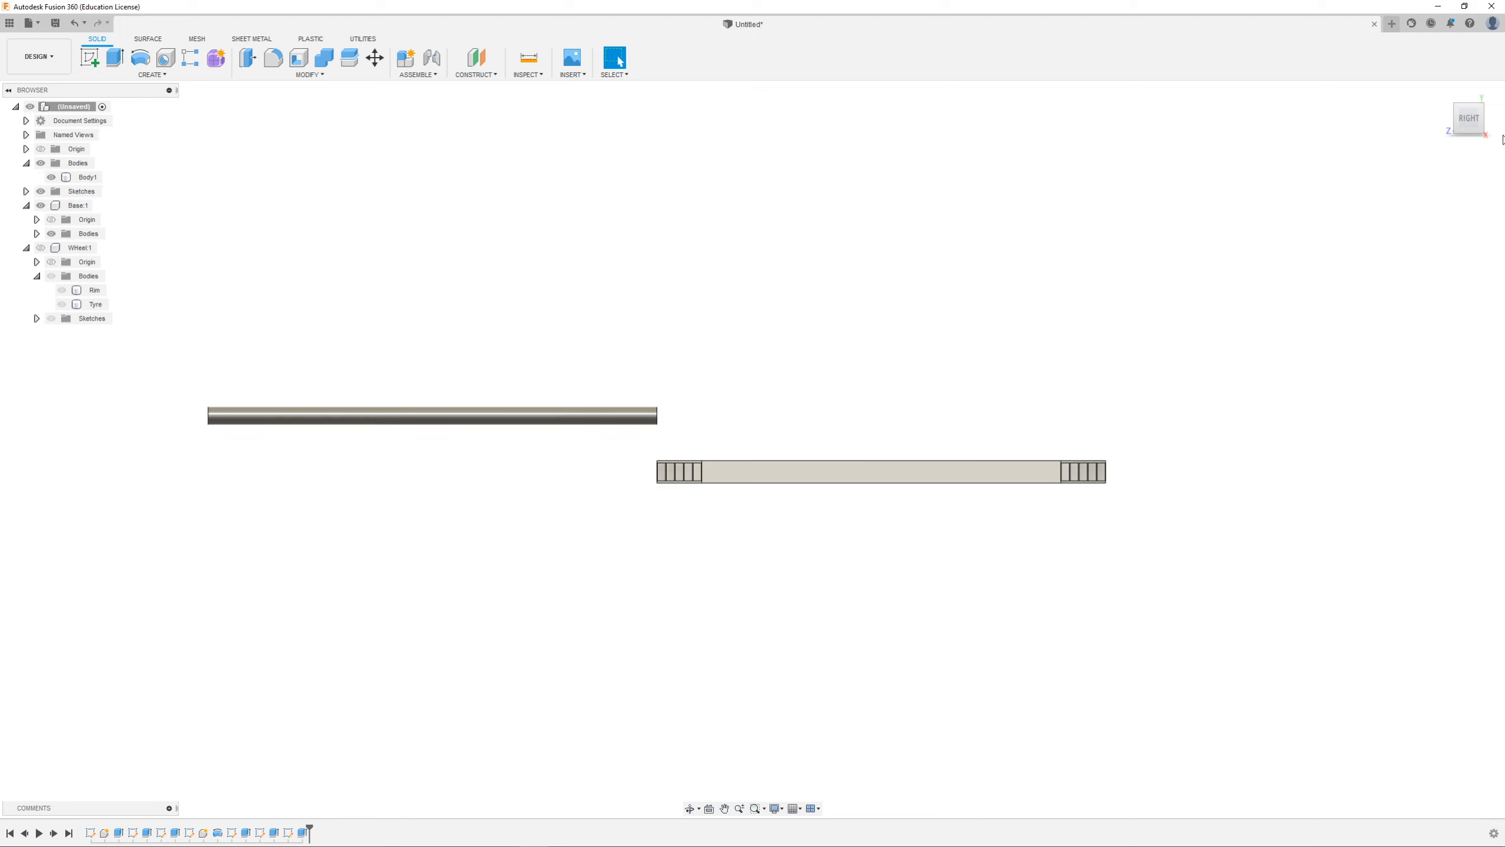
Step: Convert the tube body above the base into its own component and name it Sleve
scroll(240, 526, up, 2)
shift+middle_drag(435, 452, 487, 454)
scroll(486, 454, down, 2)
scroll(226, 347, up, 2)
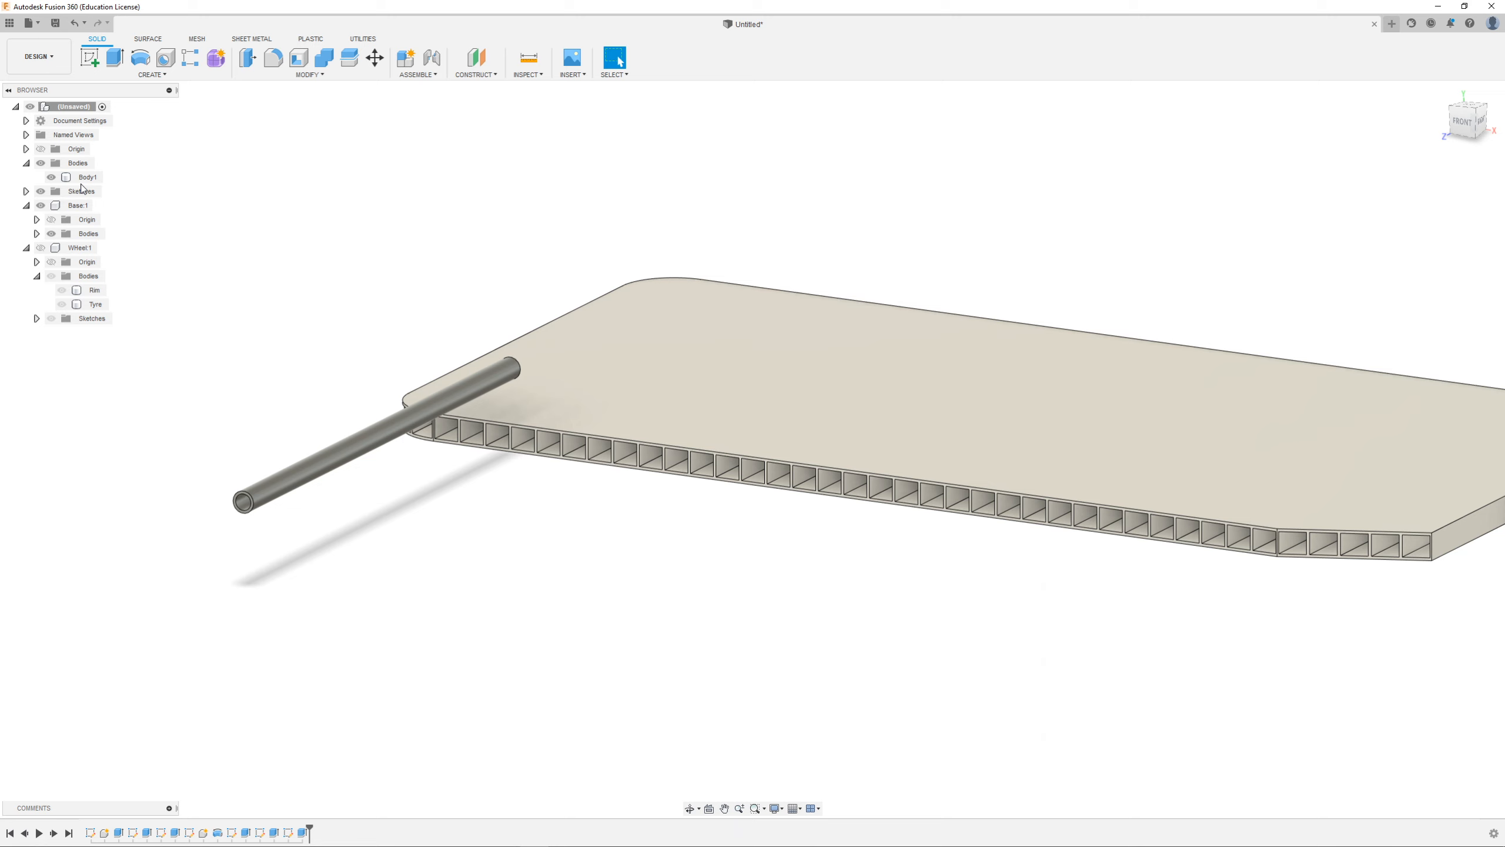
middle_drag(373, 347, 374, 365)
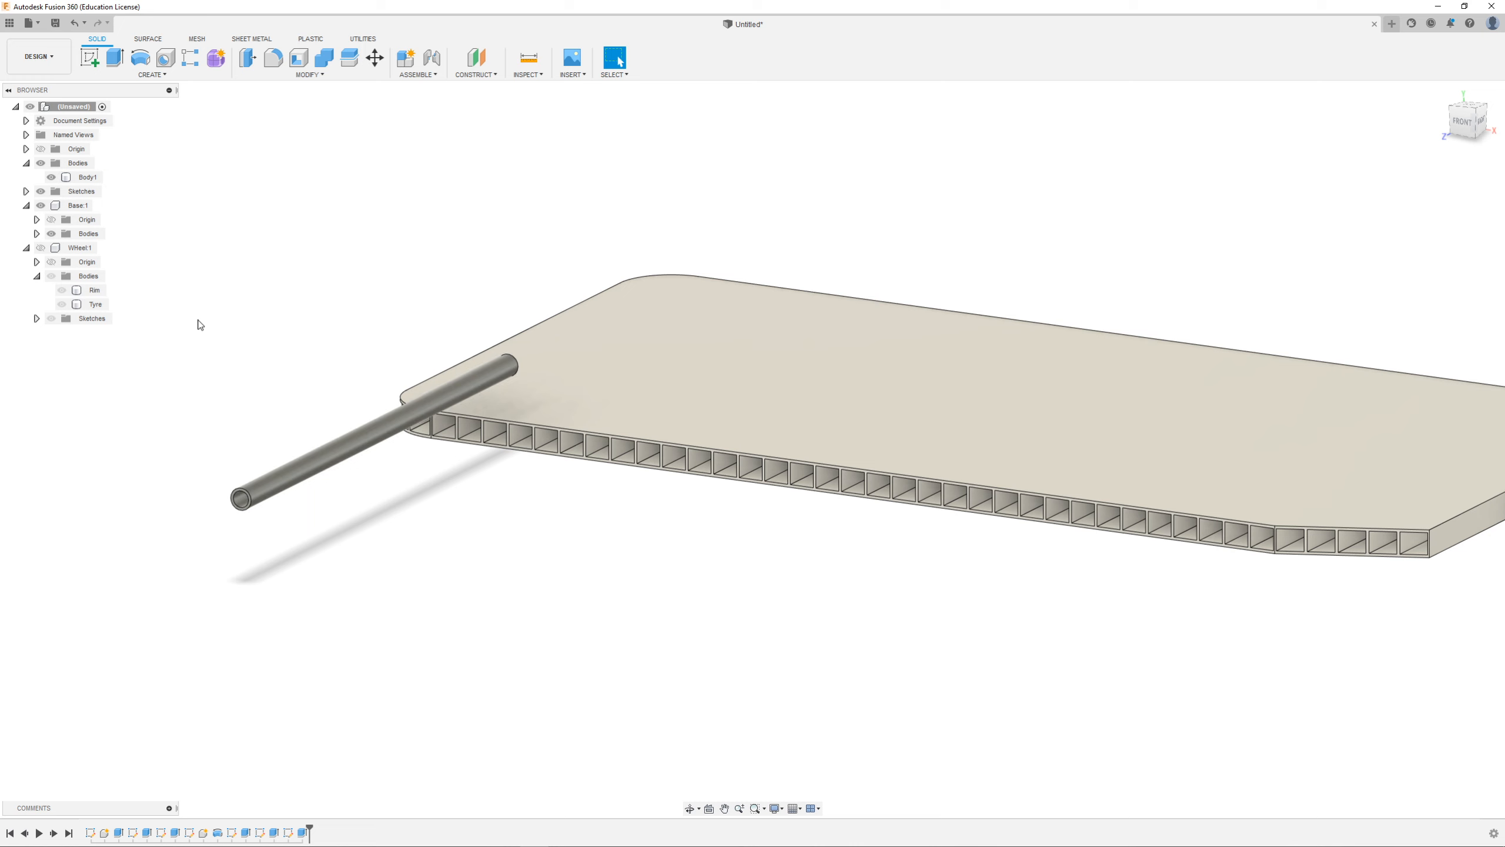
scroll(195, 504, up, 5)
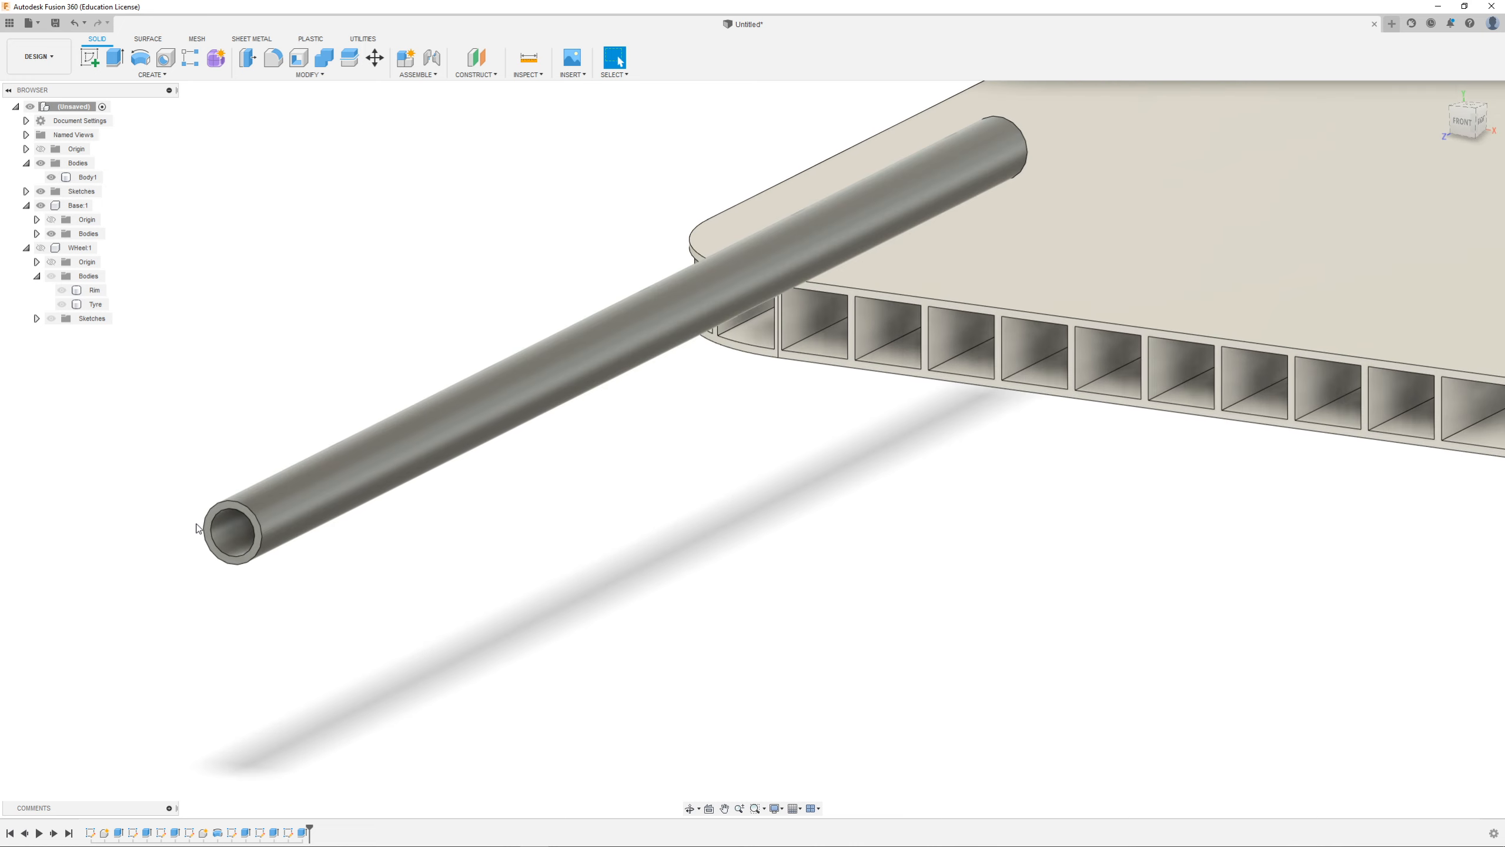
right_click(92, 177)
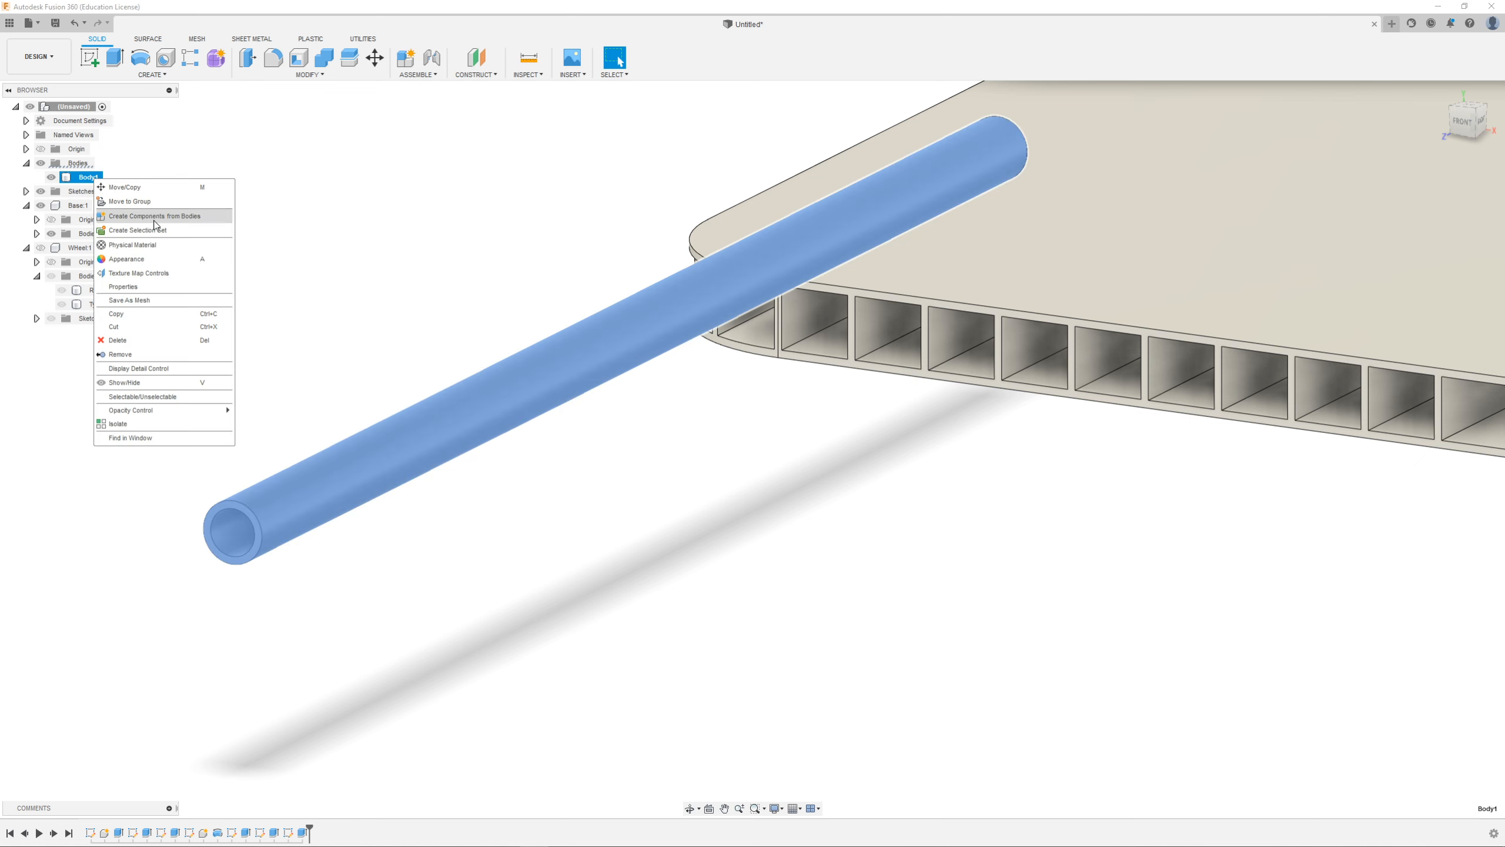
click(159, 221)
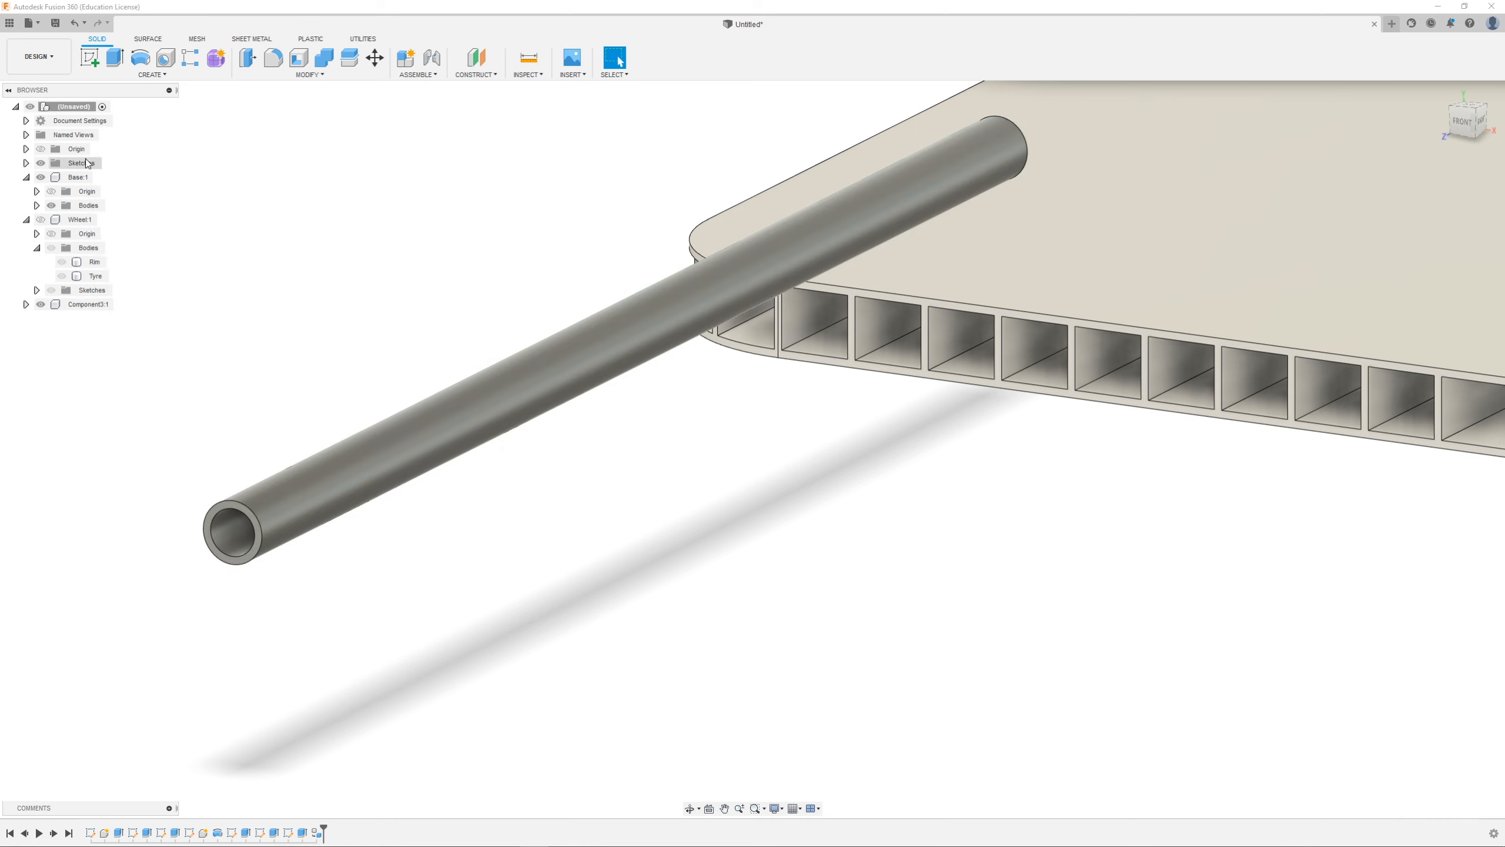
click(86, 304)
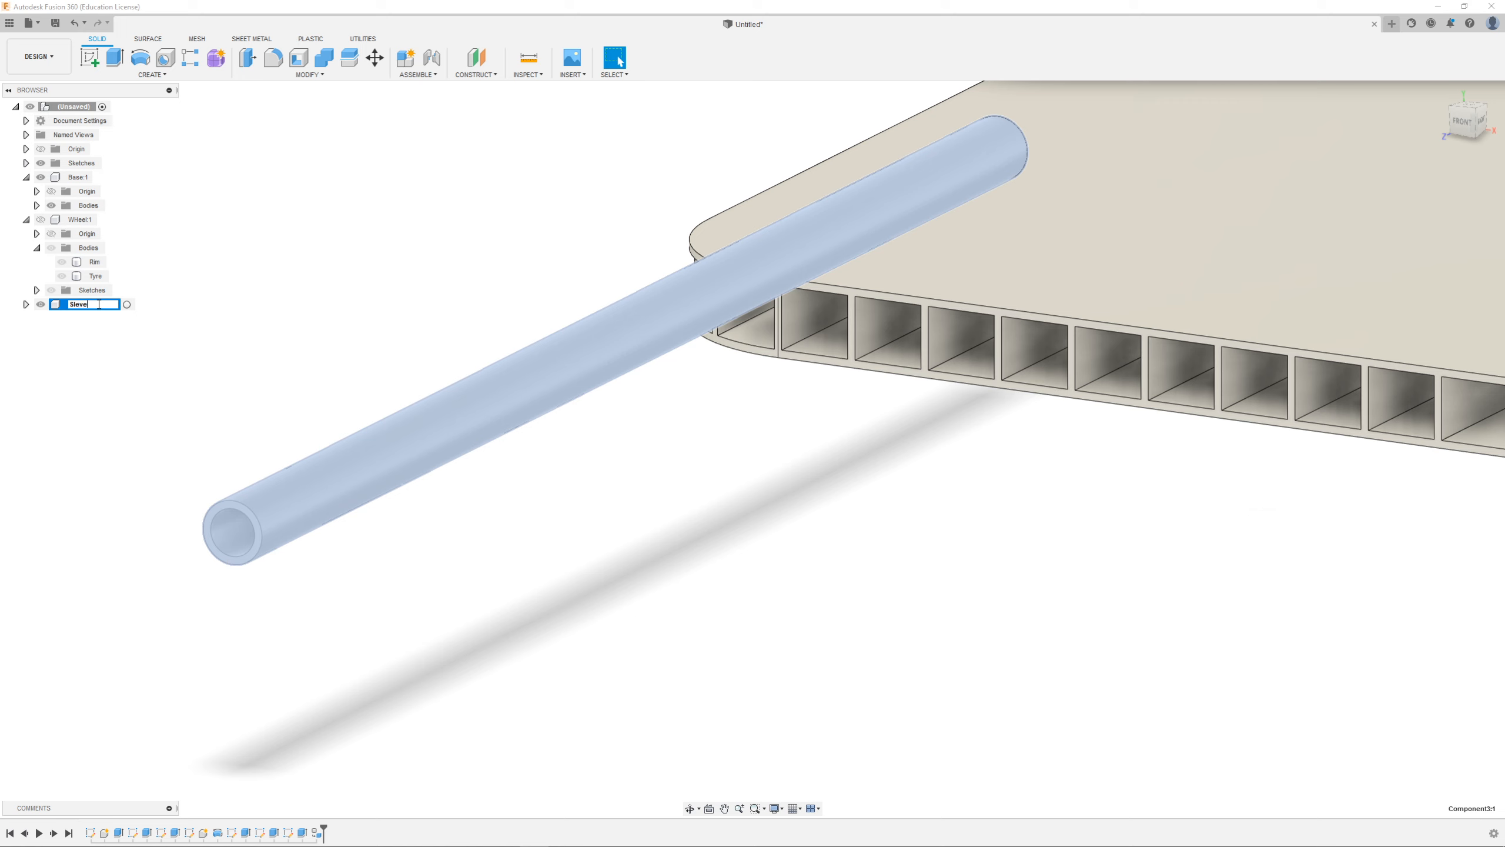
click(111, 363)
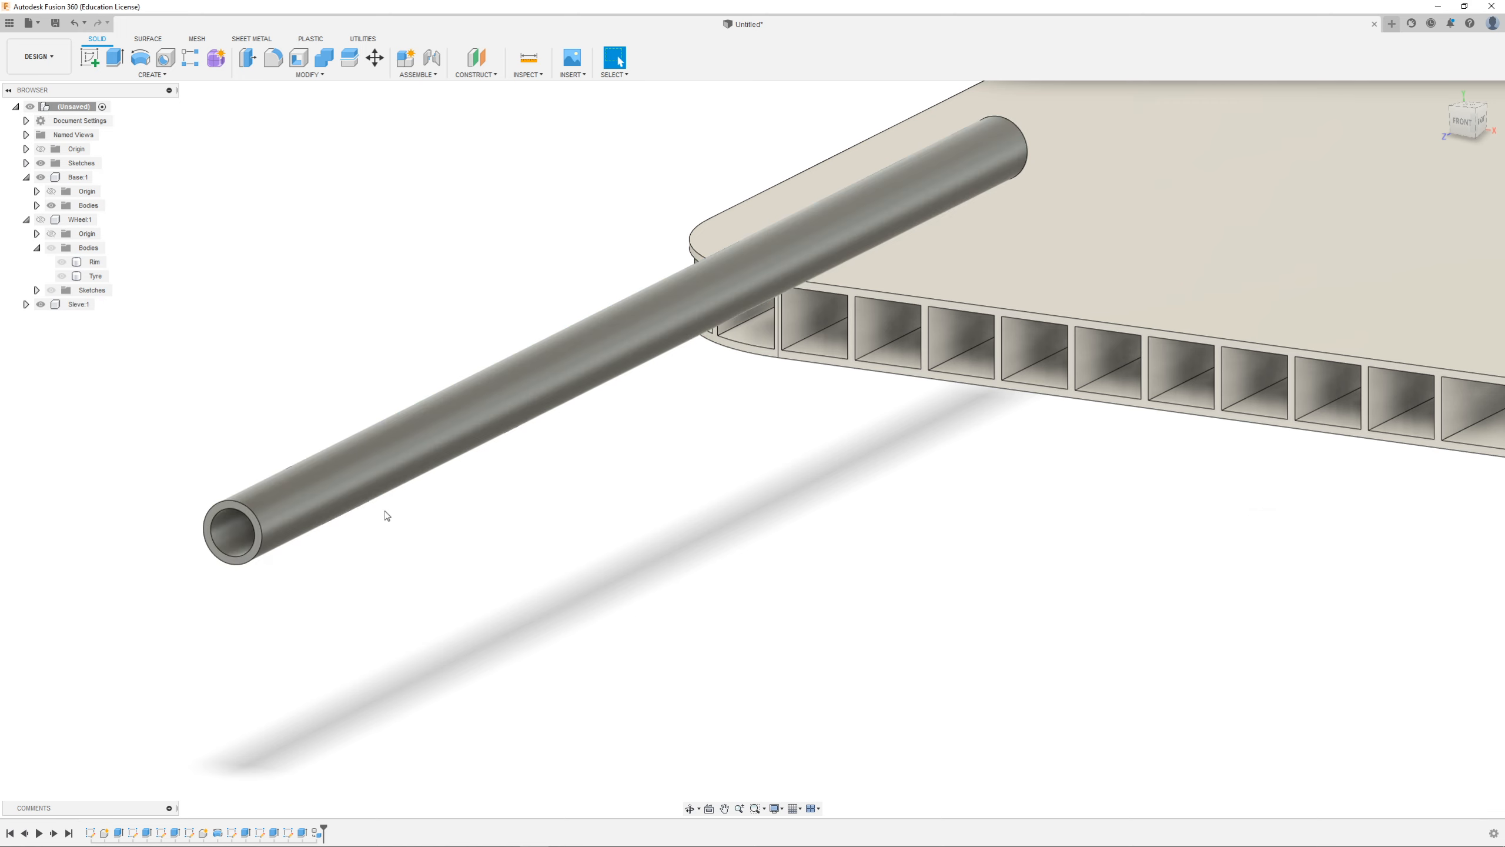
Step: Assign the Nylon 6/6 physical material to the Sleve component
scroll(380, 515, down, 5)
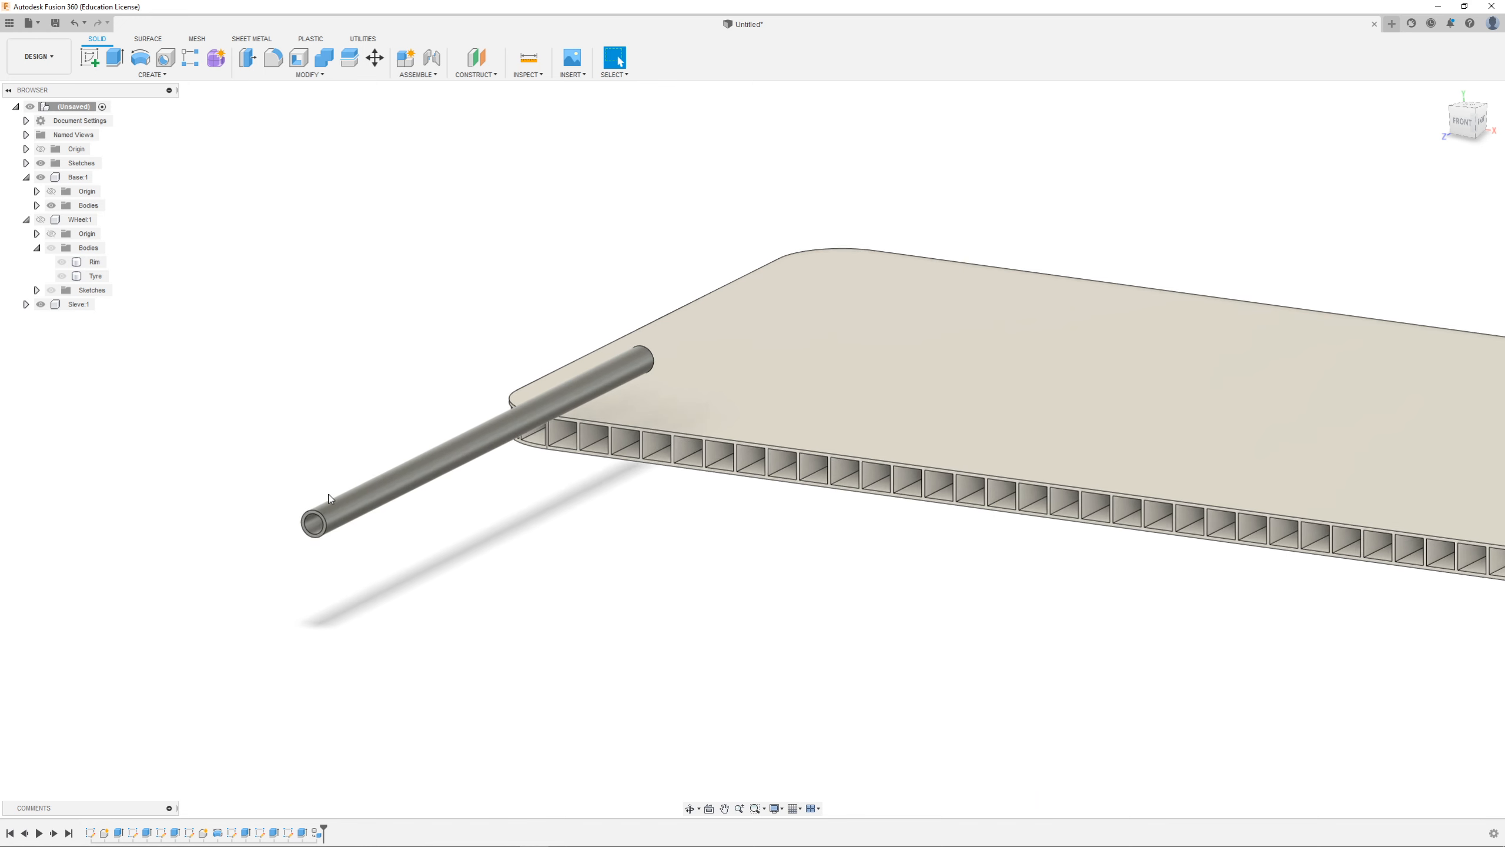
click(26, 304)
right_click(90, 305)
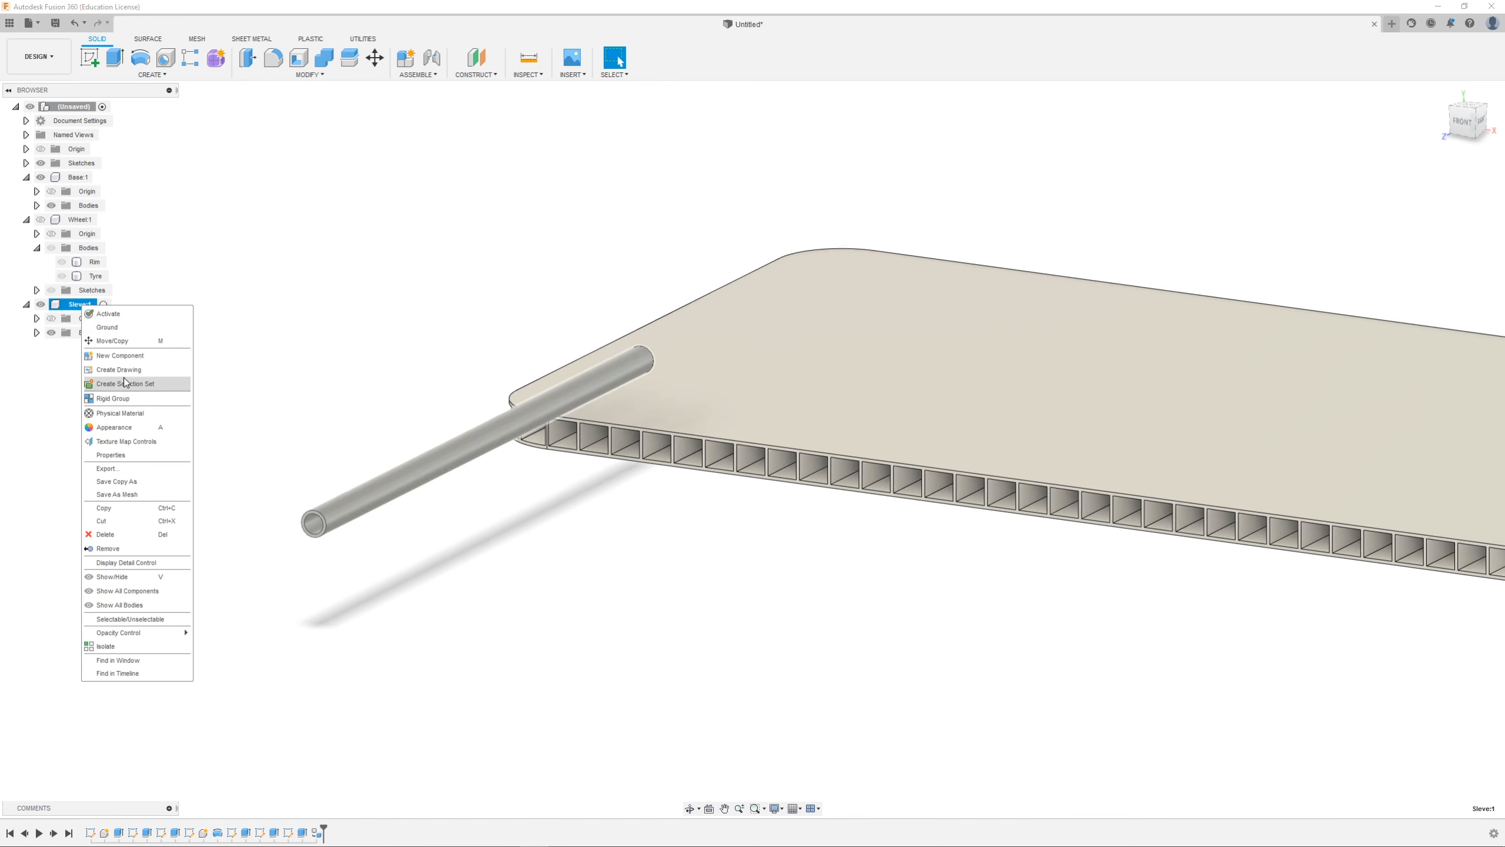
click(123, 413)
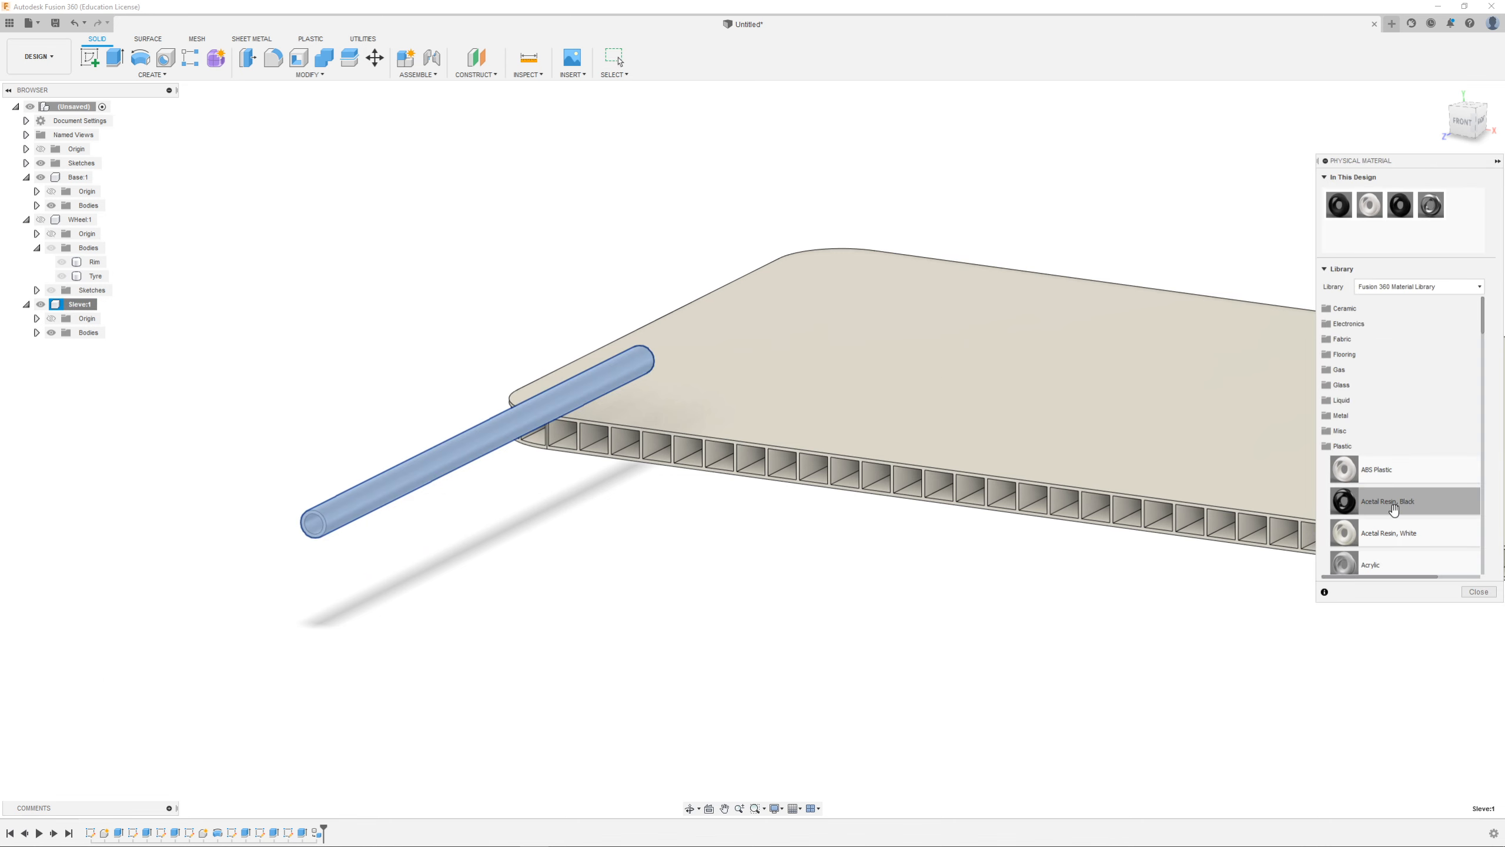
scroll(1399, 510, down, 3)
scroll(1393, 438, down, 5)
scroll(1388, 454, down, 2)
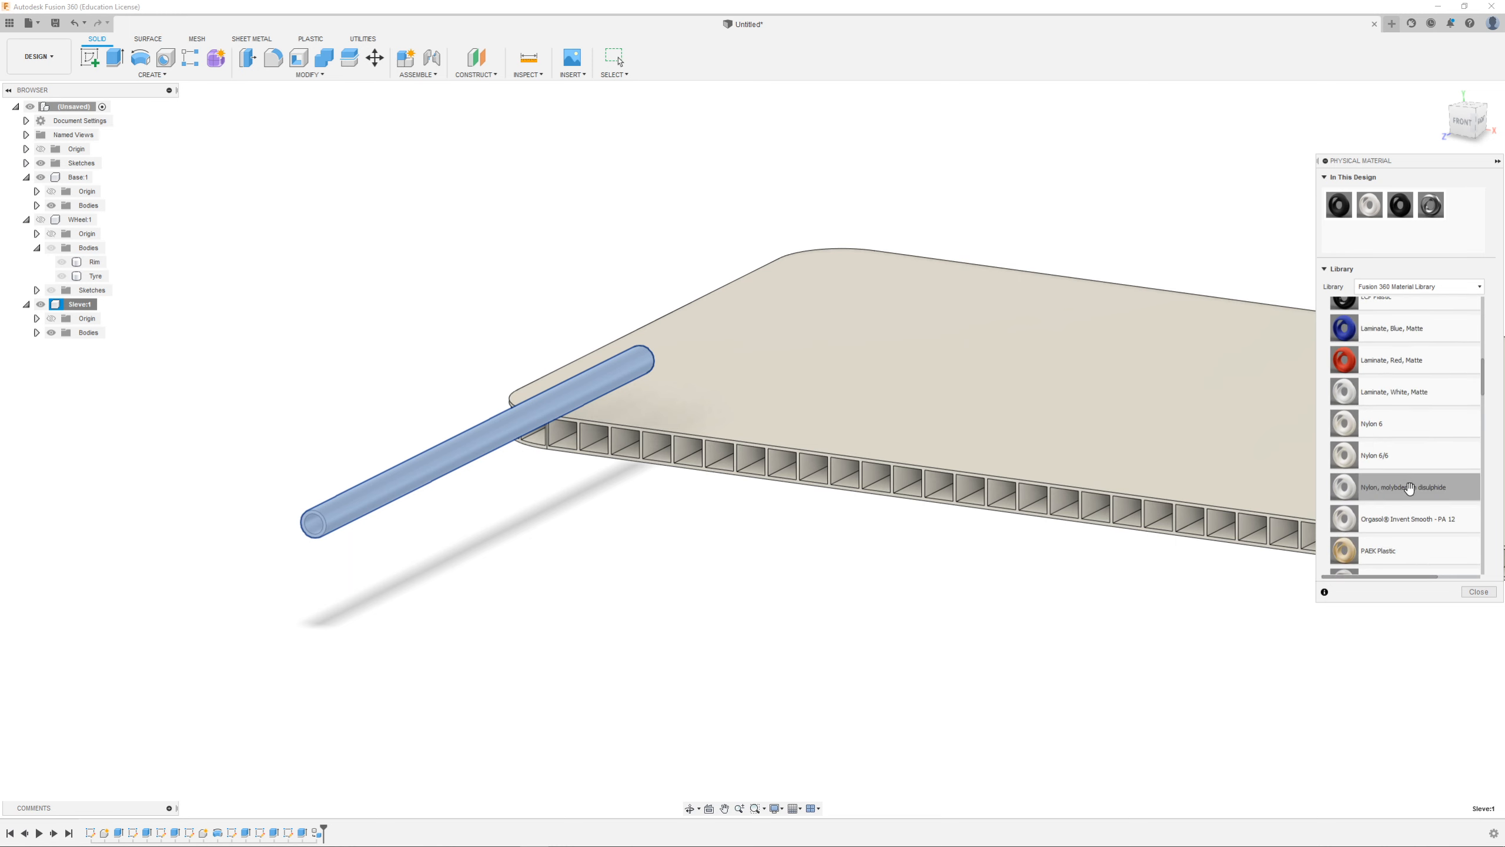
drag(1384, 455, 435, 456)
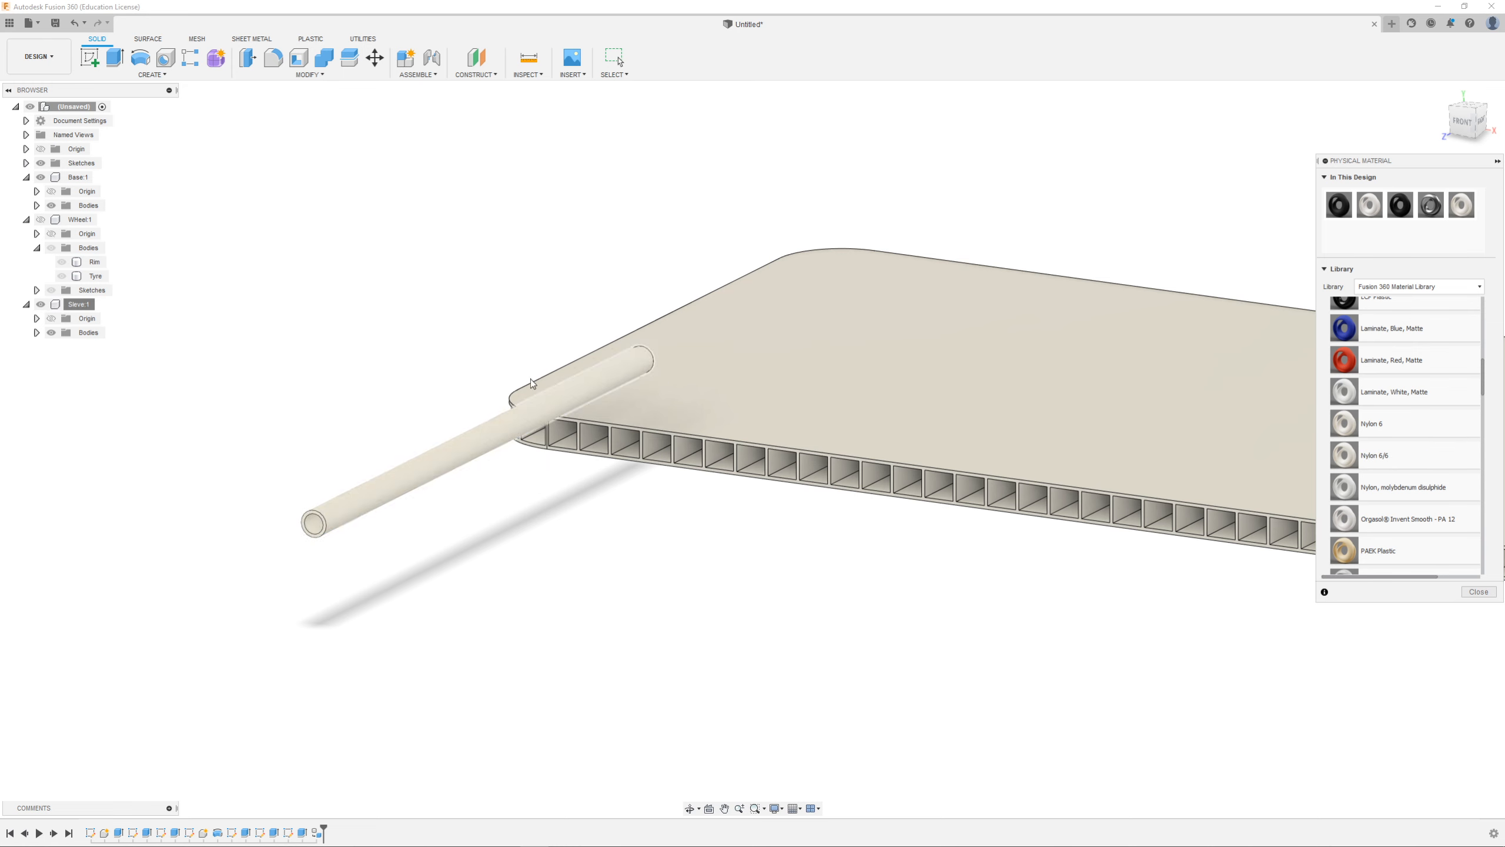
scroll(562, 394, up, 1)
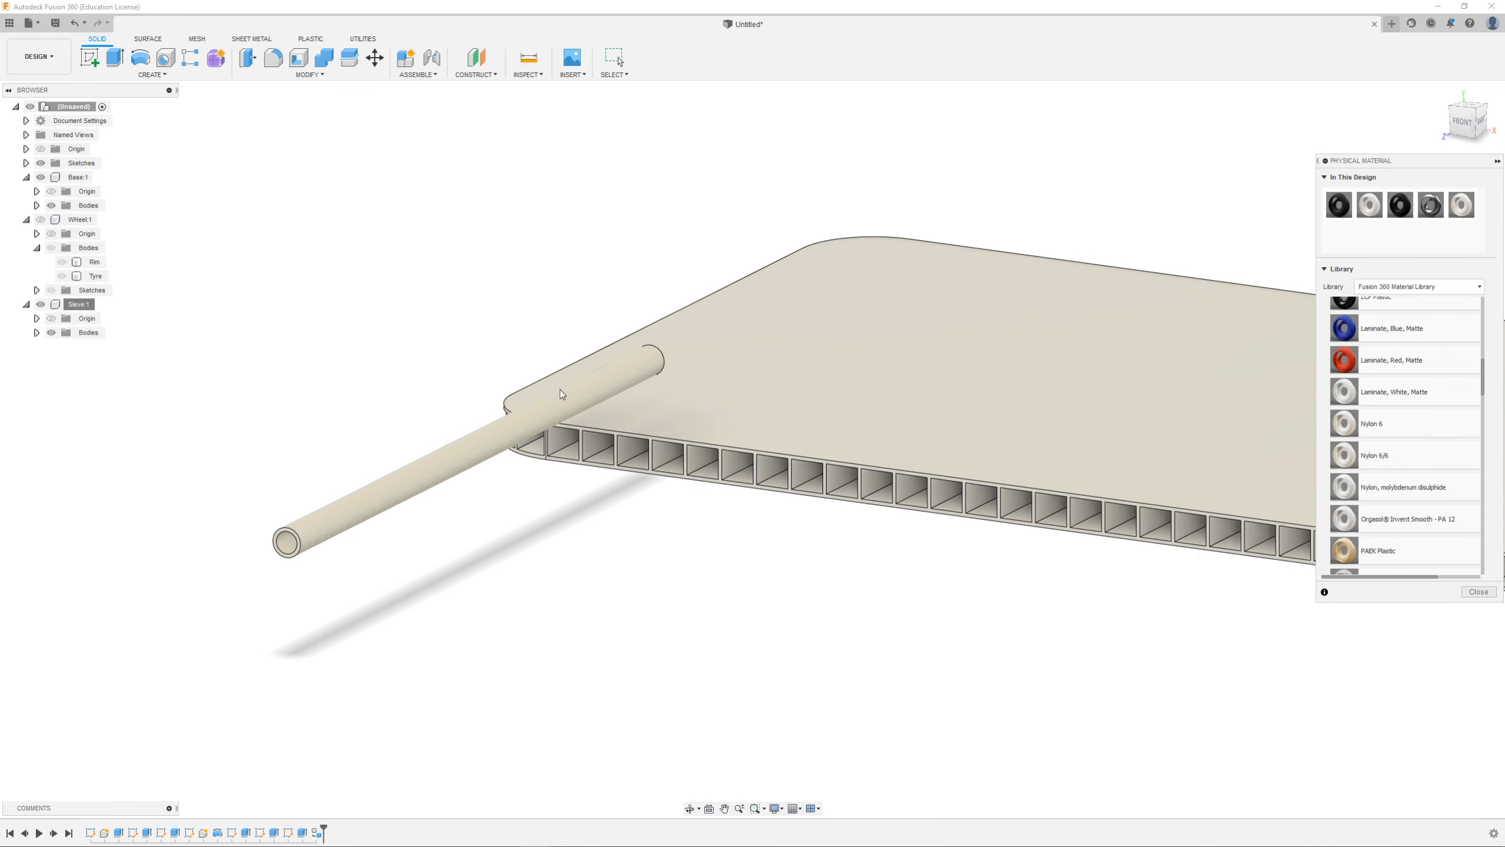
scroll(481, 434, up, 2)
scroll(574, 478, down, 2)
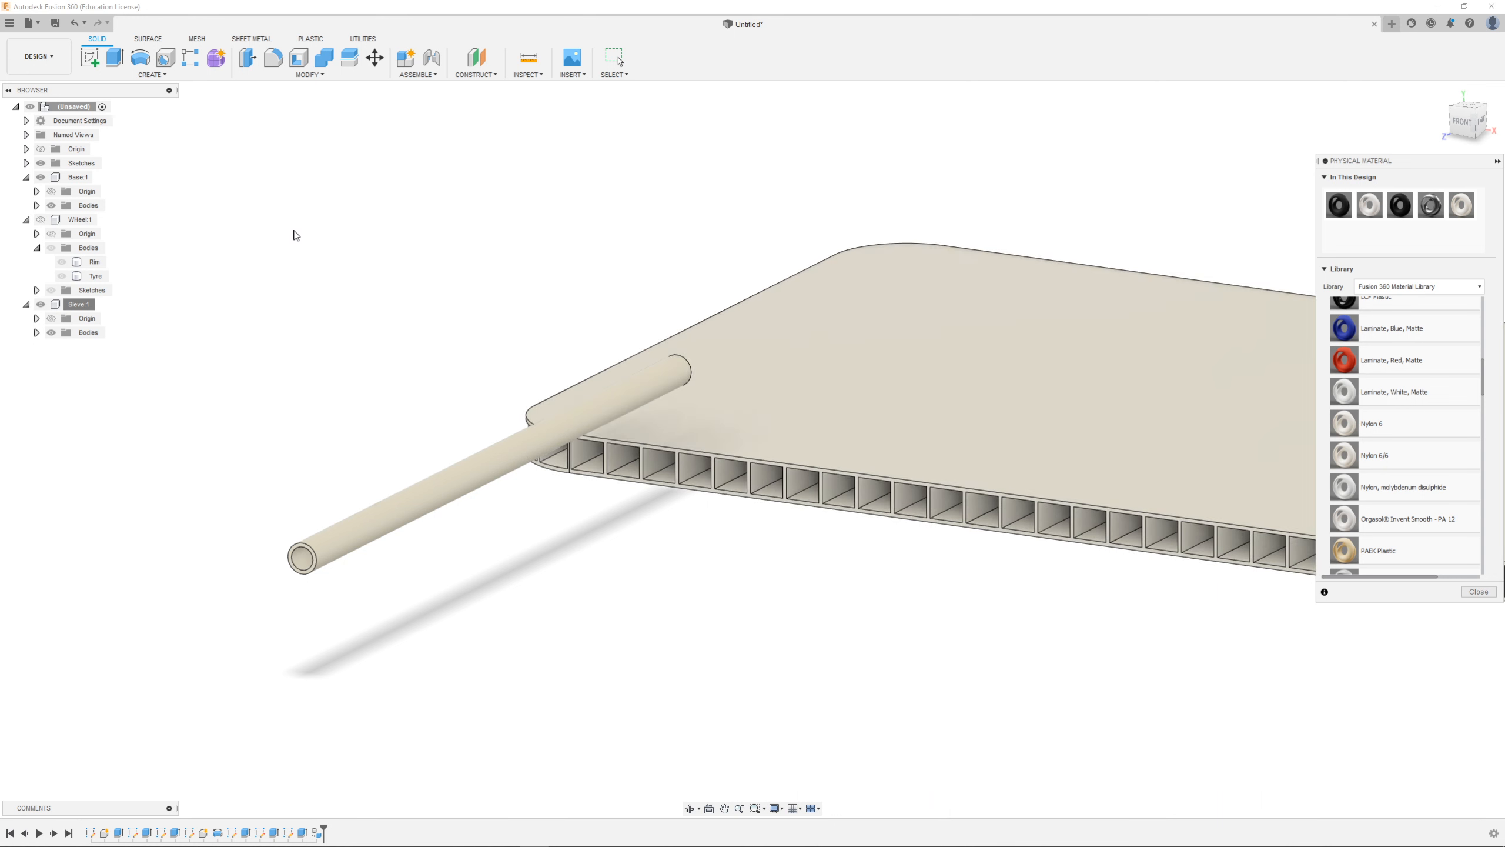
Step: Try to move the sleeve body -100 mm in Z and lower it to one of the base's cells
click(374, 60)
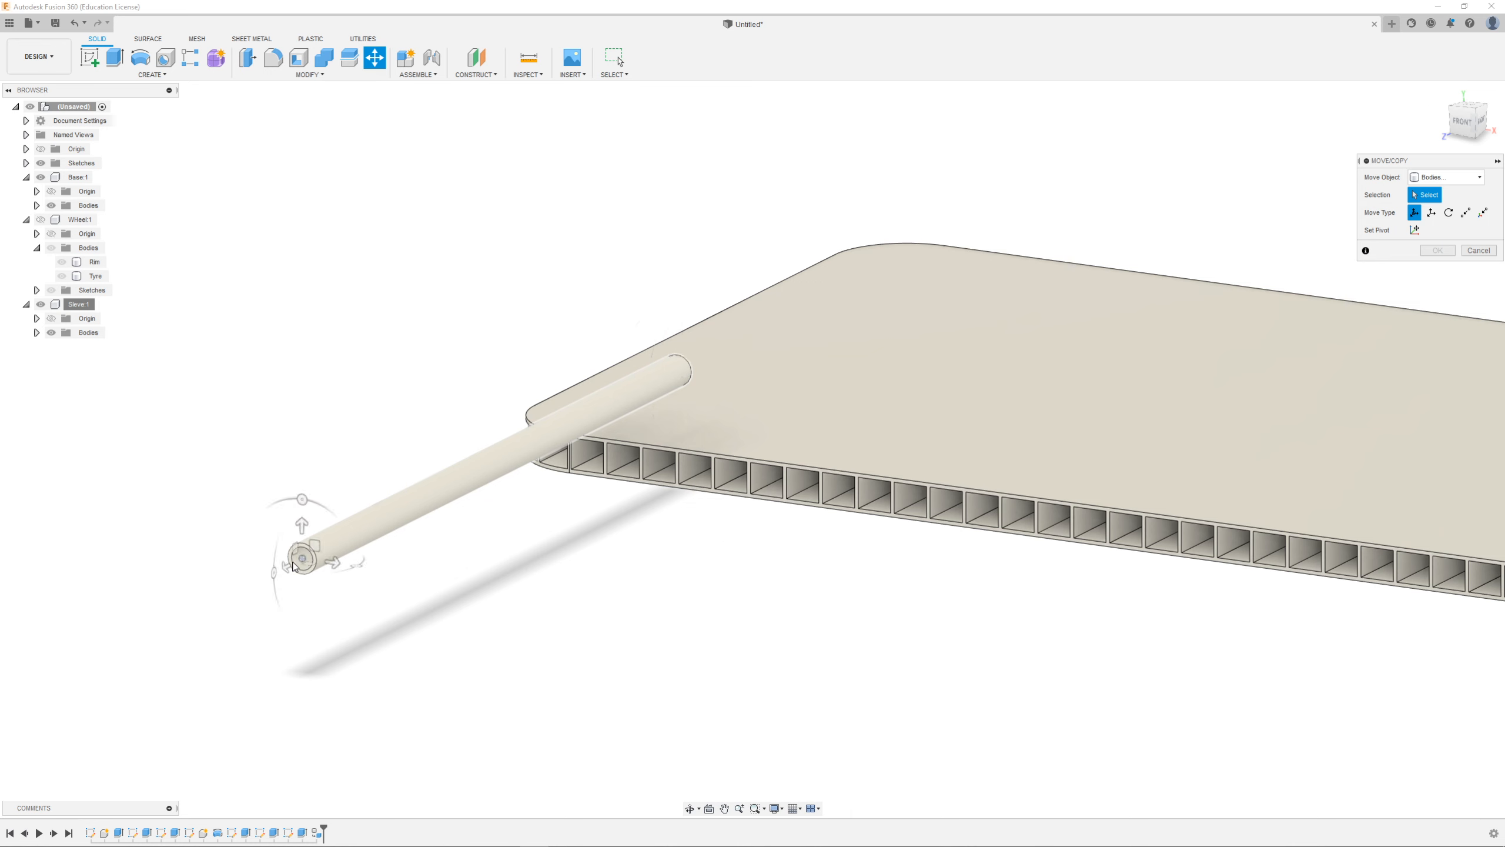
click(300, 562)
drag(286, 564, 669, 397)
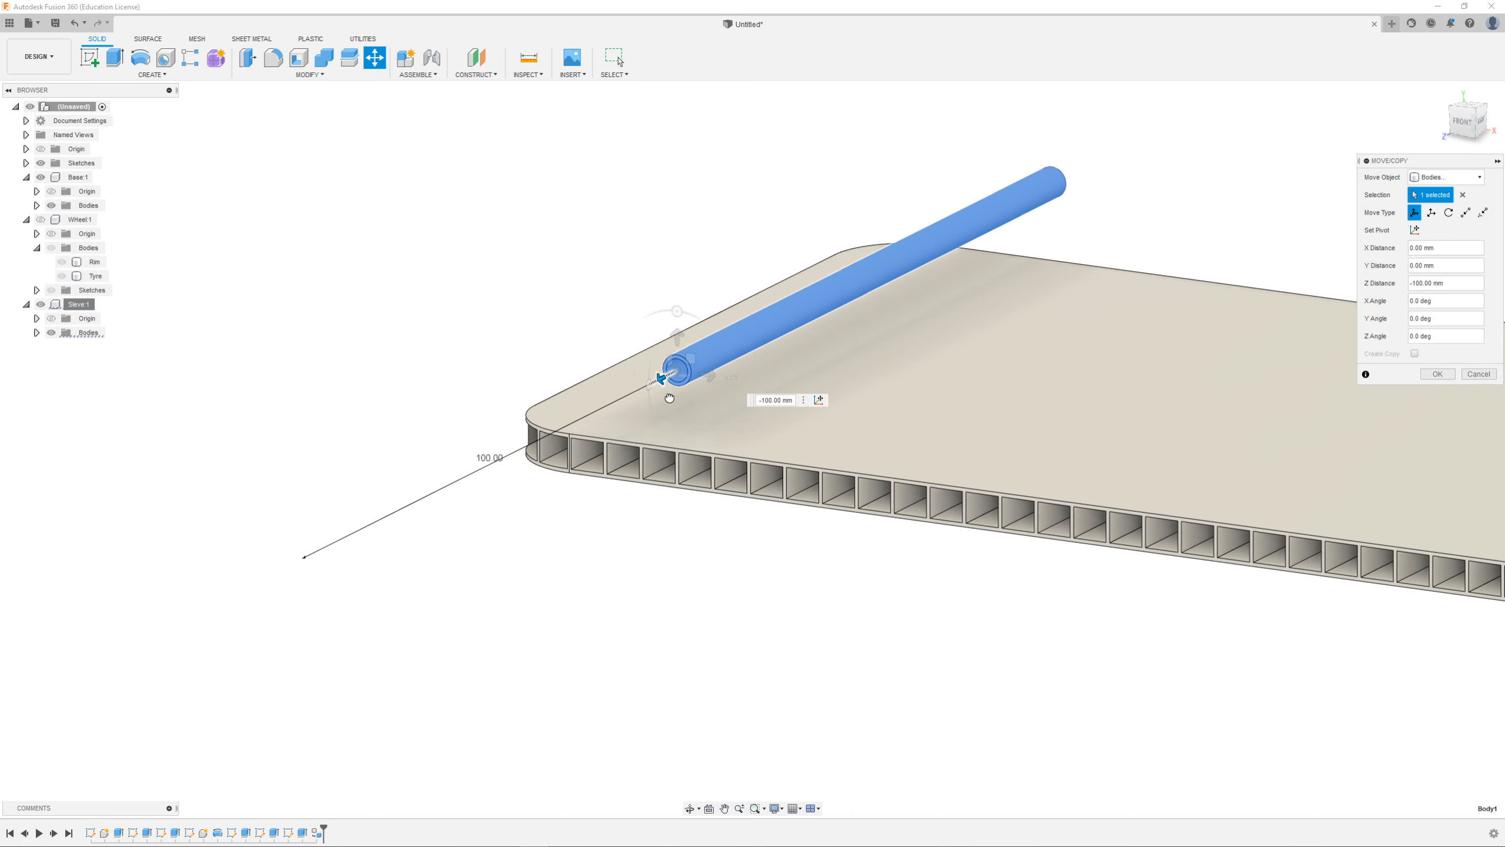
drag(677, 338, 723, 477)
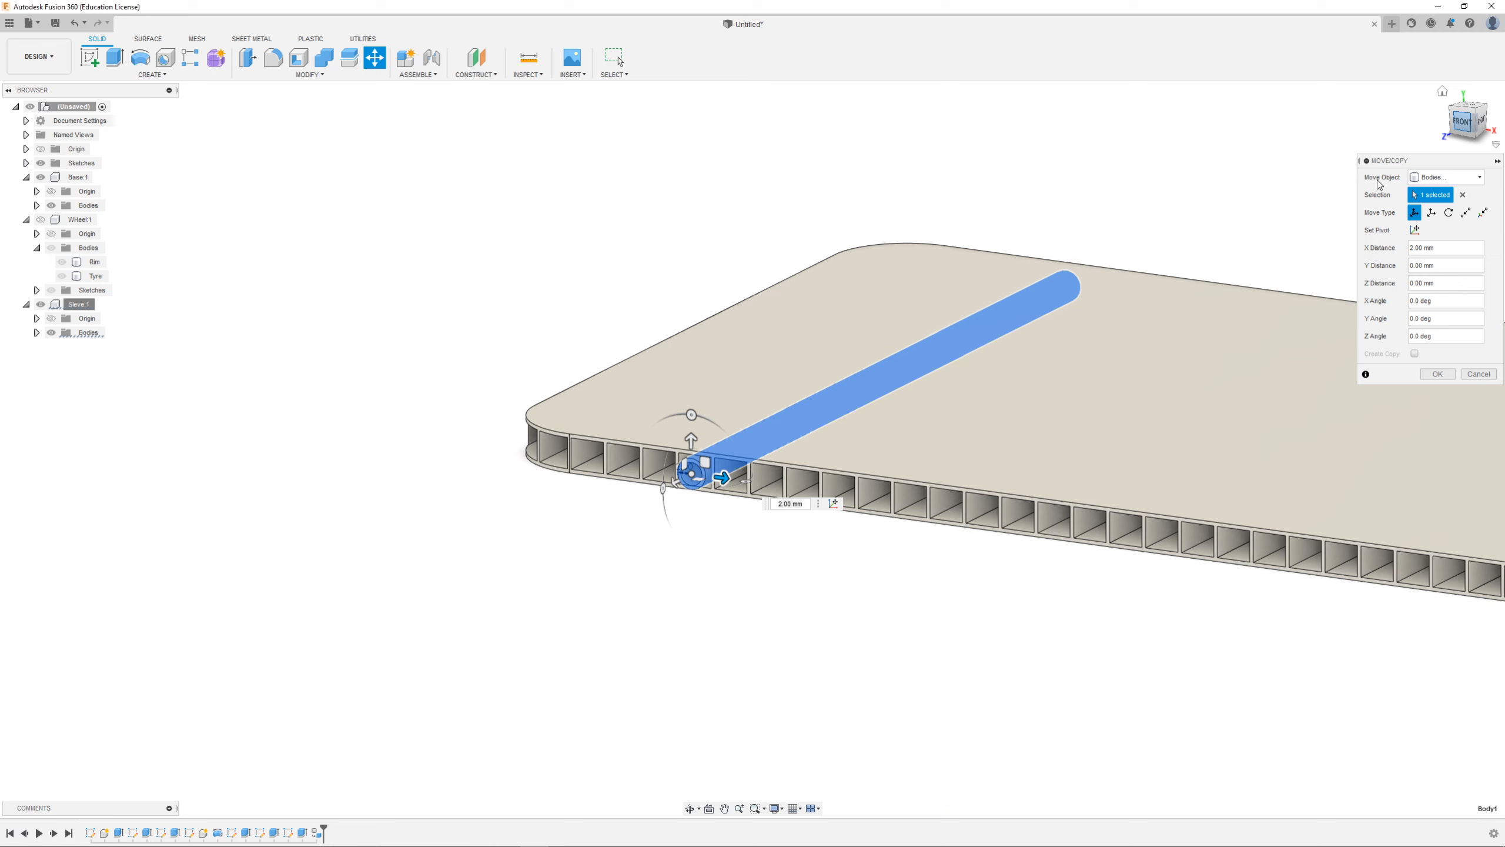
scroll(572, 542, up, 1)
scroll(649, 441, up, 4)
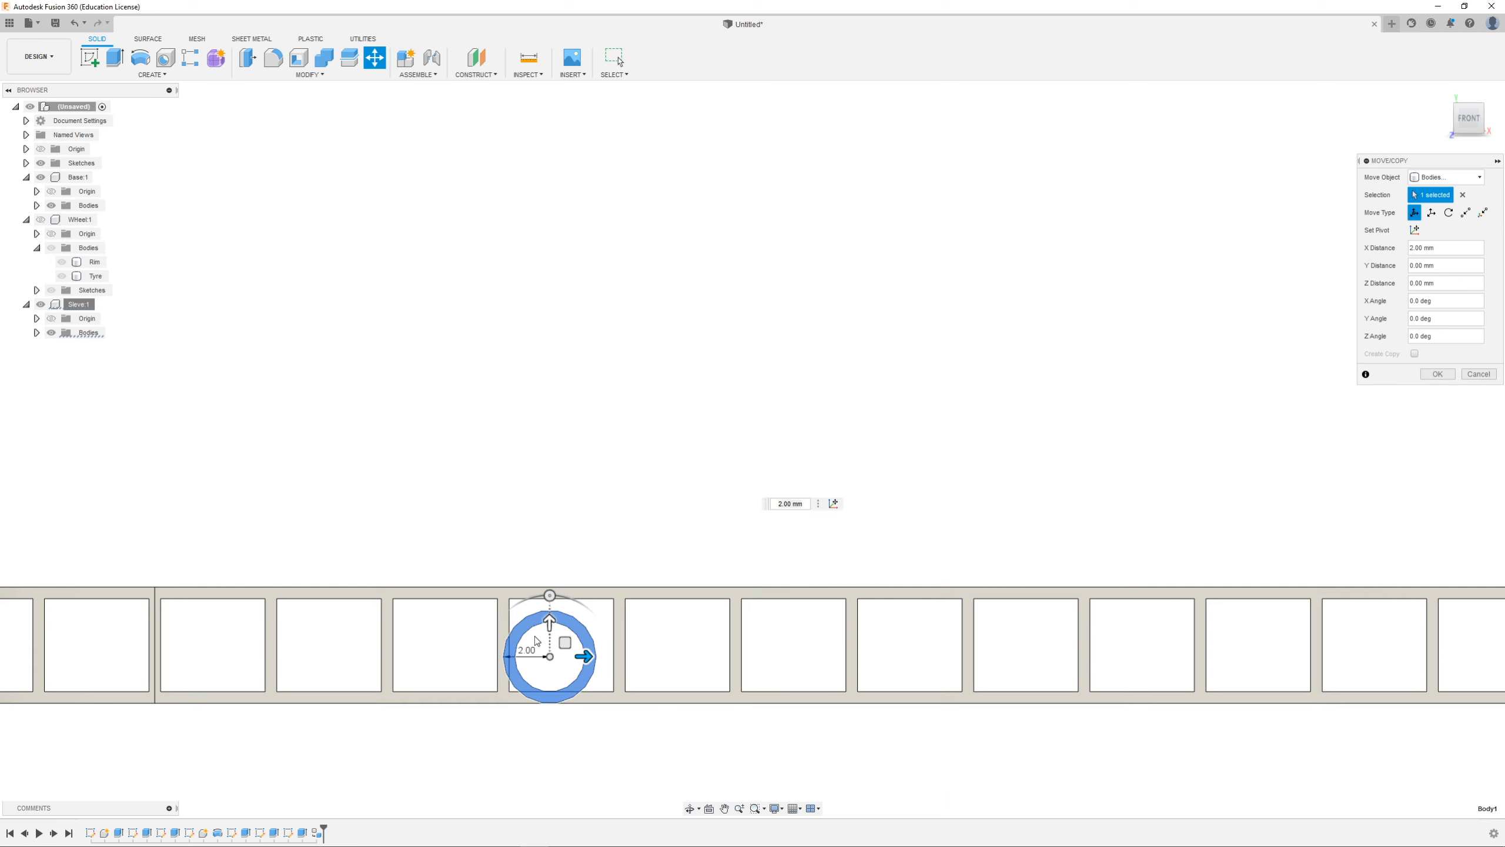
Step: Try to centre the sleeve body inside the base's cell by shifting it slightly in X and Y, and finish the move
click(546, 595)
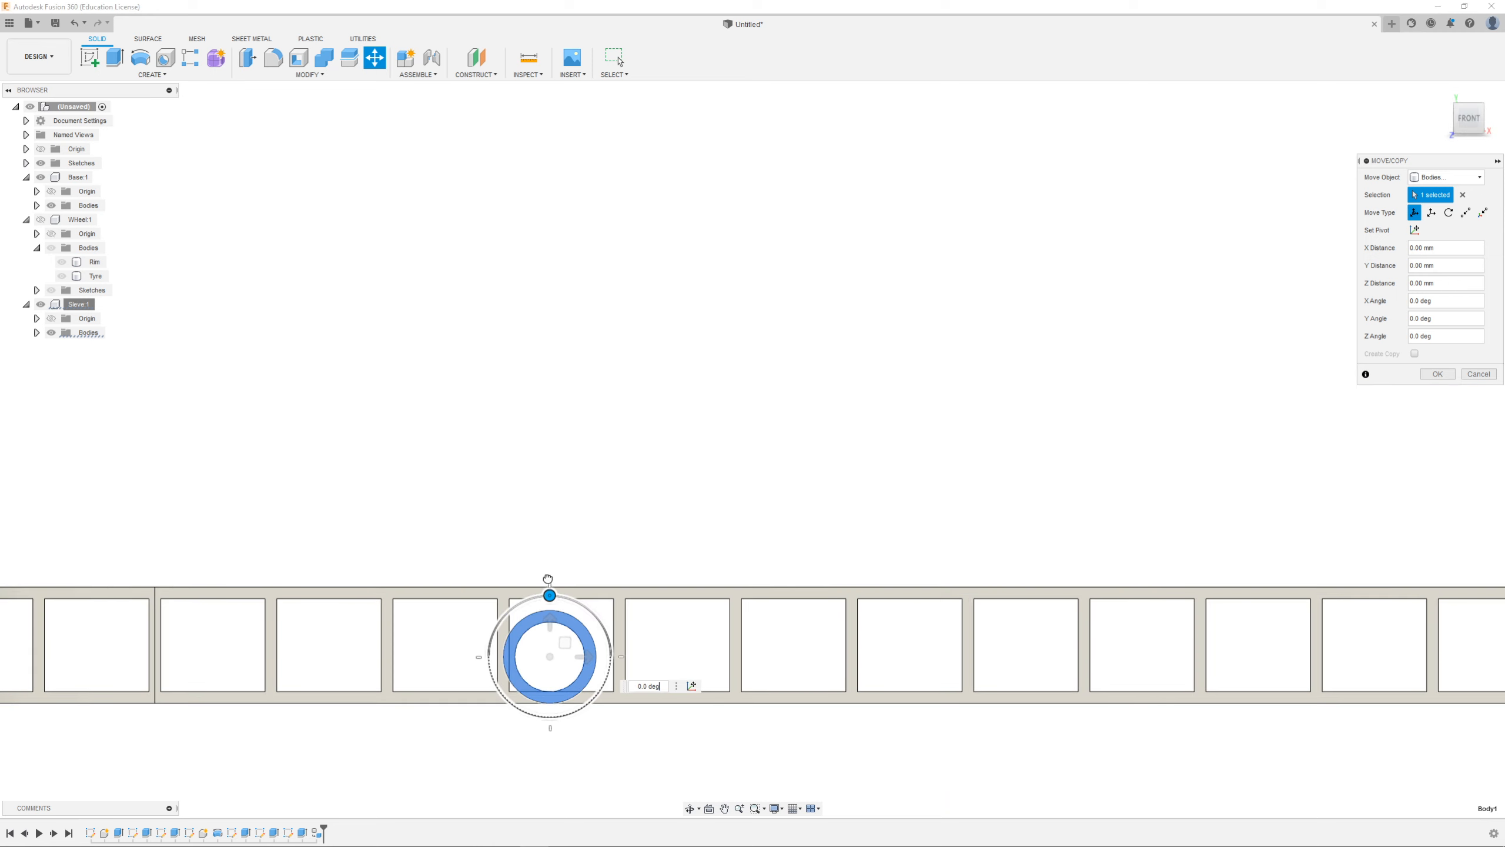
drag(551, 597, 551, 584)
drag(553, 525, 555, 495)
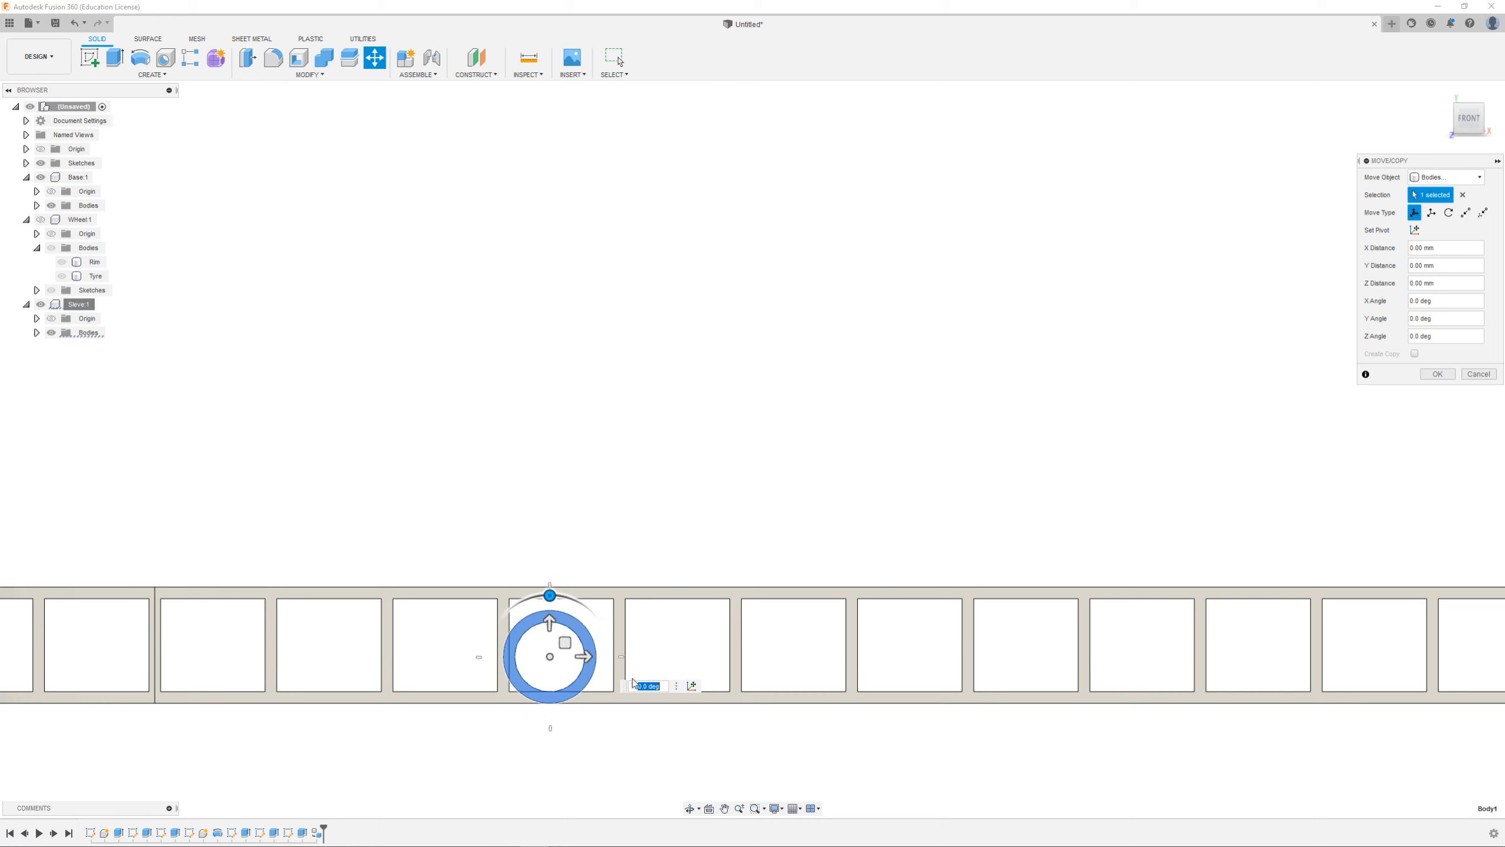
drag(549, 623, 596, 643)
shift+middle_drag(687, 622, 516, 692)
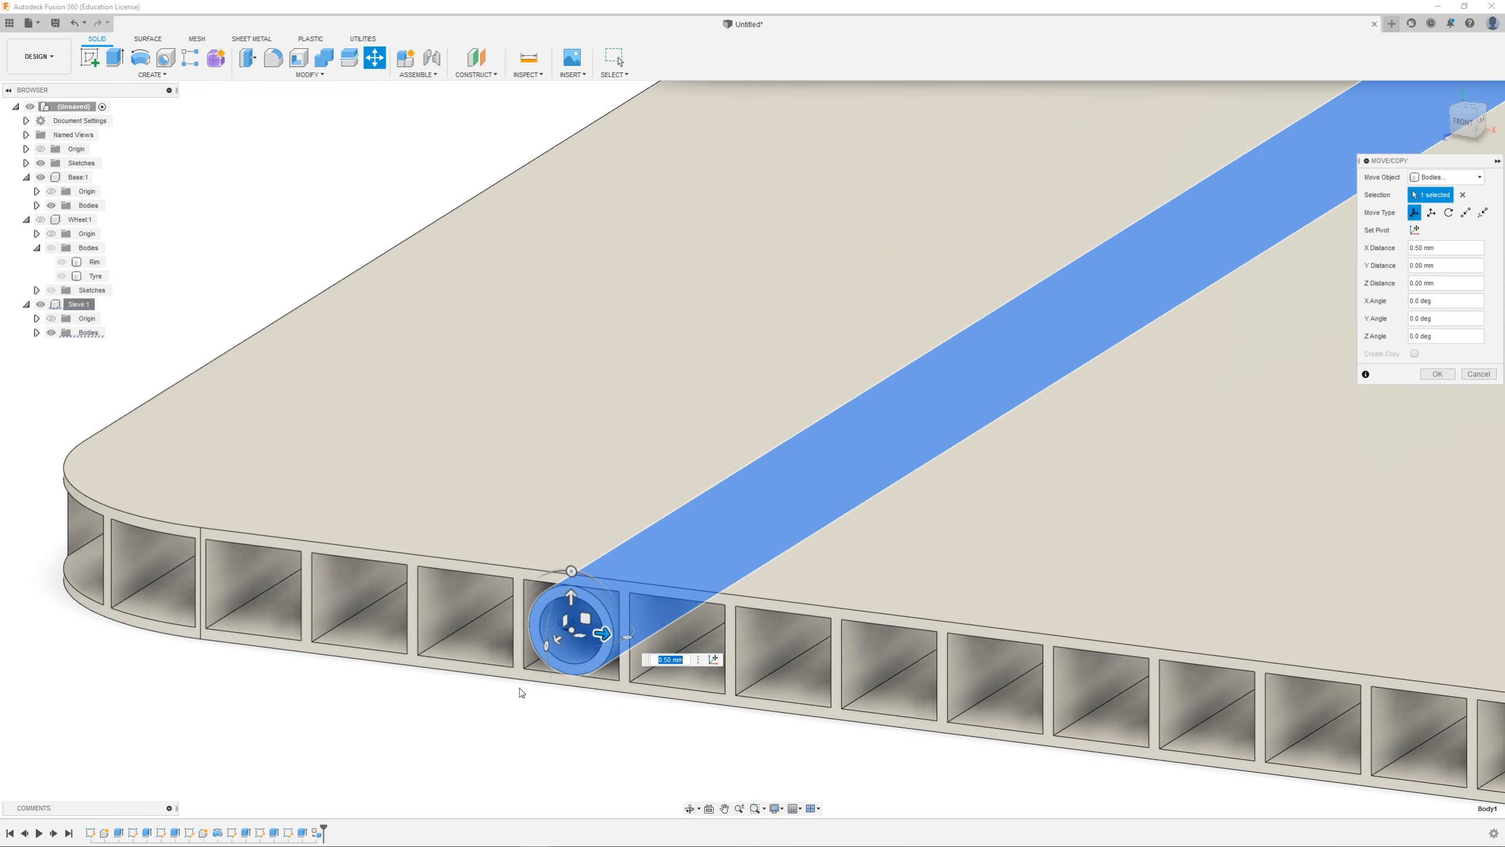
scroll(516, 692, down, 3)
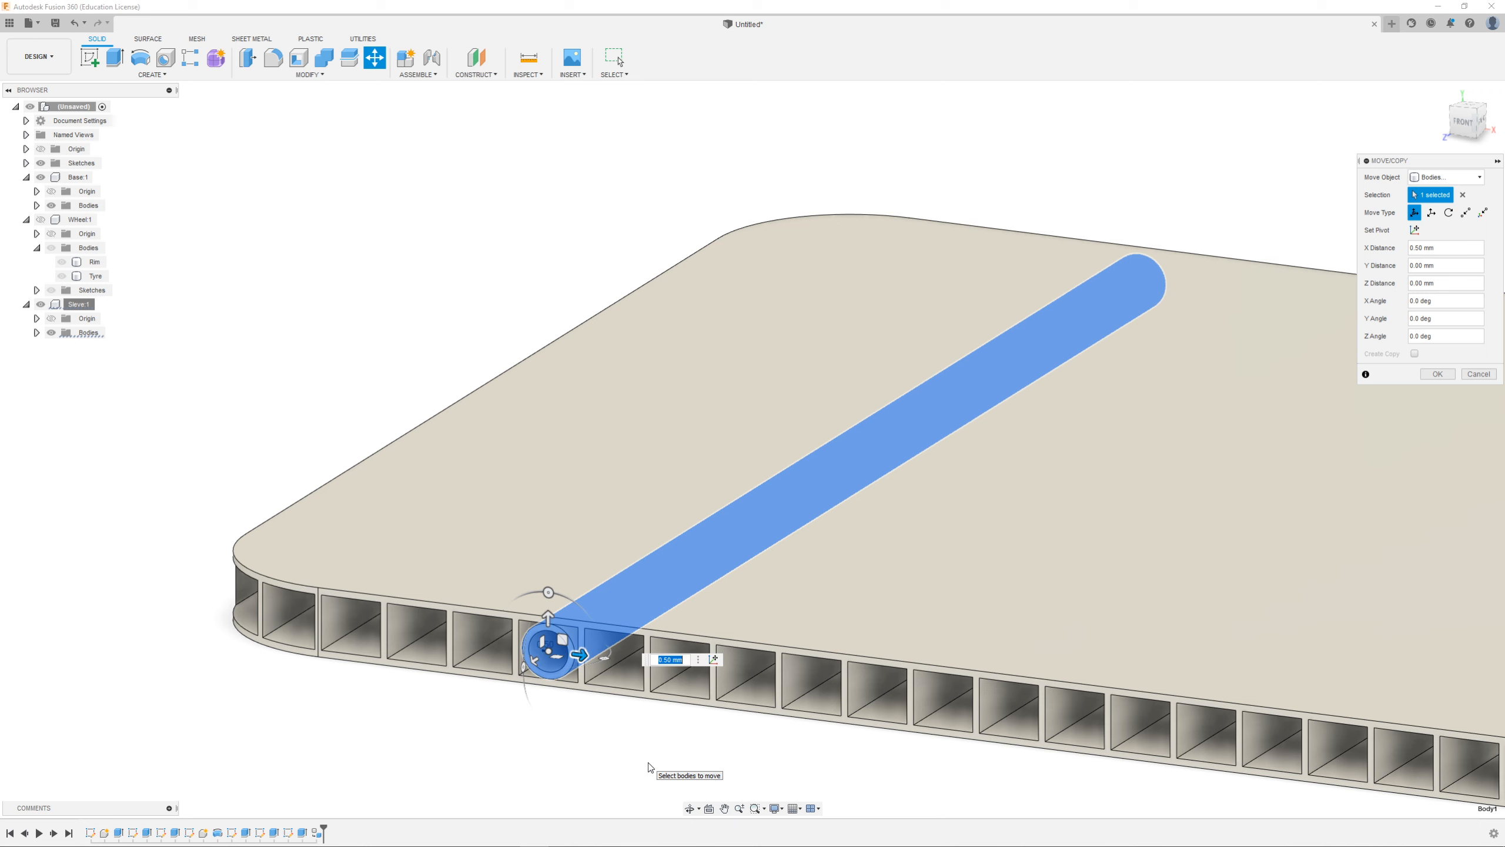
key(Return)
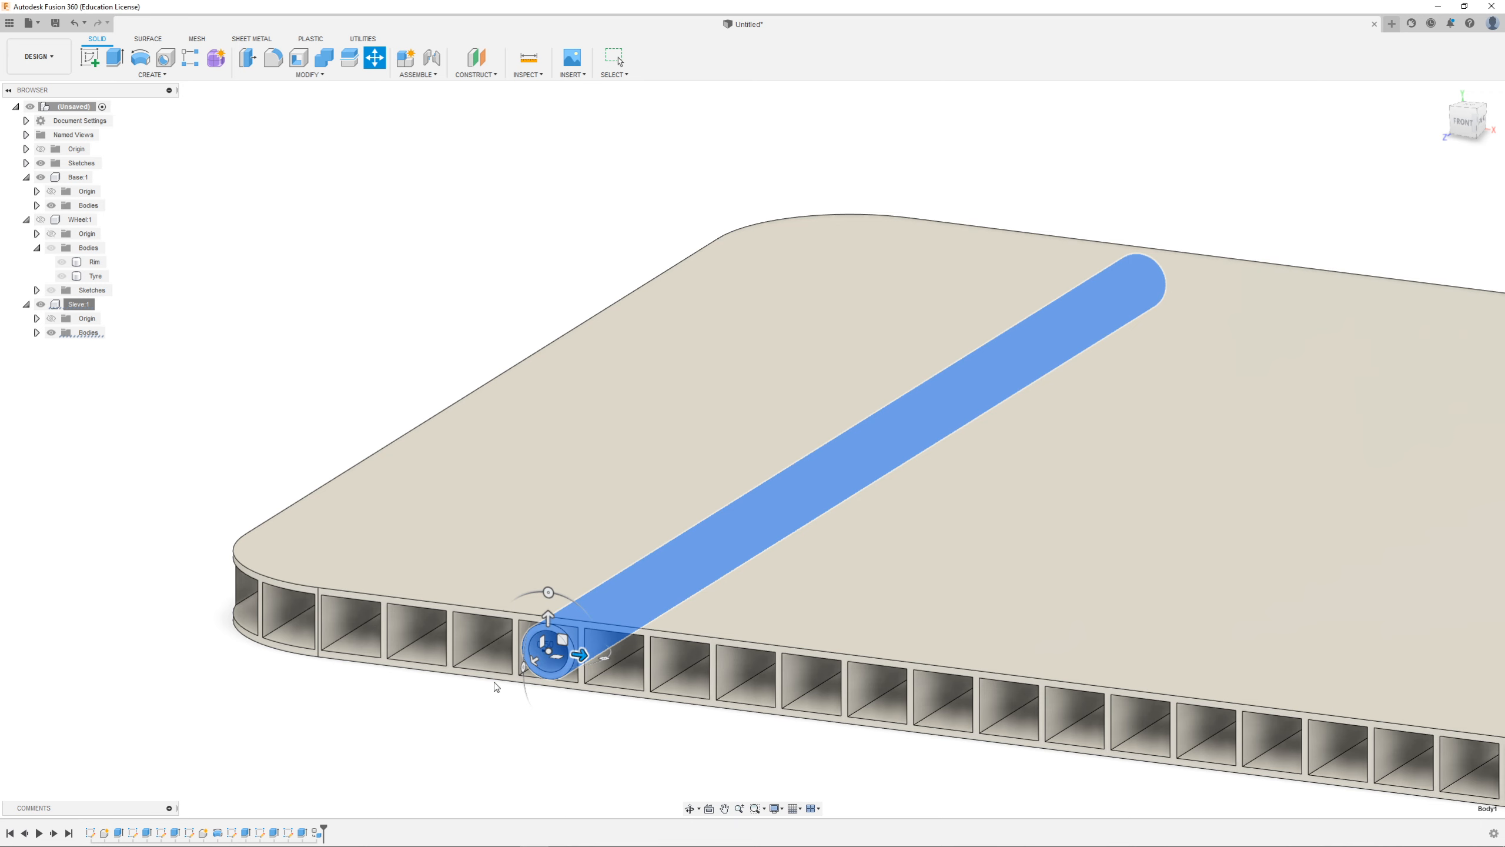
Step: Undo the sleeve's move and restore its Nylon 6/6 material
key(ctrl+z)
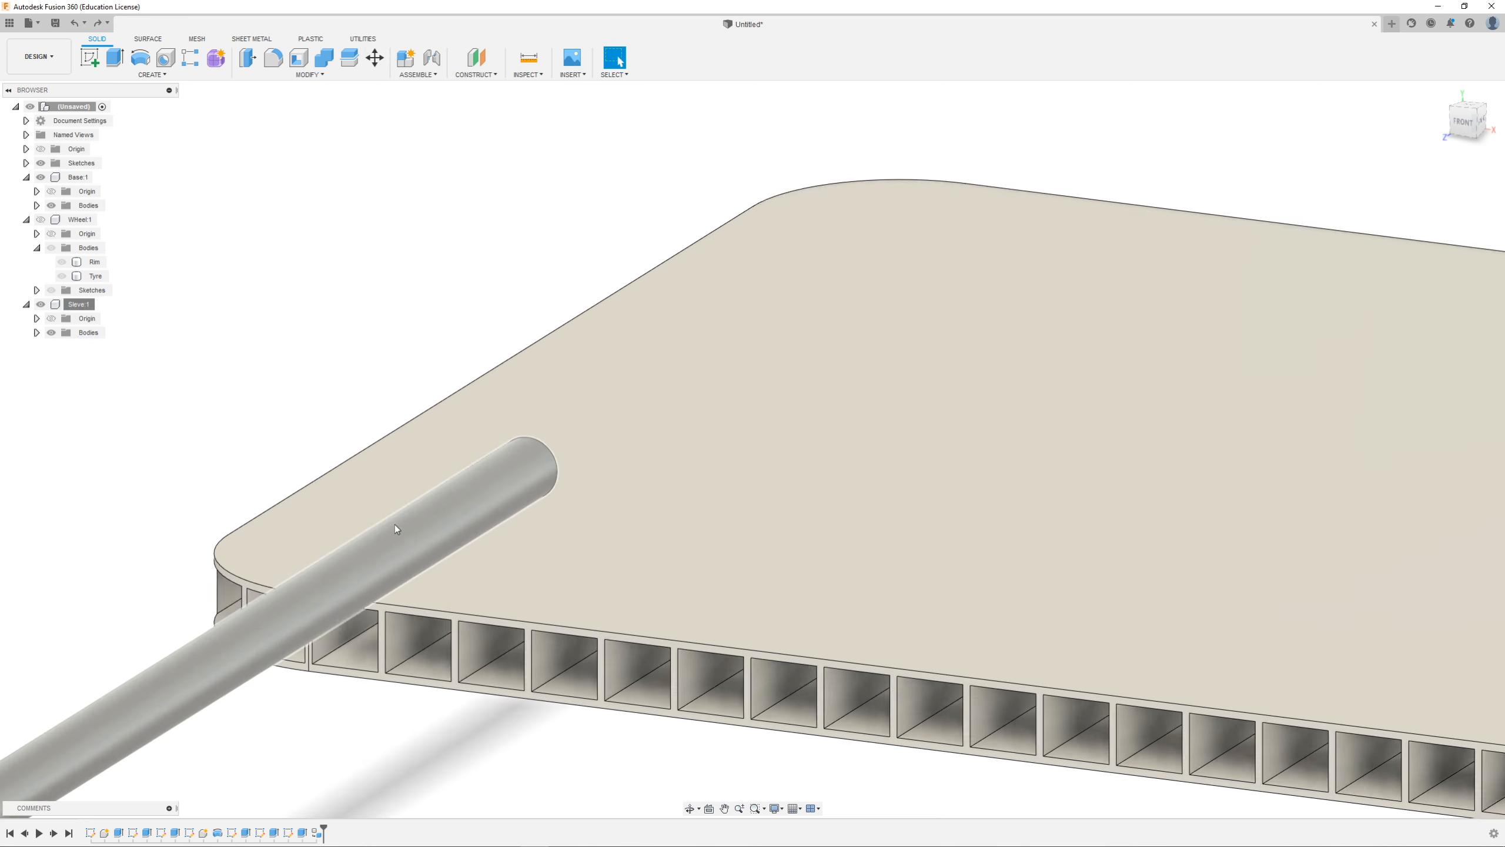
scroll(427, 516, down, 4)
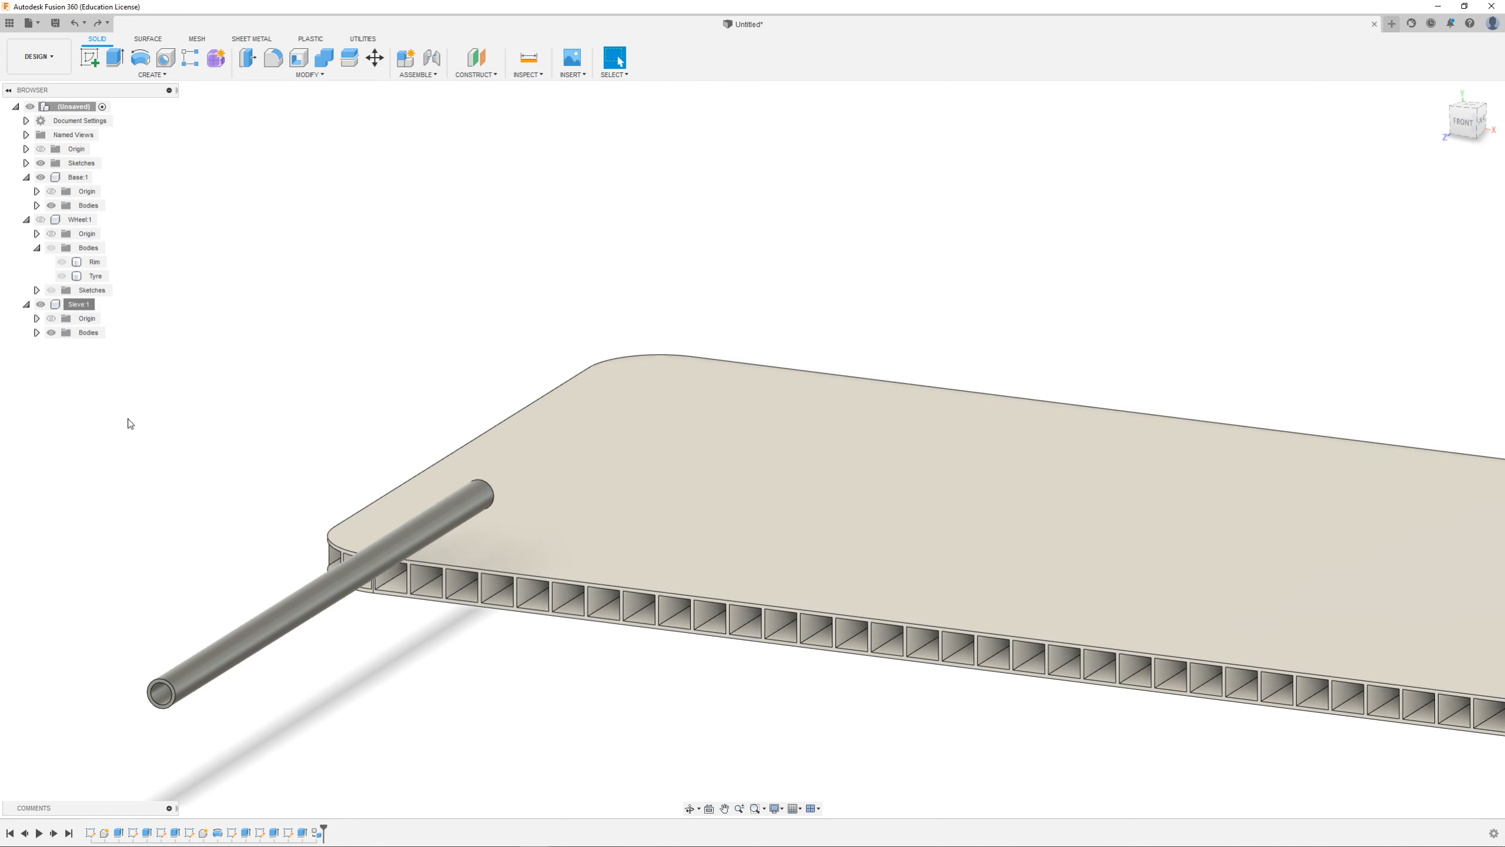
click(95, 23)
Step: Start aligning components, using the centre of the sleeve's near inner bore as the point to align from
scroll(341, 642, up, 3)
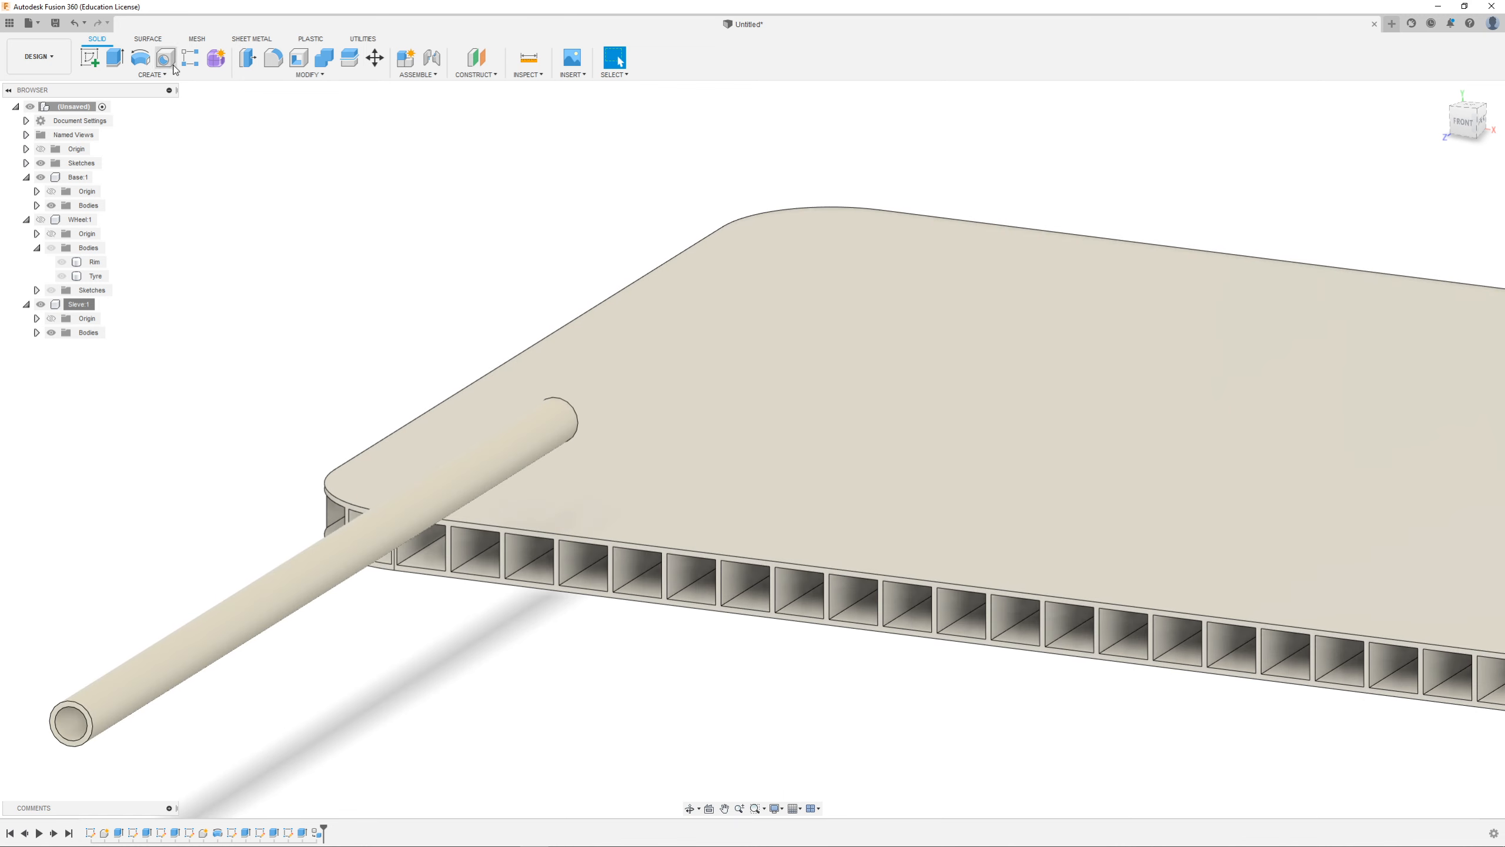
click(290, 78)
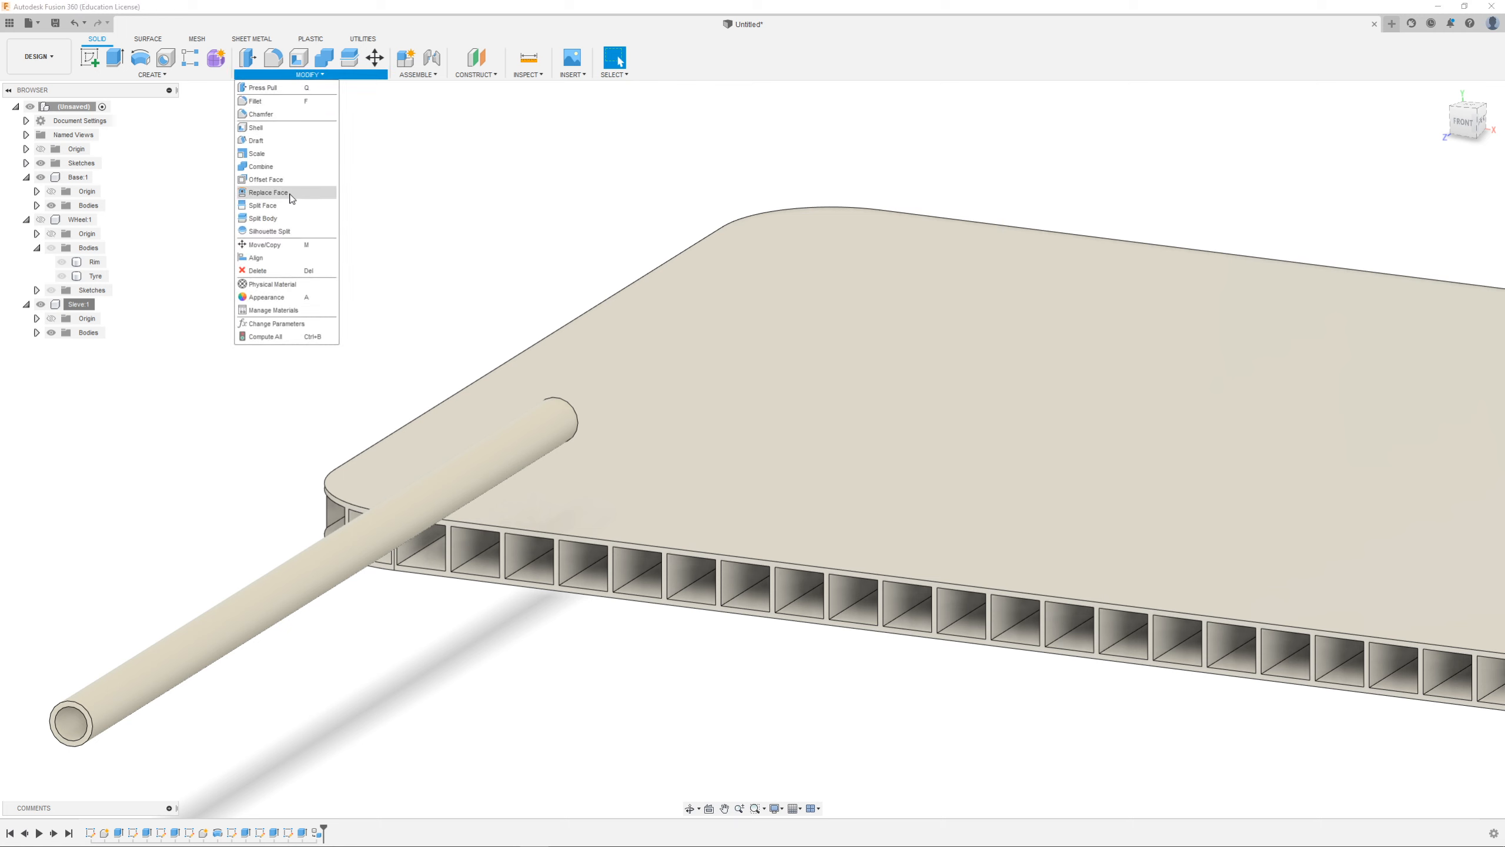
click(268, 260)
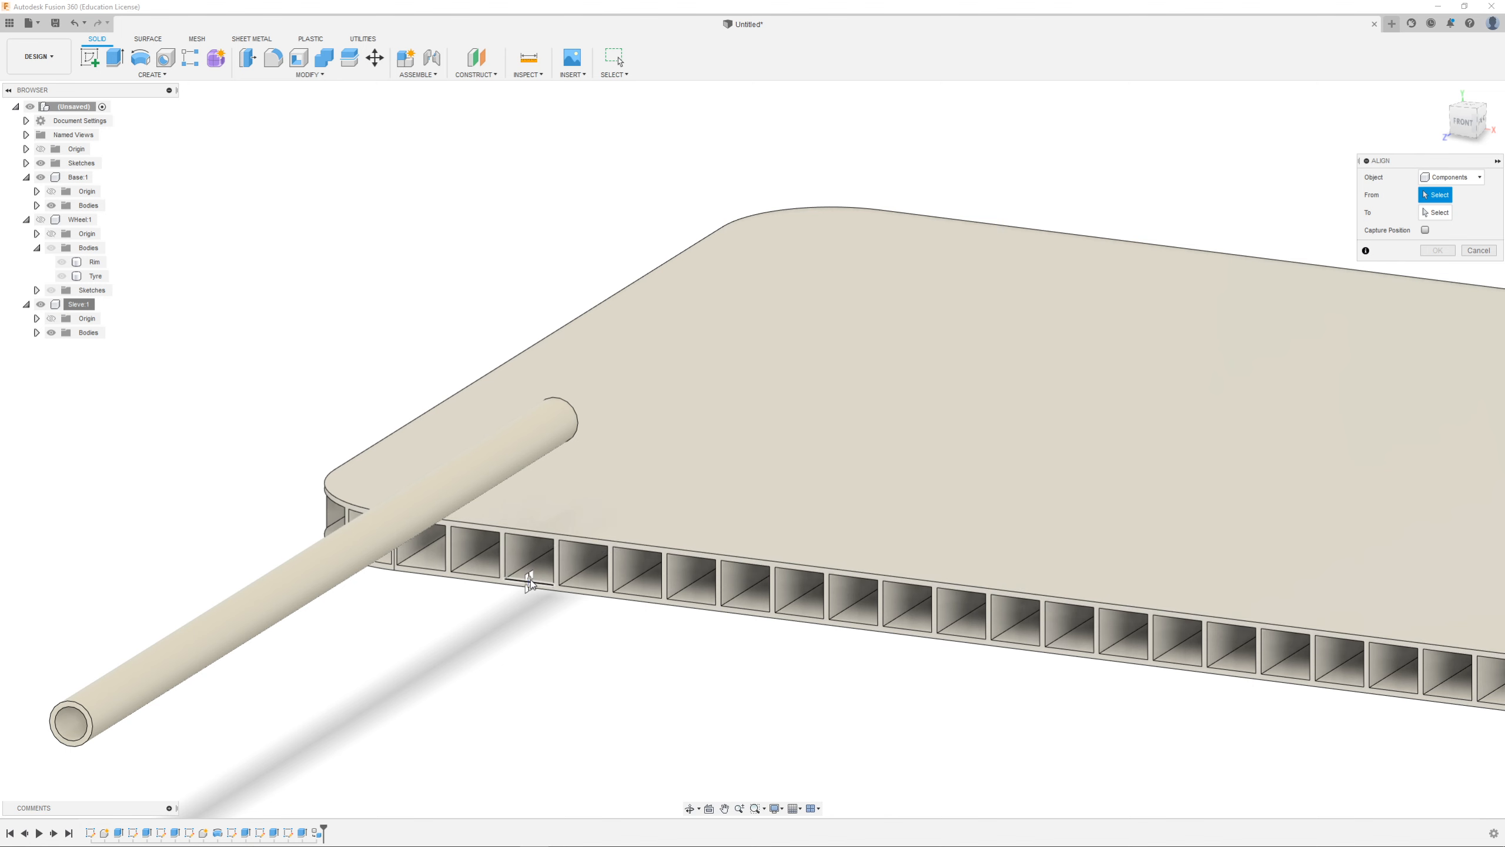
scroll(502, 570, up, 2)
scroll(500, 569, up, 2)
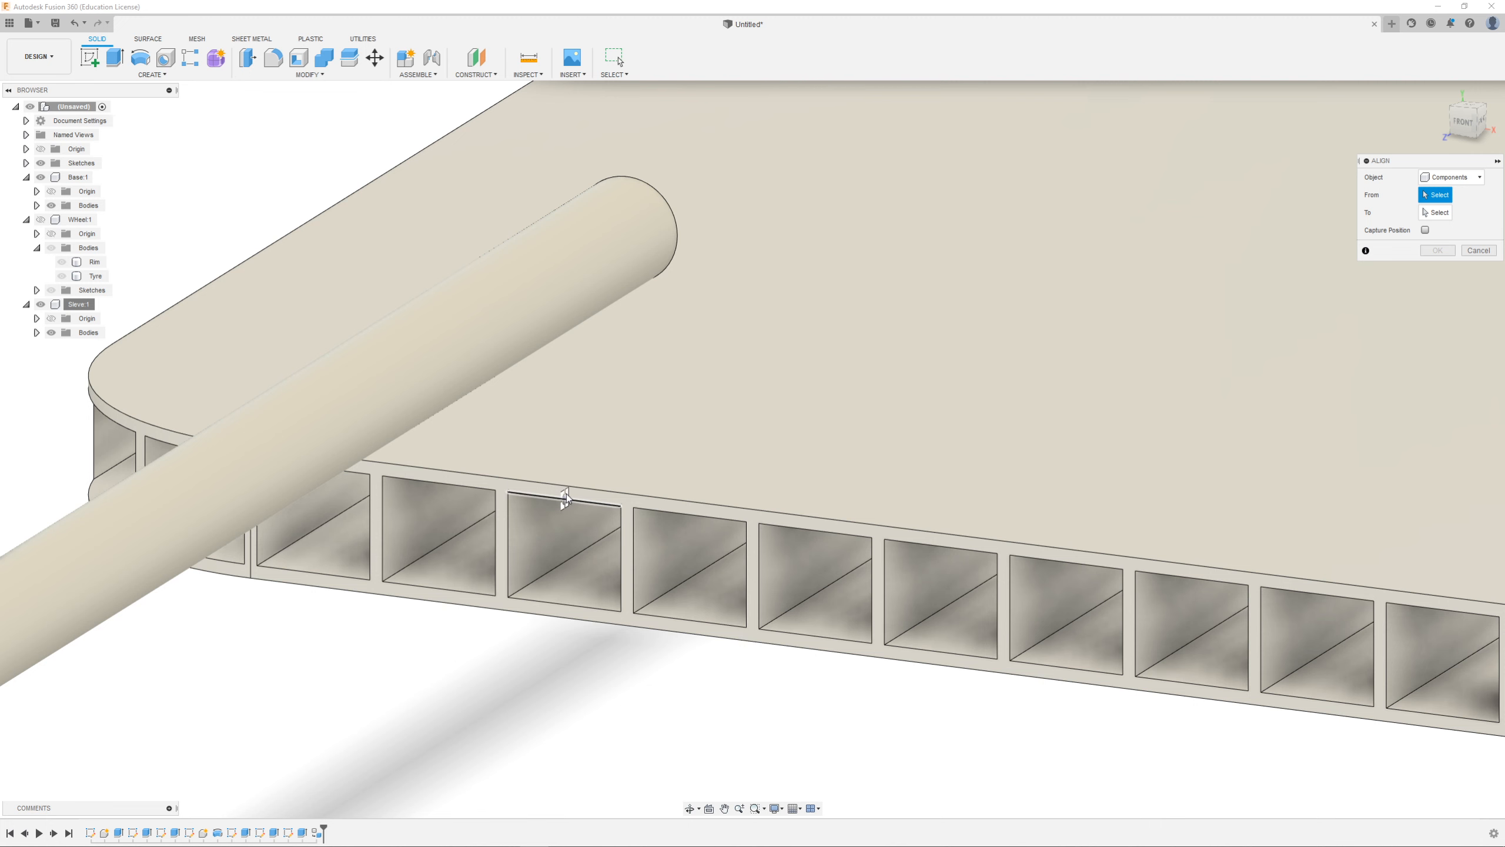
scroll(565, 513, down, 2)
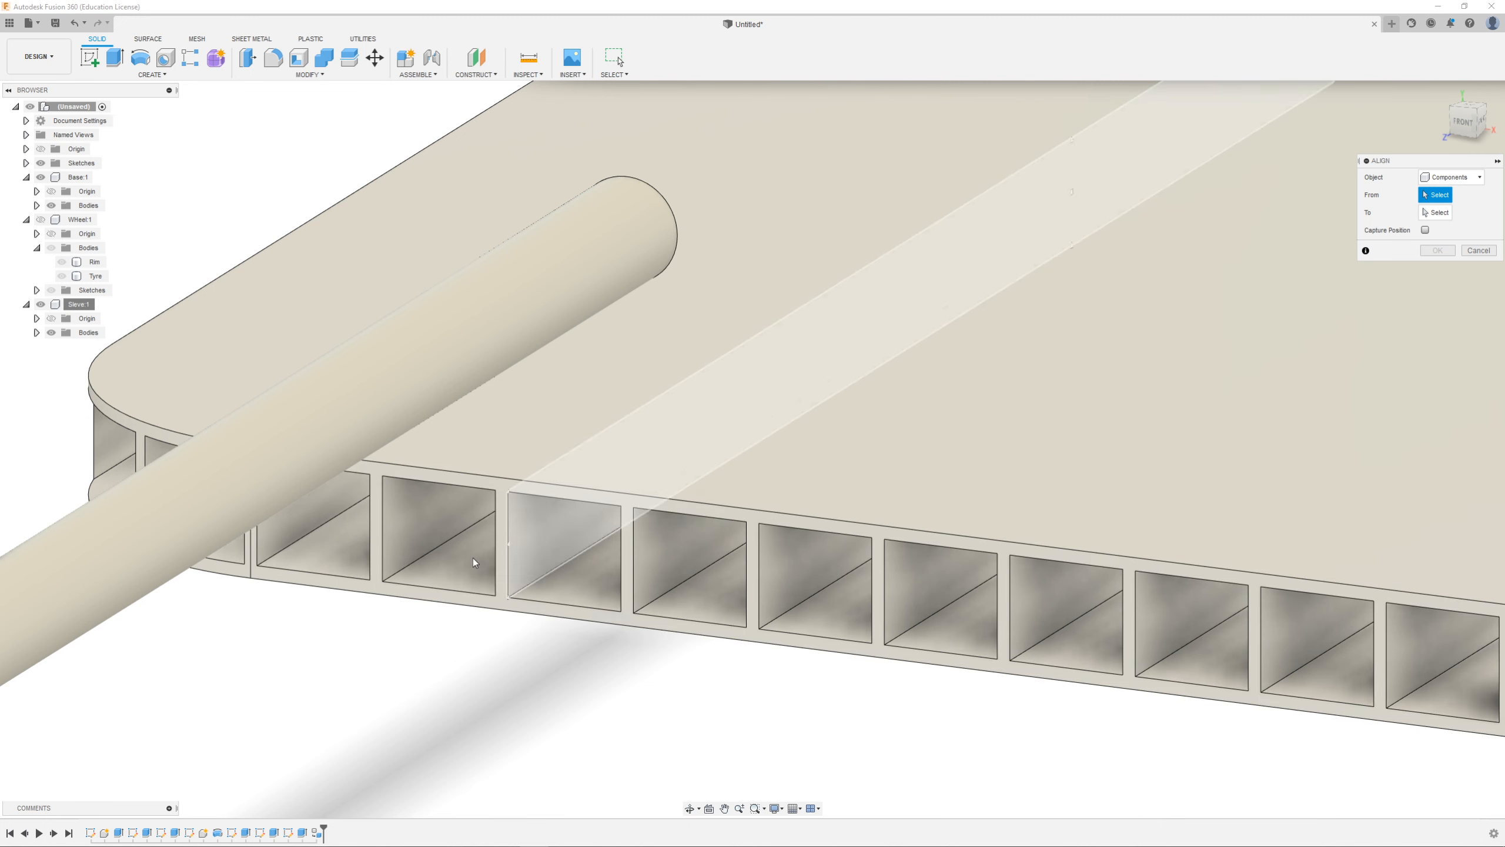
scroll(543, 452, down, 3)
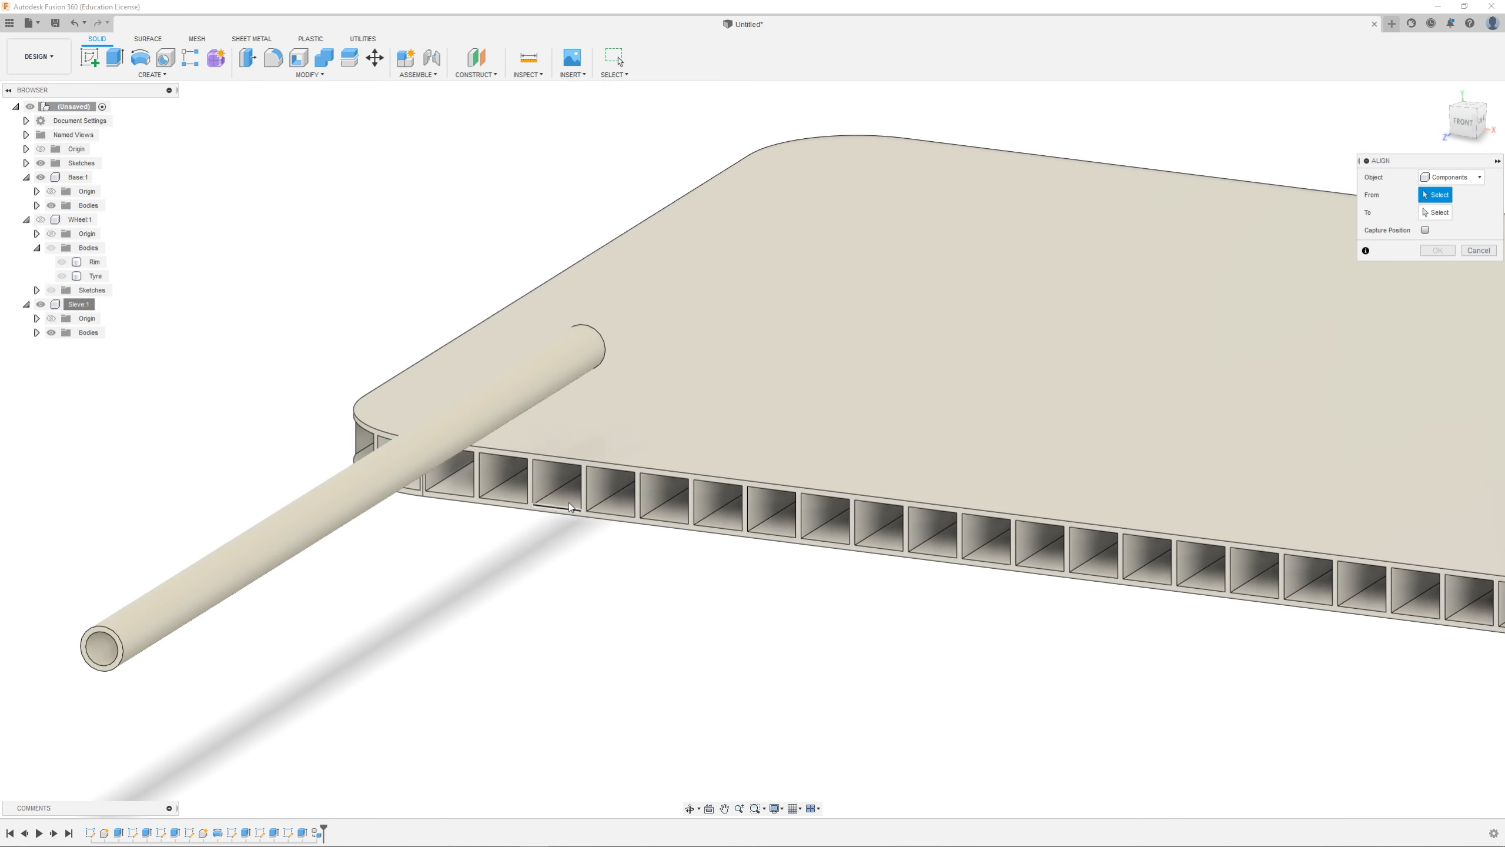
shift+middle_drag(671, 503, 654, 485)
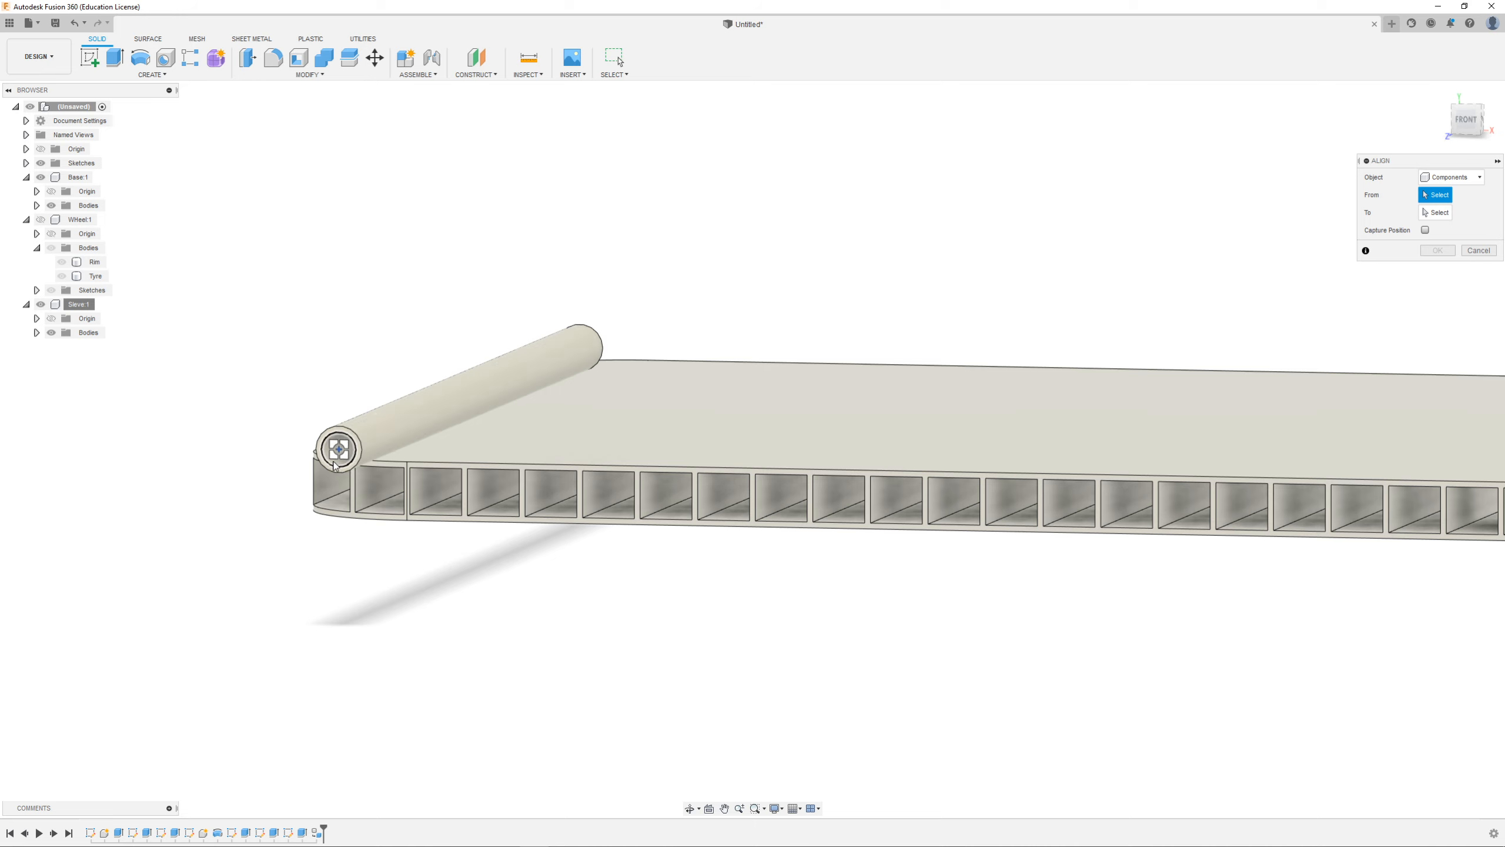
scroll(239, 436, up, 2)
scroll(234, 469, up, 3)
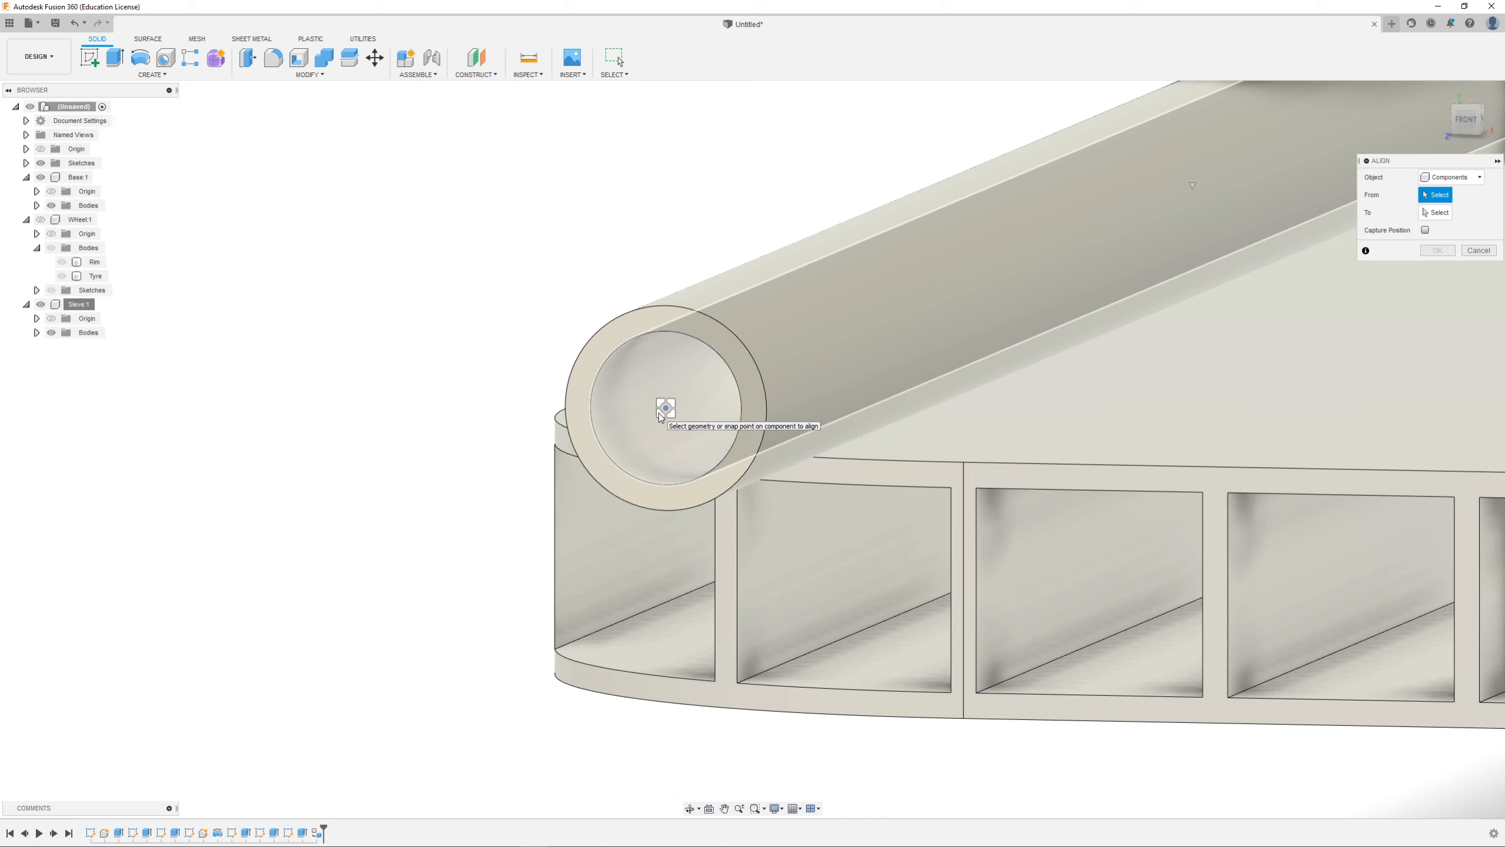
click(658, 414)
Step: Align the sleeve to the midpoint of the upper edge of the sixth cell from the base's rounded end
shift+middle_drag(781, 539, 520, 583)
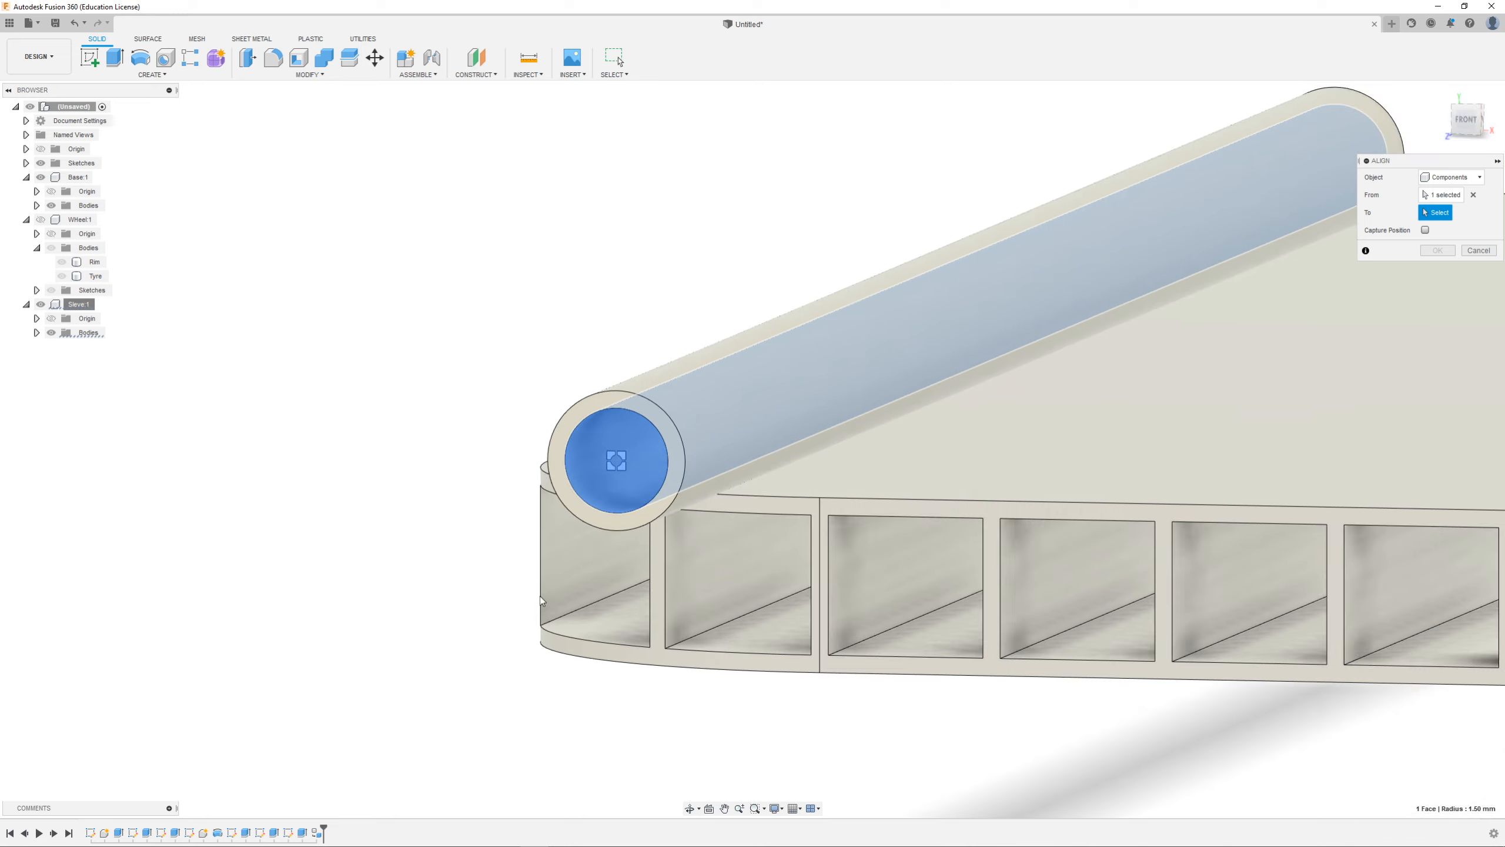
scroll(635, 648, down, 2)
scroll(812, 640, down, 3)
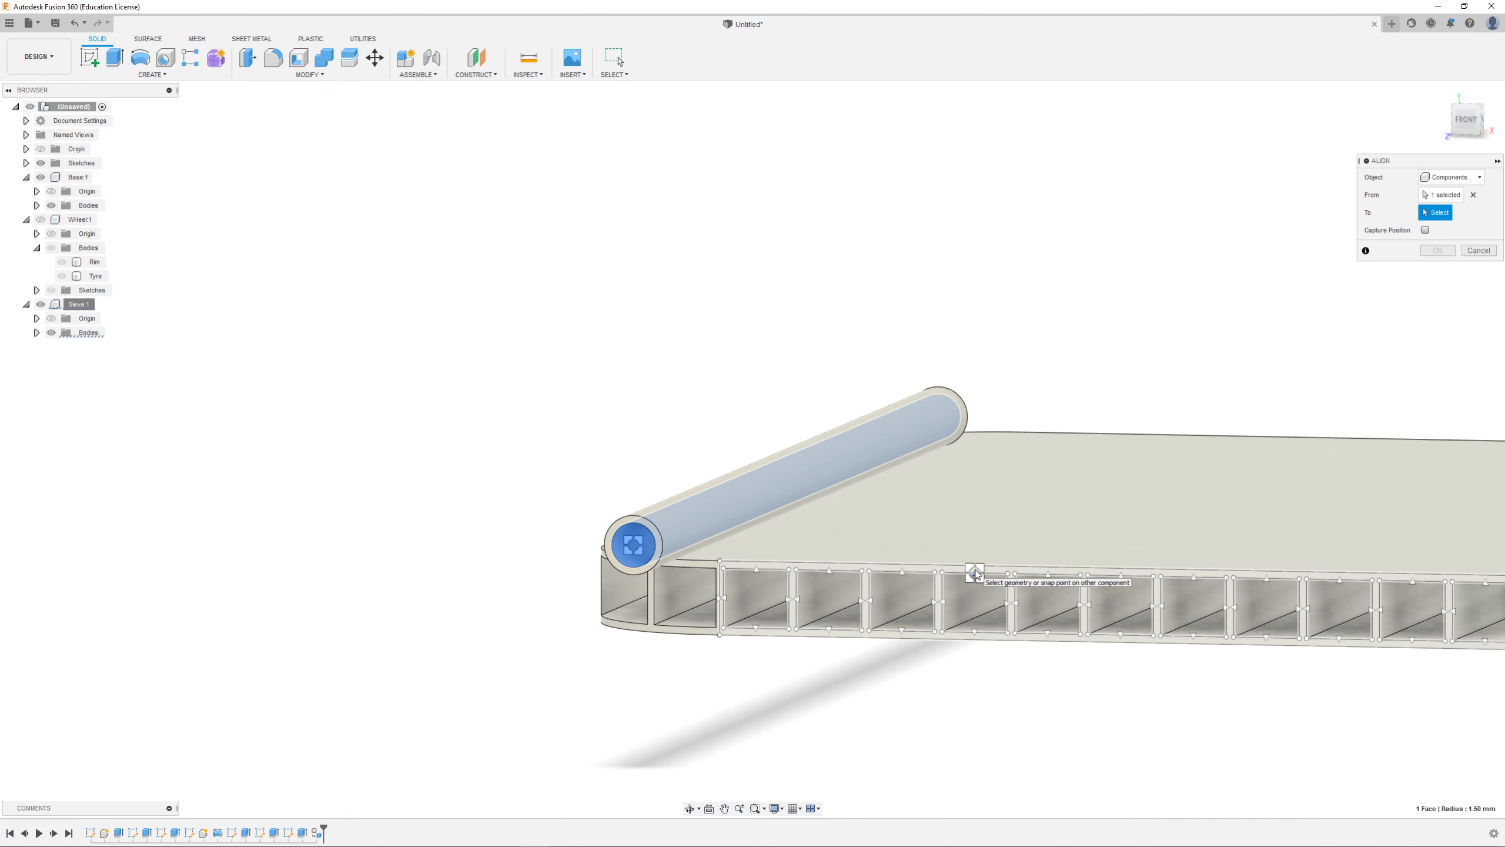
scroll(976, 574, up, 5)
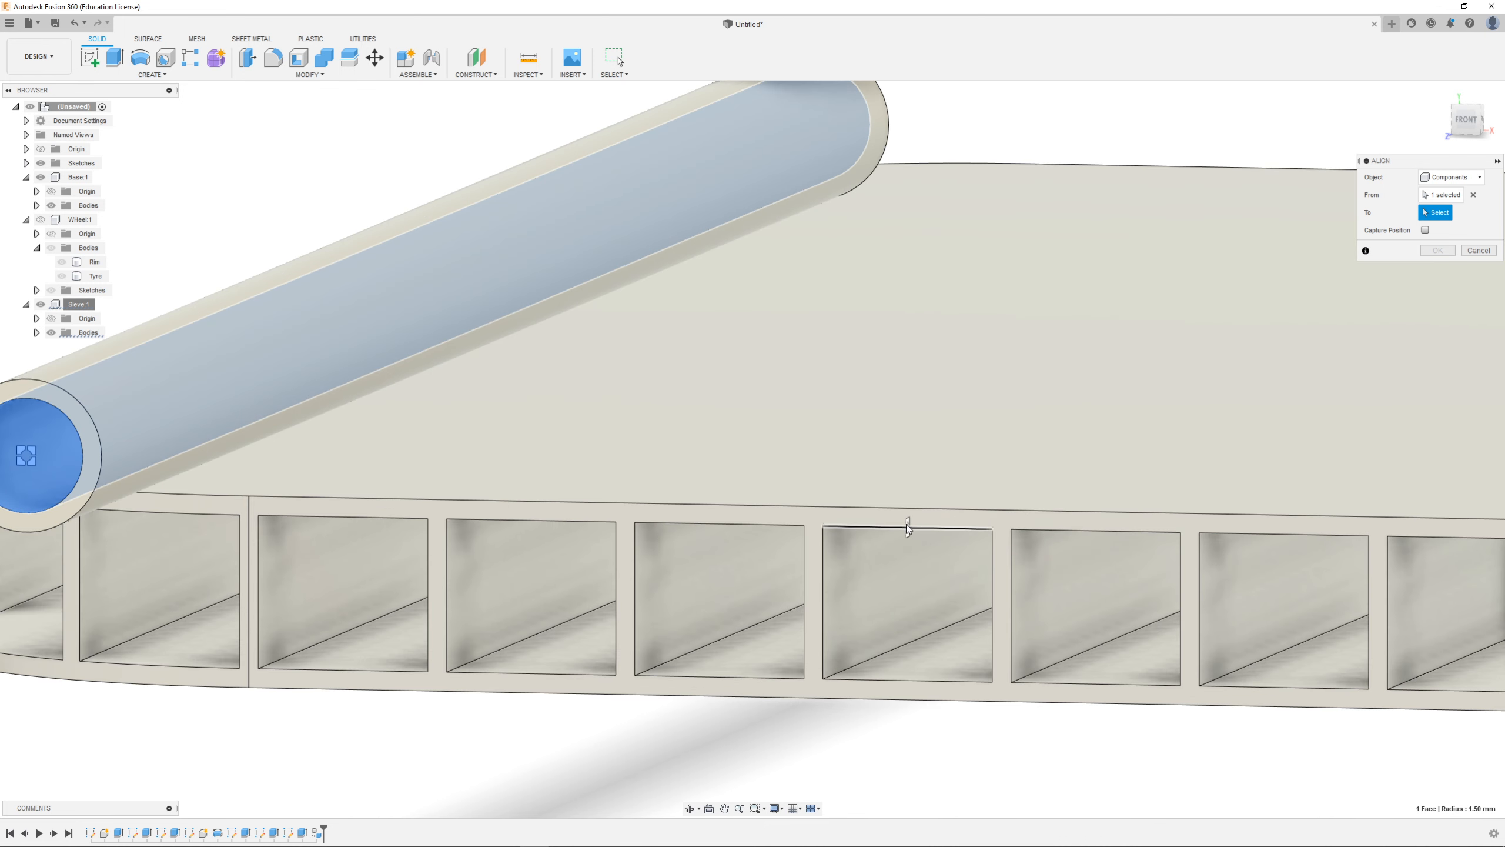
click(906, 525)
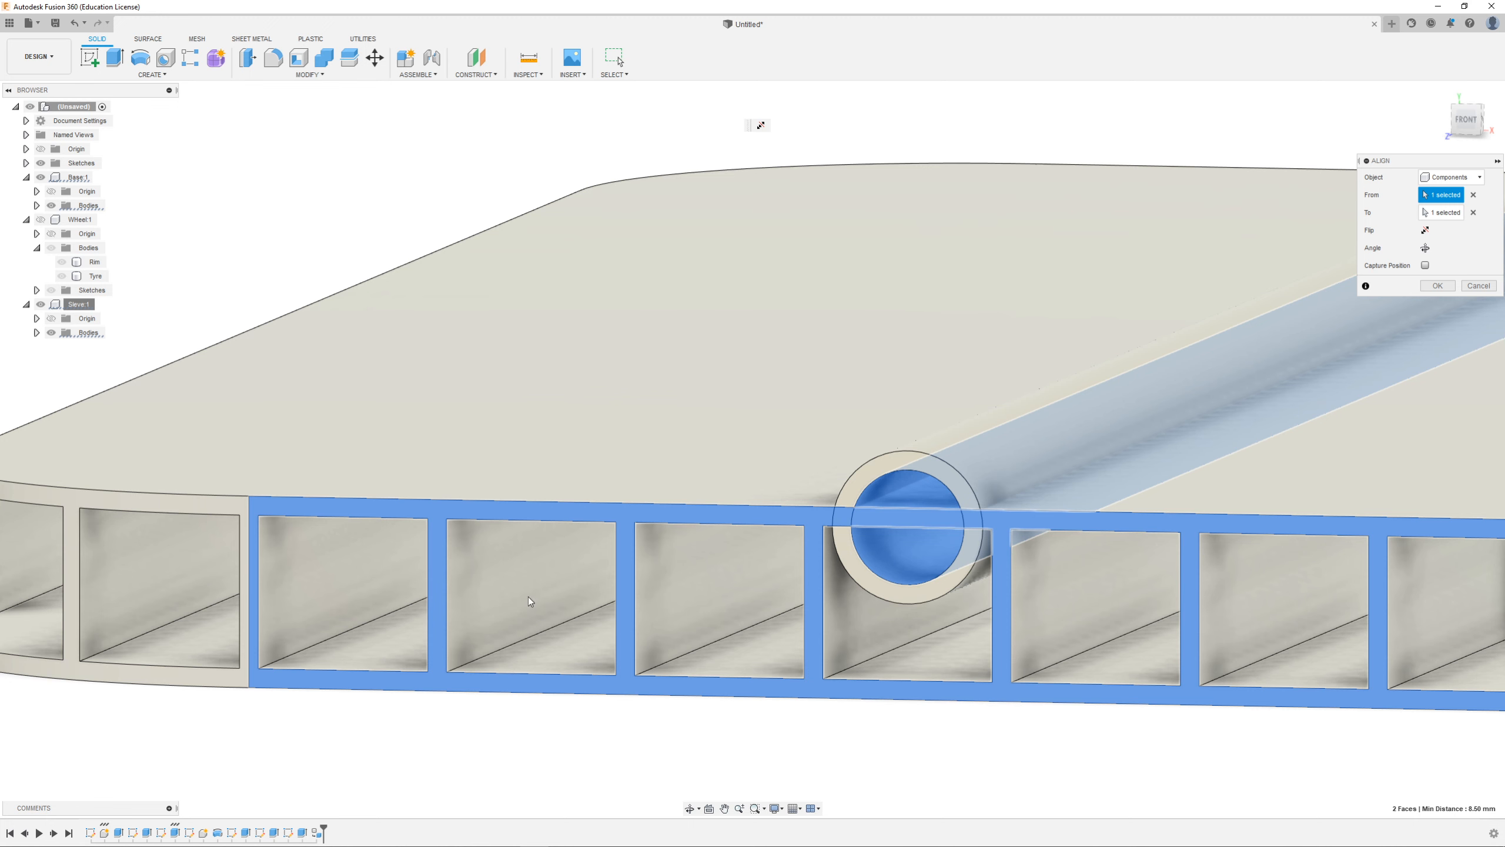
scroll(621, 651, down, 3)
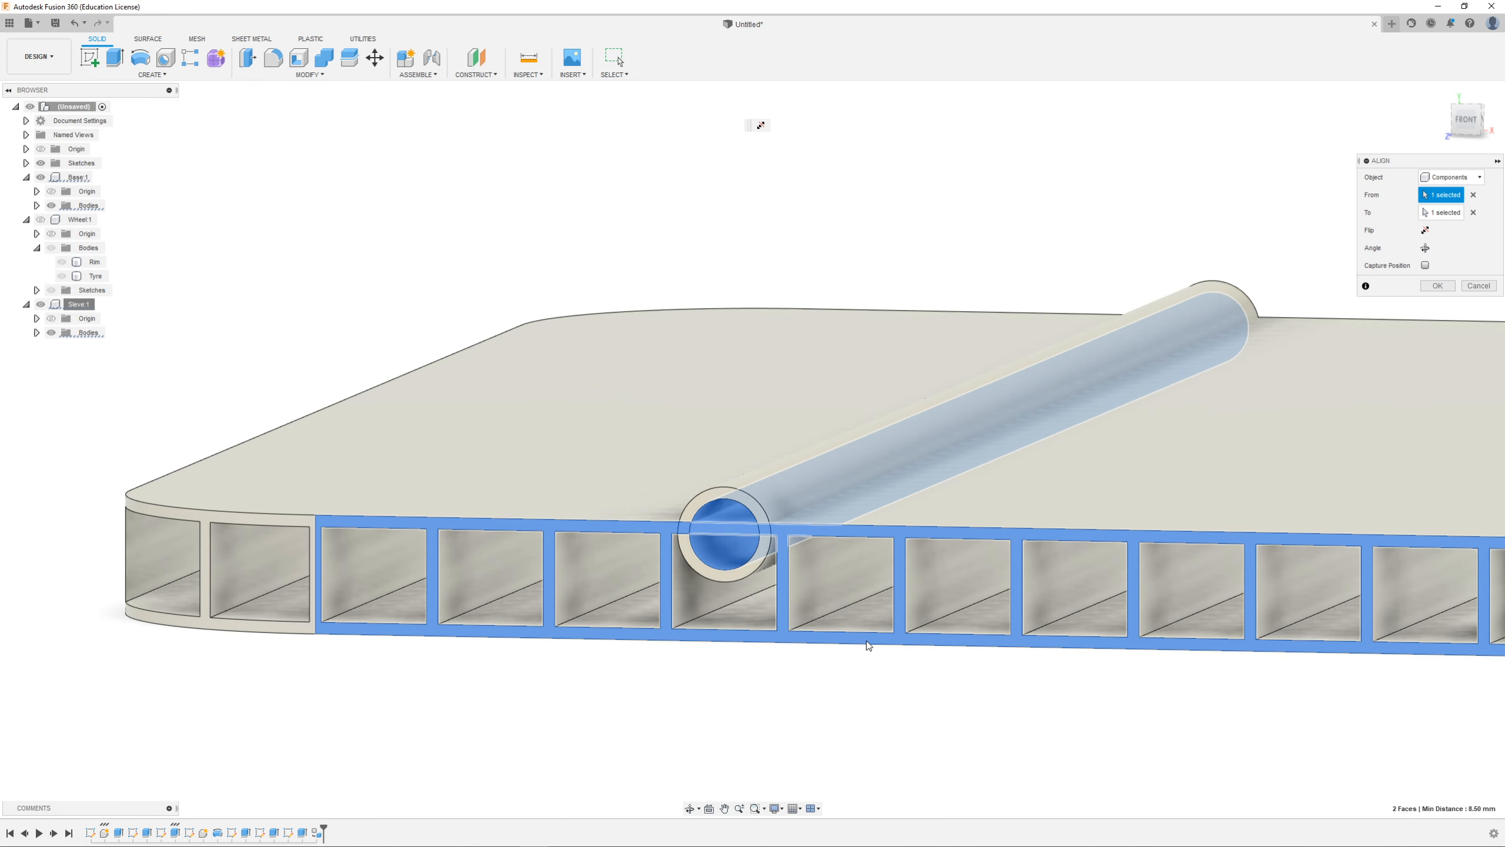
shift+middle_drag(989, 448, 965, 510)
scroll(872, 523, down, 3)
scroll(565, 562, up, 1)
scroll(554, 578, down, 2)
scroll(195, 711, up, 4)
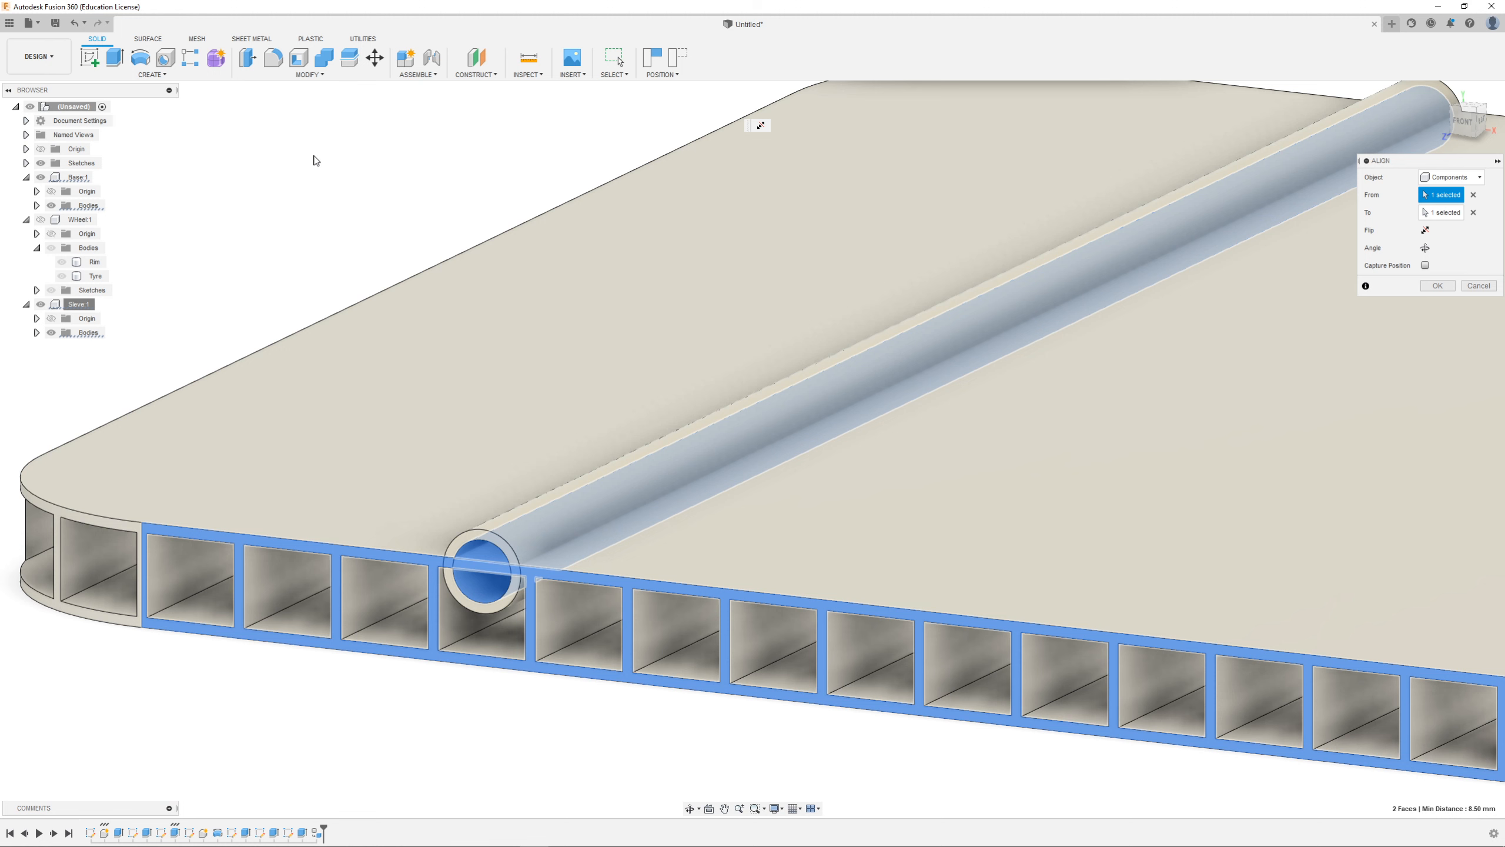
Step: Try to lower the sleeve in Y by moving only its near end face
click(374, 58)
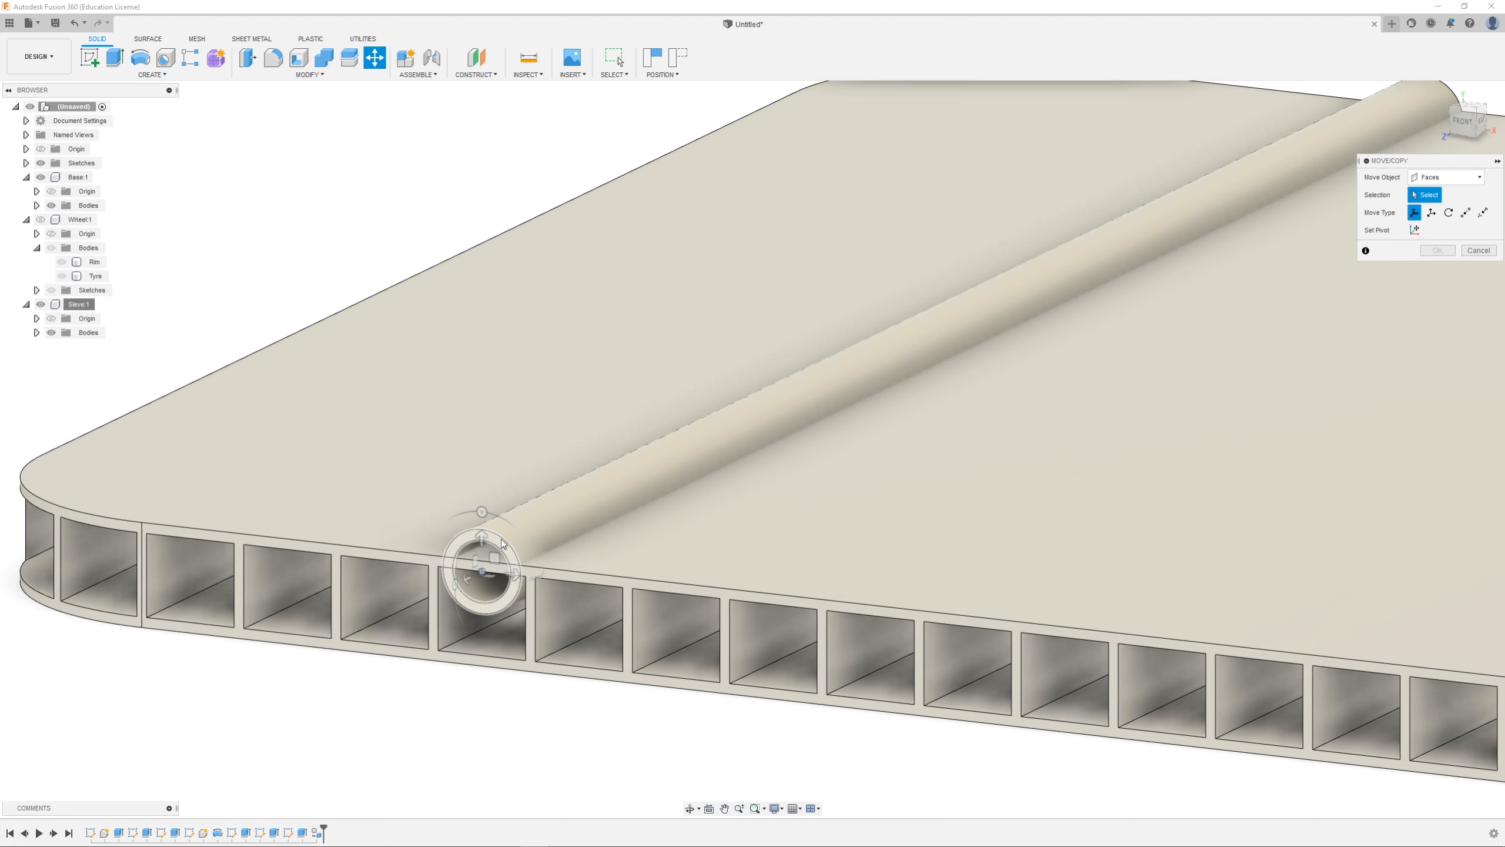
click(502, 543)
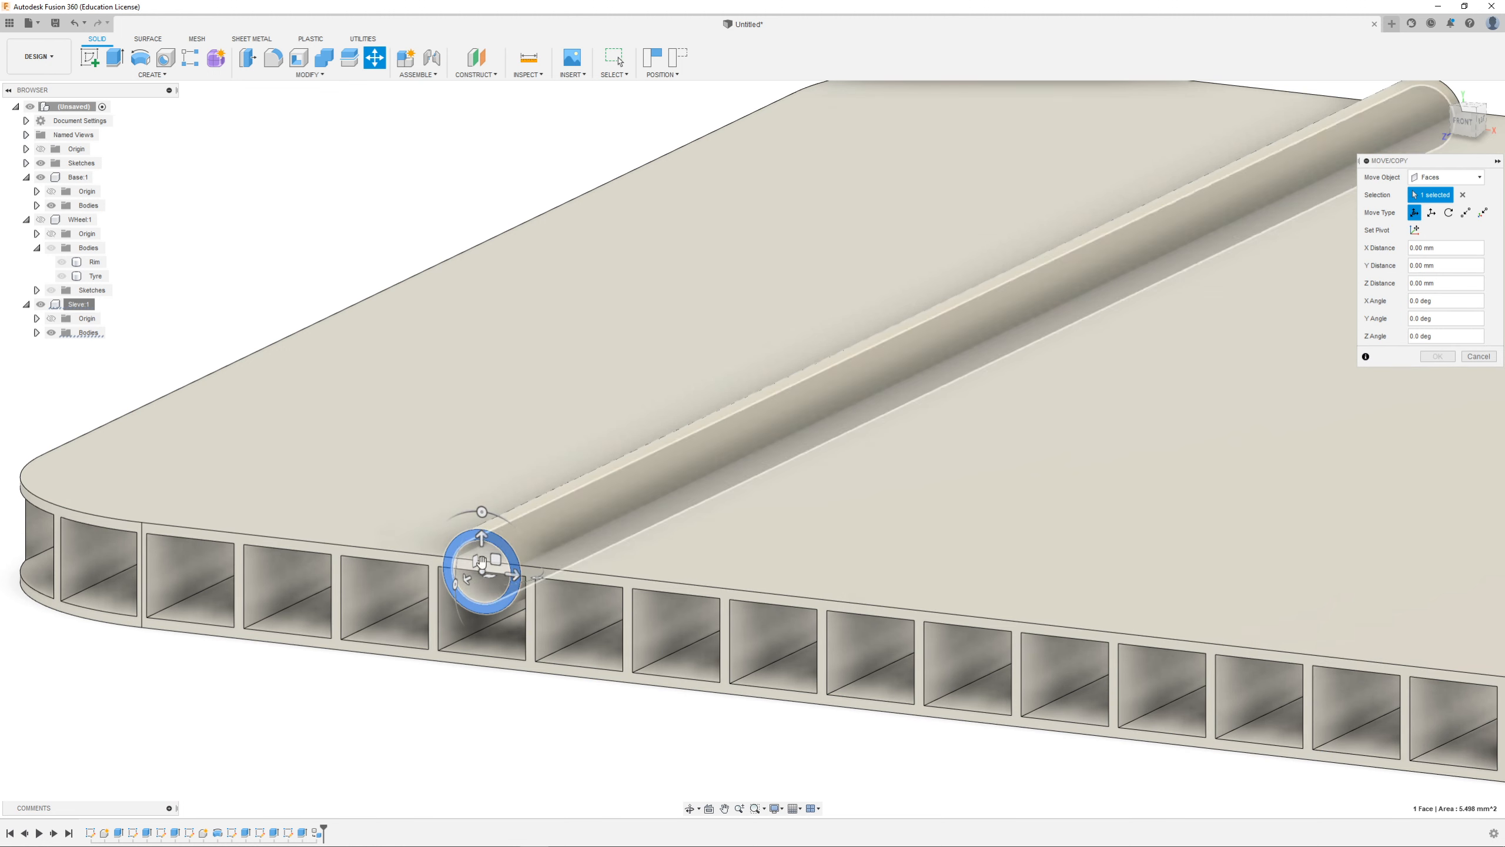
drag(481, 537, 480, 664)
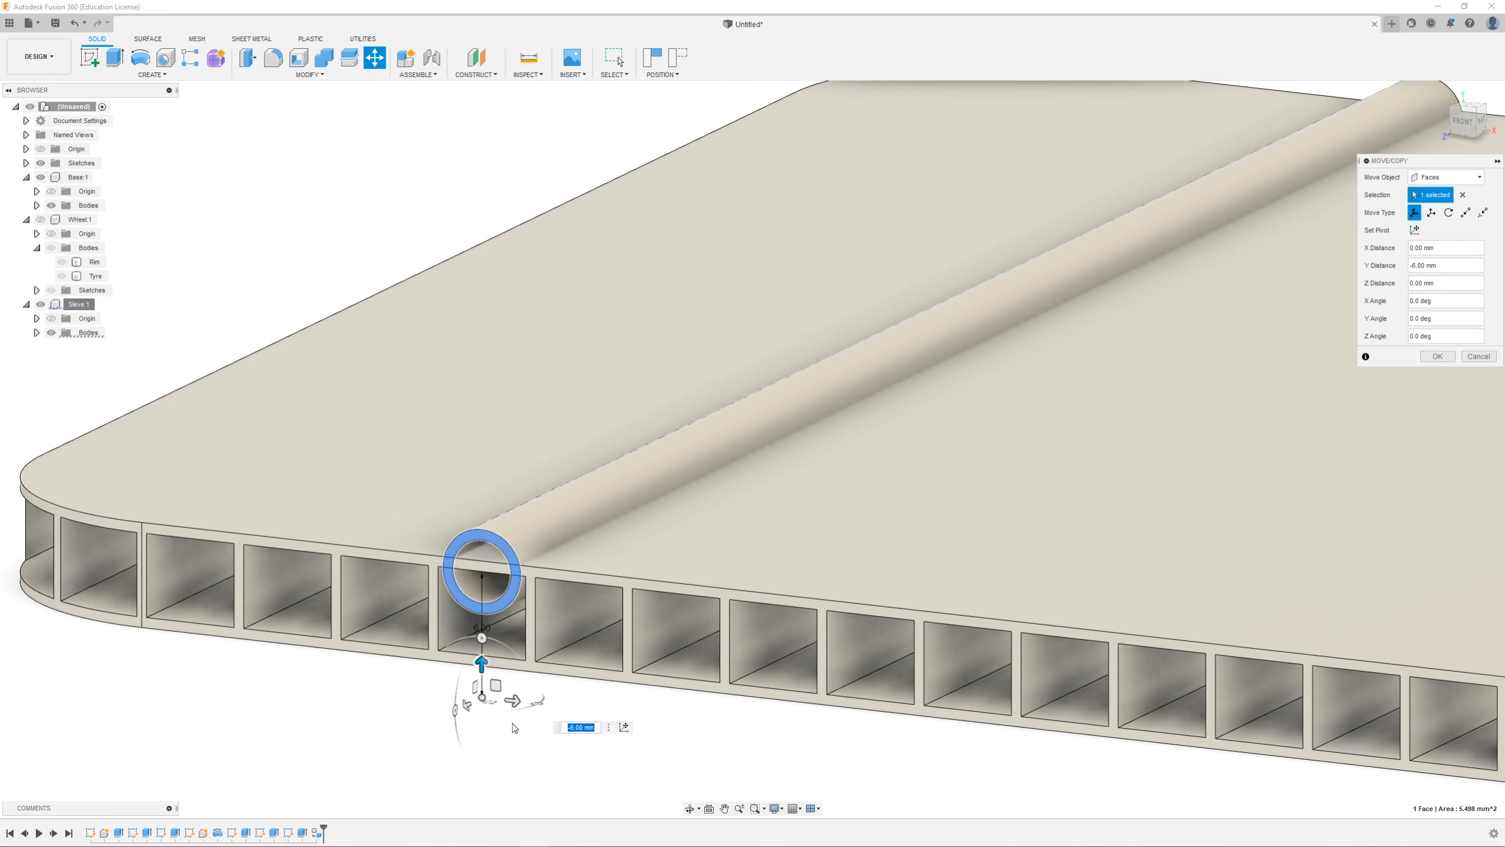
key(Return)
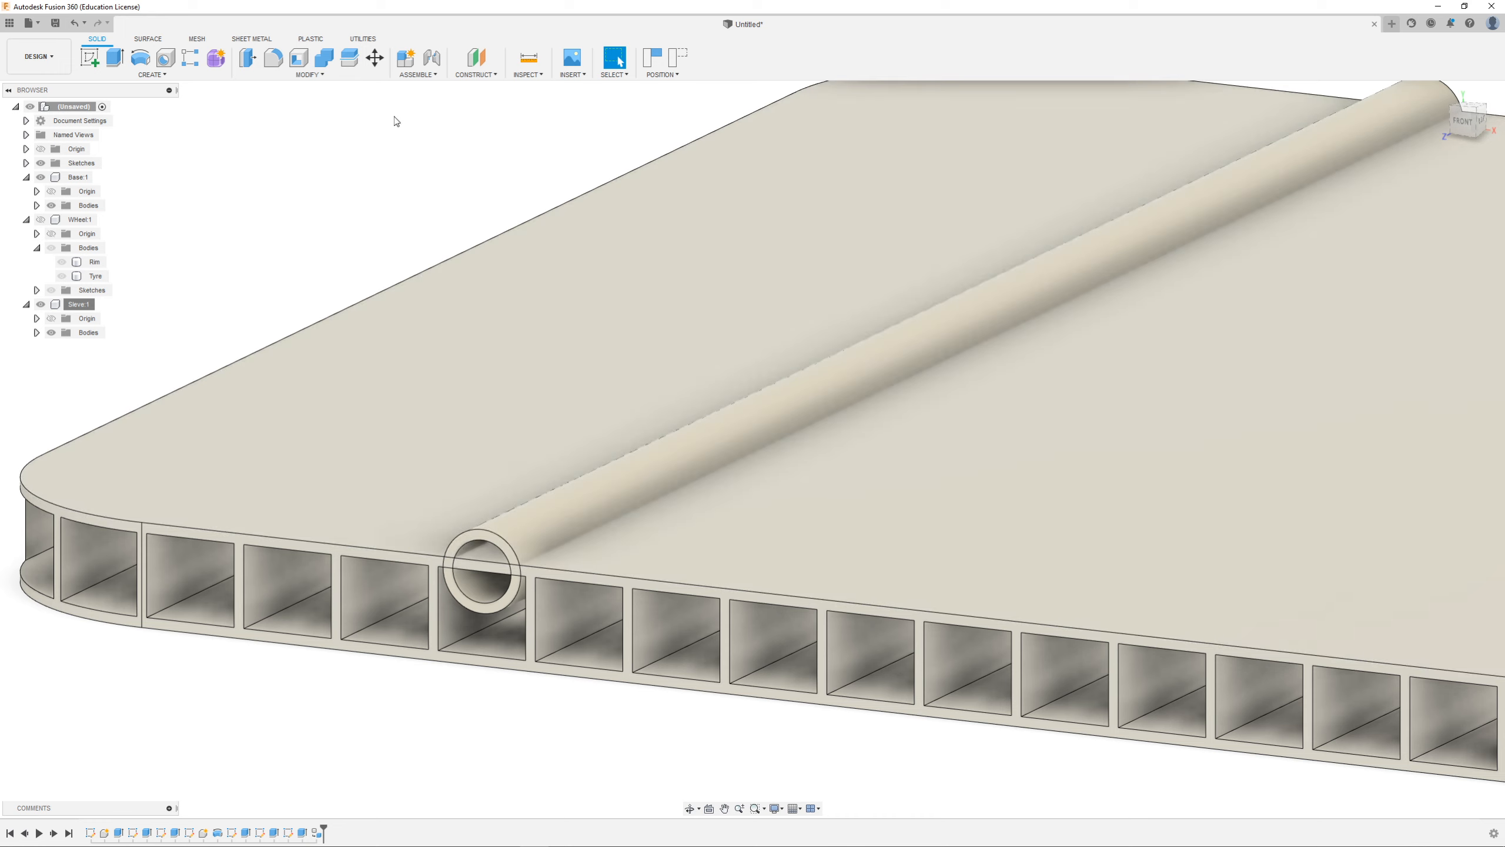
Step: Move the whole sleeve body -2 mm in Y so it sits inside the base's cell
click(374, 57)
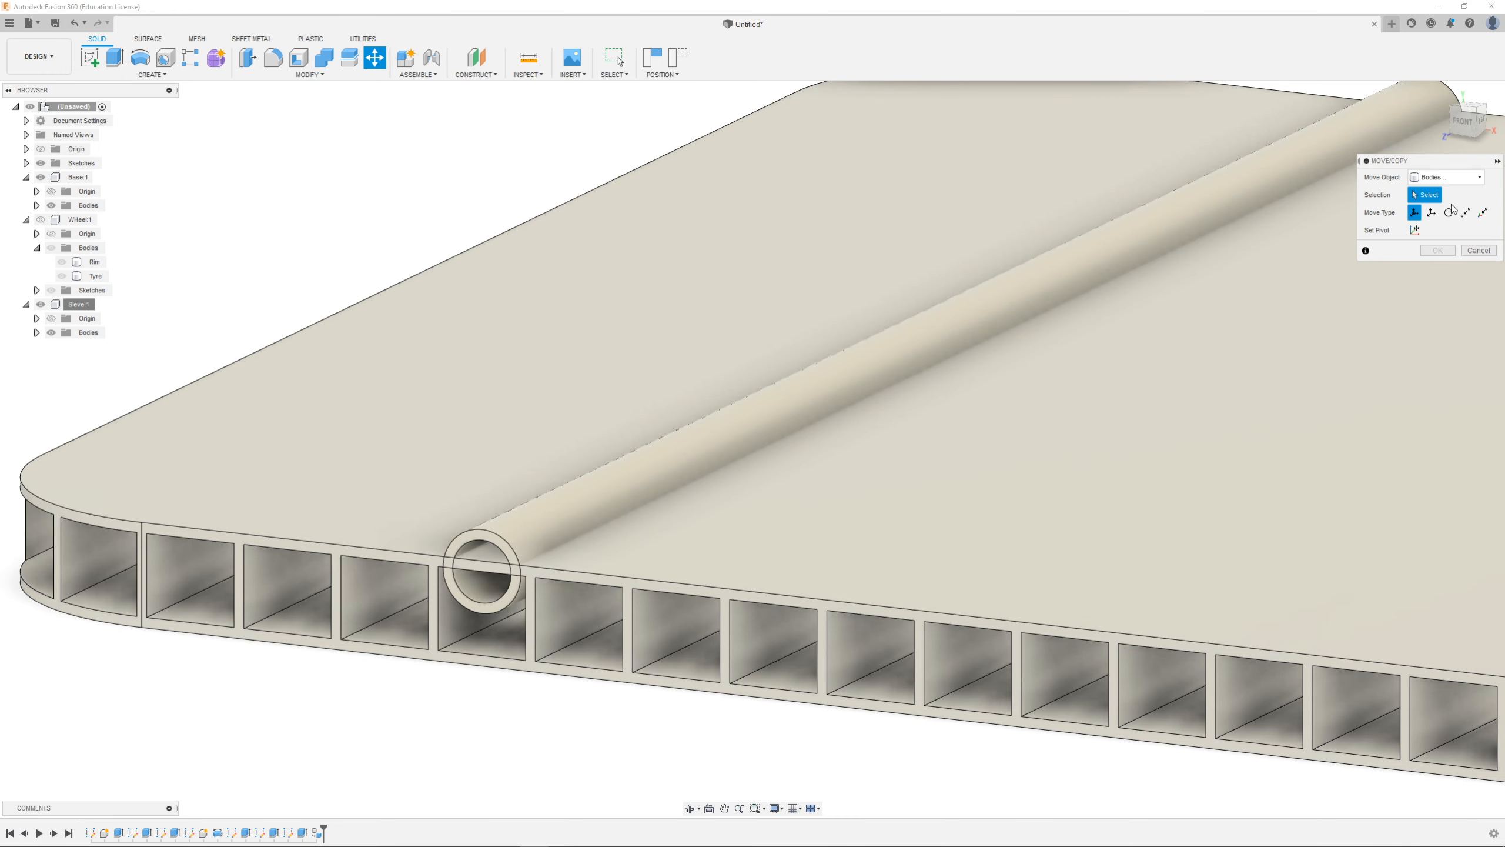
click(544, 523)
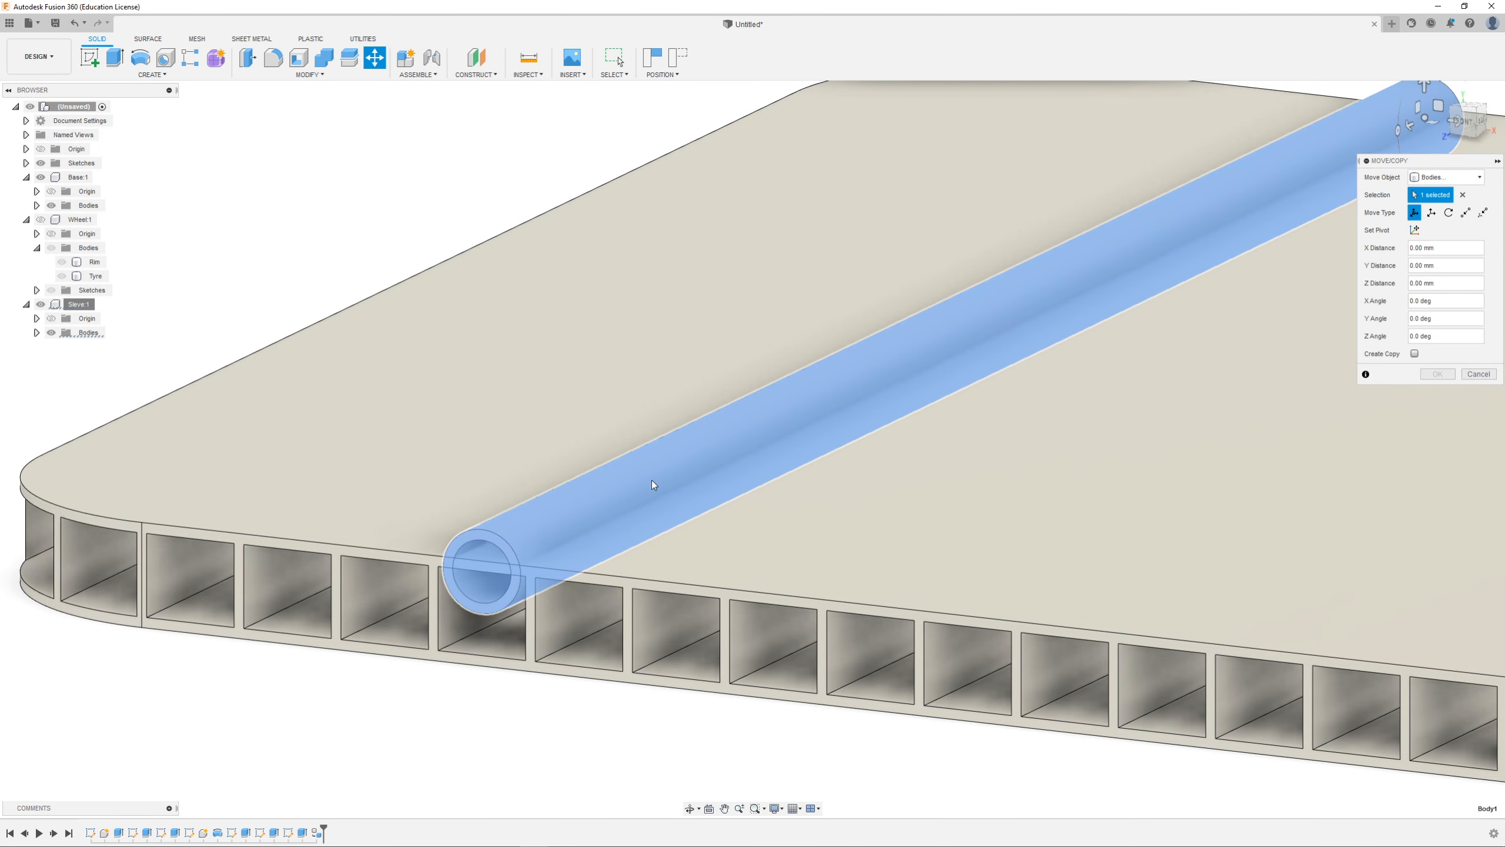
scroll(654, 485, down, 5)
drag(1080, 249, 1079, 277)
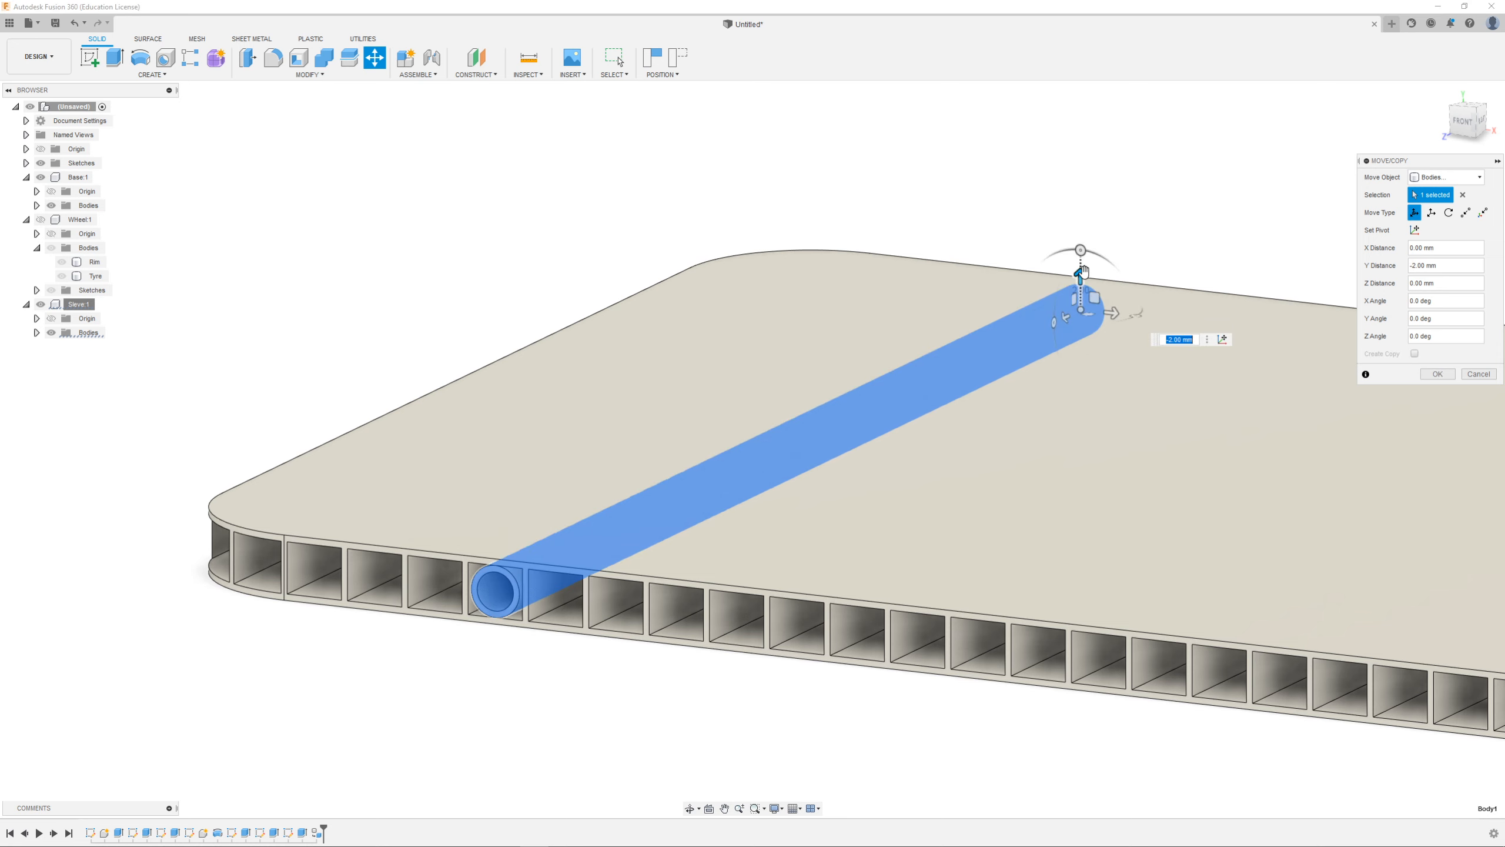
click(1439, 374)
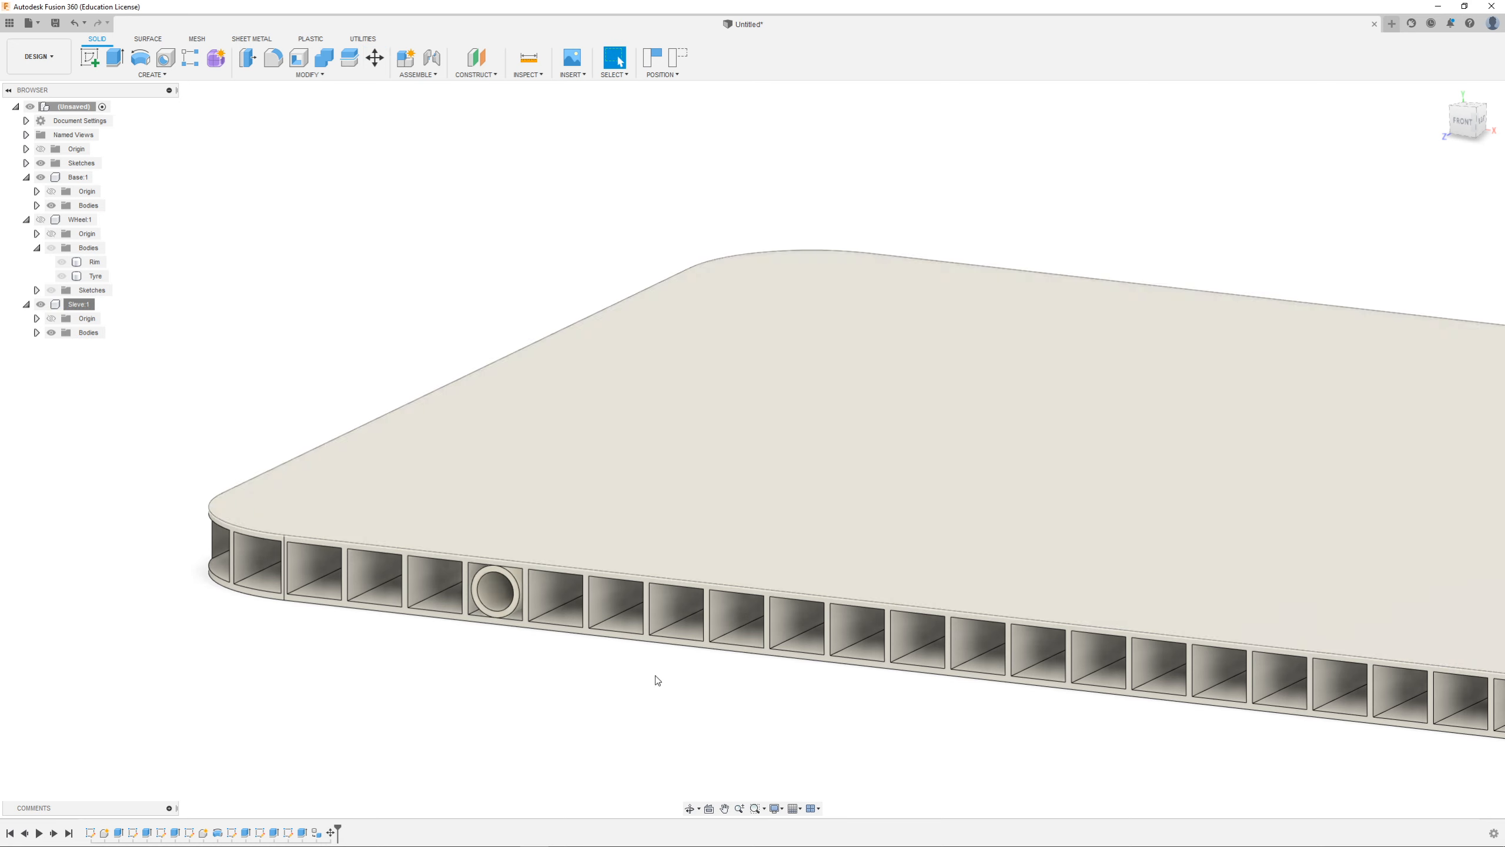
Step: Start a new sketch on the front XY plane, capturing the moved components' current position
scroll(362, 704, down, 3)
shift+middle_drag(367, 702, 498, 665)
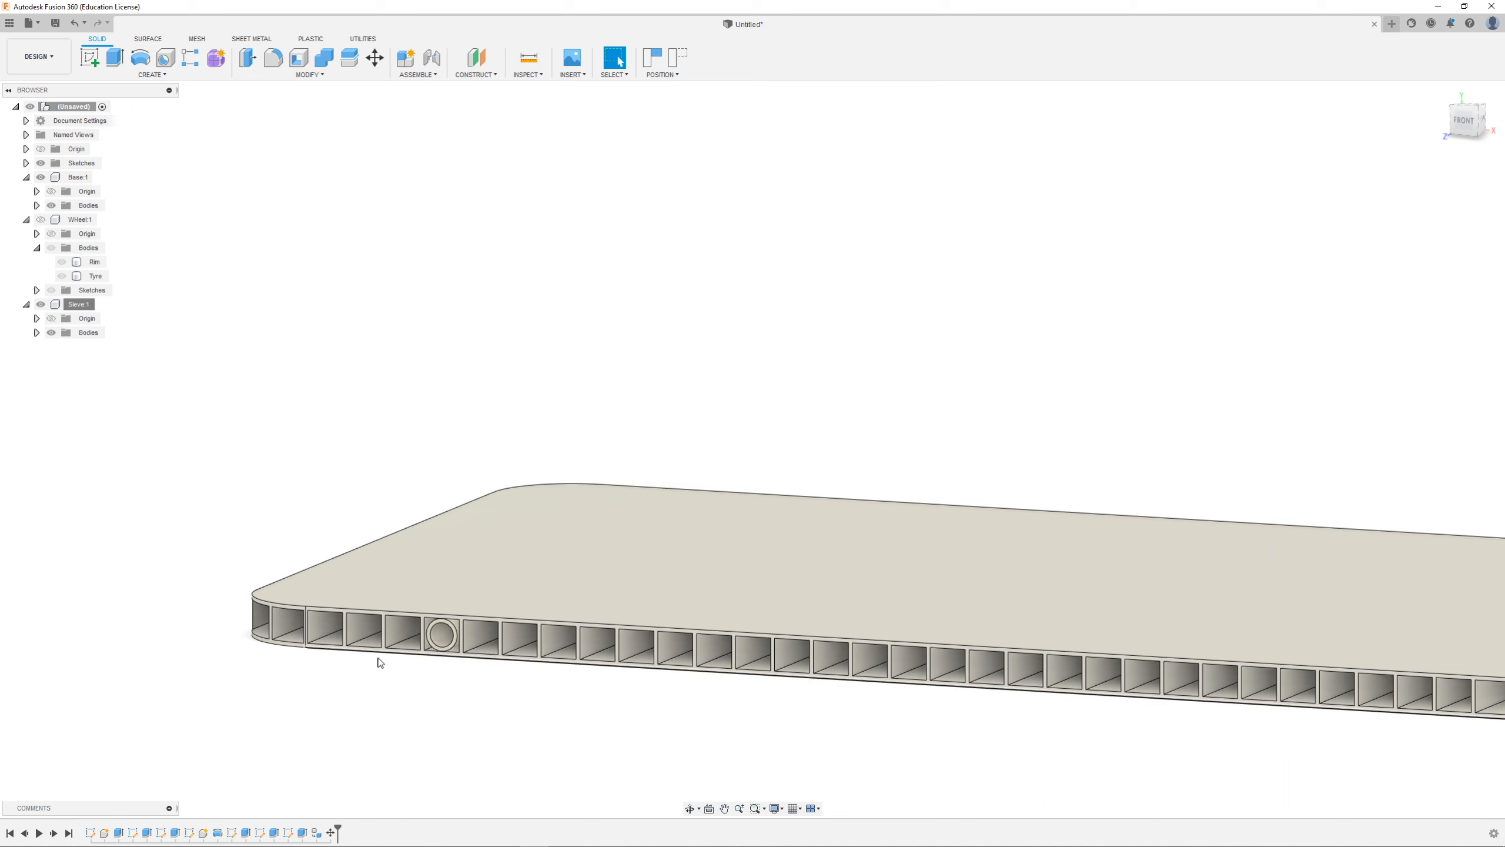
click(91, 58)
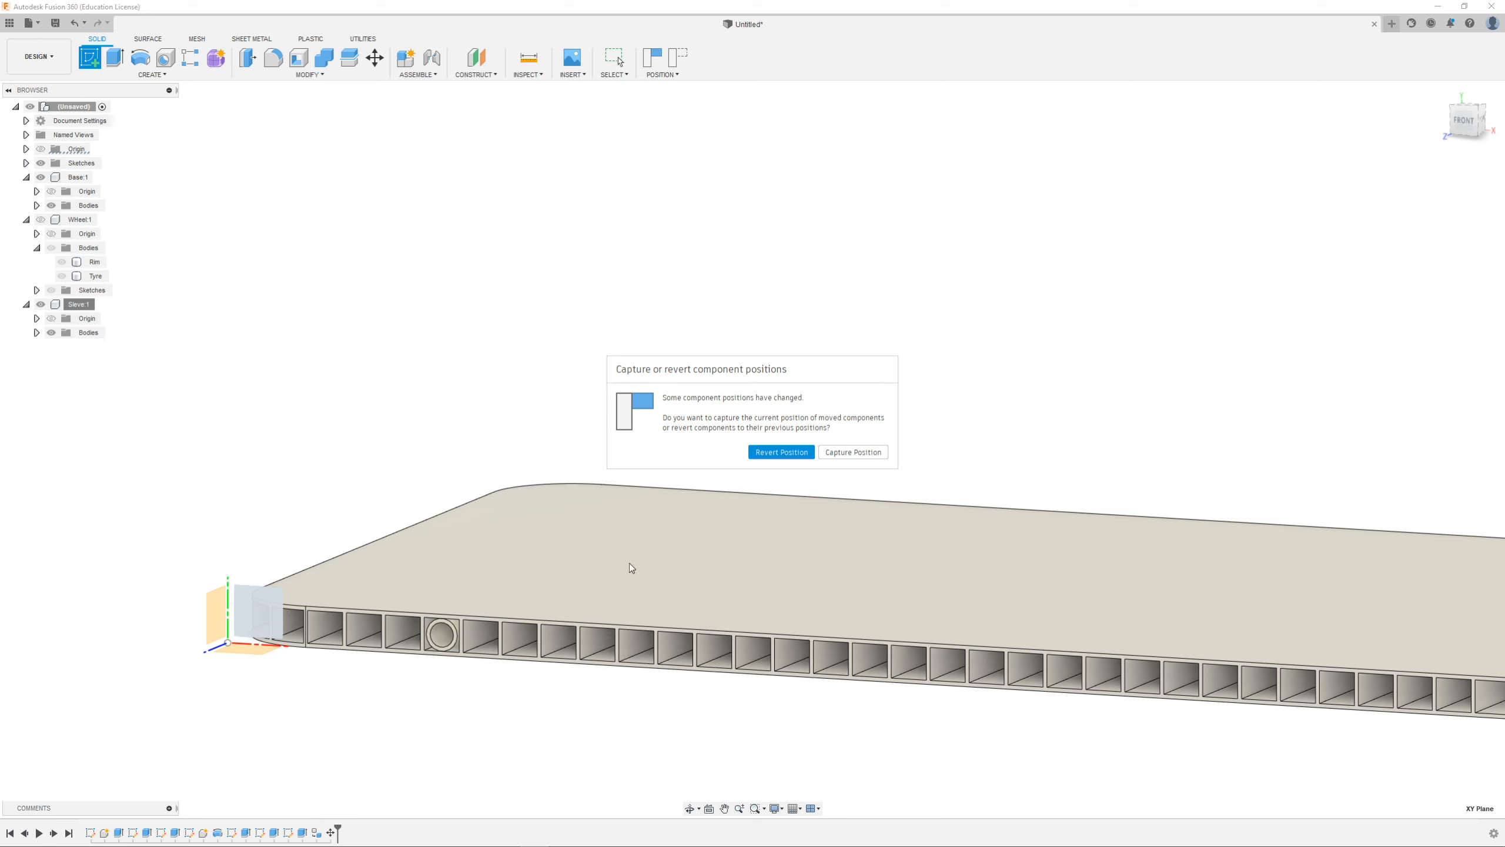
click(863, 452)
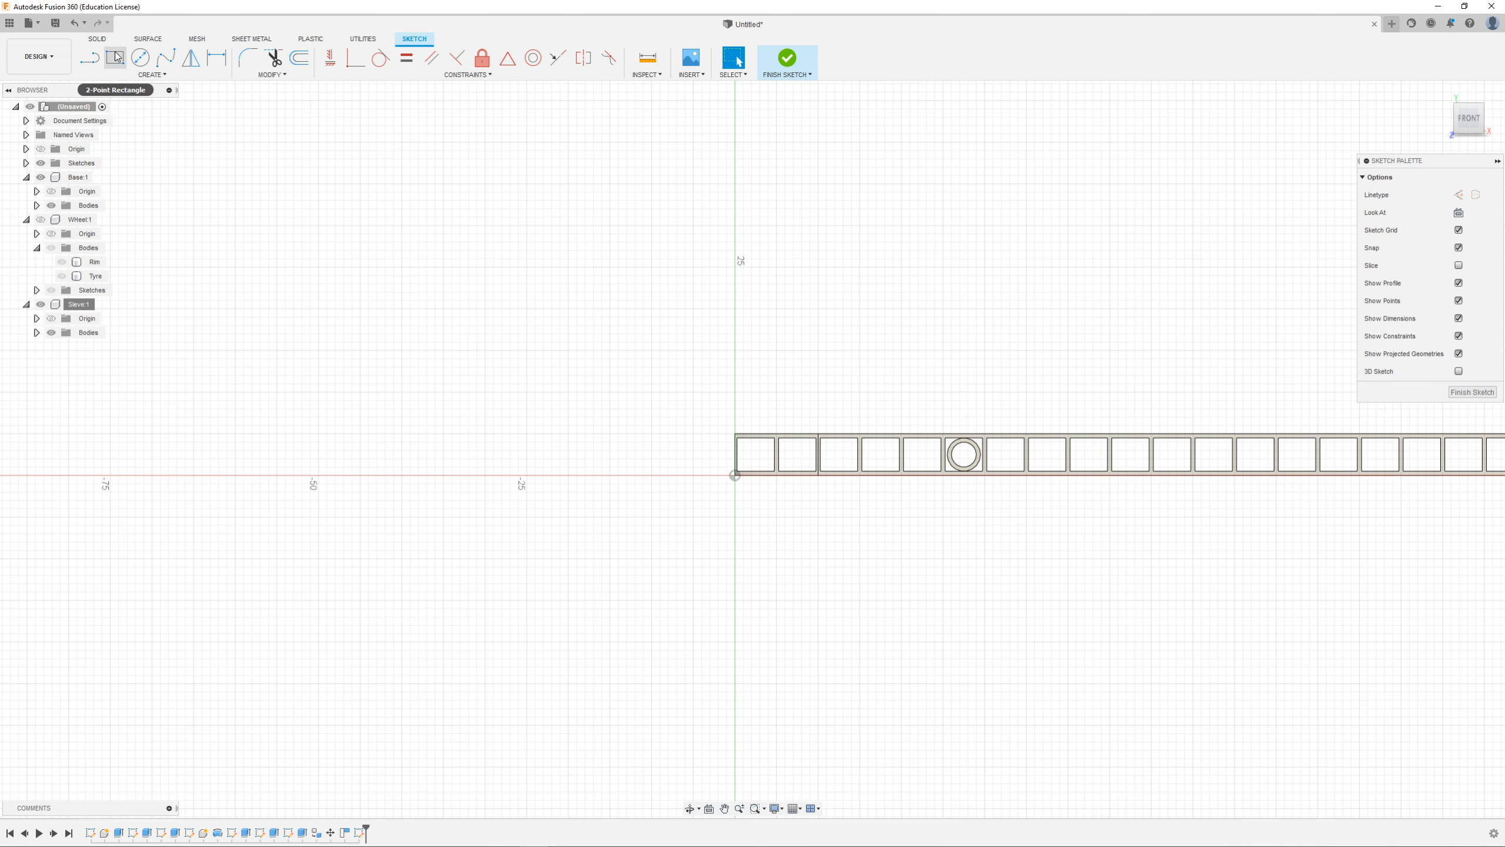
Step: Sketch a 3 mm diameter circle in the empty area beside the base and finish the sketch
click(140, 57)
click(452, 301)
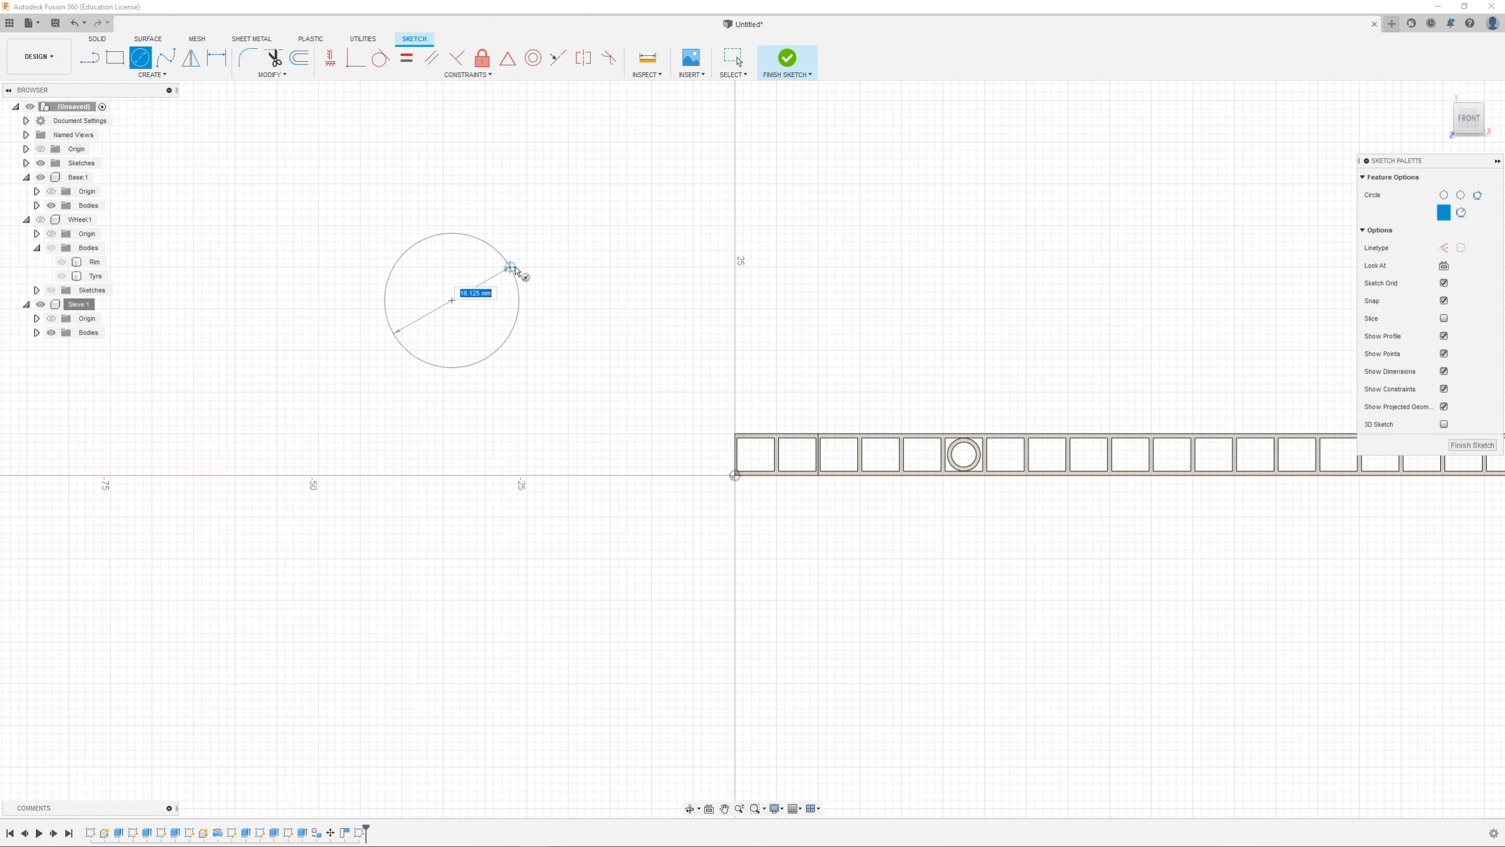
text(3)
key(Return)
key(Escape)
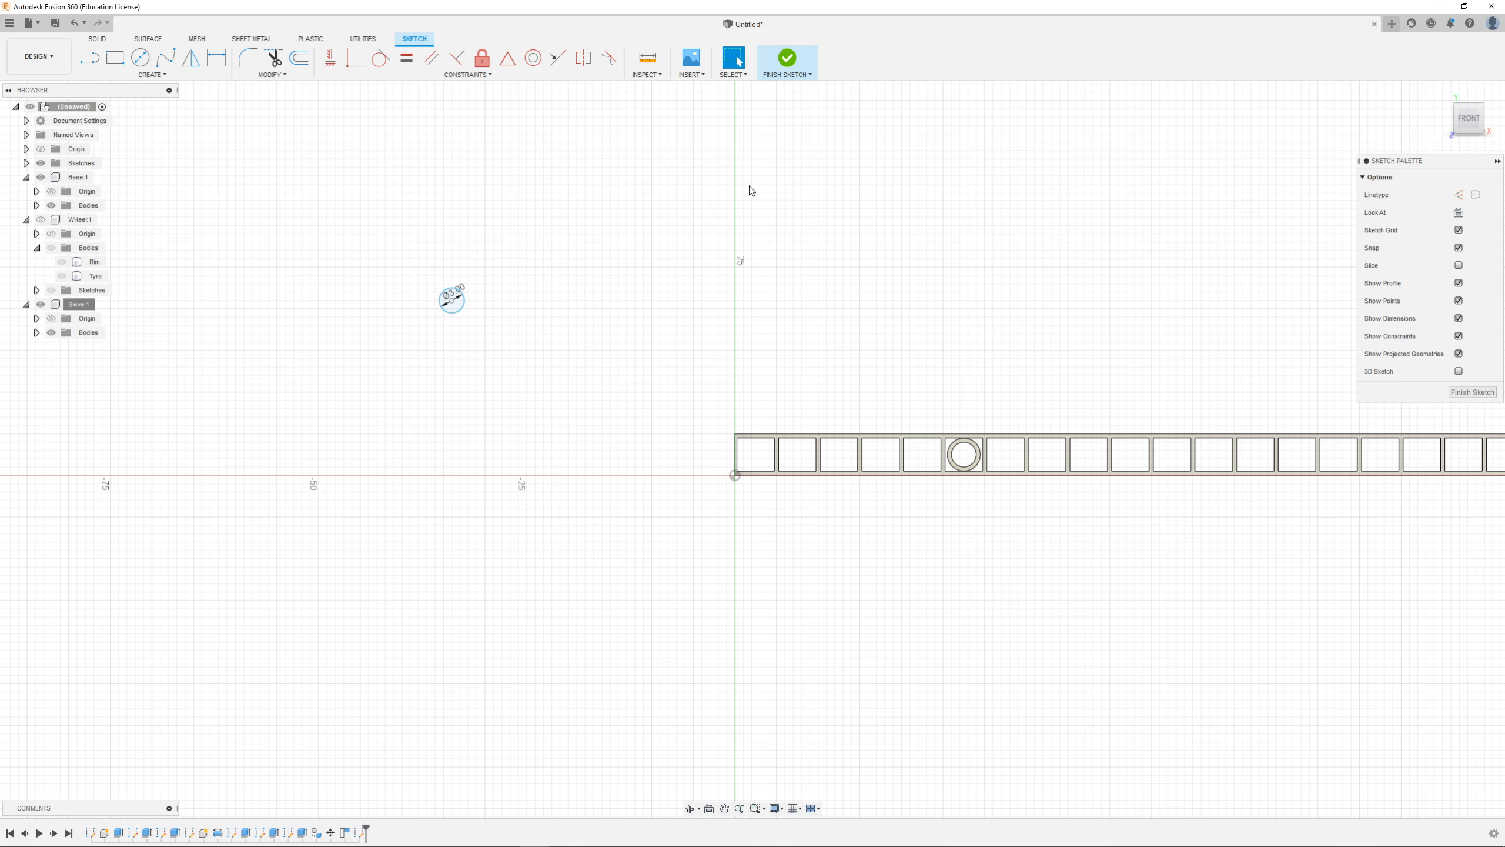
click(787, 57)
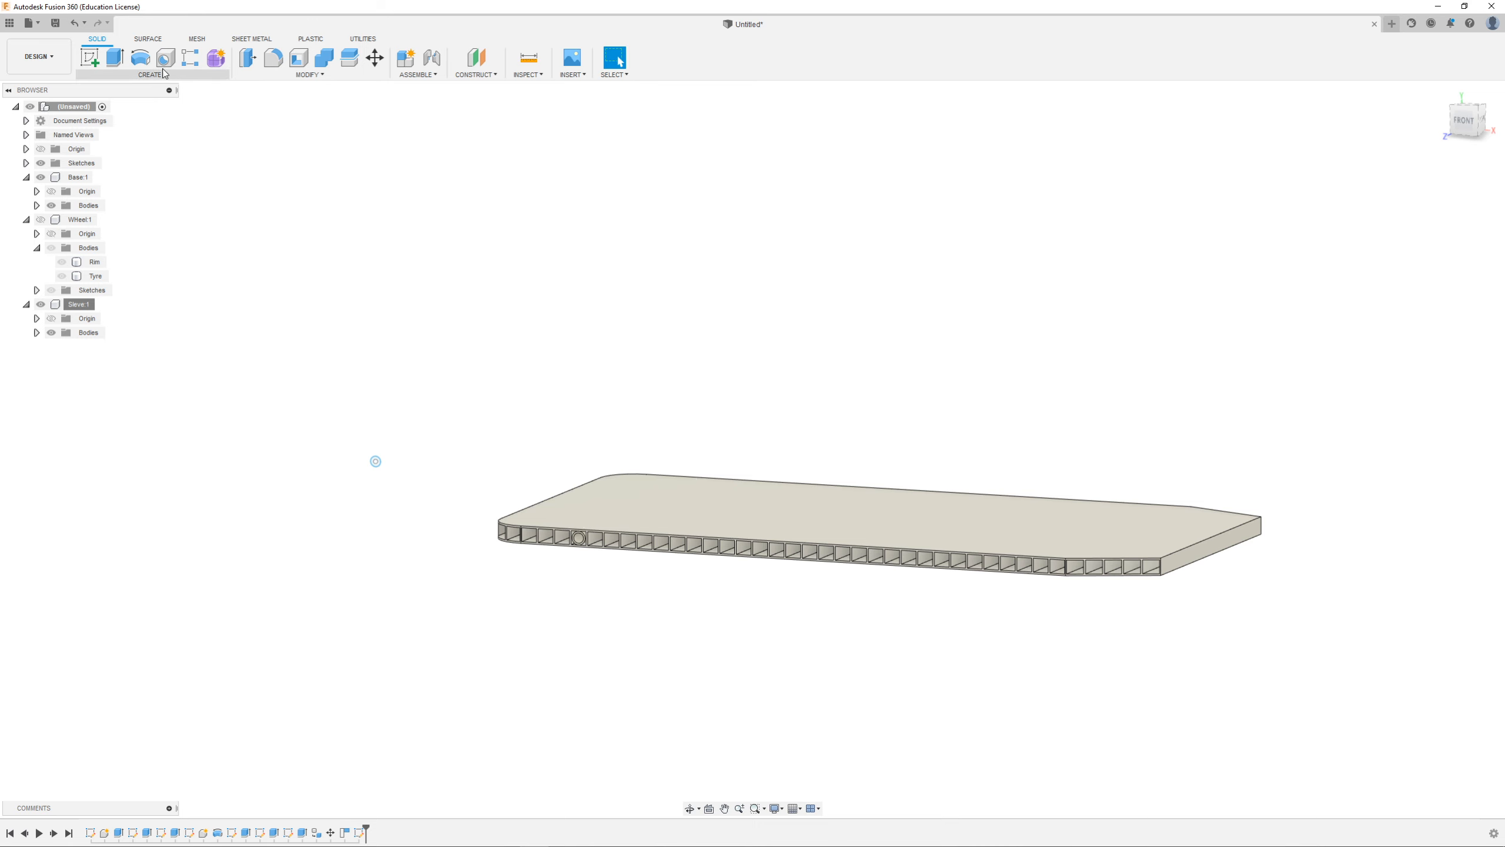
Step: Extrude the circle by 100+20+20+5+5 mm as a new body
scroll(382, 439, up, 3)
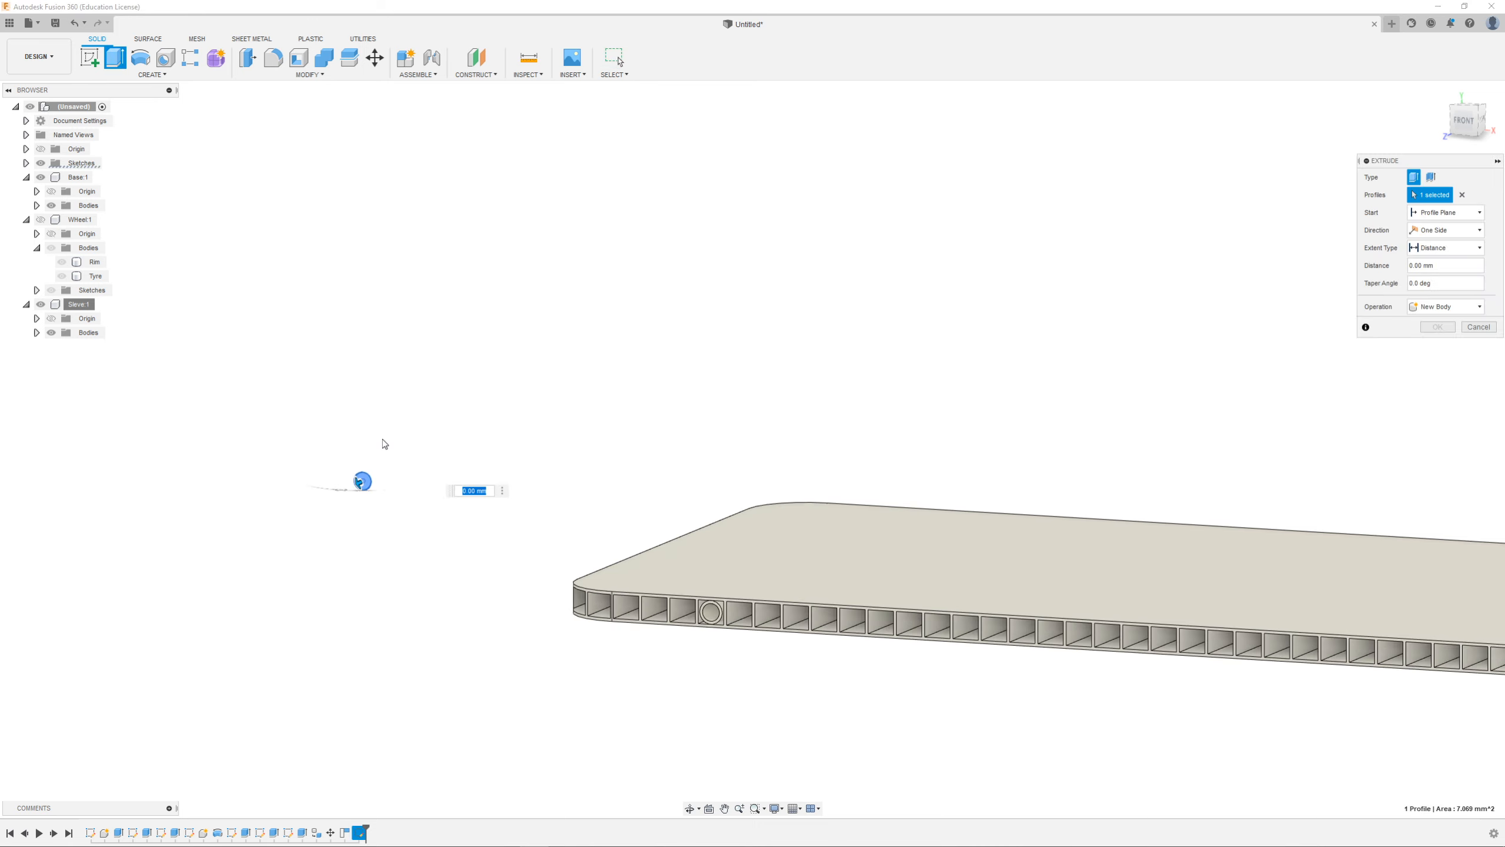
text(1)
text(00)
text(+20+20+5+5)
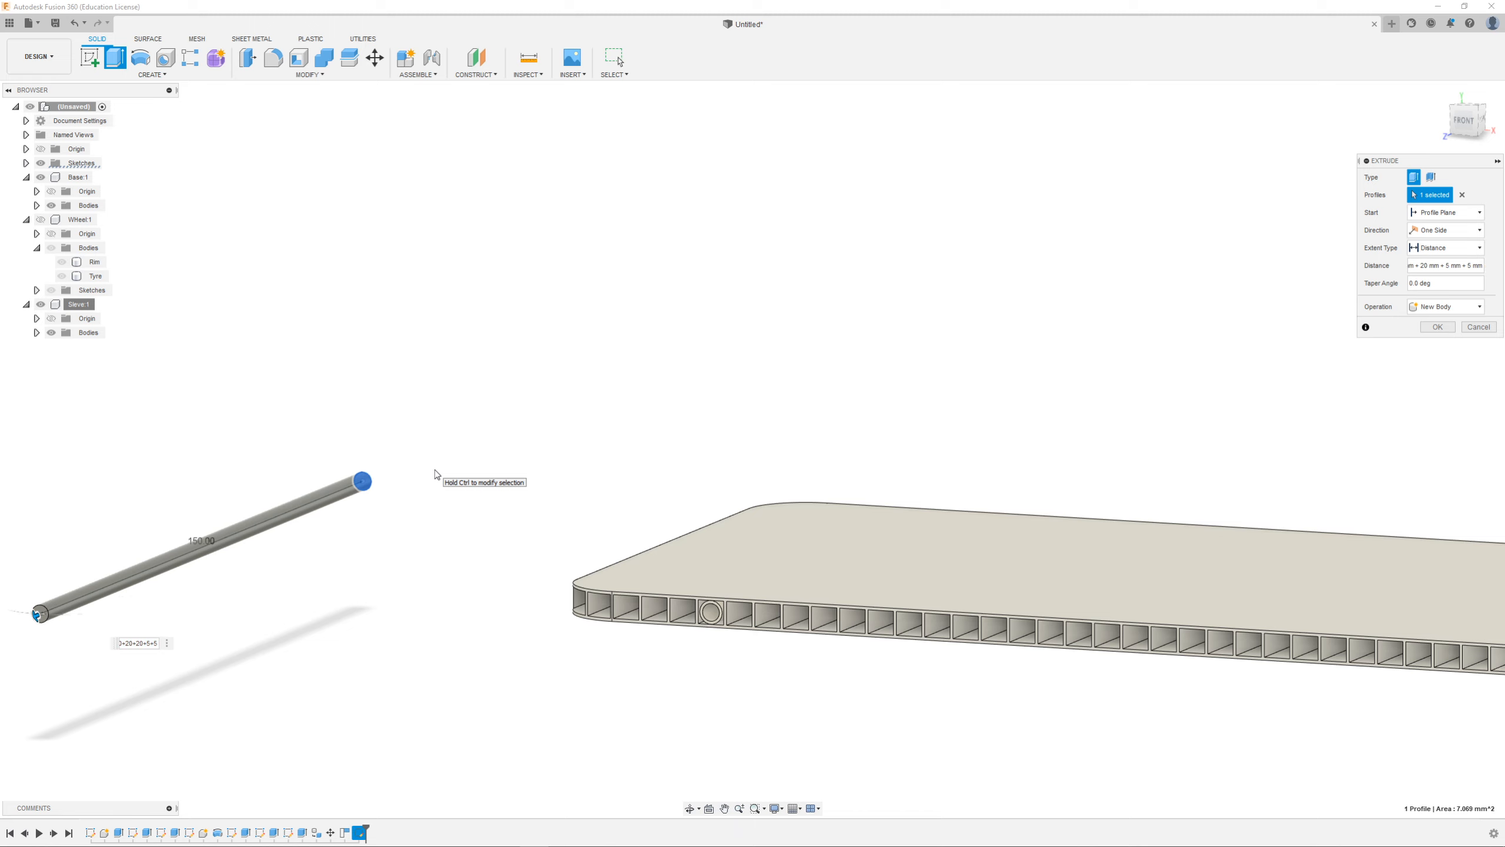
key(Return)
Step: Create a component from the new rod body, name it Axel and expand its contents
scroll(455, 468, down, 3)
shift+middle_drag(544, 464, 551, 494)
scroll(370, 527, up, 2)
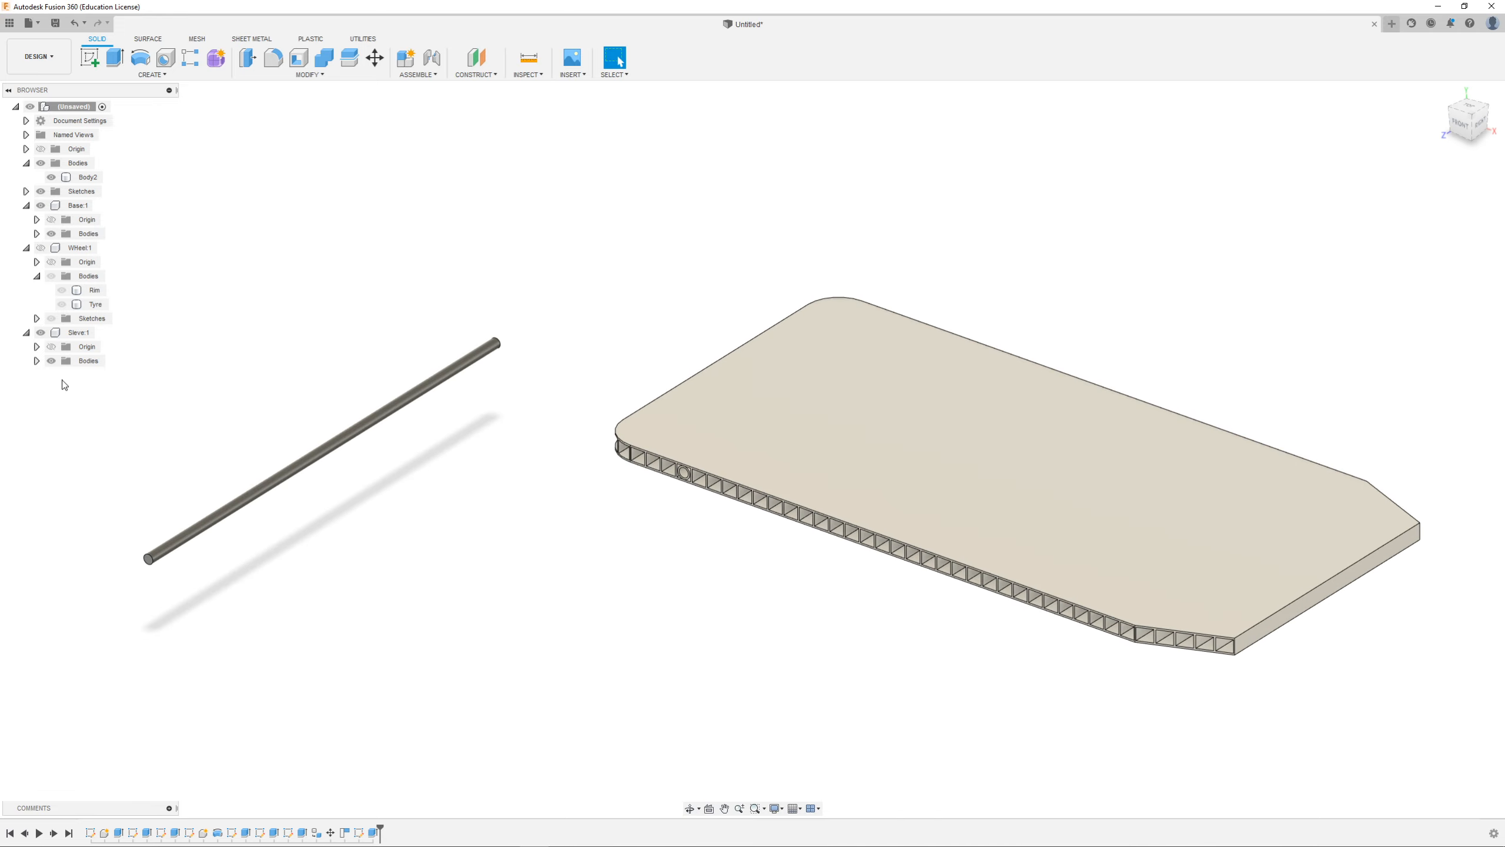
right_click(83, 177)
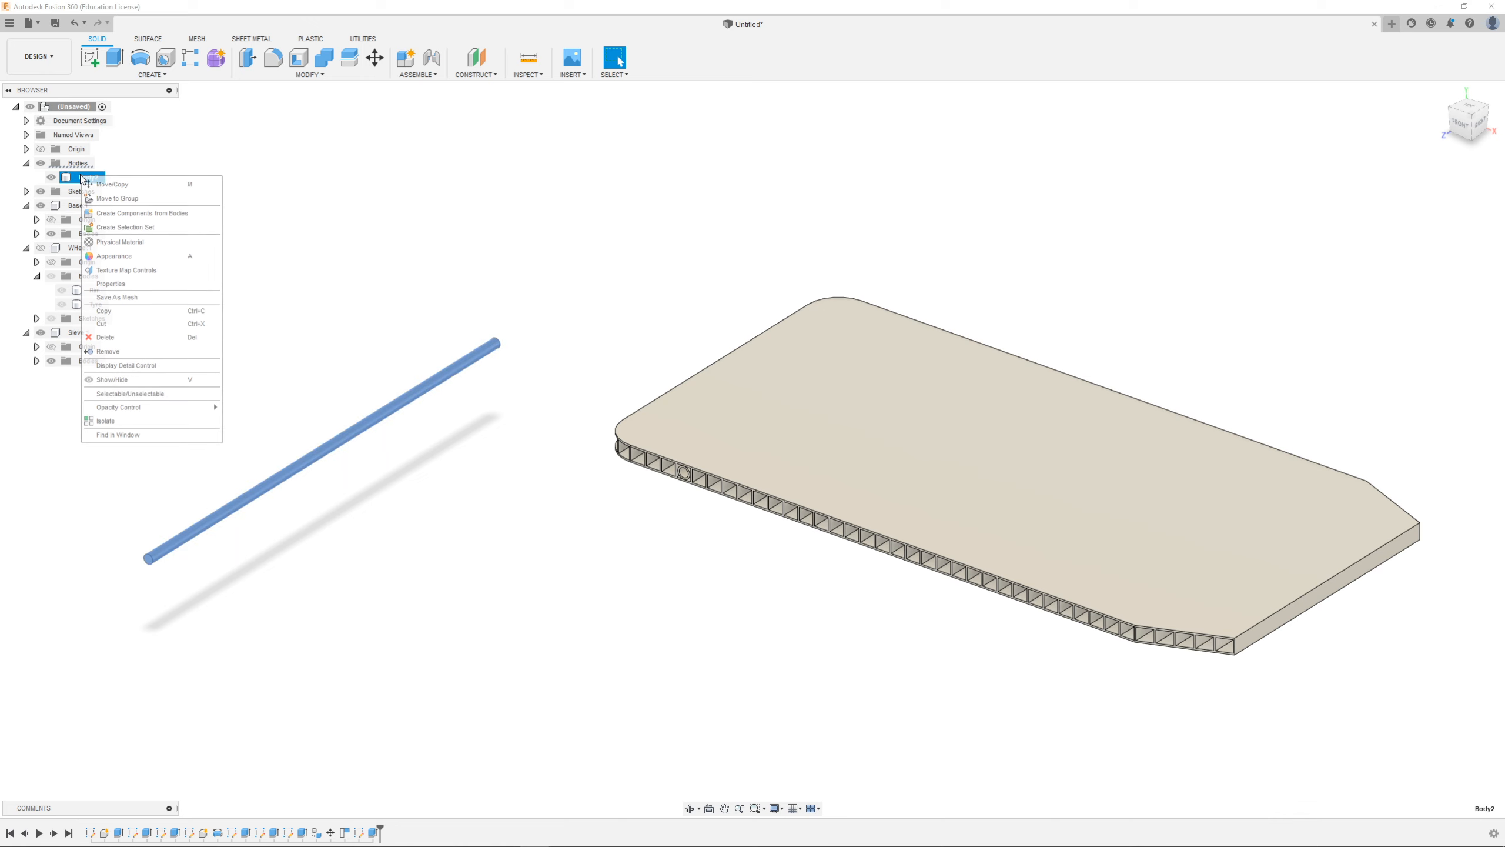
click(146, 214)
click(89, 349)
double_click(88, 349)
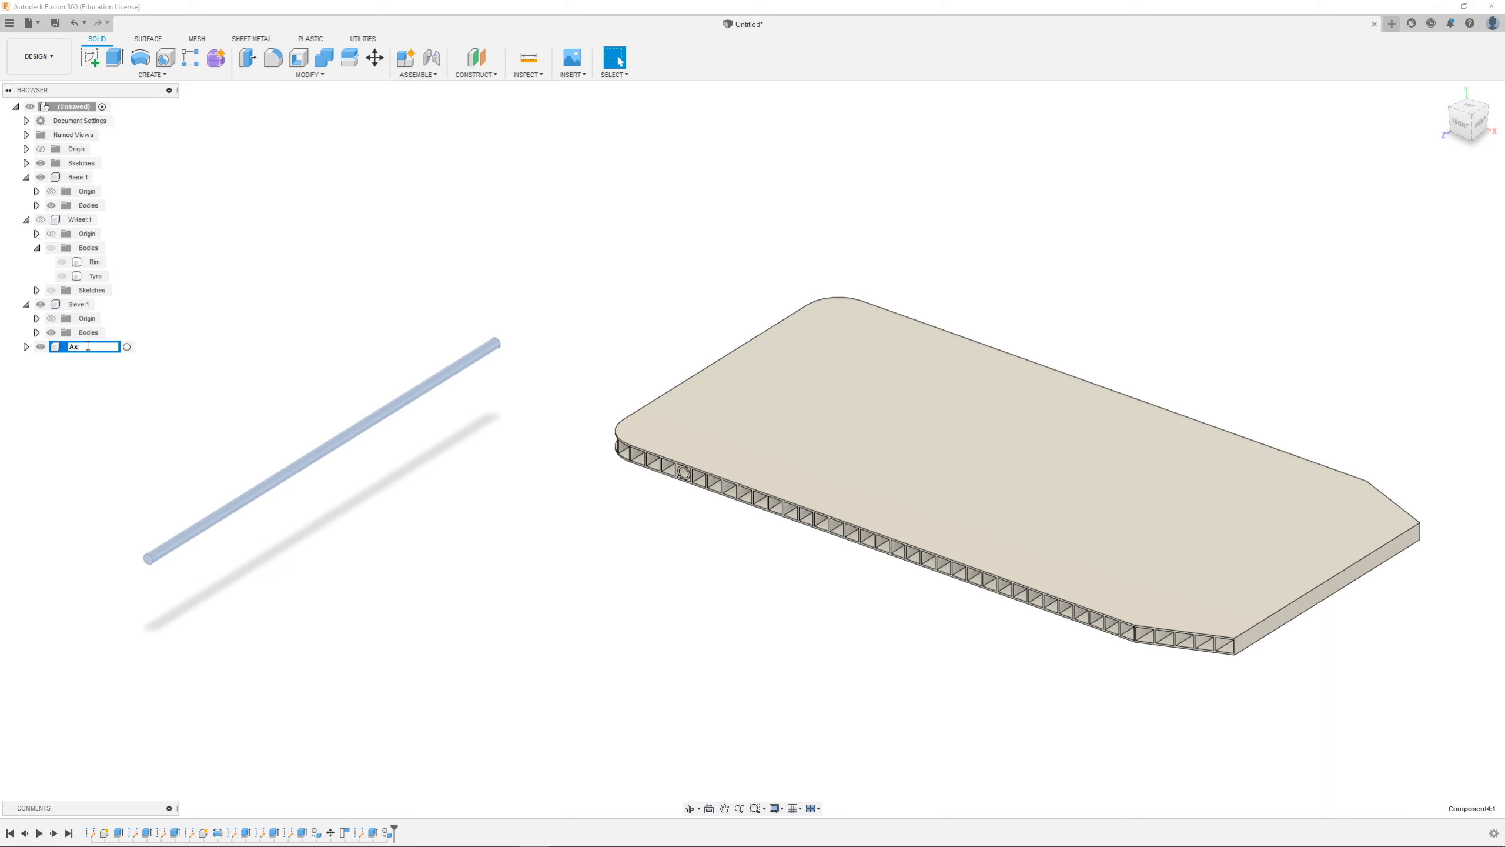
click(124, 386)
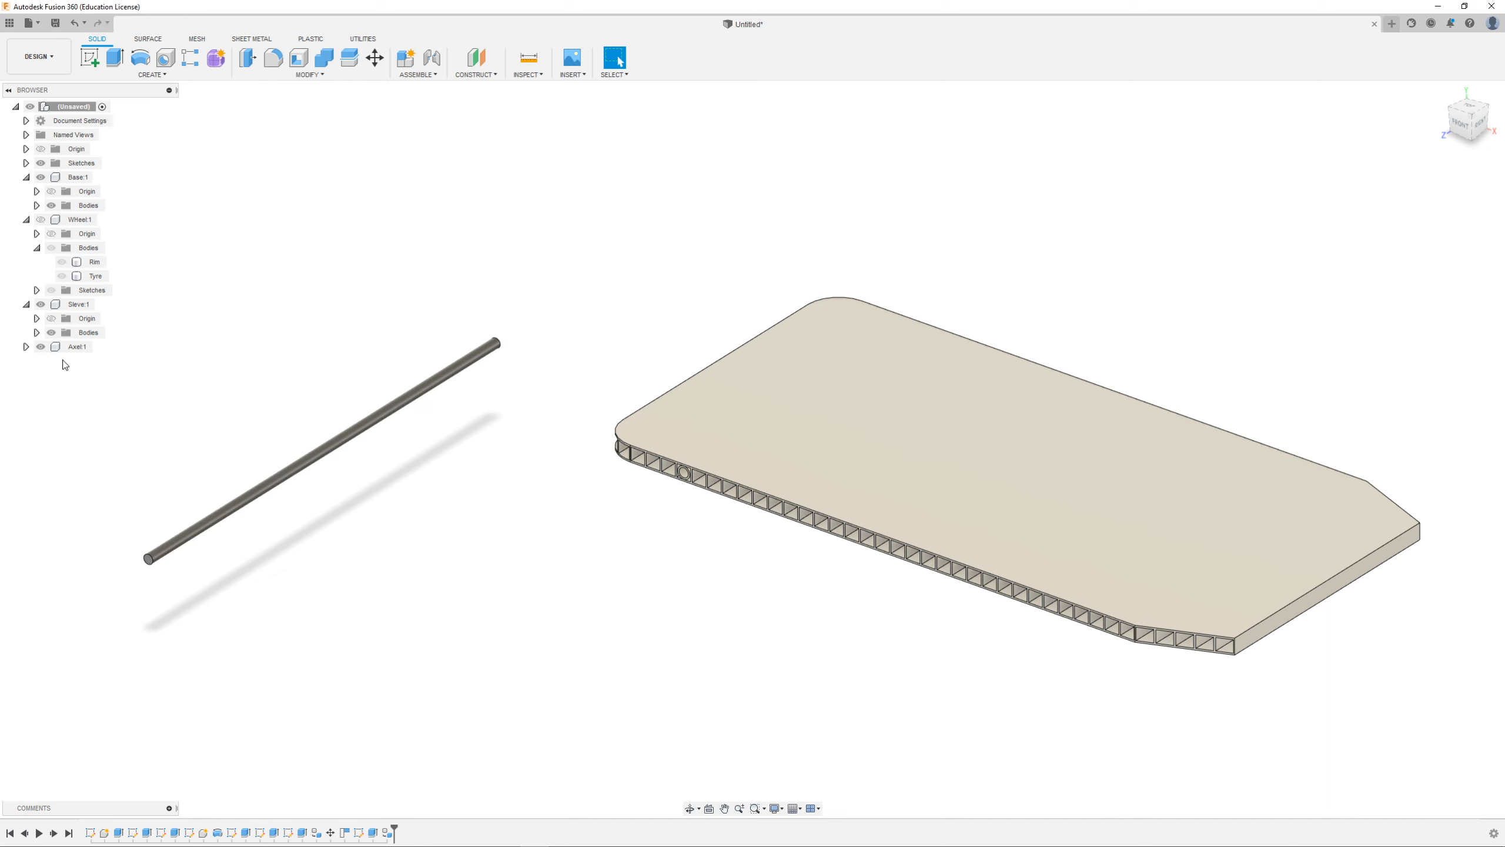
click(25, 347)
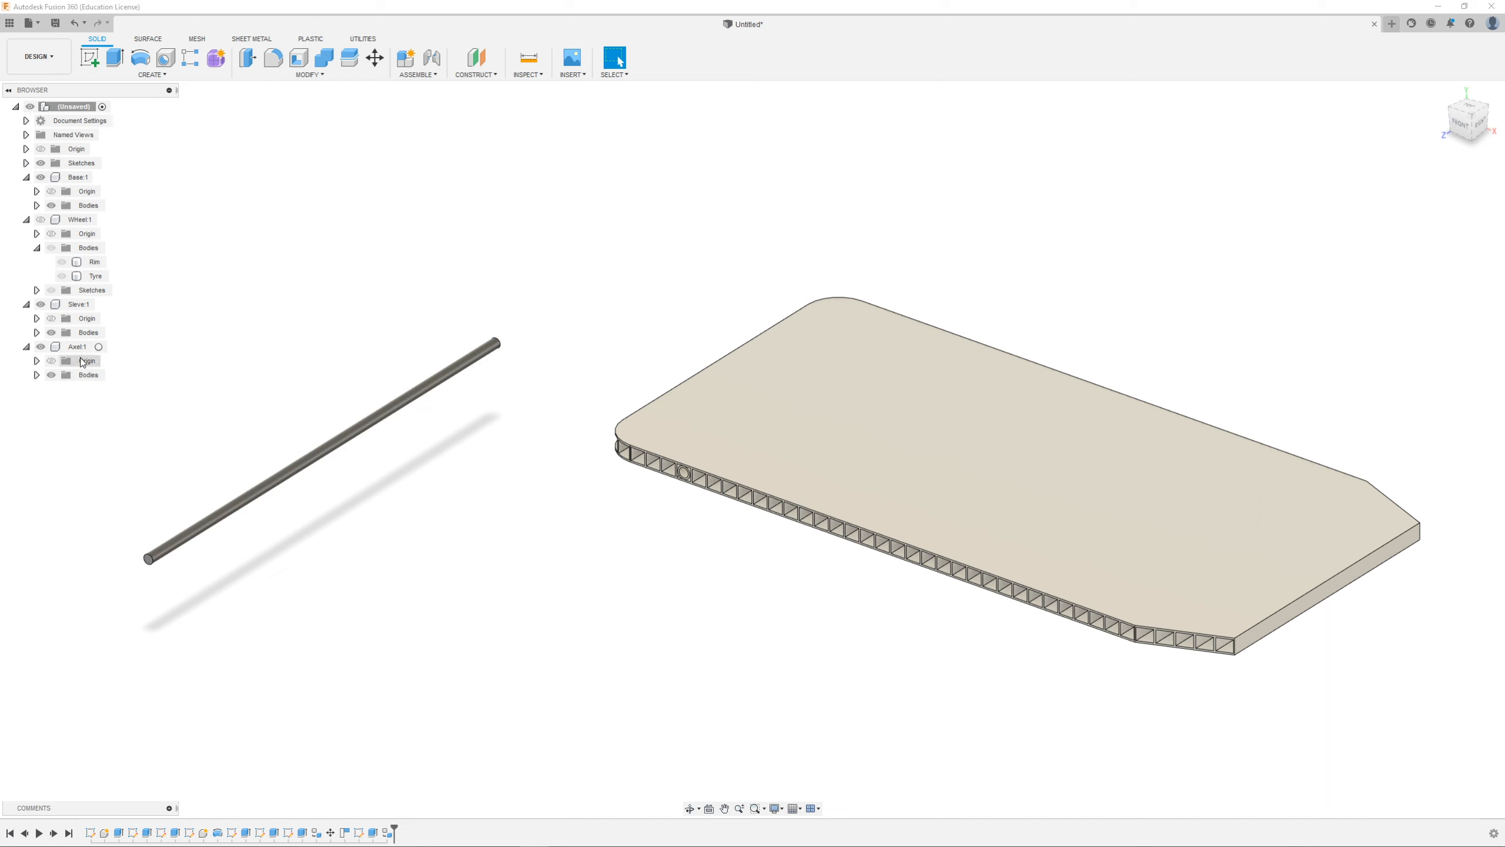
Step: Assign the Steel physical material from the Fusion 360 Material Library to the Axel component
right_click(76, 346)
click(133, 452)
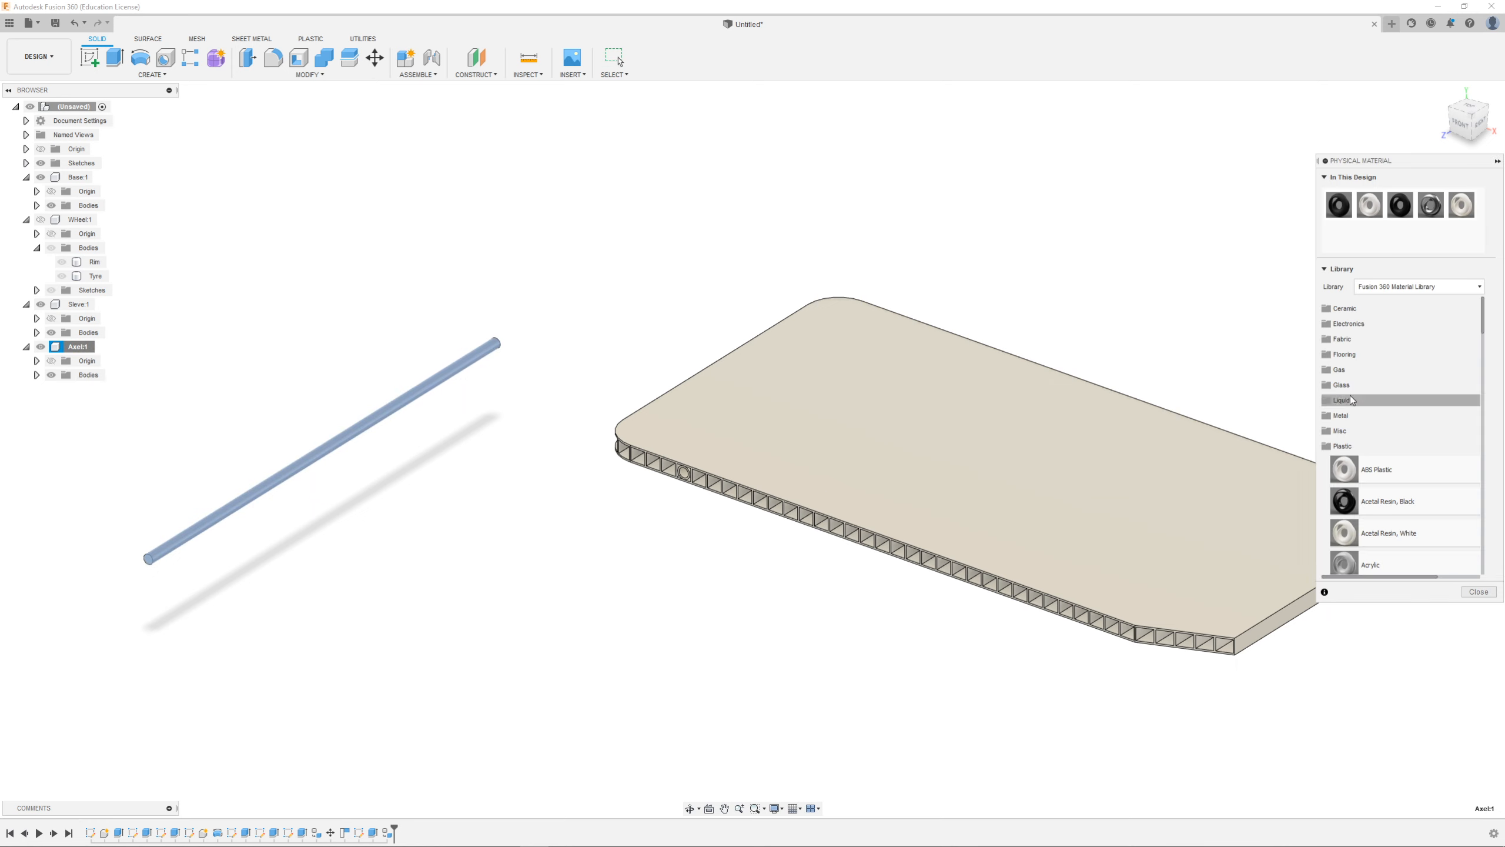
click(1342, 415)
scroll(1392, 492, down, 6)
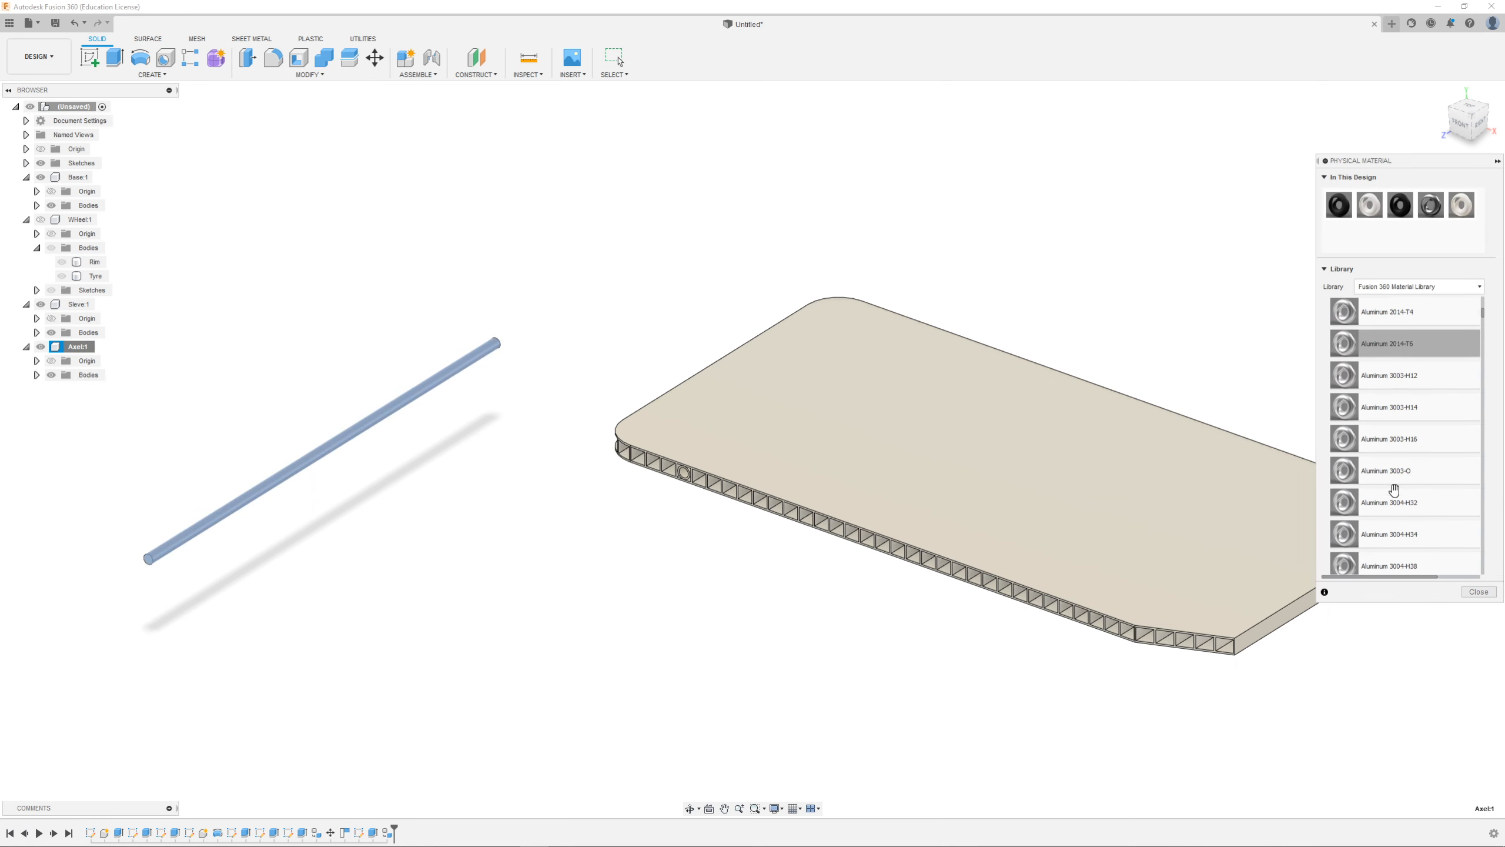
scroll(1395, 489, down, 10)
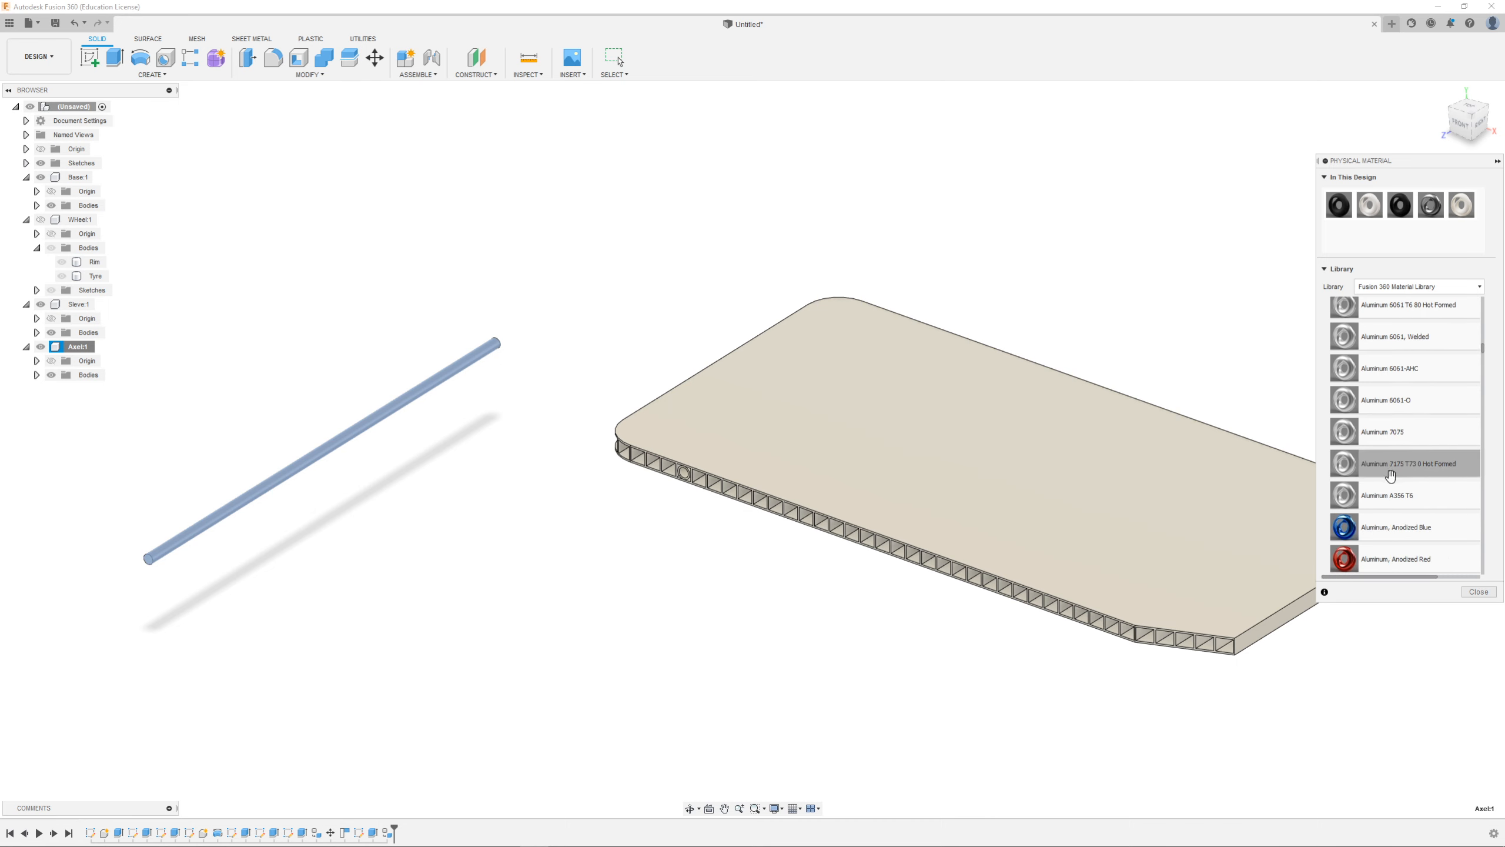
scroll(1391, 475, down, 12)
scroll(1391, 468, down, 8)
scroll(1391, 468, down, 7)
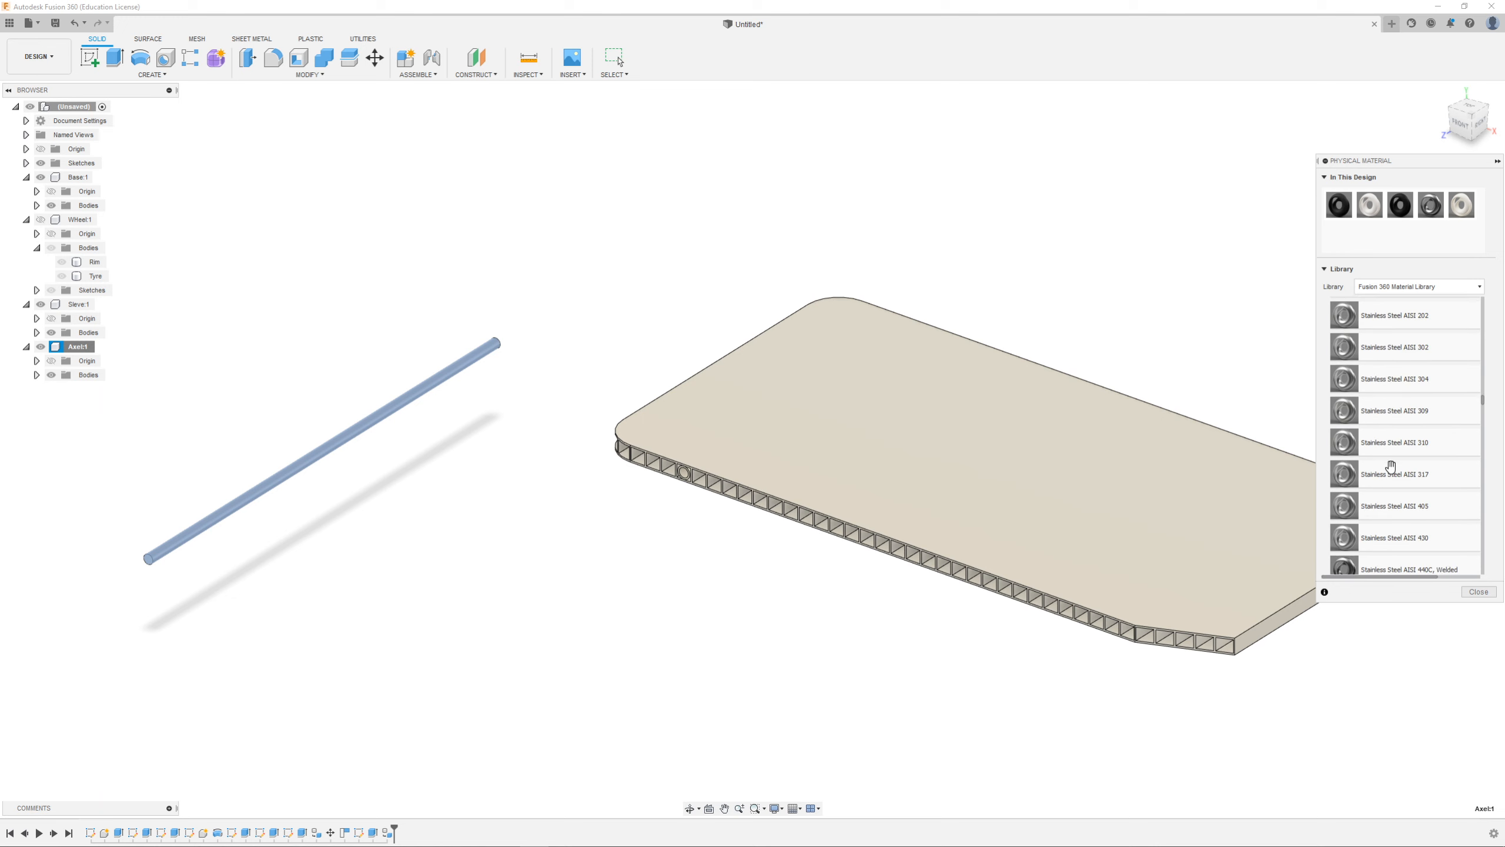
scroll(1395, 477, up, 5)
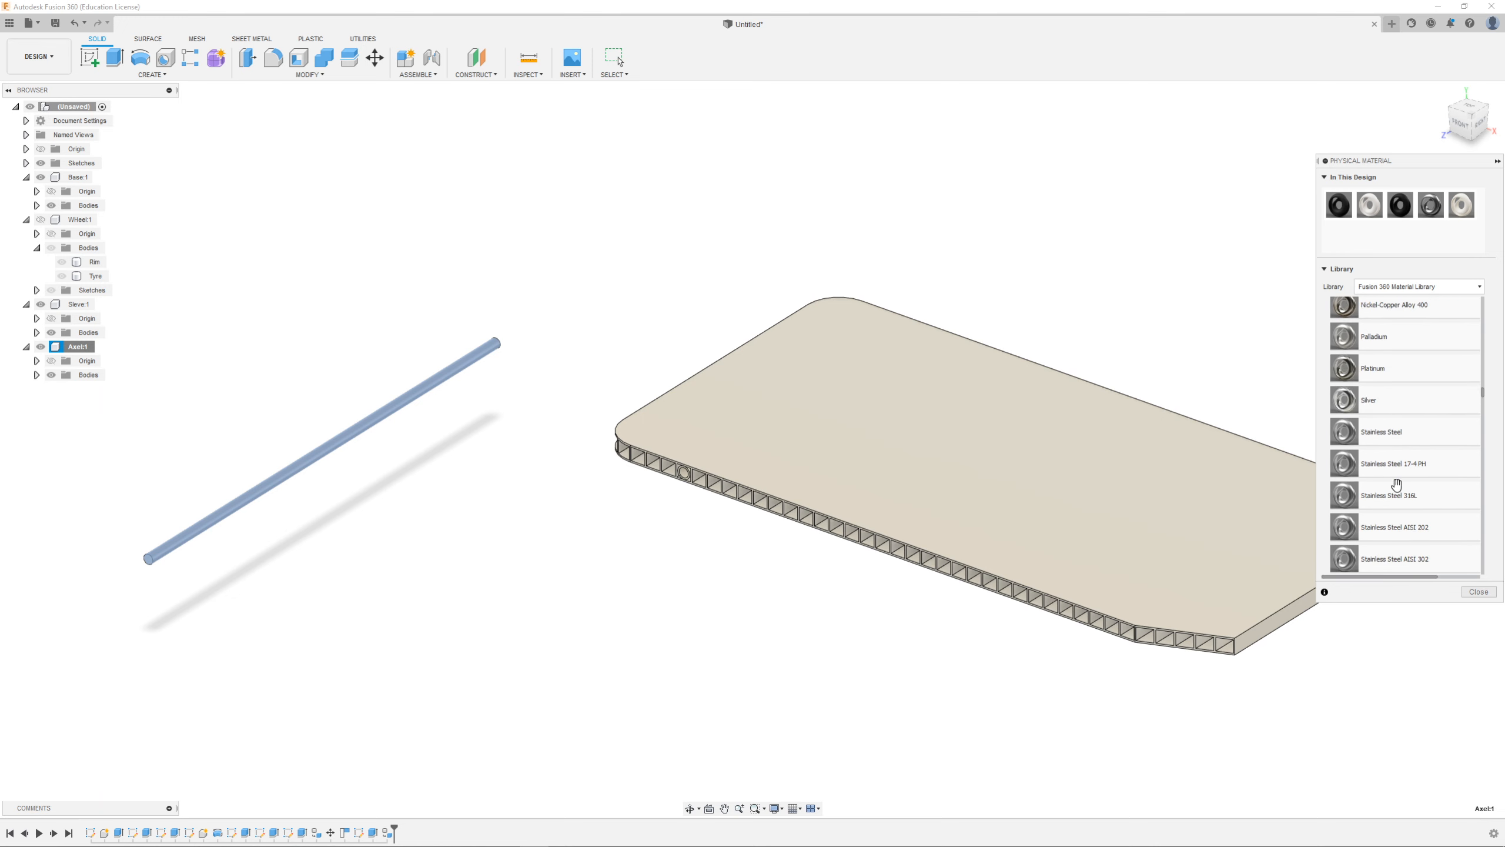
scroll(1397, 484, down, 6)
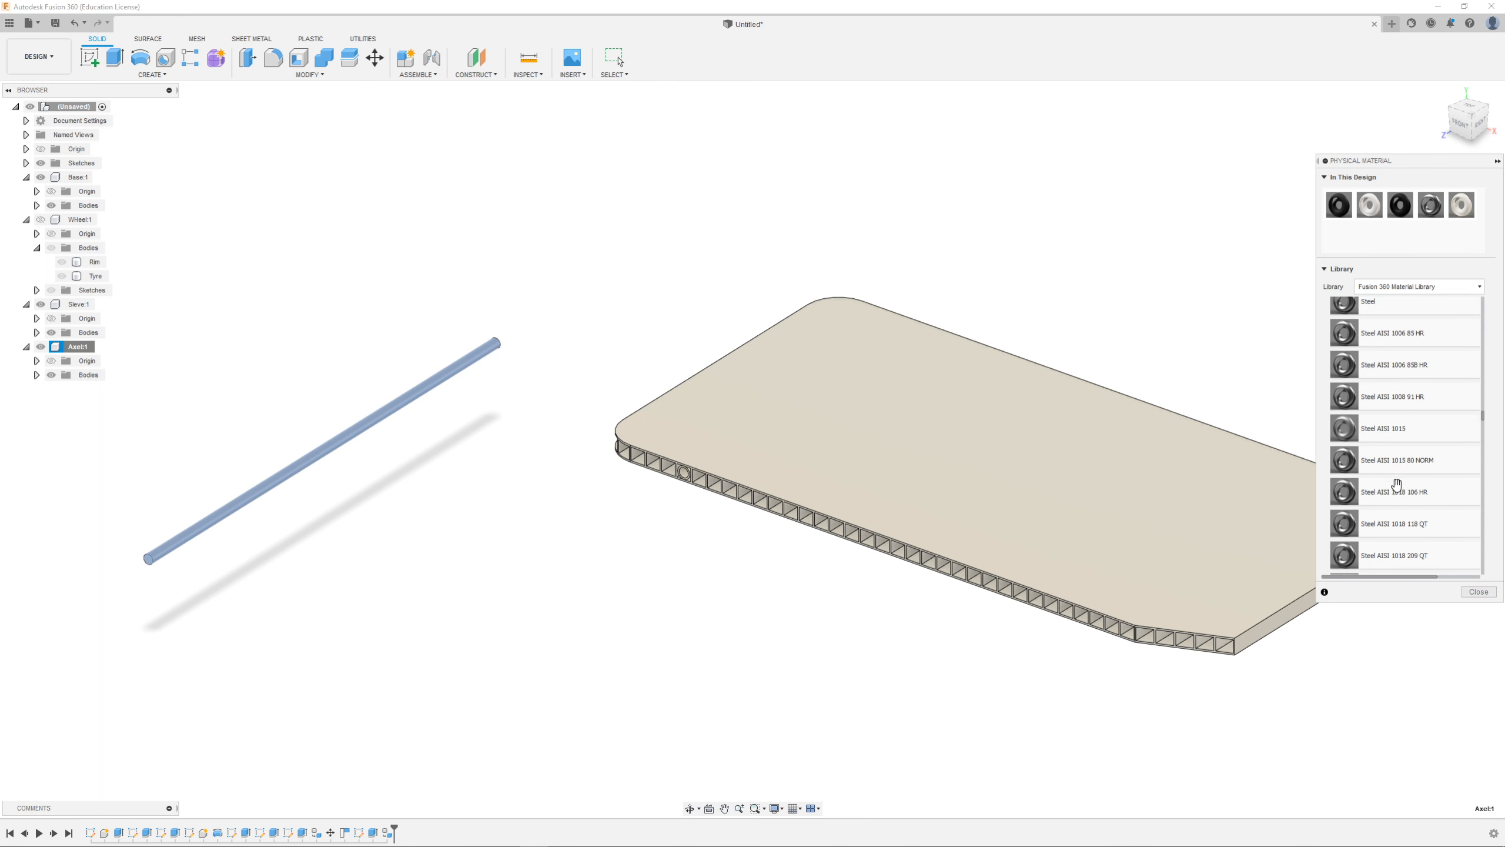
drag(1397, 372, 341, 444)
scroll(101, 561, down, 1)
scroll(142, 572, up, 2)
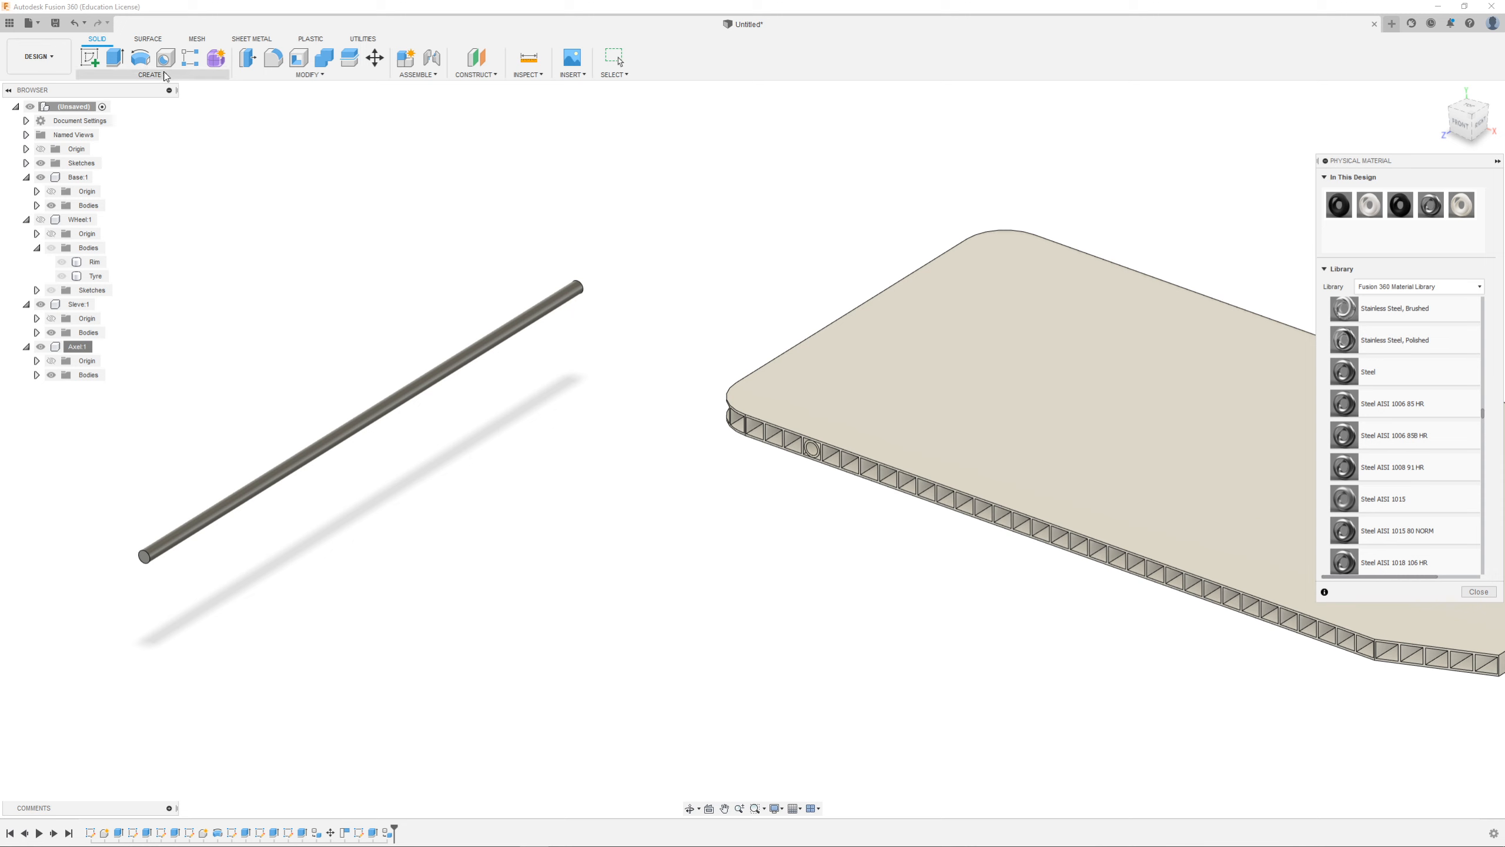
Step: Align the Axel component's end face with the centre of the sleeve's end in the corrugated base
click(358, 73)
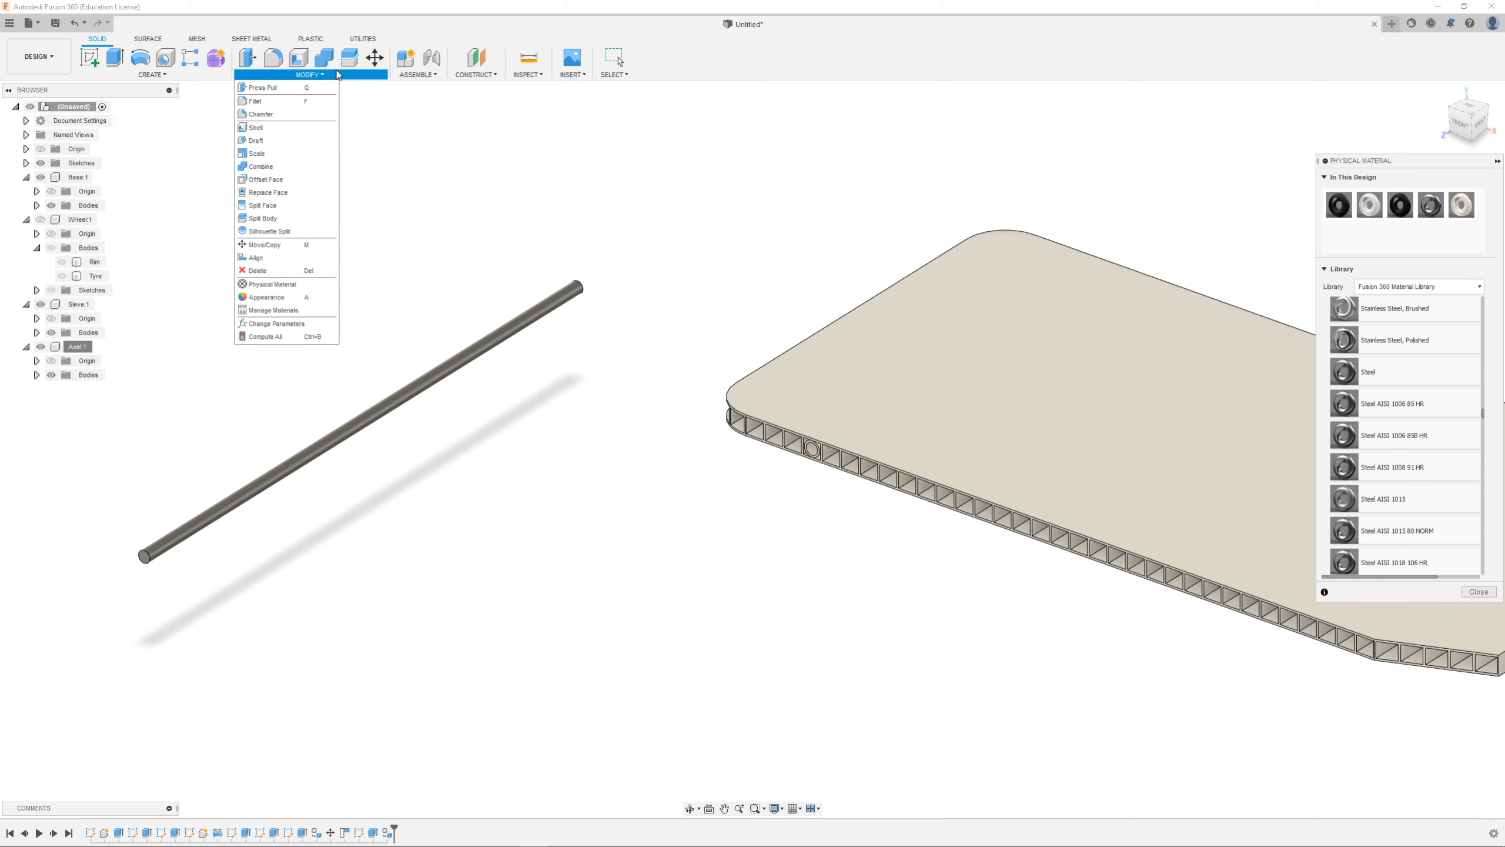
click(258, 259)
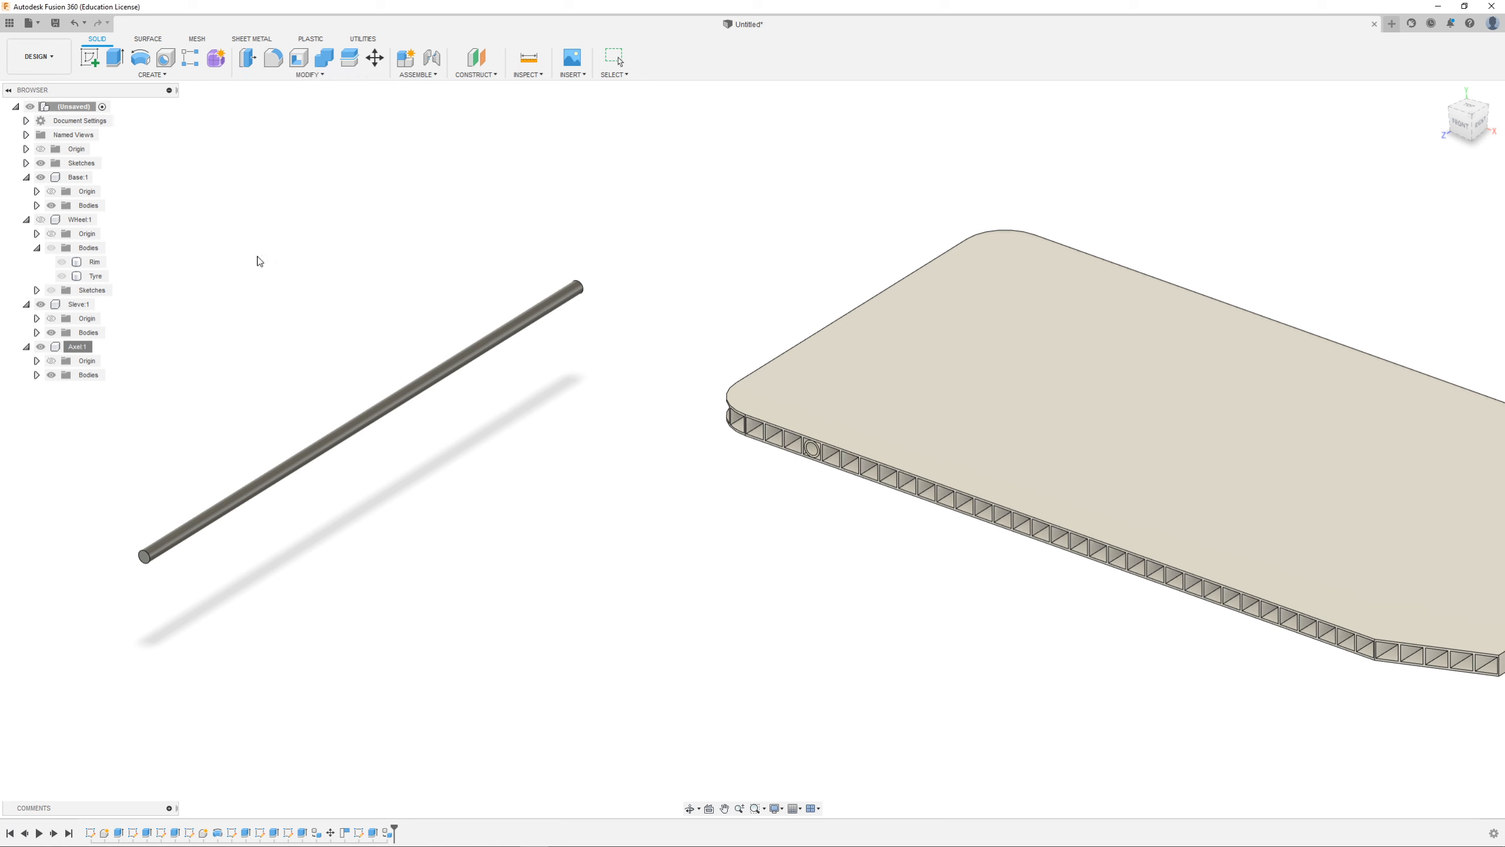
scroll(88, 617, up, 5)
click(291, 422)
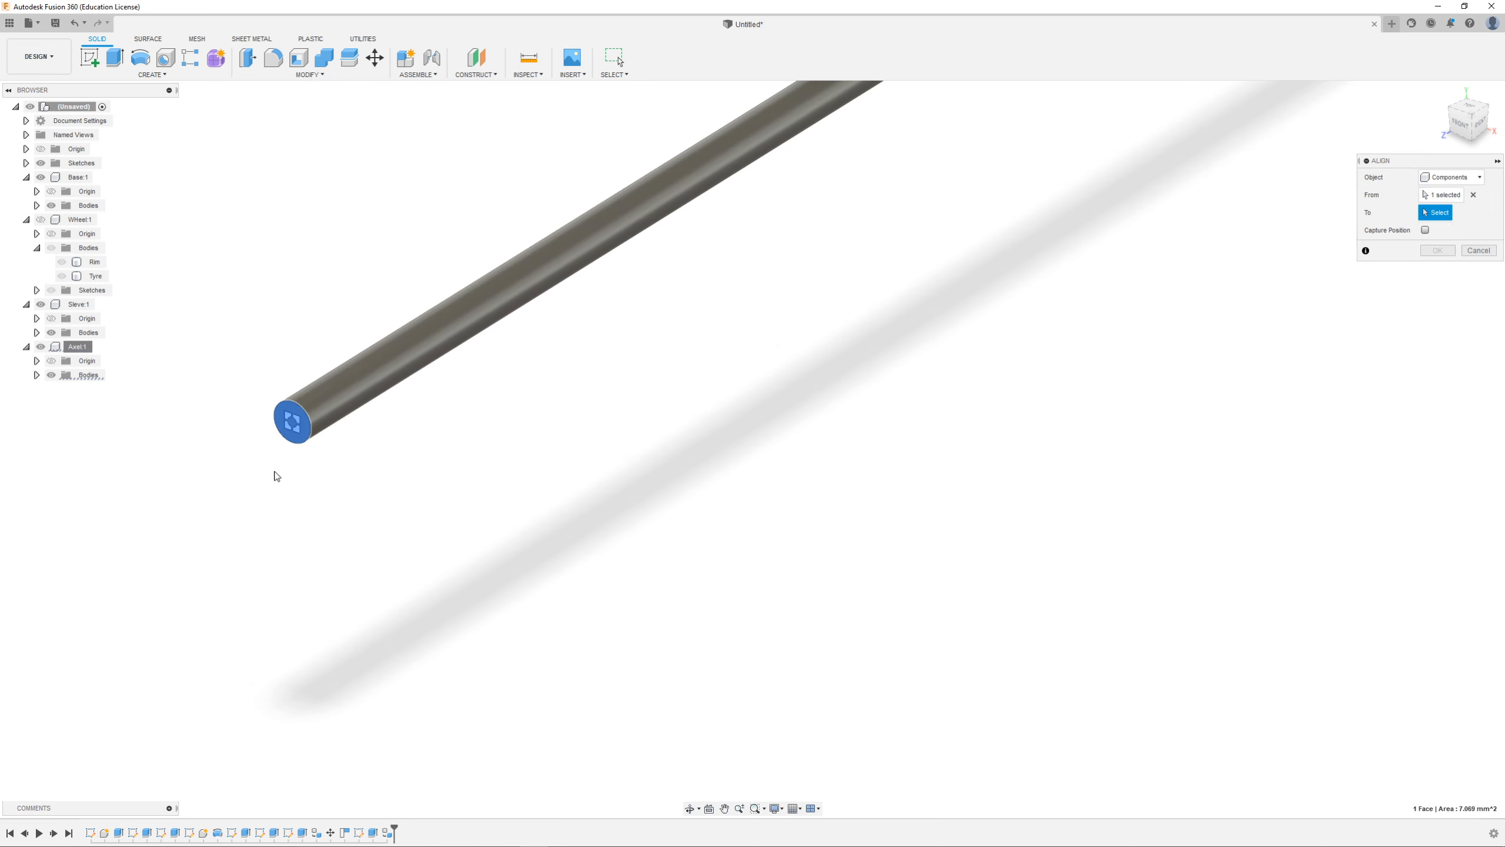
scroll(272, 558, down, 3)
scroll(1244, 393, up, 5)
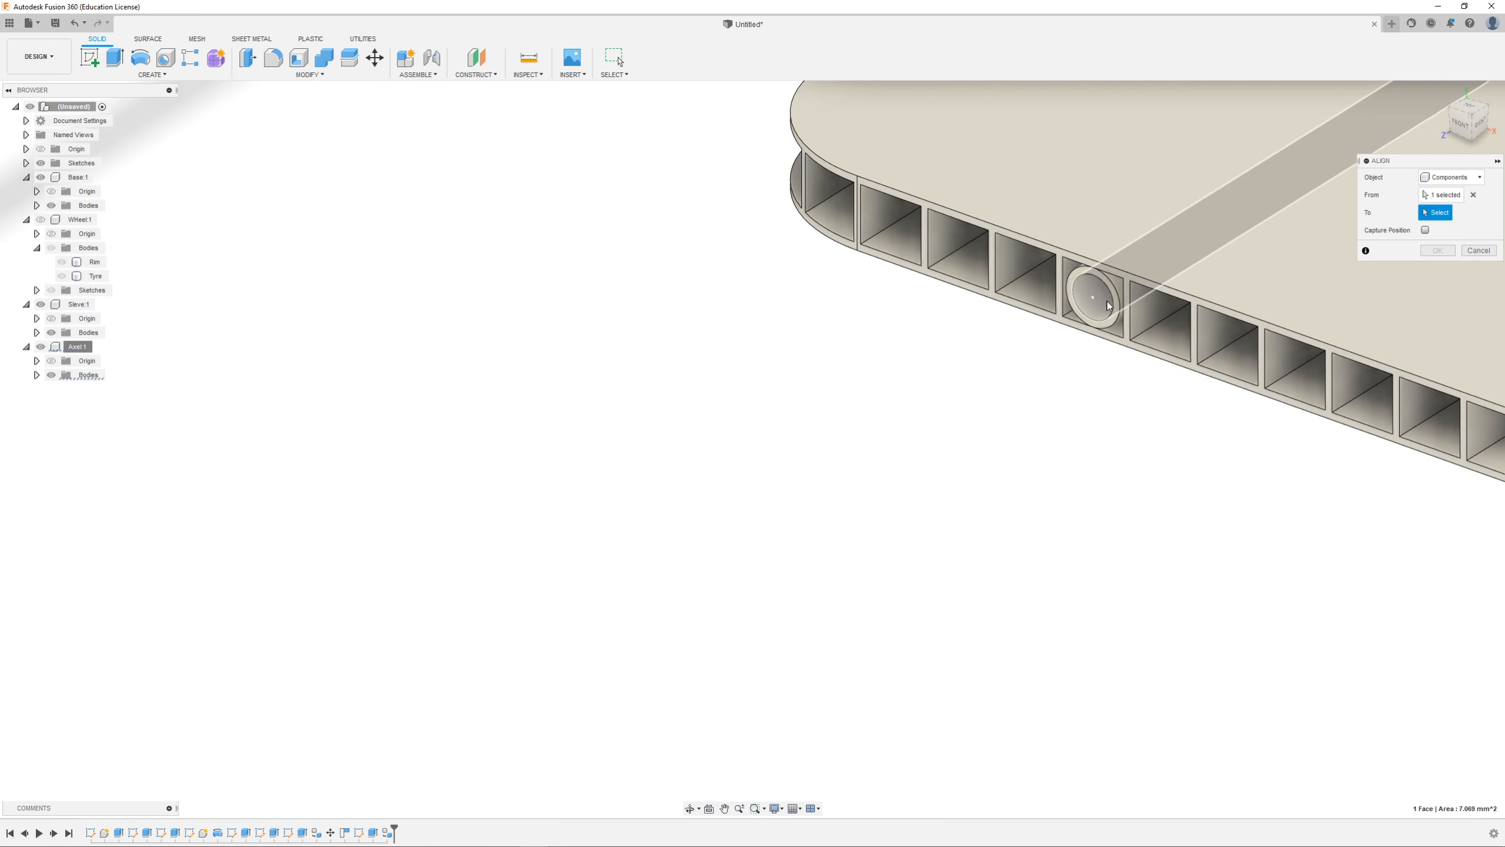
click(1094, 299)
scroll(836, 501, down, 4)
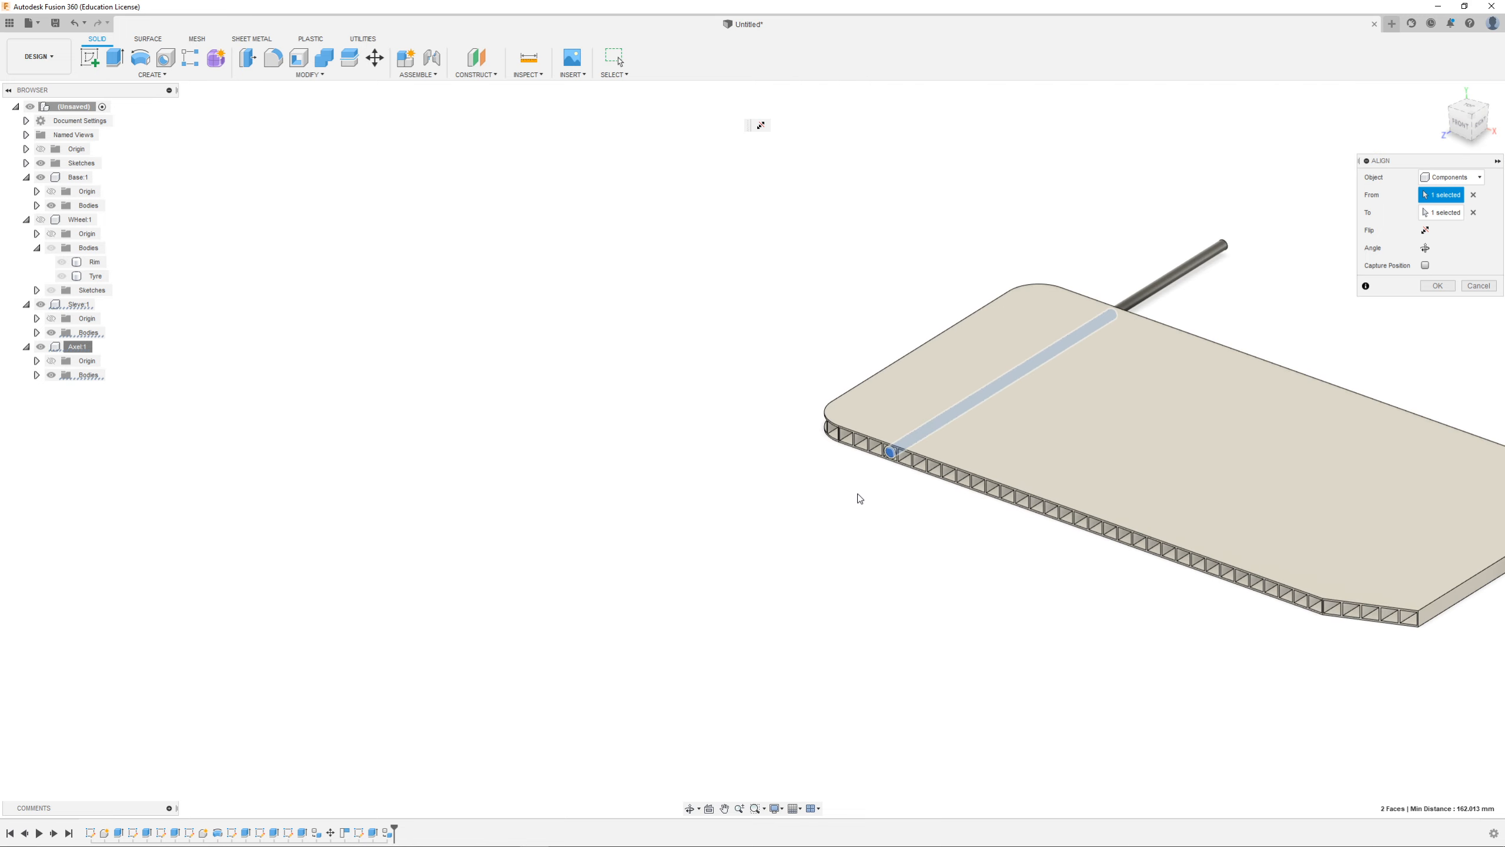
scroll(1252, 327, up, 6)
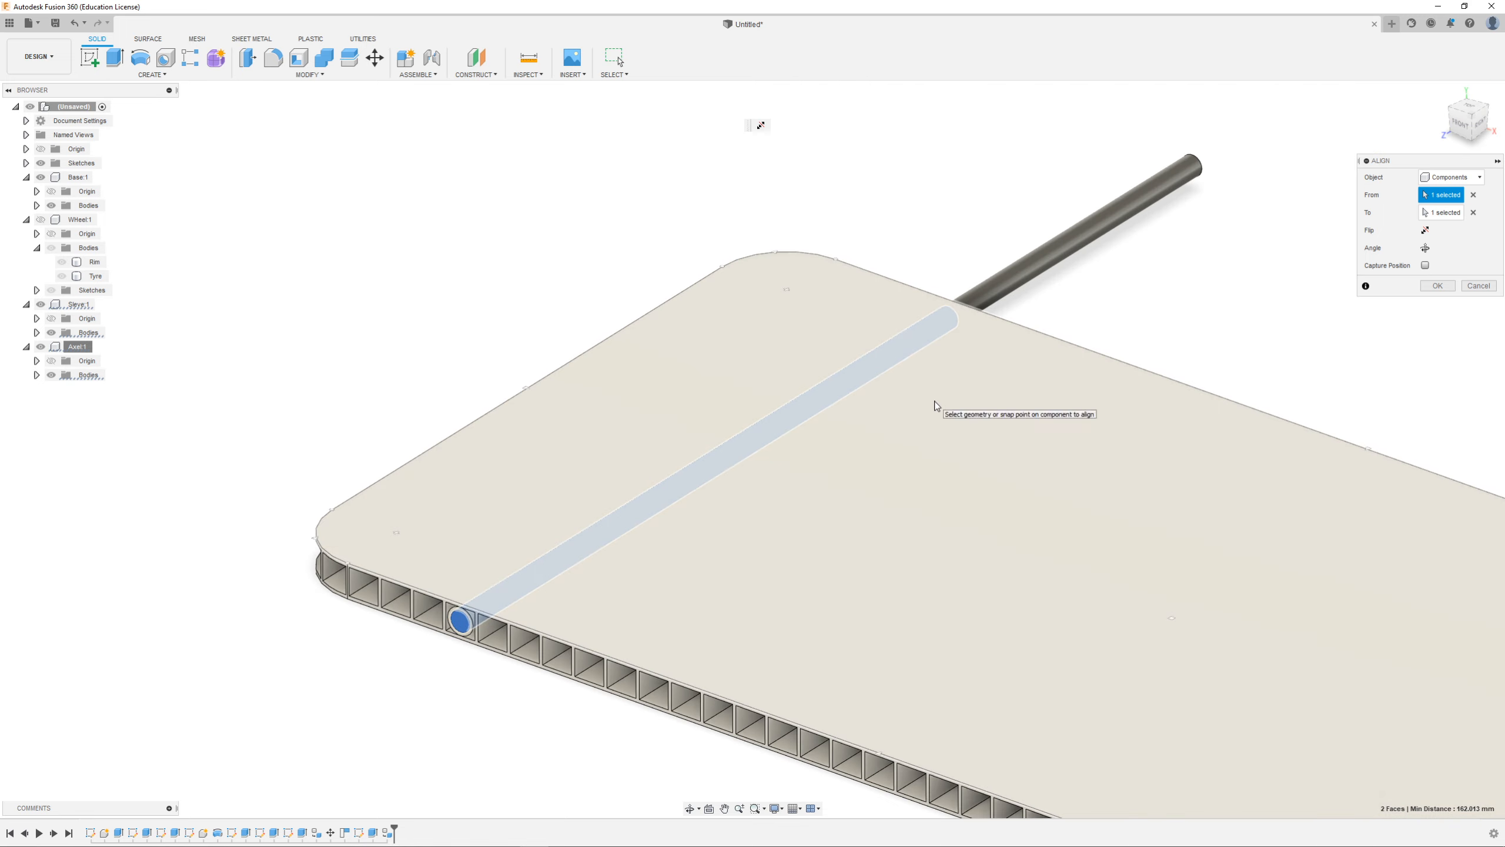
shift+middle_drag(981, 407, 830, 383)
shift+middle_drag(932, 454, 985, 489)
scroll(1163, 514, down, 3)
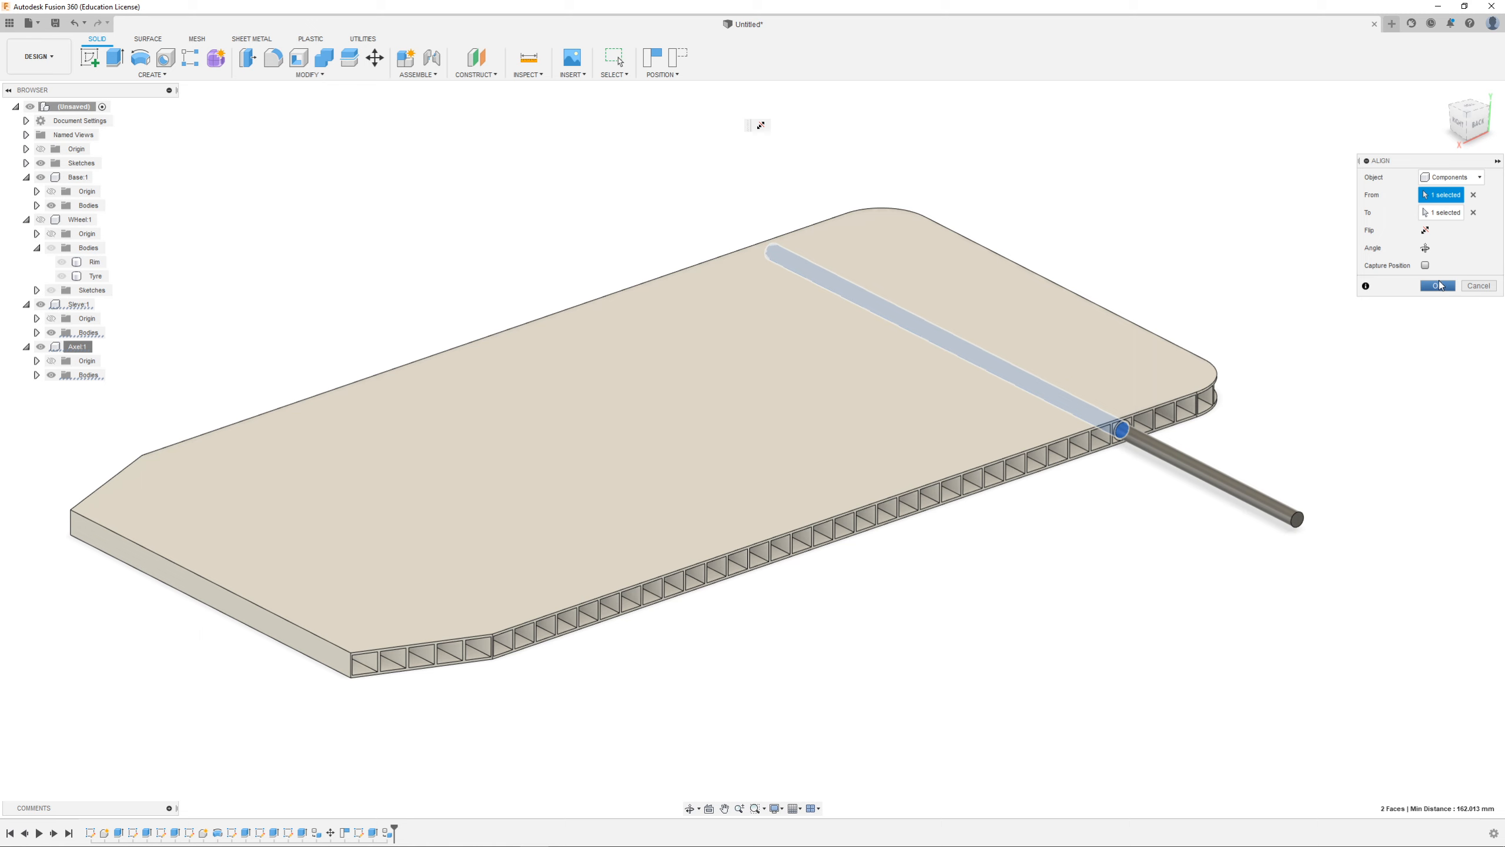
click(1438, 285)
Step: Try to move the axle rod body -50 mm along its length and undo the move
click(374, 57)
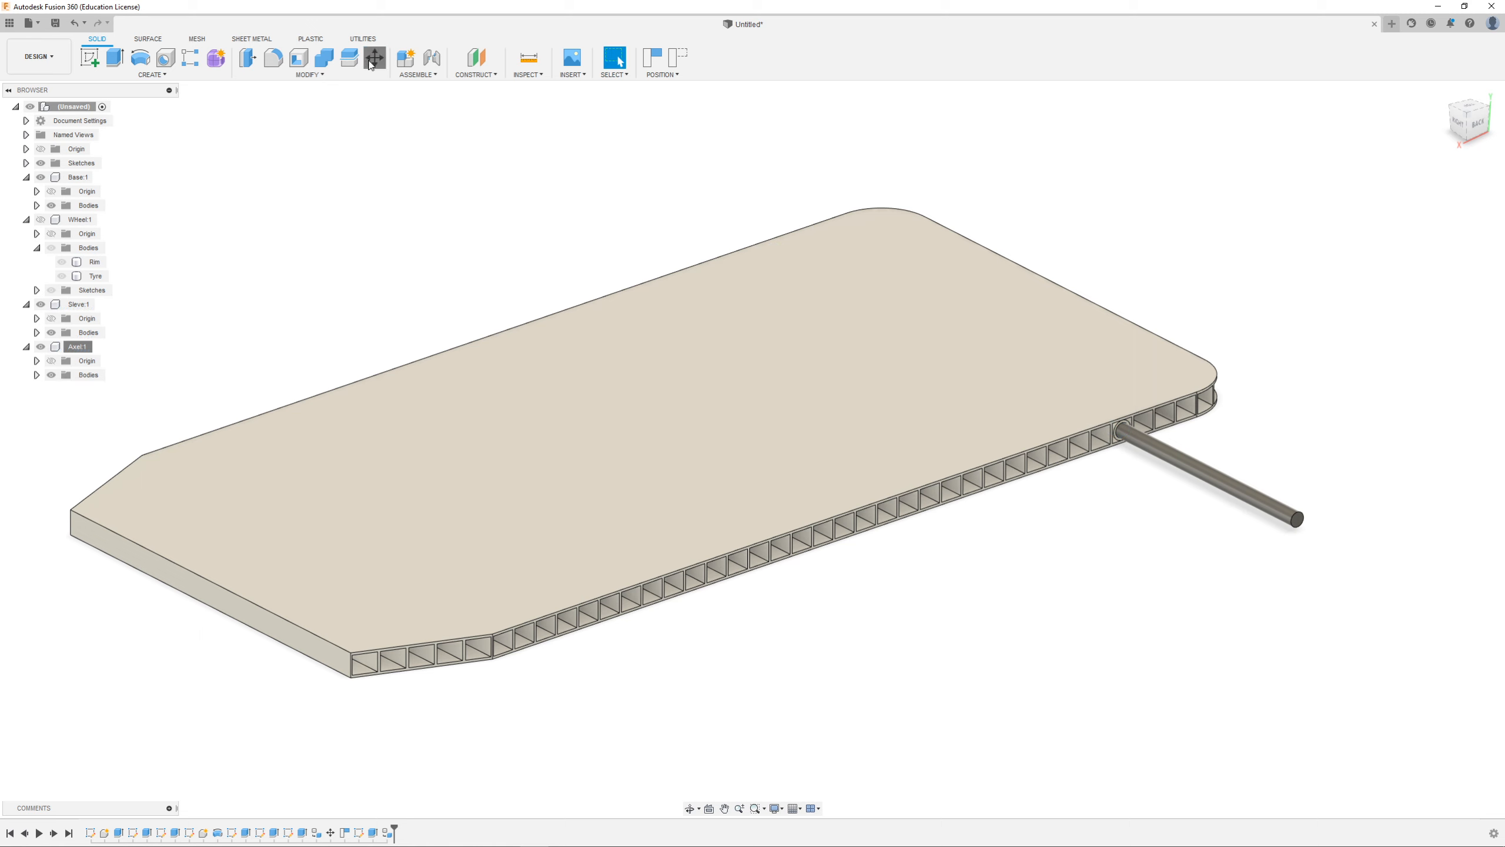
click(1298, 521)
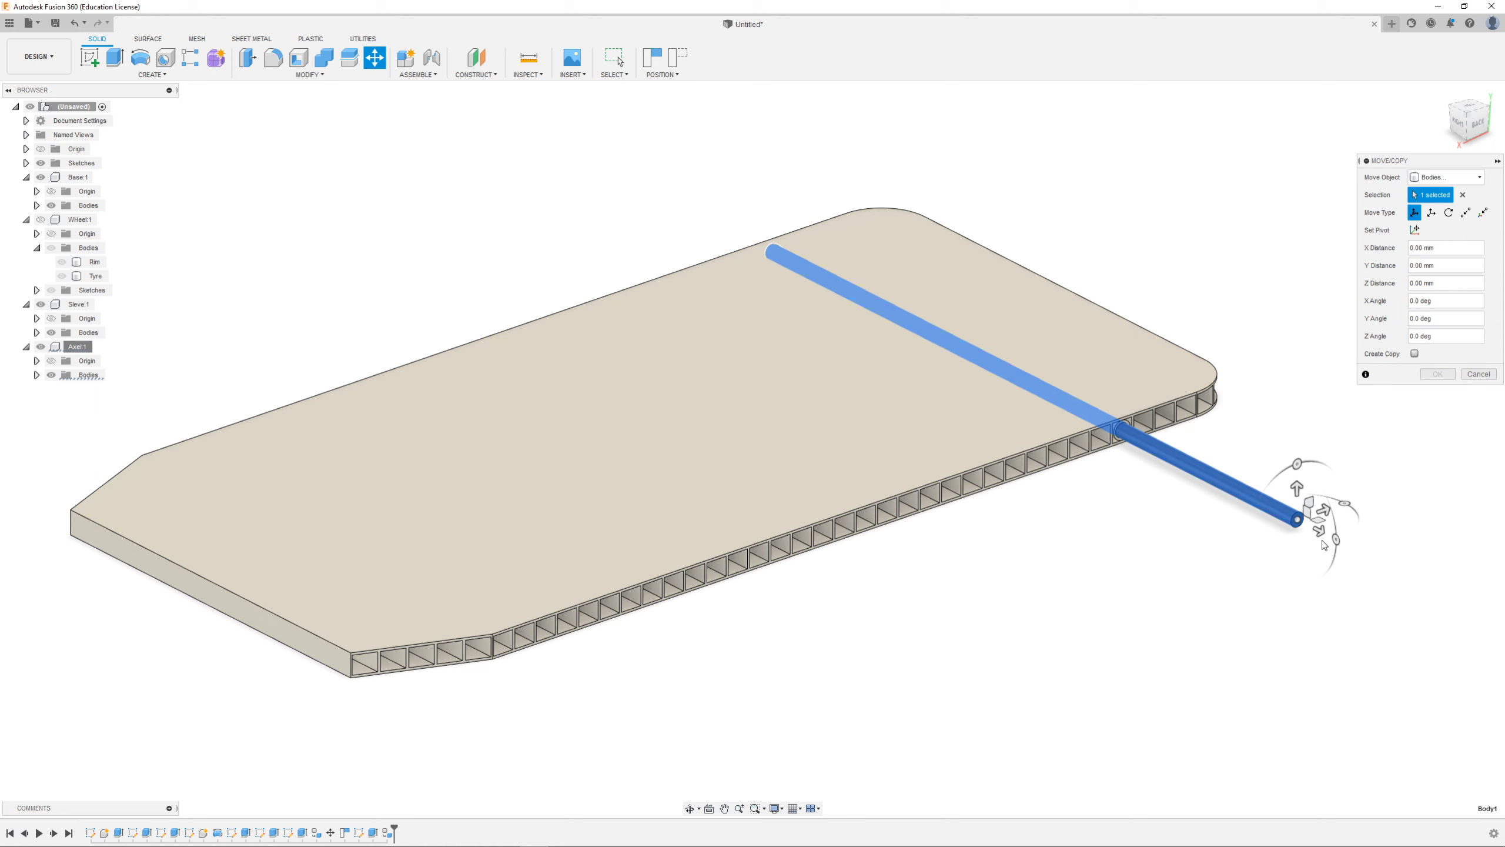
drag(1321, 521, 1139, 461)
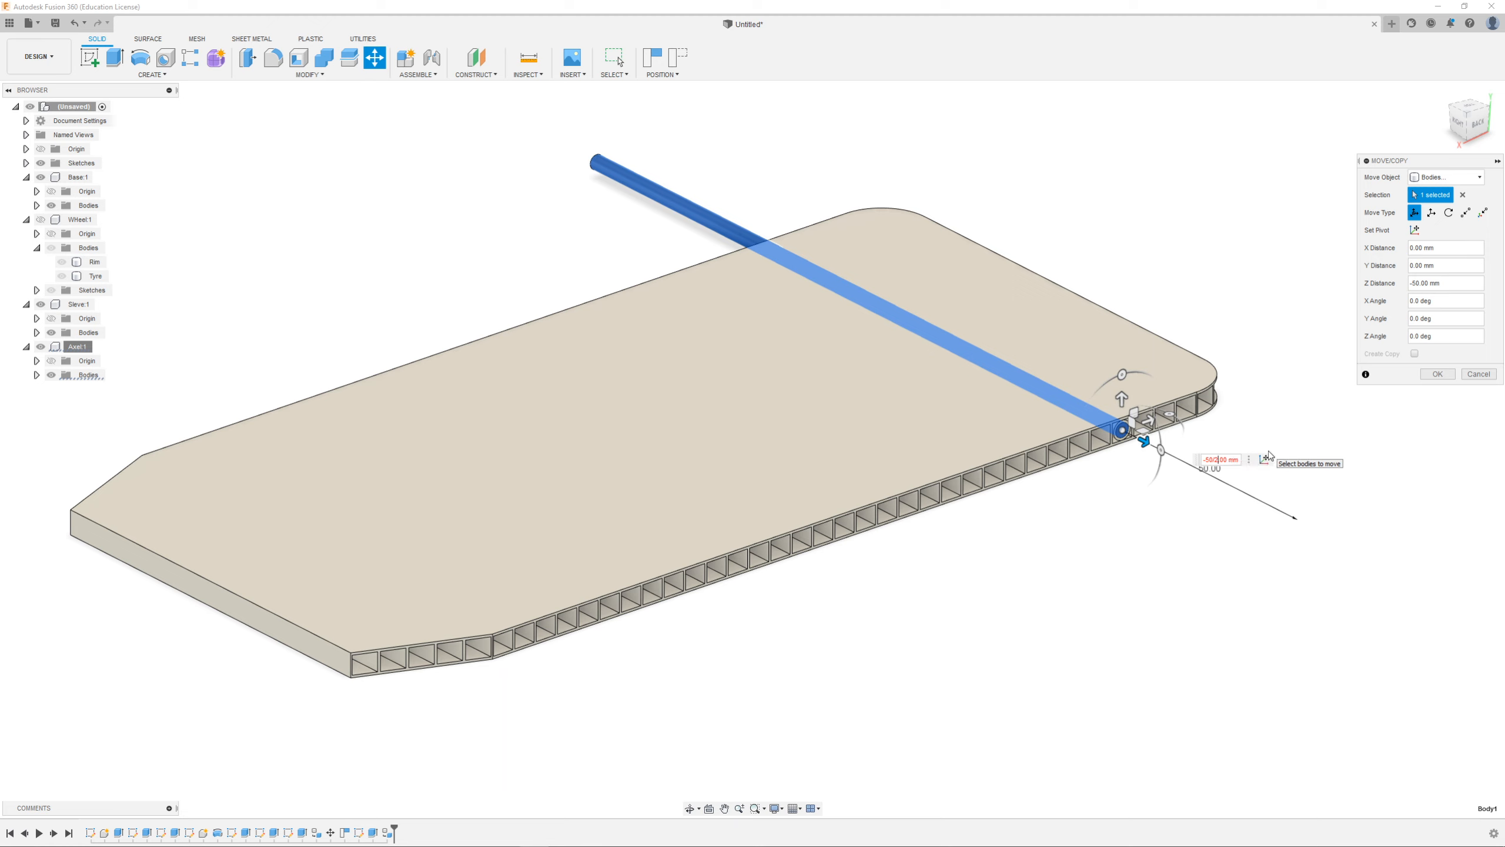
key(Return)
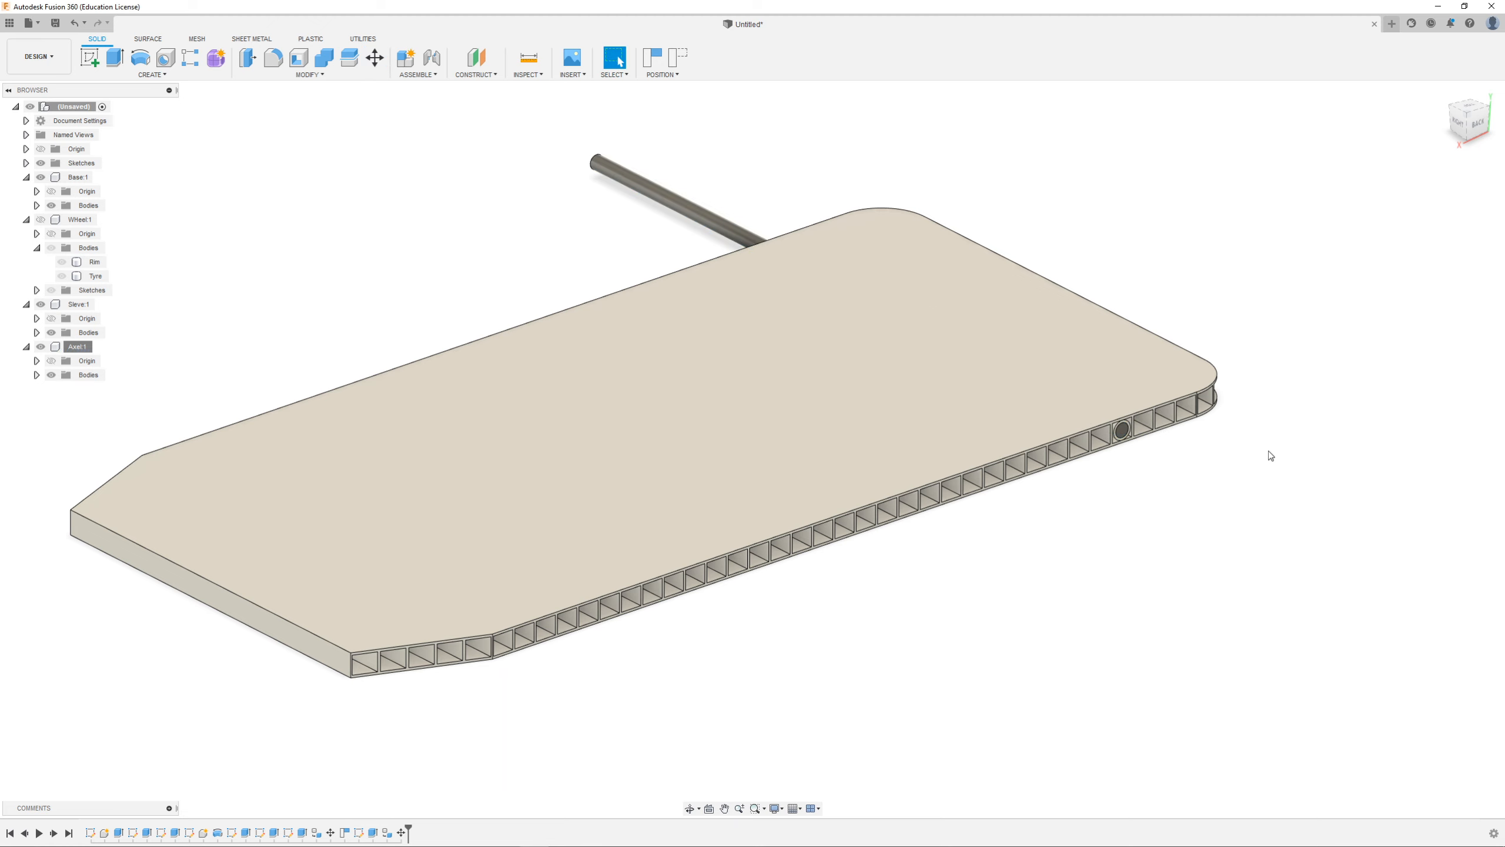
key(ctrl+z)
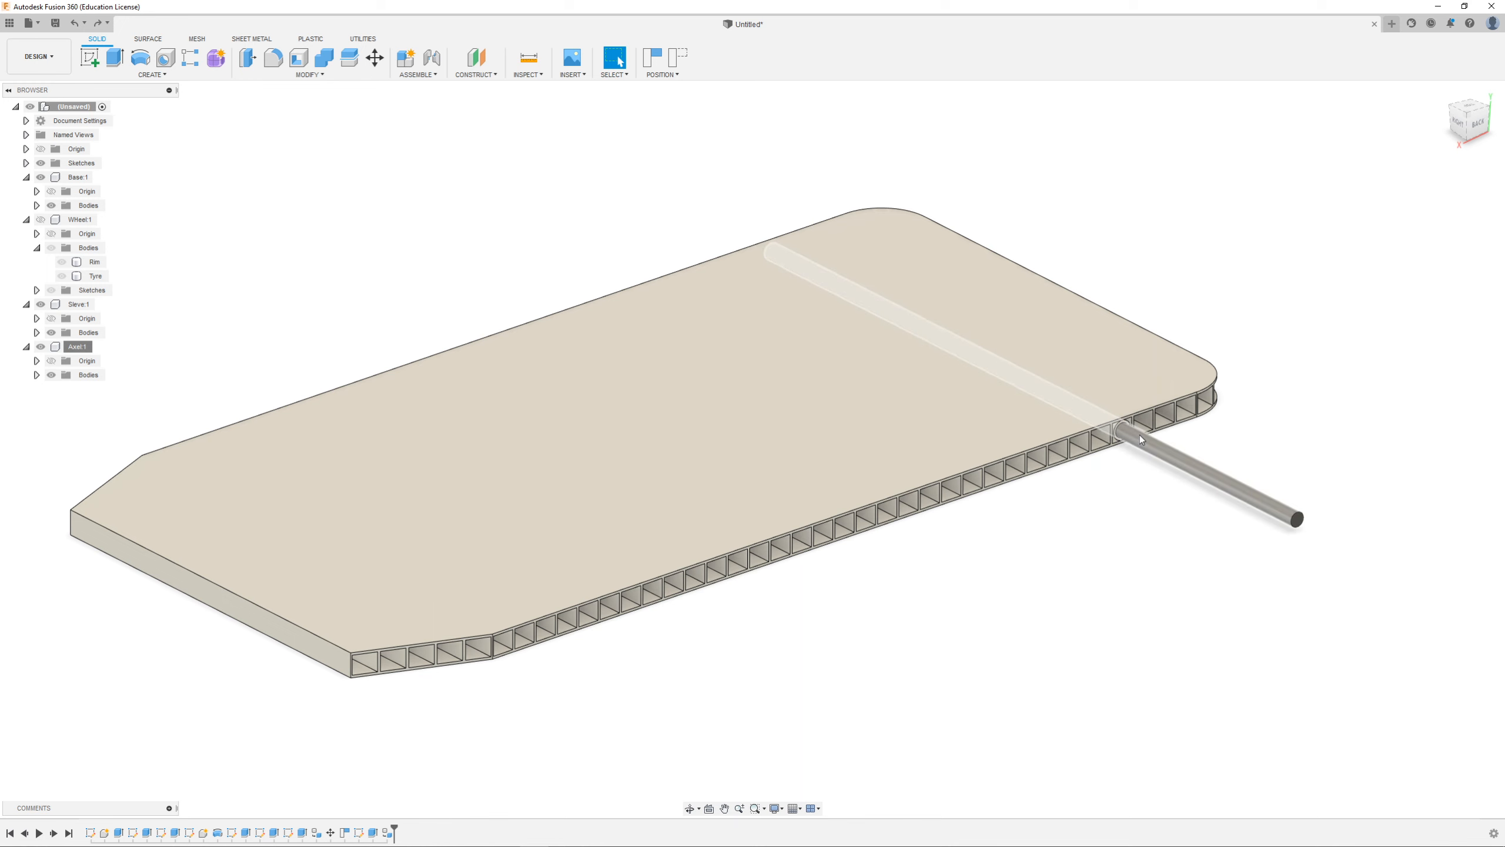
Step: Move the axle rod body -25 mm along its length through the sleeve
click(374, 58)
click(1299, 522)
drag(1316, 531, 1238, 489)
text(-25)
key(Return)
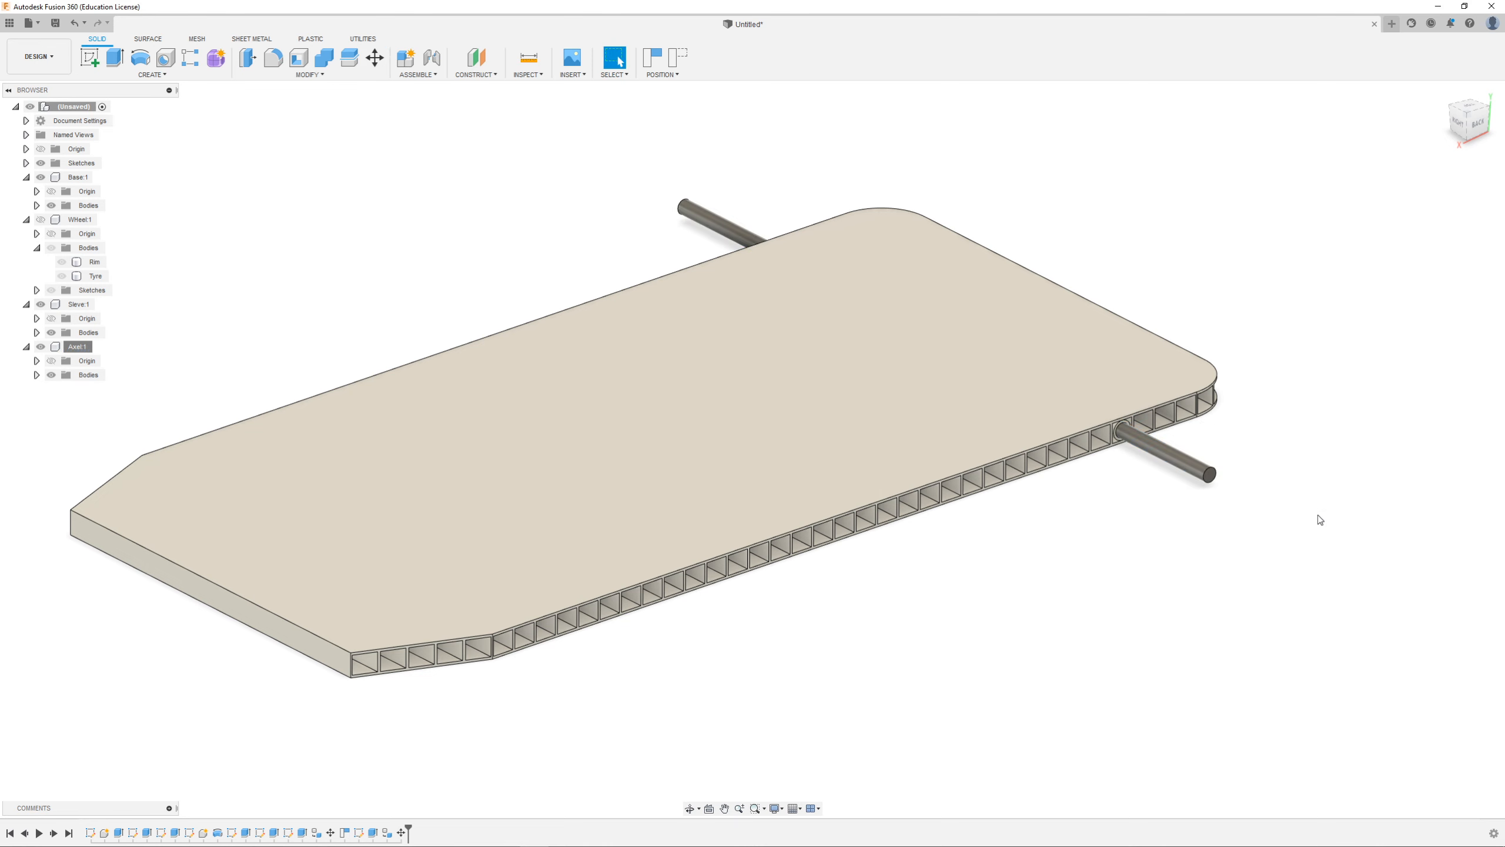
Step: Show the hidden Wheel component beside the base and axle
shift+middle_drag(954, 524, 1087, 513)
scroll(329, 572, up, 5)
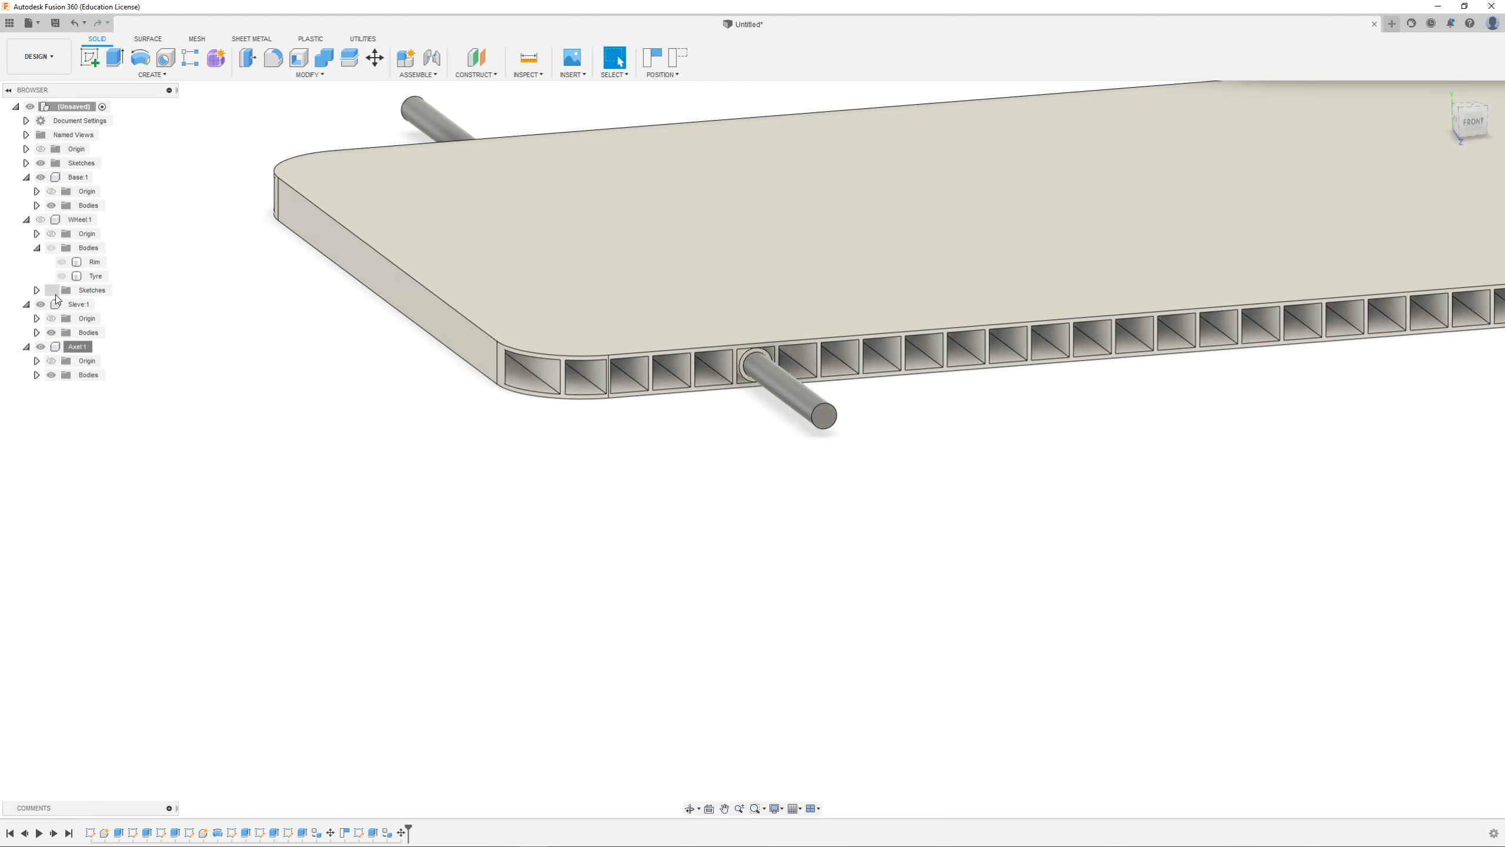
click(45, 220)
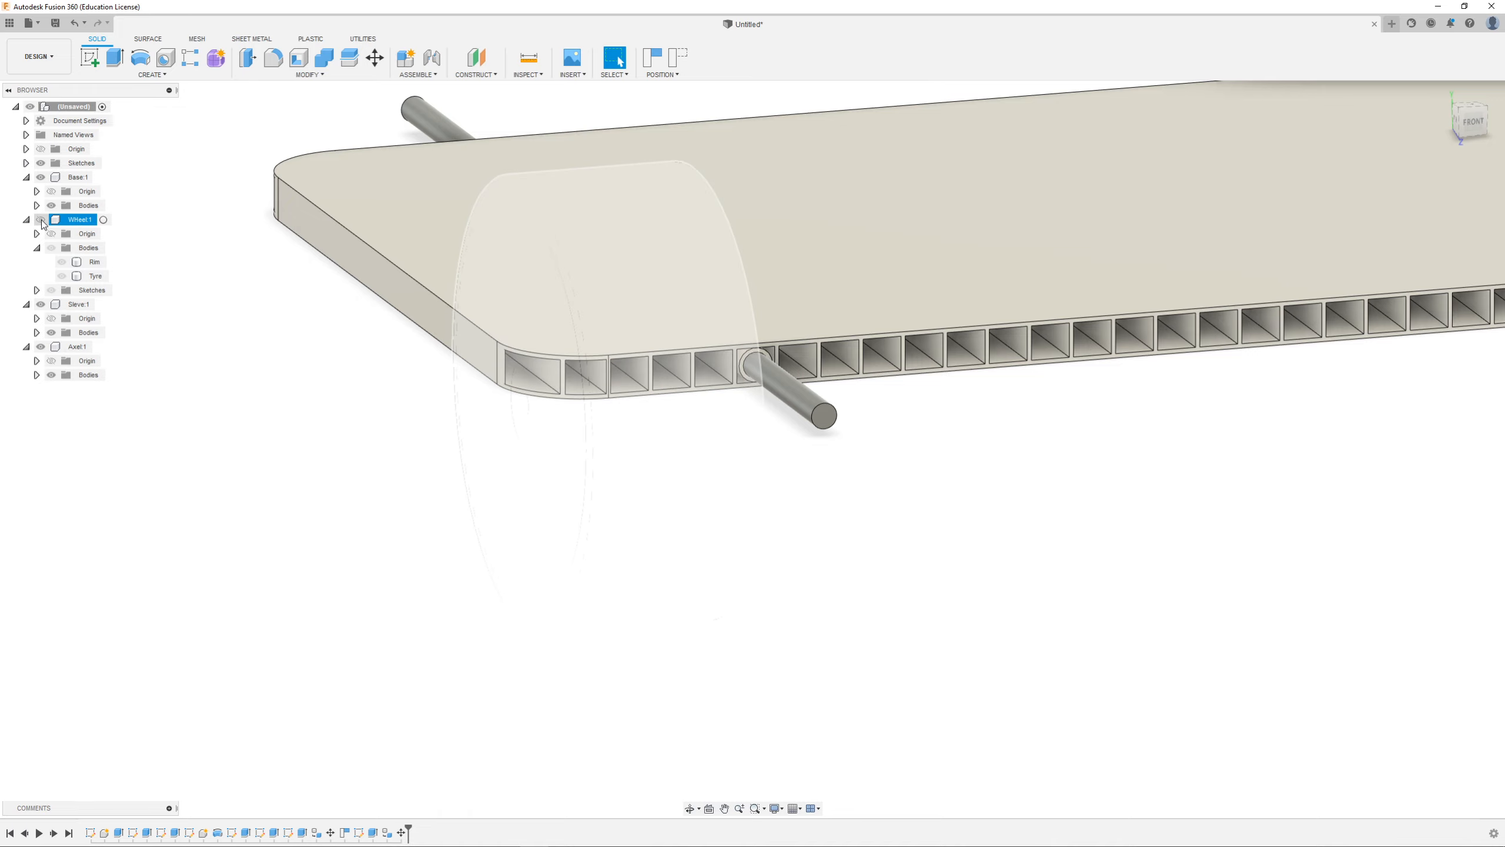
click(41, 220)
mouse_move(847, 528)
shift+middle_down()
mouse_move(930, 521)
mouse_move(913, 504)
mouse_move(784, 533)
mouse_move(830, 543)
shift+middle_up()
scroll(904, 296, up, 5)
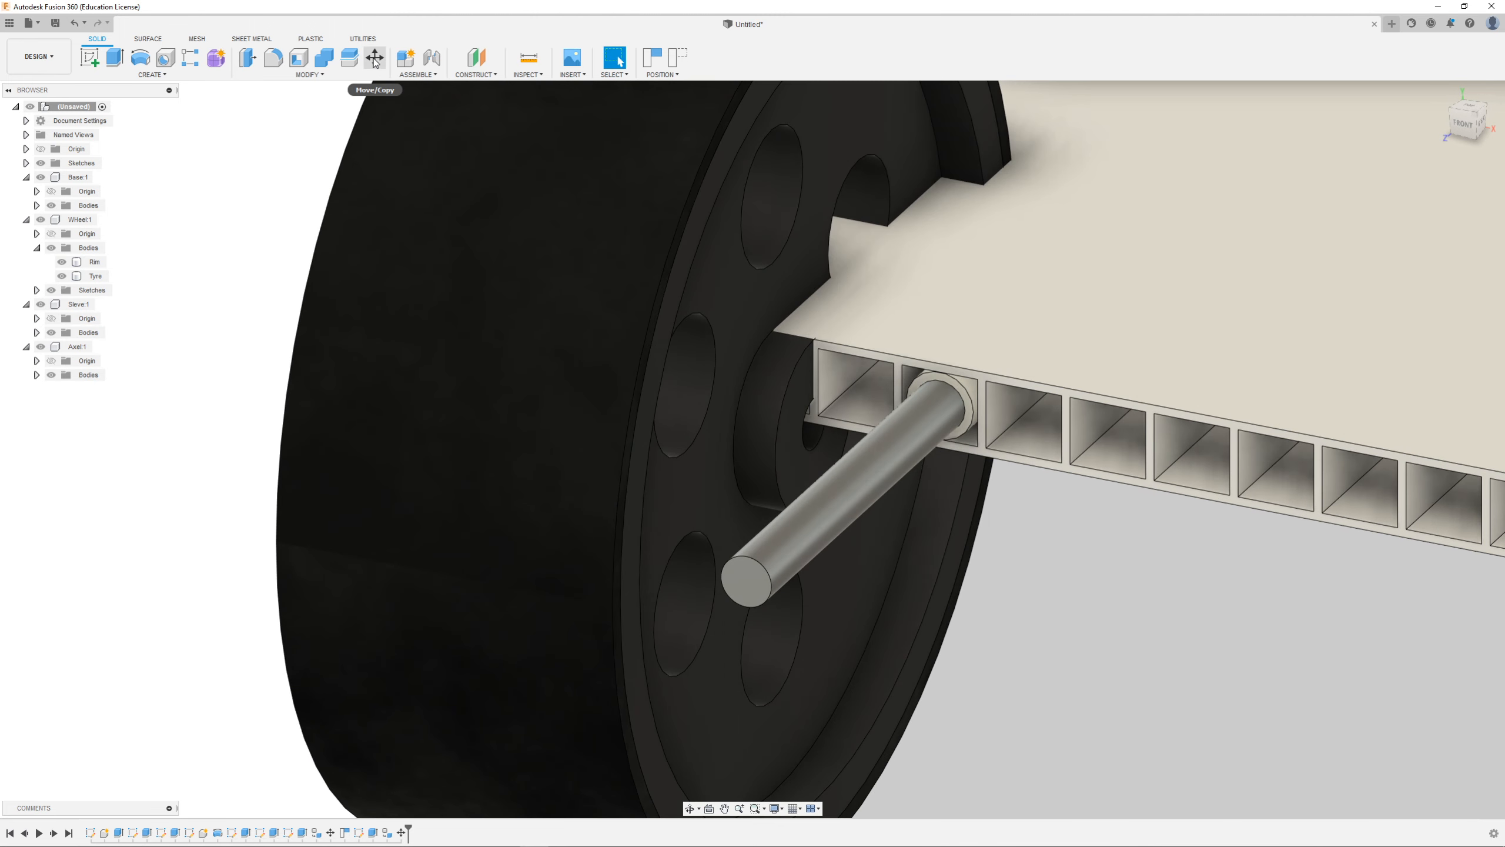
click(310, 74)
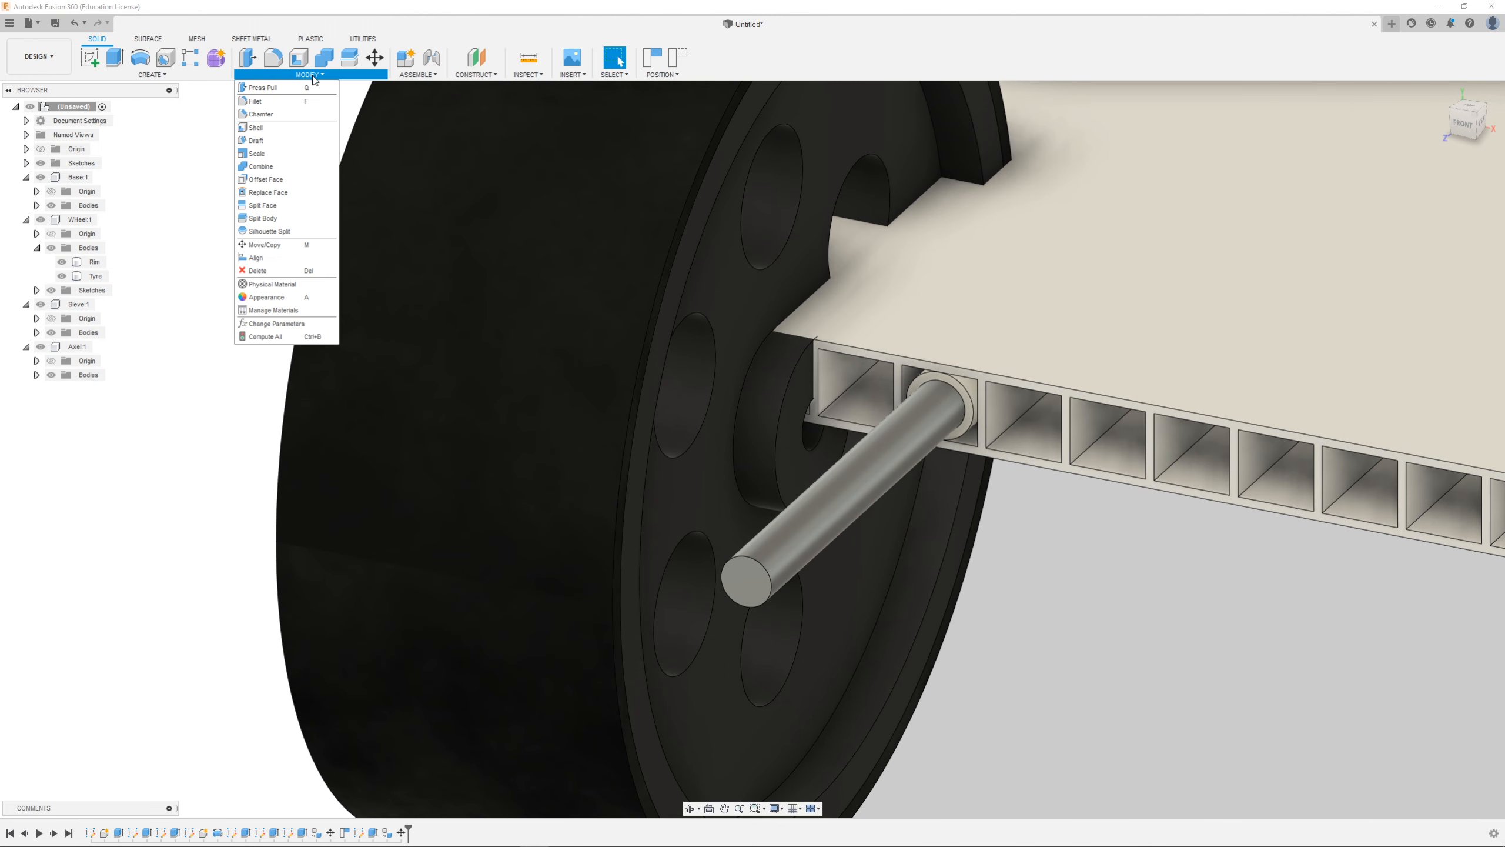
click(280, 259)
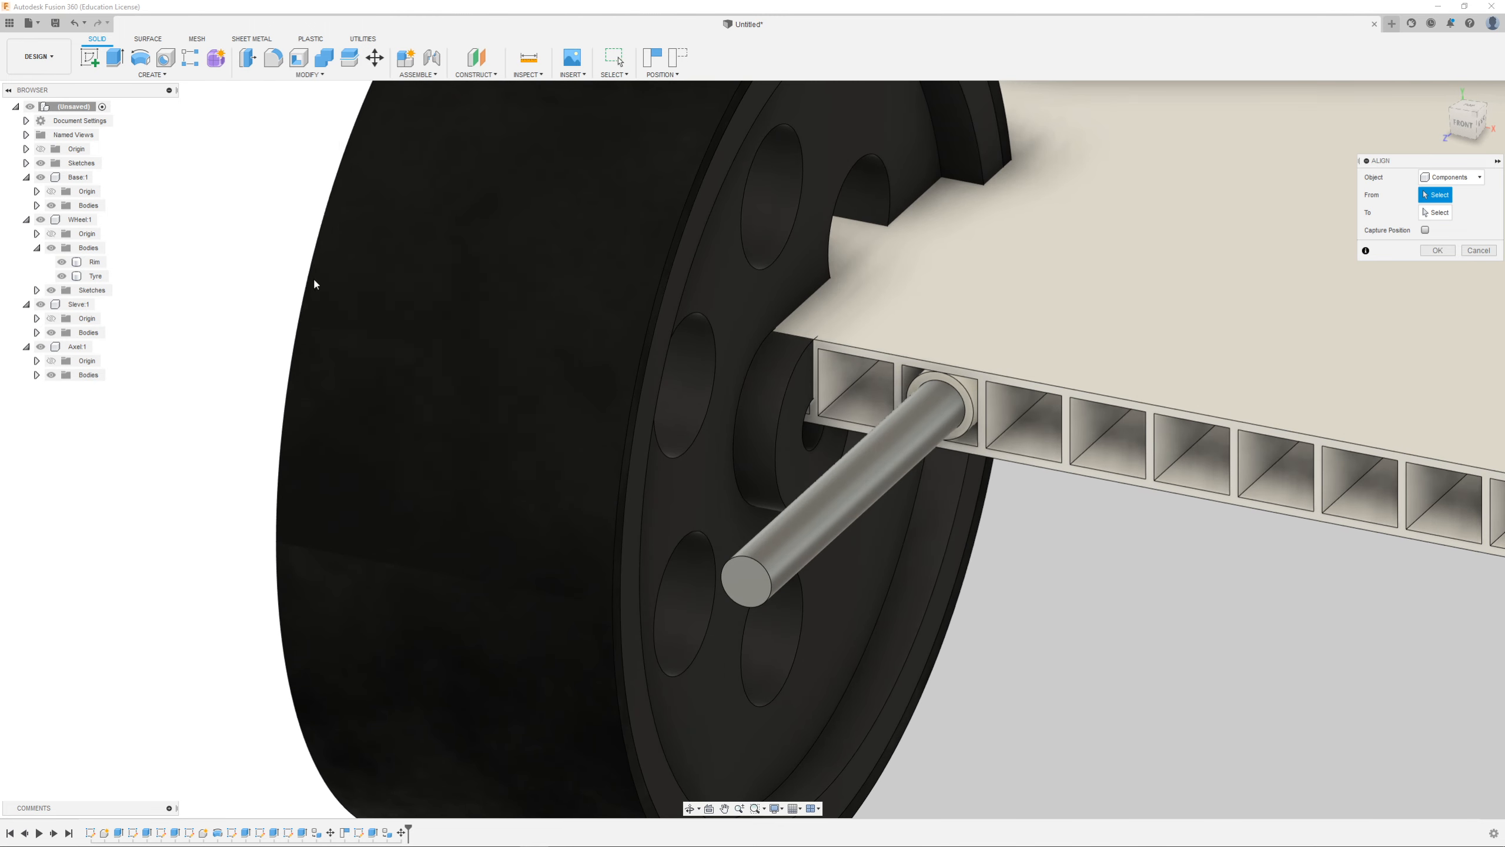
click(812, 427)
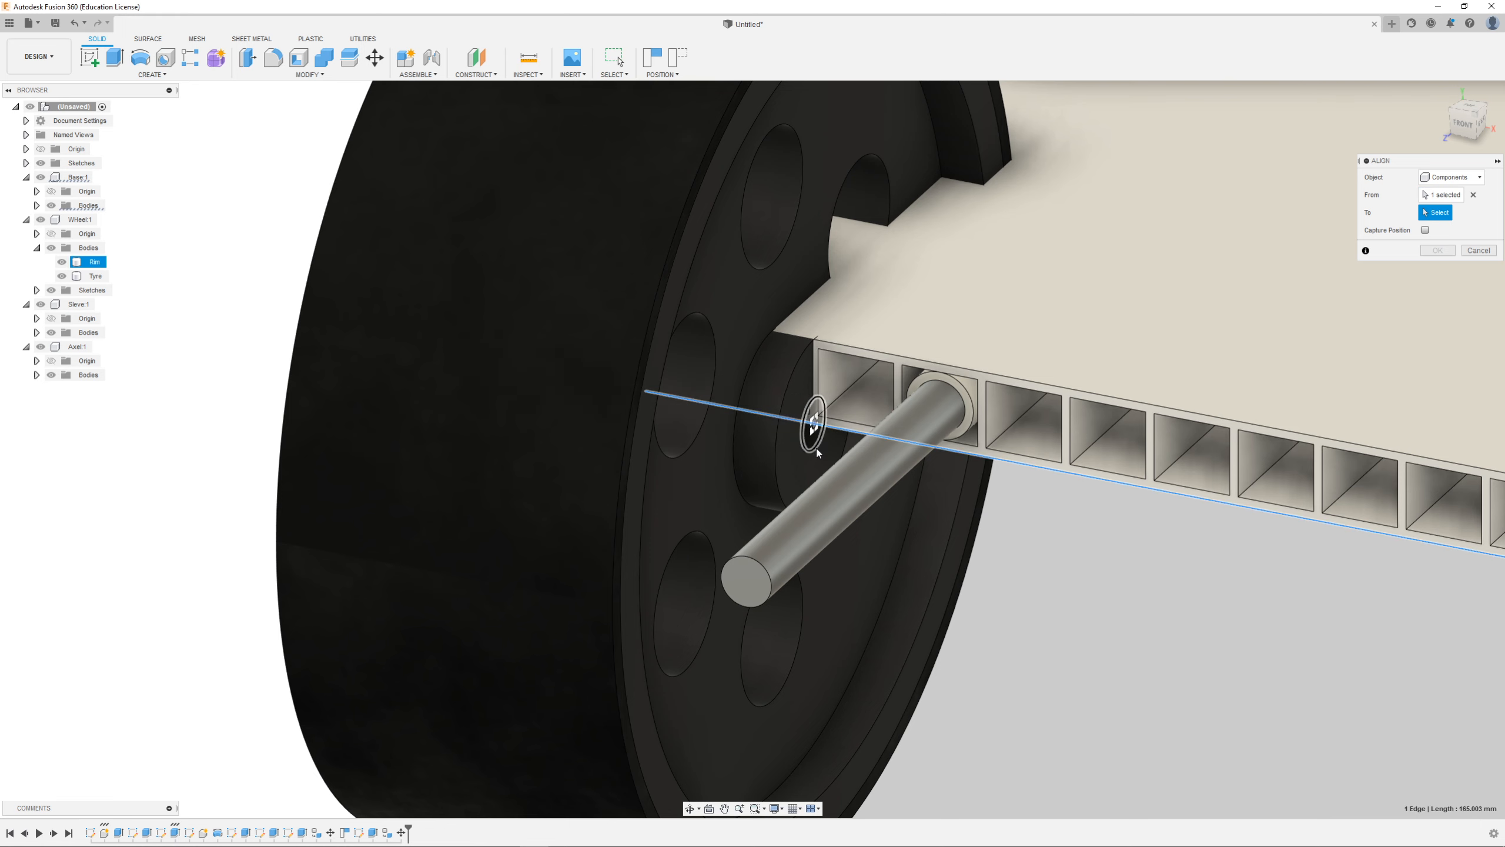
key(Escape)
Step: Align the Wheel component's hub bore with the circular end of the axle rod, flipping the wheel's direction
scroll(820, 426, up, 3)
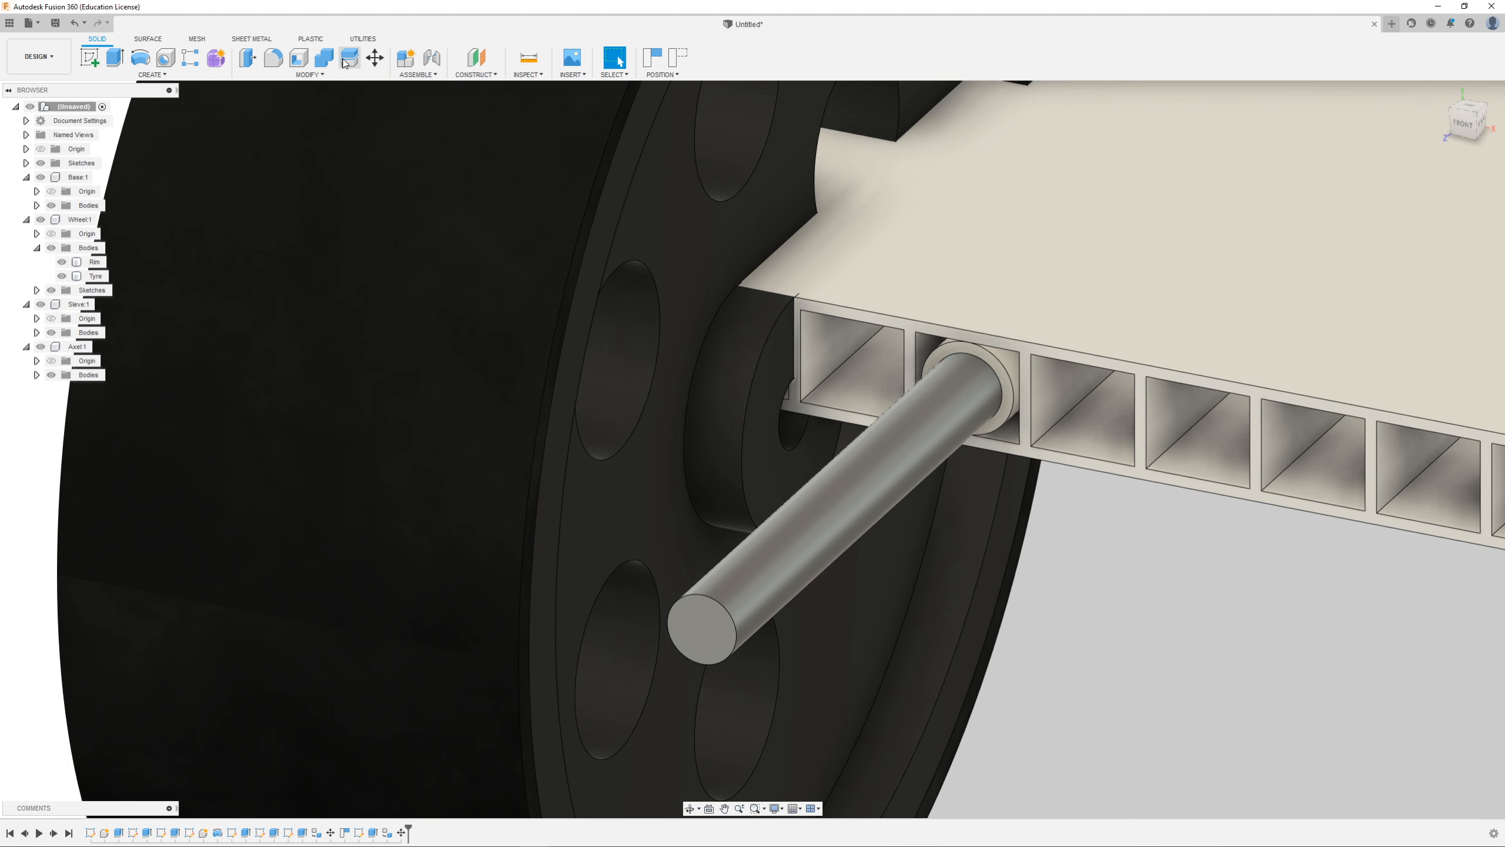
click(309, 74)
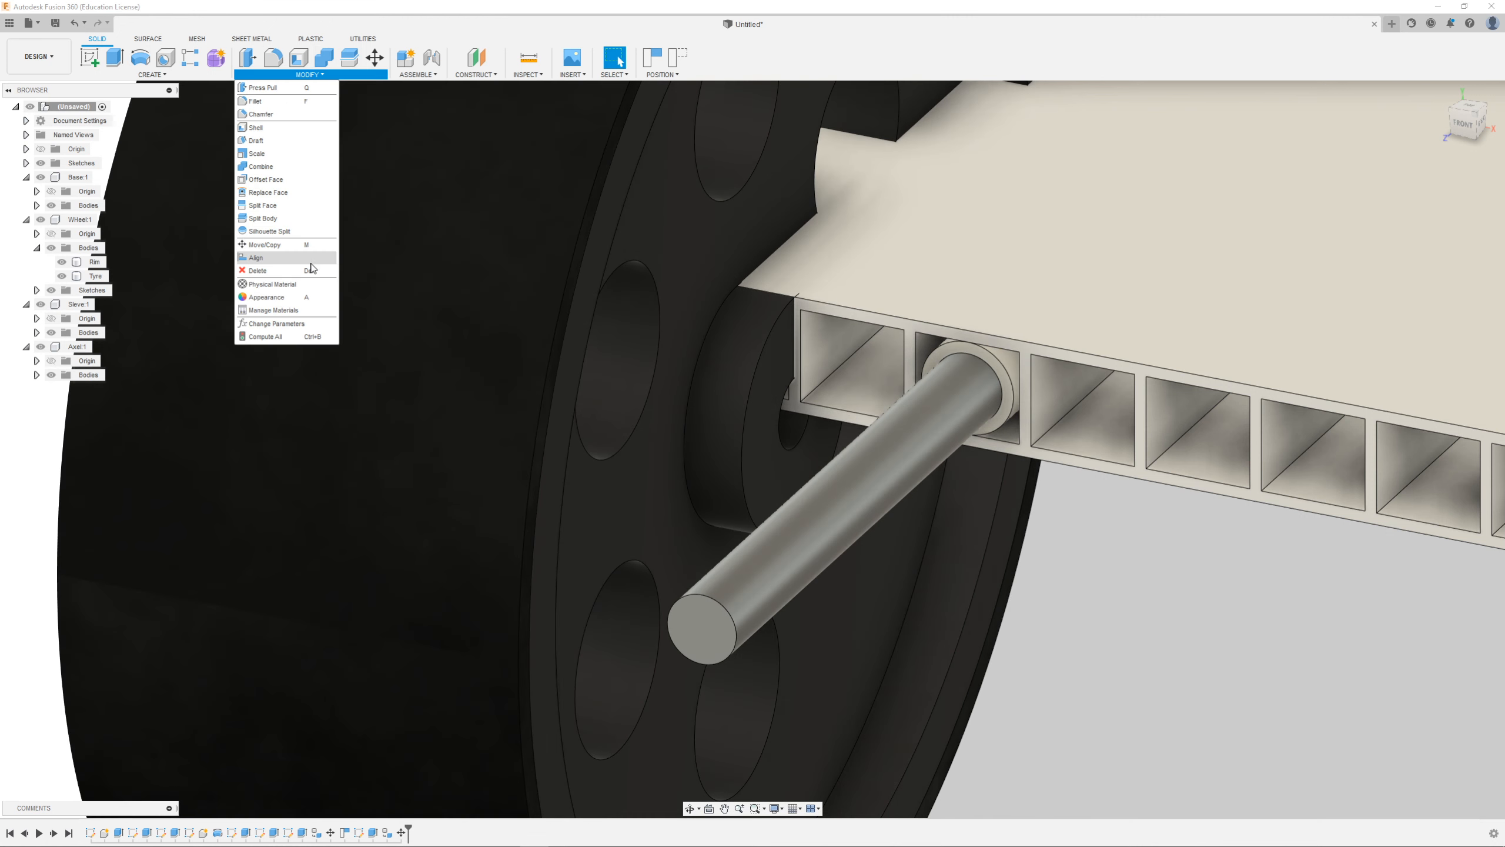
click(319, 260)
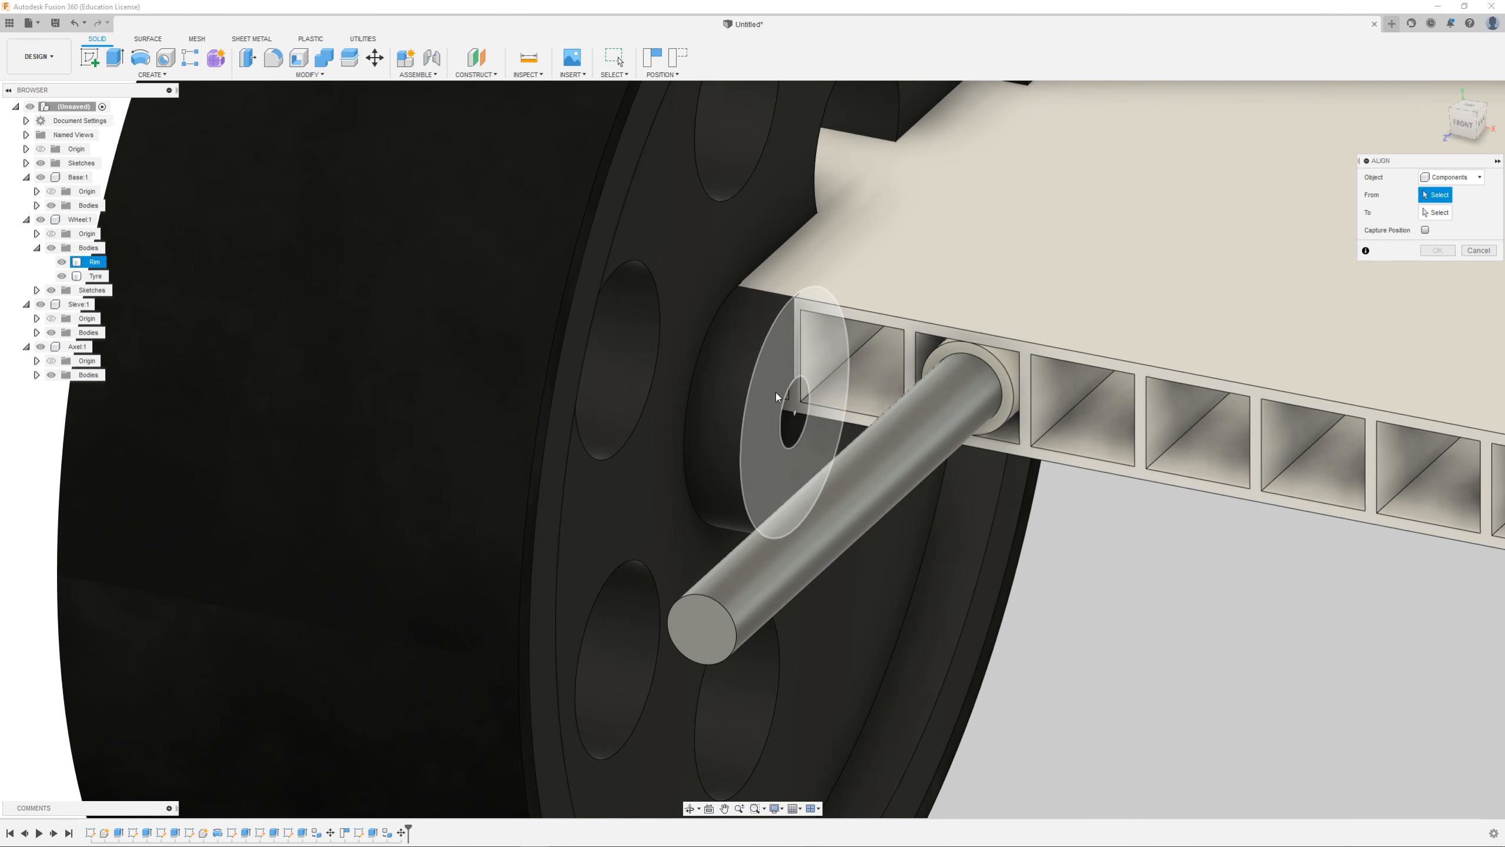
click(791, 422)
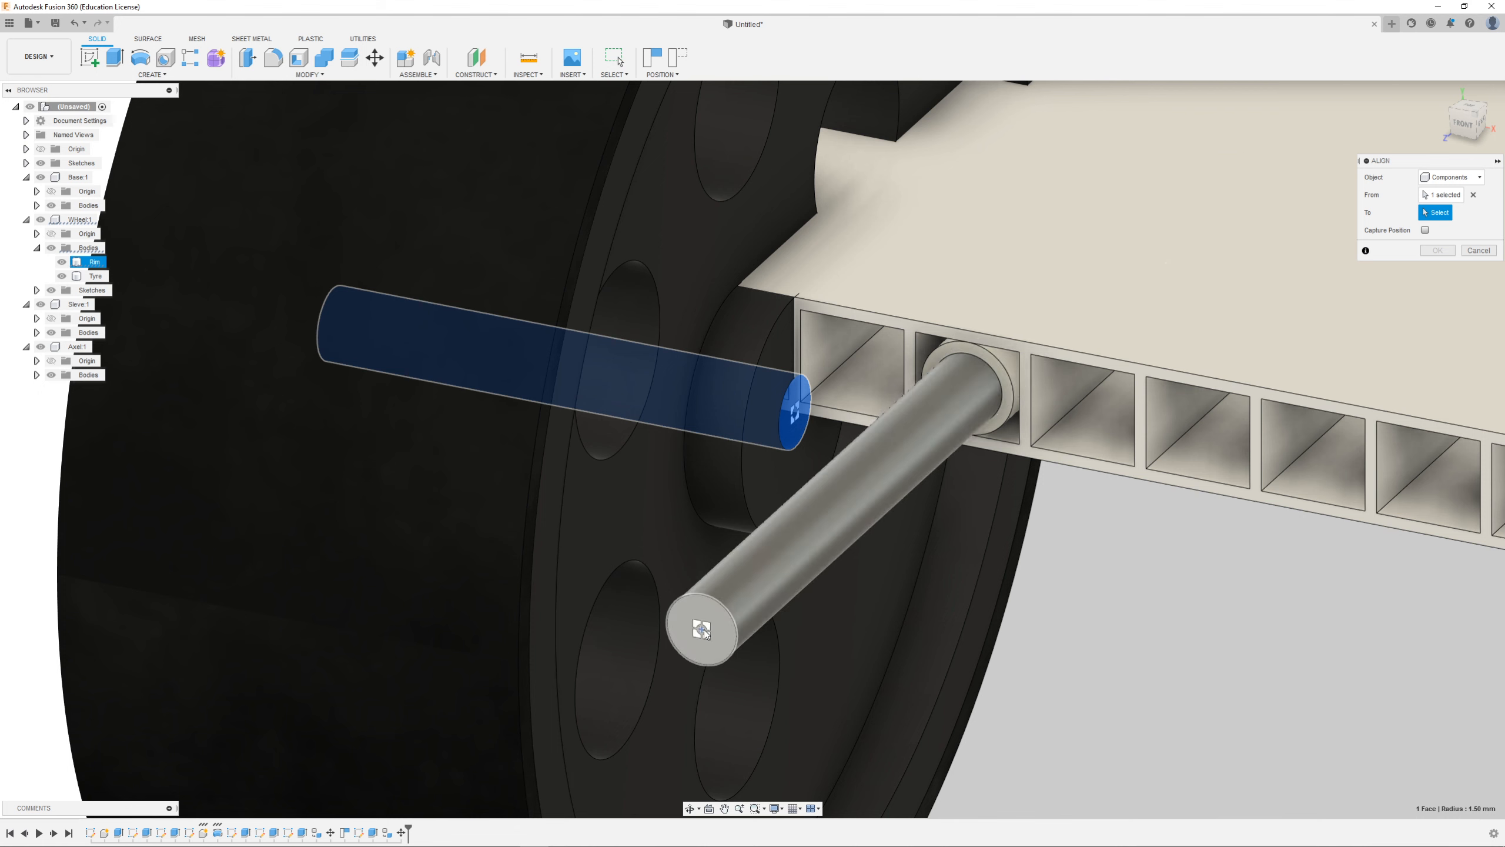
click(726, 660)
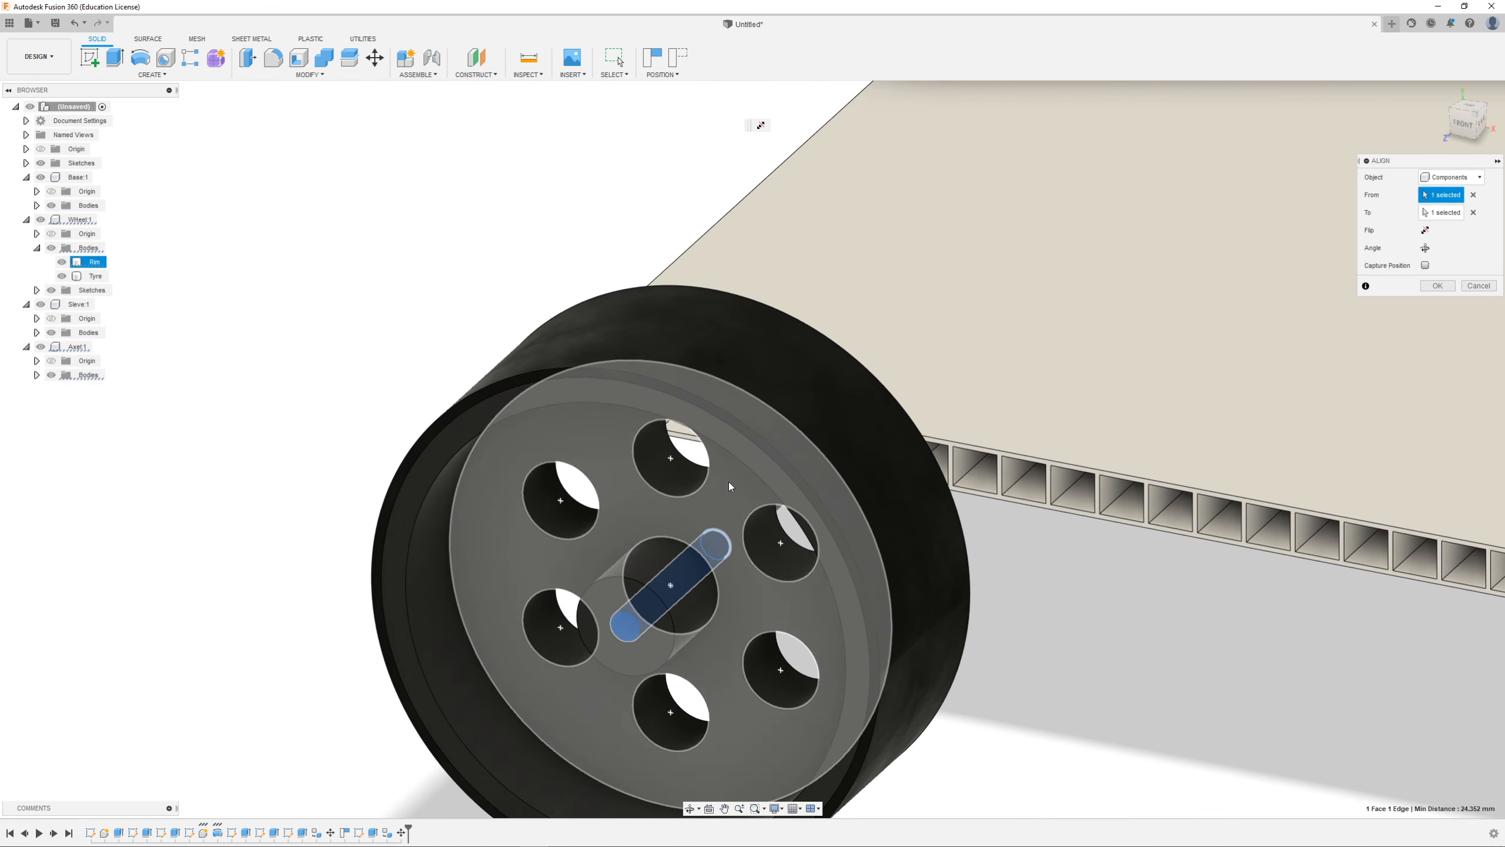
mouse_move(1062, 608)
shift+middle_down()
mouse_move(1042, 582)
mouse_move(1077, 585)
shift+middle_up()
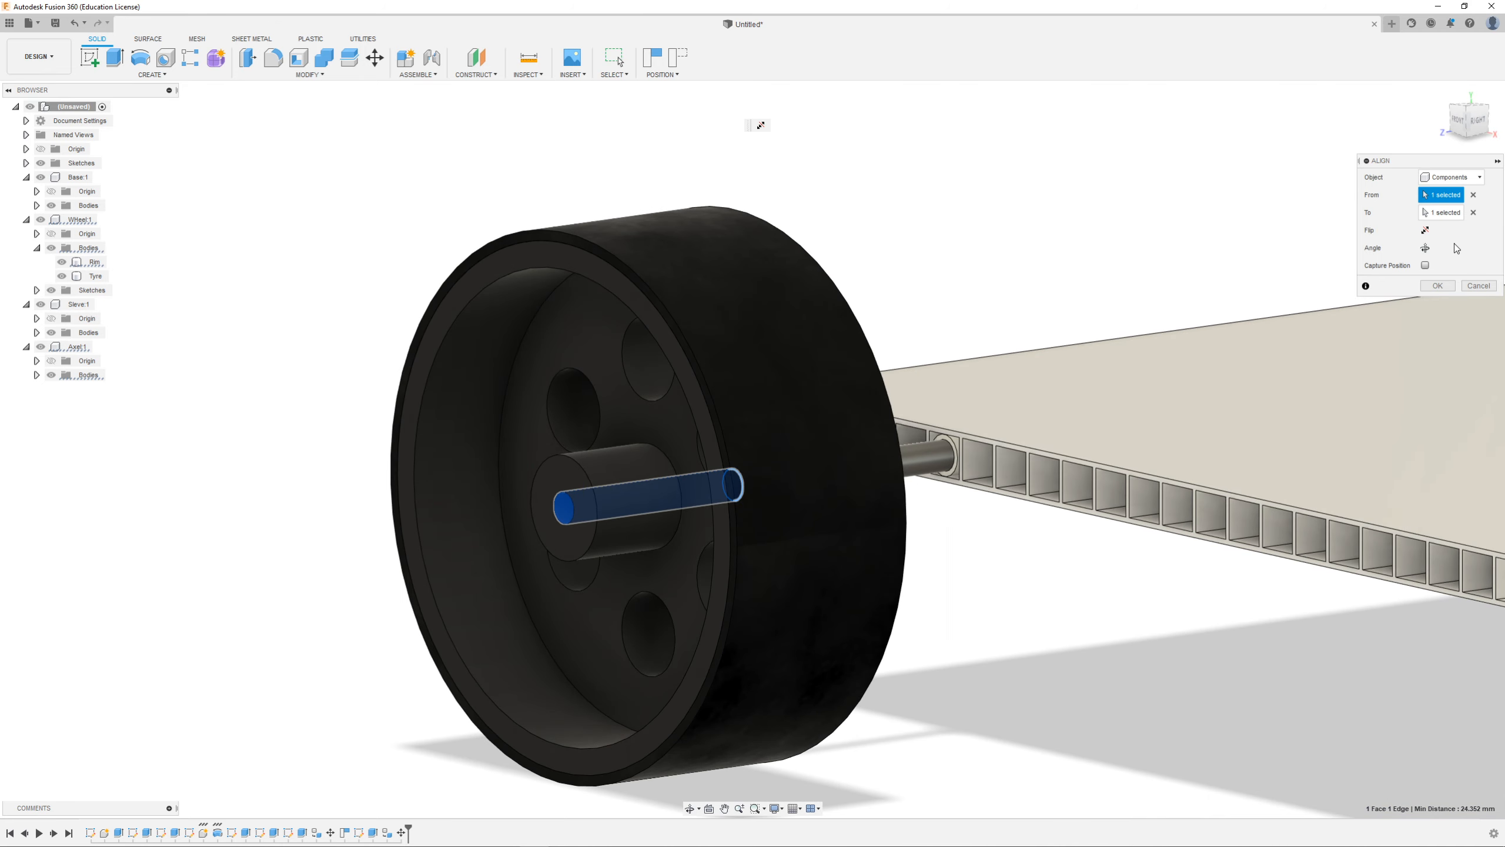
click(1427, 231)
shift+middle_drag(1058, 497, 1017, 525)
scroll(1019, 524, down, 3)
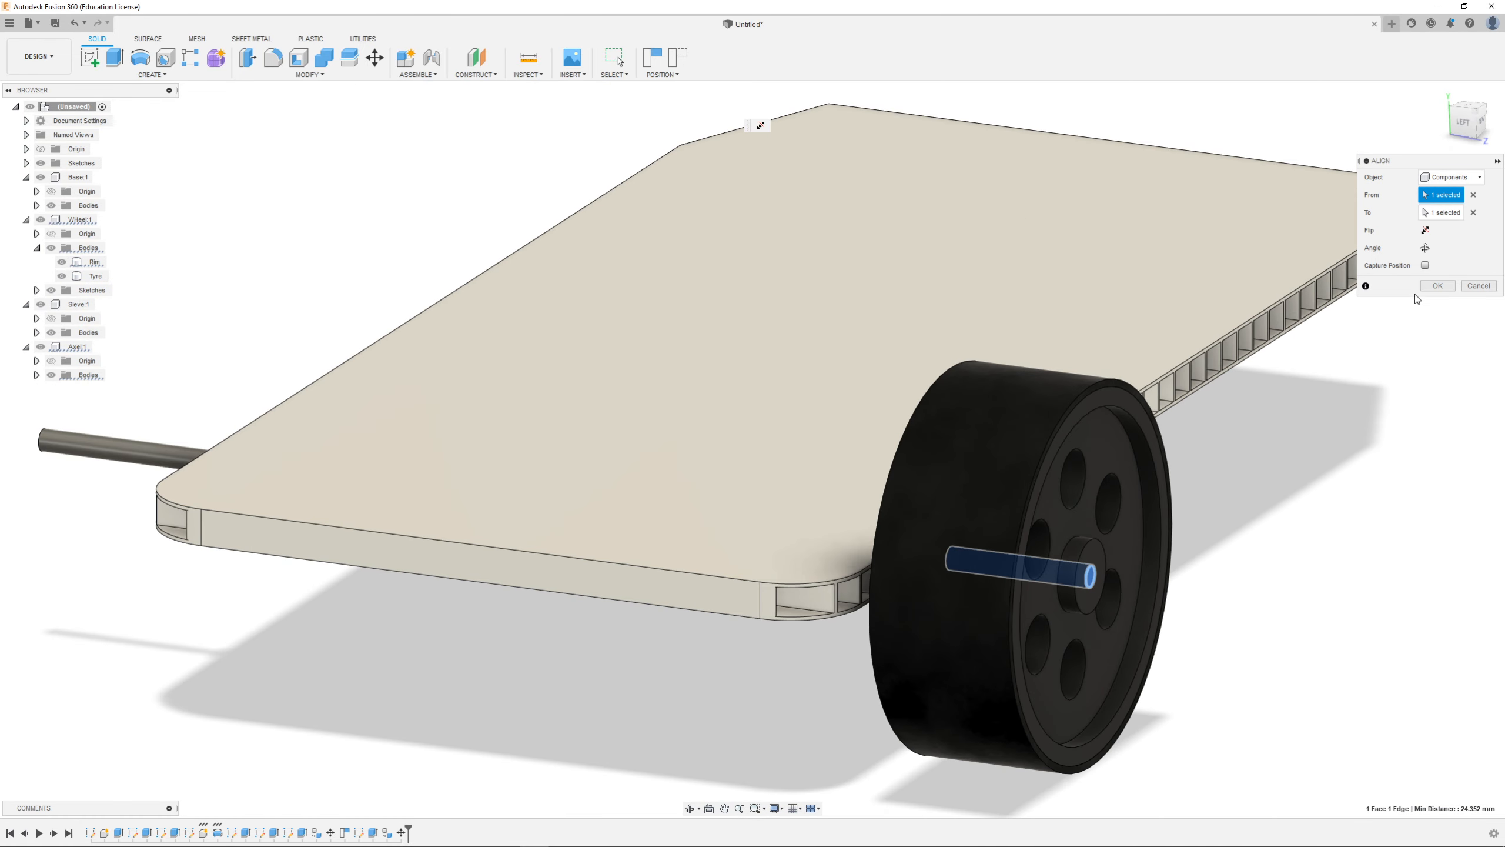
click(1436, 286)
shift+middle_drag(1359, 346, 897, 588)
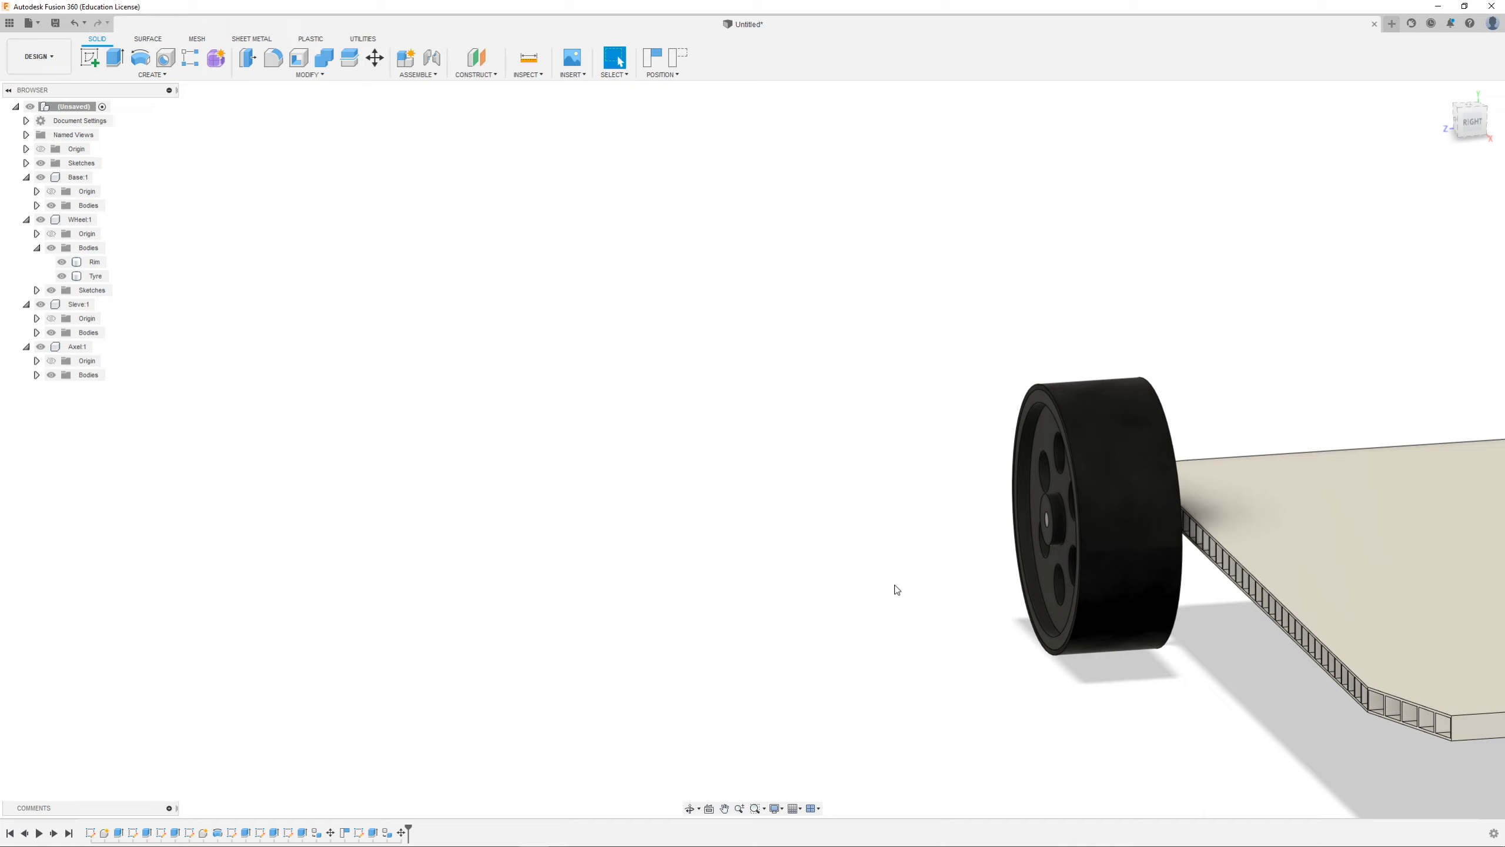
scroll(896, 588, down, 5)
scroll(1328, 584, up, 4)
shift+middle_drag(1314, 593, 1188, 589)
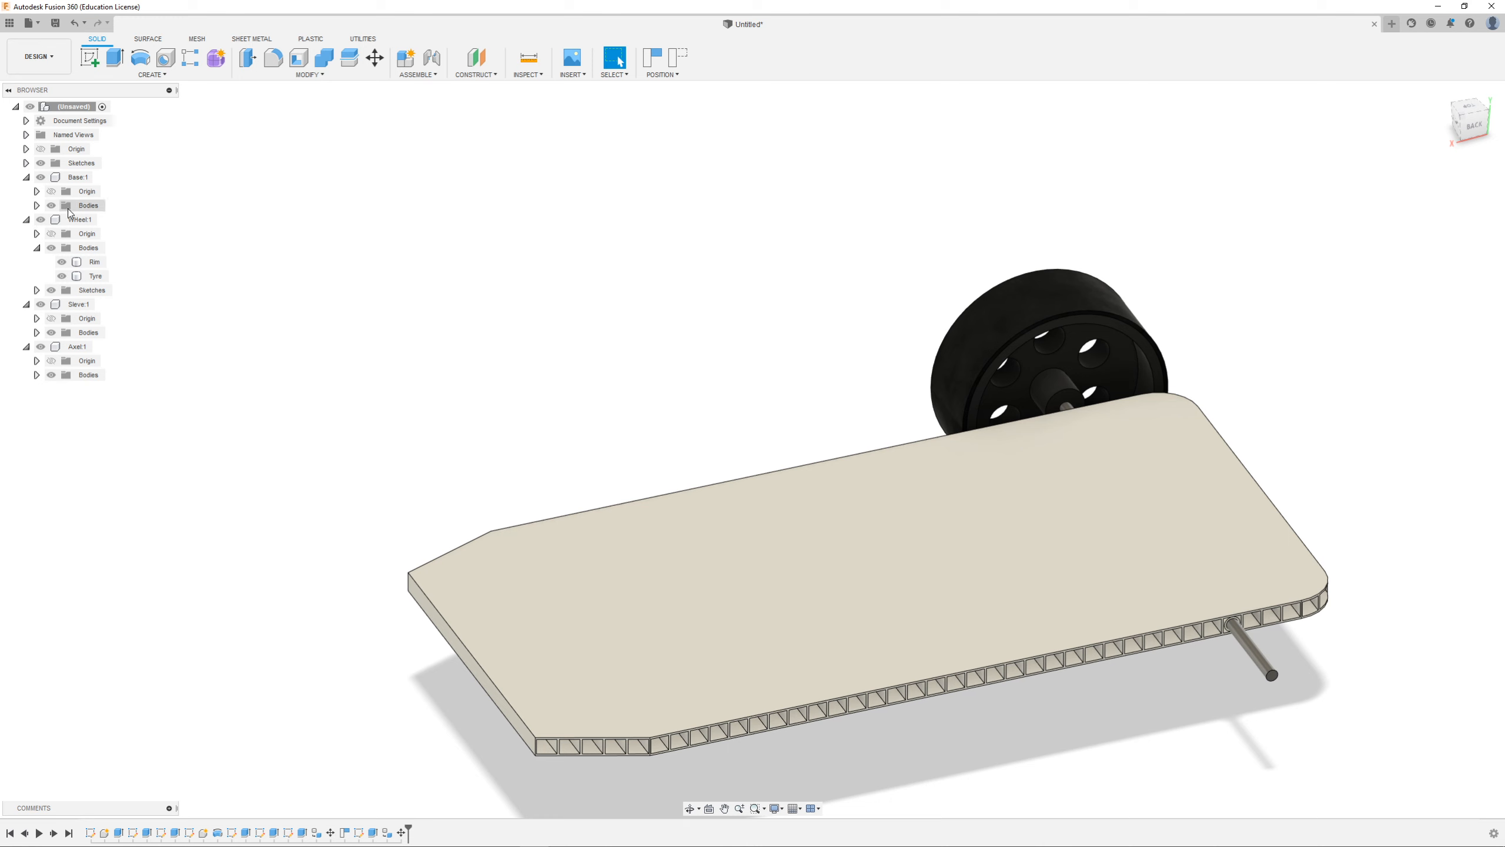
Step: Create a copy of the Wheel component and move it along the base's length, clear of the original wheel
click(25, 219)
click(26, 219)
right_click(80, 220)
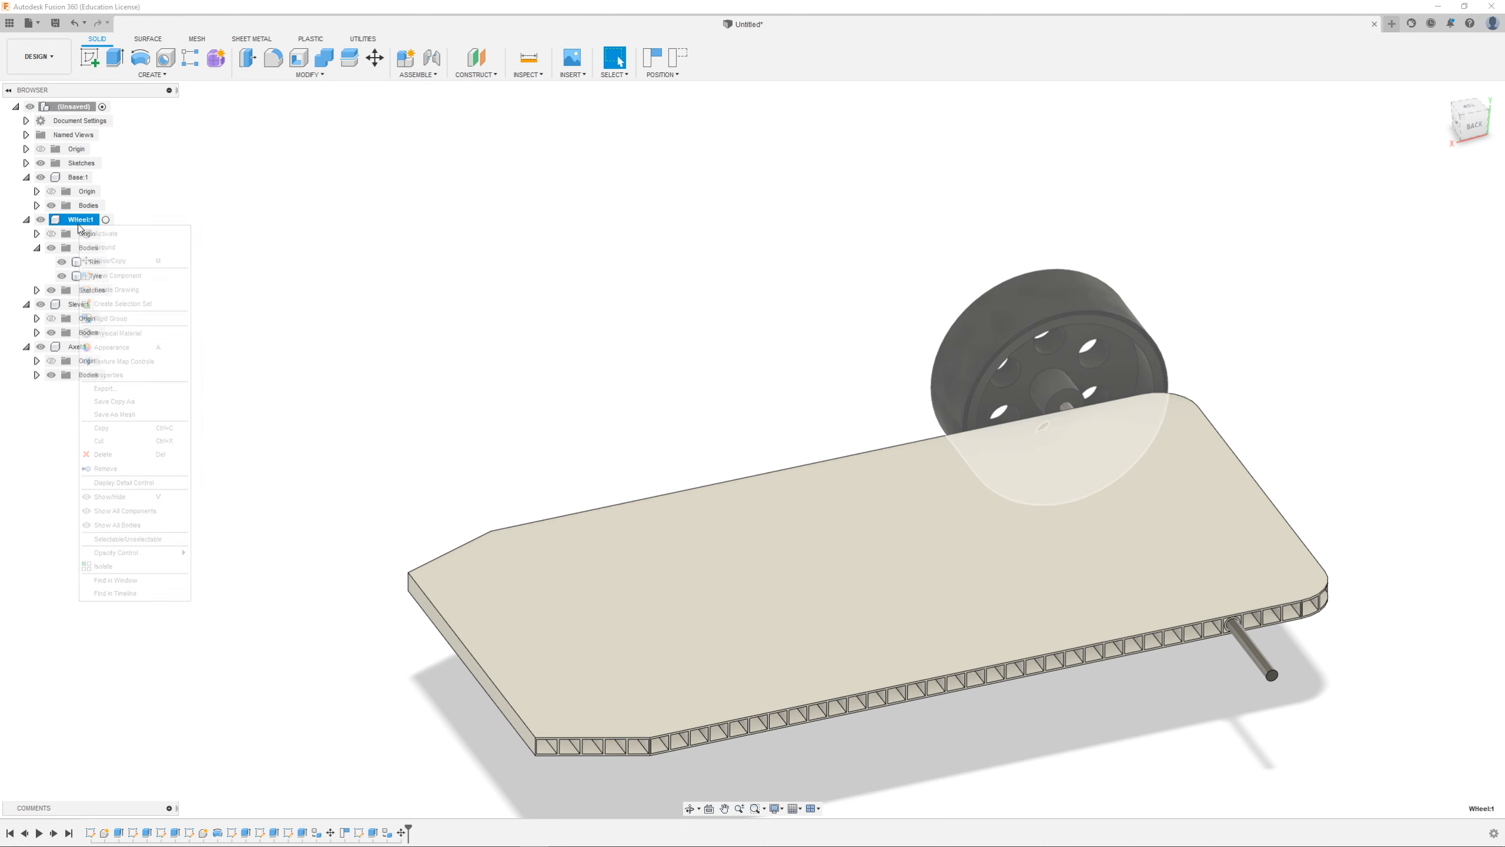
click(137, 264)
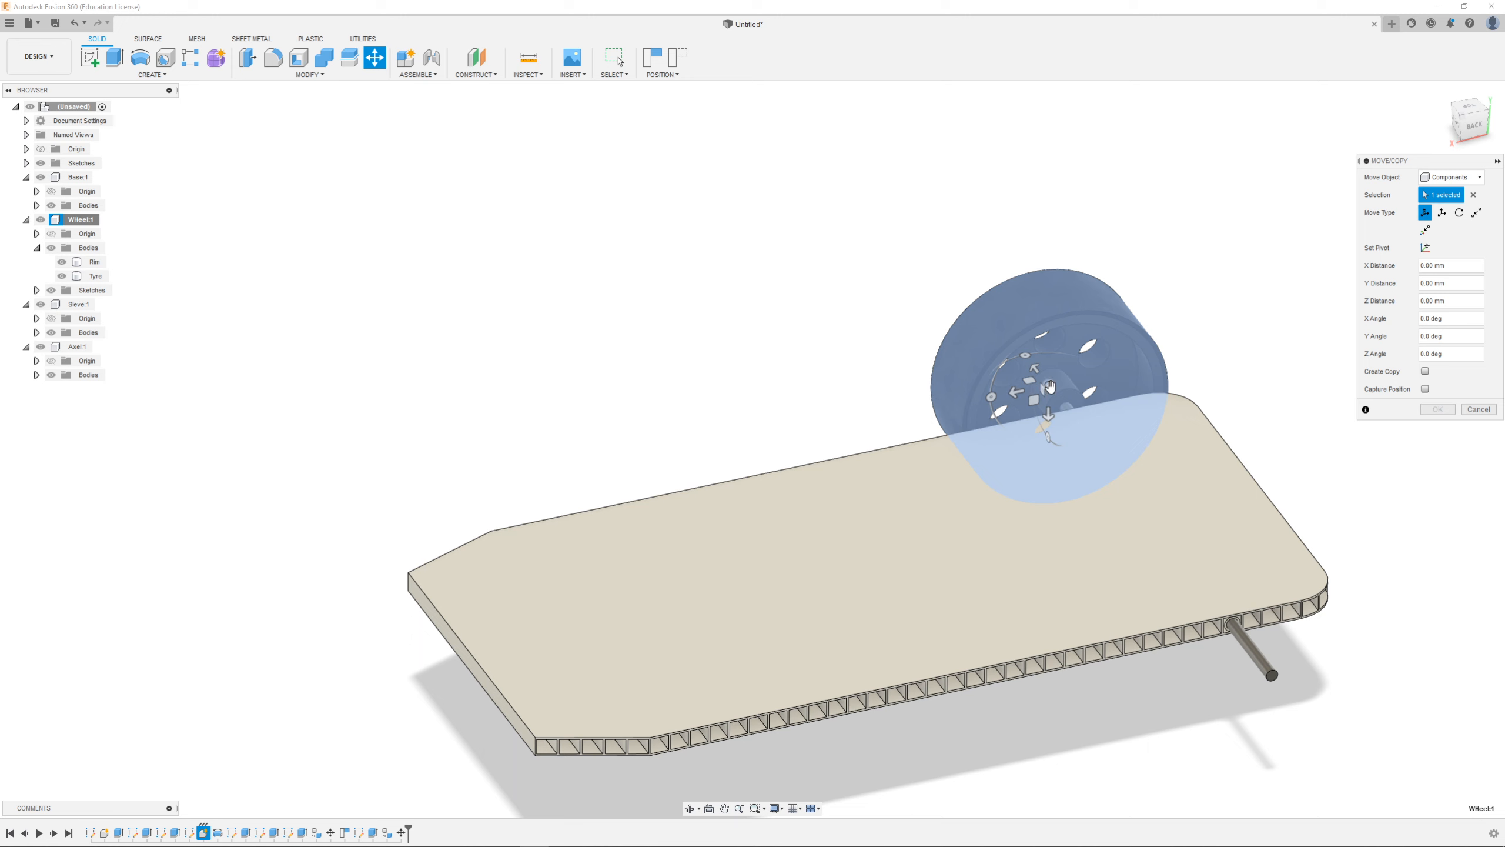
click(1425, 372)
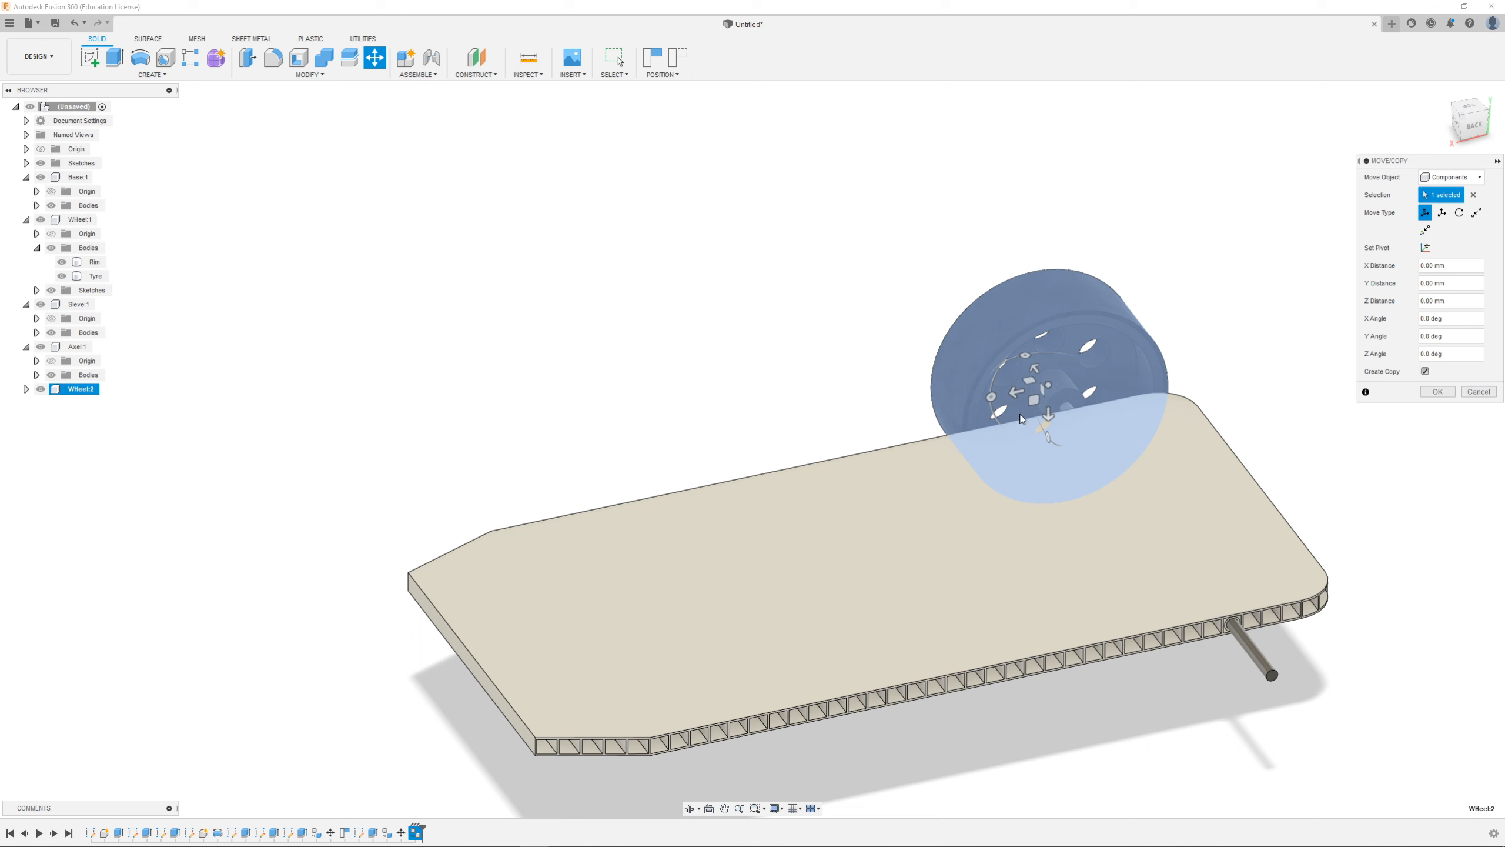
drag(1011, 391, 644, 307)
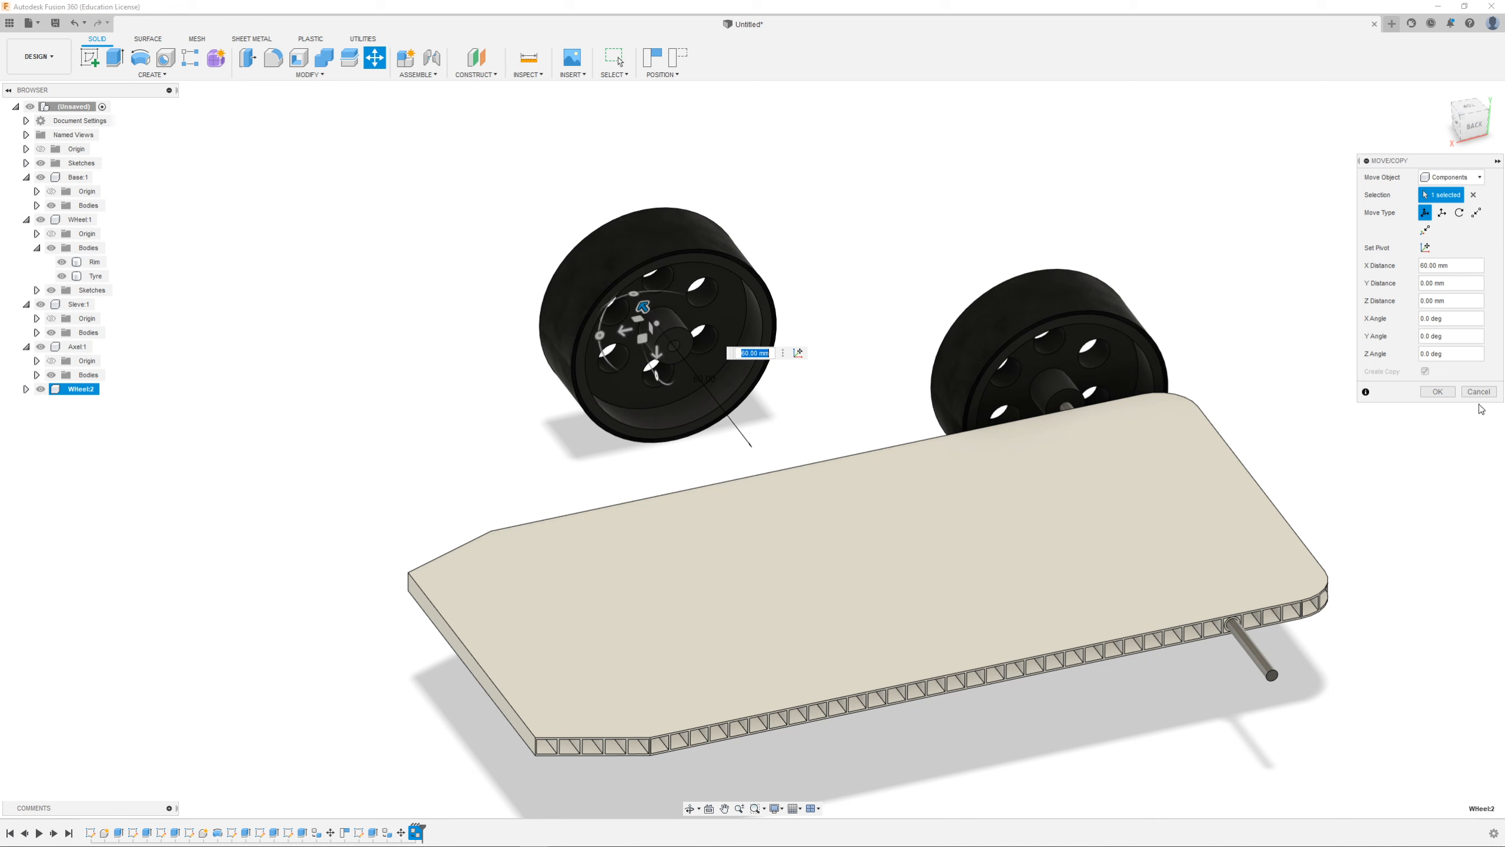
click(1438, 392)
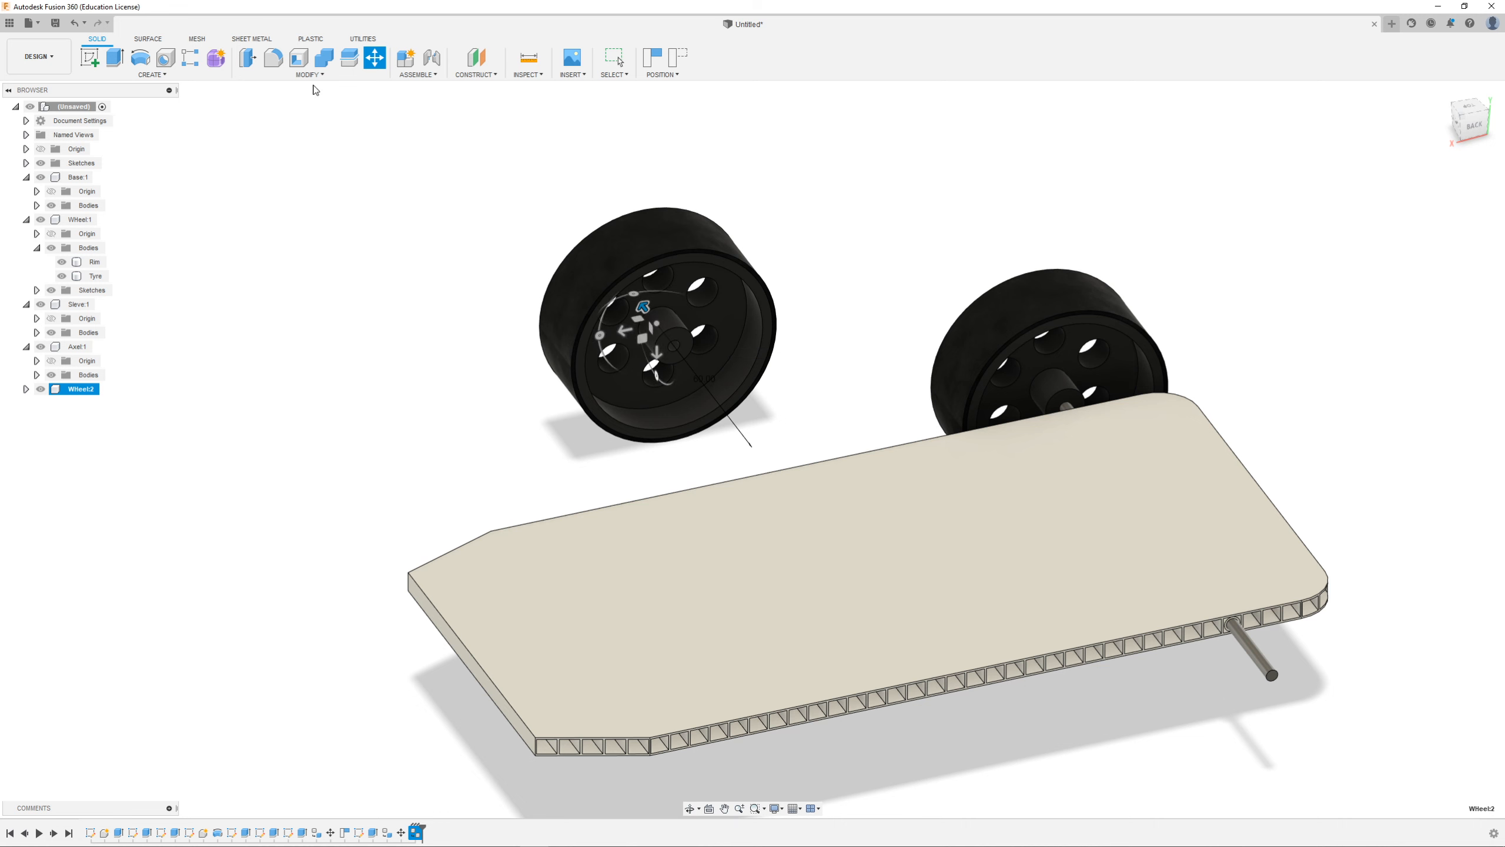
click(441, 327)
Step: Align the copied wheel's 16 mm inner hub edge with the exposed end of the axle rod, flipping the wheel's direction
click(309, 74)
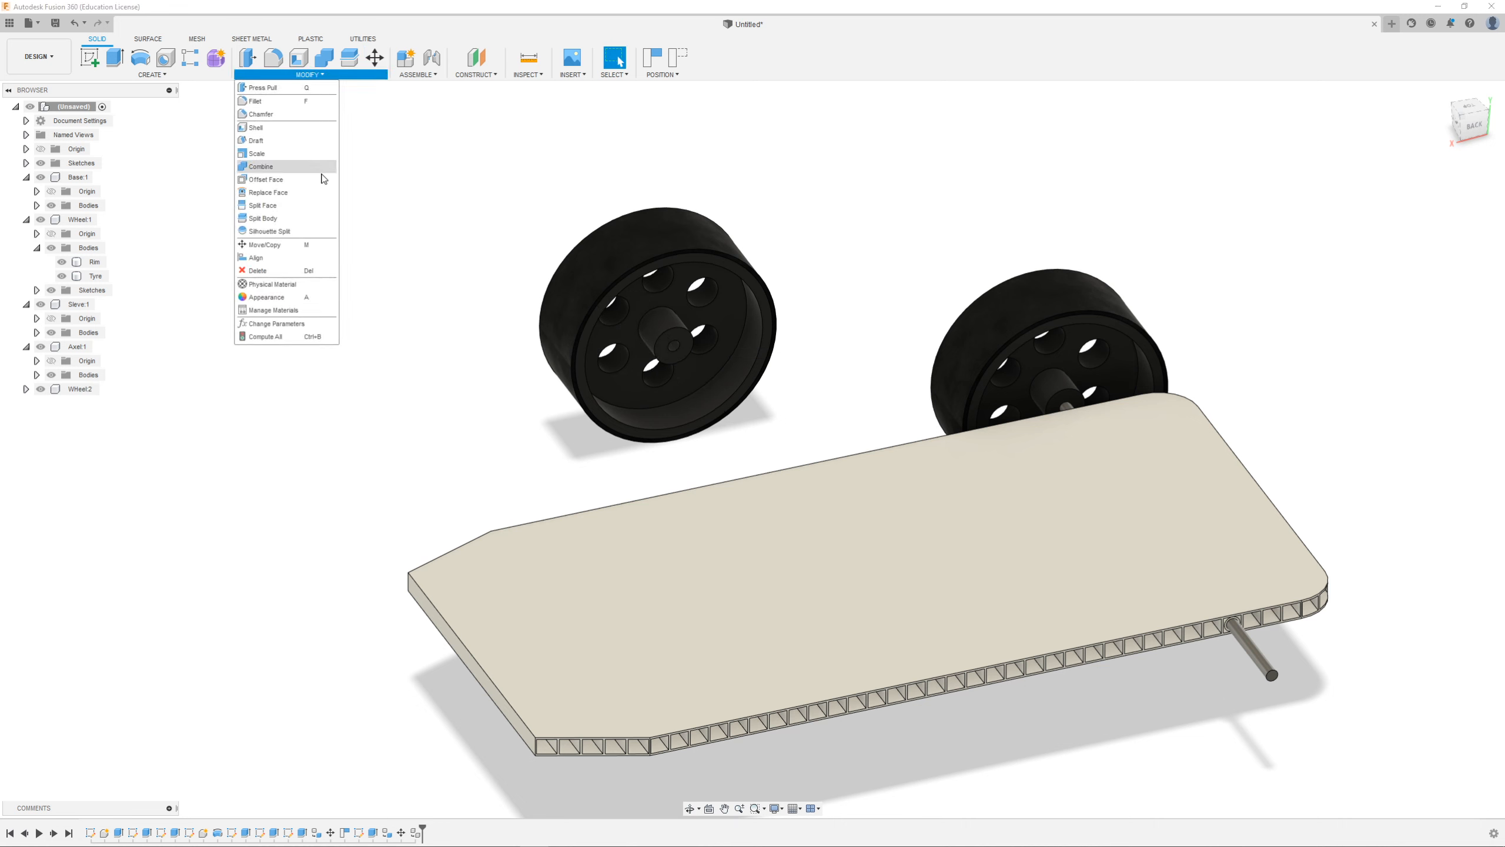
click(256, 257)
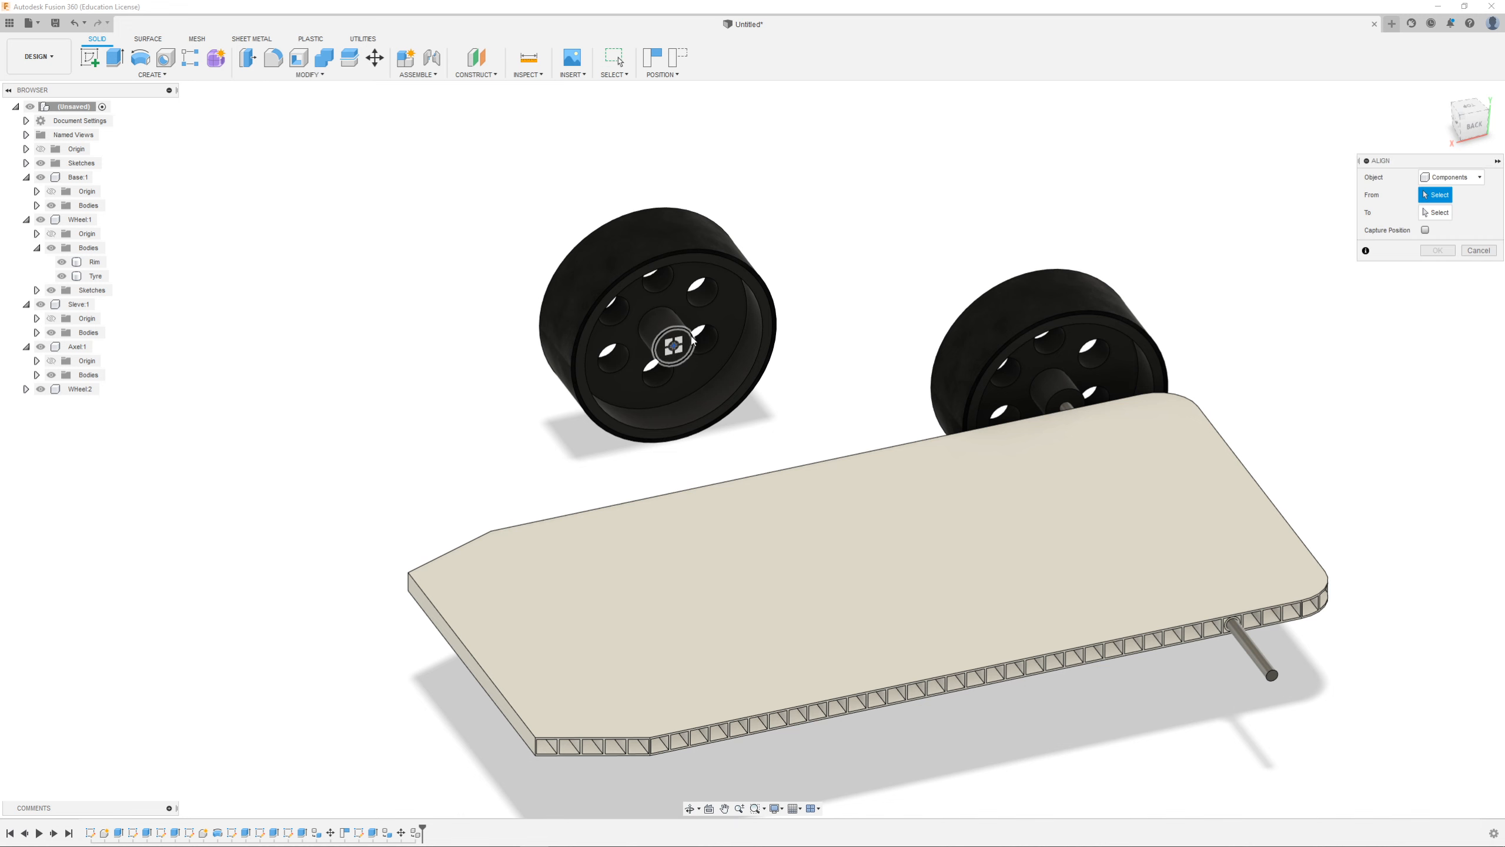
click(685, 347)
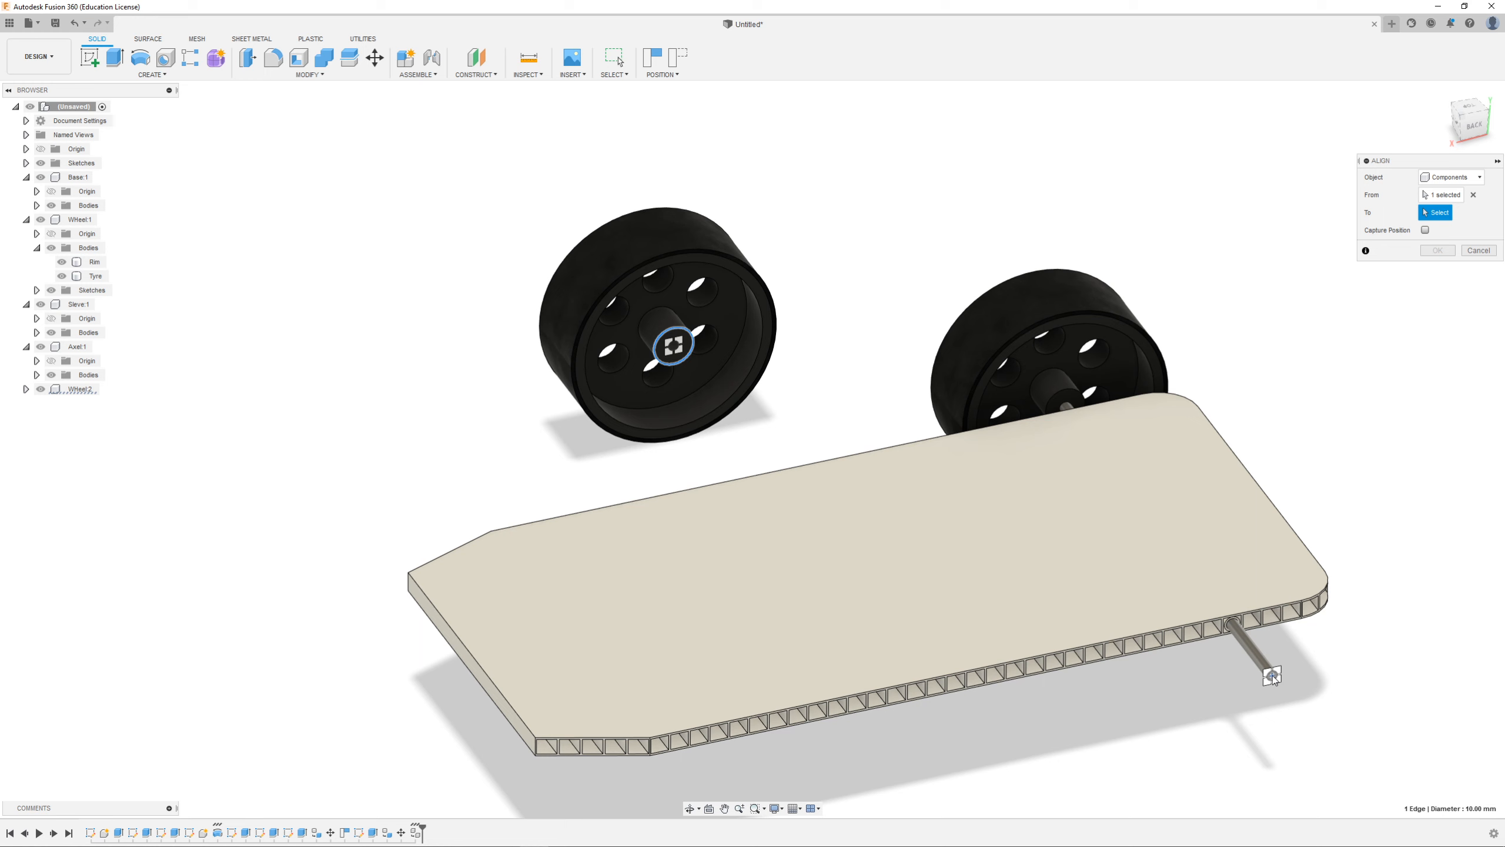
click(1271, 675)
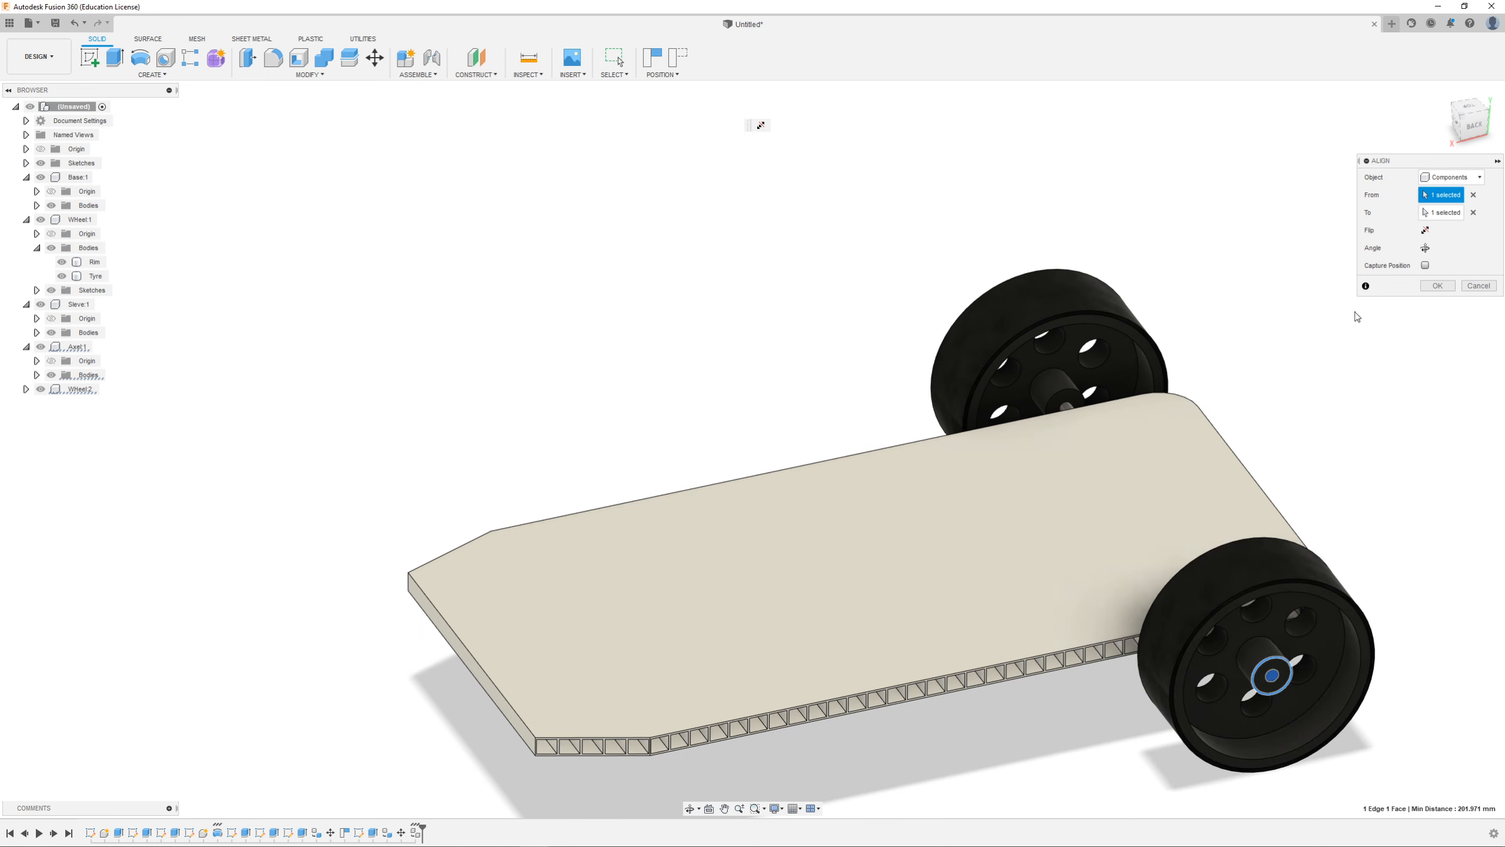
click(1424, 234)
mouse_move(1117, 618)
shift+middle_down()
mouse_move(1212, 609)
mouse_move(1121, 595)
shift+middle_up()
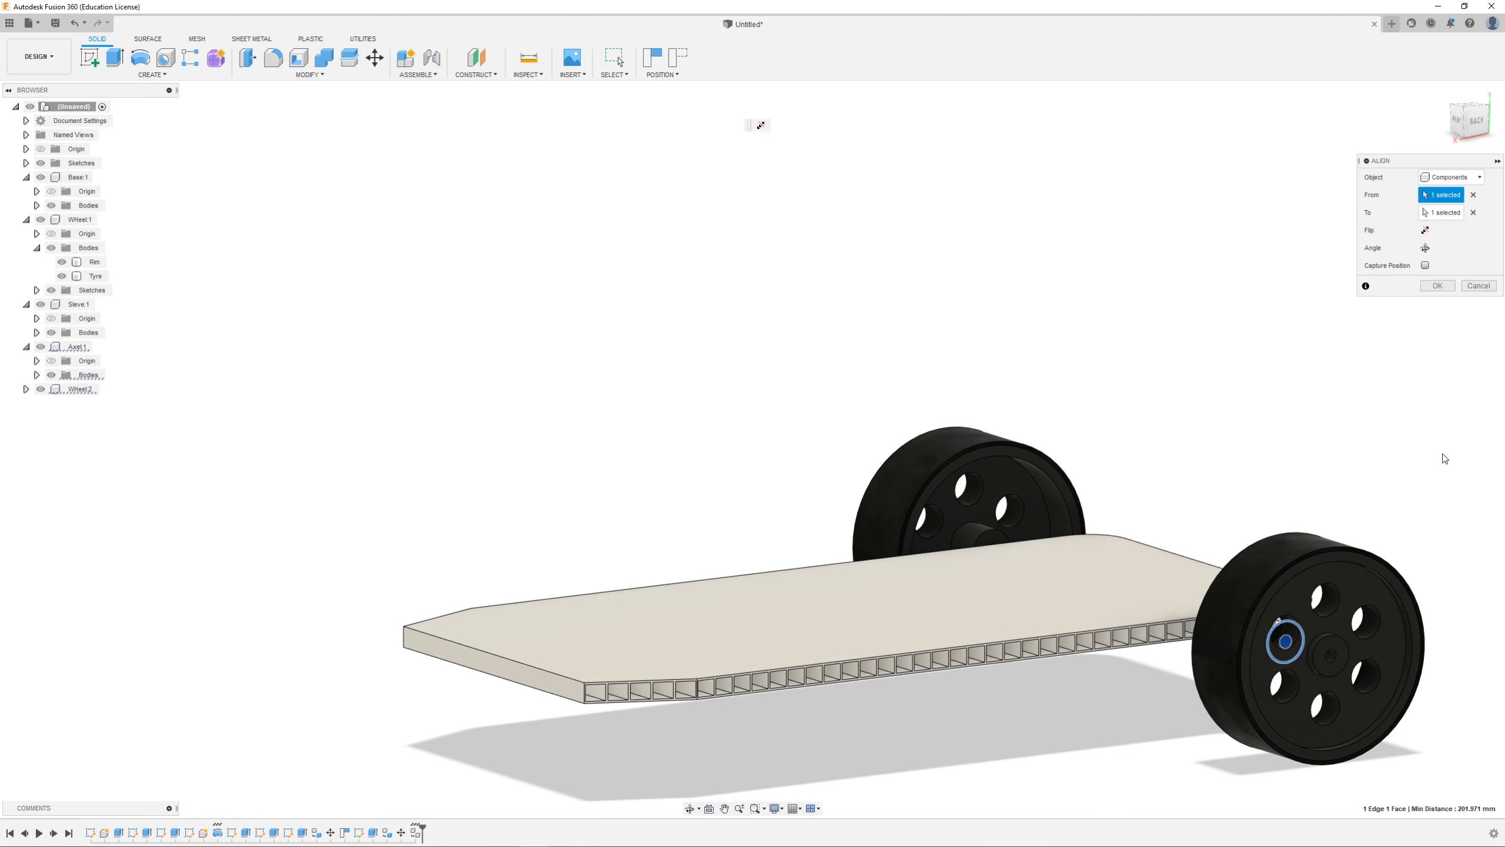
click(1438, 286)
scroll(956, 577, down, 2)
scroll(1213, 712, up, 5)
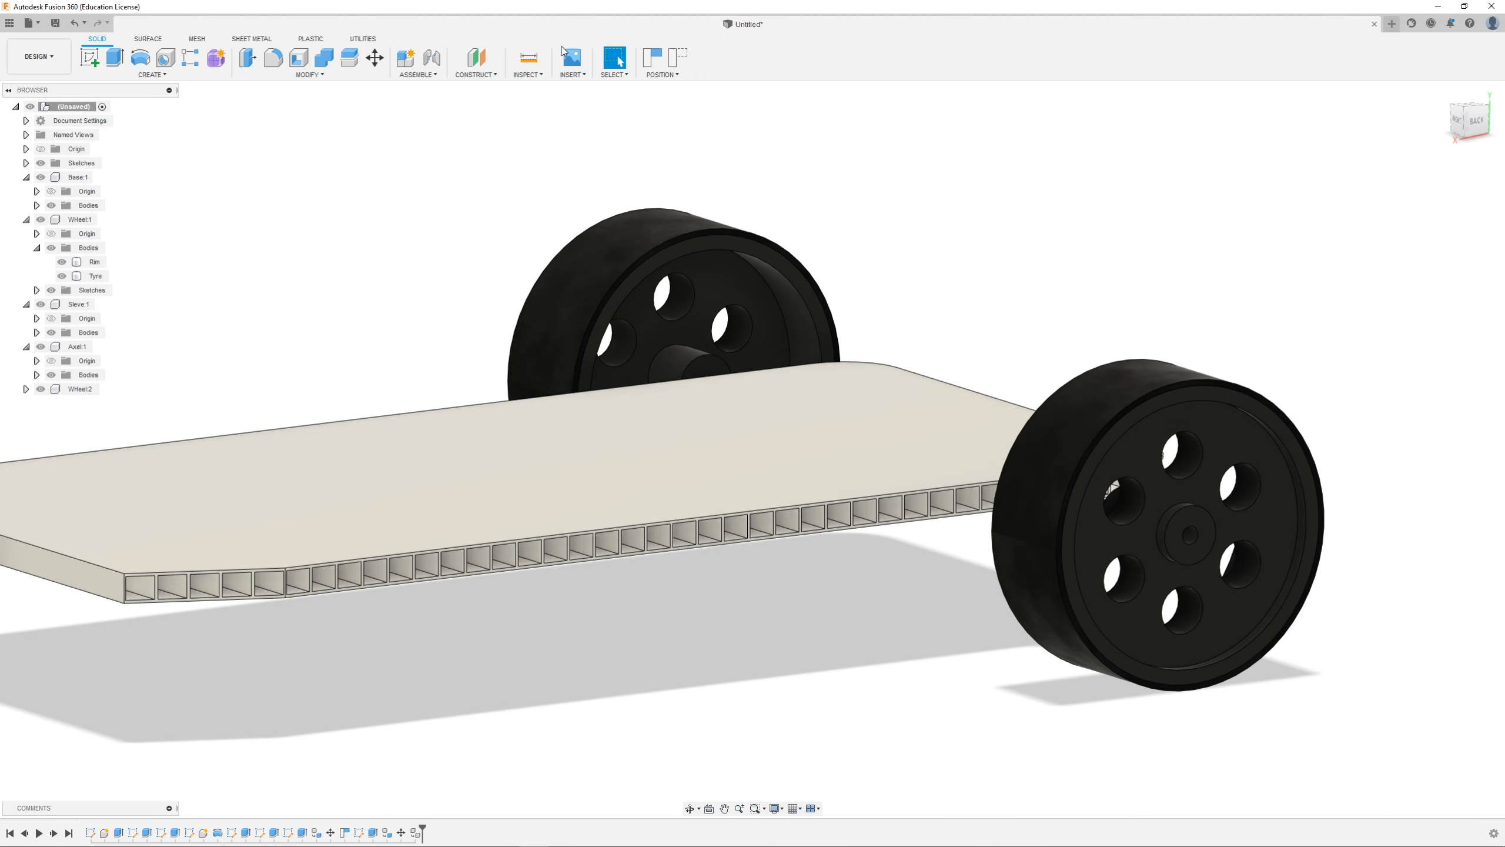
Step: Realign the copied wheel by its outer hub edge to the axle rod's end, hiding the wheel while selecting the target
click(309, 75)
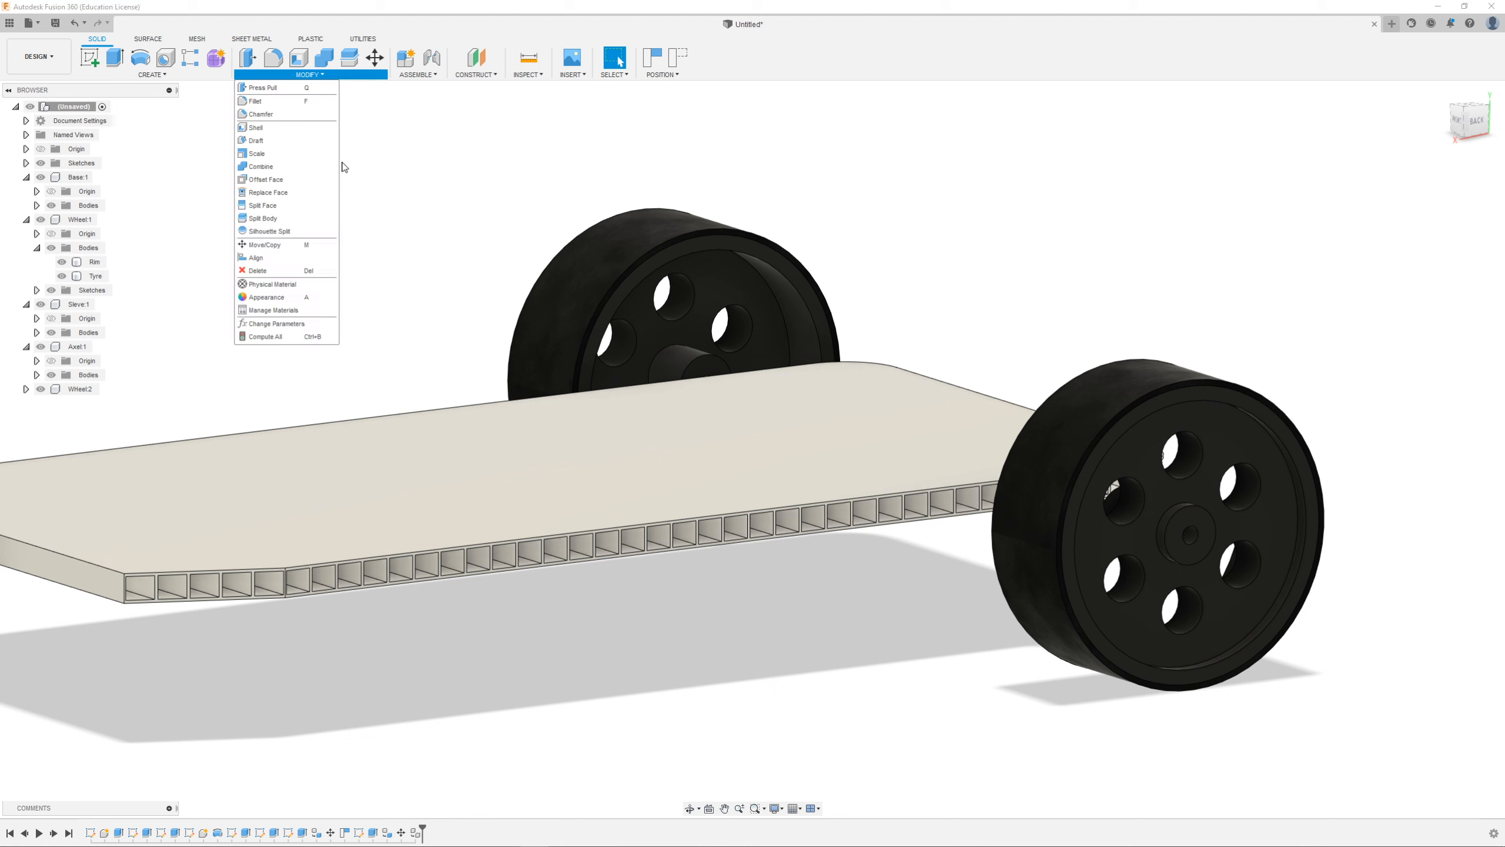
click(269, 258)
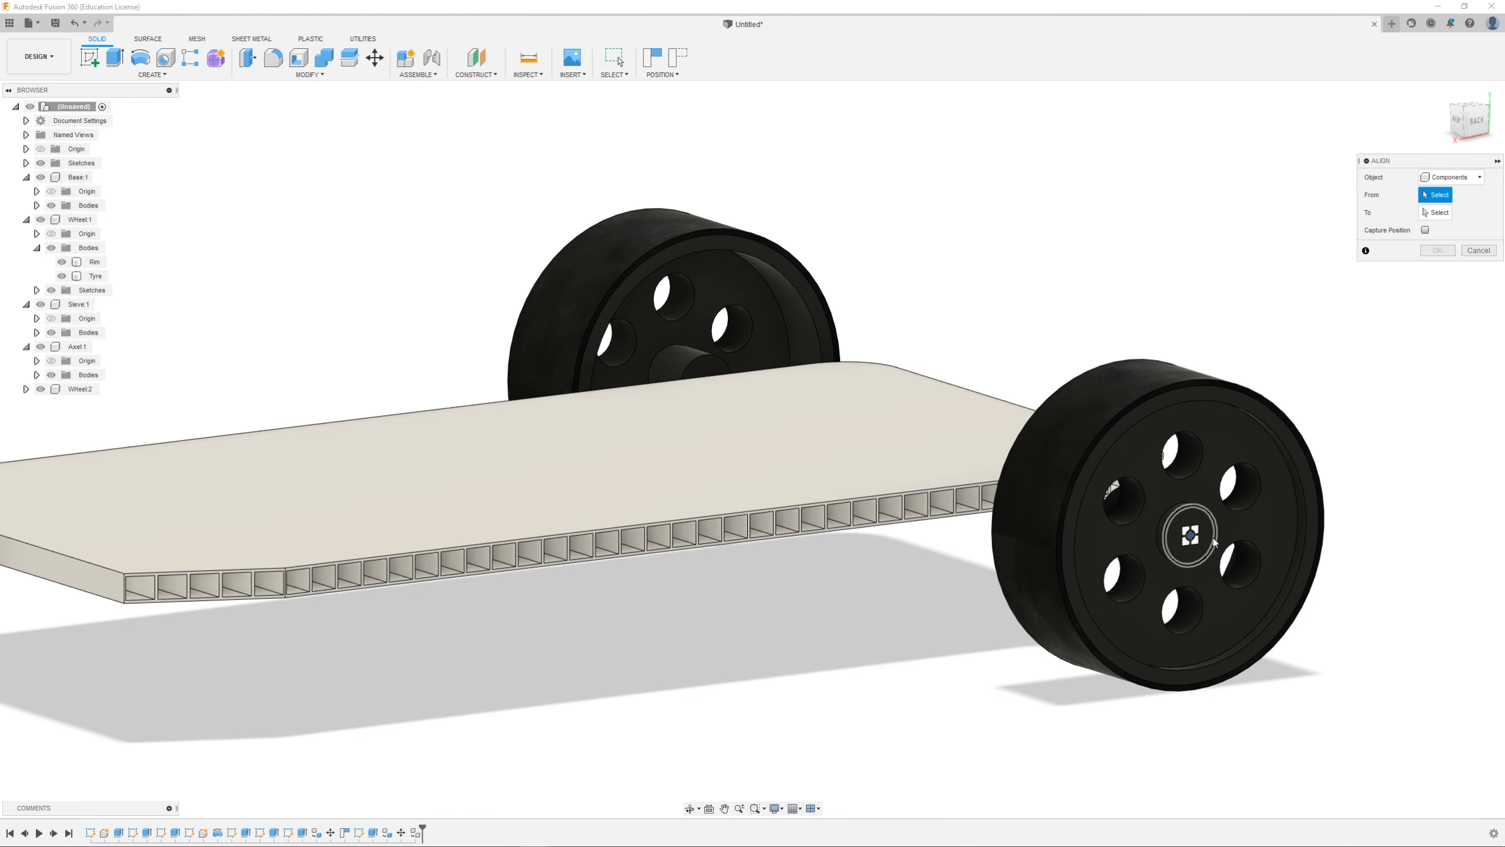
click(1206, 544)
scroll(1190, 573, down, 2)
scroll(1191, 563, up, 4)
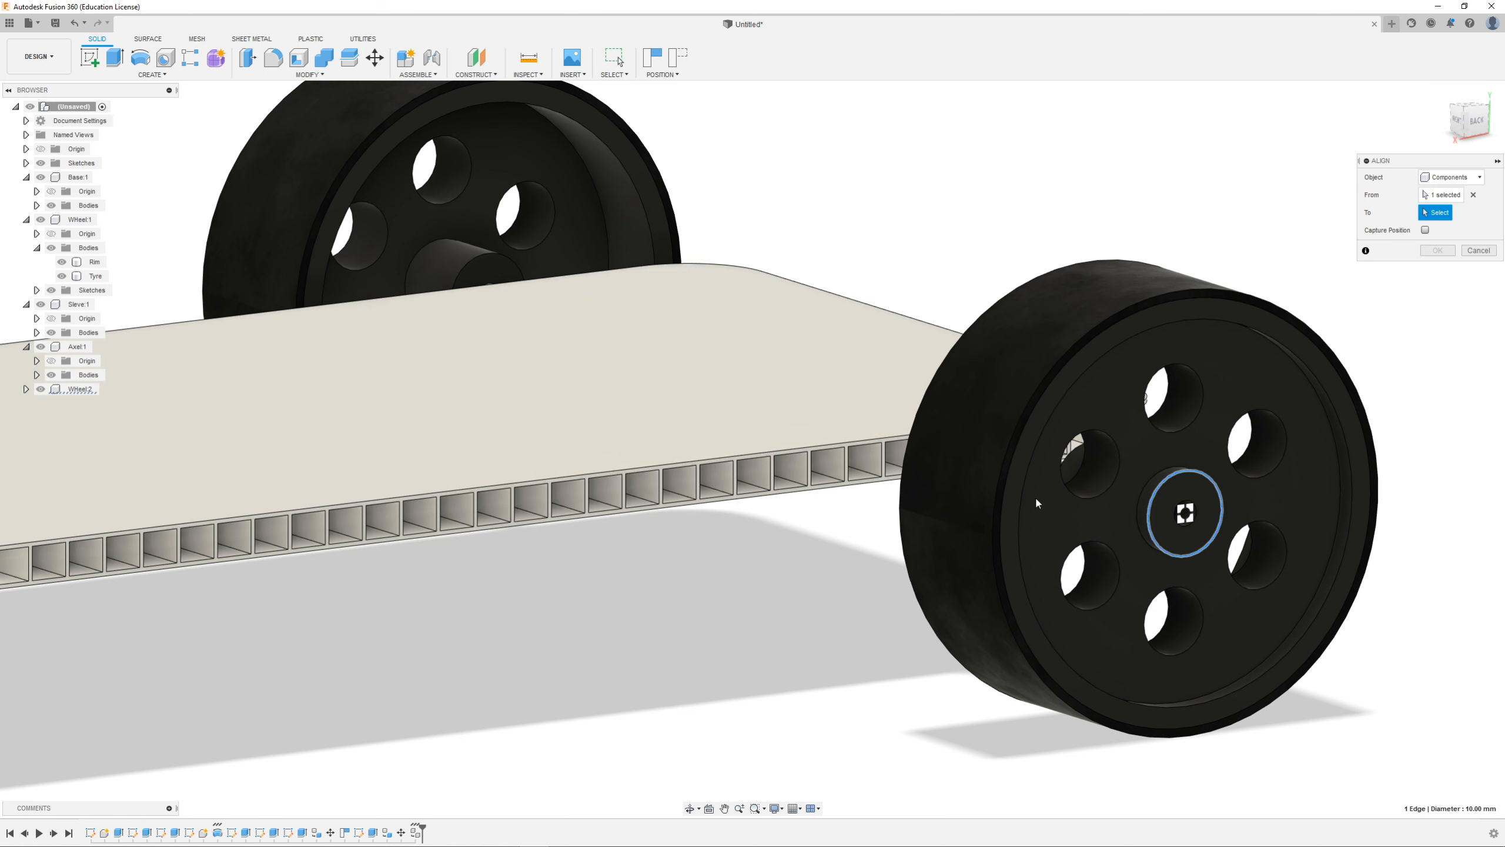
click(41, 389)
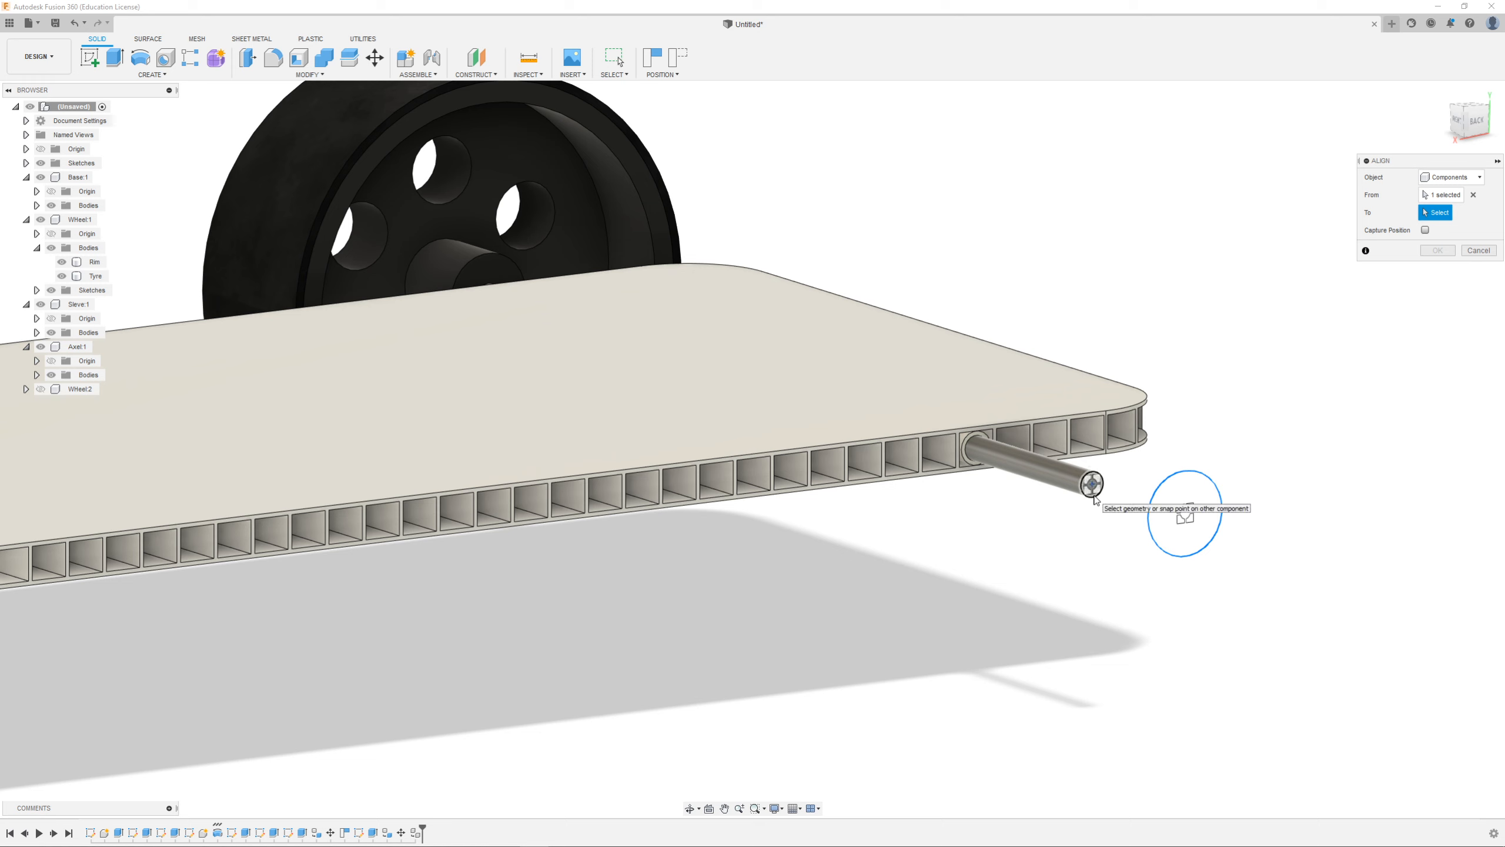
click(1094, 497)
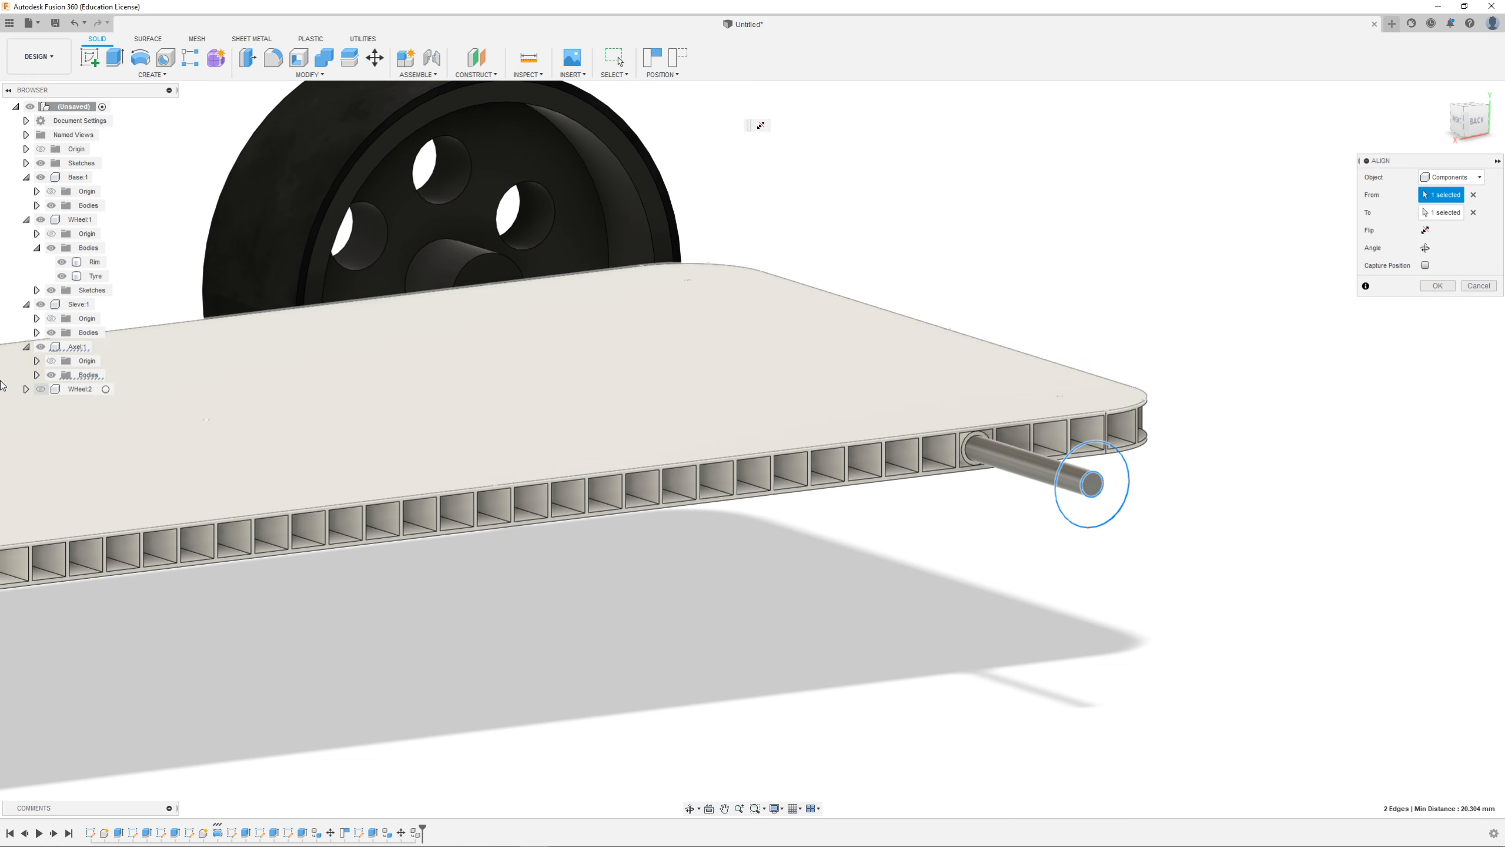
click(41, 390)
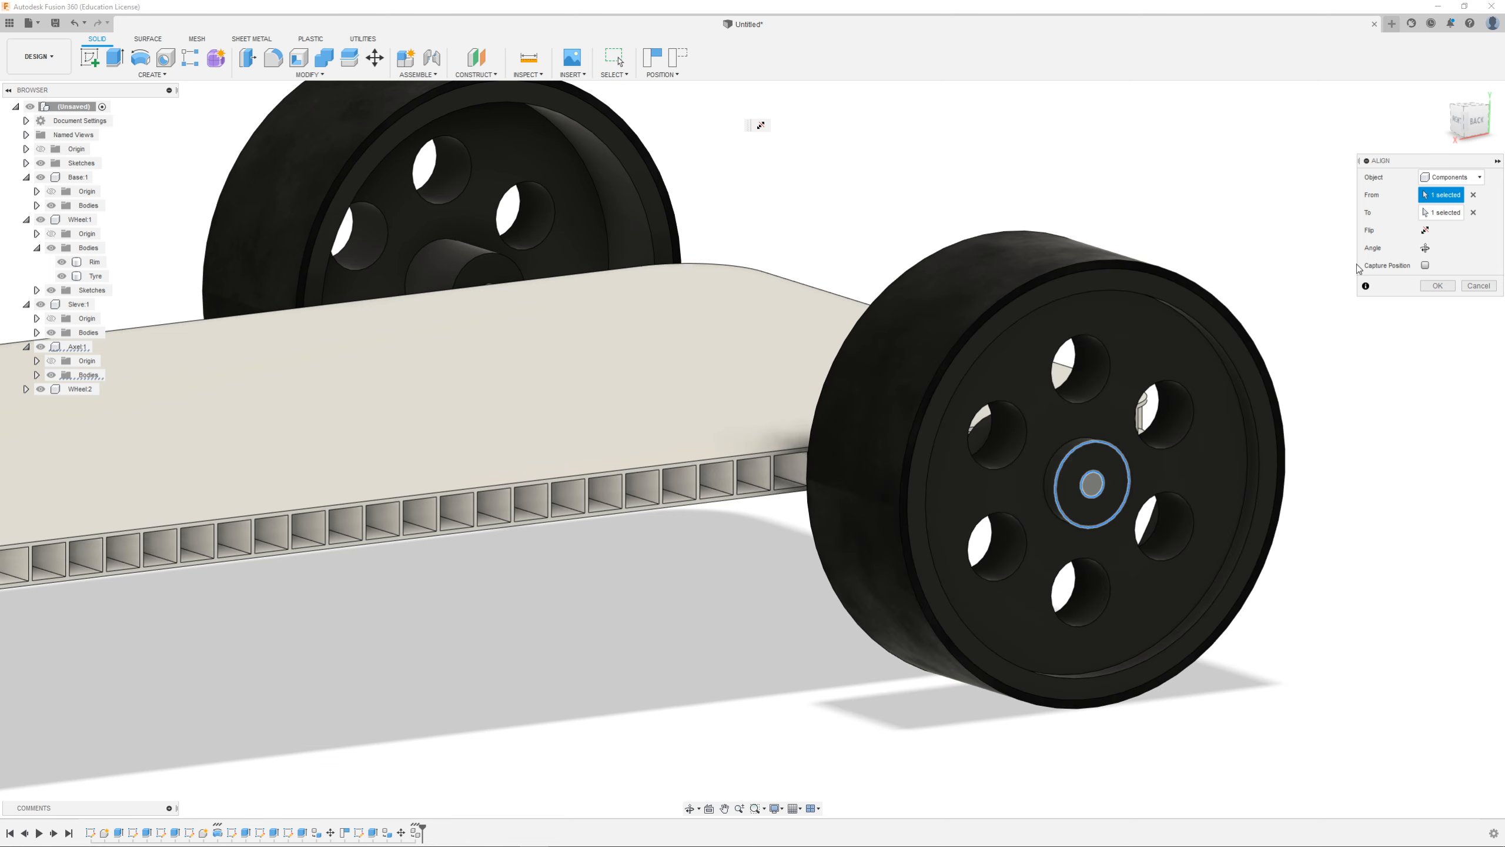
click(1438, 286)
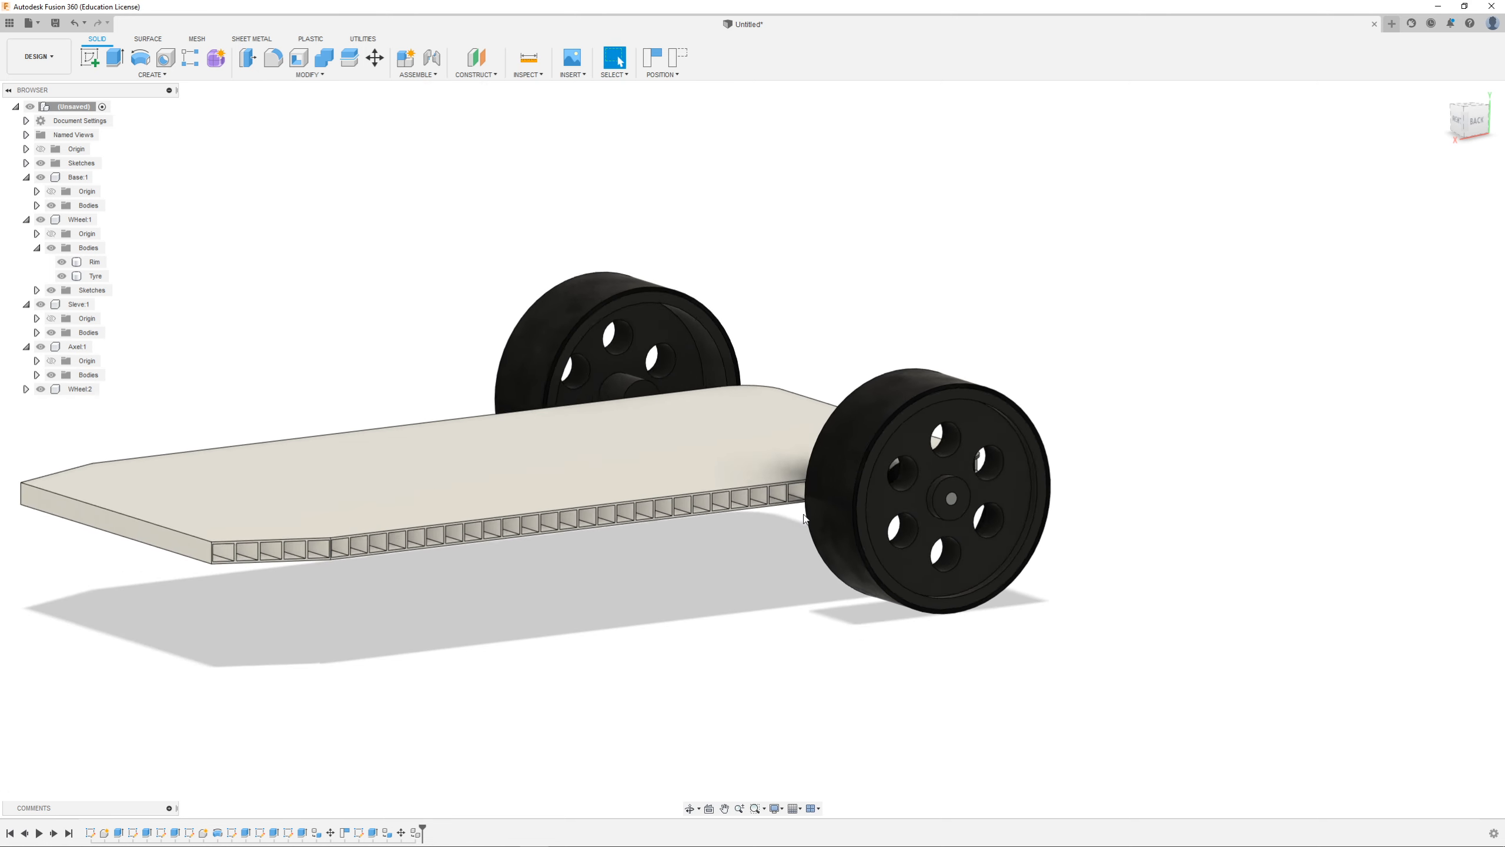
shift+middle_drag(931, 475, 1088, 495)
shift+middle_drag(385, 586, 339, 635)
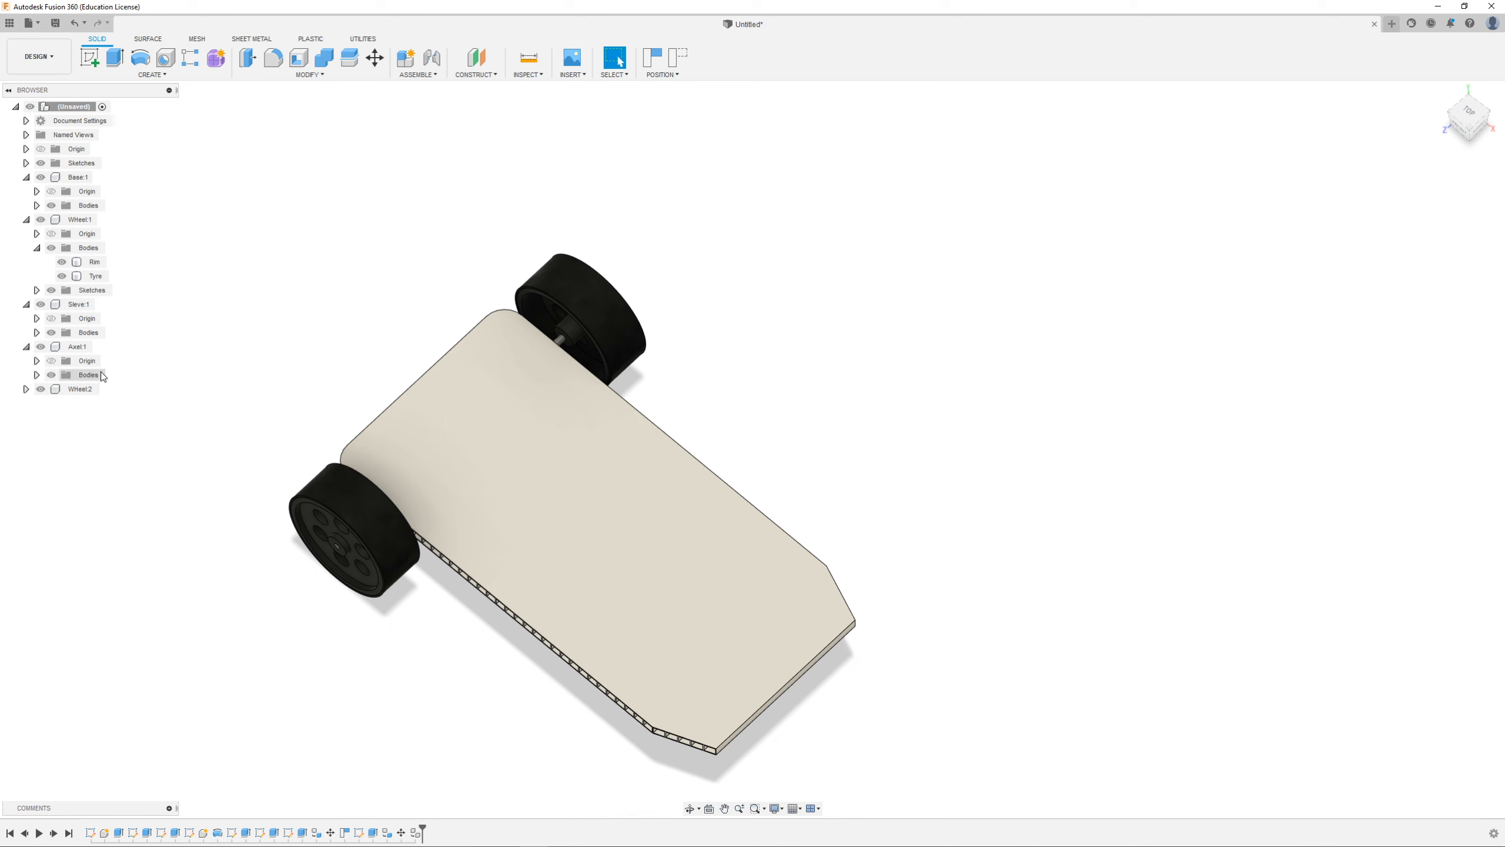
shift+middle_drag(529, 472, 581, 418)
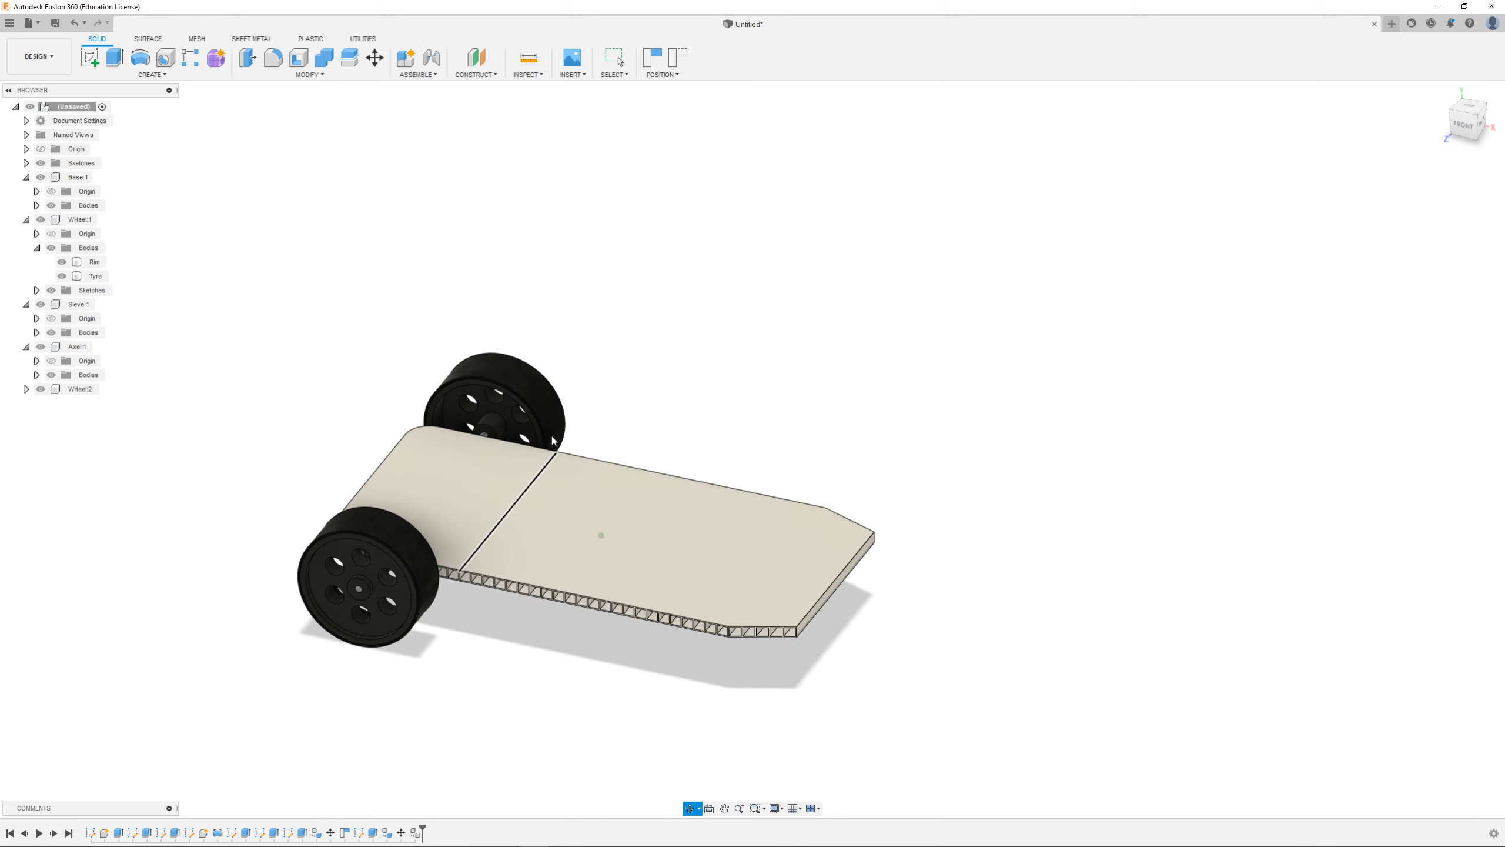
click(374, 58)
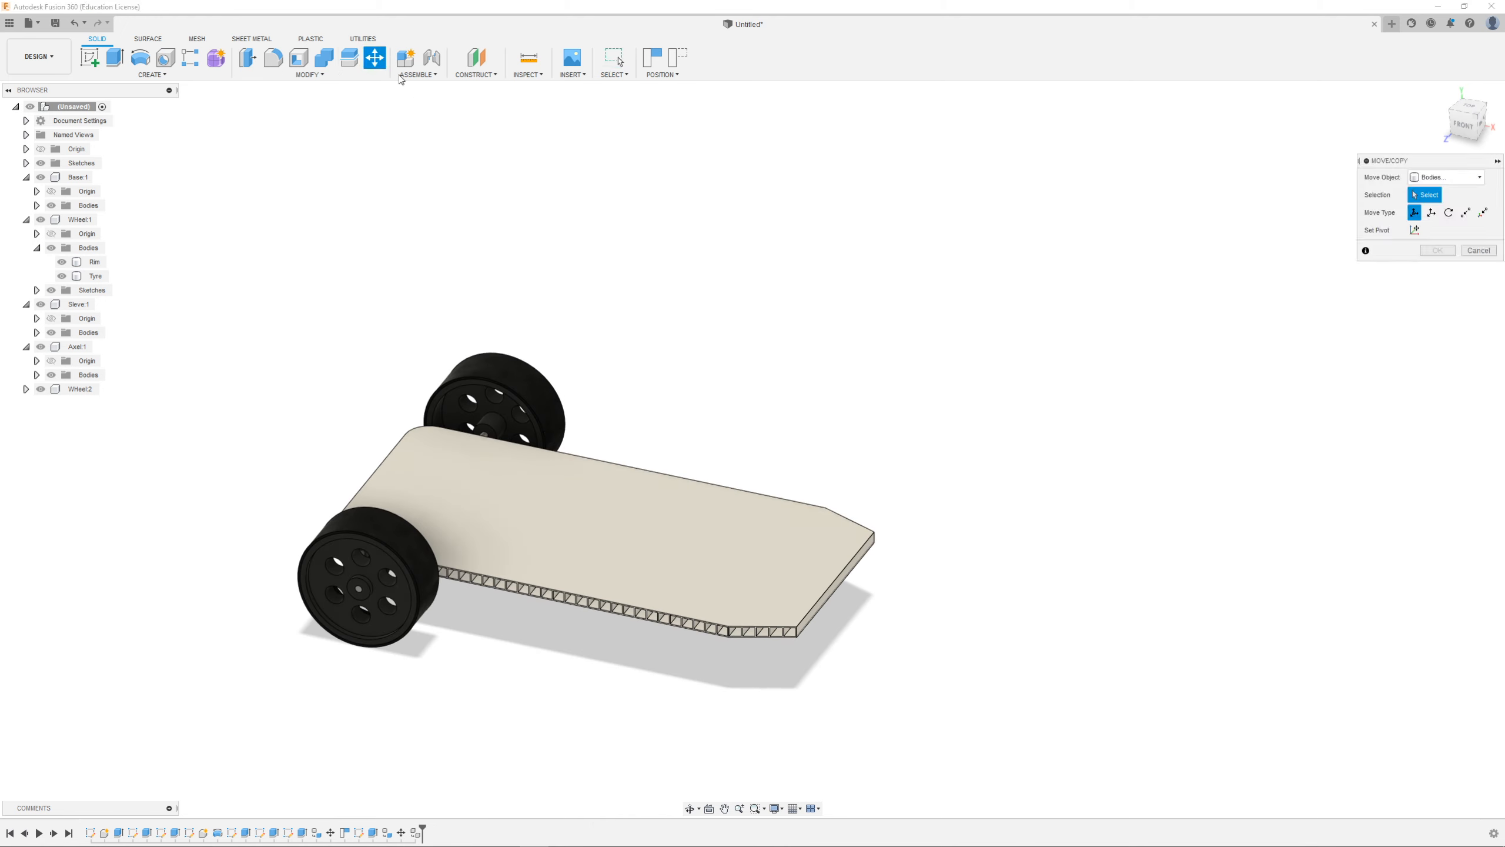
click(1446, 177)
click(1438, 195)
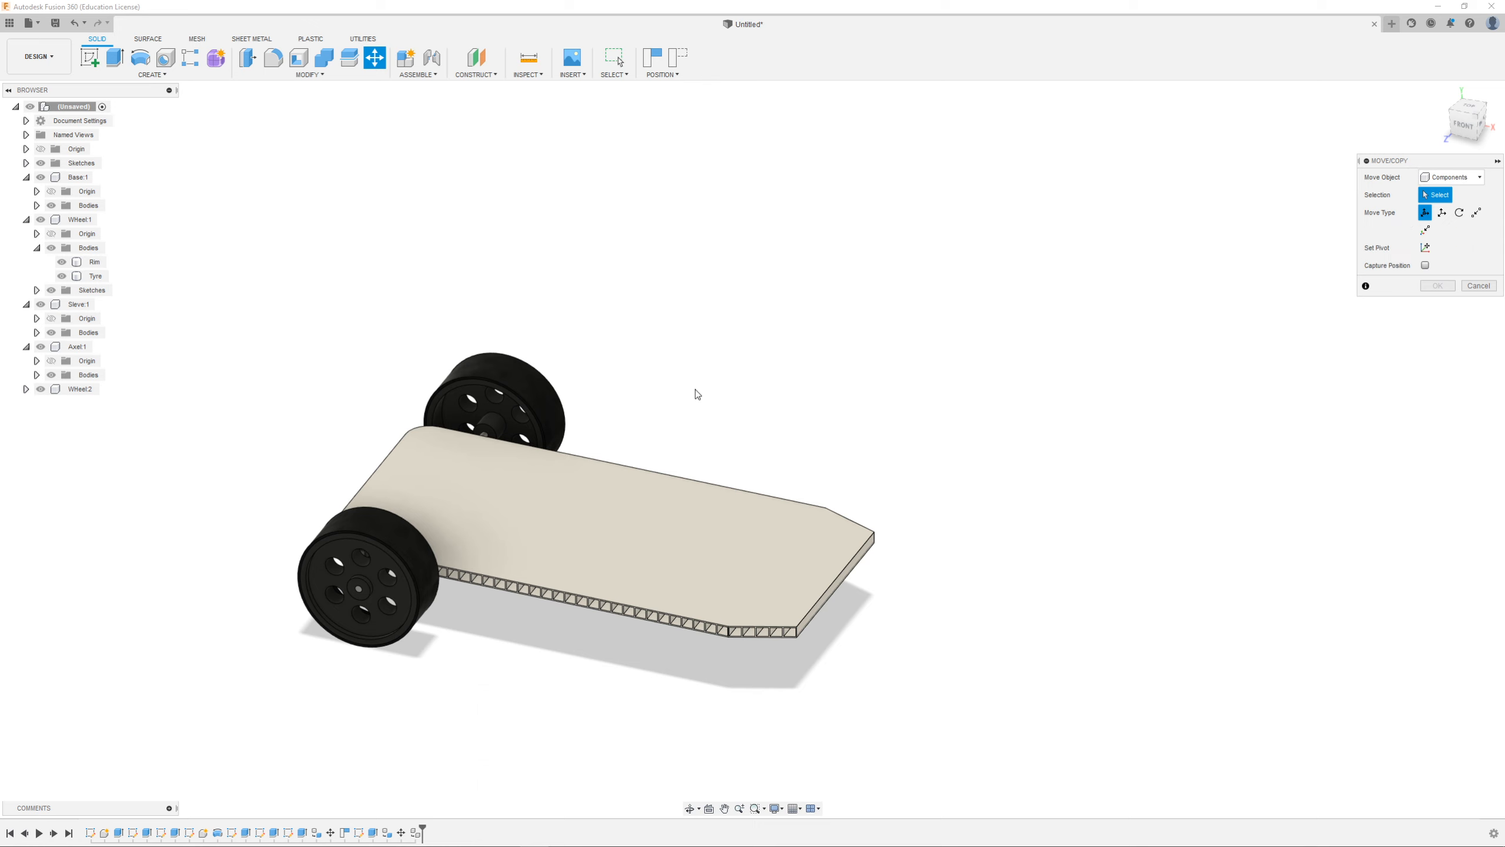
click(77, 390)
click(80, 219)
click(74, 389)
click(78, 347)
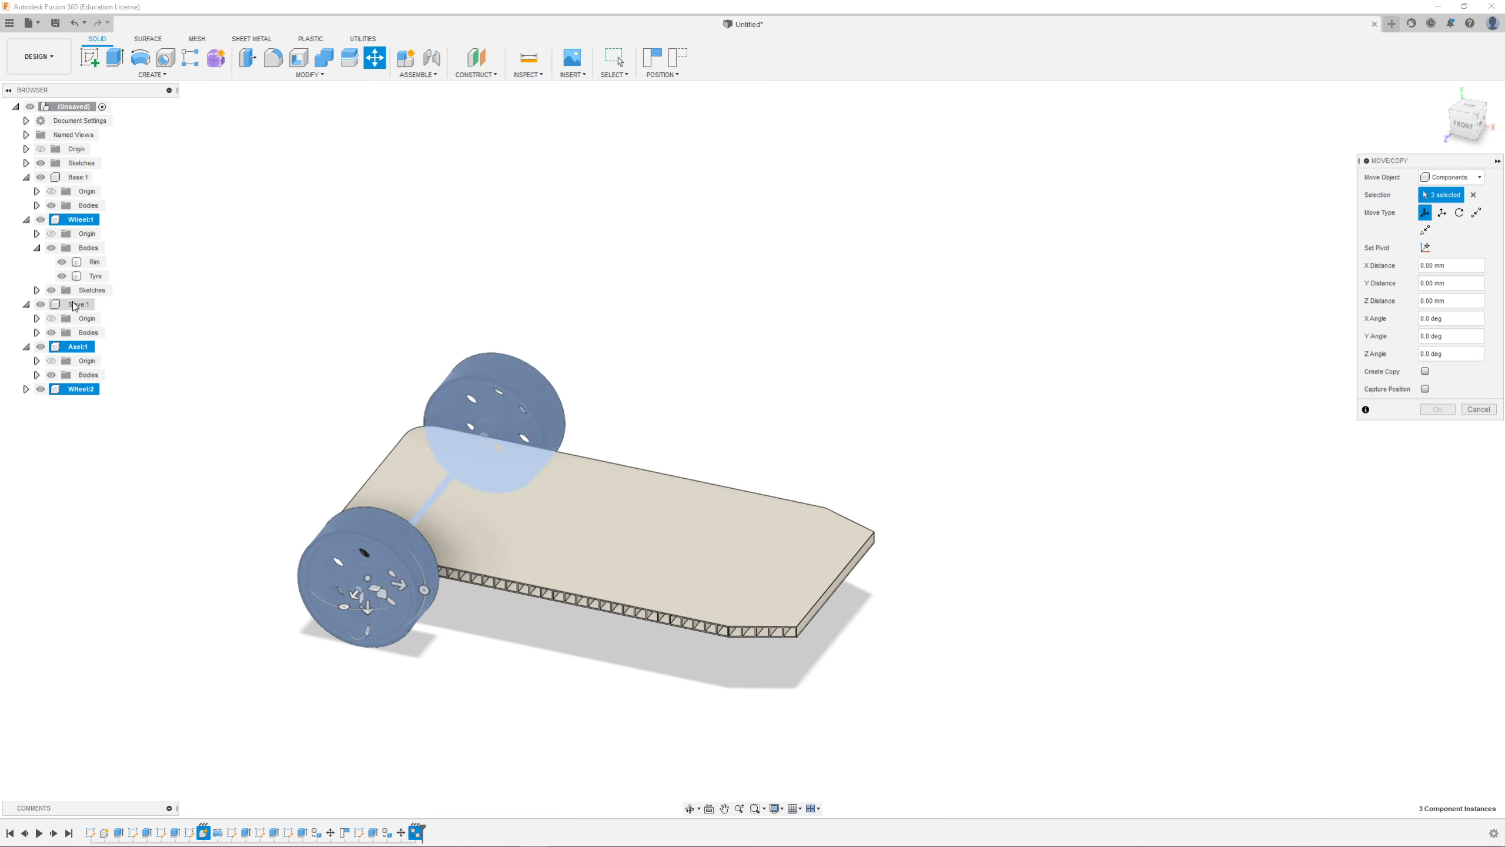
click(79, 304)
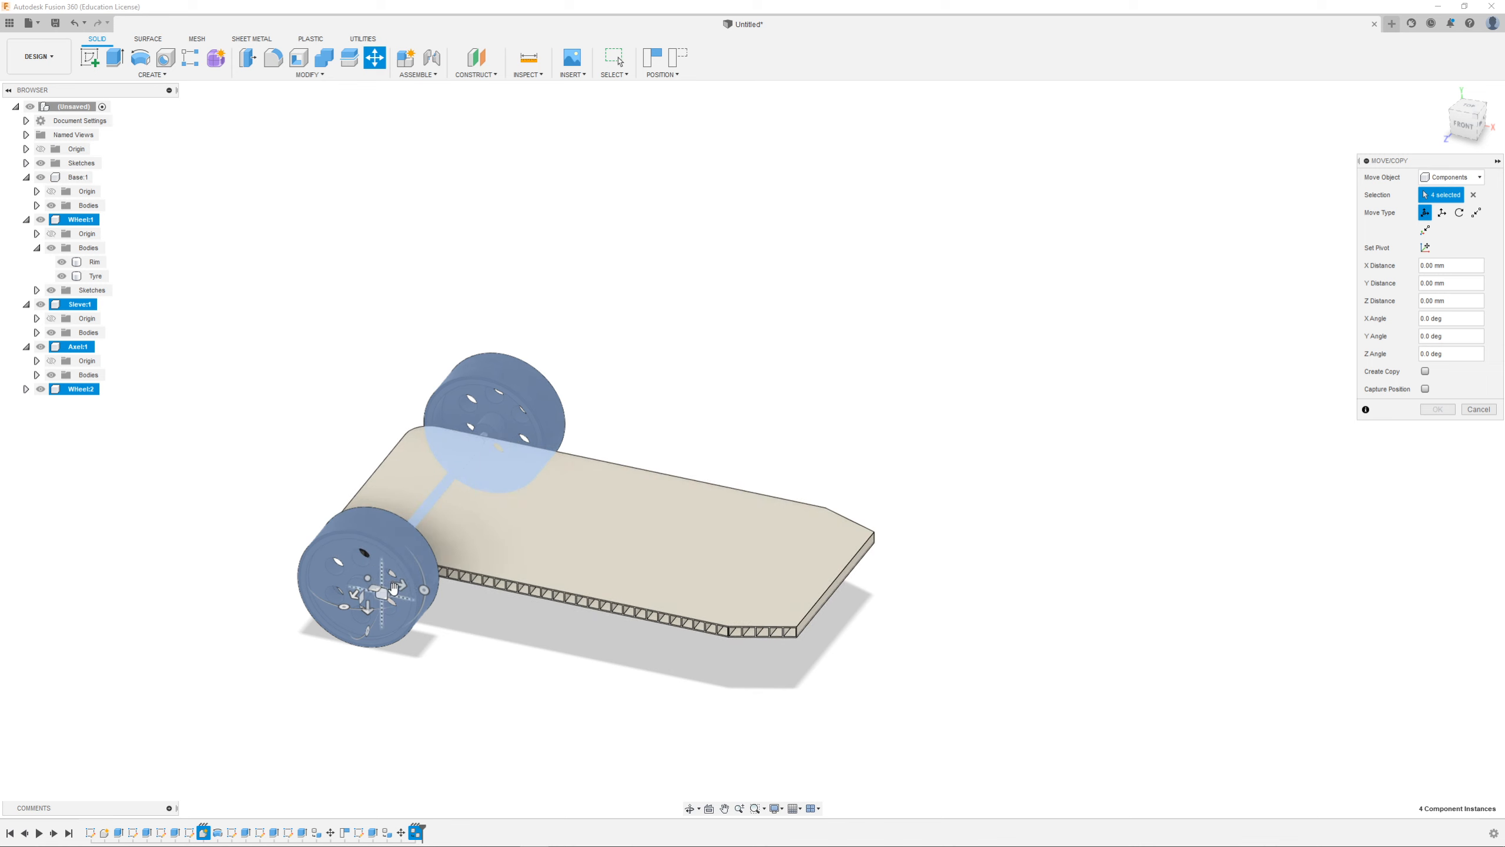
mouse_move(399, 595)
mouse_down()
mouse_move(541, 627)
mouse_move(402, 593)
mouse_up()
key(Escape)
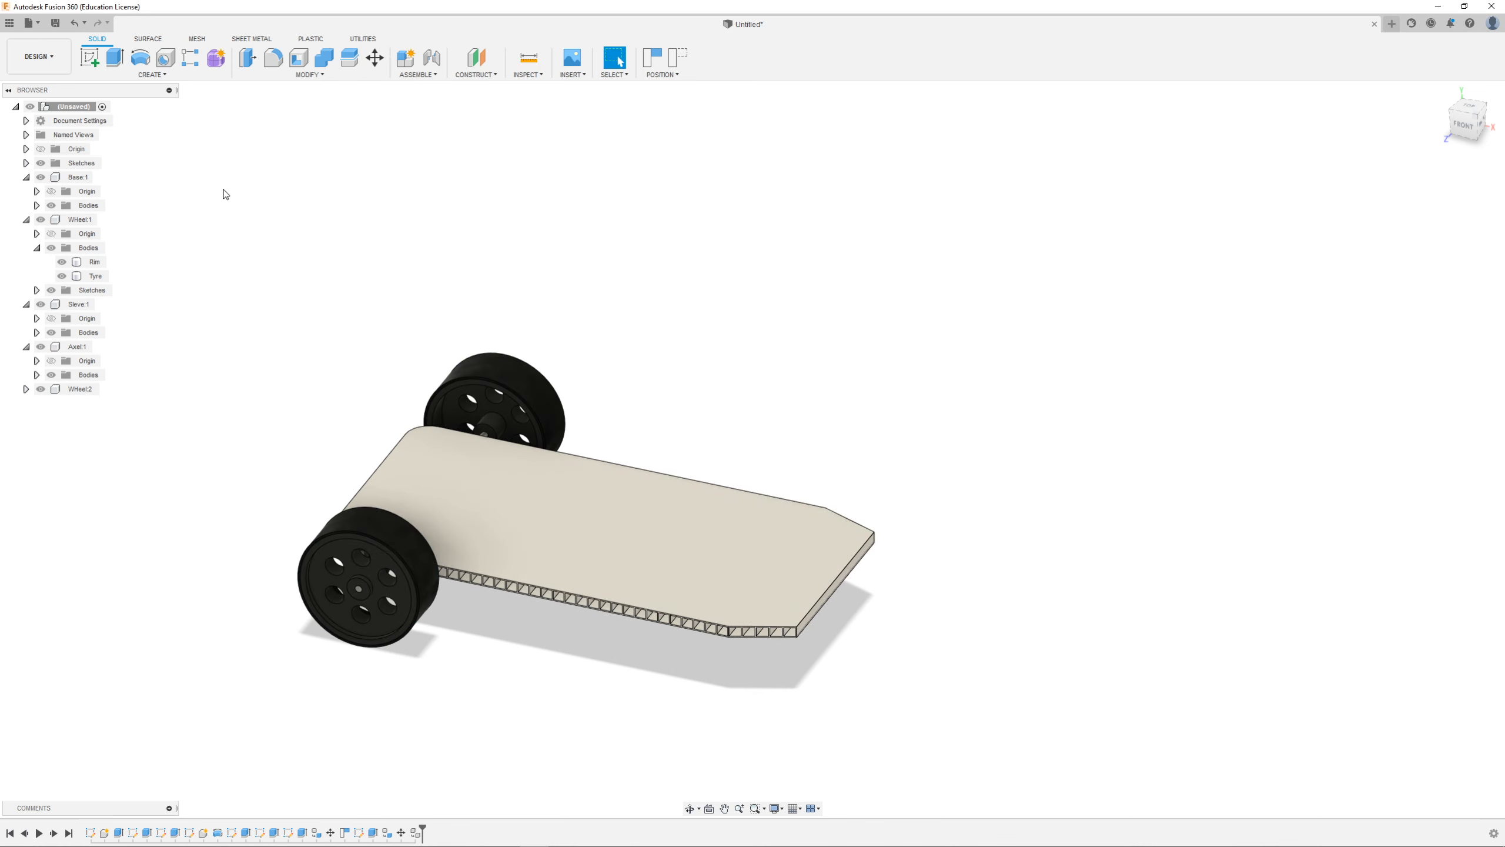
Step: Copy both wheels, the sleeve and the axle as components and move the copies 140 mm toward the base's chamfered end
click(381, 64)
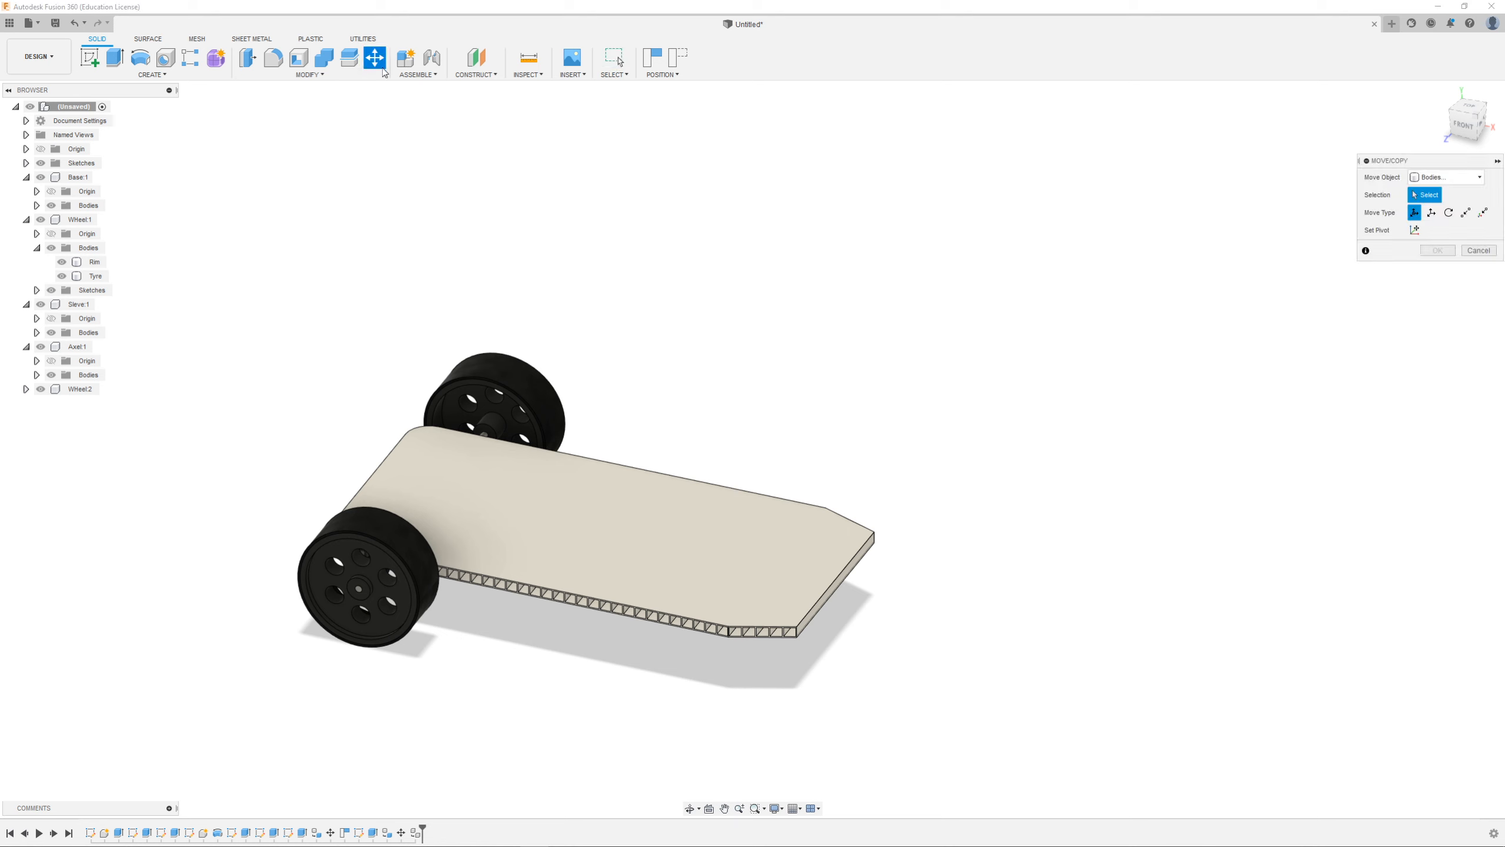
click(1439, 177)
click(1444, 196)
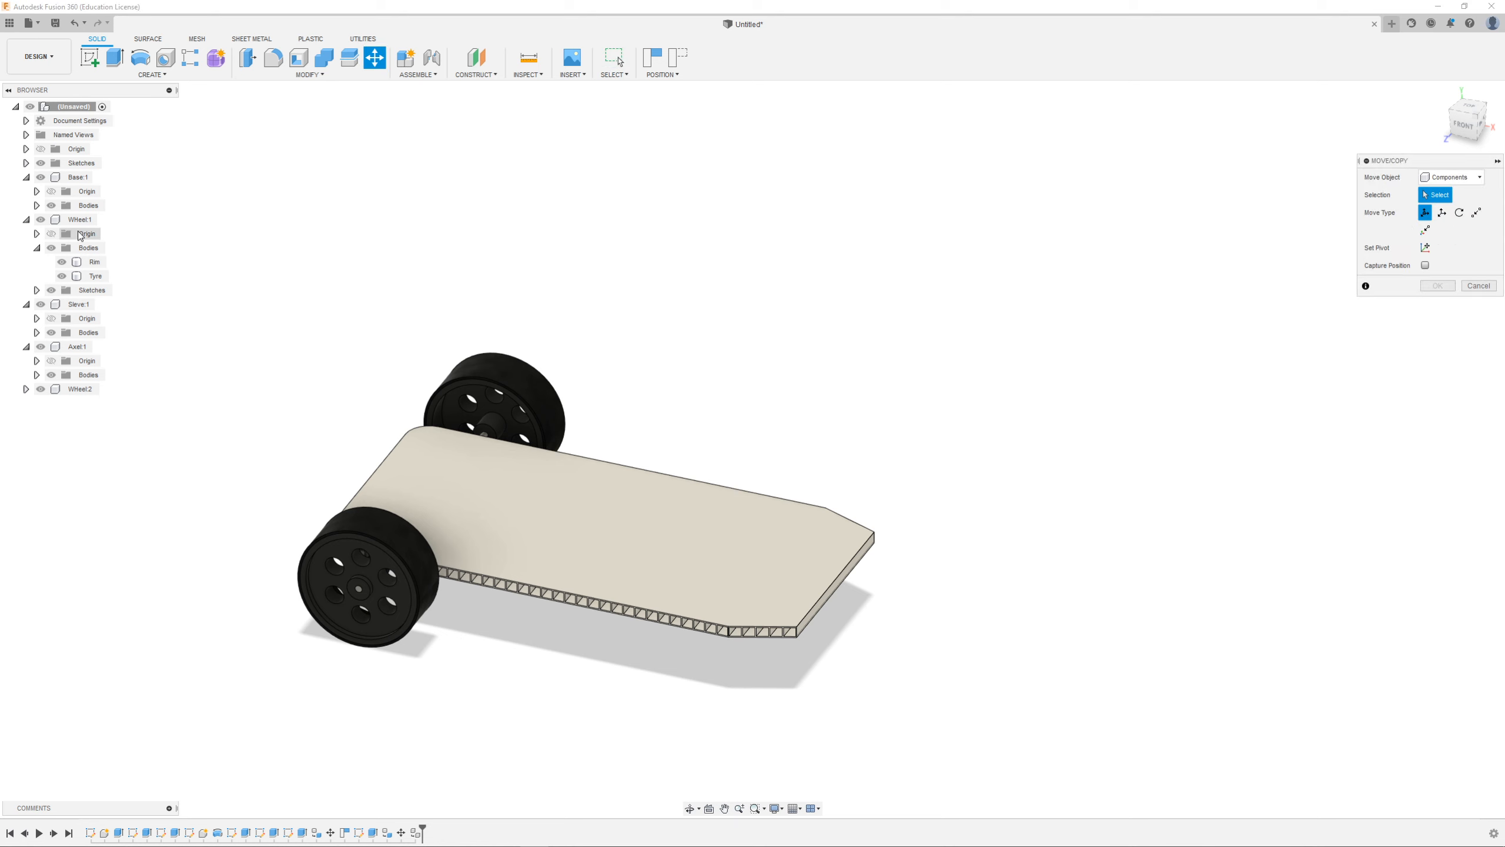
click(80, 220)
click(79, 304)
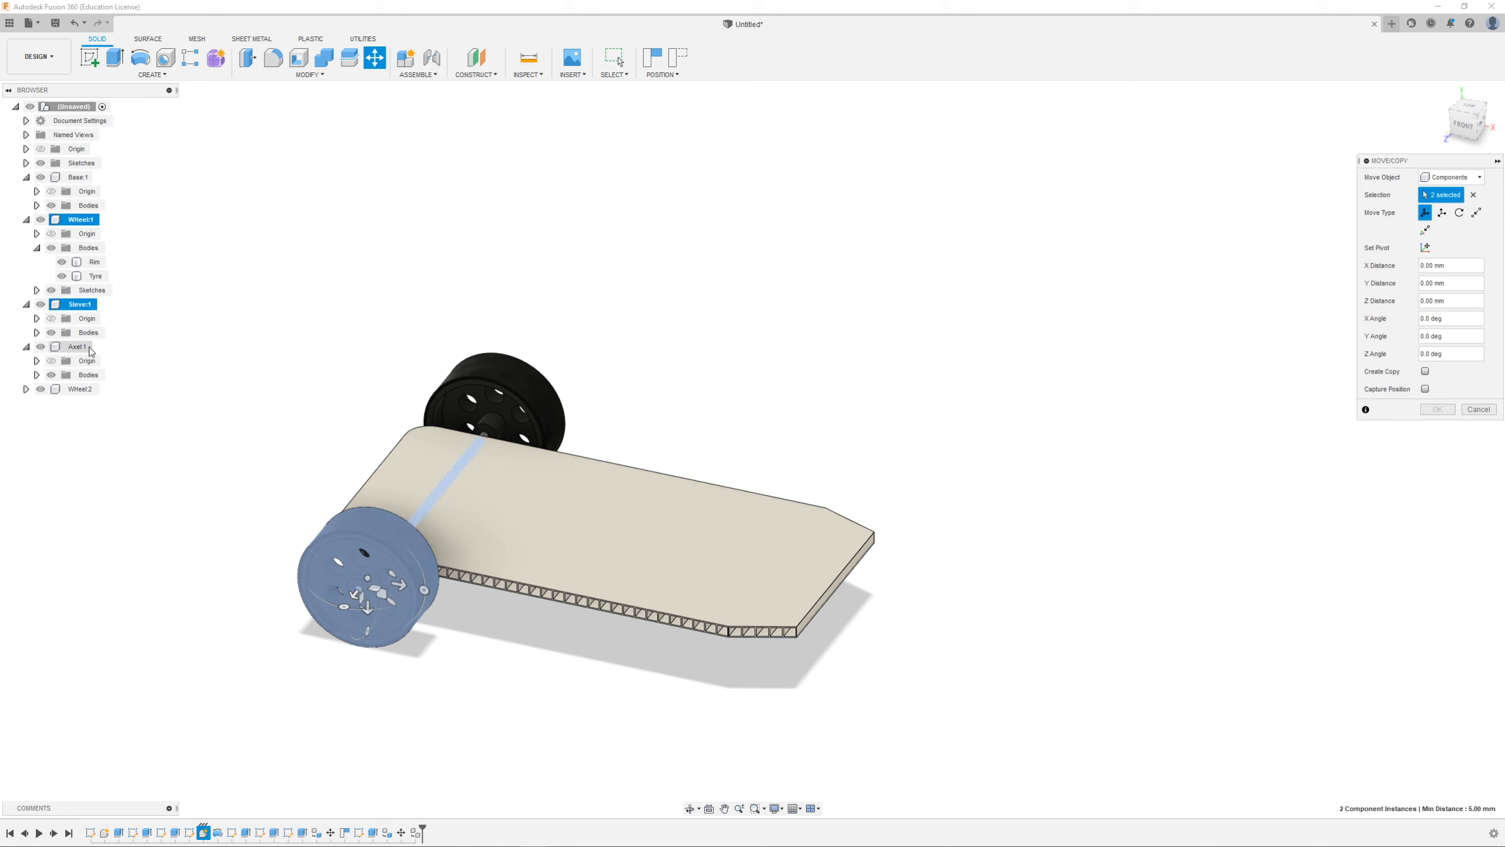
click(86, 348)
click(80, 390)
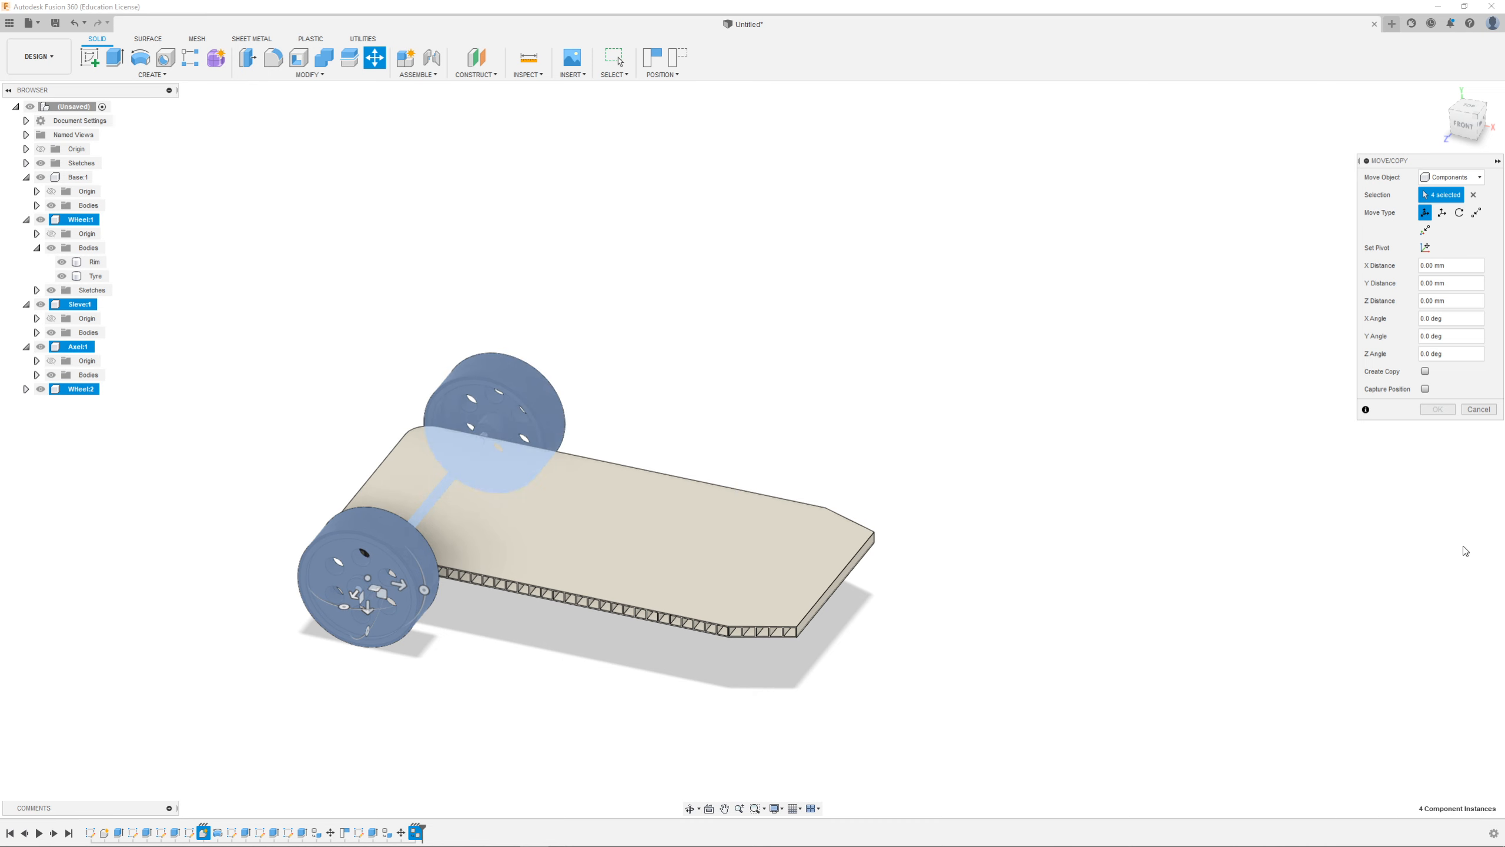
click(1426, 371)
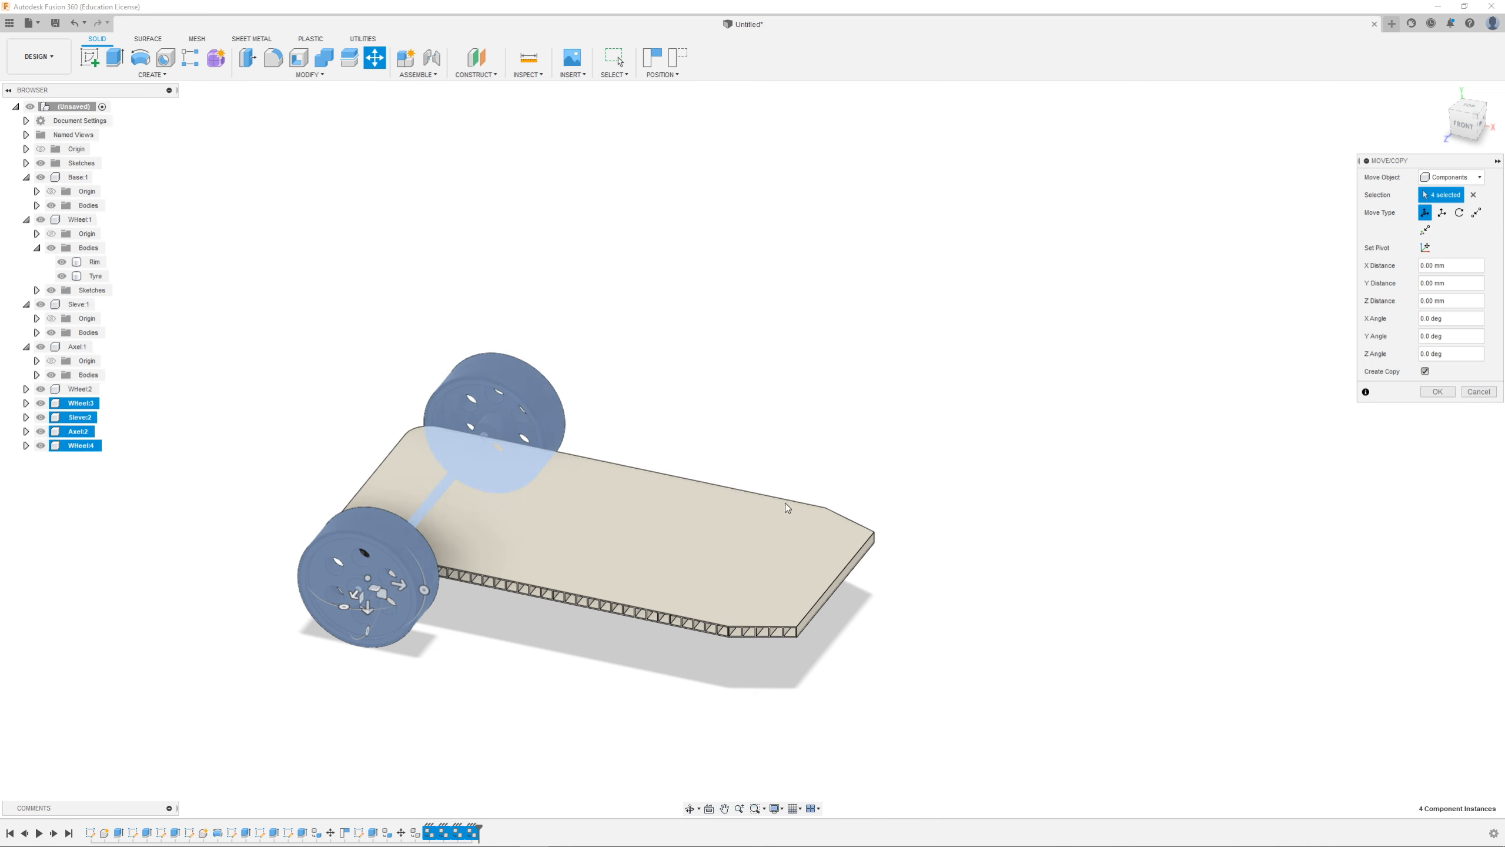
drag(399, 583, 719, 649)
scroll(686, 620, up, 5)
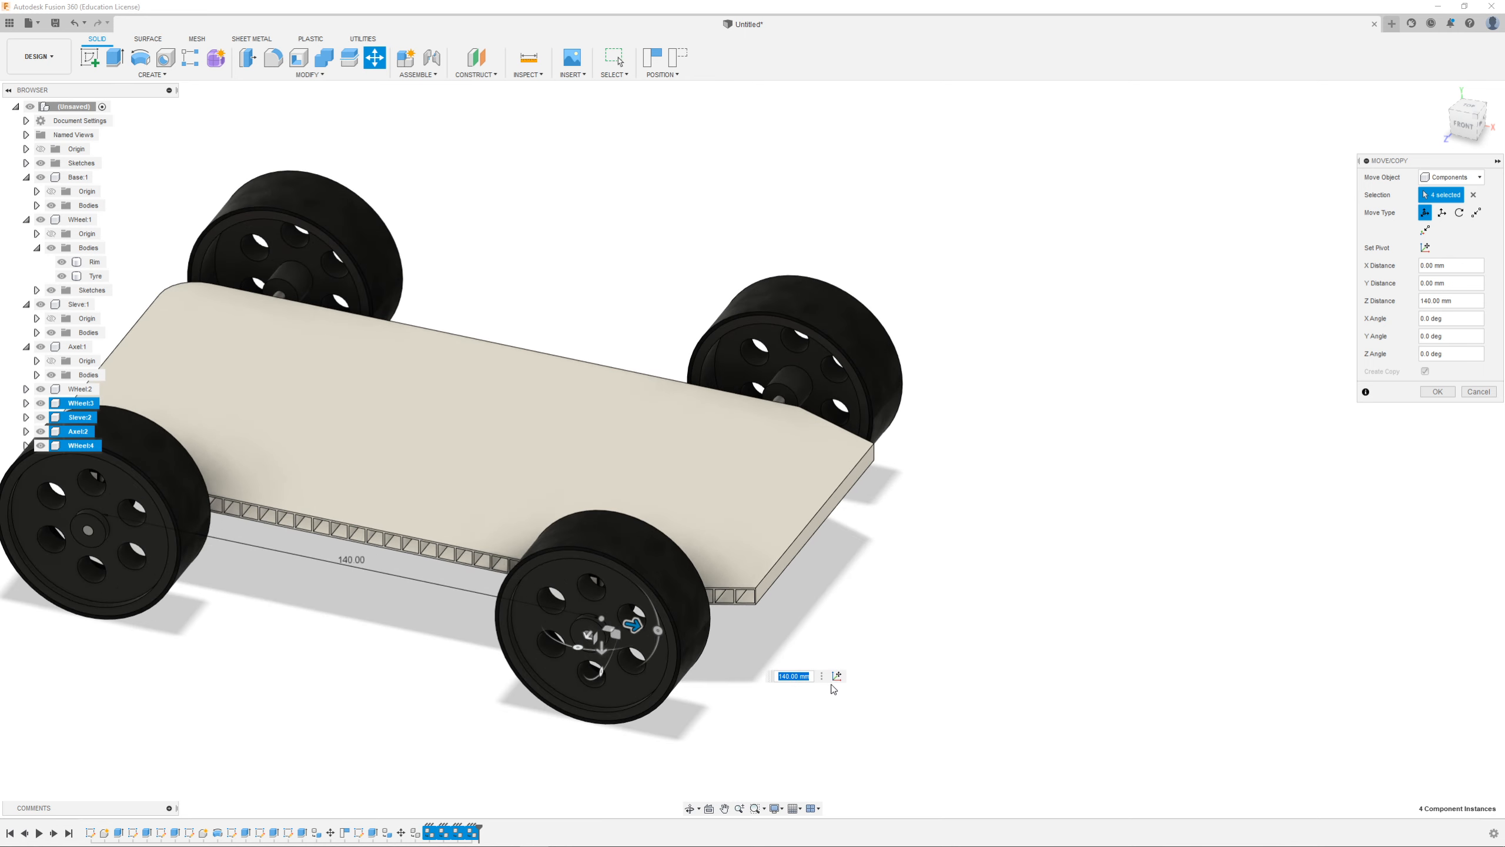
Step: Examine the copied sleeve and axle's fit in the base's channel, hiding one copied wheel for the check and showing it again
mouse_move(686, 620)
shift+middle_down()
mouse_move(612, 598)
mouse_move(668, 602)
shift+middle_up()
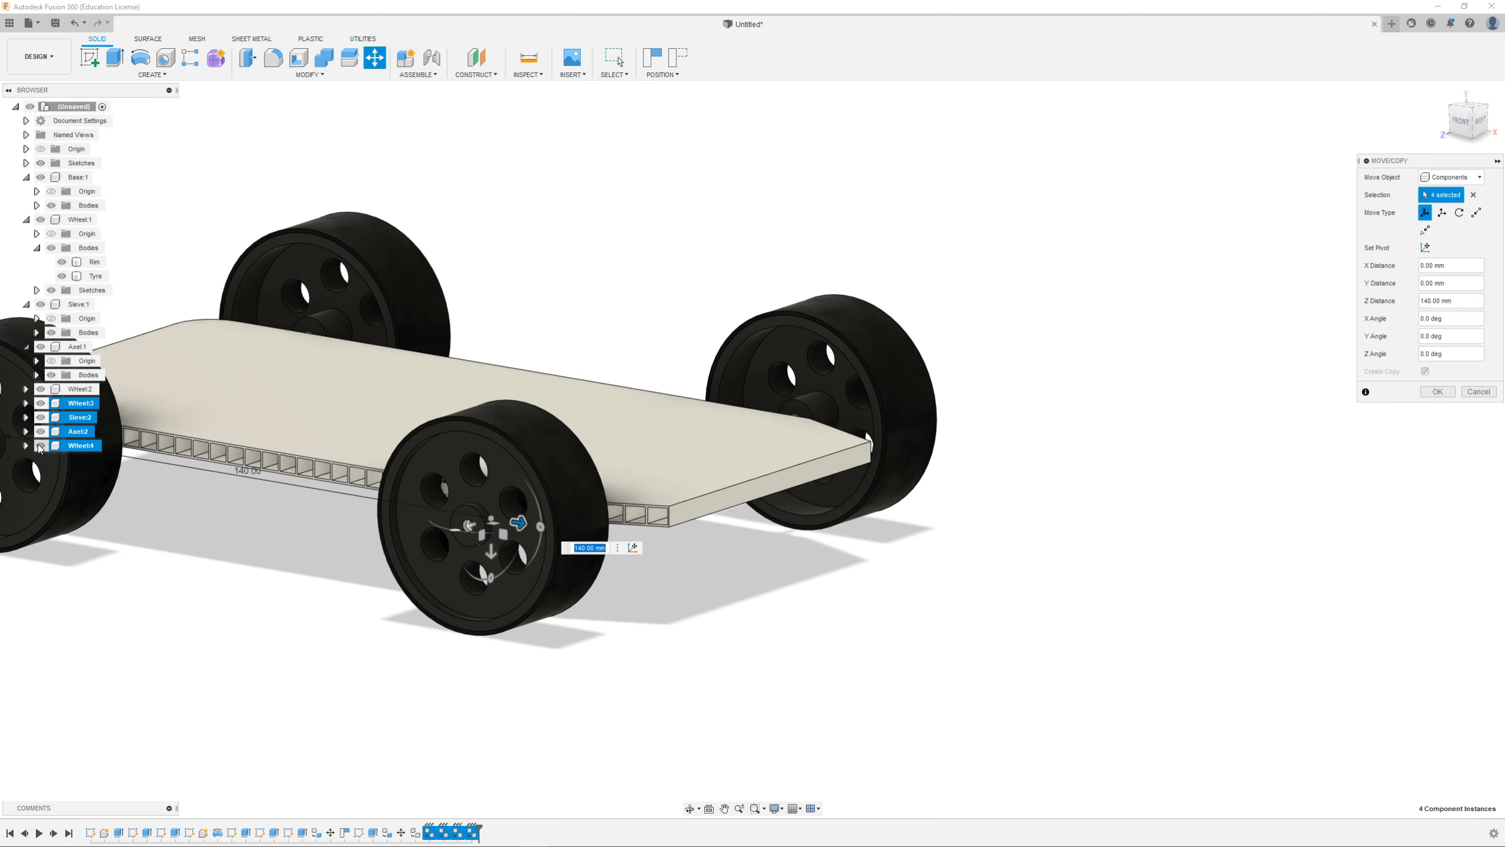
click(41, 445)
shift+middle_drag(846, 494, 186, 565)
scroll(185, 565, up, 5)
scroll(300, 561, down, 5)
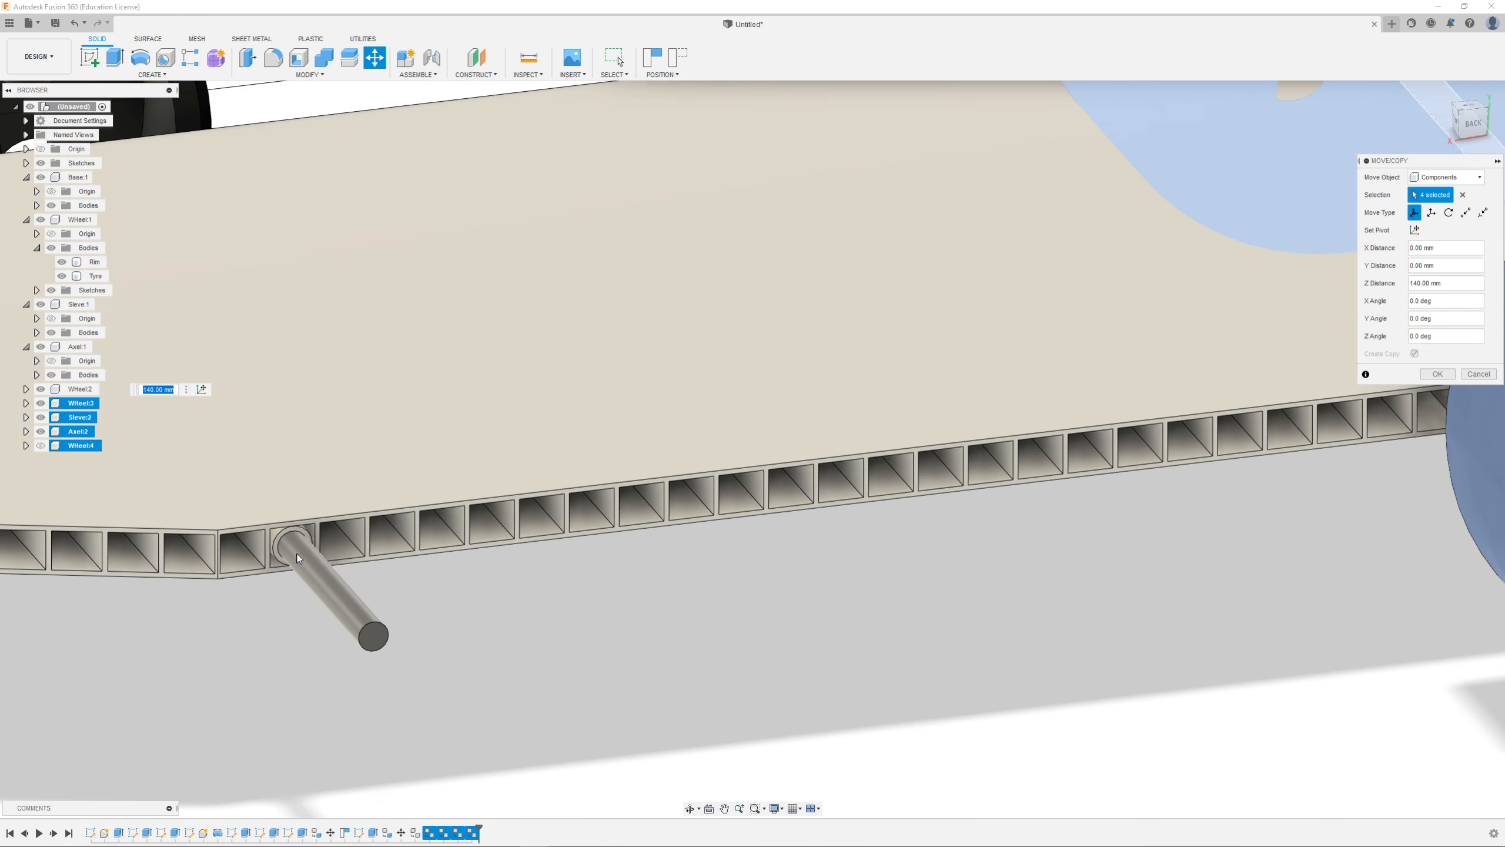
shift+middle_drag(300, 560, 626, 577)
click(41, 445)
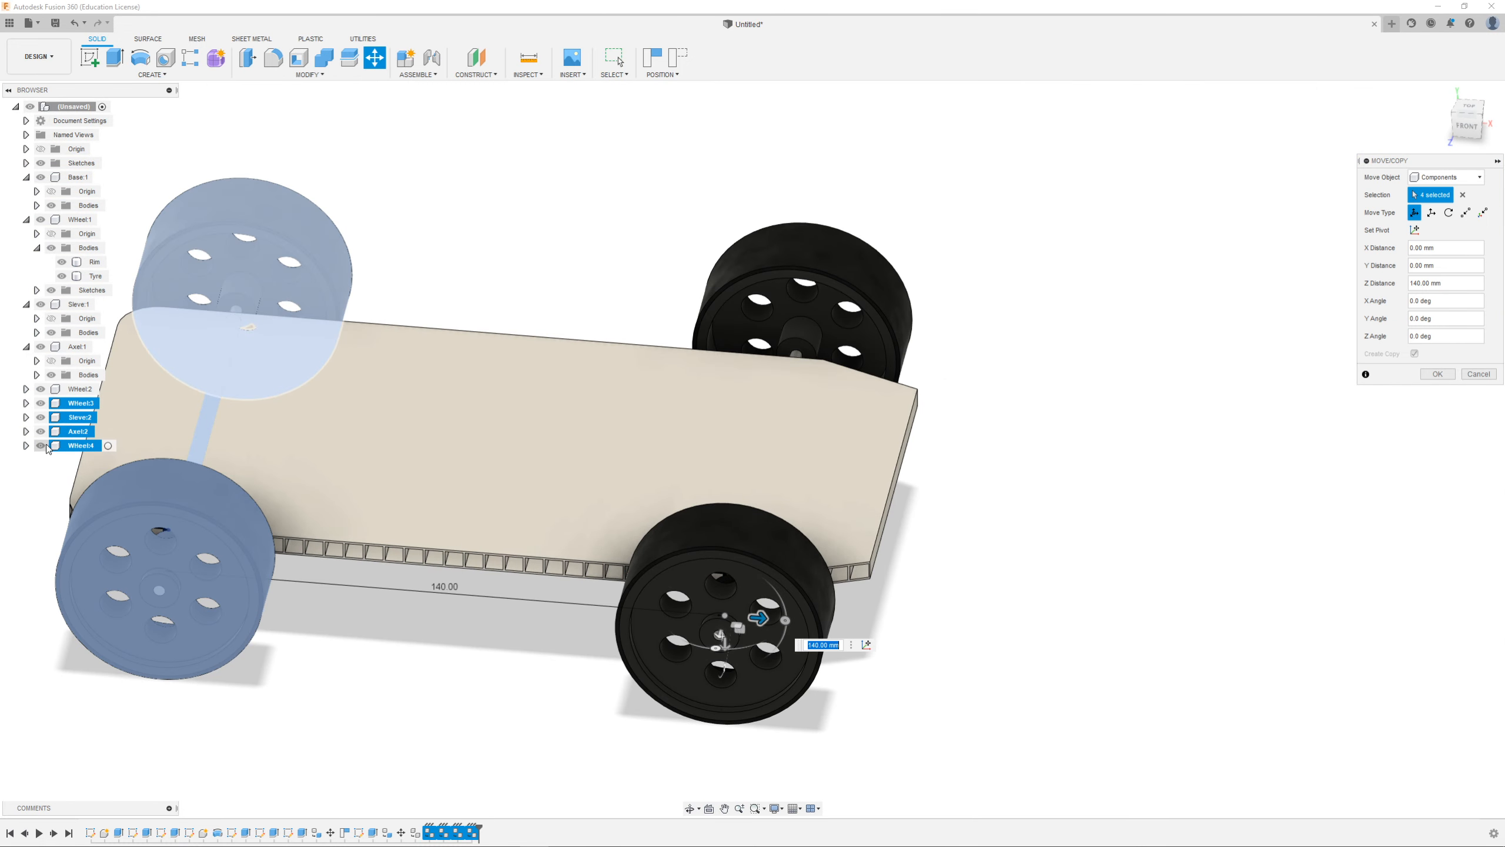
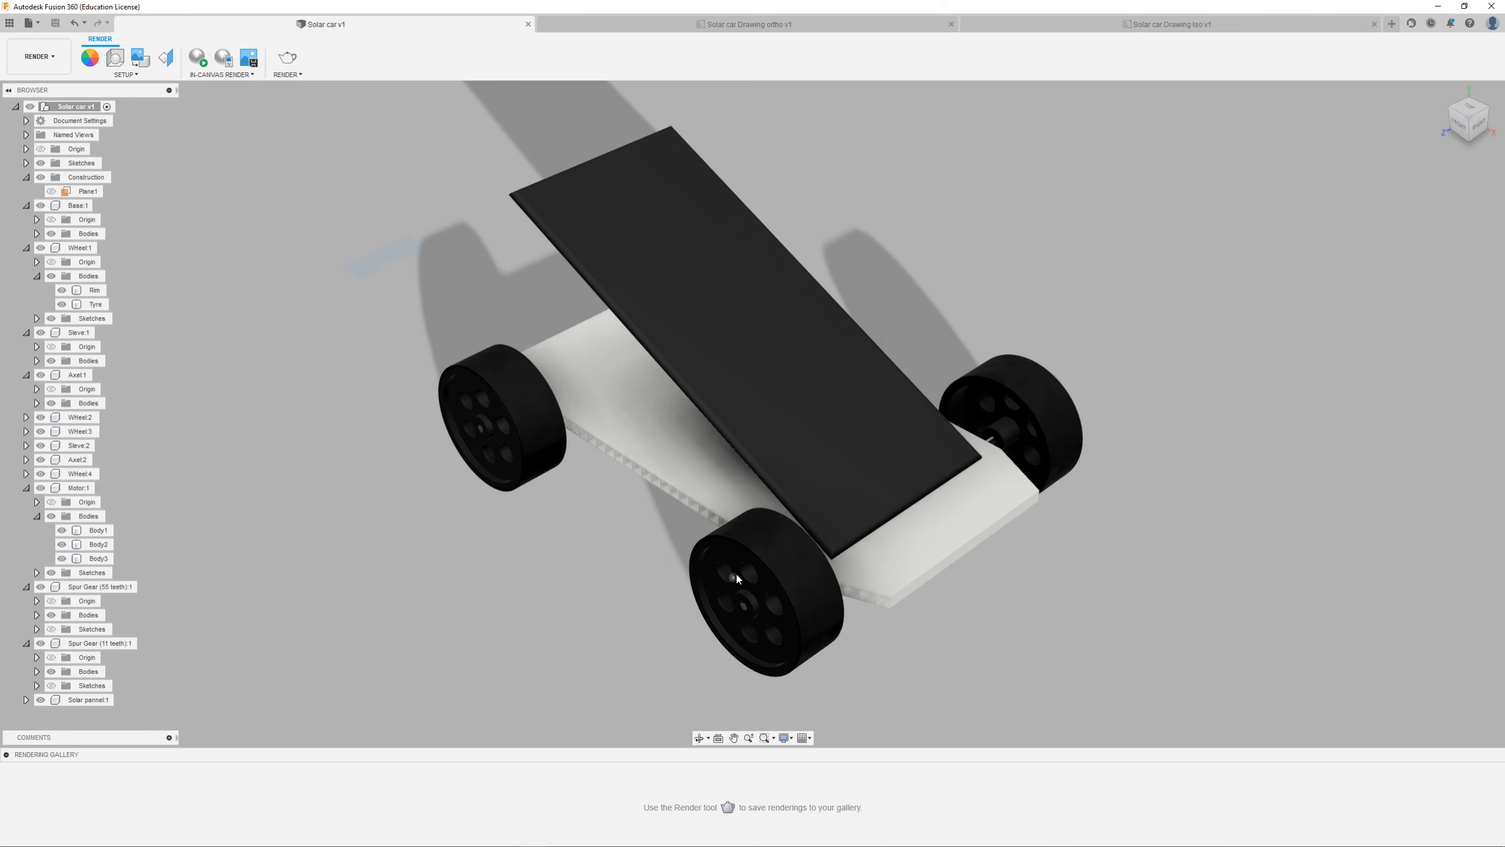
Step: Render the solar car with the local renderer at Standard (50) quality, as a 2560 × 1133 px PNG
scroll(735, 573, up, 1)
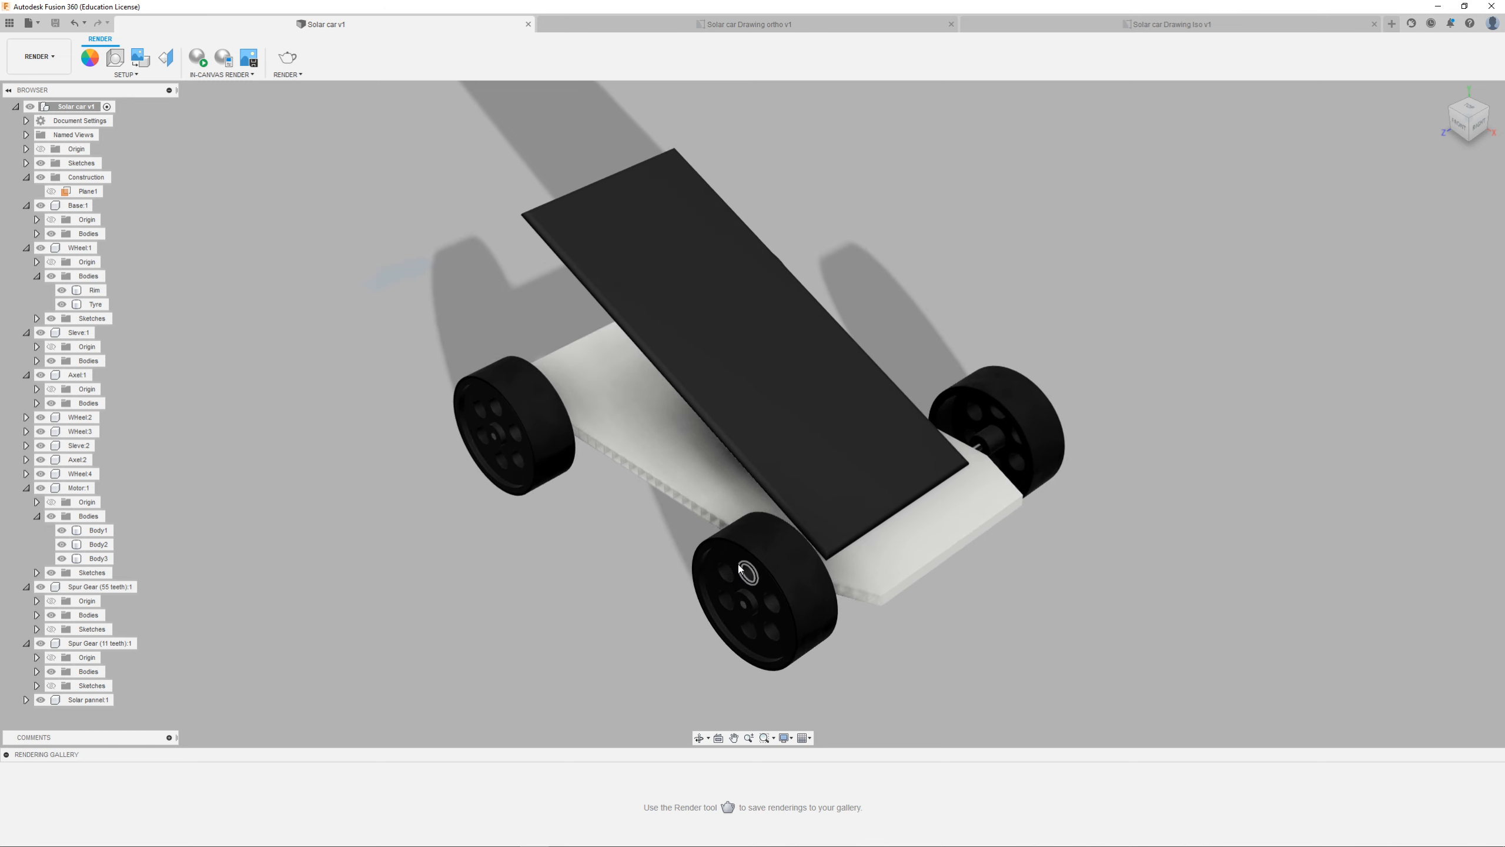
click(293, 66)
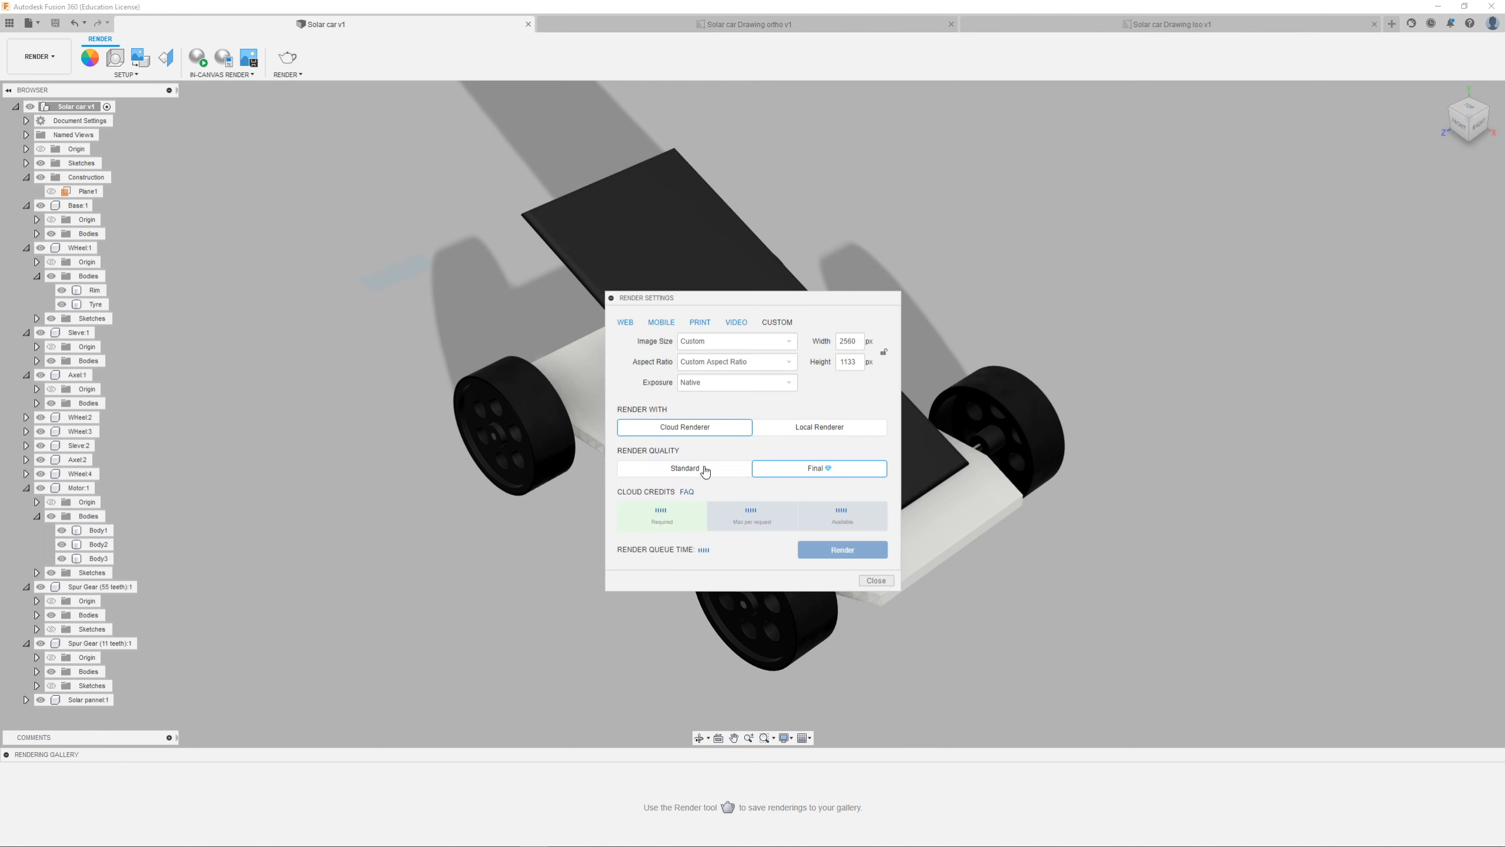
click(816, 428)
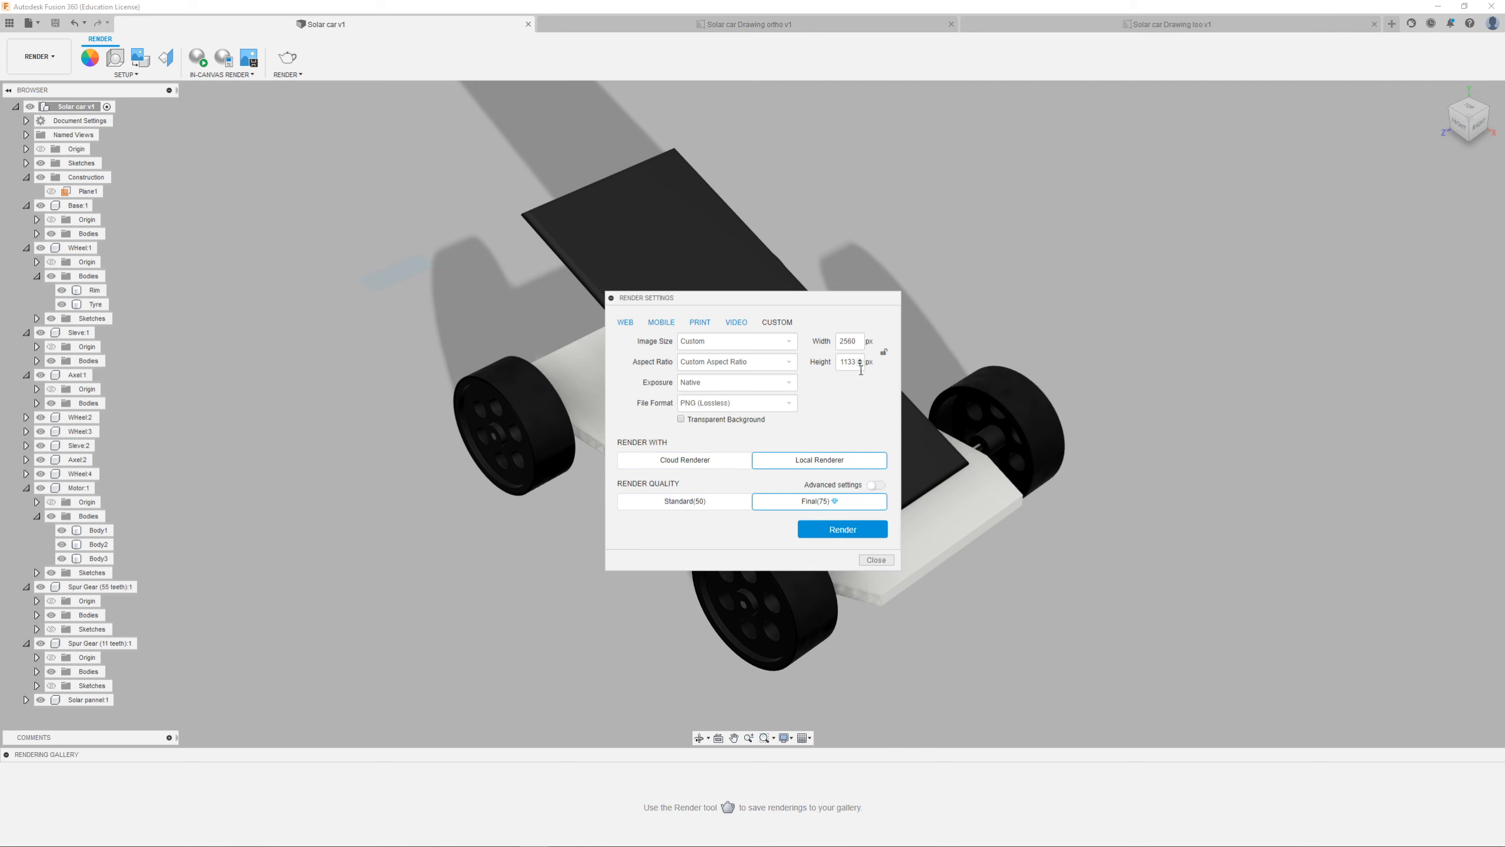
click(691, 505)
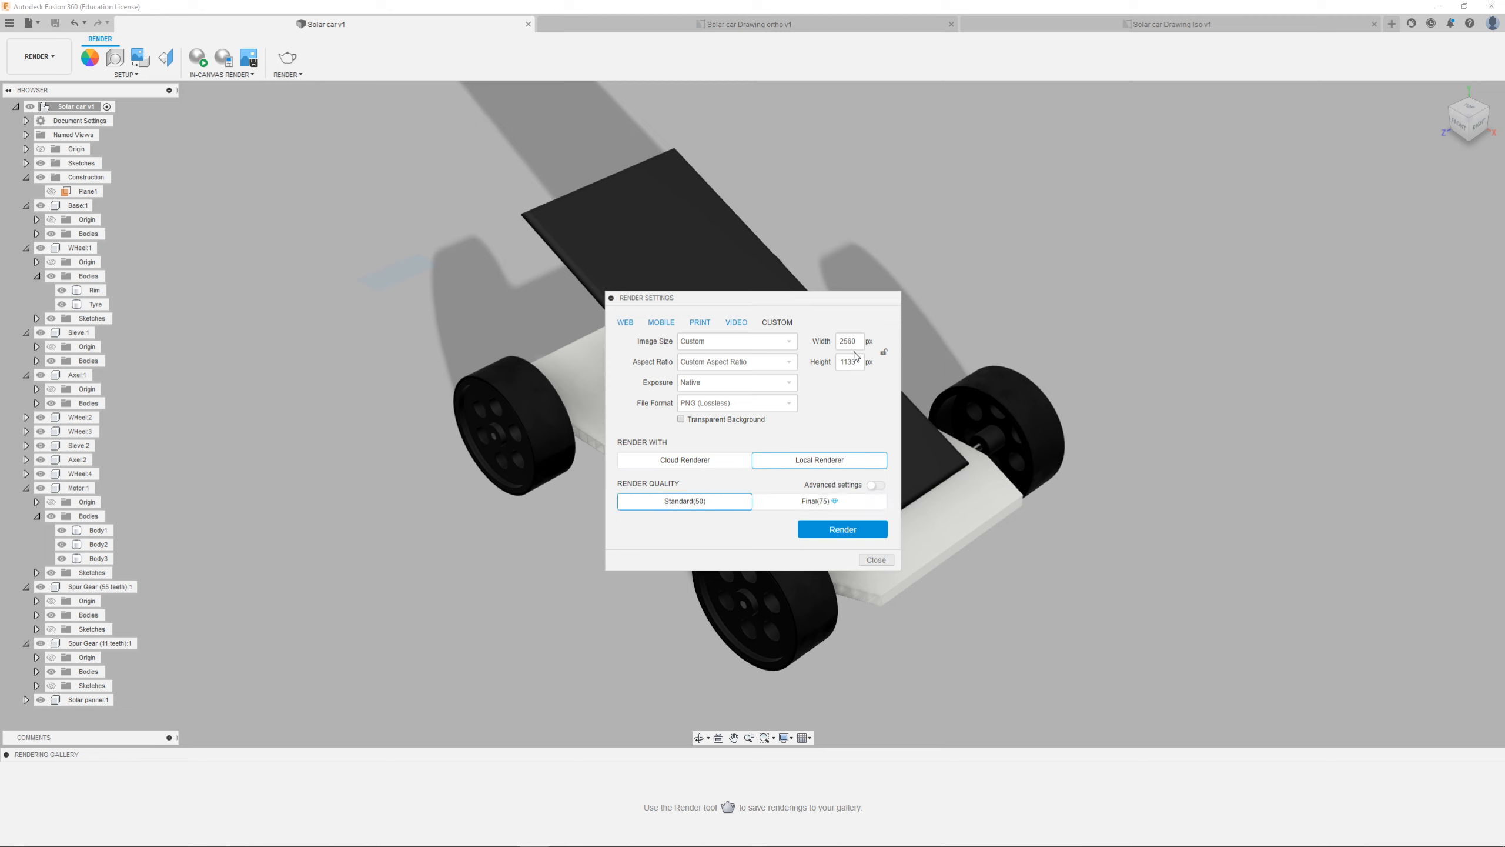
click(844, 533)
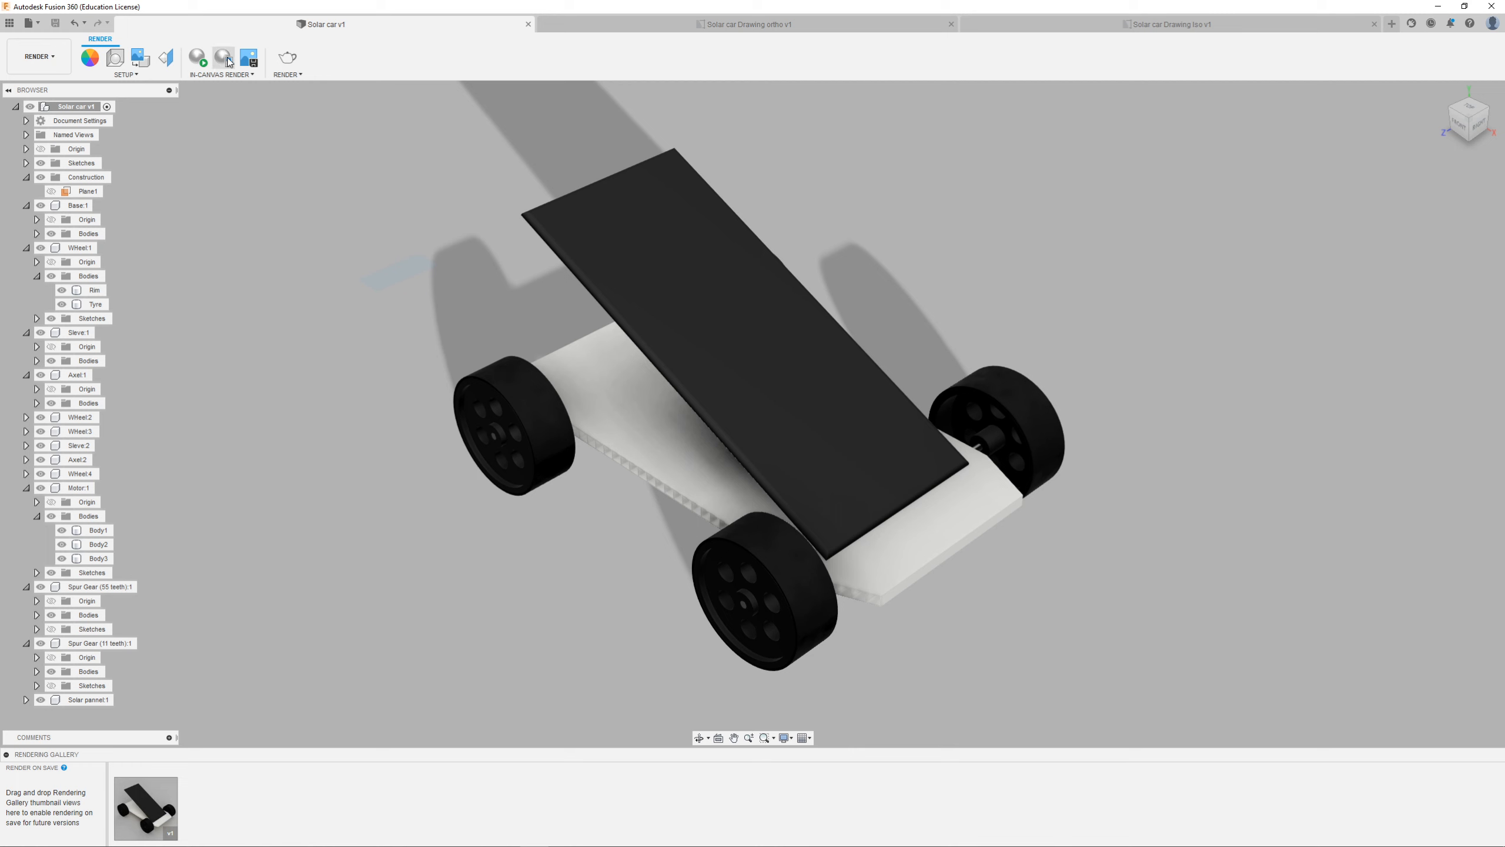
Step: Check the cloud renderer's required credits and queue time in the render settings without starting a render
click(281, 63)
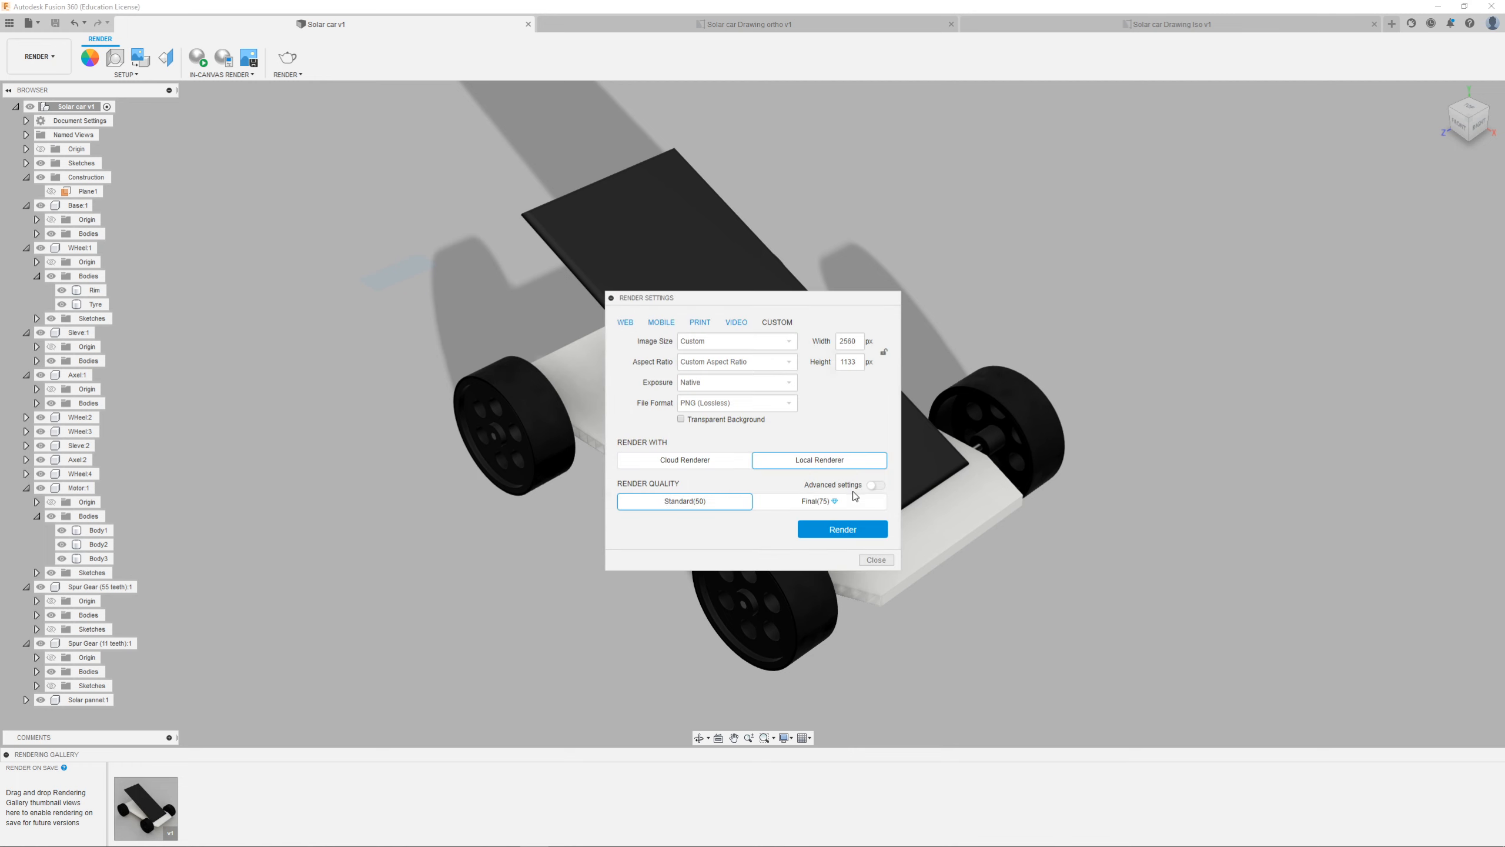
click(703, 464)
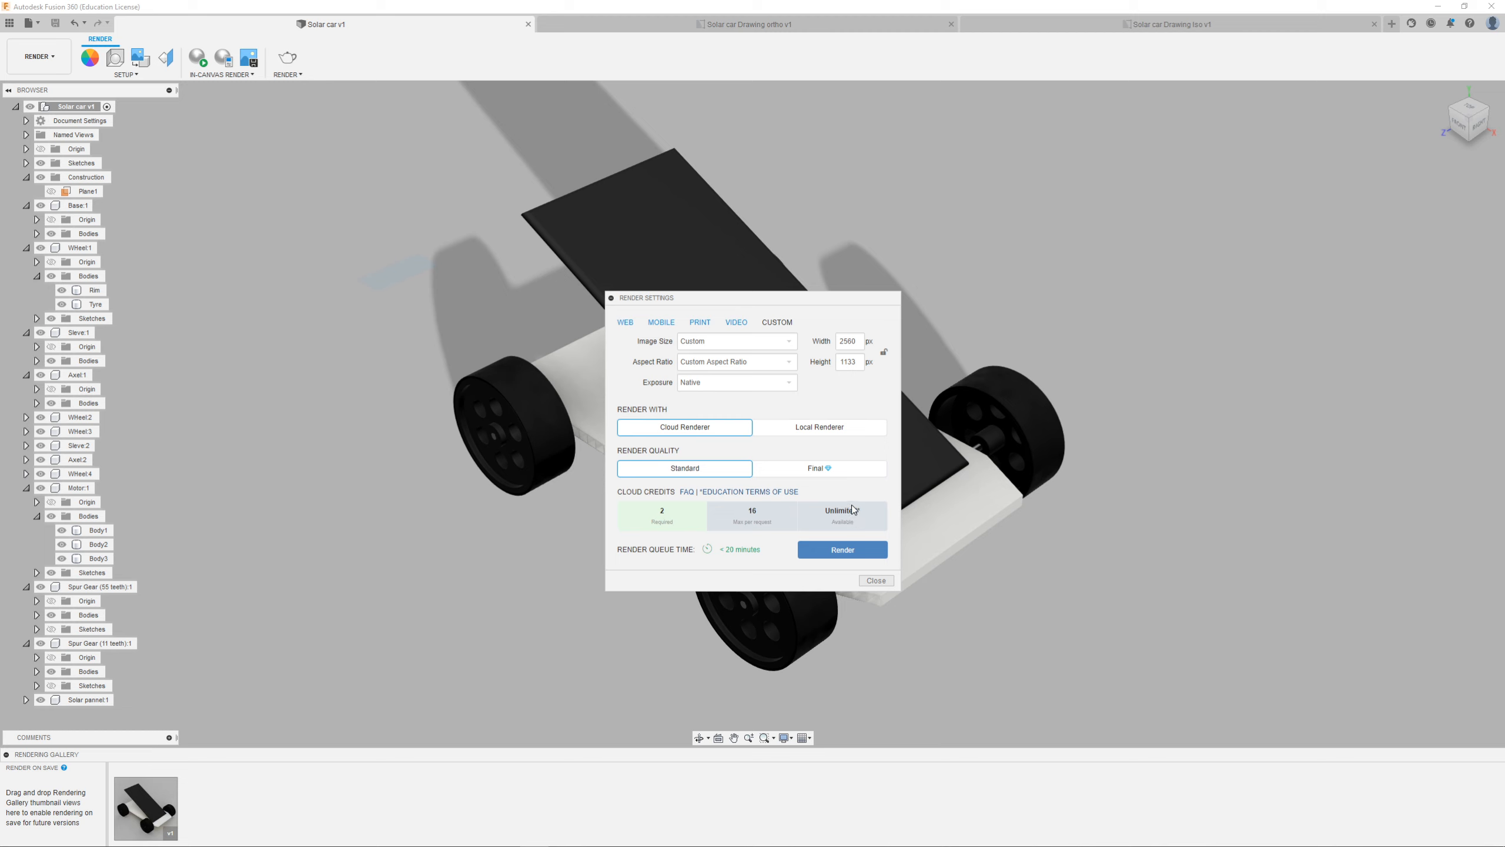
click(872, 582)
Step: Examine the finished rendering of the car in the rendering gallery and close it
mouse_move(148, 809)
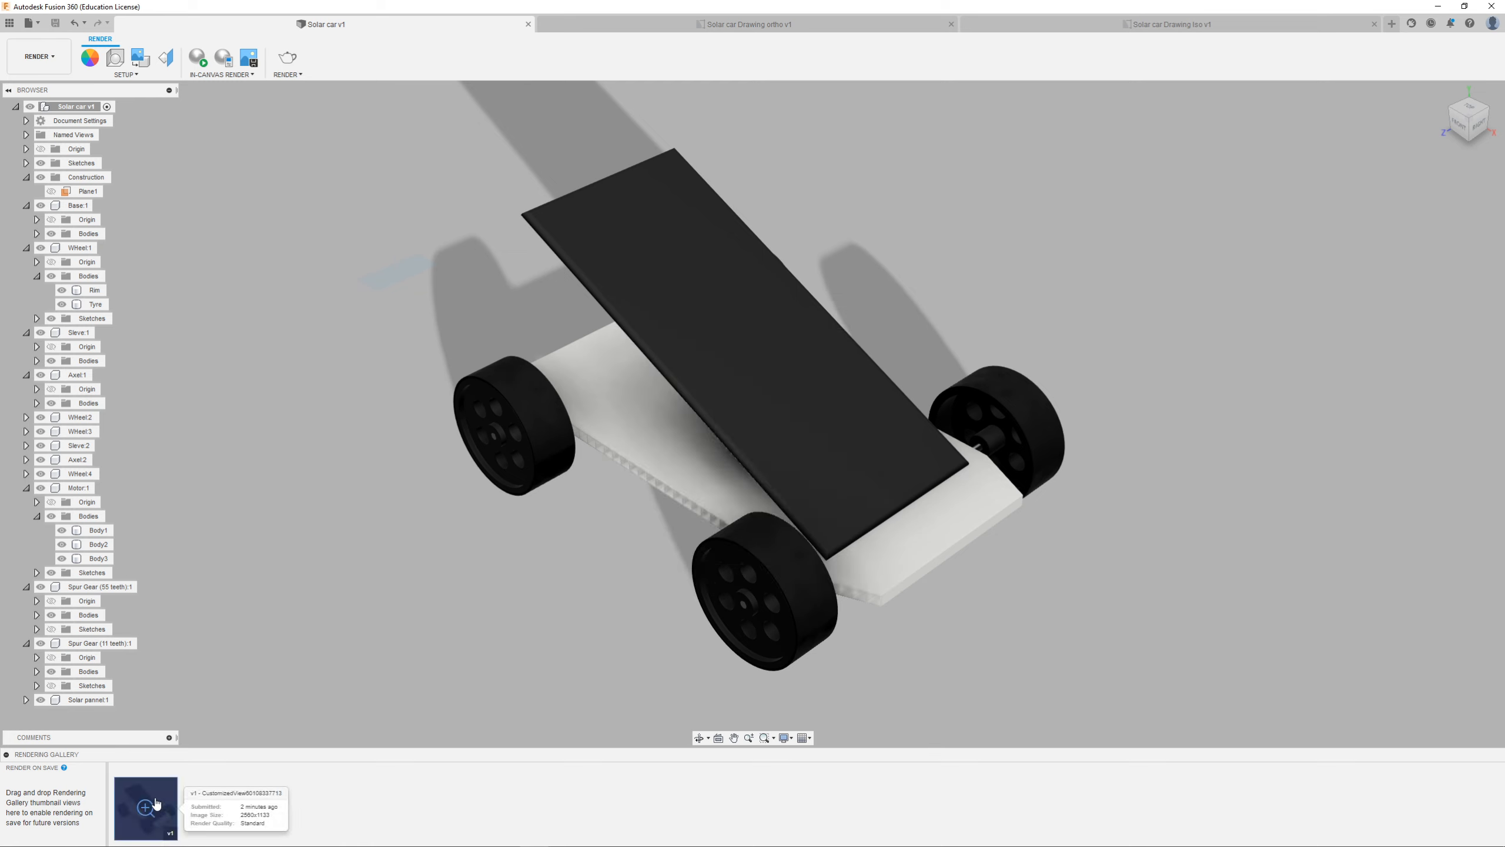
click(146, 807)
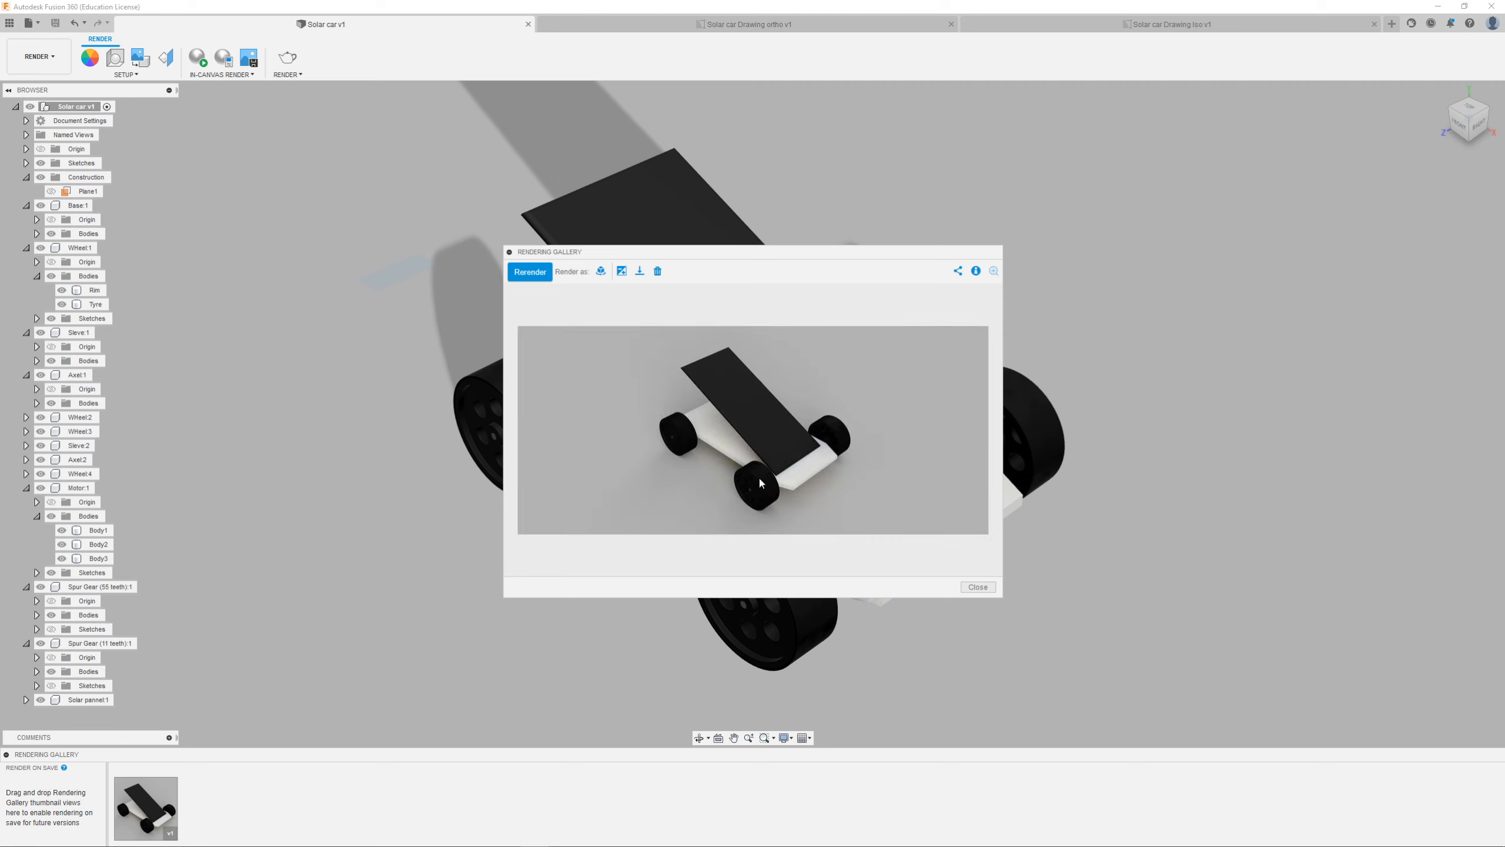
drag(778, 270, 964, 264)
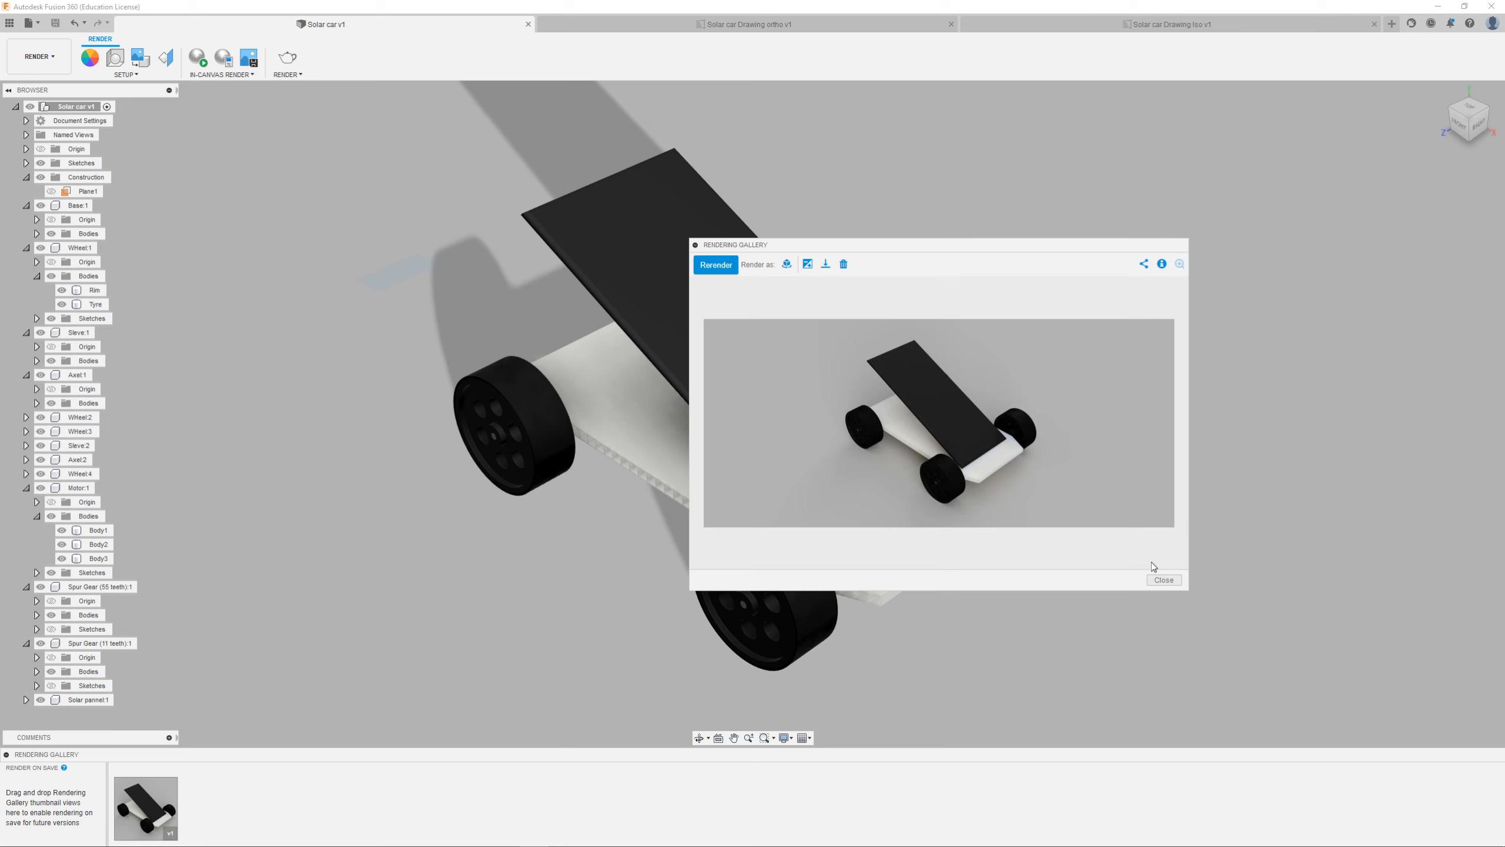
click(1163, 579)
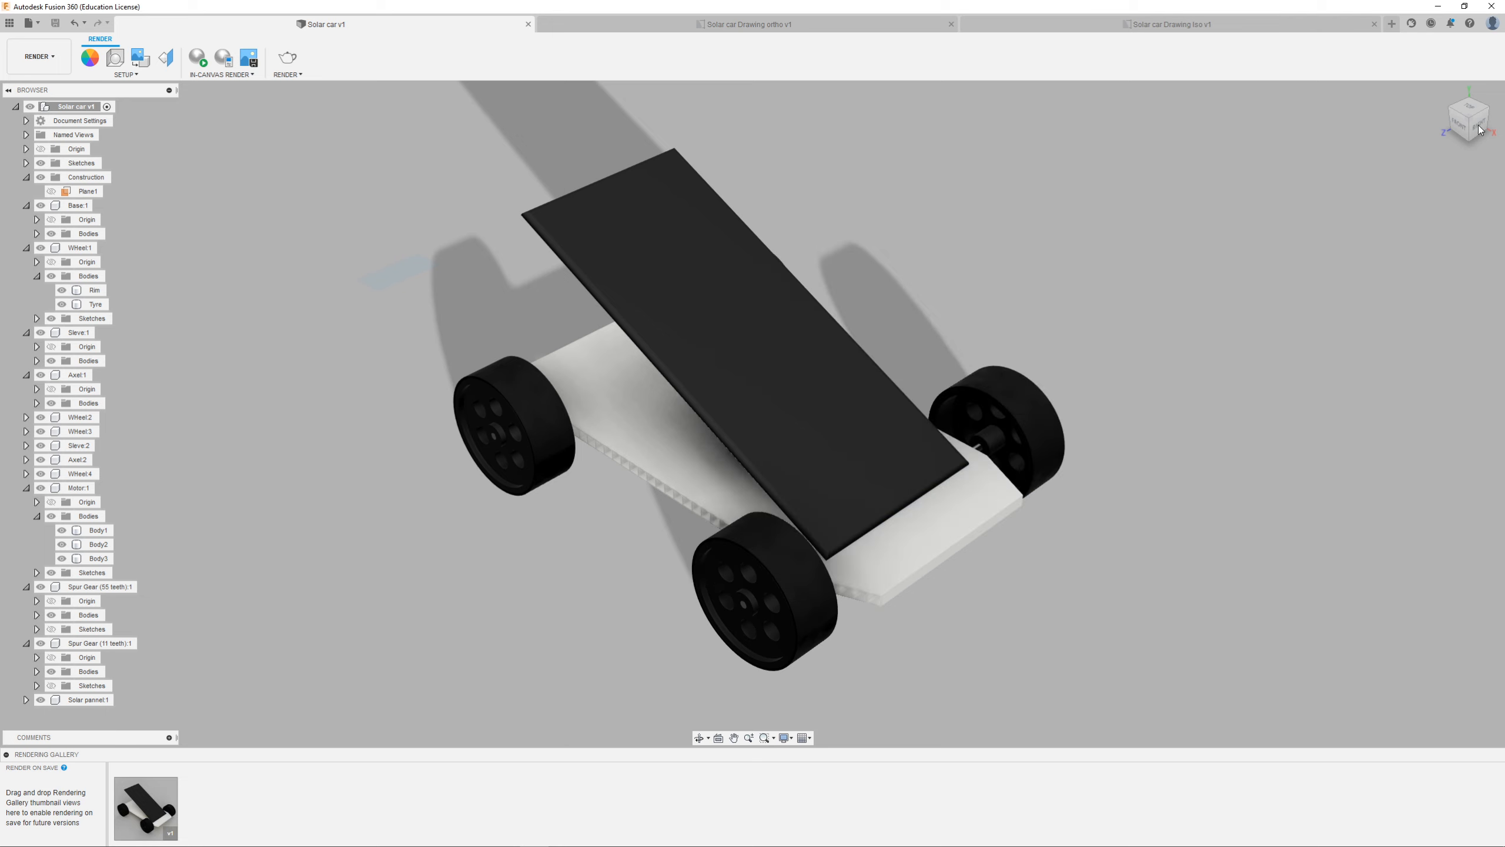
Step: Orient the camera to a corner view of the car that shows the motor and spur gears beside the solar panel
click(1486, 108)
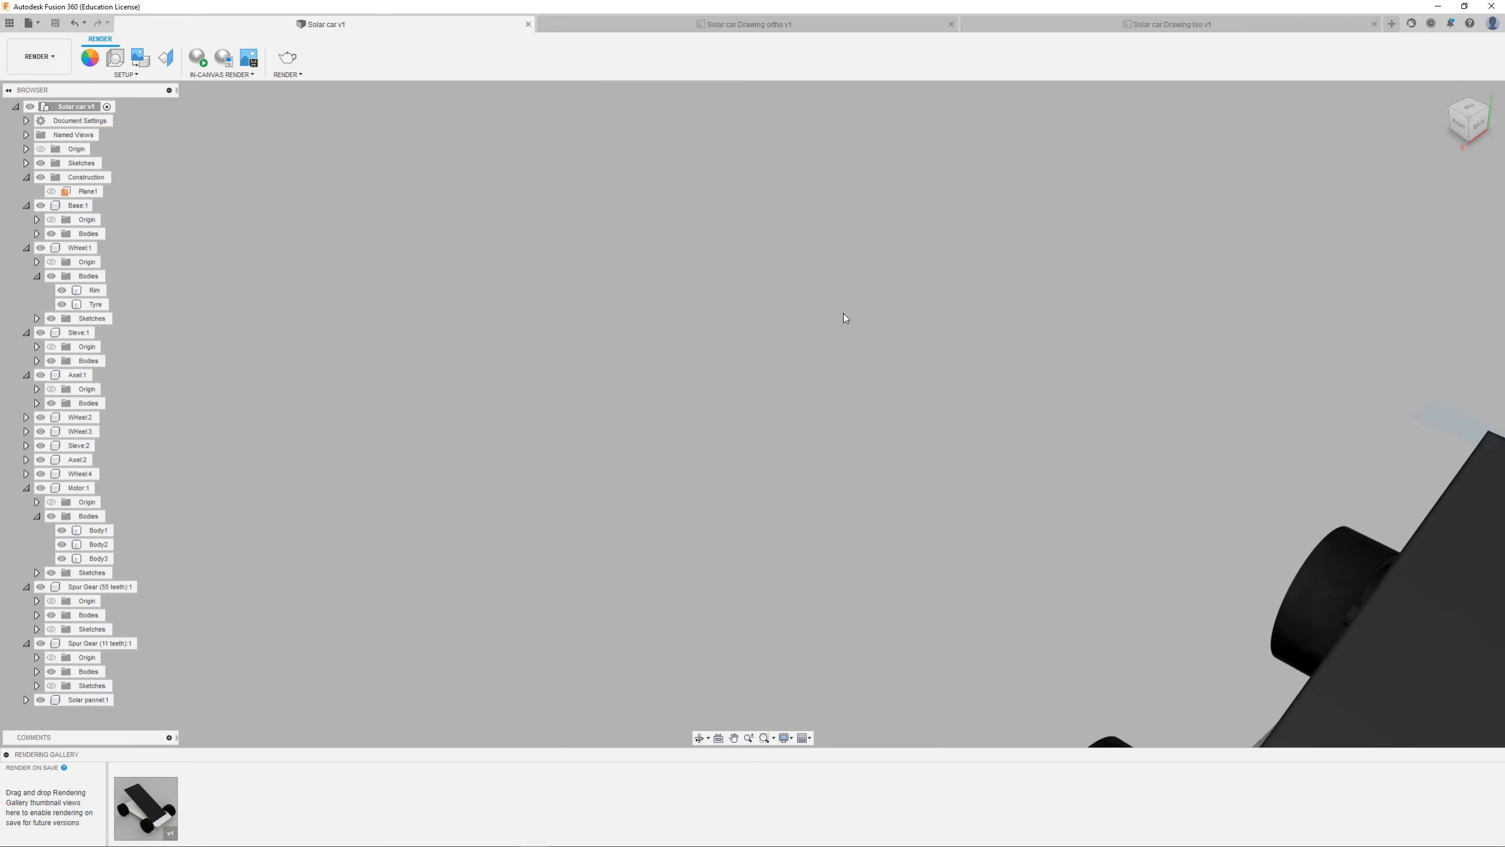
scroll(943, 644, up, 5)
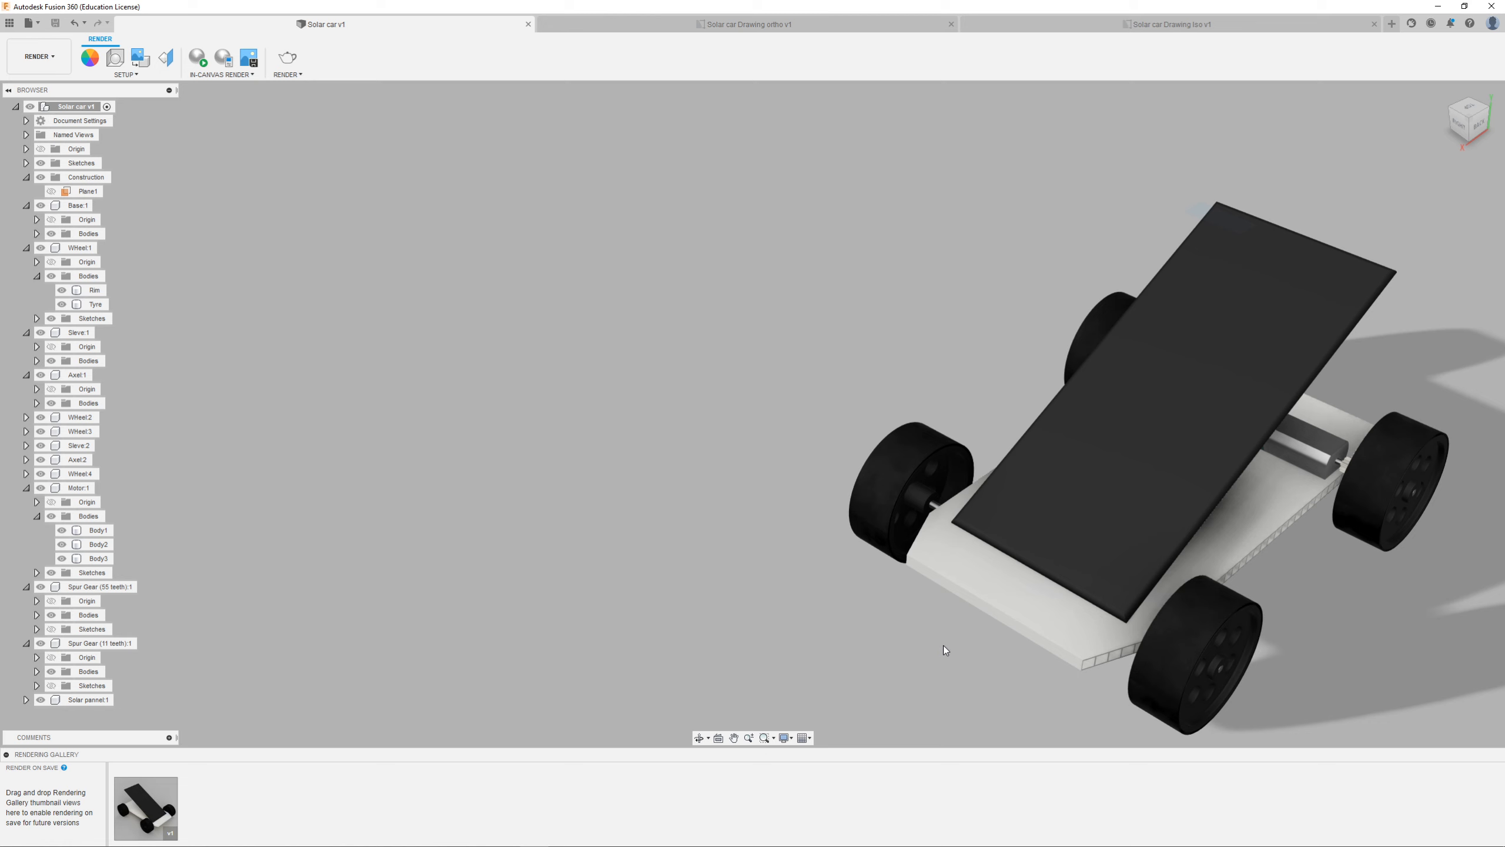
click(1489, 110)
drag(847, 536, 753, 287)
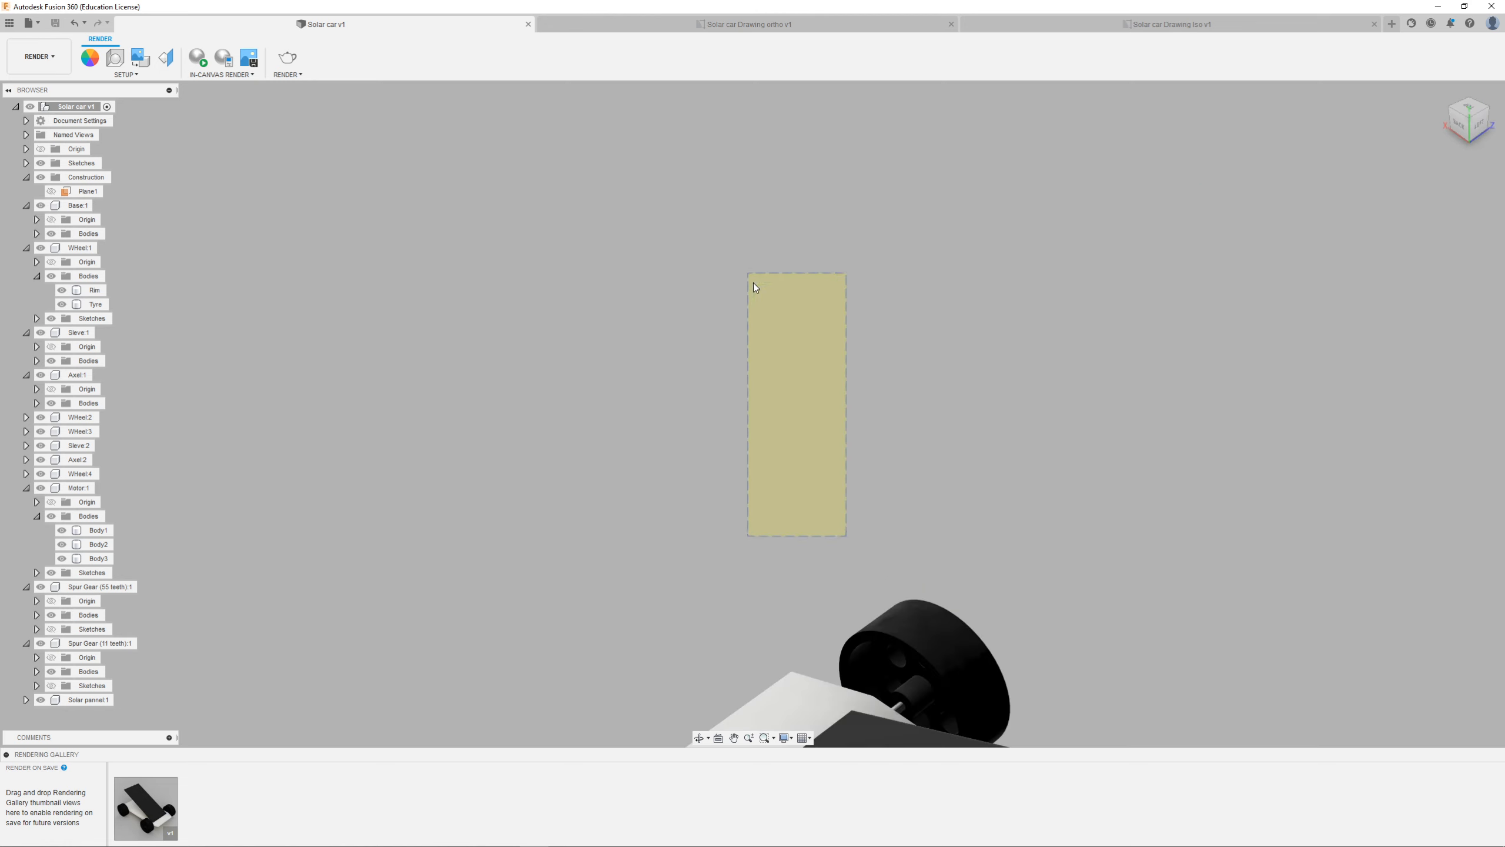
scroll(759, 322, down, 5)
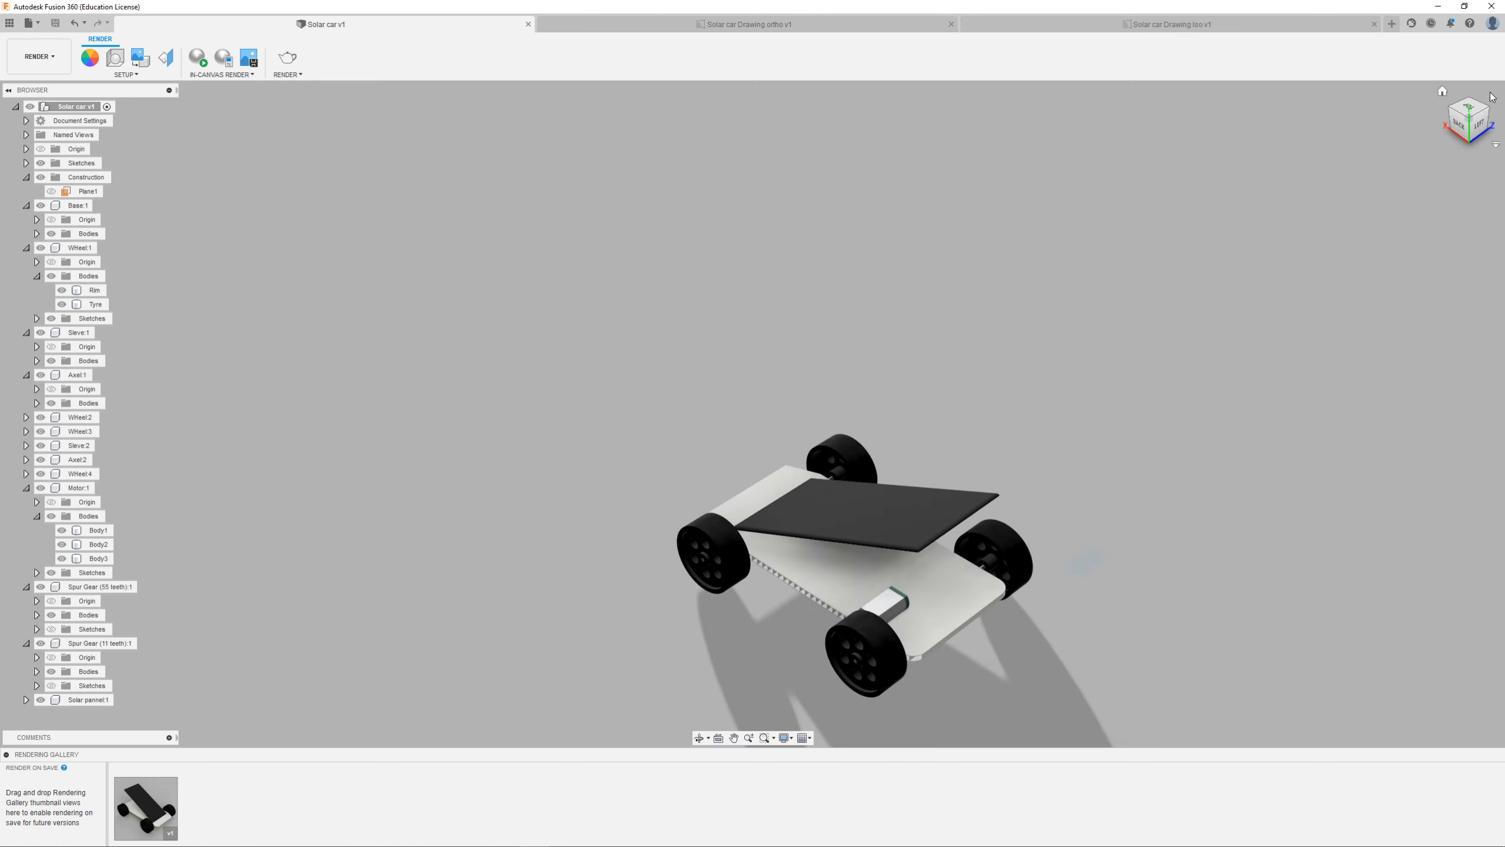
click(1487, 113)
scroll(356, 519, up, 5)
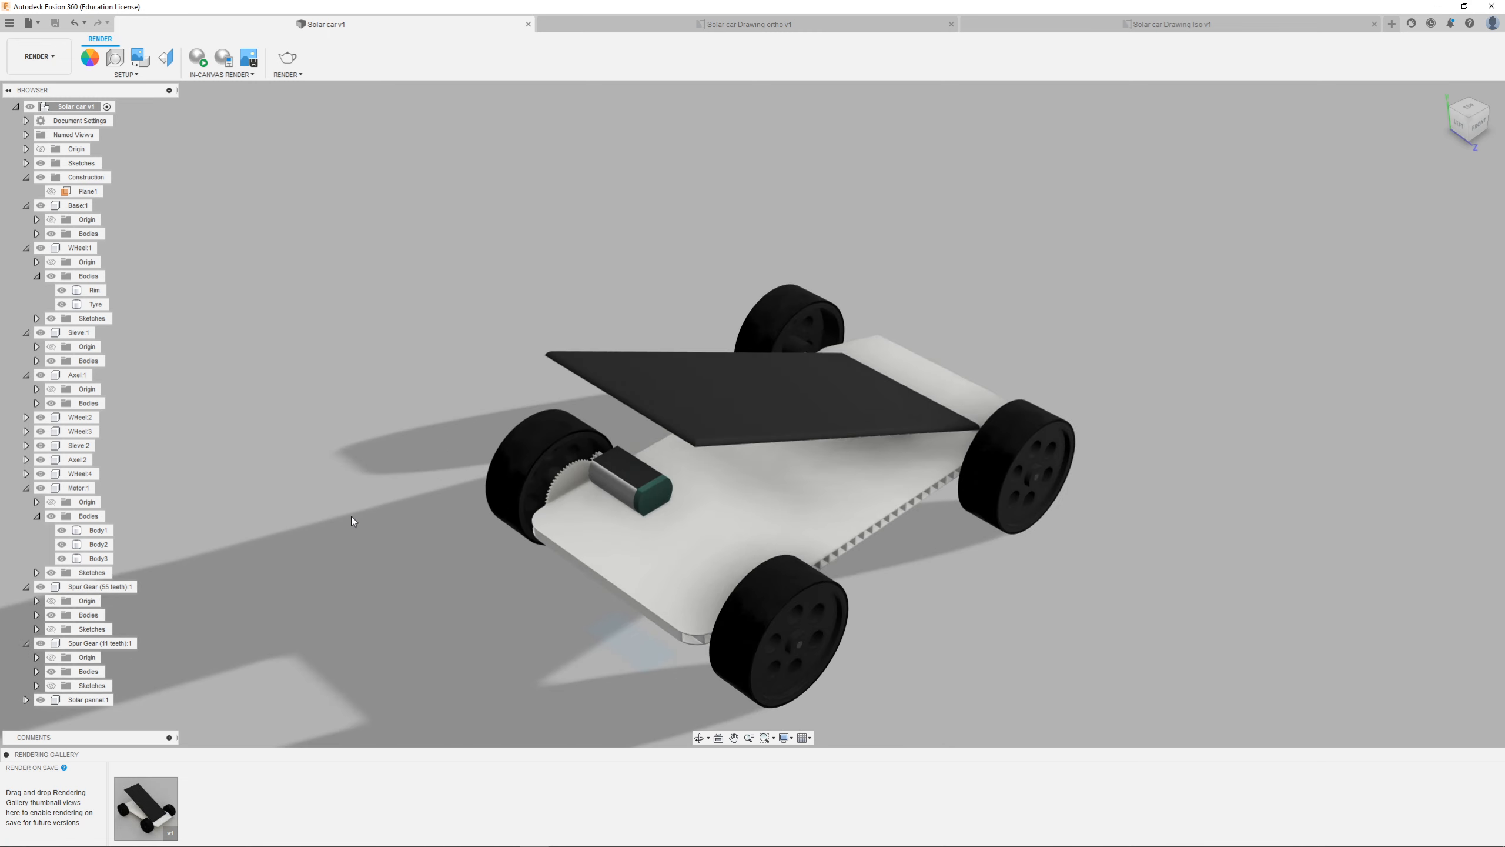
scroll(561, 537, up, 1)
middle_drag(629, 433, 562, 329)
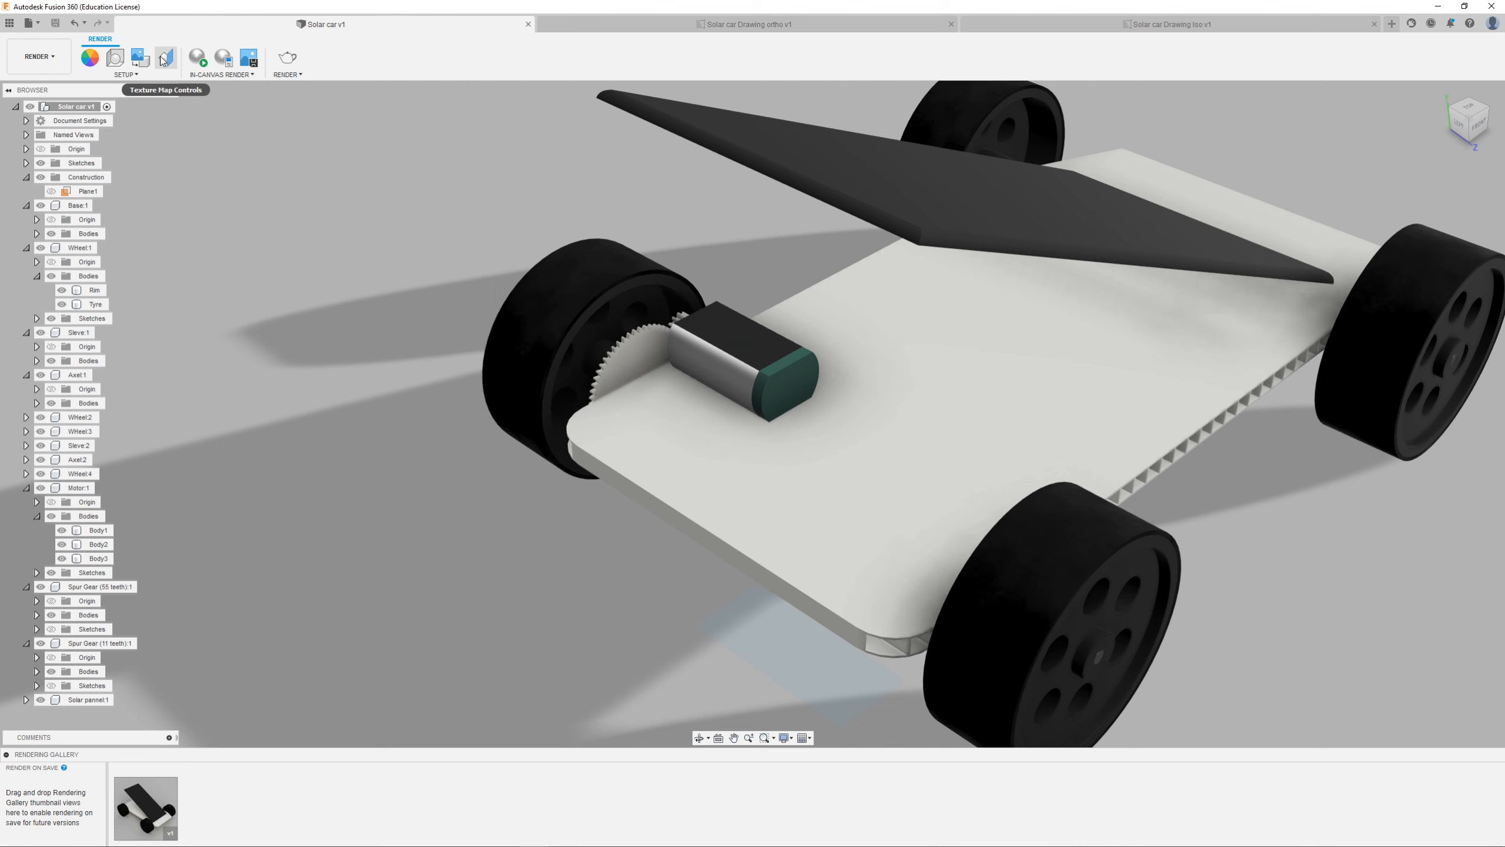
Step: Enable Flatten Ground and Reflections for the ground in the scene settings
click(112, 58)
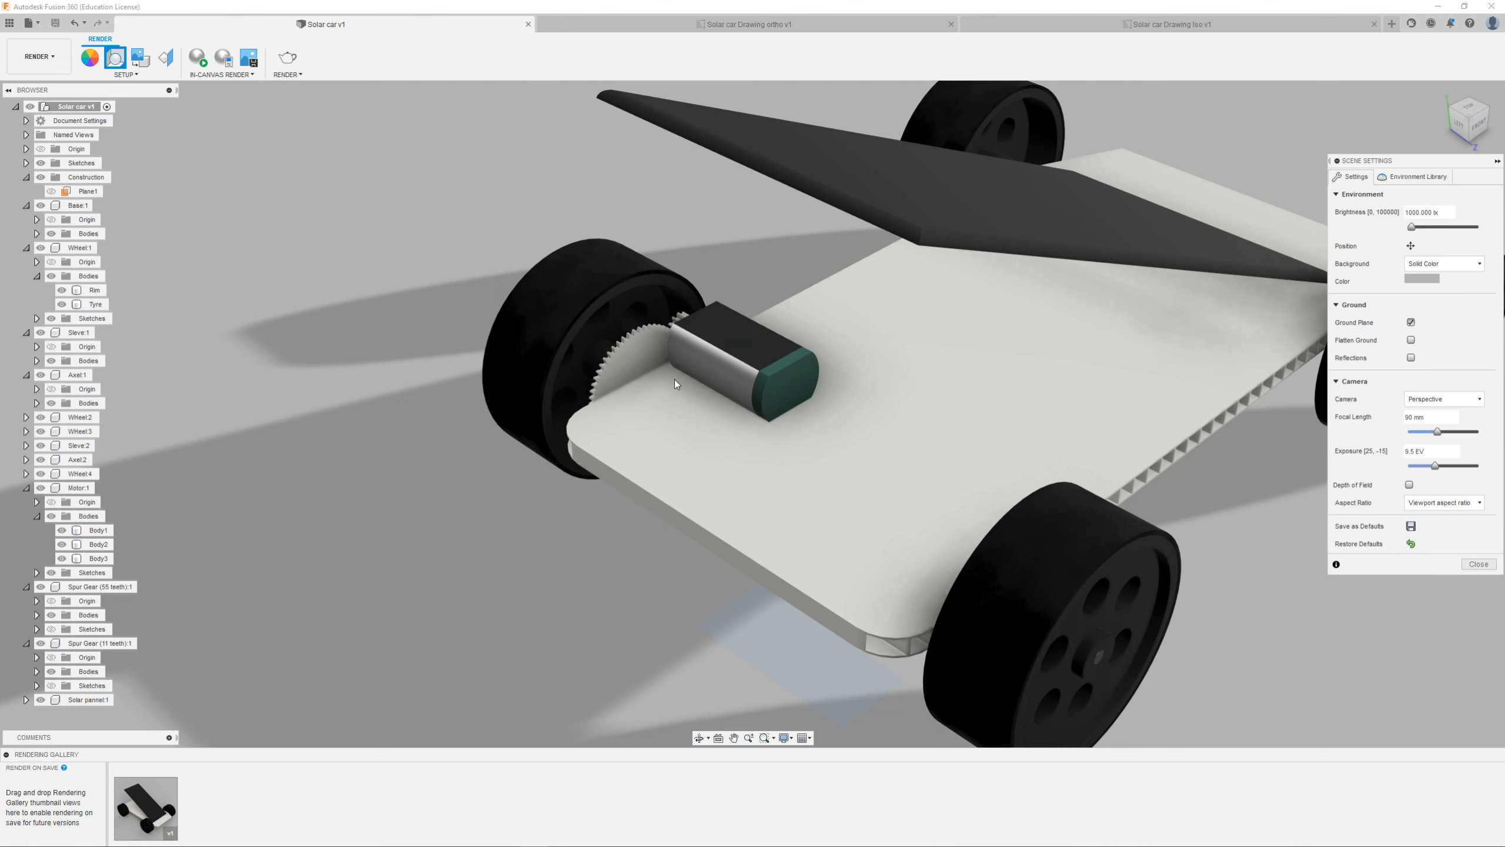
scroll(510, 452, down, 8)
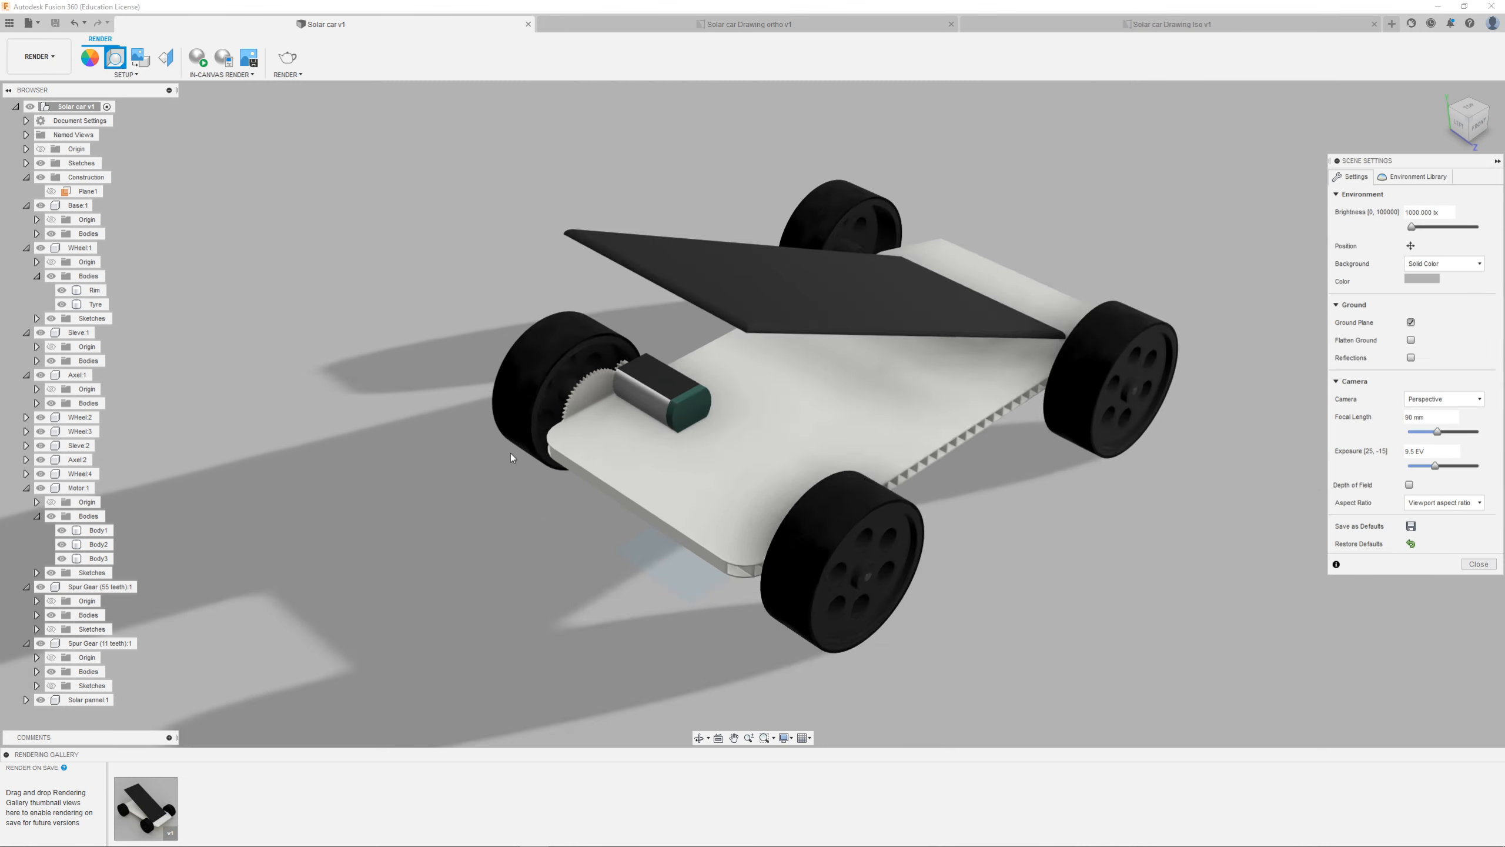
scroll(402, 474, up, 5)
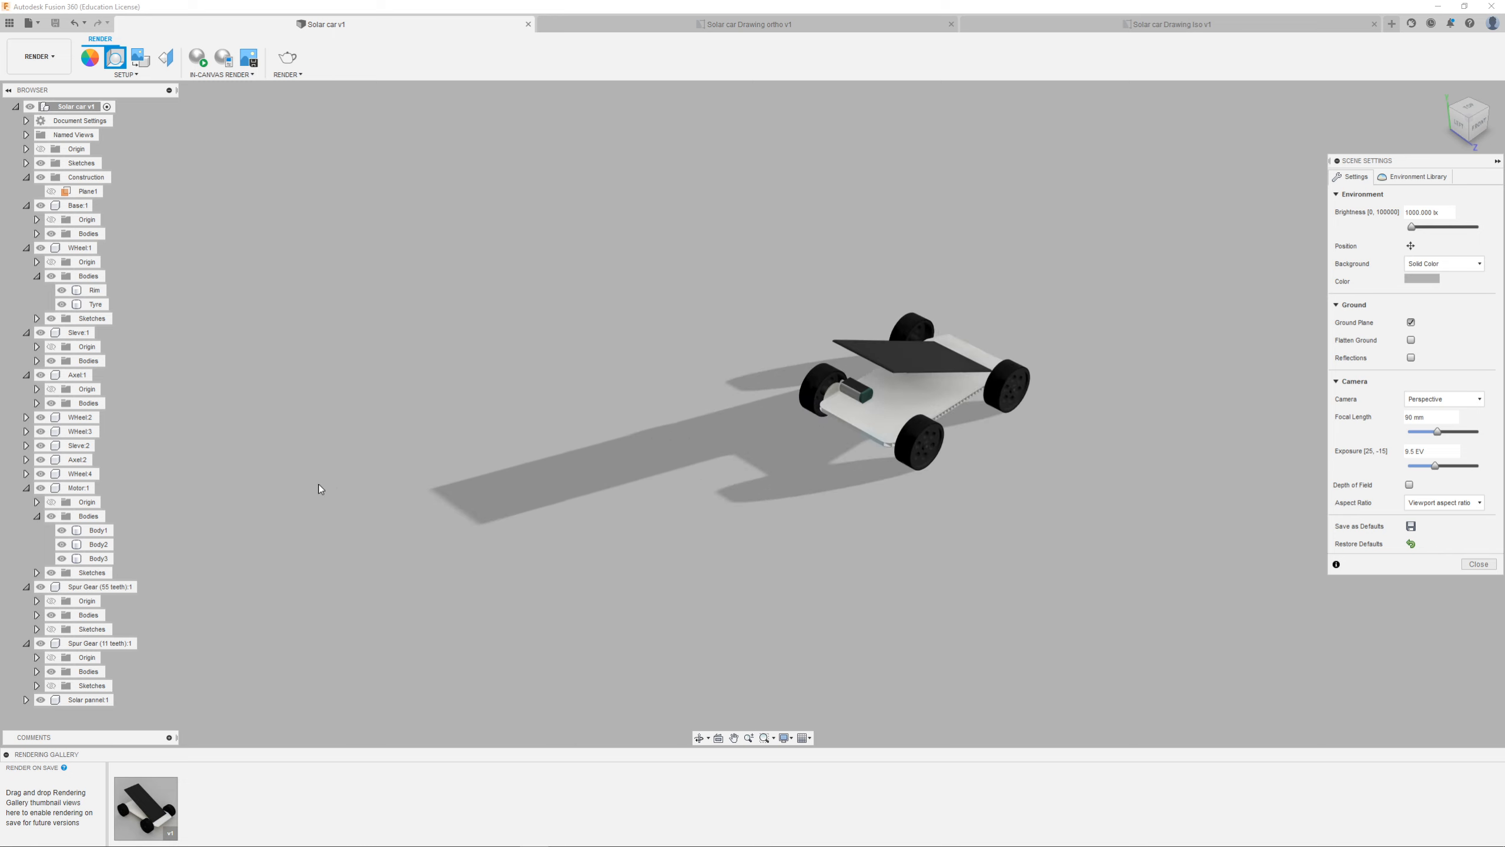
scroll(1055, 558, up, 2)
click(1411, 340)
click(1411, 357)
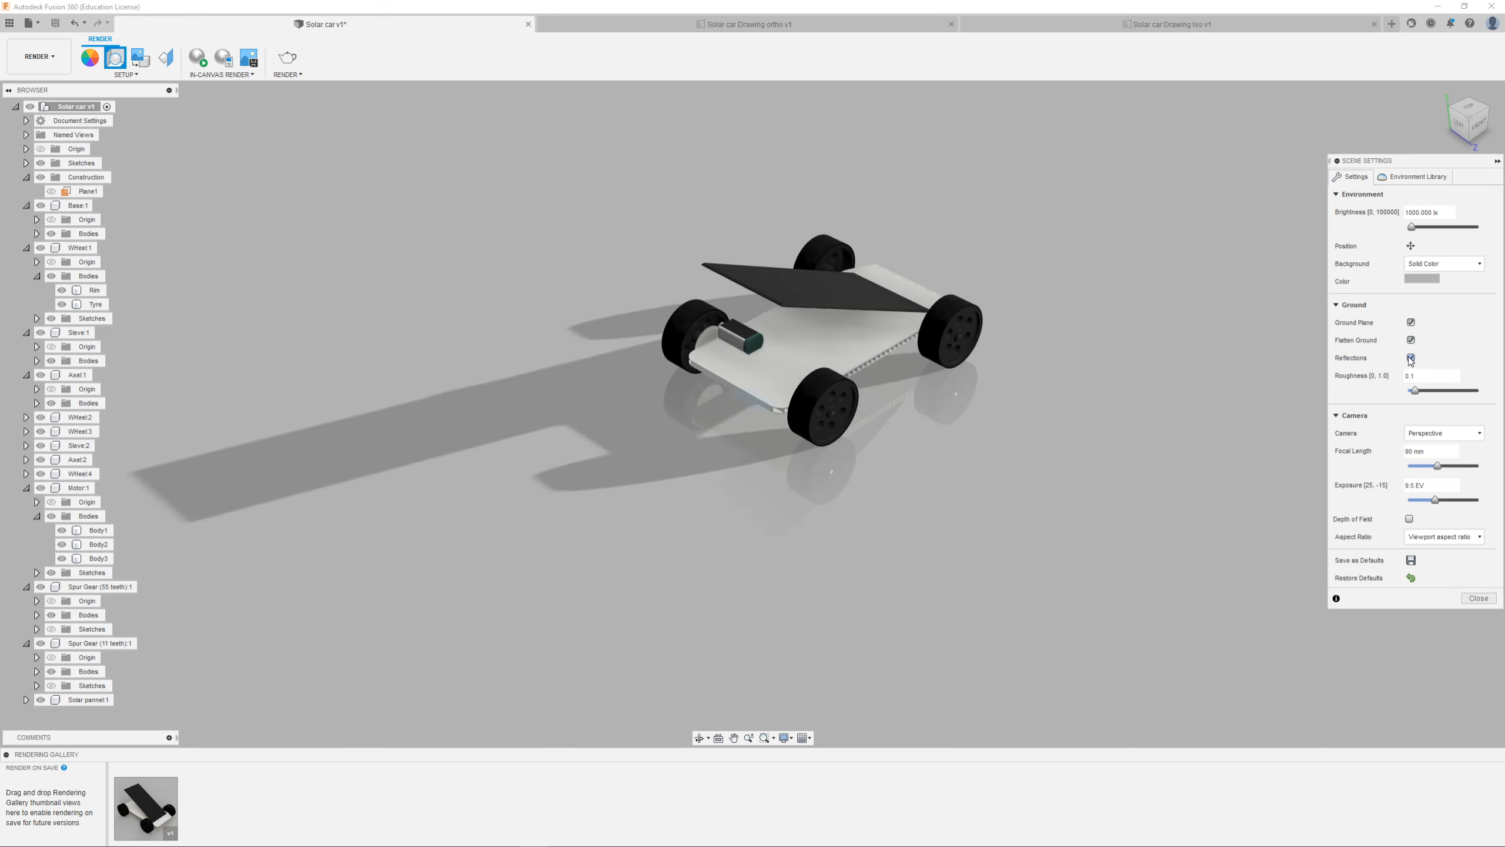
scroll(743, 346, up, 5)
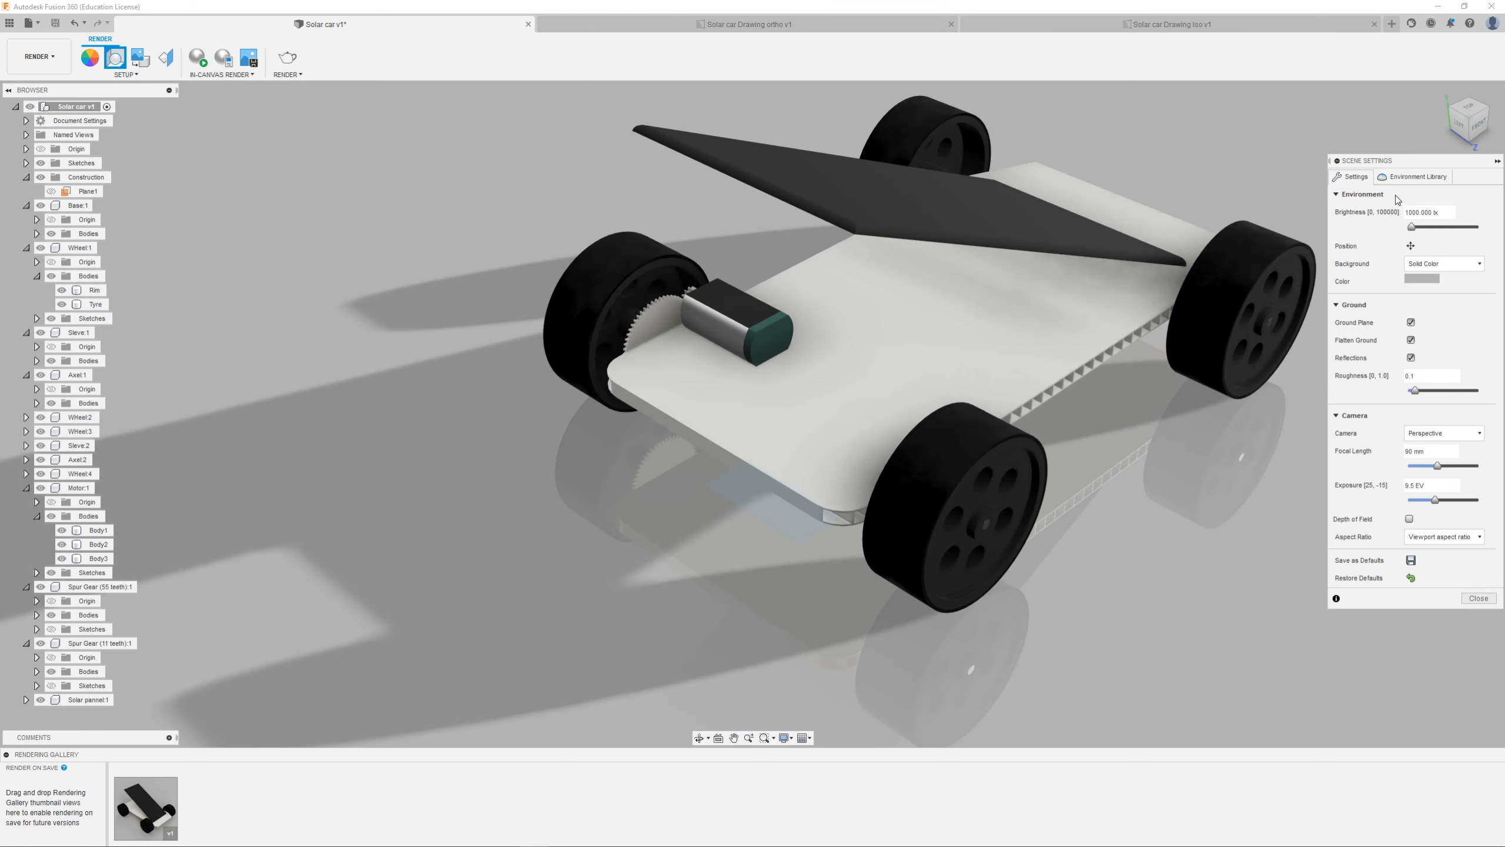
Step: Browse the environment library and apply the Skylight environment to the scene
click(1415, 177)
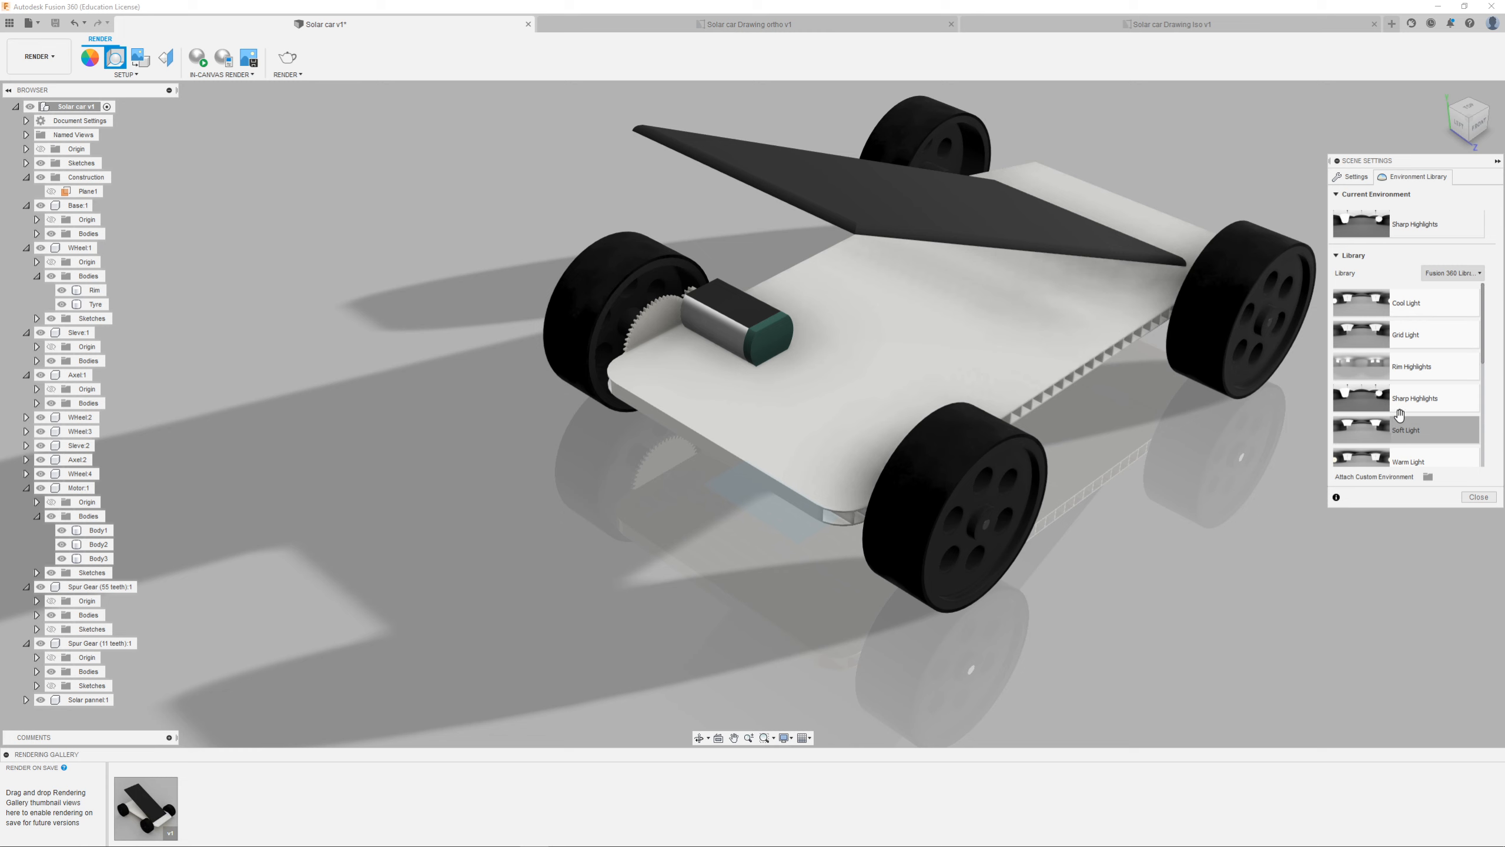
scroll(1404, 427, down, 5)
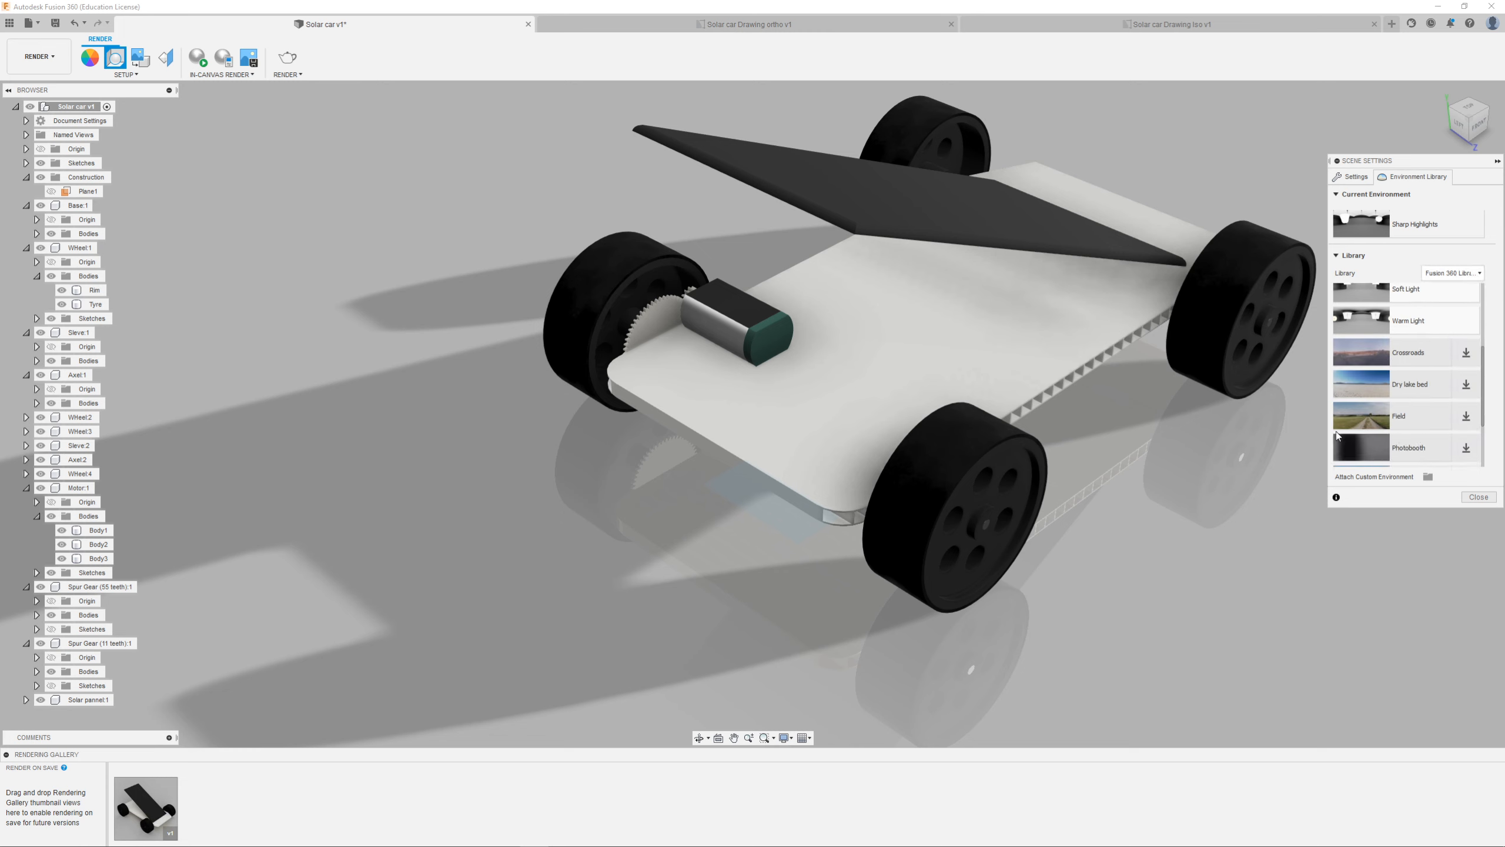
scroll(1402, 441, down, 3)
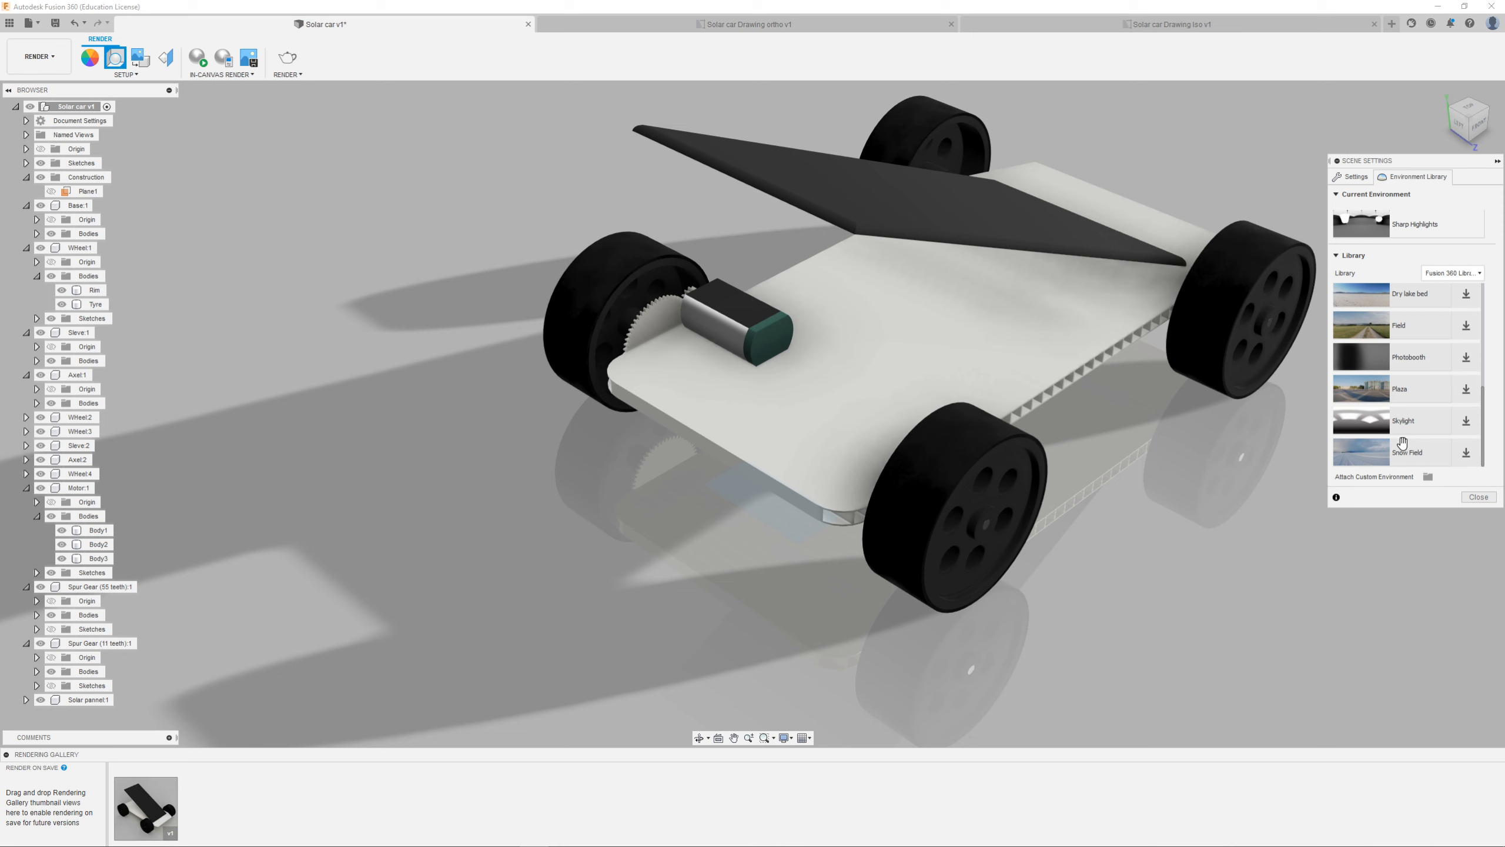
scroll(1403, 443, up, 8)
scroll(1402, 443, down, 8)
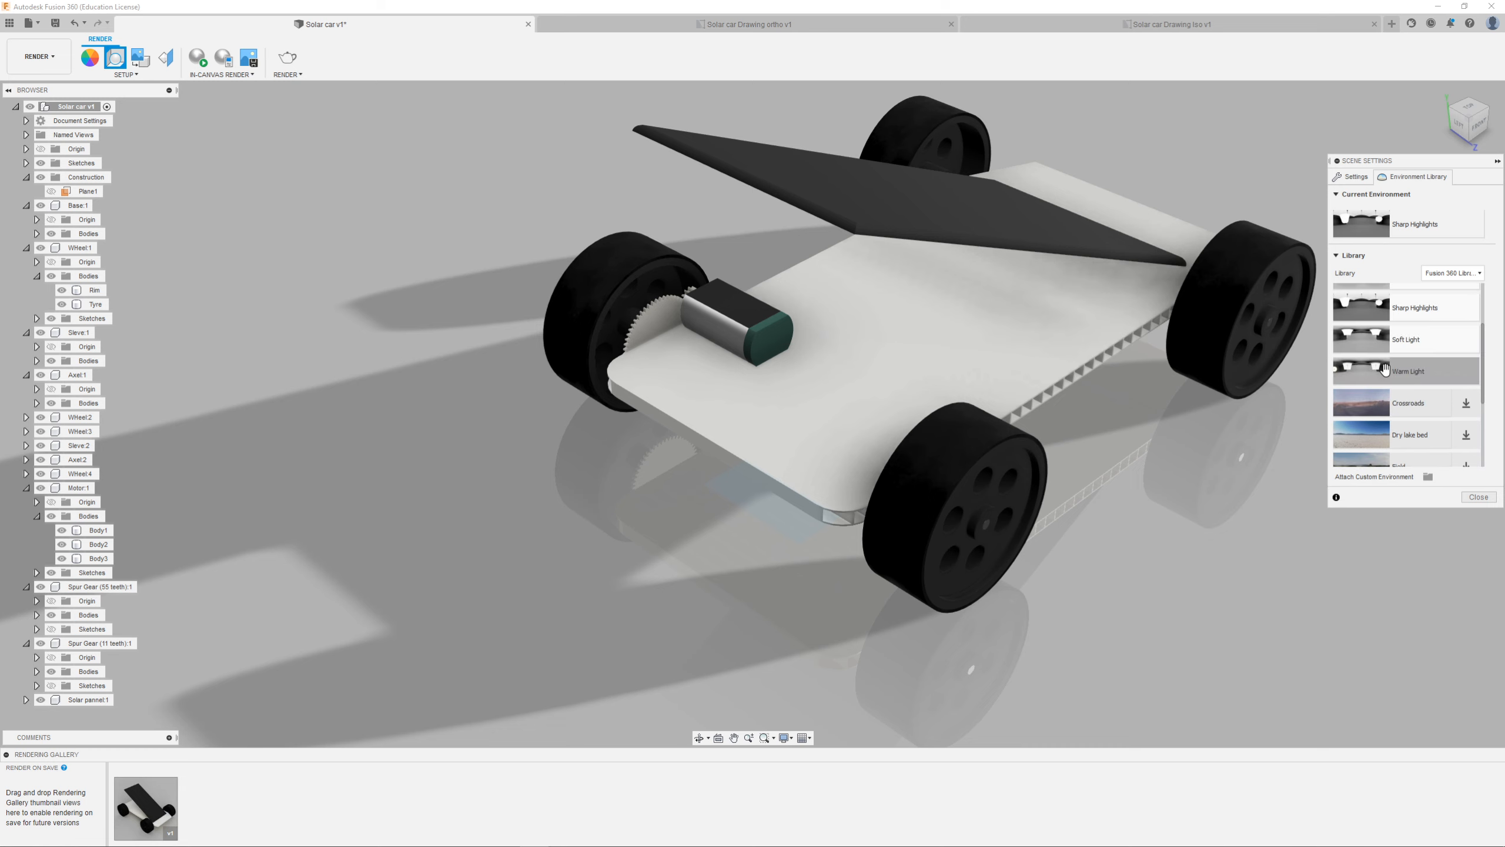
drag(1420, 412, 1409, 226)
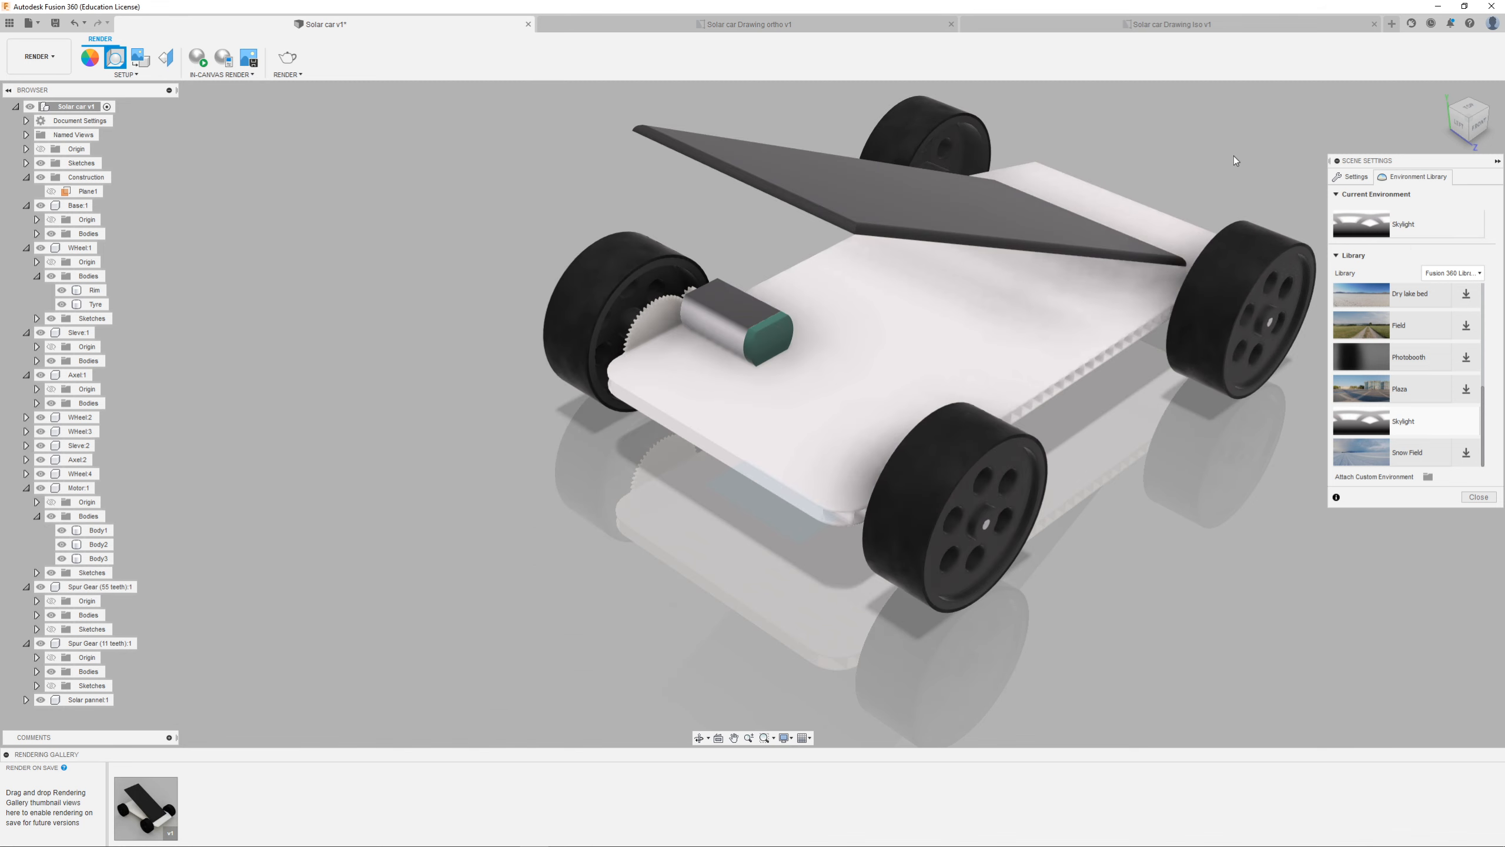
Step: Frame the whole car and render the Skylight scene with the local renderer at Standard (50) quality
scroll(677, 560, down, 5)
scroll(767, 490, up, 4)
scroll(749, 272, up, 3)
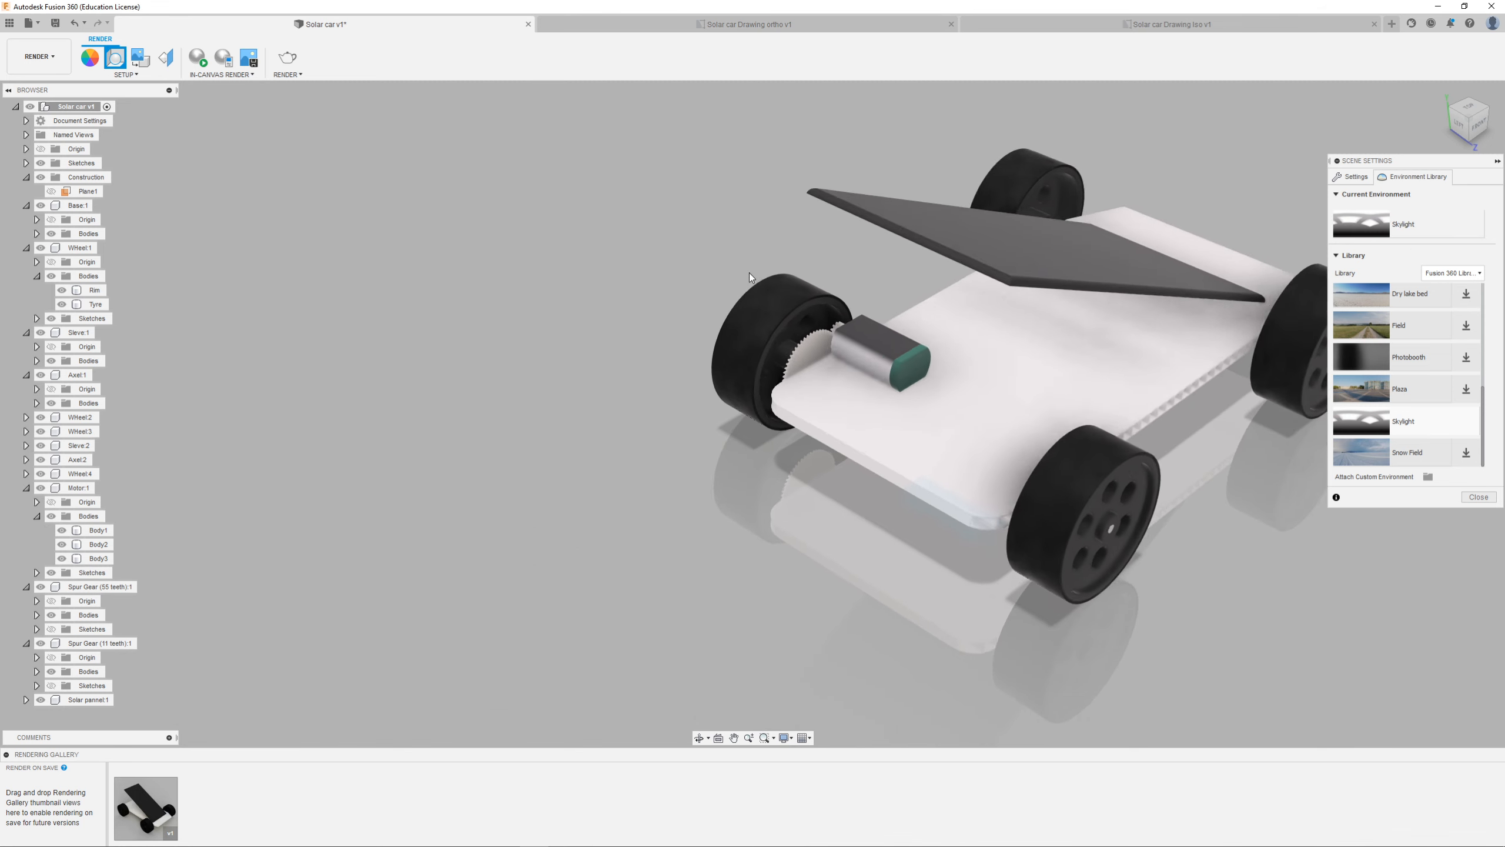
scroll(501, 484, down, 4)
scroll(859, 530, up, 2)
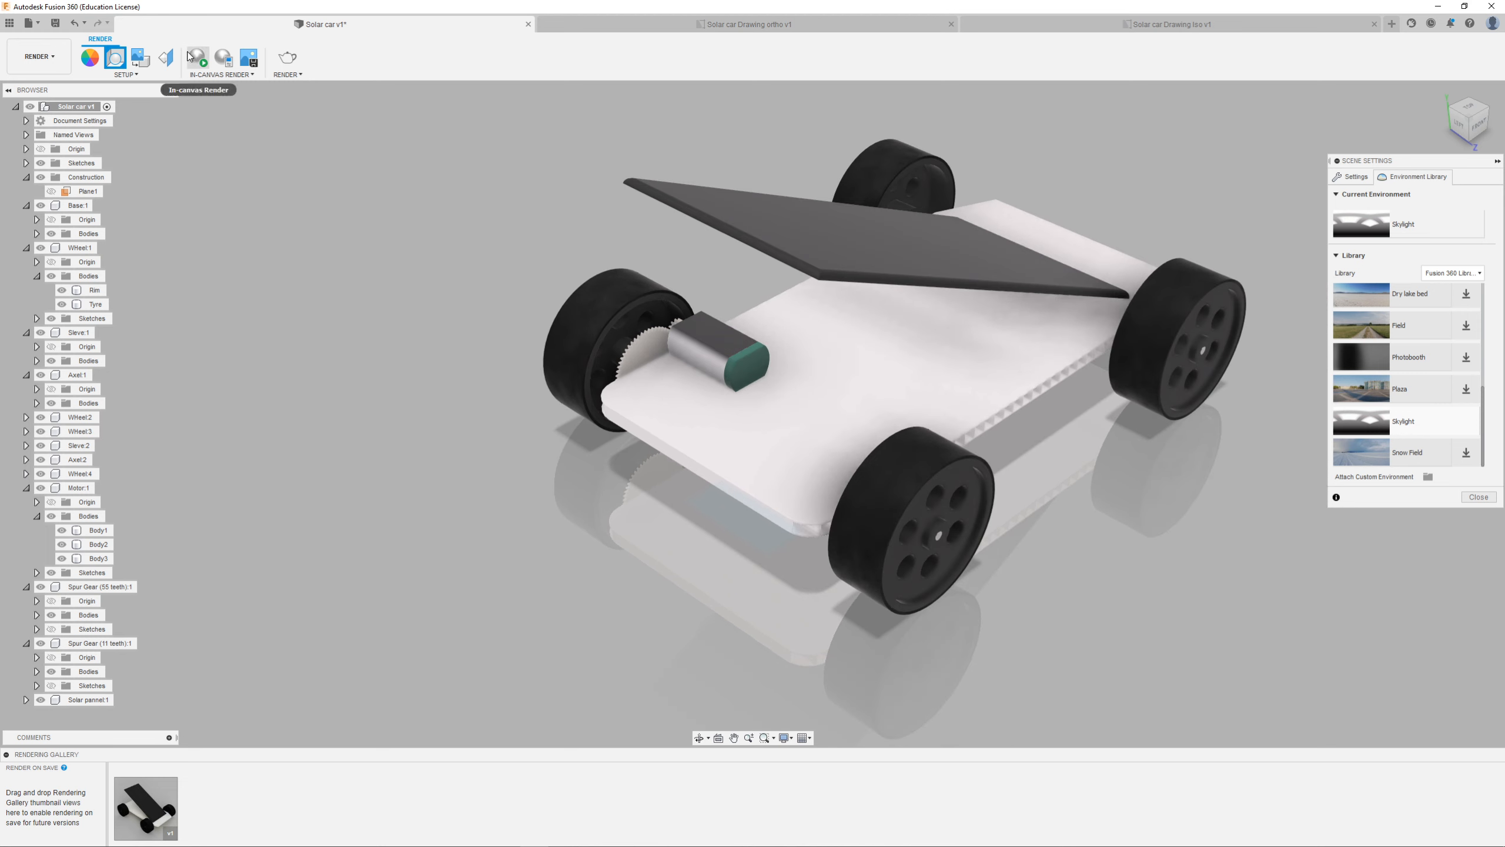
click(296, 62)
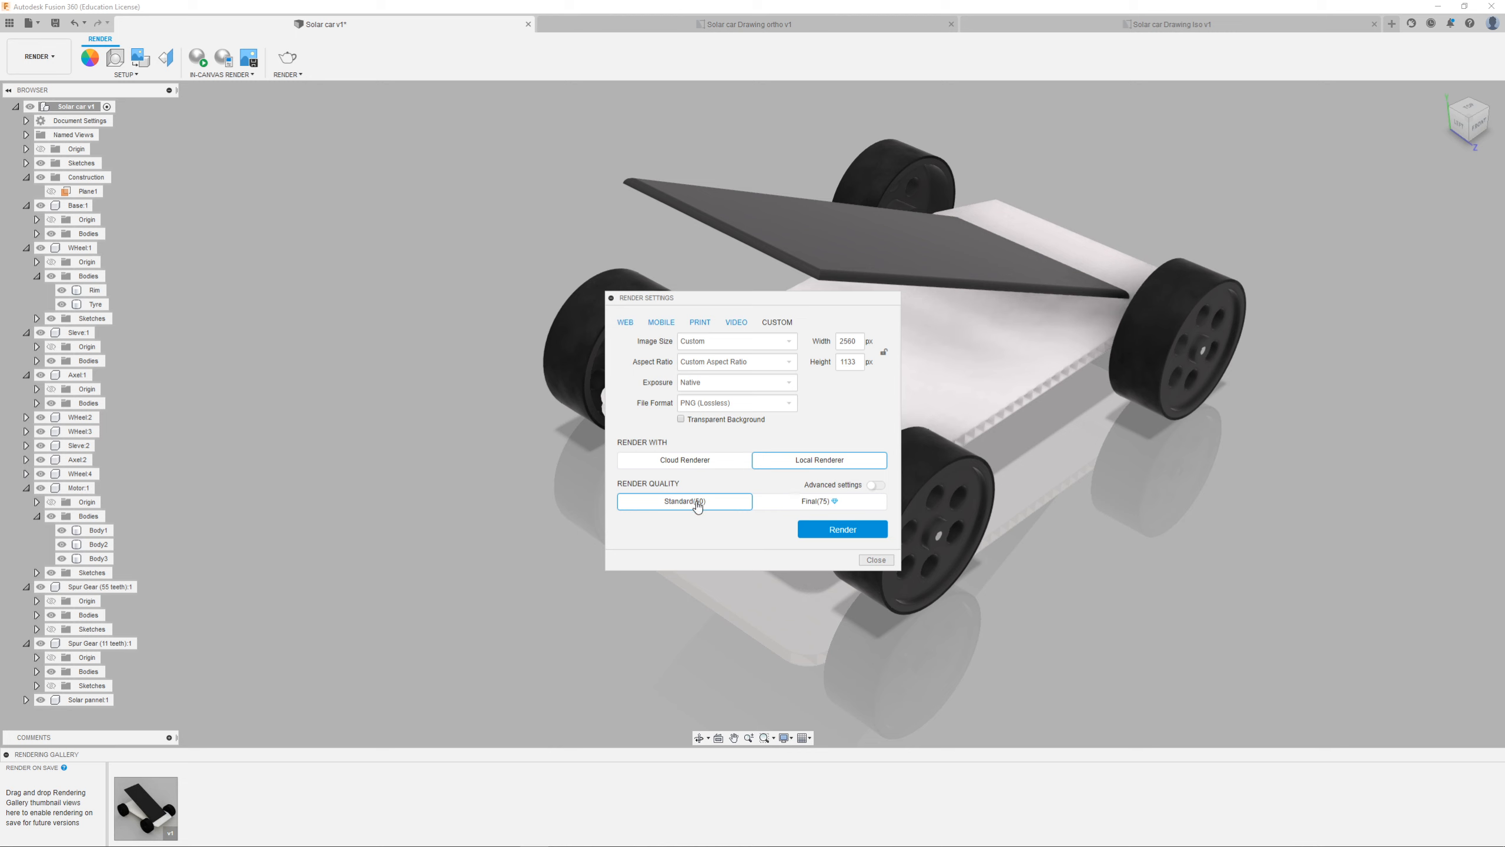
click(843, 530)
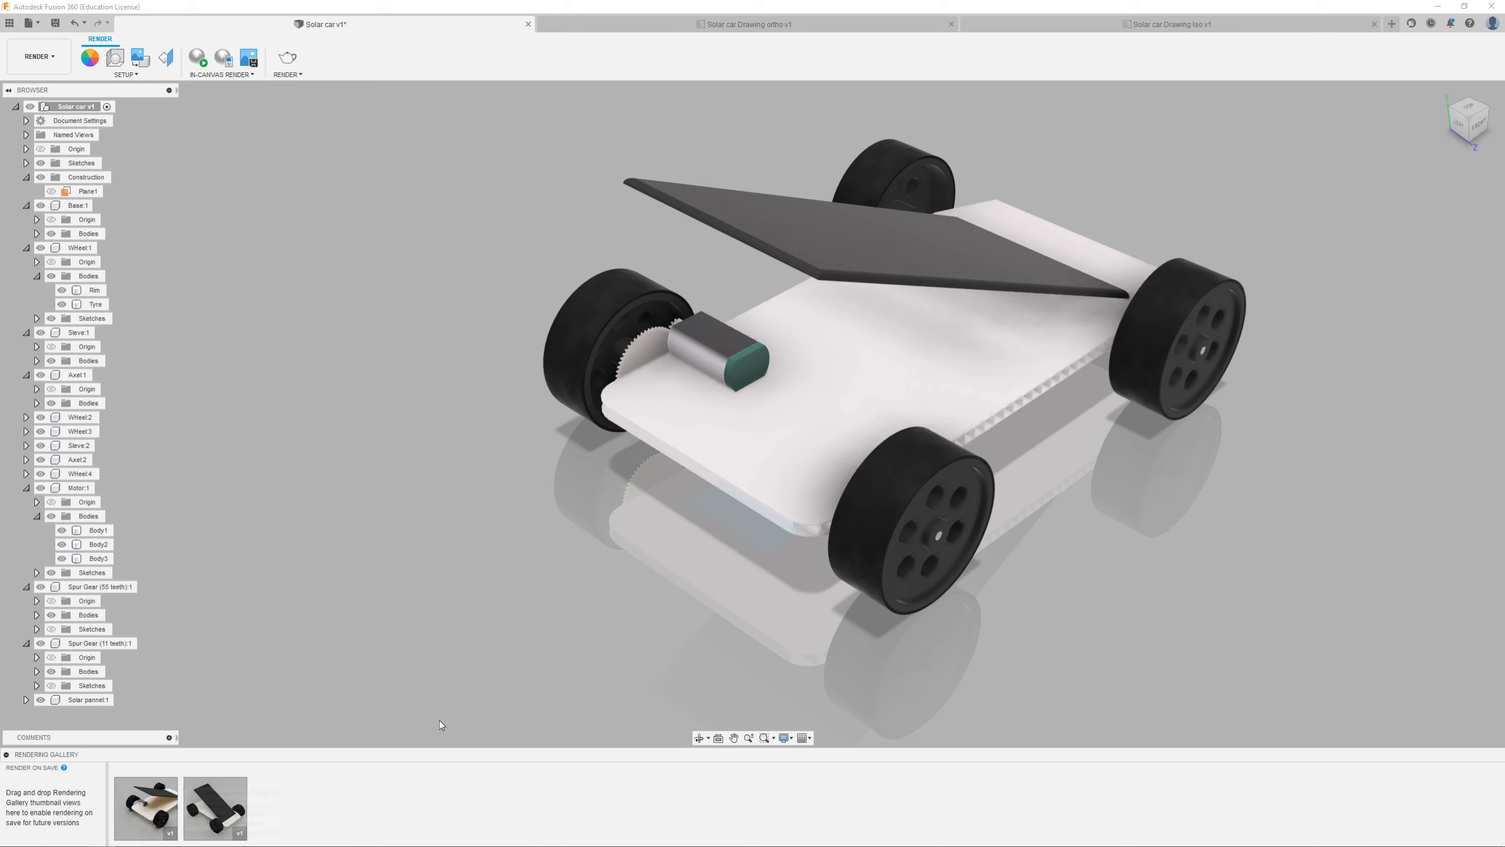
Step: Examine the newest rendering from the gallery in an enlarged preview window
click(146, 808)
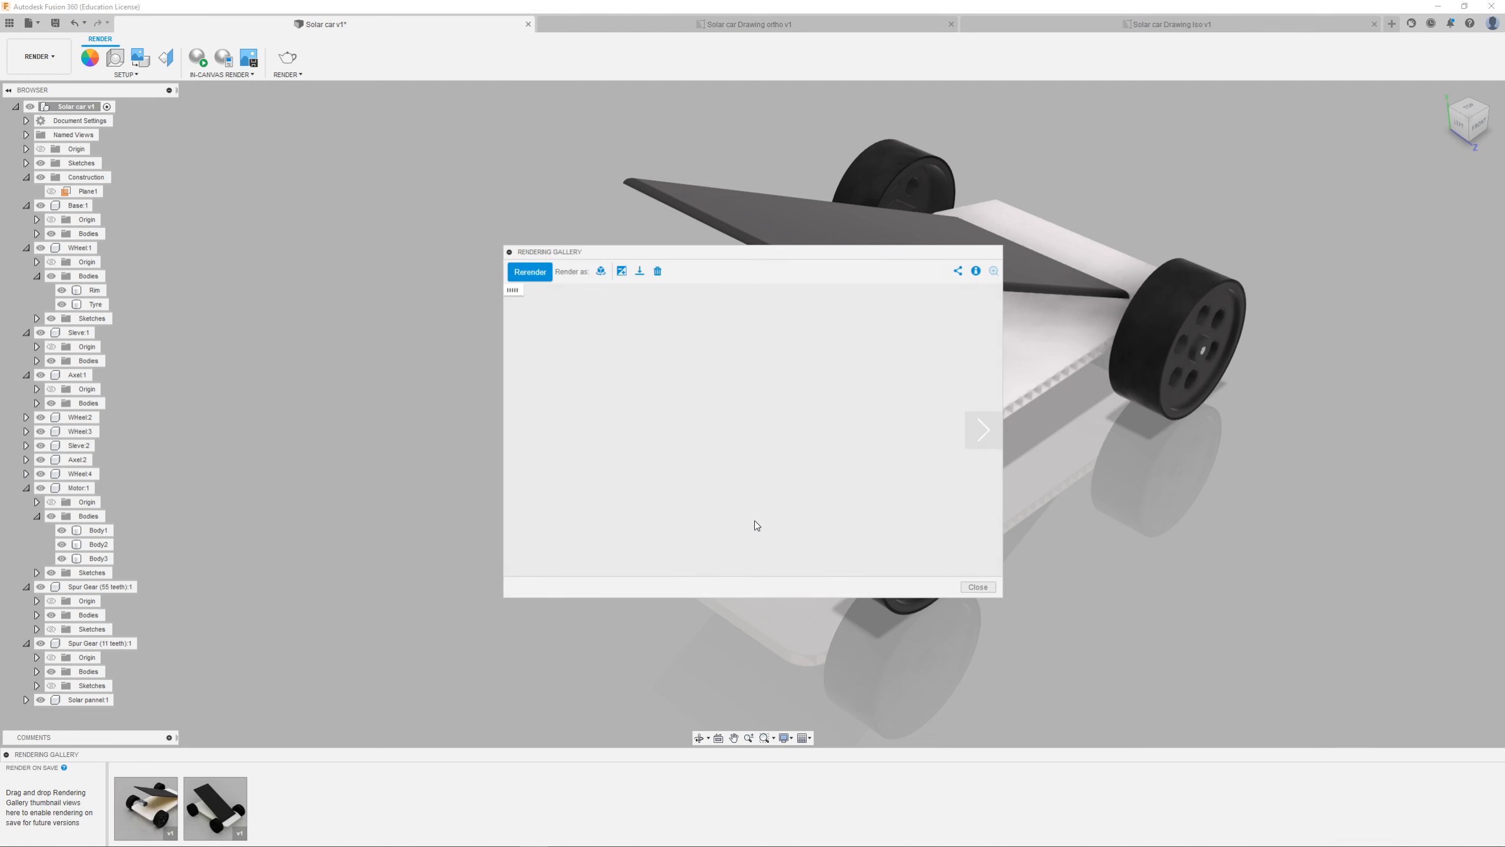
drag(785, 256, 612, 178)
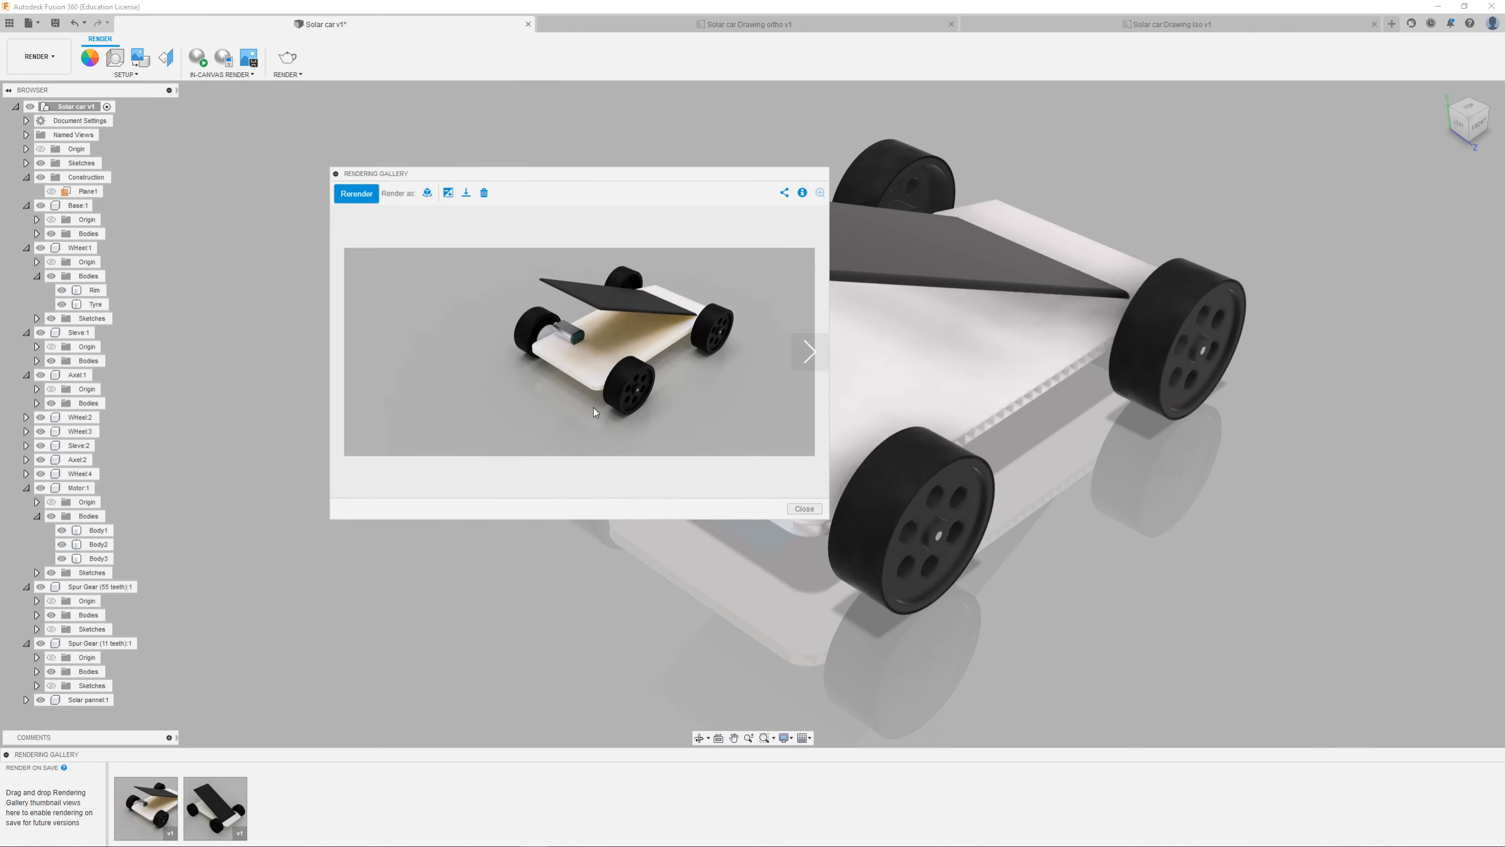
drag(828, 517, 1222, 772)
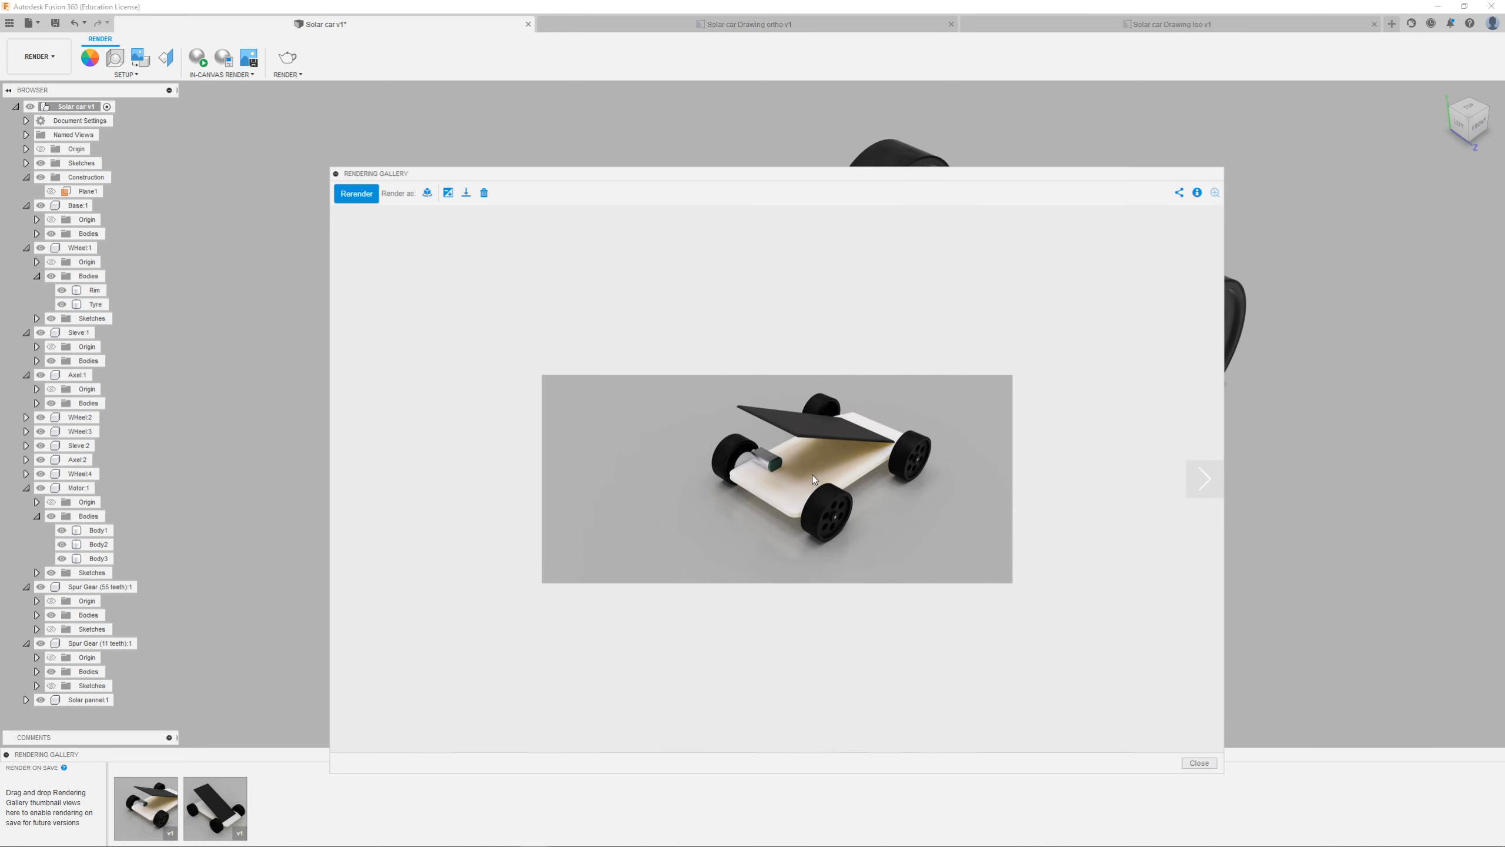
drag(881, 177, 775, 192)
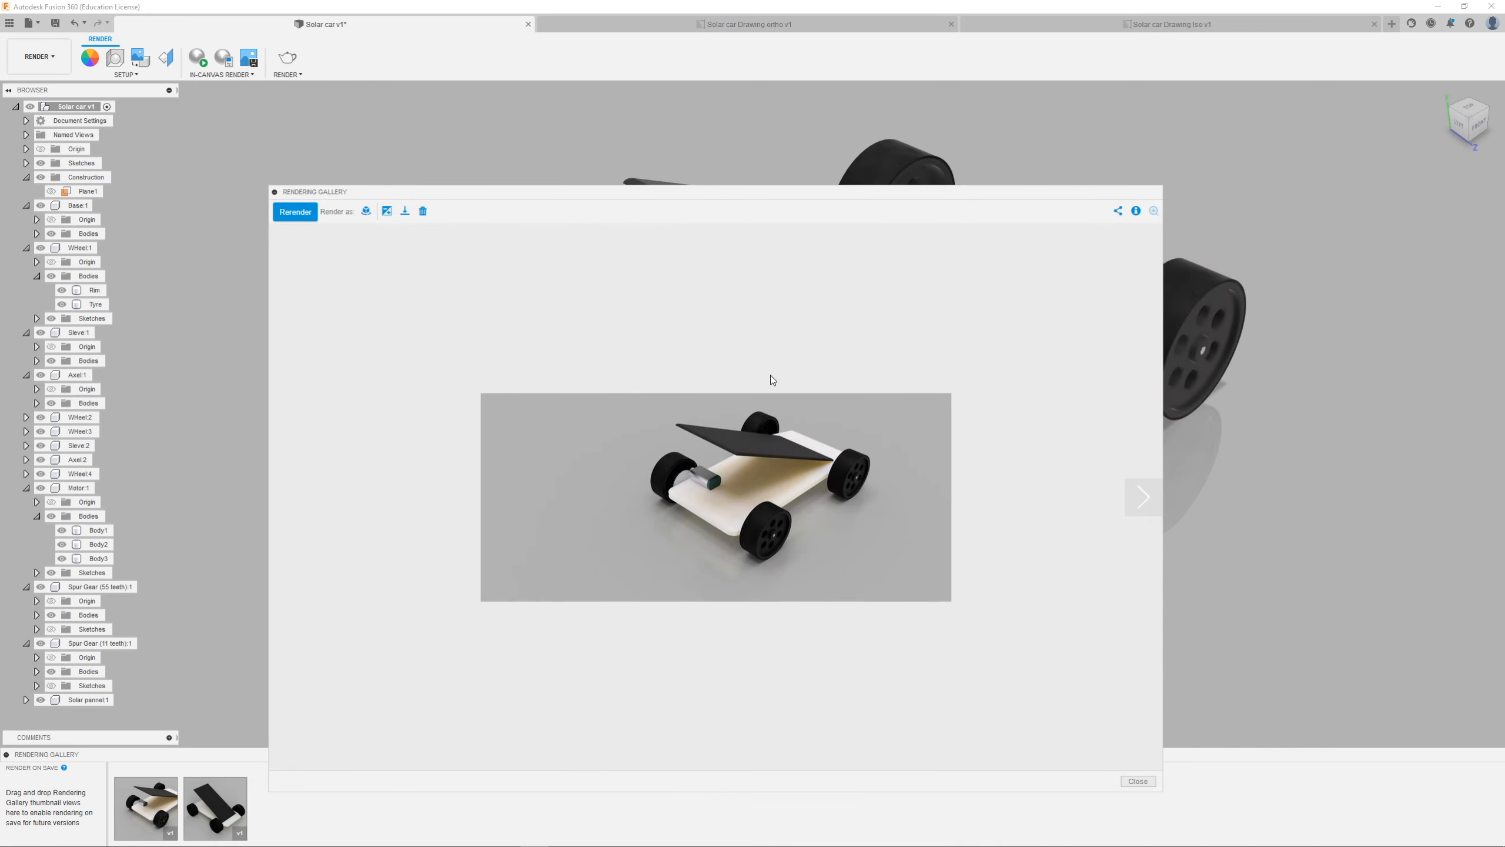
Step: Close the enlarged rendering preview and return the solar car model to the Design workspace
drag(793, 192, 738, 139)
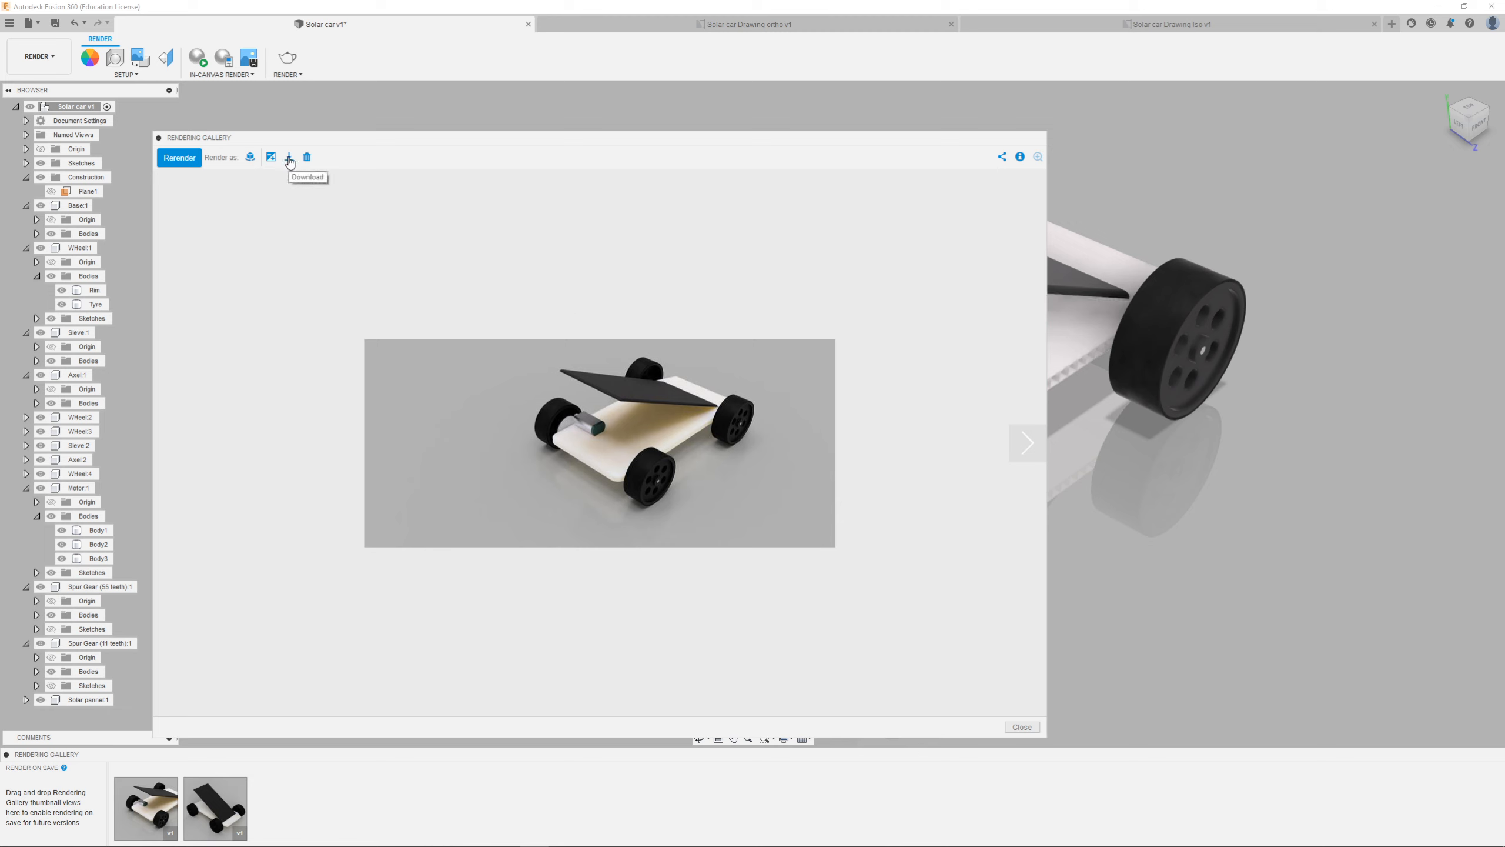
click(1022, 727)
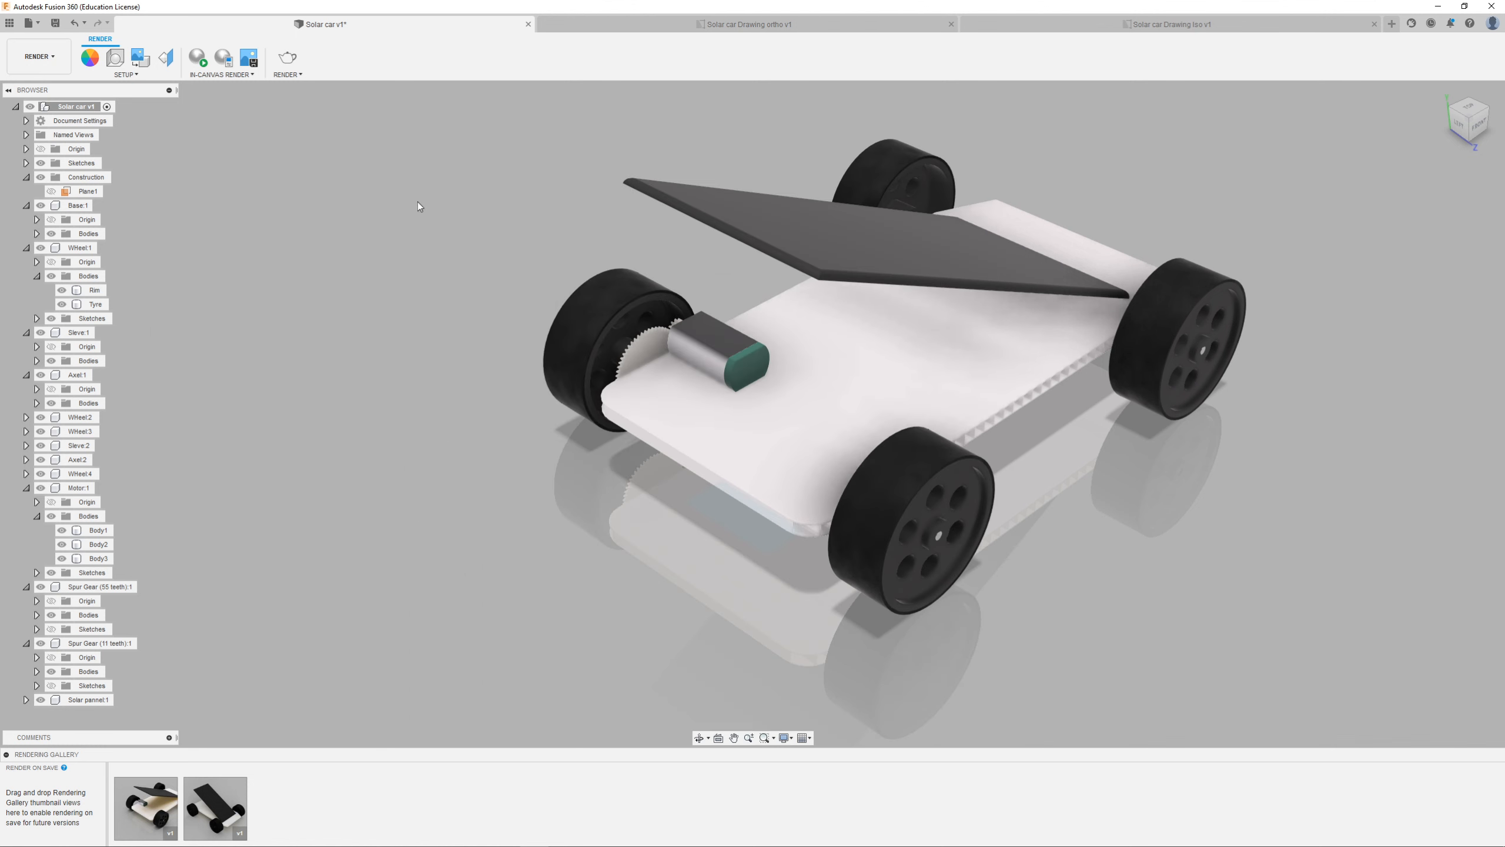
click(59, 56)
click(26, 85)
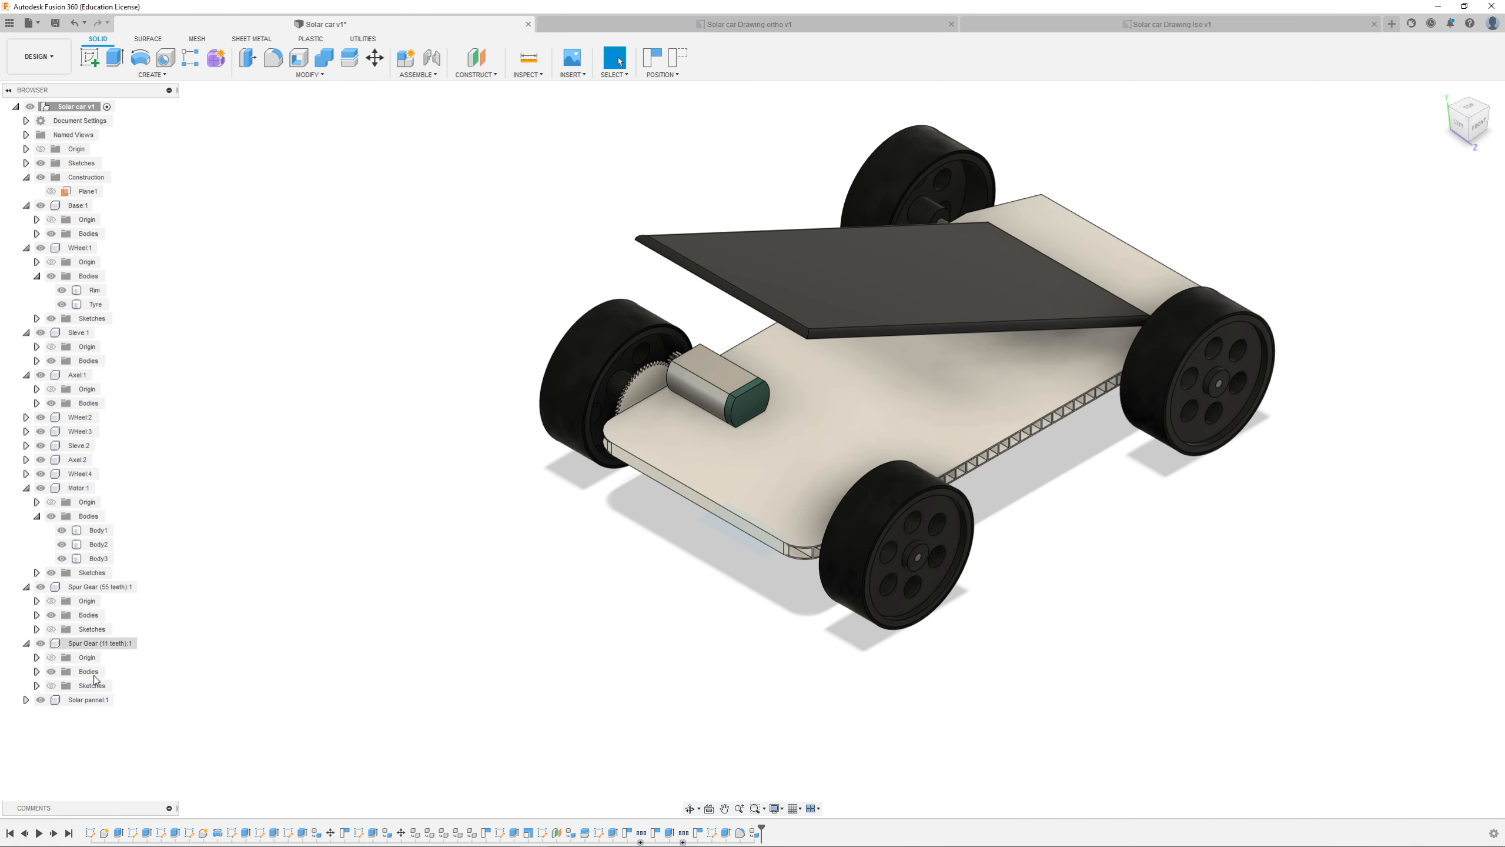
Step: Examine the finished solar car from several sides, including the gears and motor, the wheels and the tilted solar panel
scroll(738, 460, up, 5)
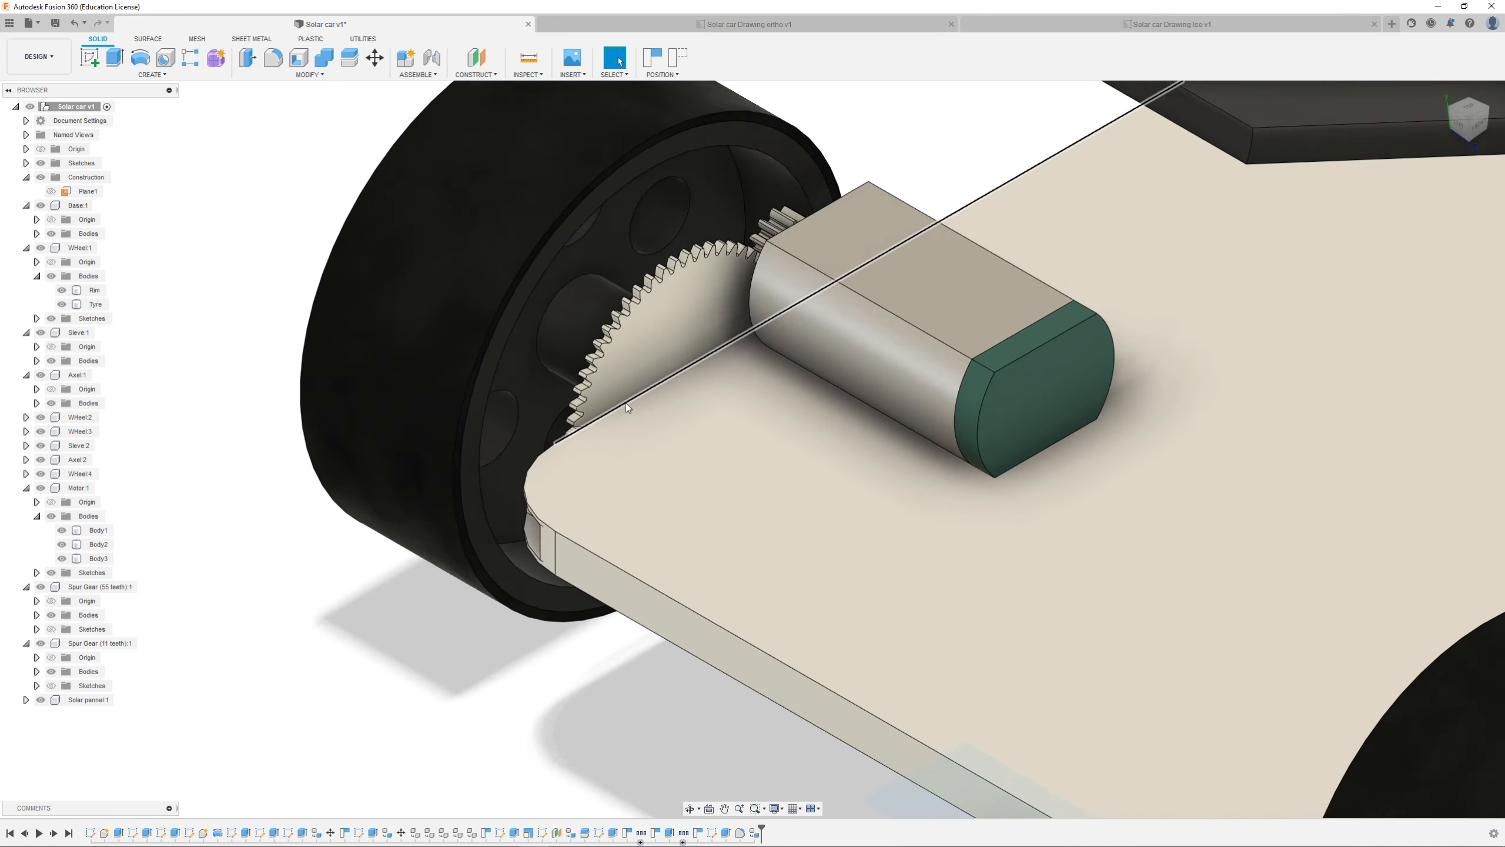
scroll(711, 433, down, 4)
scroll(695, 414, up, 3)
scroll(695, 415, down, 3)
shift+middle_drag(743, 461, 635, 469)
scroll(635, 469, down, 3)
shift+middle_drag(812, 522, 706, 571)
scroll(585, 497, up, 3)
shift+middle_drag(430, 544, 834, 482)
scroll(832, 477, down, 3)
scroll(399, 587, up, 2)
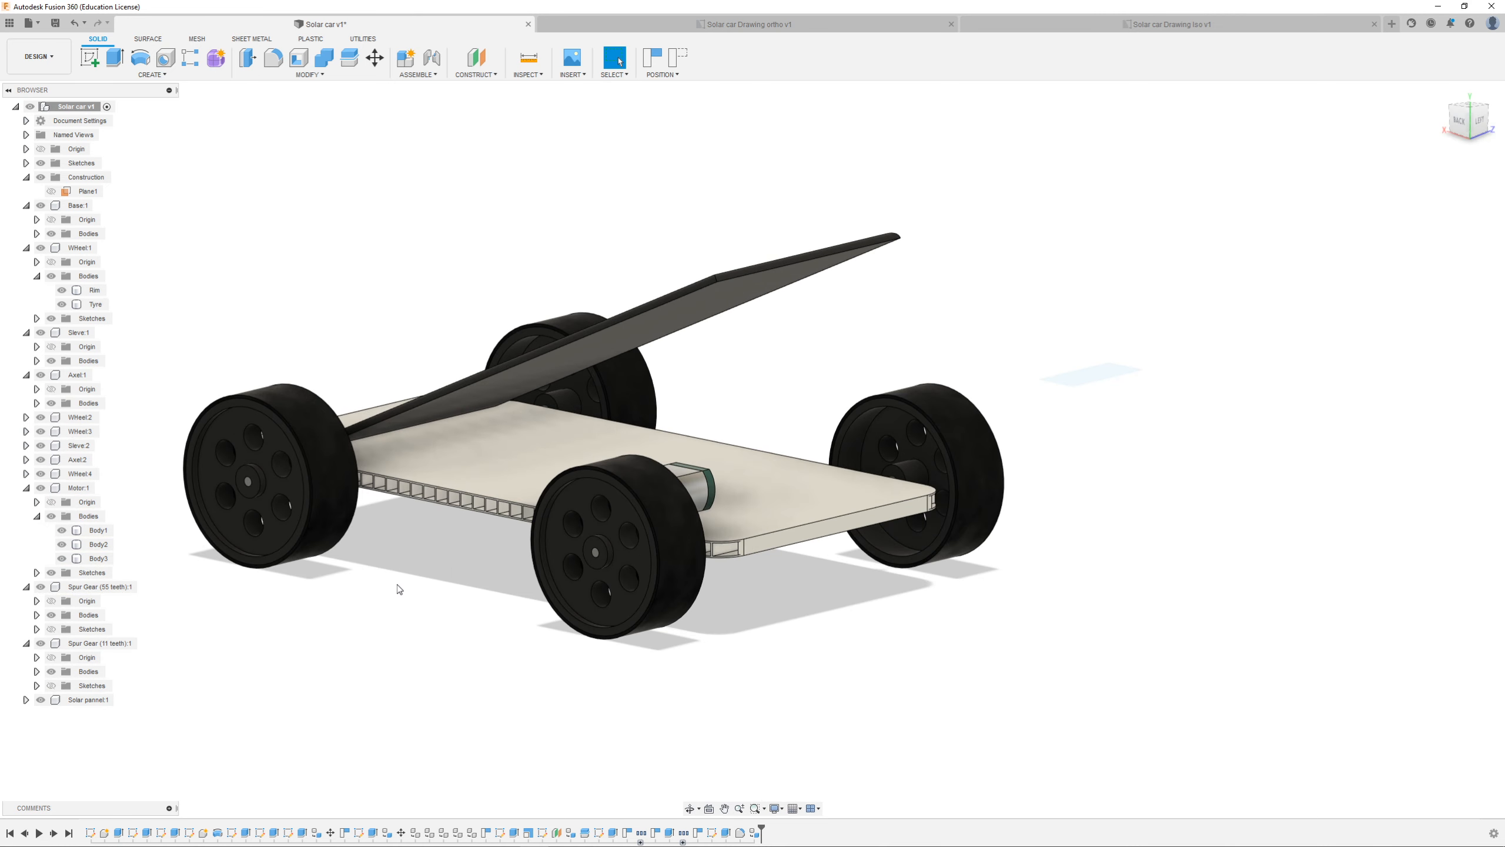
scroll(845, 428, down, 2)
scroll(477, 478, up, 2)
shift+middle_drag(476, 478, 797, 557)
scroll(626, 454, down, 3)
shift+middle_drag(632, 413, 636, 436)
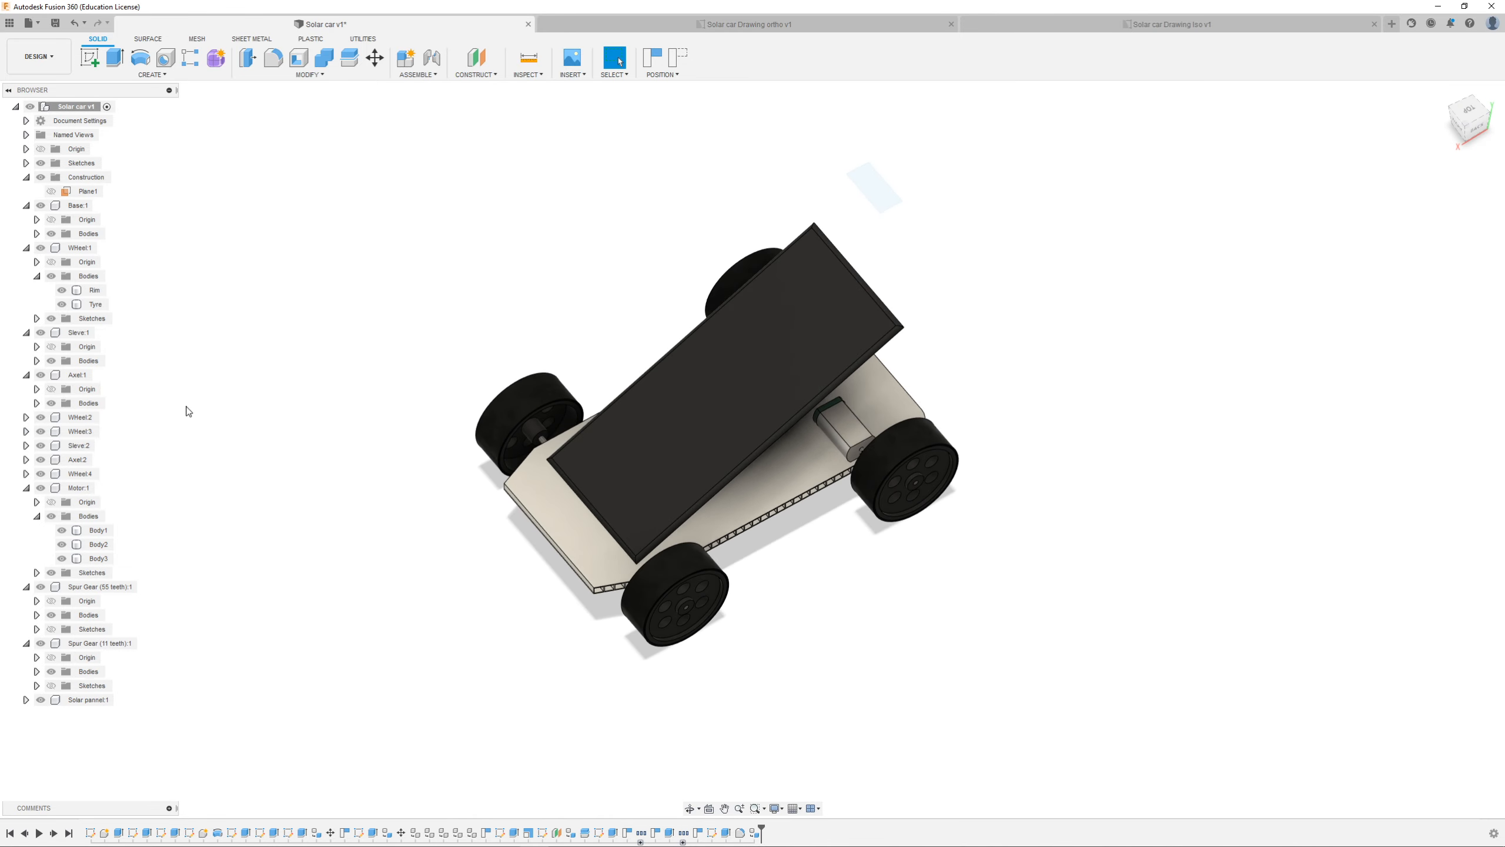
scroll(465, 464, up, 5)
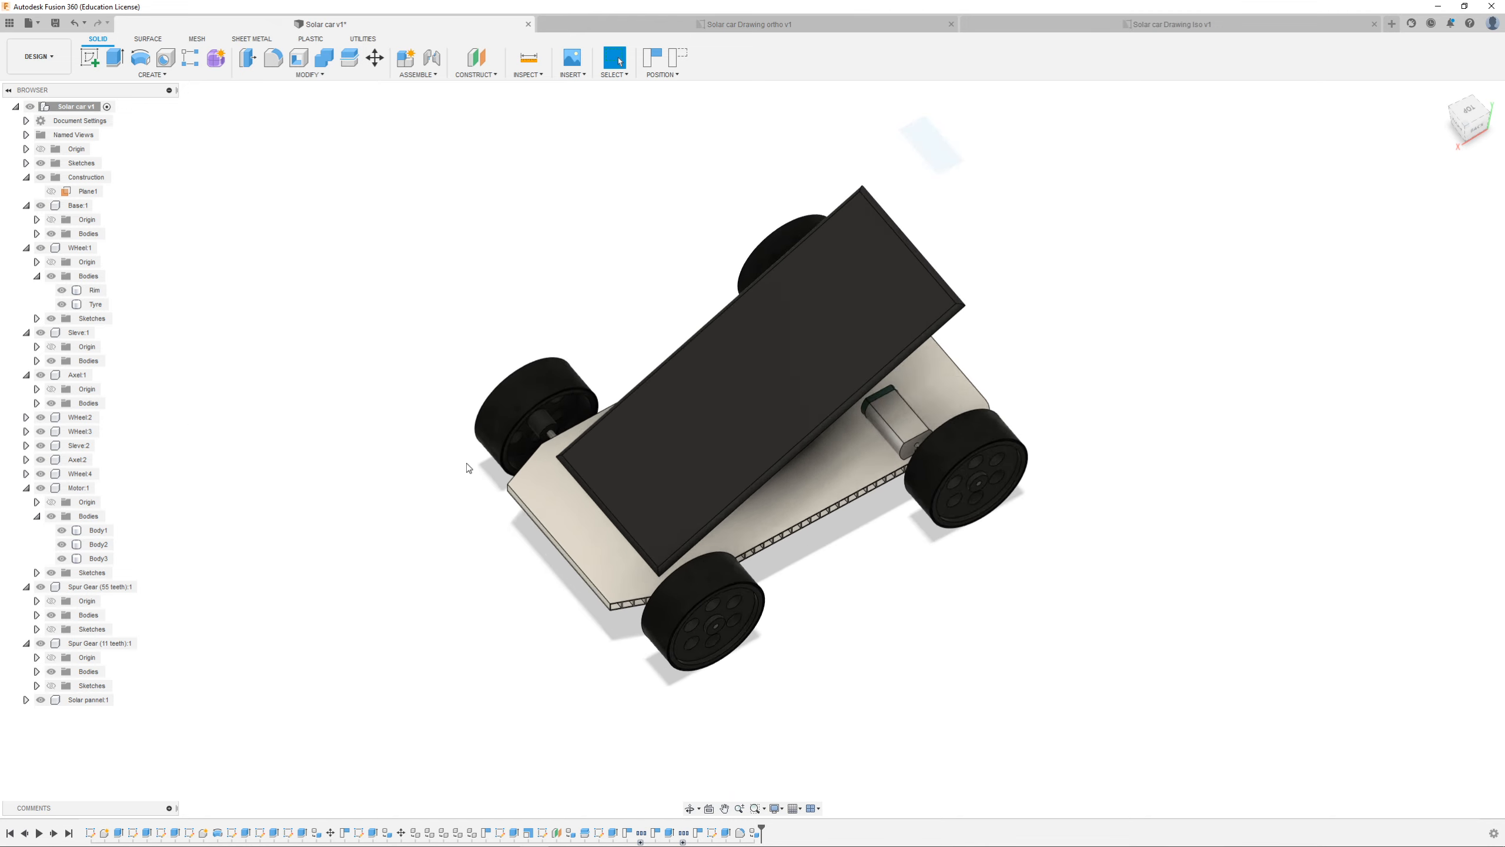
mouse_move(691, 500)
shift+middle_down()
mouse_move(627, 470)
mouse_move(534, 464)
shift+middle_up()
Step: Review the orthographic and isometric drawings of the solar car, finishing back at the 3D model
click(703, 28)
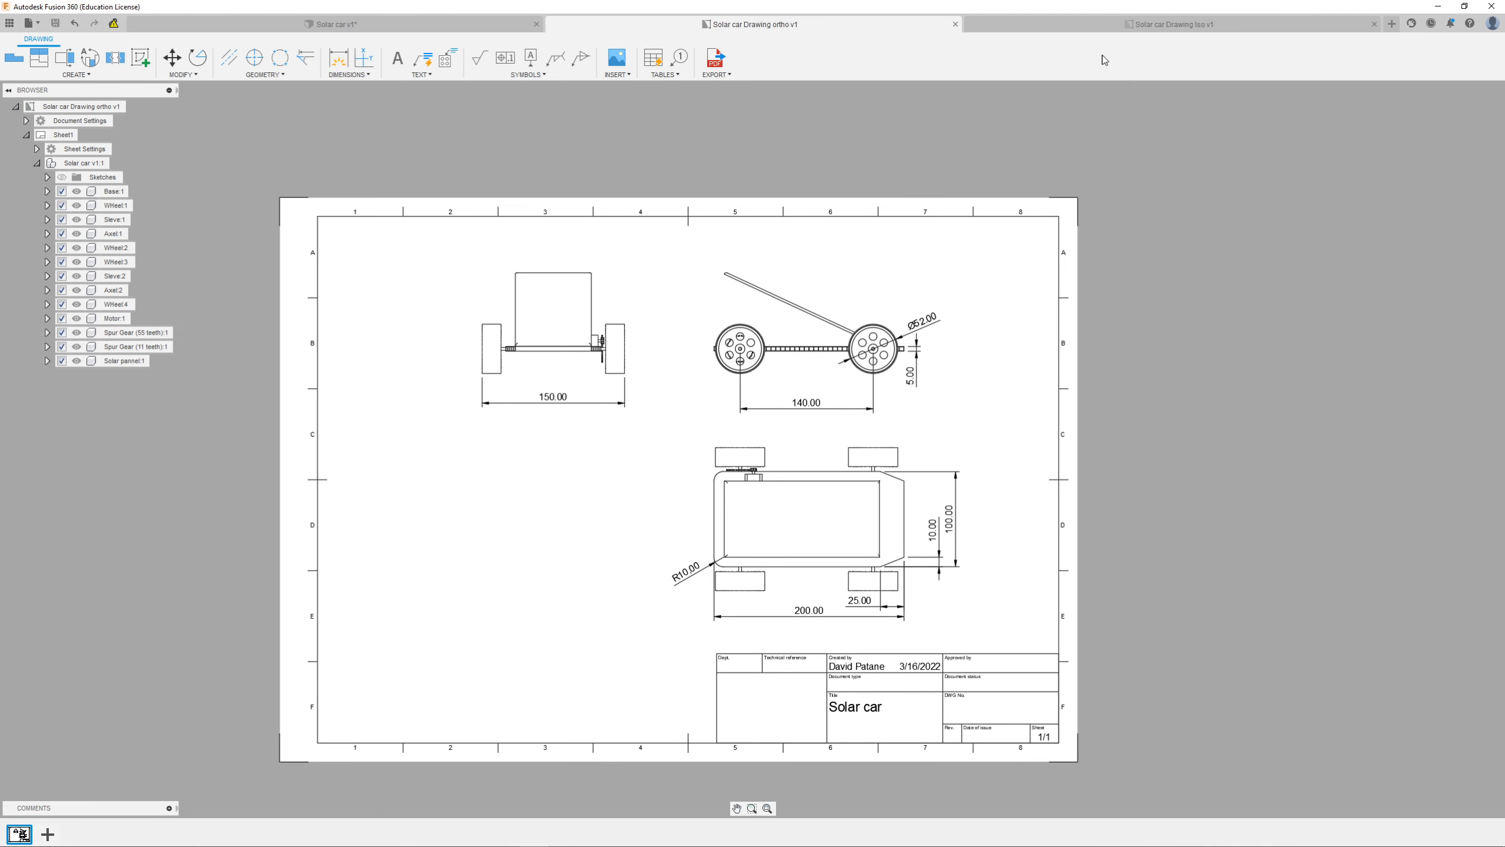
click(1149, 24)
scroll(812, 545, up, 5)
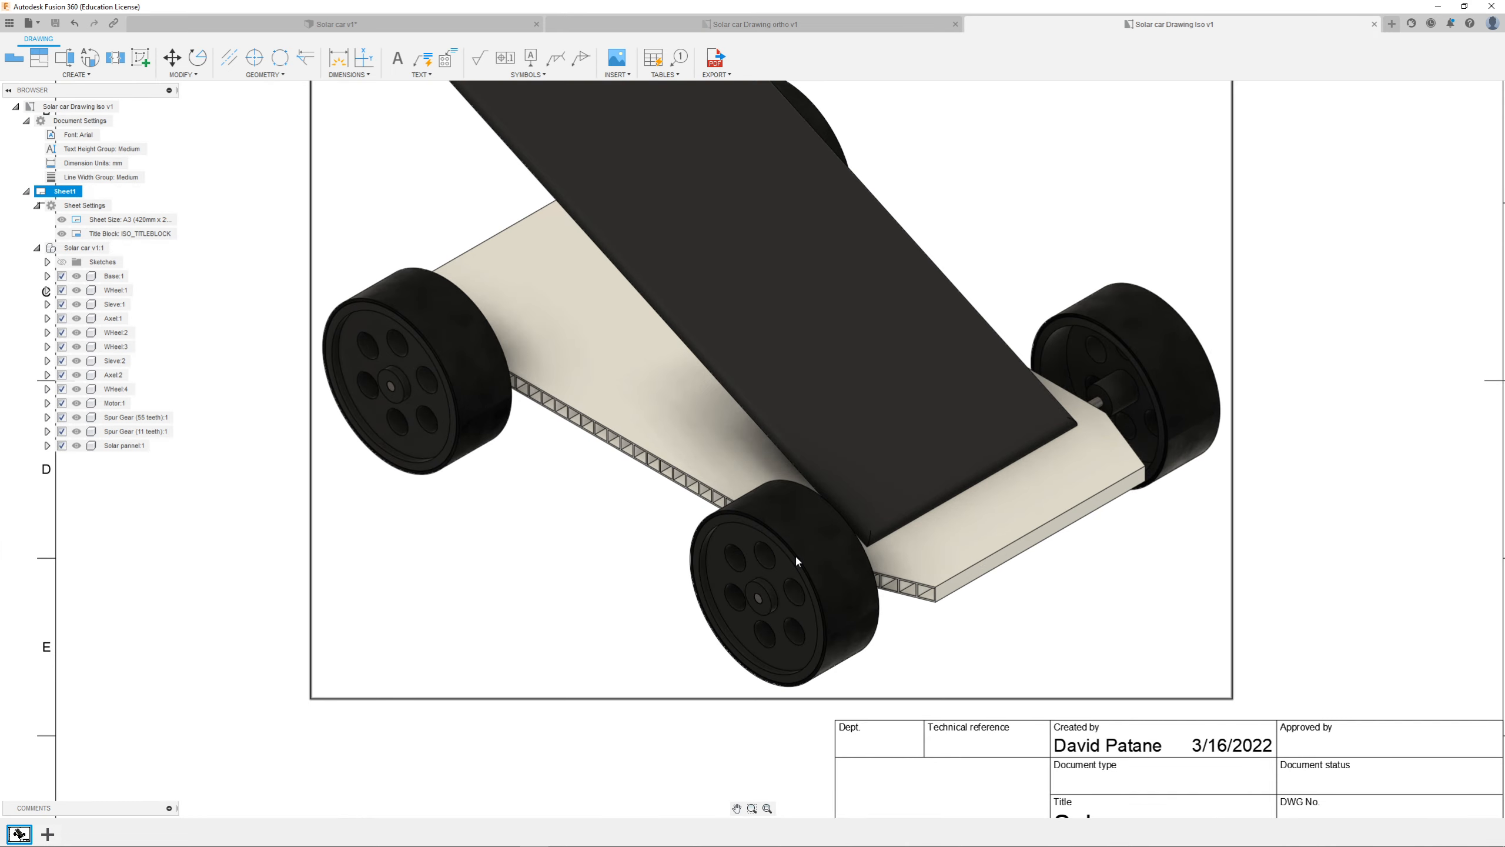
scroll(795, 555, down, 5)
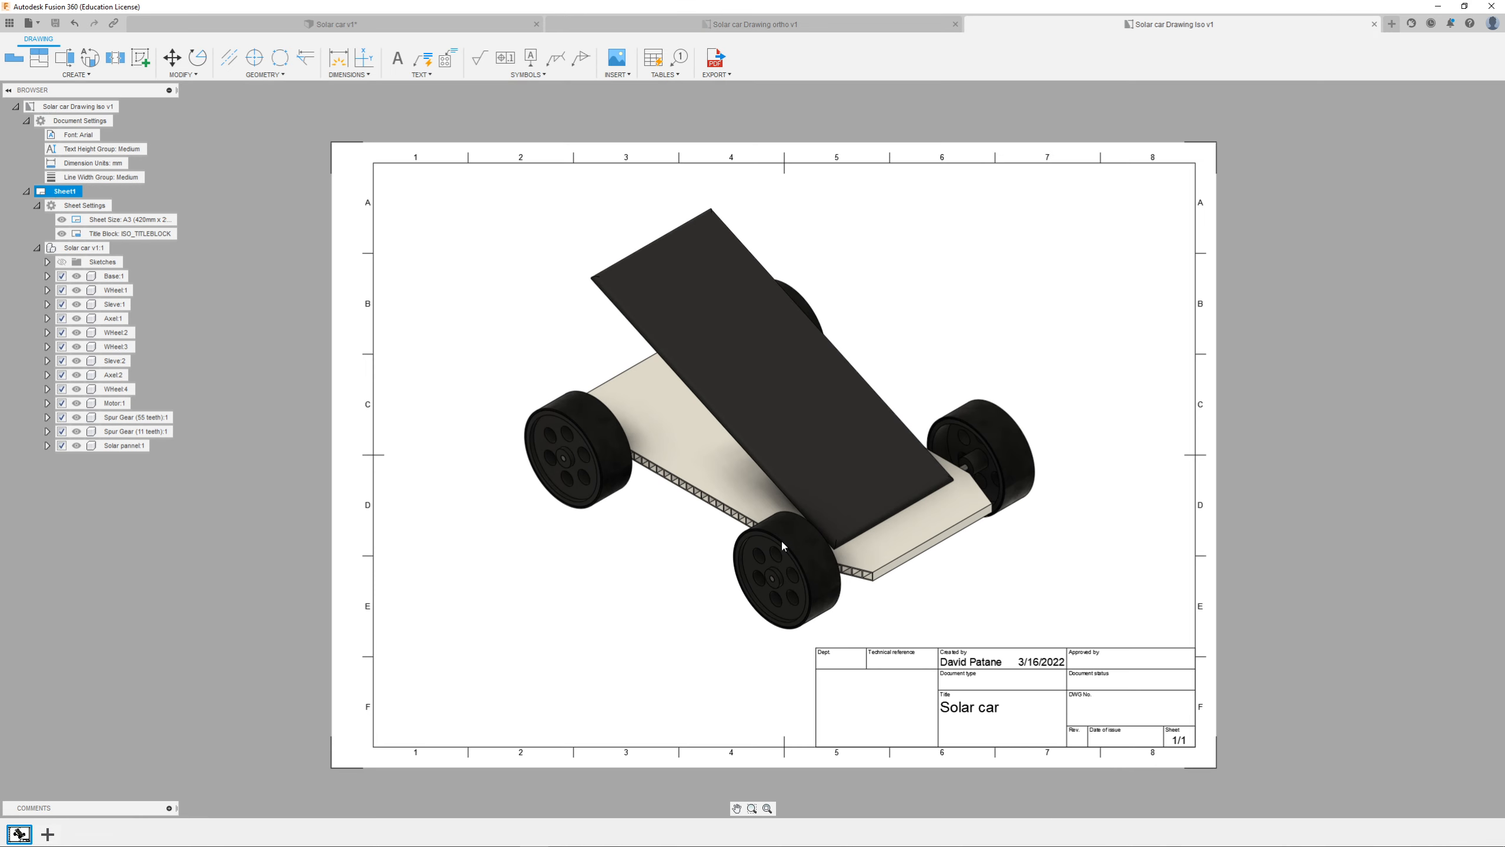
click(405, 24)
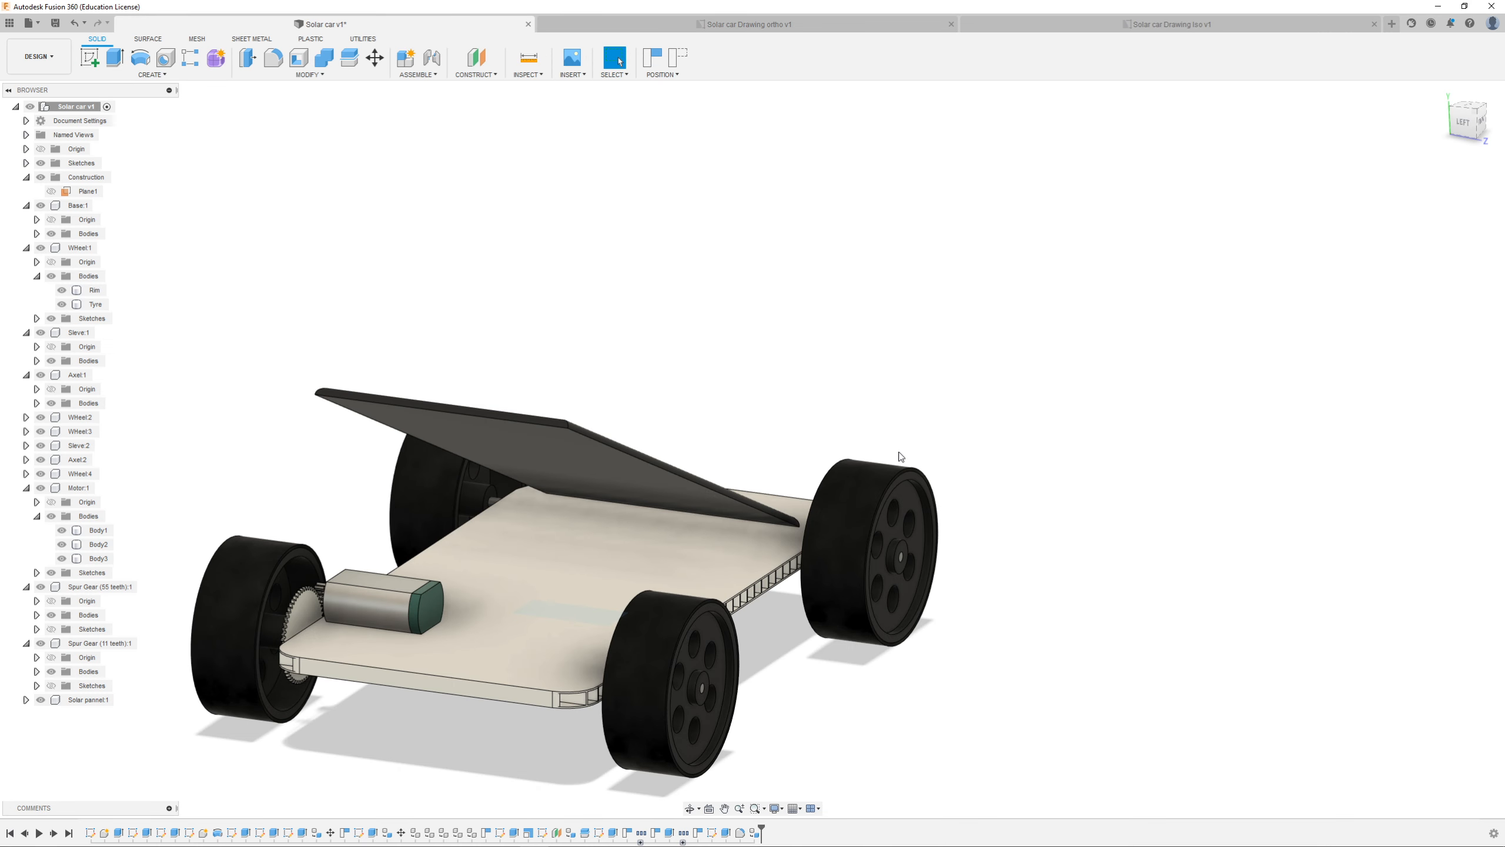